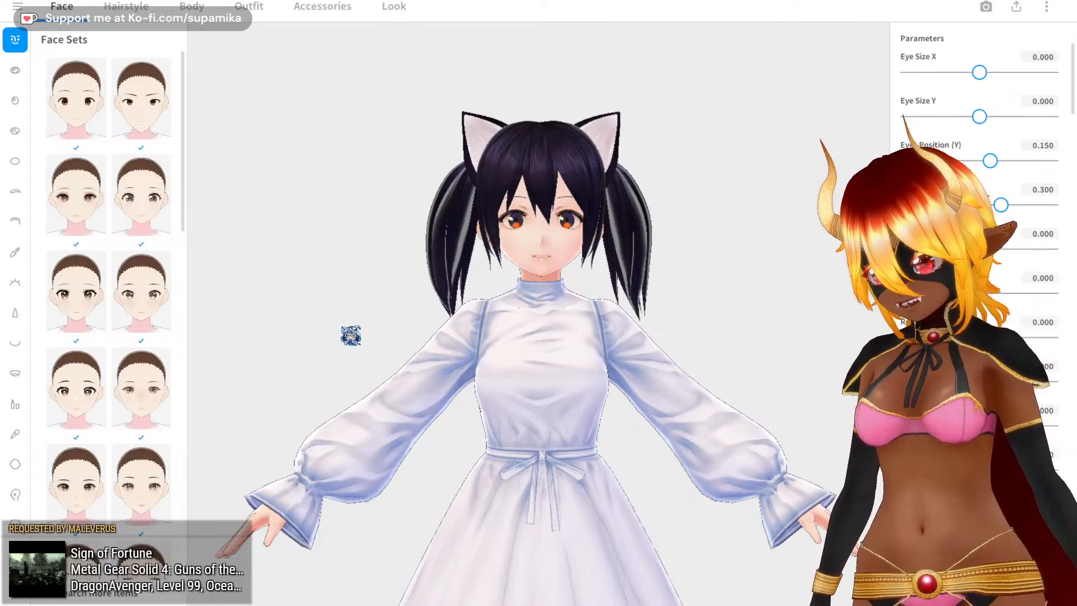
- Examine the character's face, hair and cat ears up close, from the front and from both sides
right_click_drag(447, 303, 599, 302)
scroll(599, 302, "up", 10)
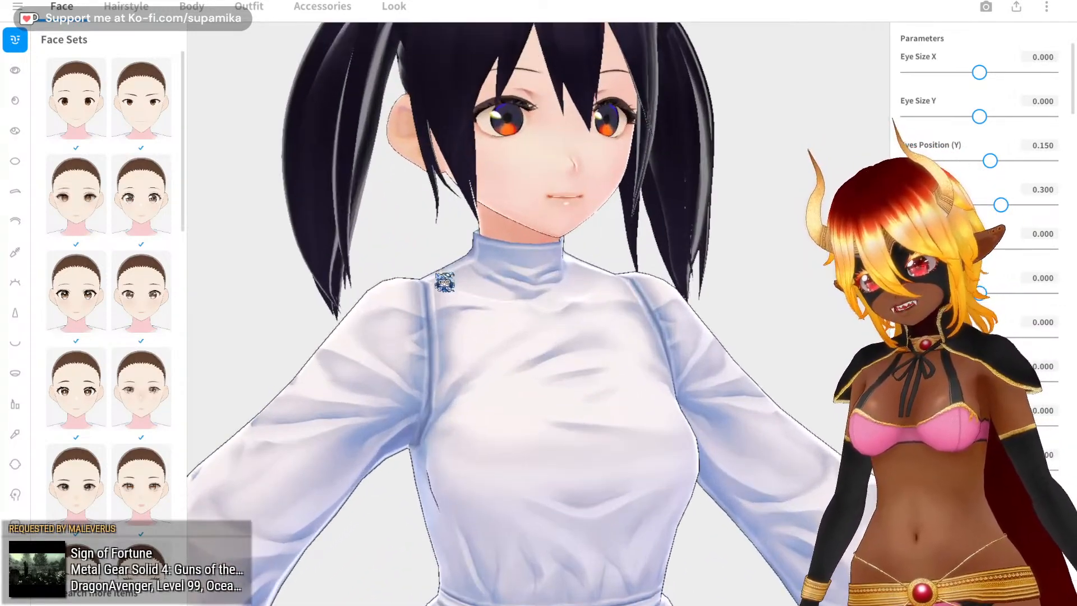
scroll(438, 301, "up", 3)
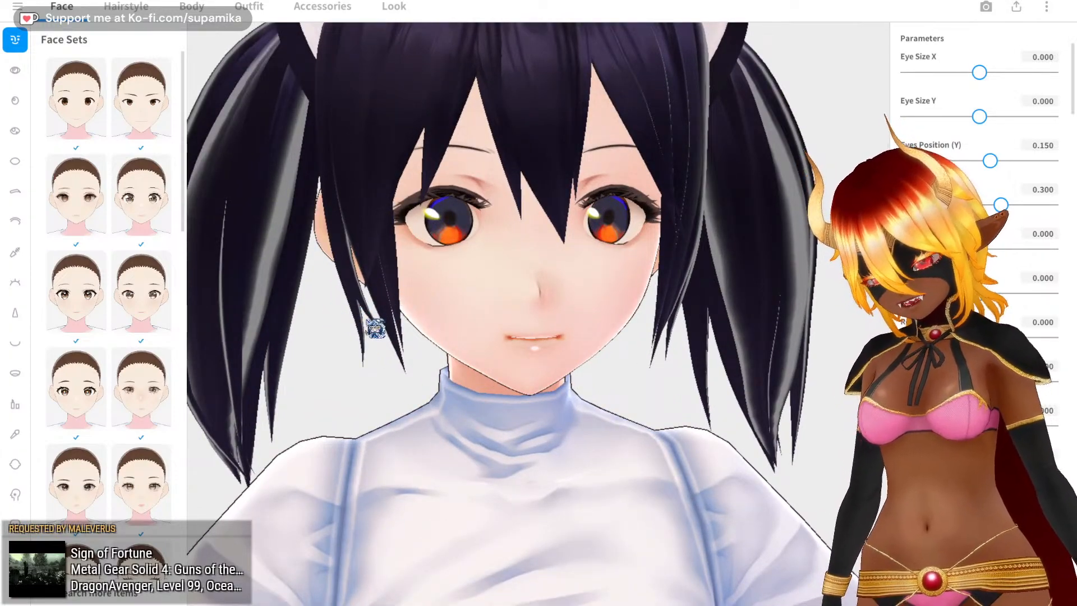
right_click_drag(358, 329, 358, 330)
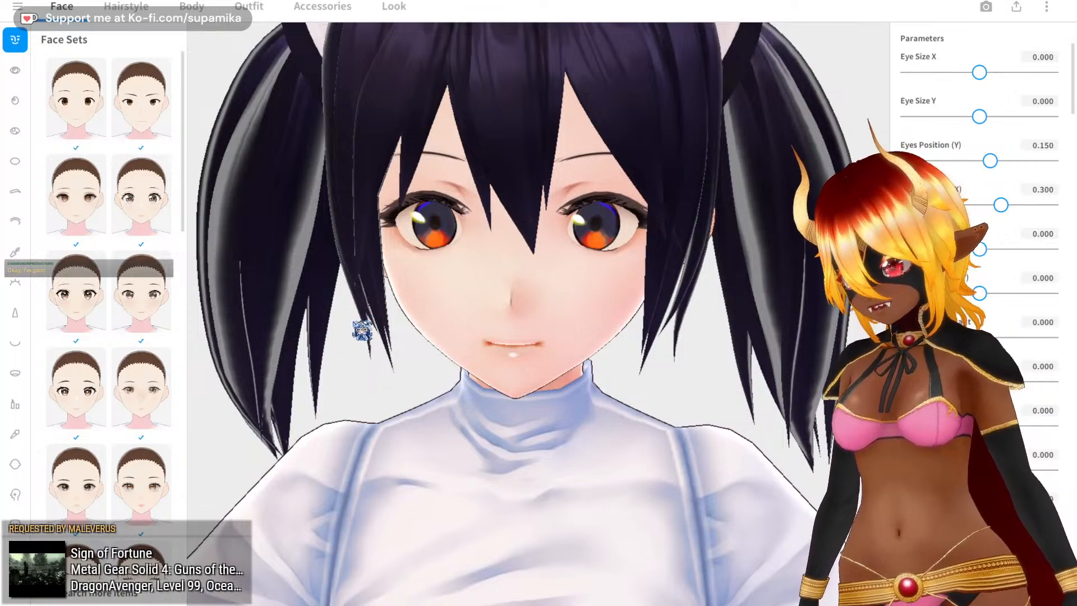
scroll(379, 338, "down", 5)
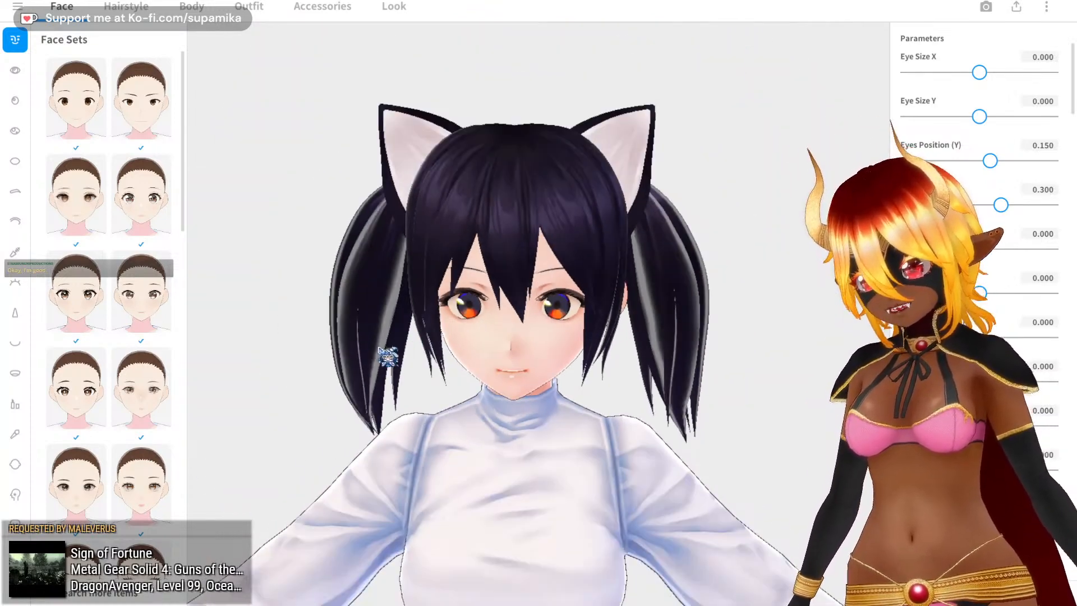
right_click_drag(405, 355, 458, 356)
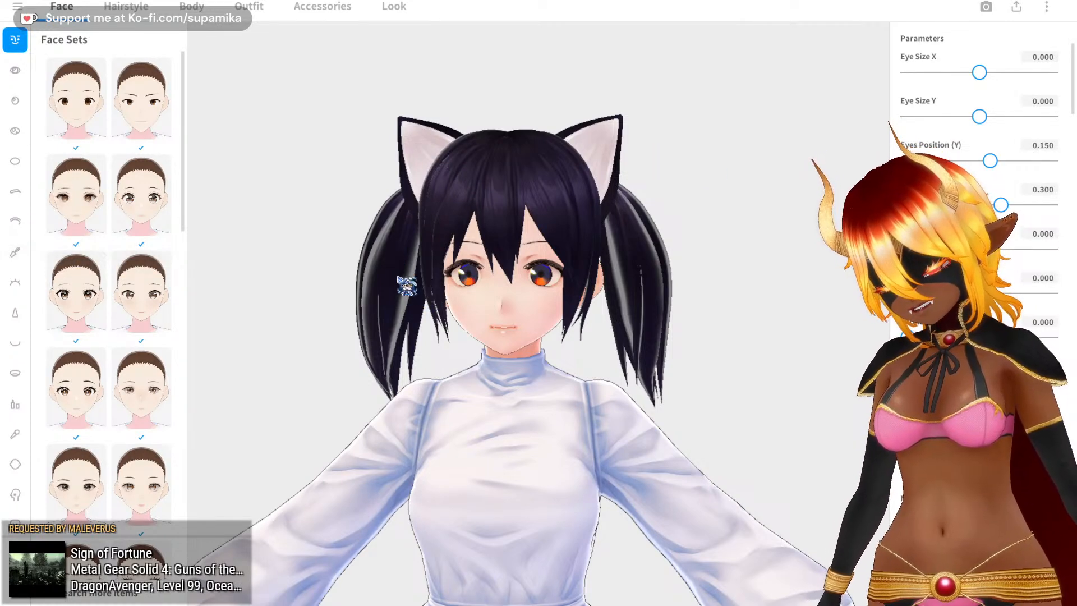
middle_click_drag(408, 273, 411, 265)
right_click_drag(420, 275, 578, 272)
scroll(577, 272, "up", 4)
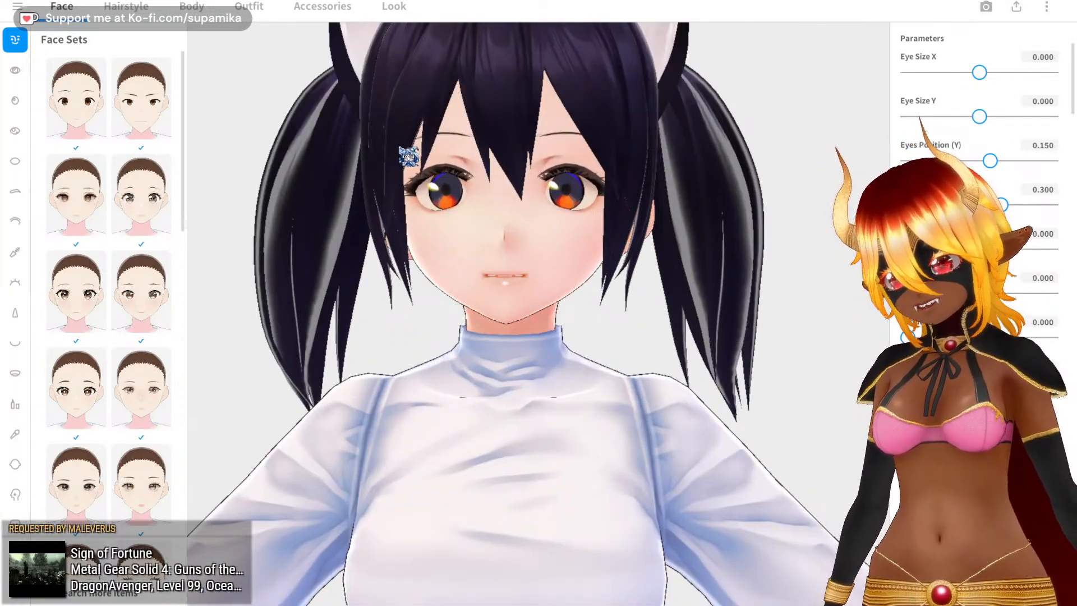
scroll(410, 156, "down", 2)
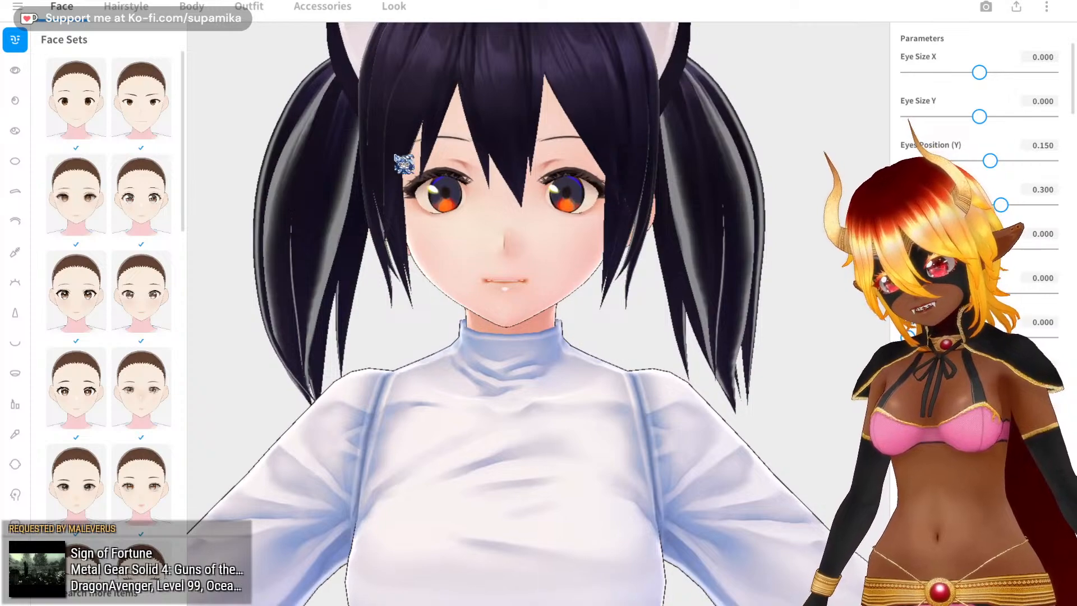
scroll(441, 221, "up", 2)
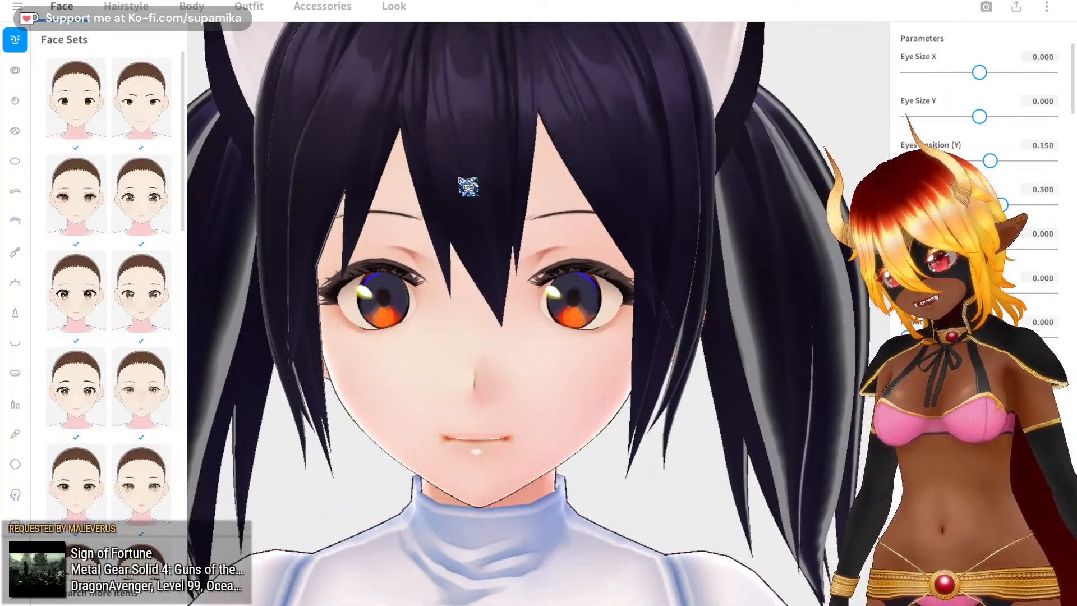
scroll(477, 185, "up", 1)
scroll(478, 186, "up", 1)
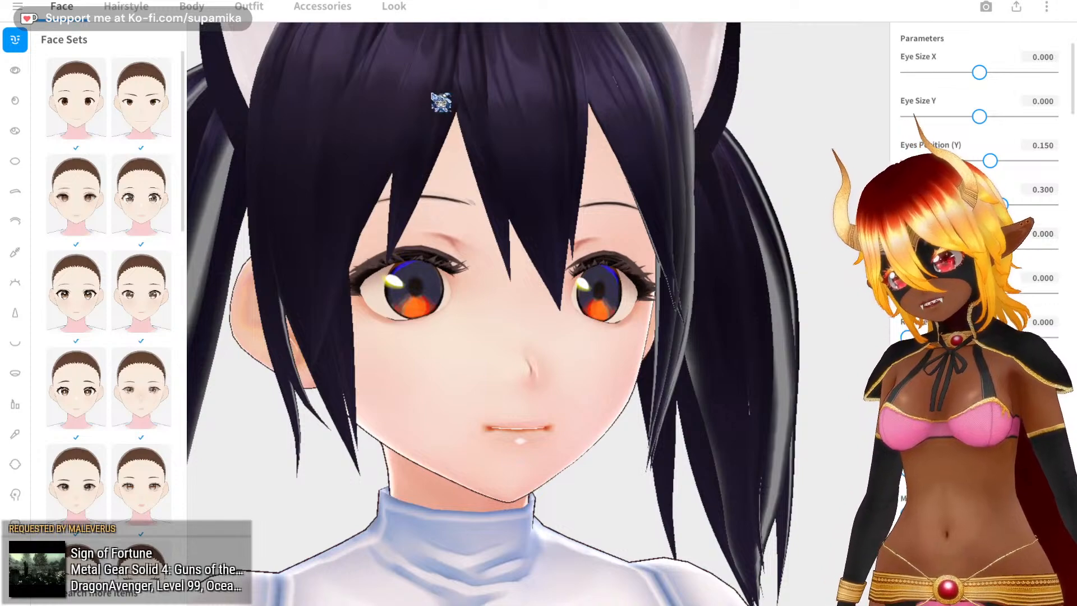
left_click_drag(615, 314, 580, 315)
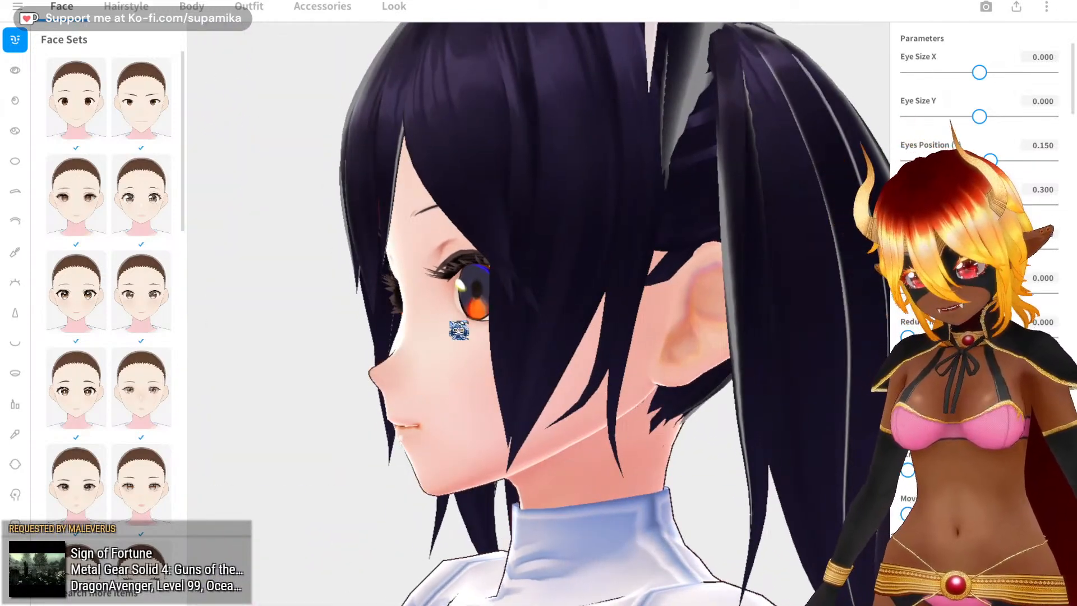
left_click_drag(458, 330, 519, 328)
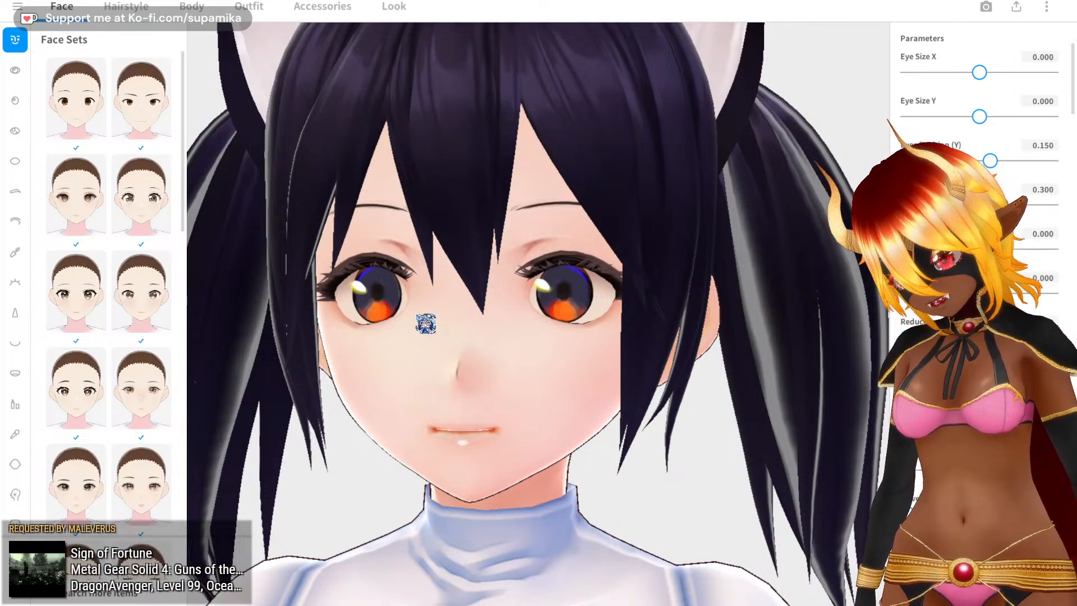
scroll(421, 149, "down", 5)
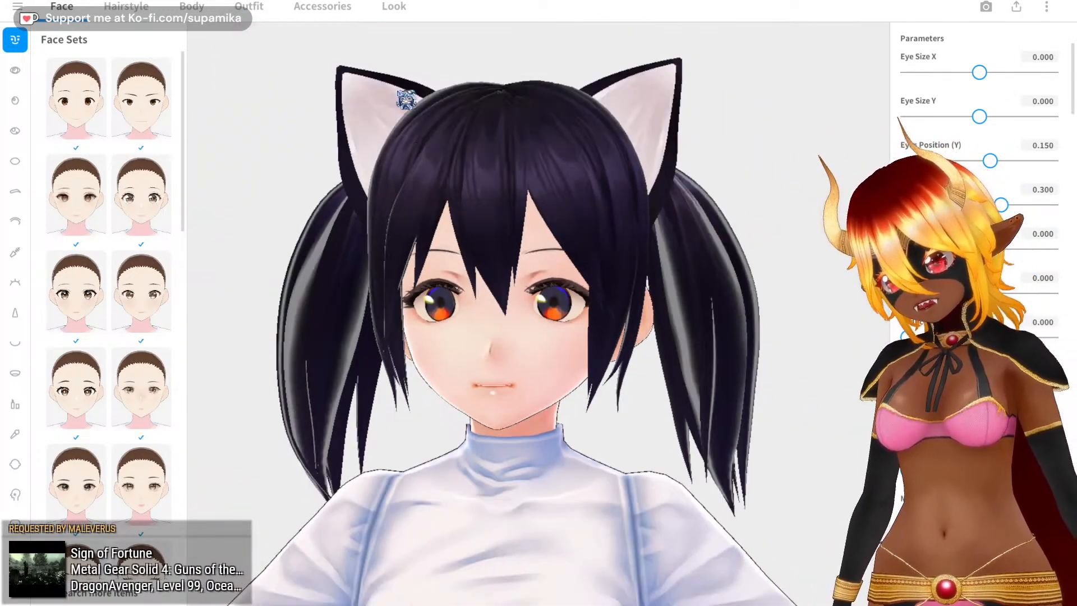
right_click_drag(473, 161, 476, 161)
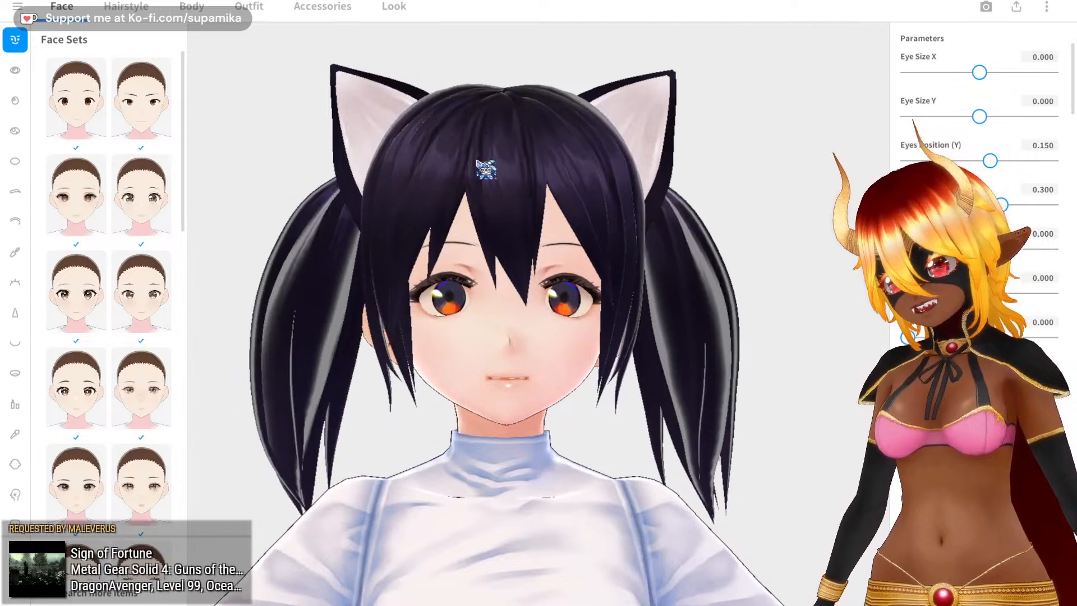
- Set all four outline widths of the character's look, including hair, face and body, to 0.080
left_click(394, 7)
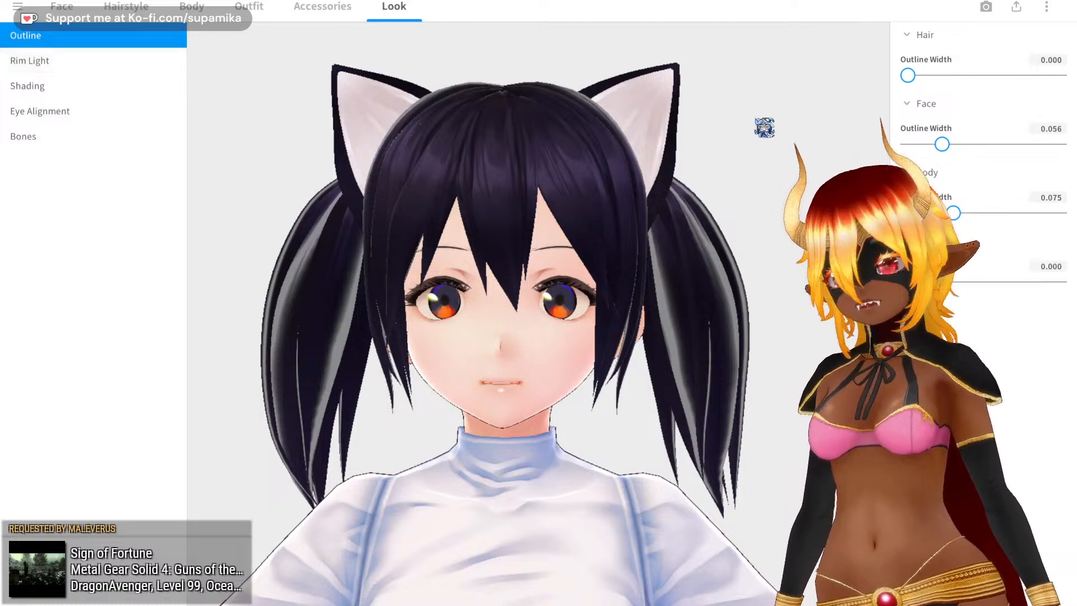
left_click(1054, 129)
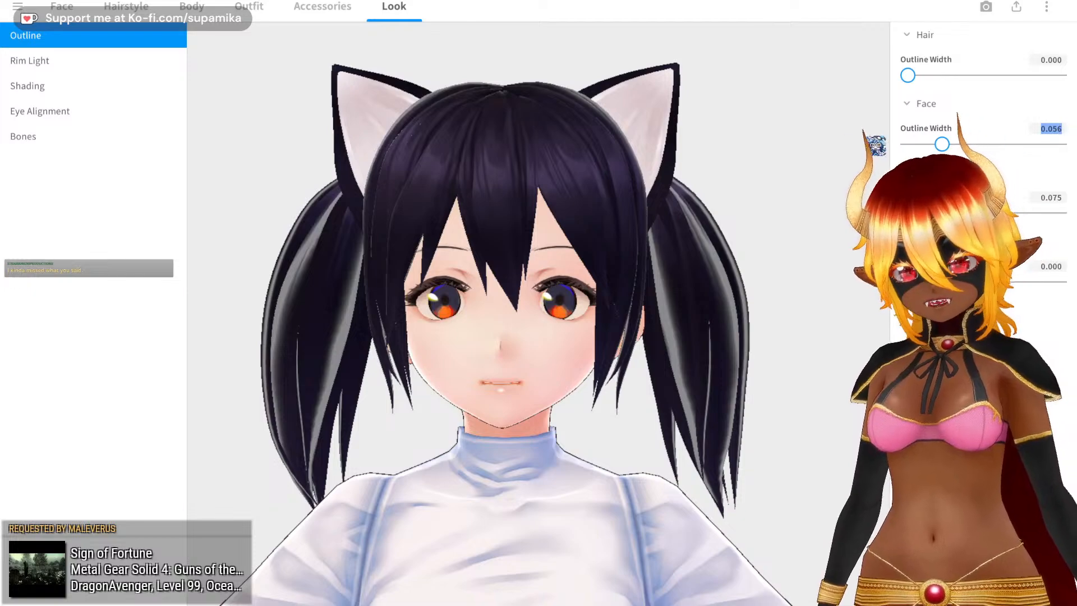
left_click_drag(801, 144, 487, 133)
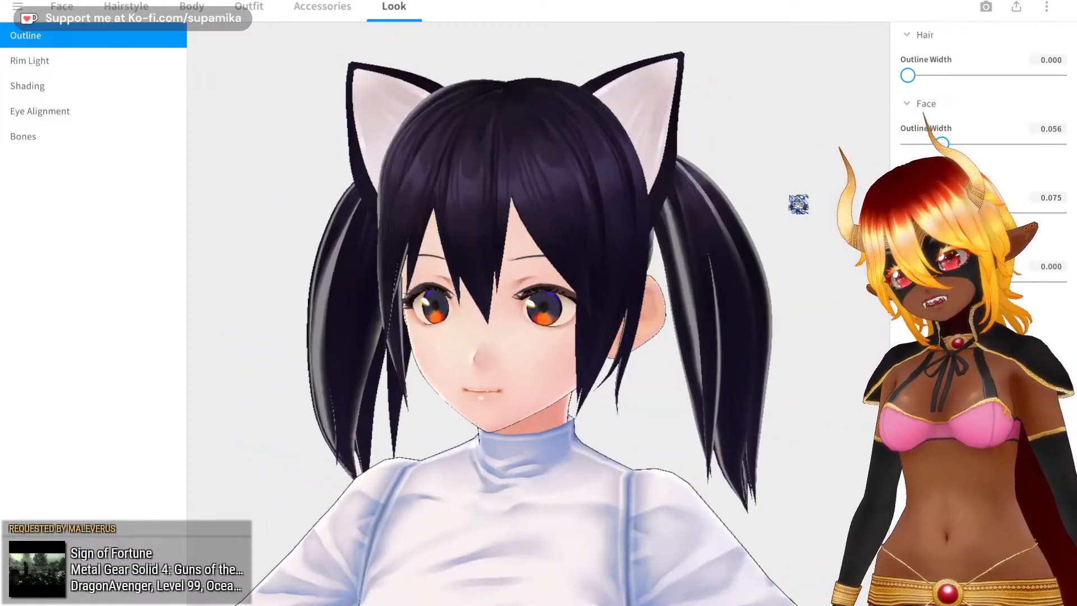
left_click_drag(783, 192, 660, 251)
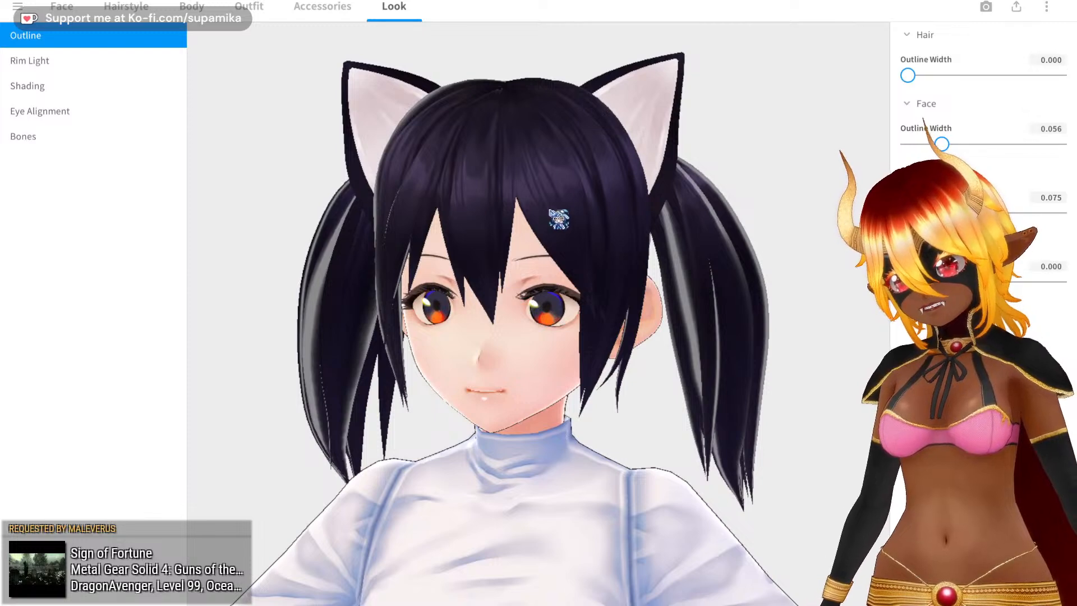
right_click_drag(548, 203, 566, 195)
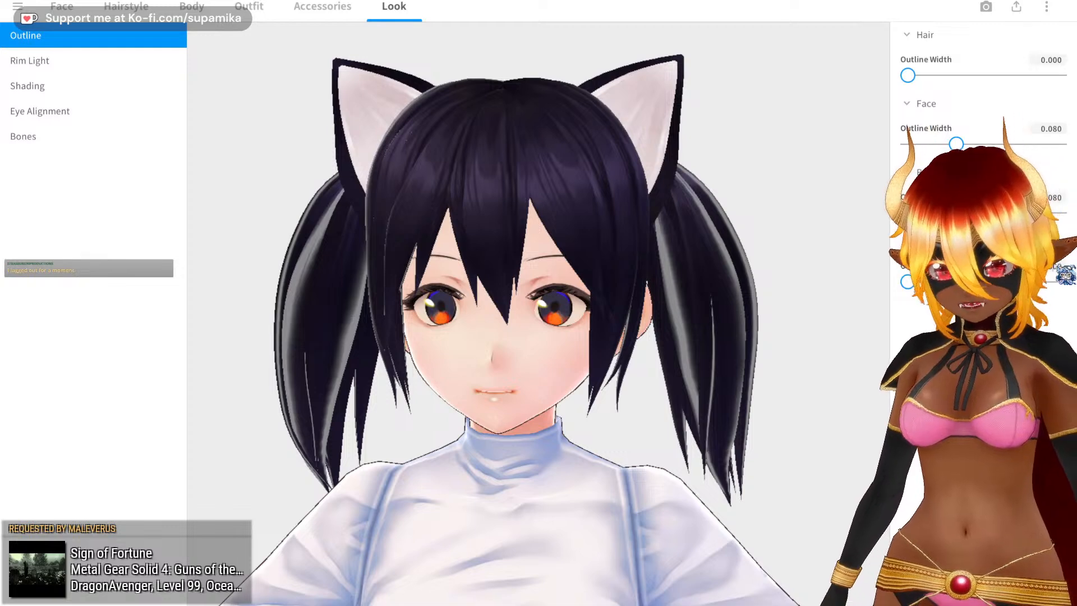
left_click(1051, 60)
type("0.08")
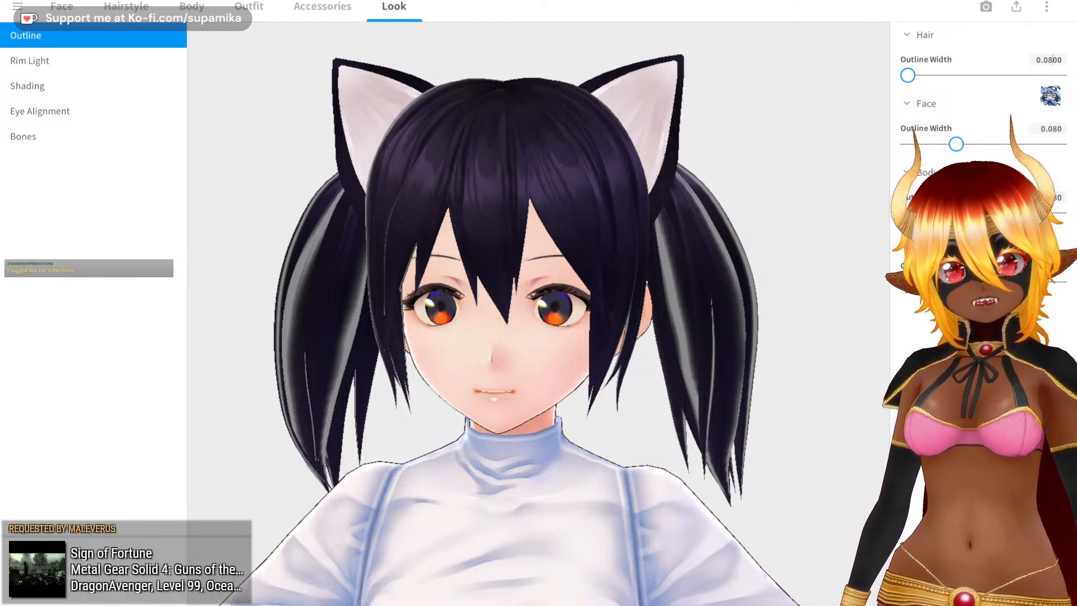
left_click(1050, 128)
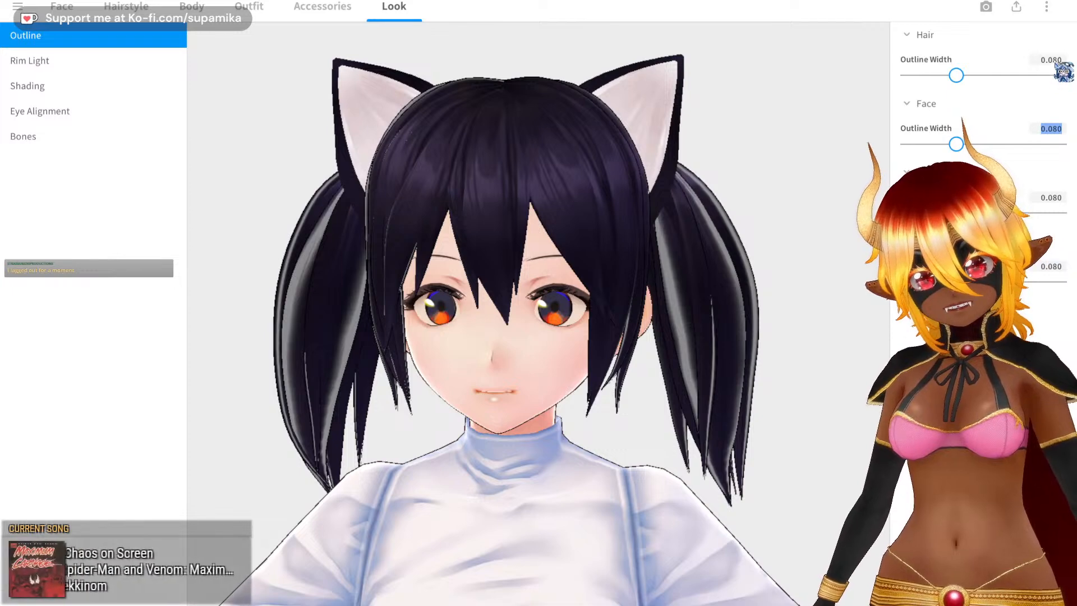
left_click(781, 95)
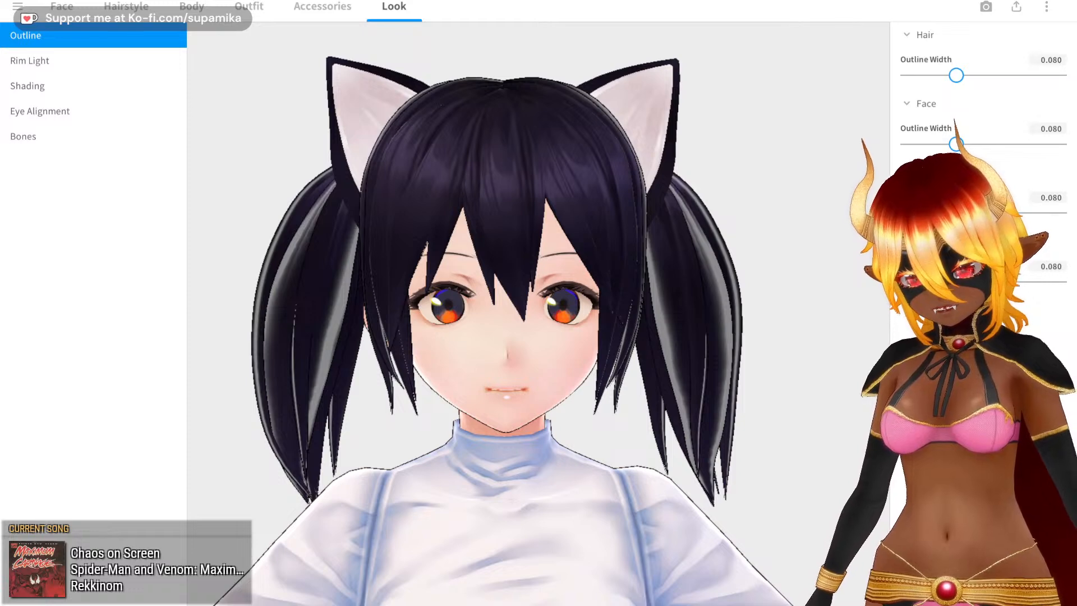
- Set all three rim light intensities, including those of the hair and face, to 0
left_click(53, 139)
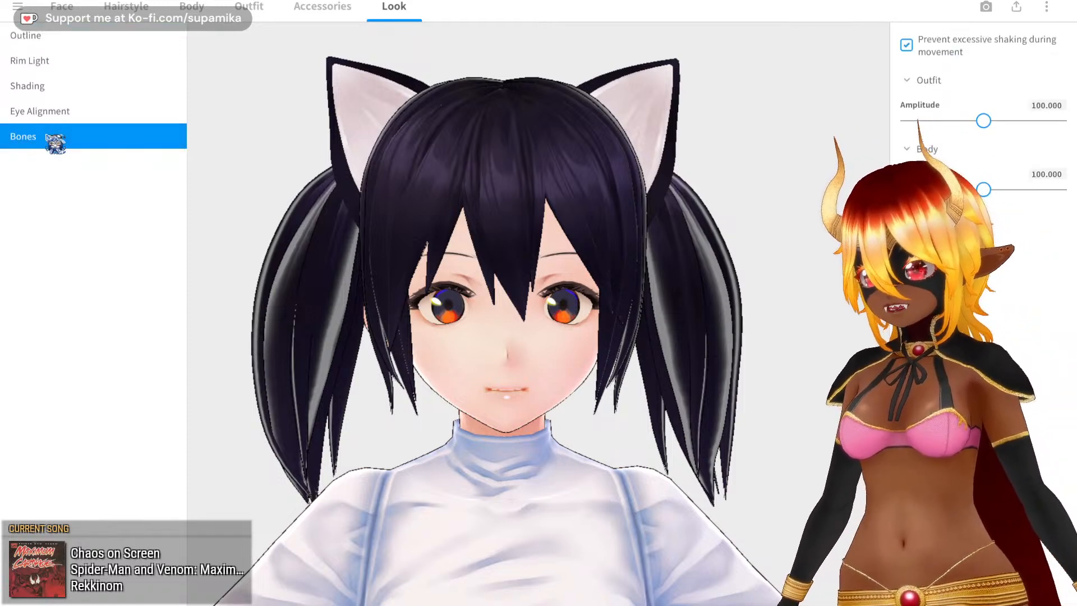
left_click(54, 61)
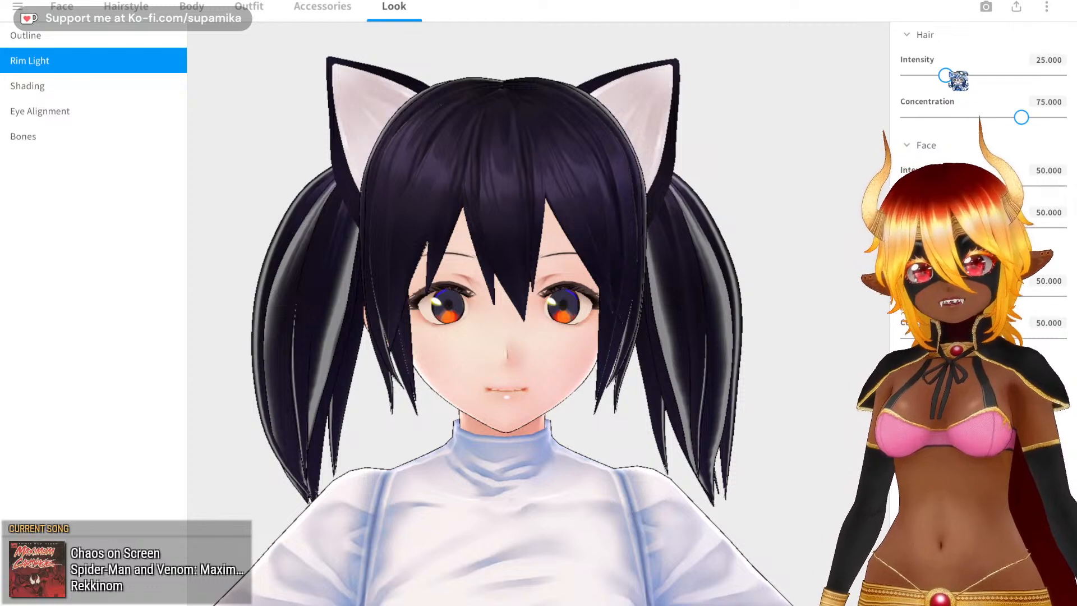
left_click_drag(948, 75, 859, 86)
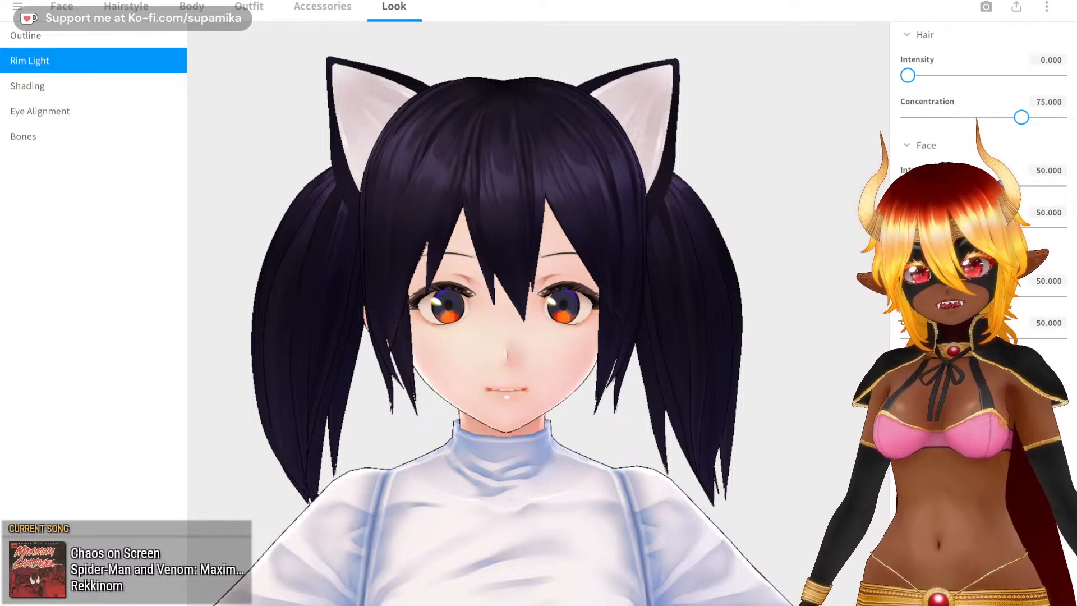
left_click_drag(943, 186, 799, 182)
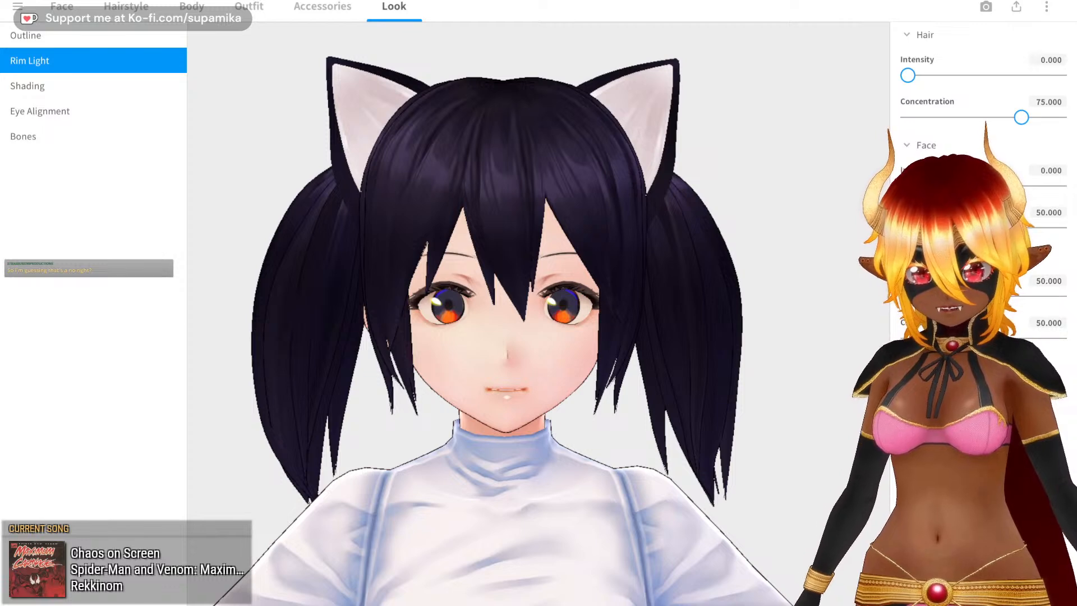
left_click_drag(983, 296, 800, 301)
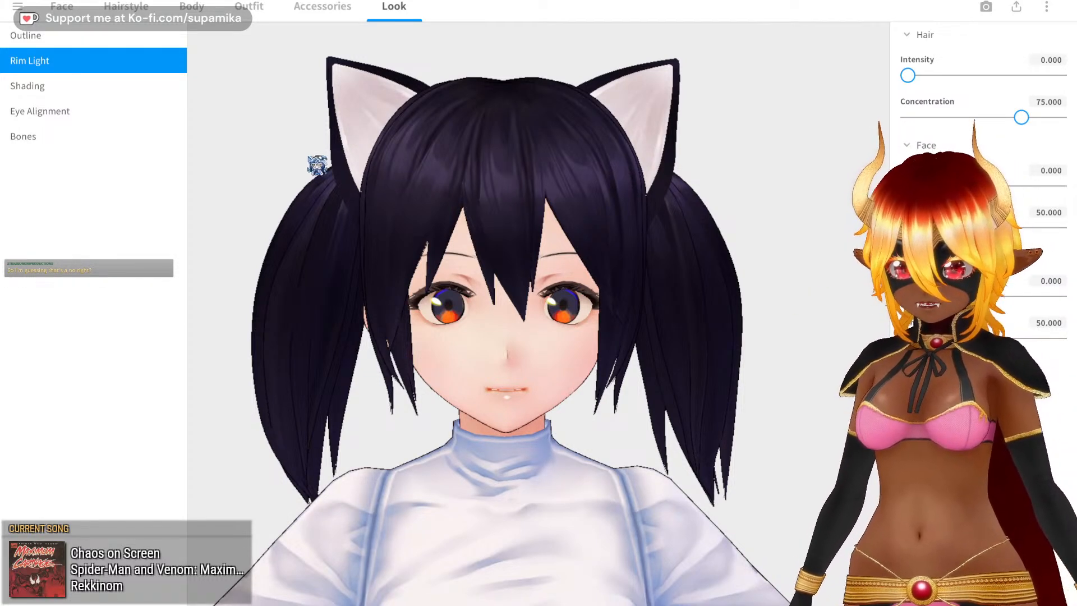
left_click_drag(315, 163, 325, 248)
middle_click_drag(325, 248, 331, 169)
scroll(339, 200, "down", 3)
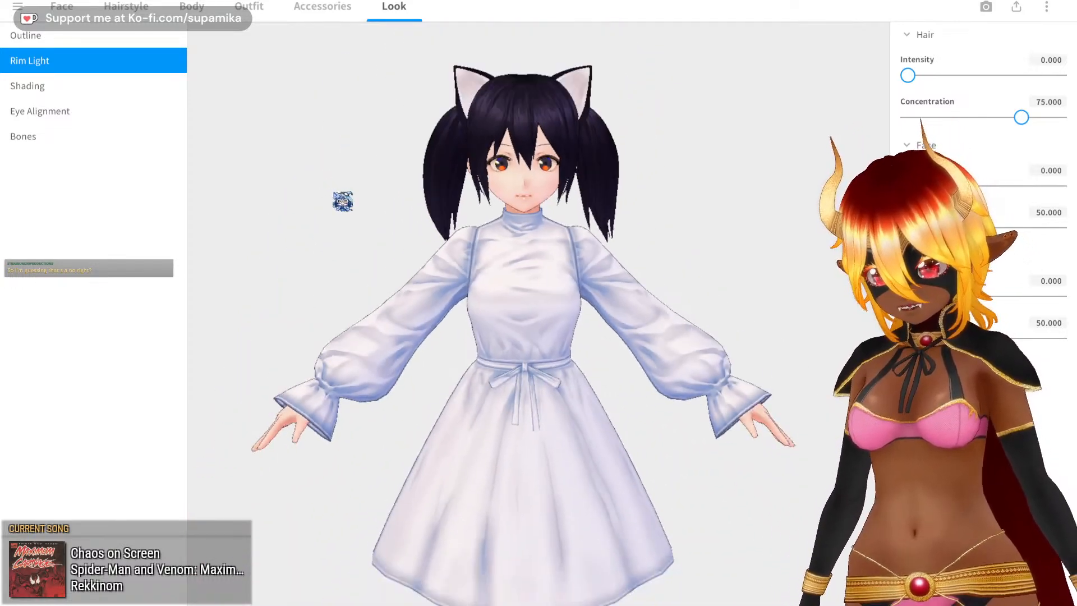
mouse_move(363, 209)
left_mouse_down()
mouse_move(392, 211)
mouse_move(139, 152)
left_mouse_up()
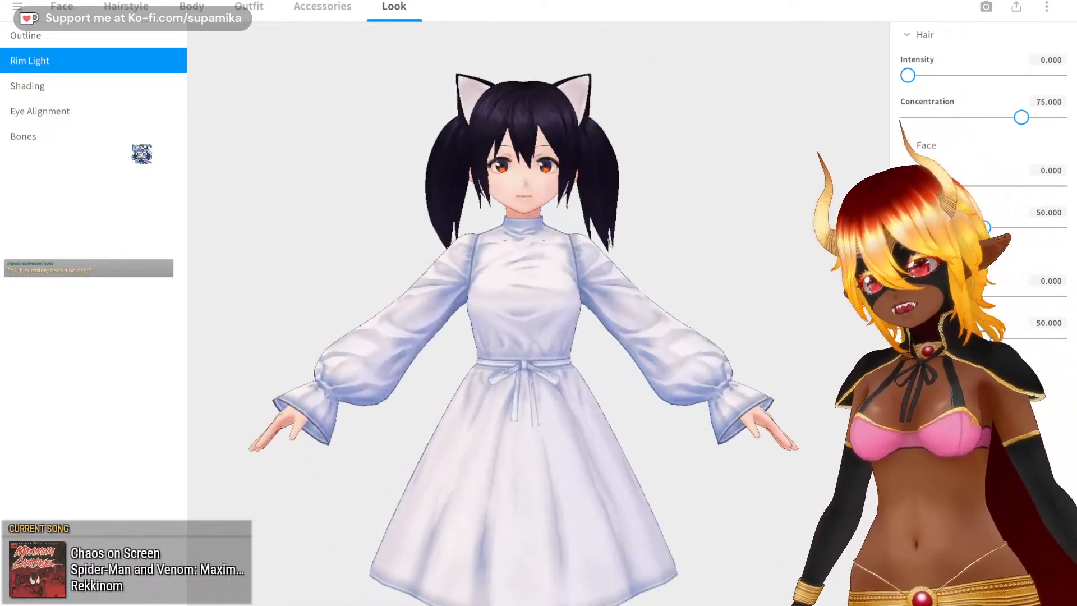
- Set the shading area to -1.000 and the shading hardness to 1.000 for the face and the other two shading groups
left_click(32, 92)
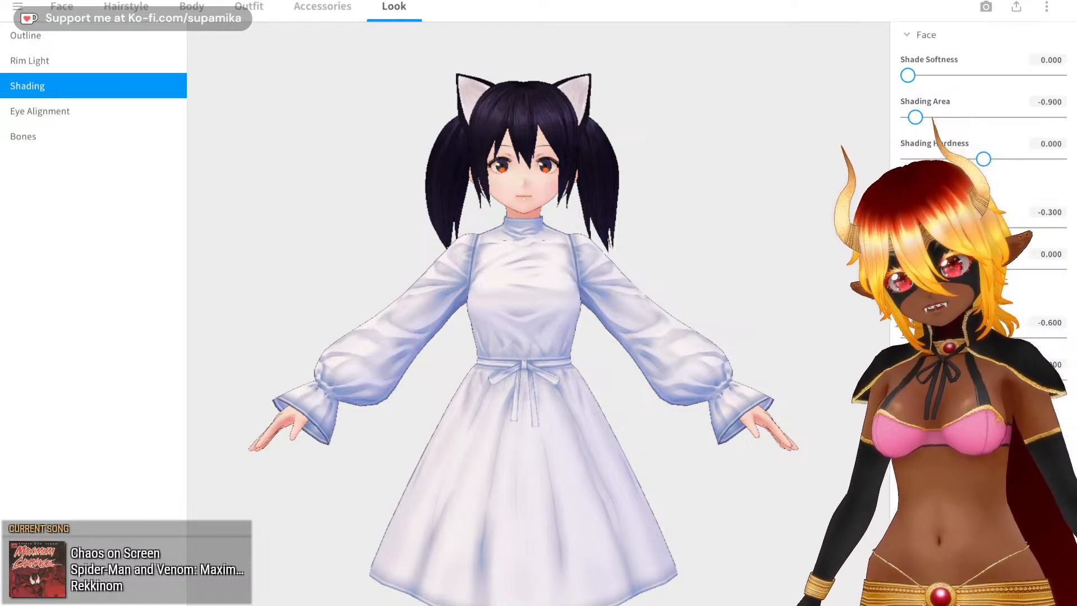
right_click_drag(669, 172, 691, 194)
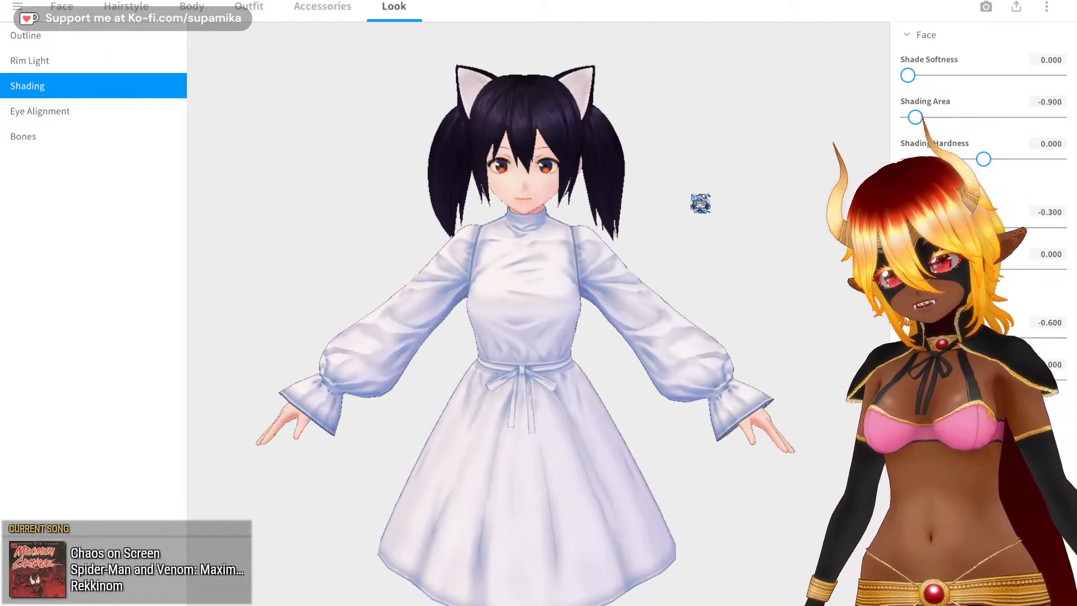
scroll(632, 192, "up", 5)
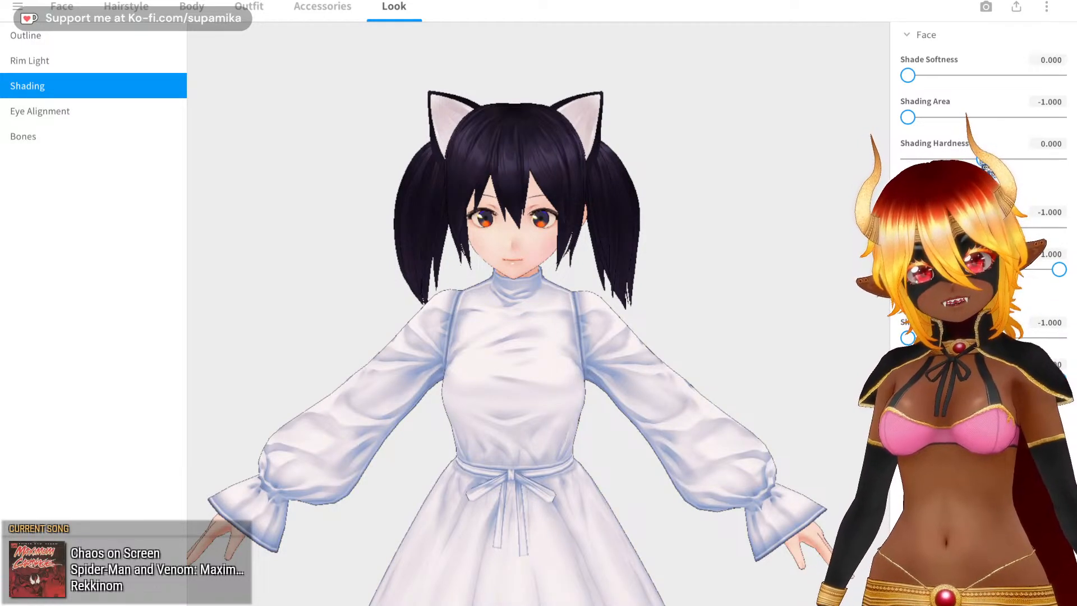
left_click_drag(982, 161, 1074, 162)
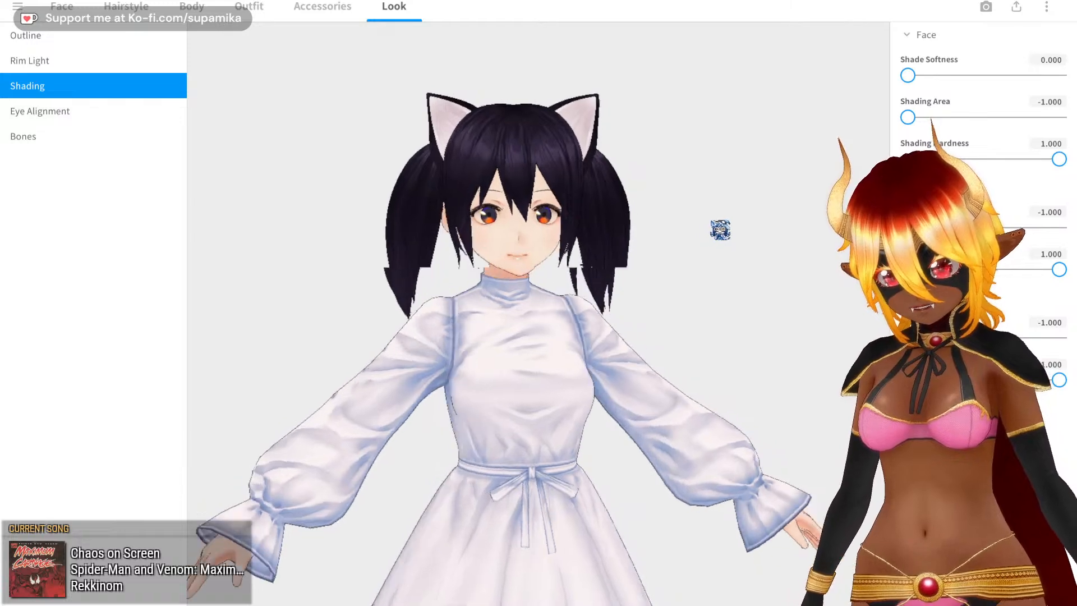
scroll(707, 225, "up", 5)
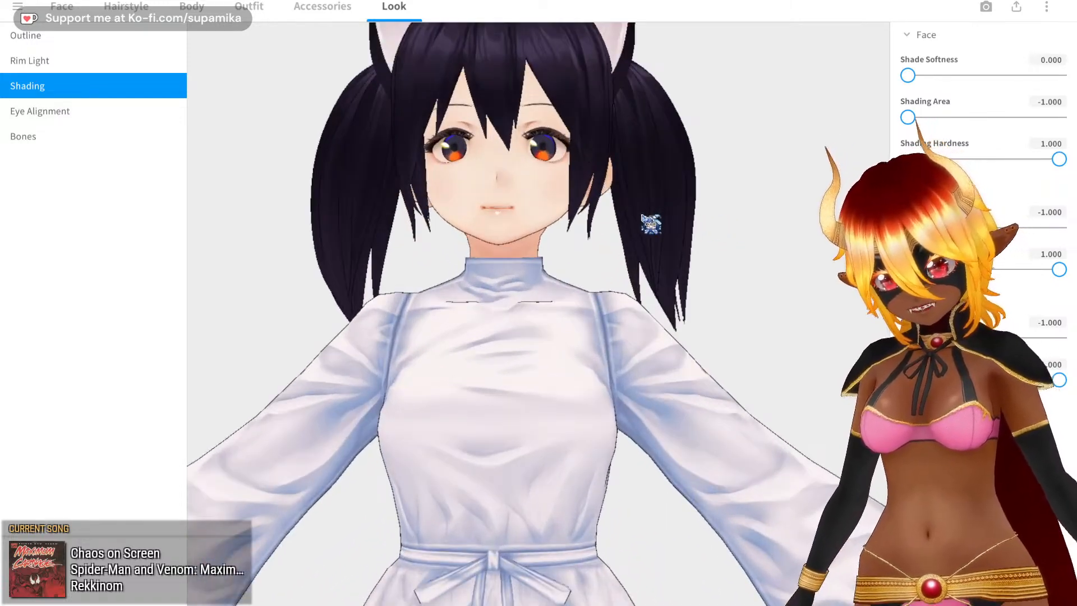
middle_click_drag(642, 216, 648, 234)
scroll(485, 247, "up", 2)
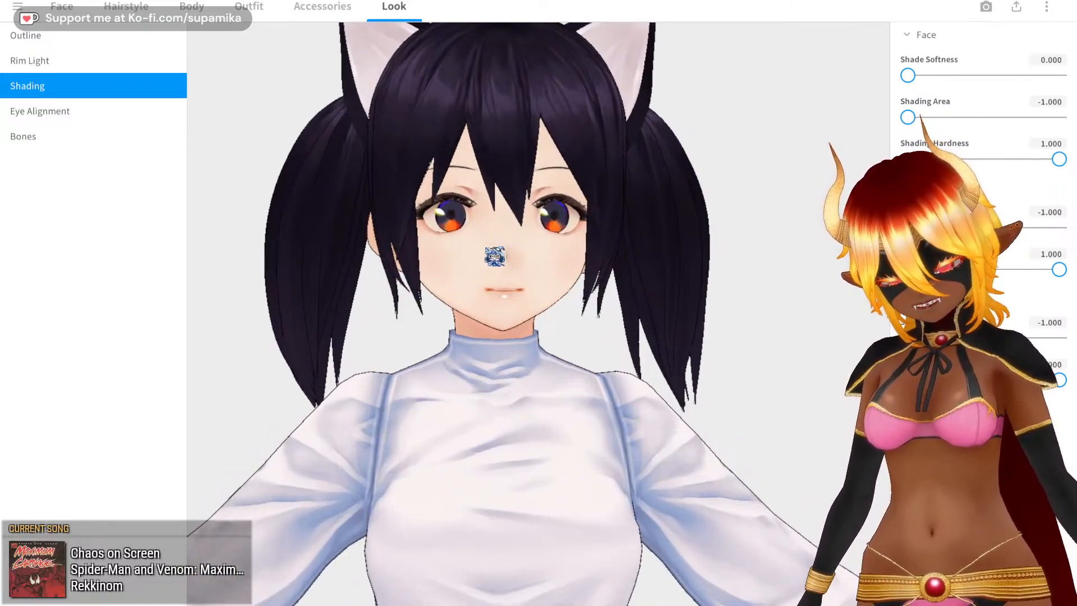
scroll(497, 241, "up", 2)
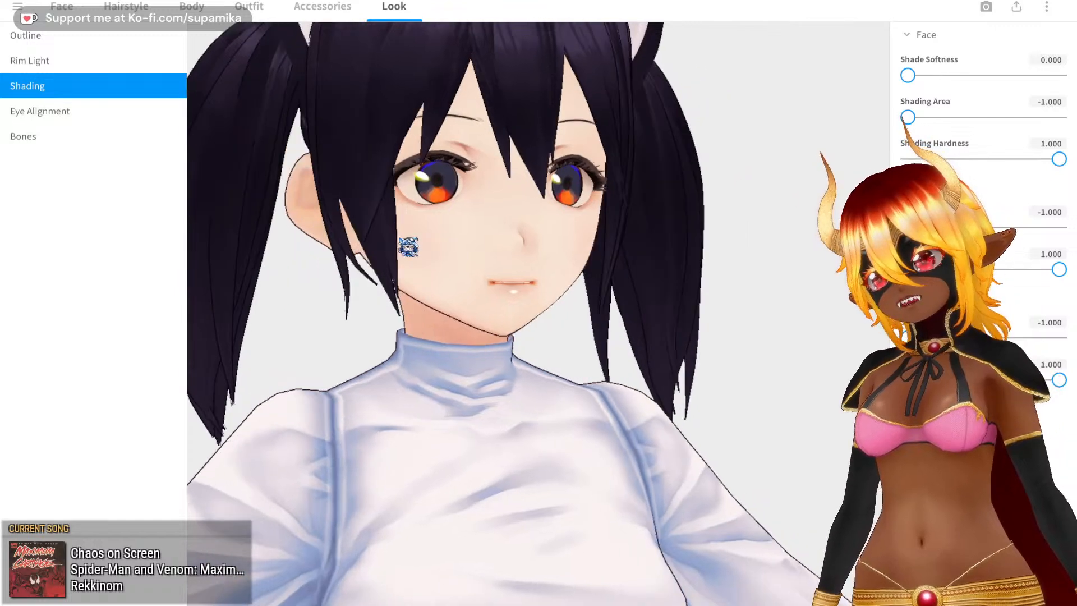
- Set the bone amplitude of both the outfit and the body to 200.000
left_click(67, 145)
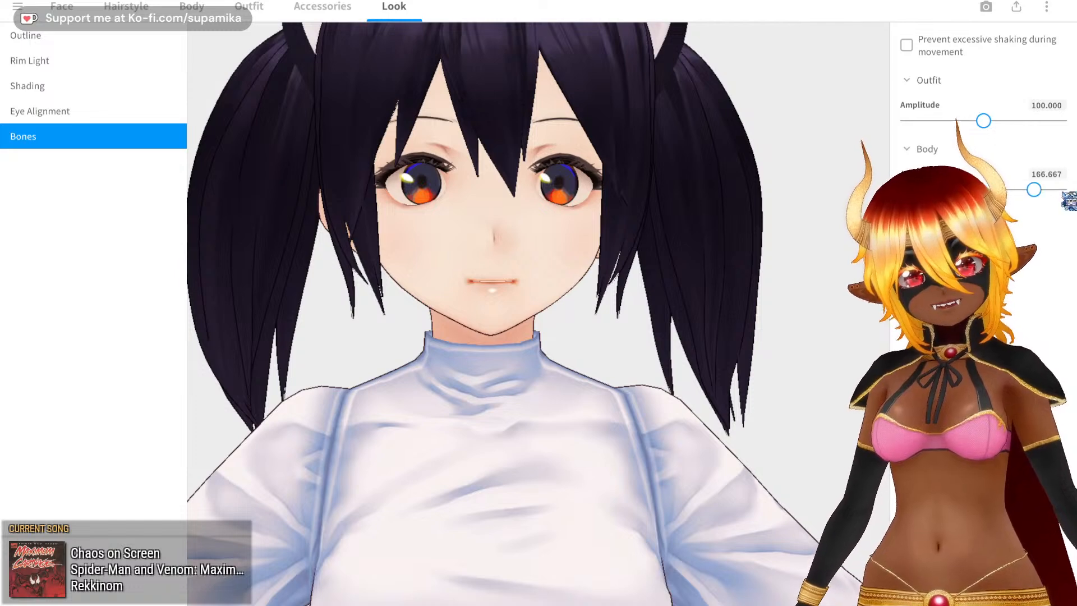
left_click_drag(988, 121, 1059, 122)
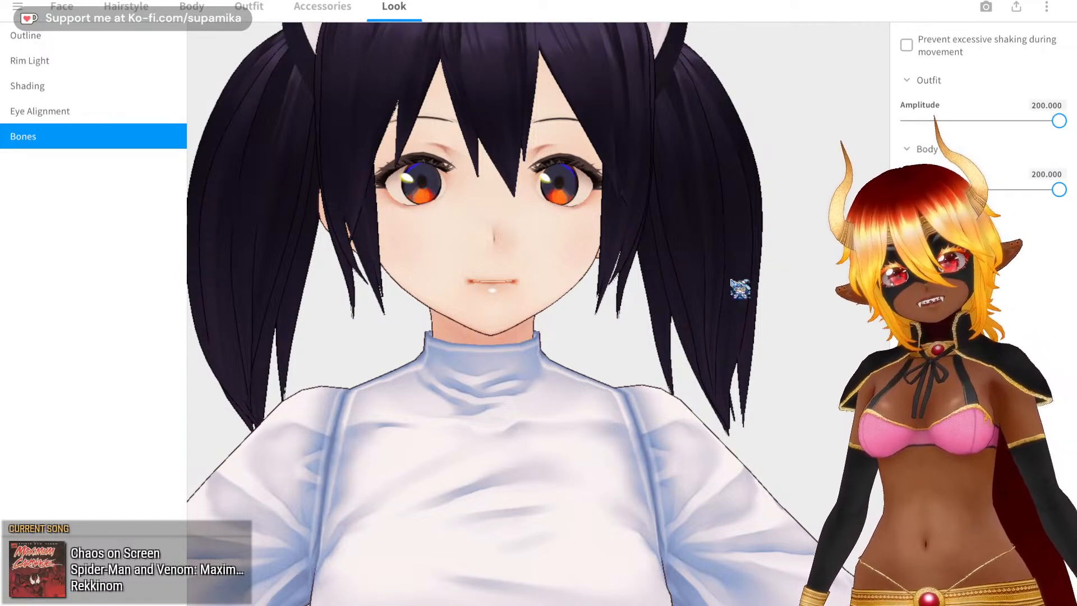
scroll(740, 288, "down", 5)
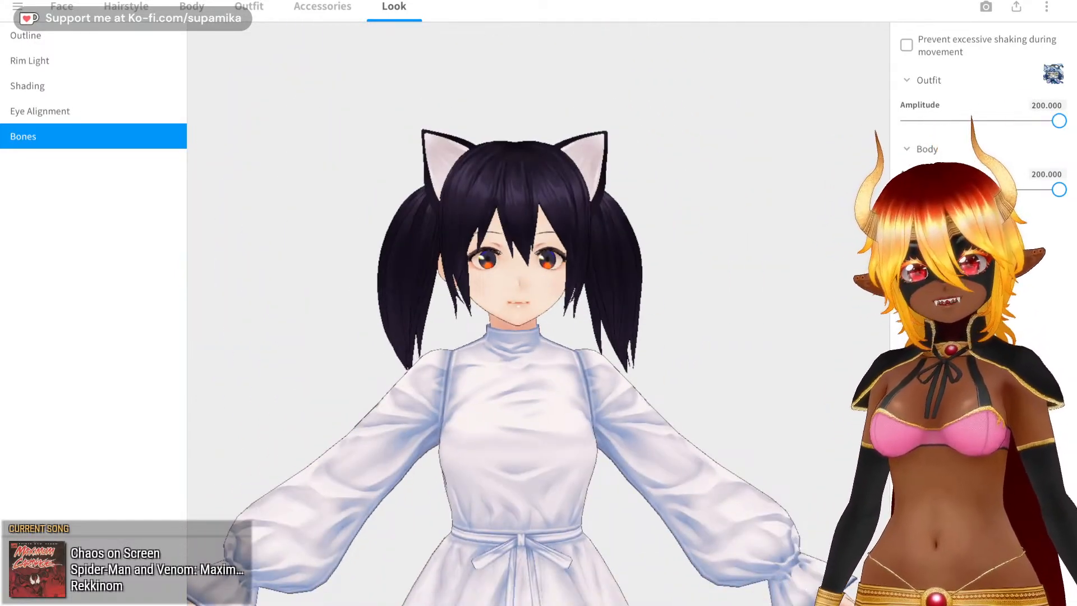
scroll(651, 178, "up", 3)
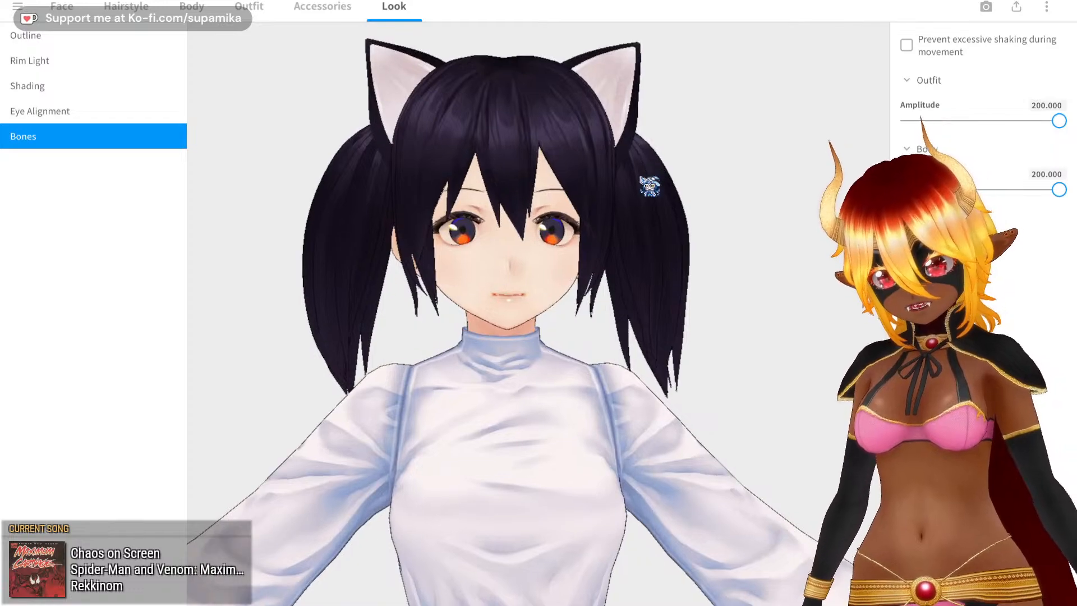
right_click_drag(651, 179, 500, 187)
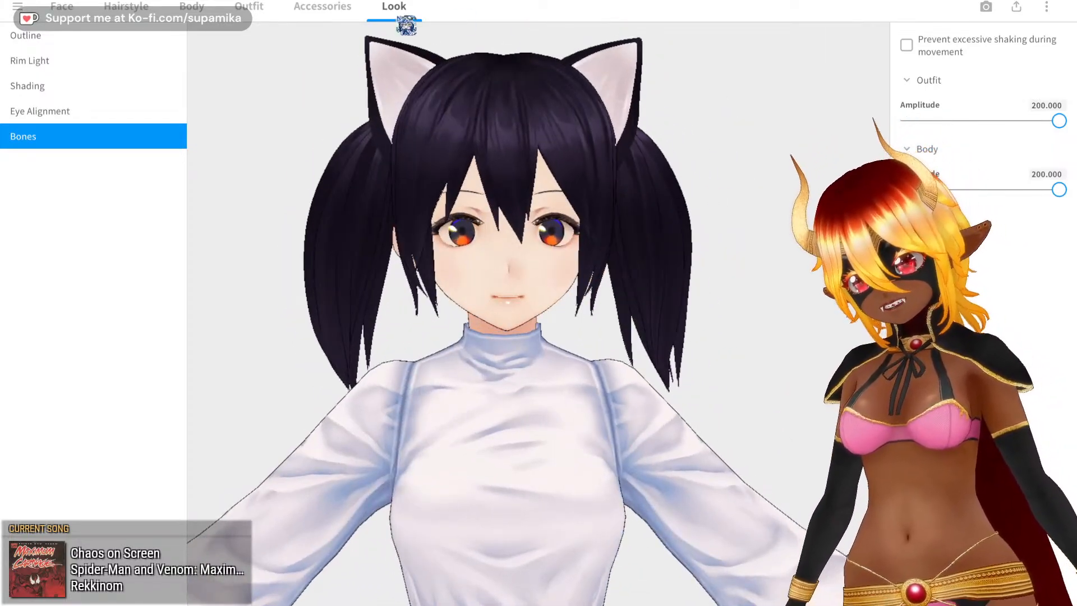
- Check the whole-body and hairstyle options, and examine the character's neck and dress collar up close
left_click(202, 10)
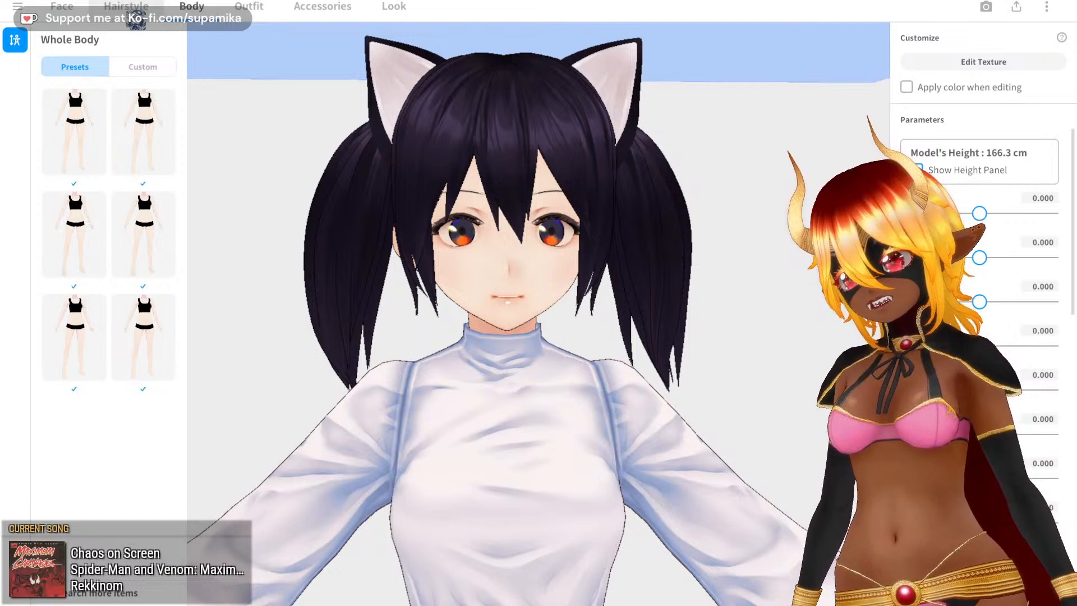
left_click(143, 12)
left_click(191, 7)
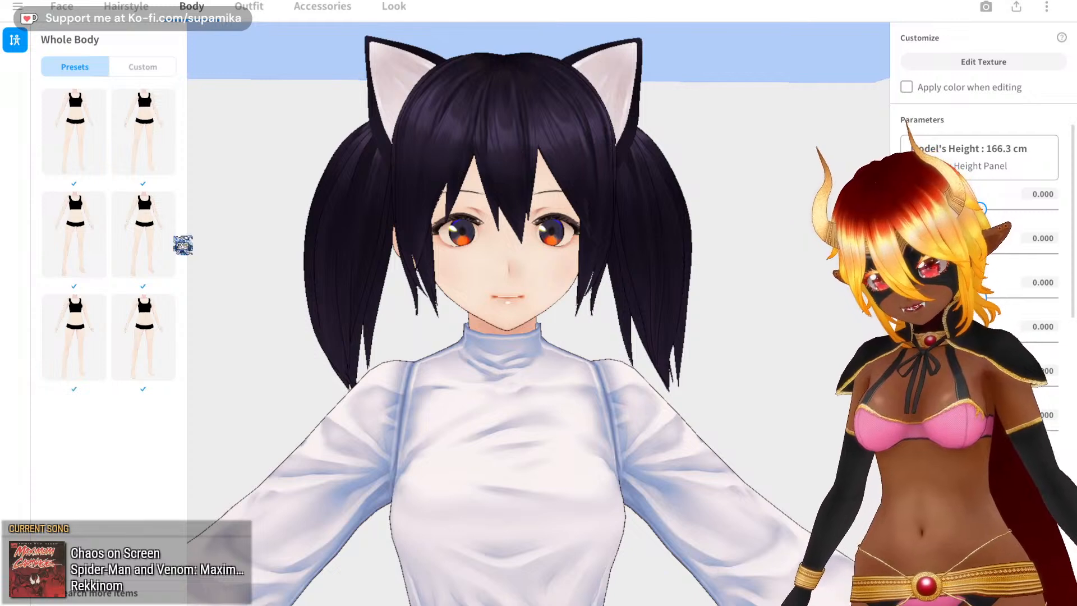
mouse_move(252, 139)
right_mouse_down()
mouse_move(269, 139)
mouse_move(256, 140)
right_mouse_up()
left_click(153, 15)
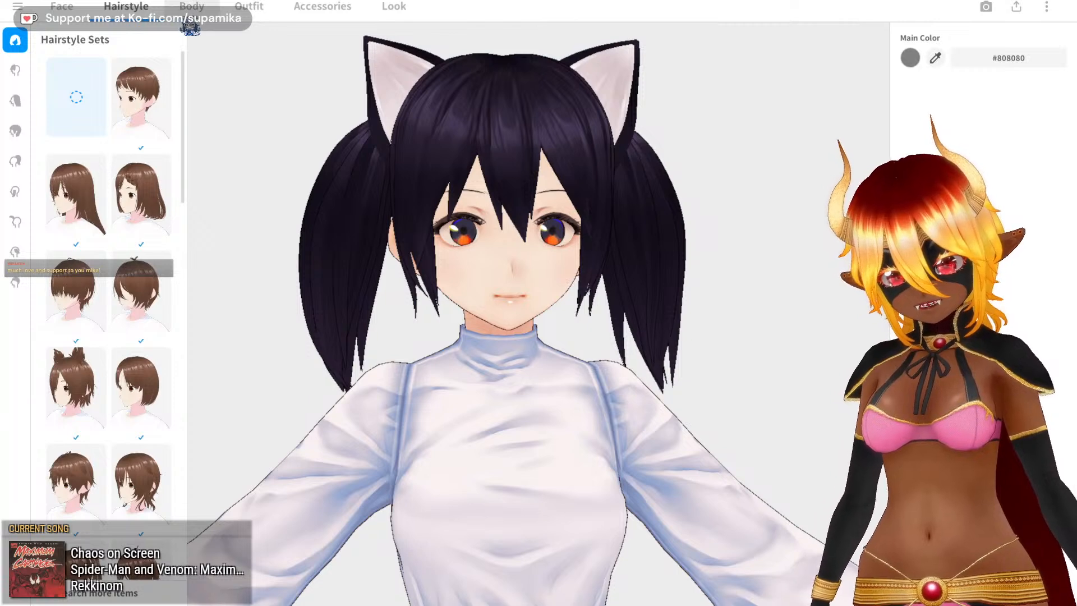
left_click(196, 16)
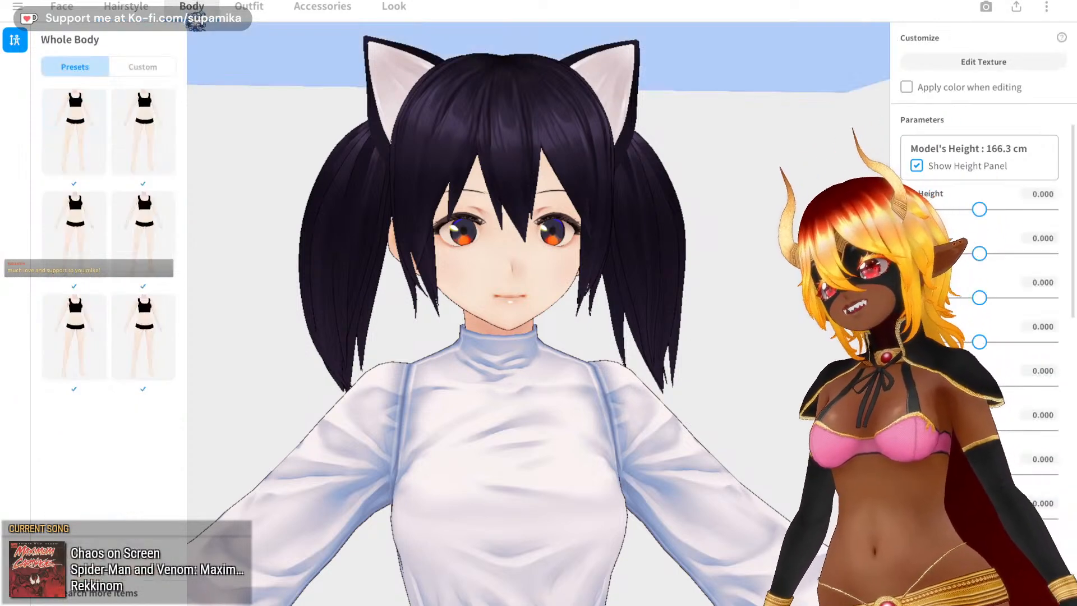
left_click_drag(386, 290, 401, 280)
scroll(281, 164, "up", 4)
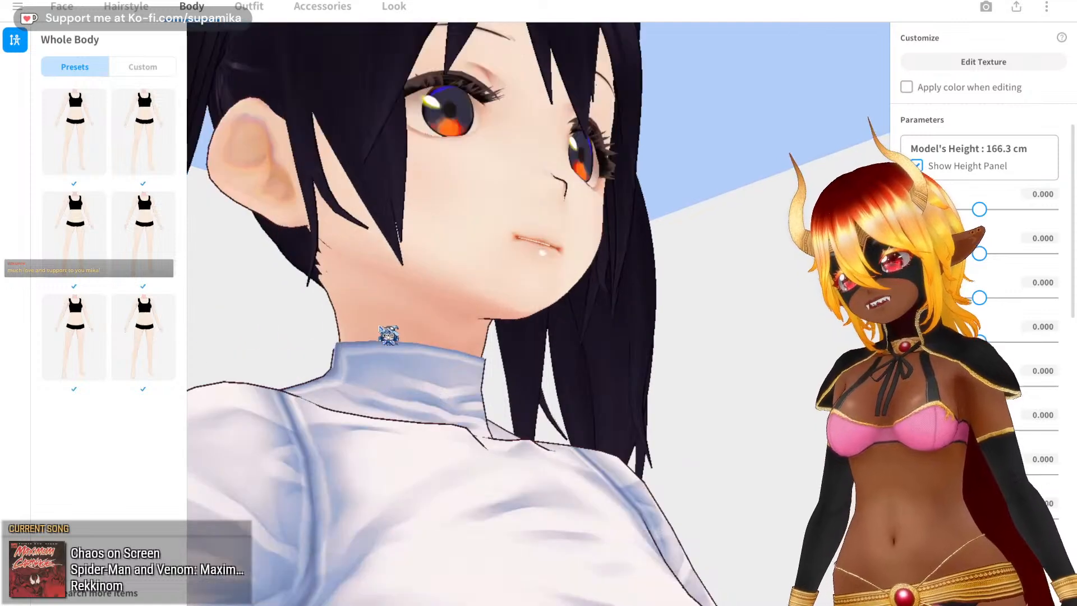
scroll(386, 317, "up", 3)
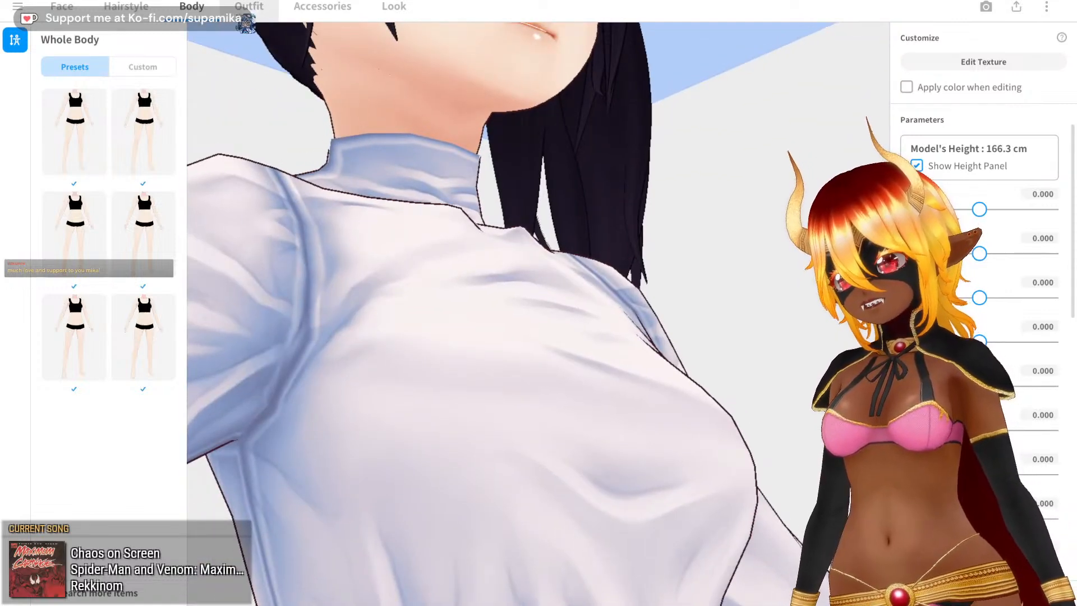
- Review the inner top presets and the preset and custom inner bottoms of the outfit
left_click(247, 8)
left_click(15, 221)
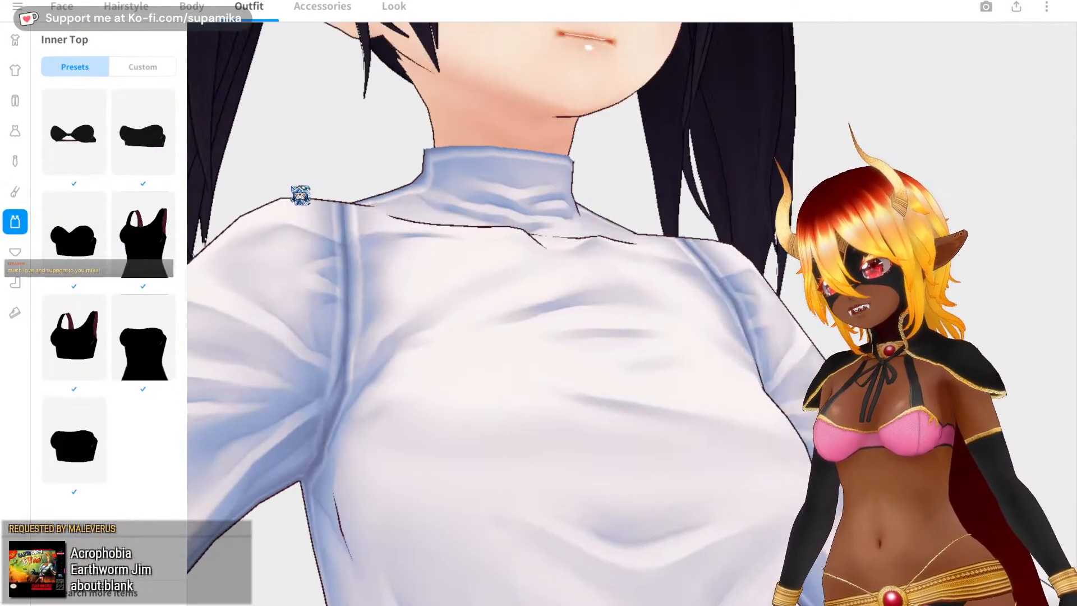
left_click_drag(300, 195, 180, 201)
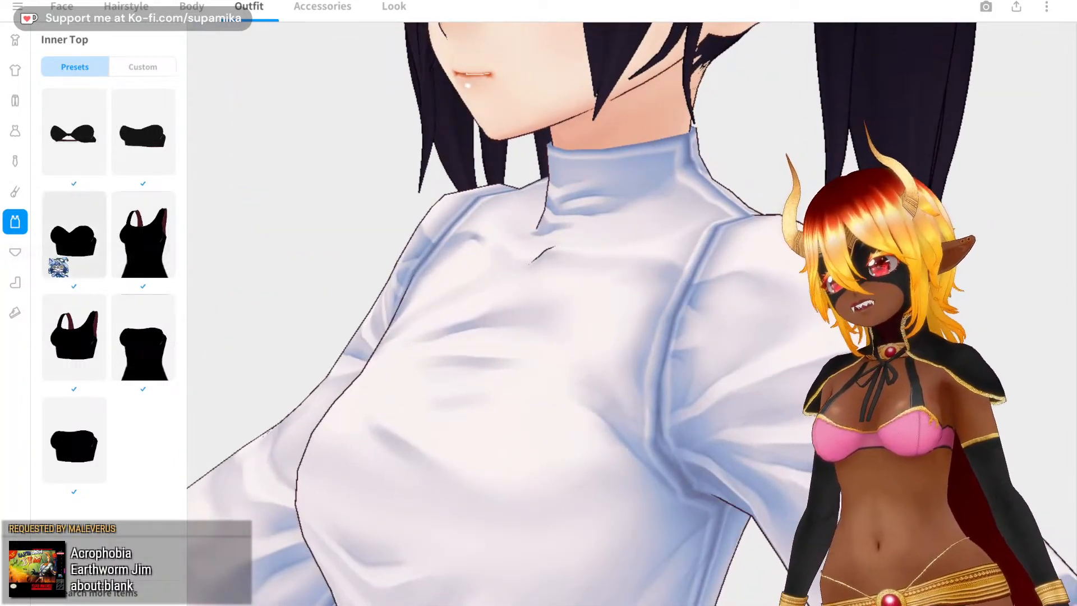
left_click(17, 251)
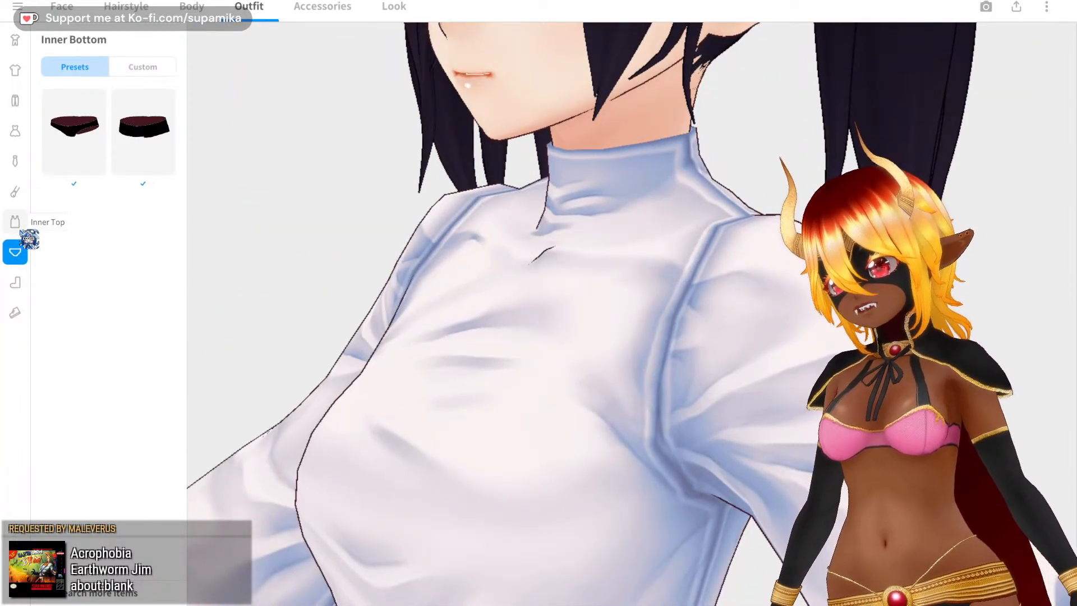
left_click(128, 68)
left_click(84, 68)
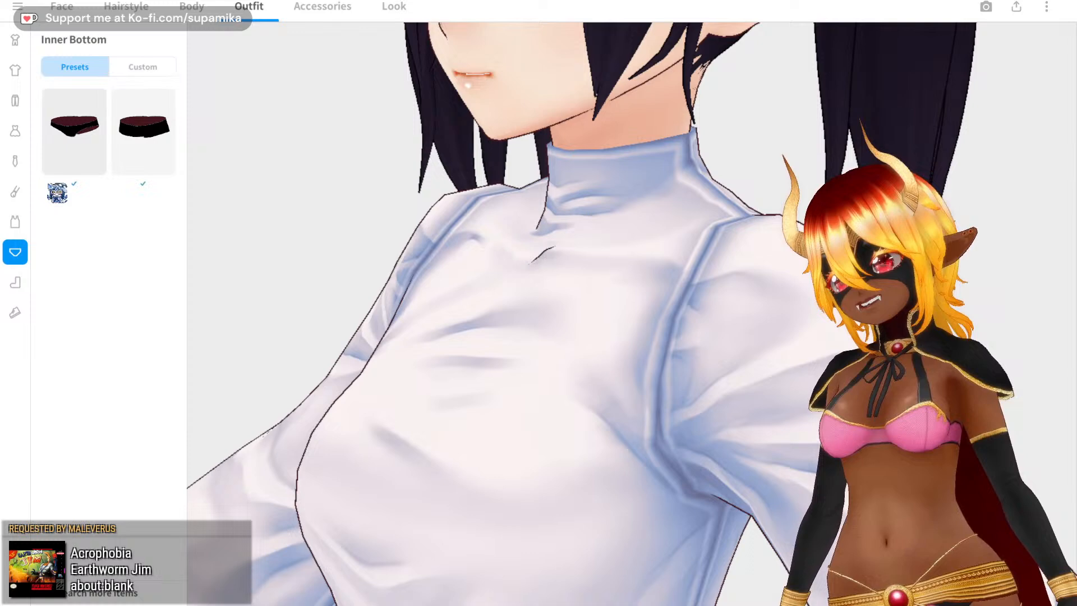
- Apply the black strapless bra preset with the narrow centre as the character's inner top
left_click(16, 222)
left_click(138, 69)
right_click_drag(255, 160, 297, 177)
left_click(85, 69)
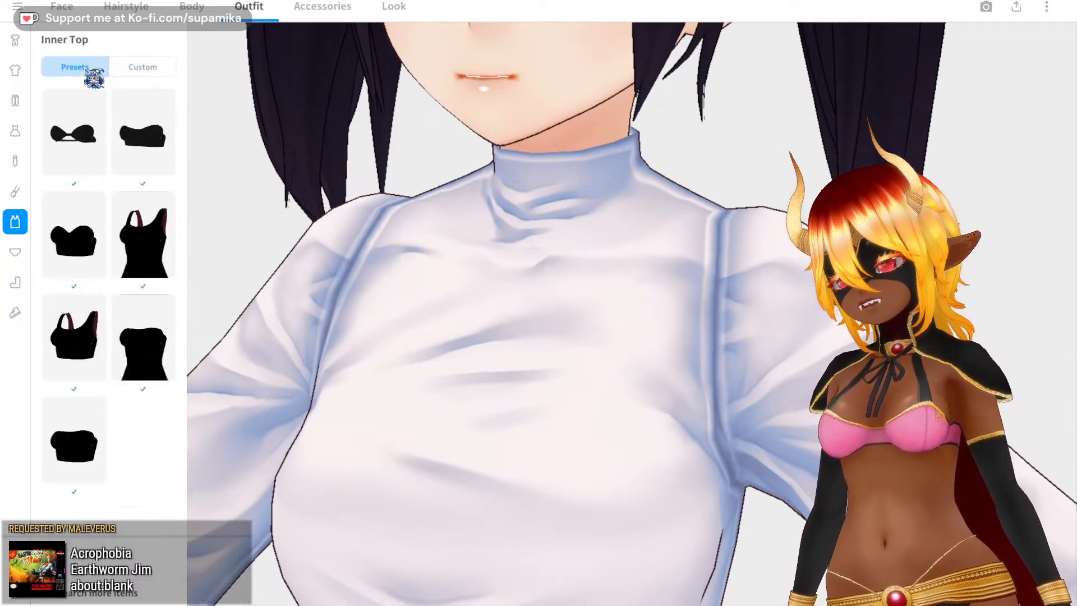
right_click_drag(333, 232, 303, 222)
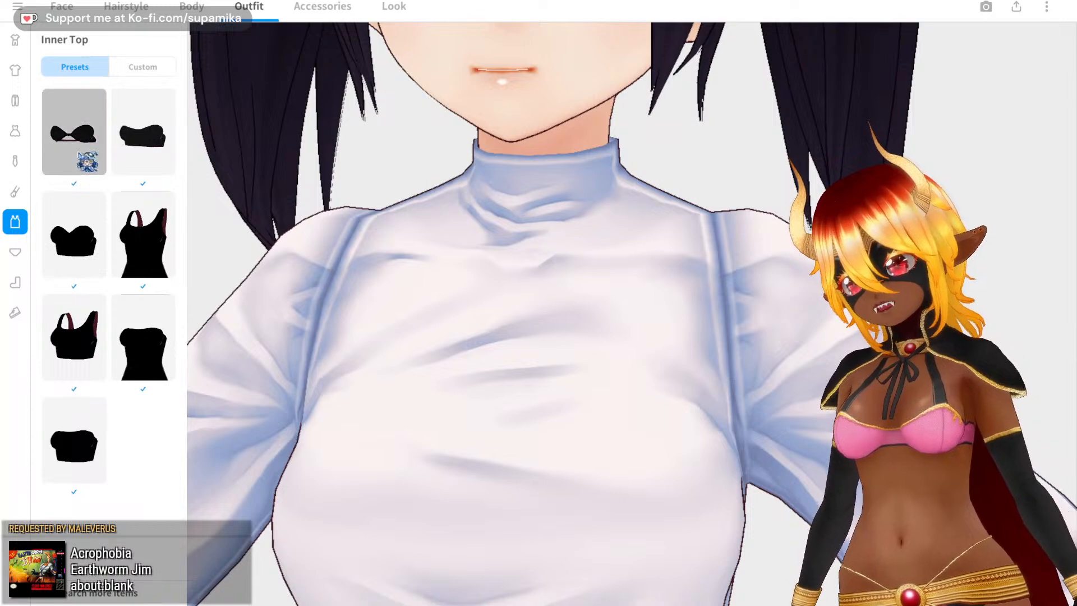
left_click(91, 163)
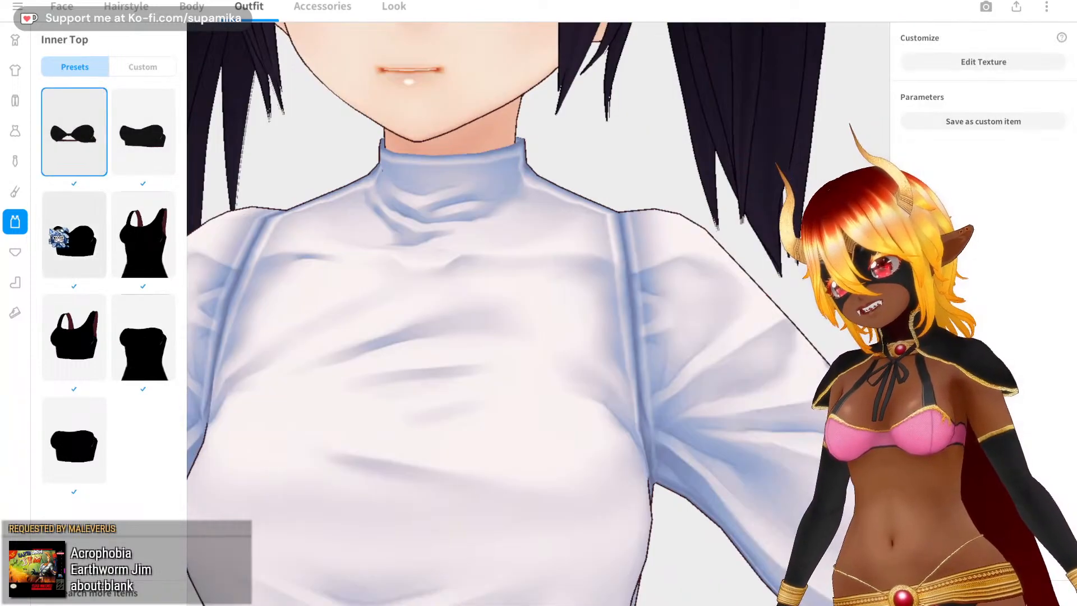
mouse_move(294, 269)
right_mouse_down()
mouse_move(309, 233)
mouse_move(283, 269)
right_mouse_up()
scroll(293, 277, "down", 5)
right_click_drag(319, 329, 325, 308)
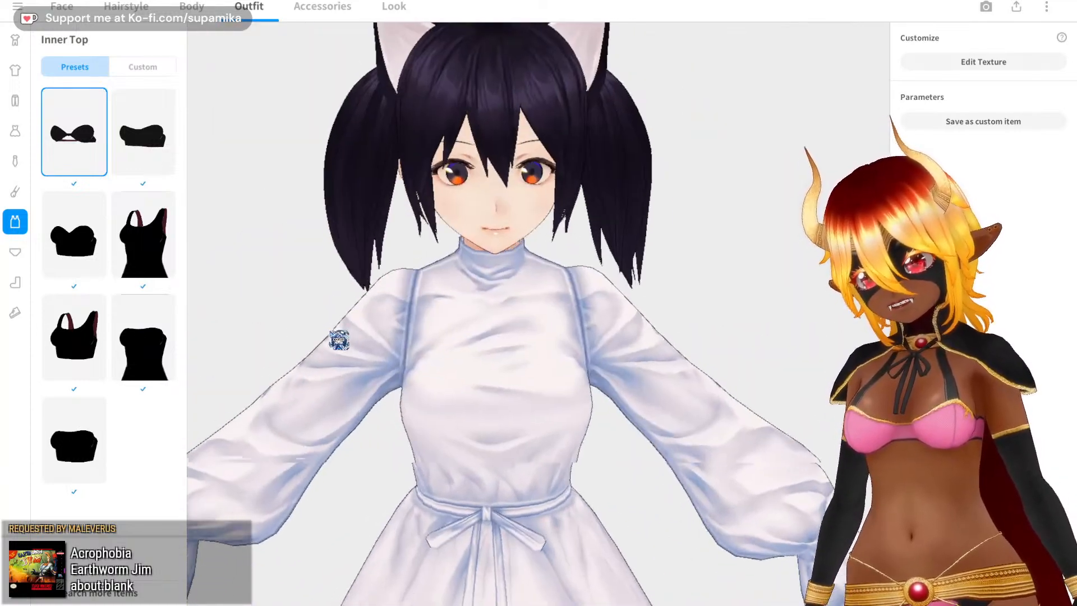
scroll(278, 279, "up", 2)
- Examine the custom overall hair item with twin tails and cat ears on the character from the front
left_click(208, 9)
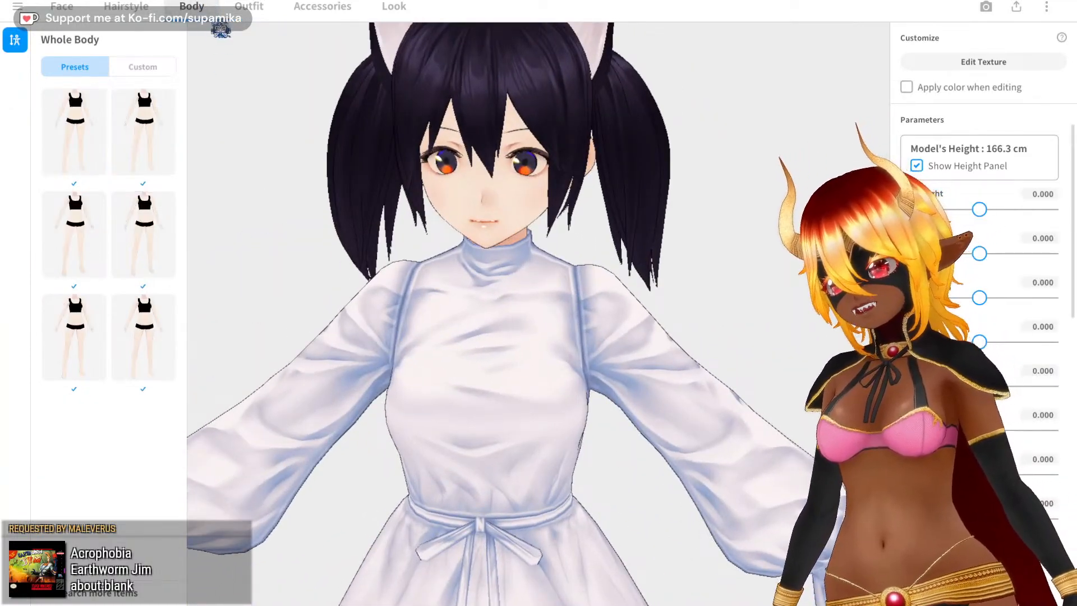
left_click(249, 6)
left_click(126, 7)
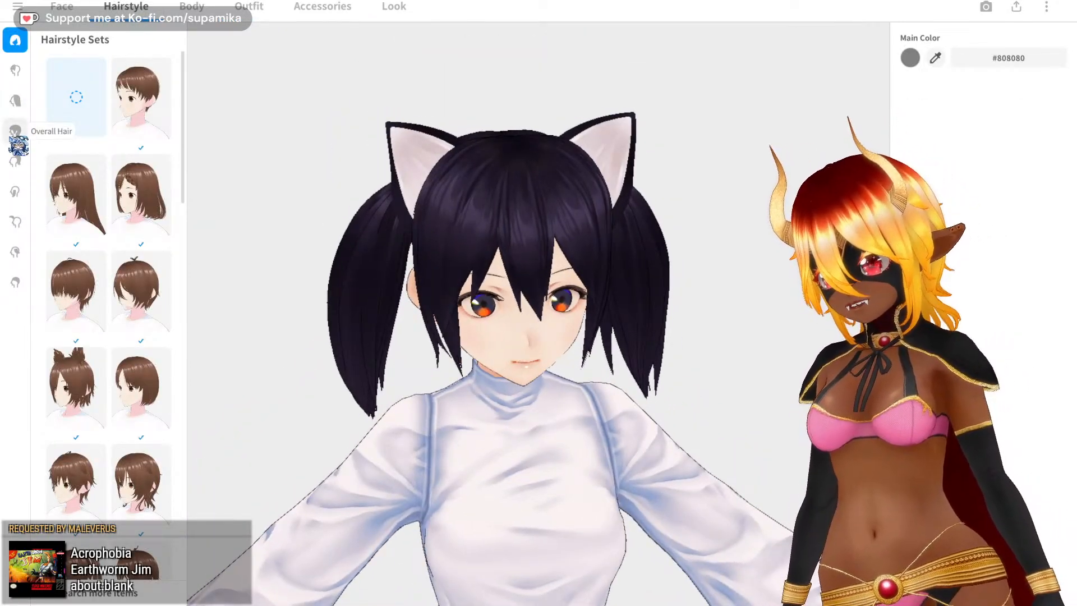
left_click(16, 133)
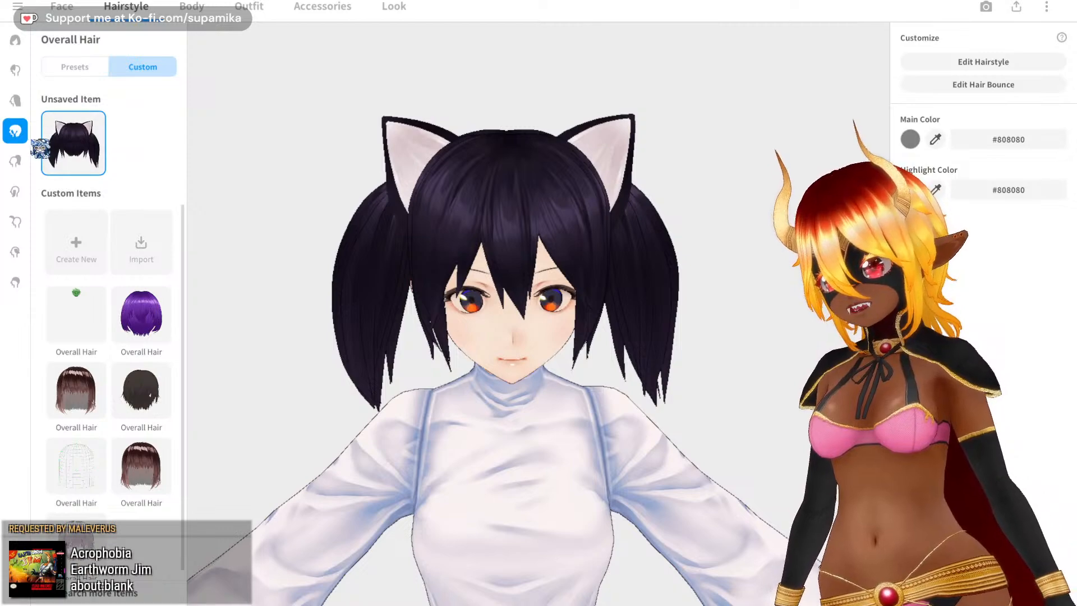
right_click_drag(347, 211, 409, 216)
scroll(404, 212, "up", 3)
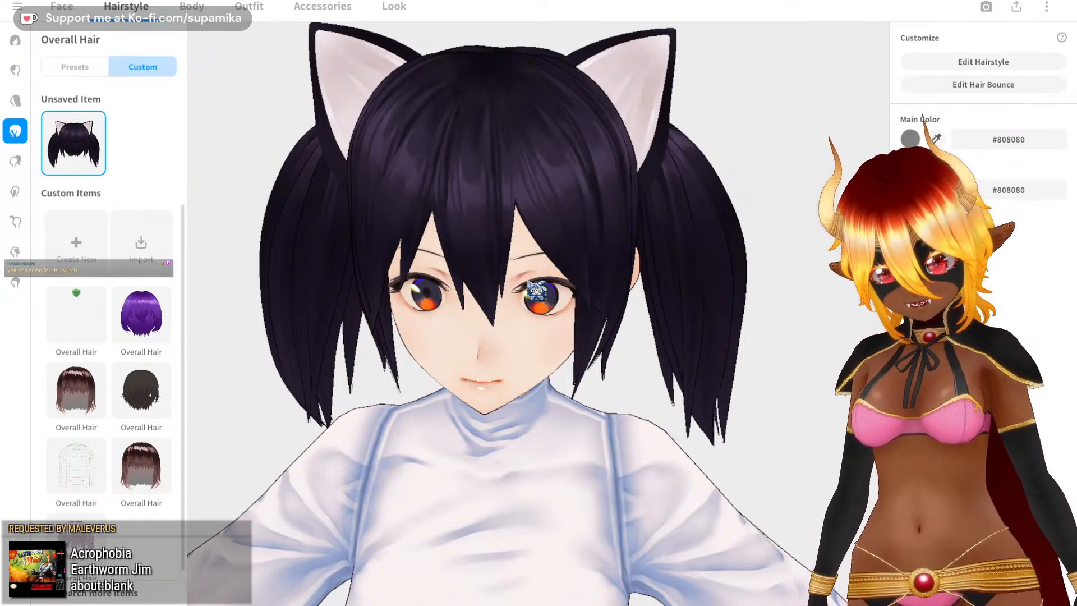
right_click_drag(528, 281, 533, 271)
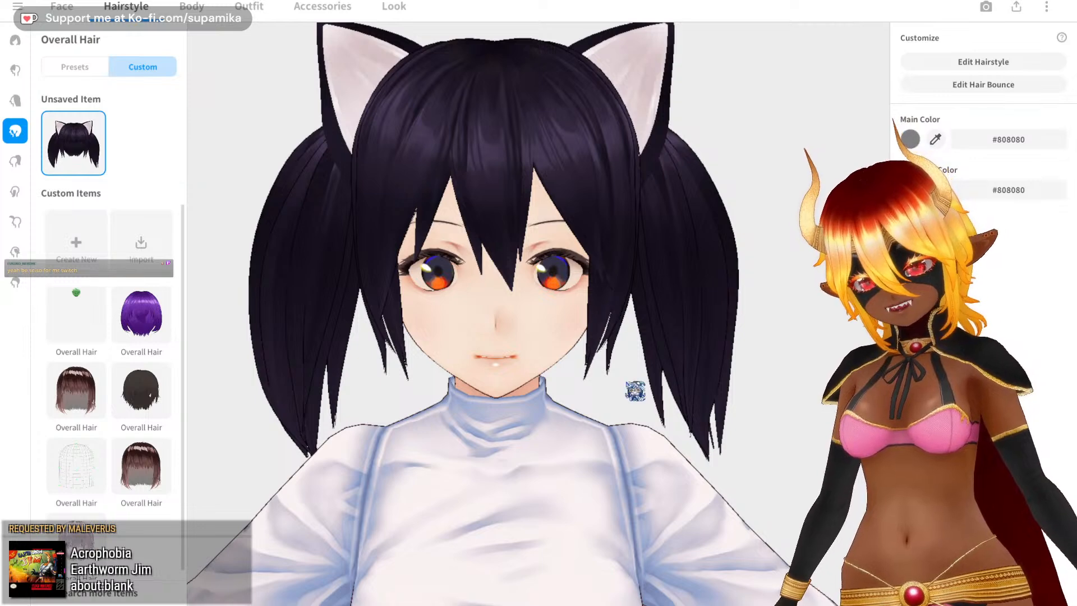
right_click_drag(250, 187, 280, 185)
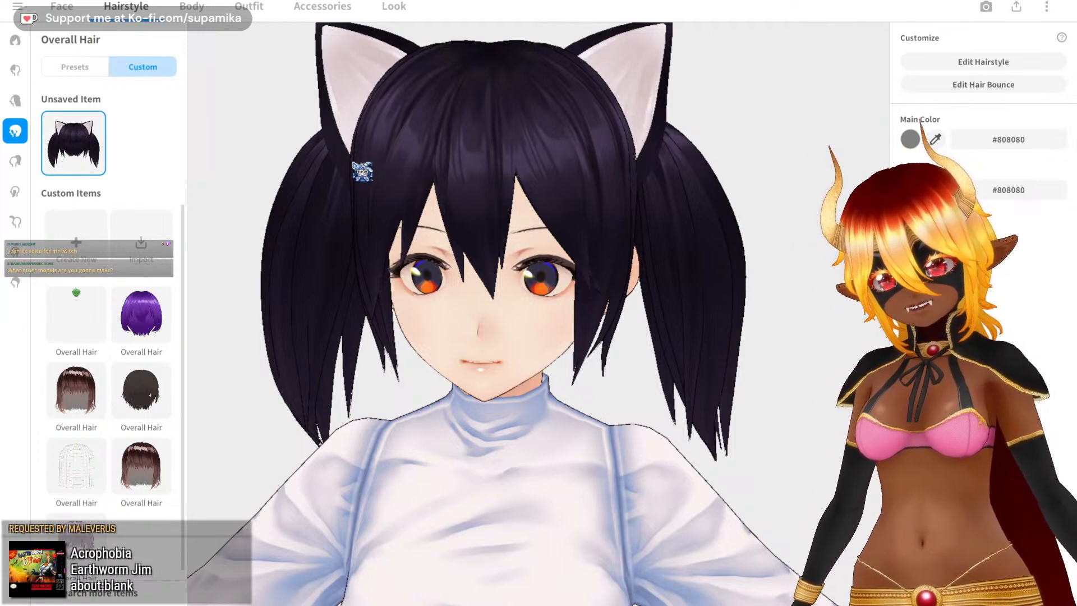
scroll(351, 180, "down", 2)
mouse_move(351, 183)
right_mouse_down()
mouse_move(370, 173)
mouse_move(364, 185)
right_mouse_up()
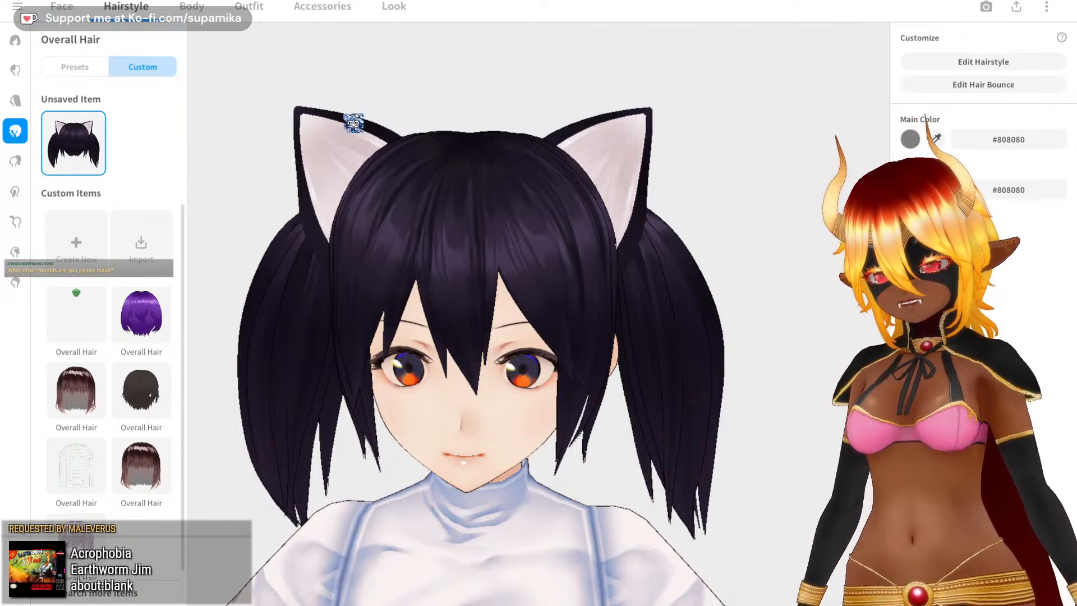
right_click_drag(302, 97, 305, 96)
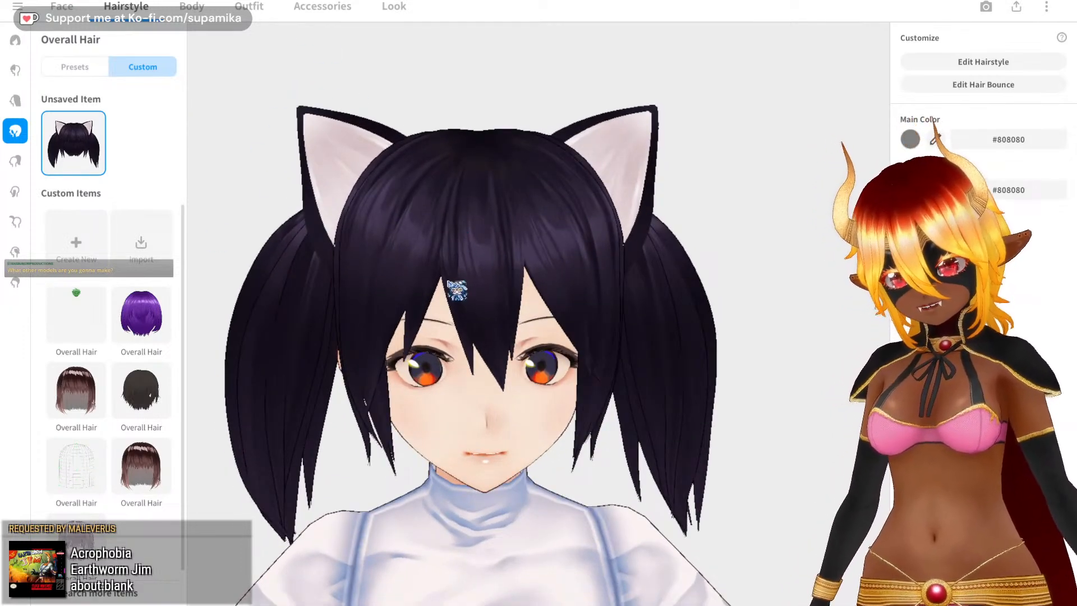
middle_click_drag(434, 273, 443, 269)
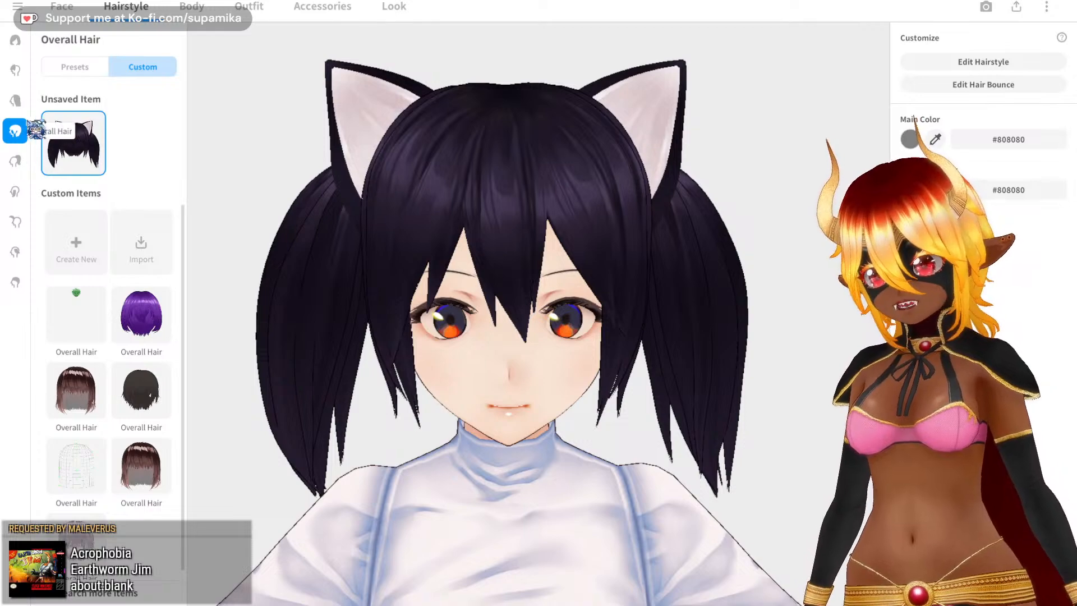
- Look through the preset and custom front hair items and the list of complete hairstyle sets
left_click(15, 70)
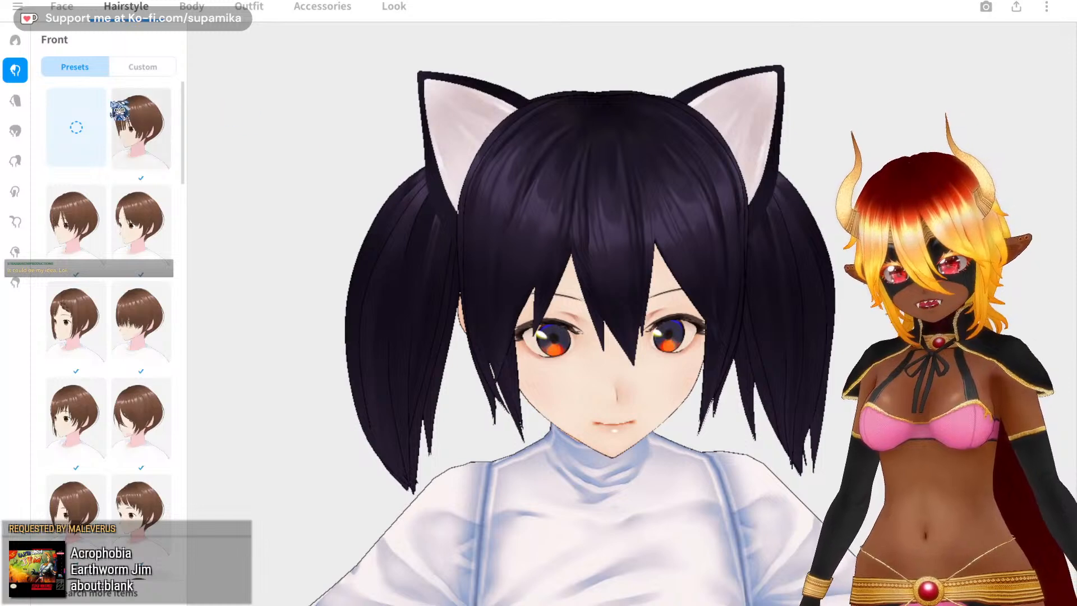
left_click(137, 69)
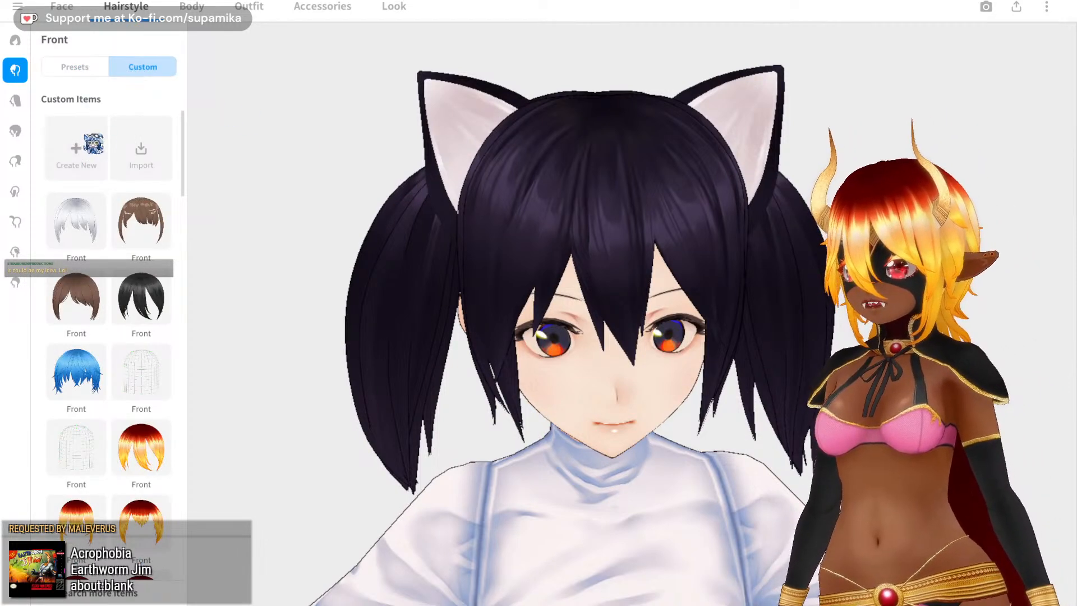
left_click(73, 71)
scroll(106, 206, "down", 3)
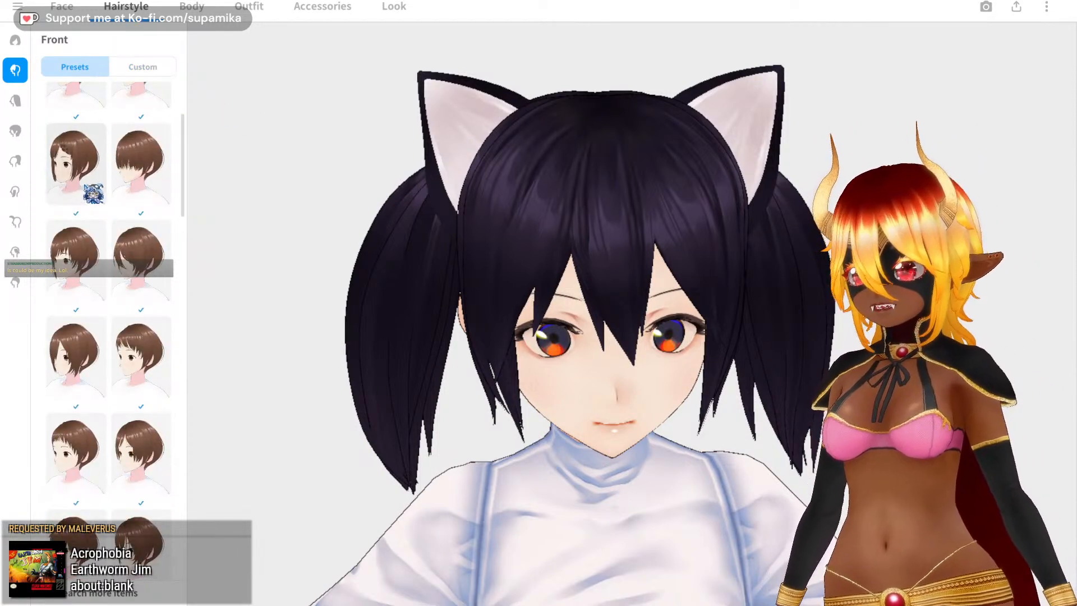
left_click(16, 40)
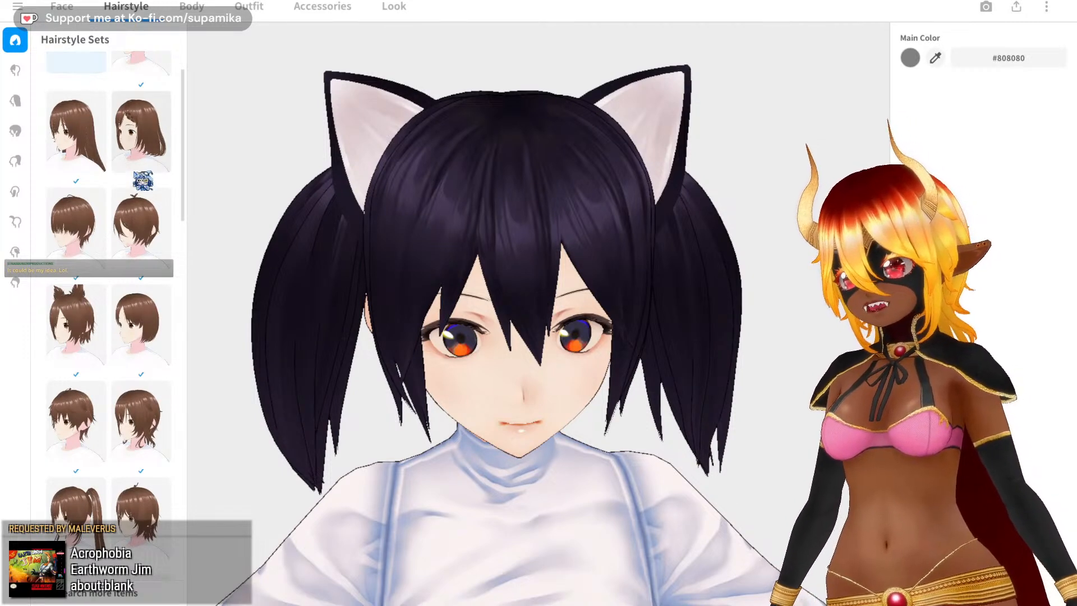
scroll(141, 189, "up", 1)
scroll(138, 212, "down", 2)
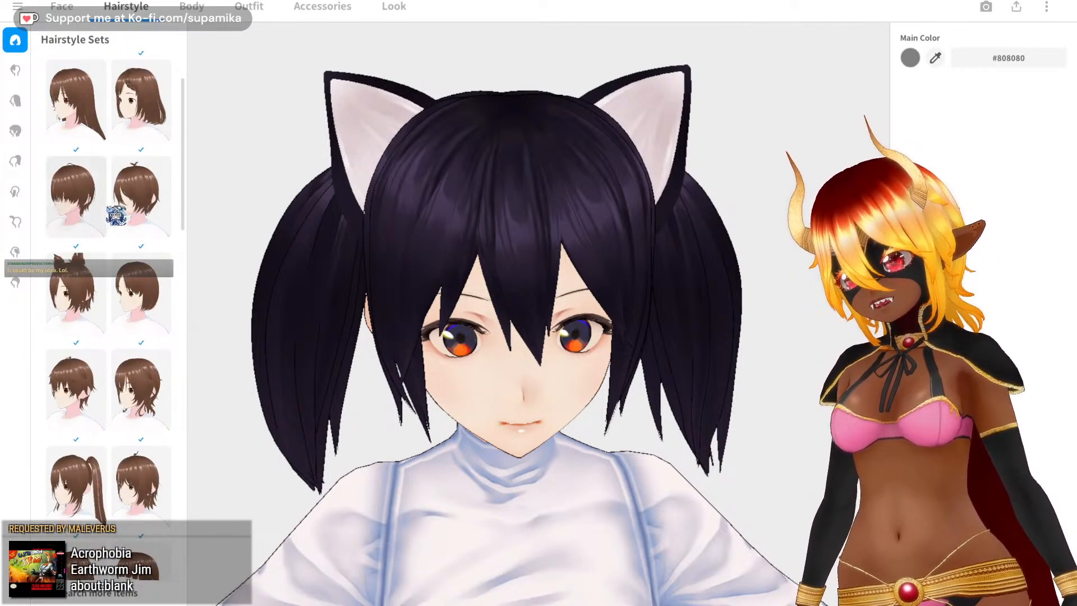
scroll(114, 209, "down", 2)
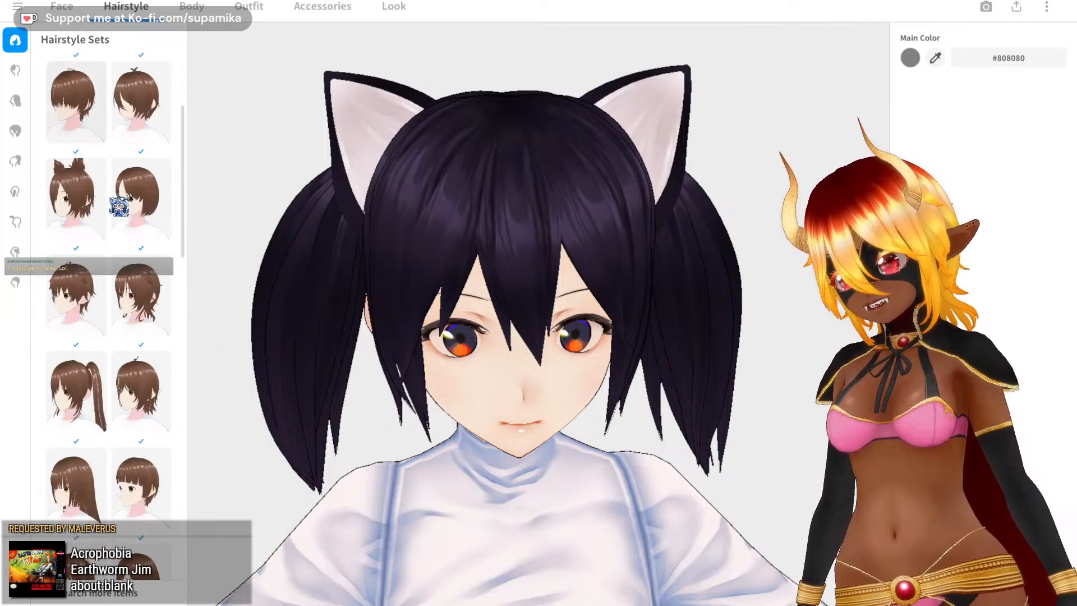
scroll(101, 275, "down", 4)
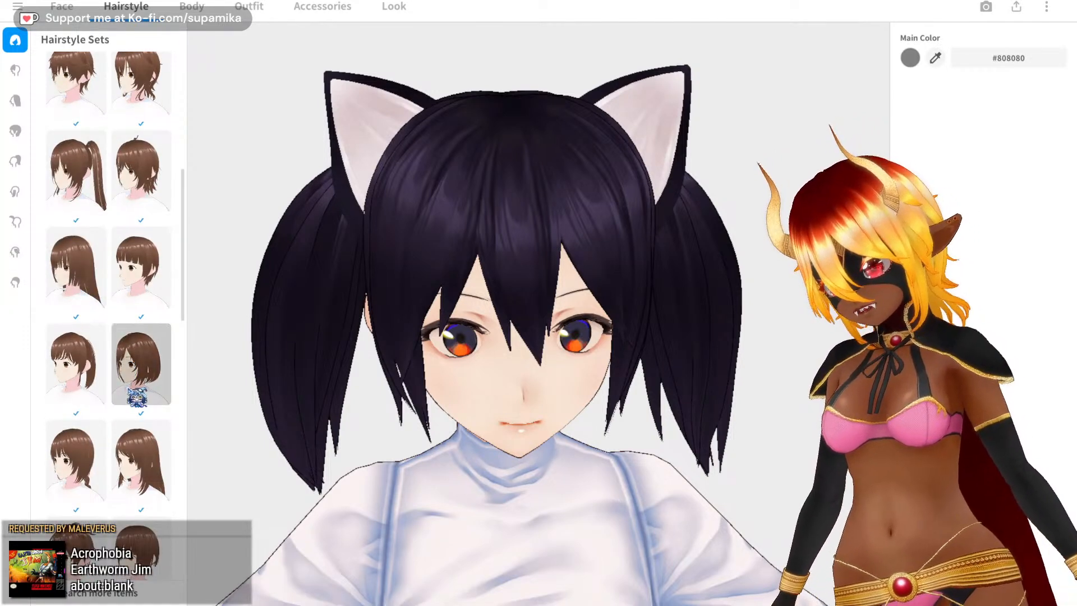
- Apply the chin-length bob hairstyle set and start editing its front hair without saving the temporary items
left_click(135, 370)
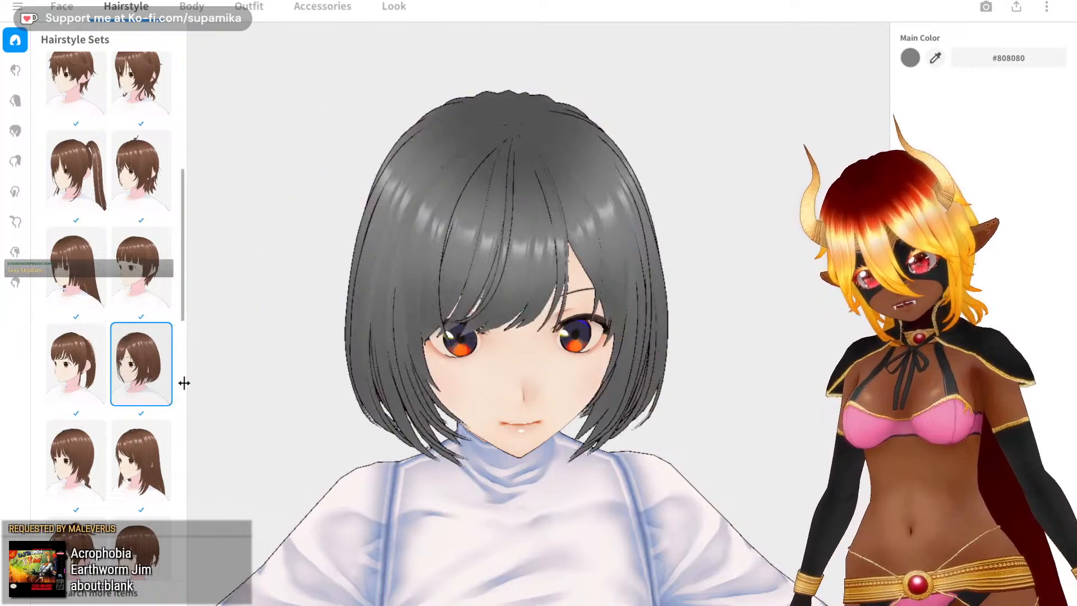
right_click_drag(283, 374, 325, 347)
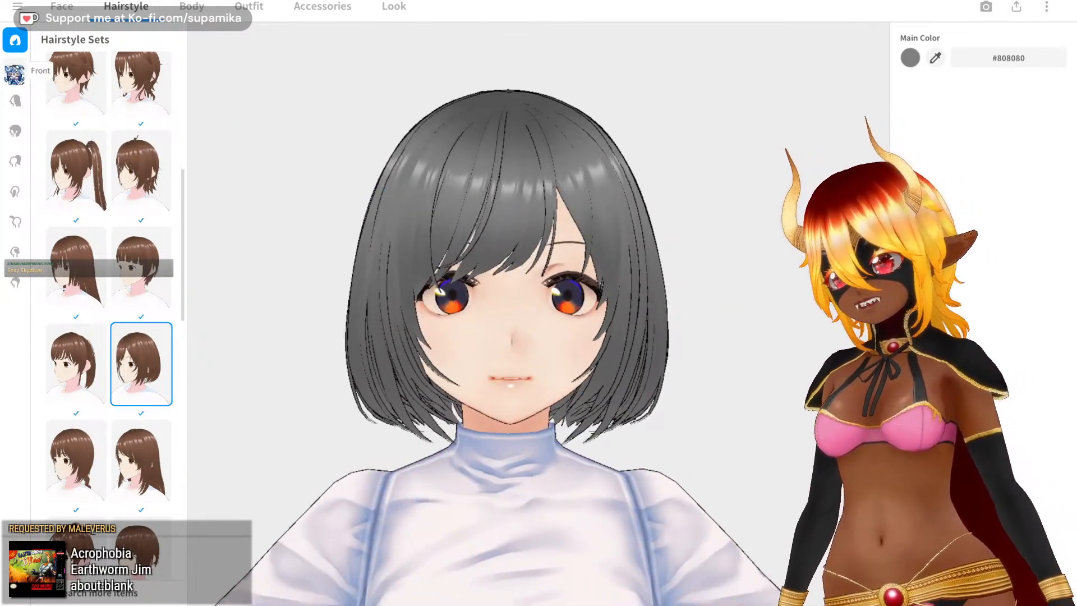
left_click(16, 70)
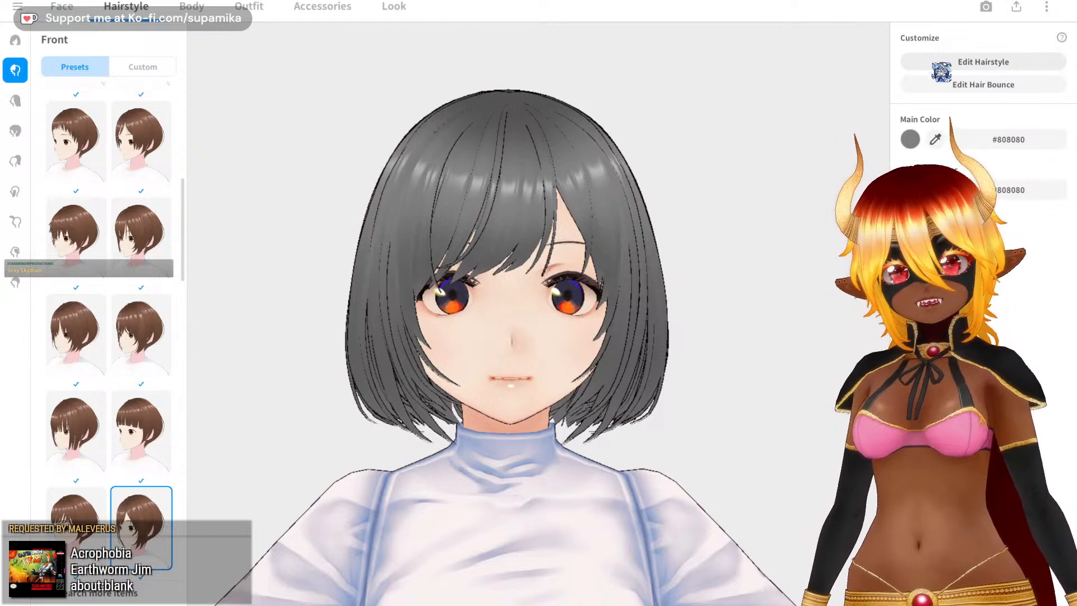
left_click(942, 66)
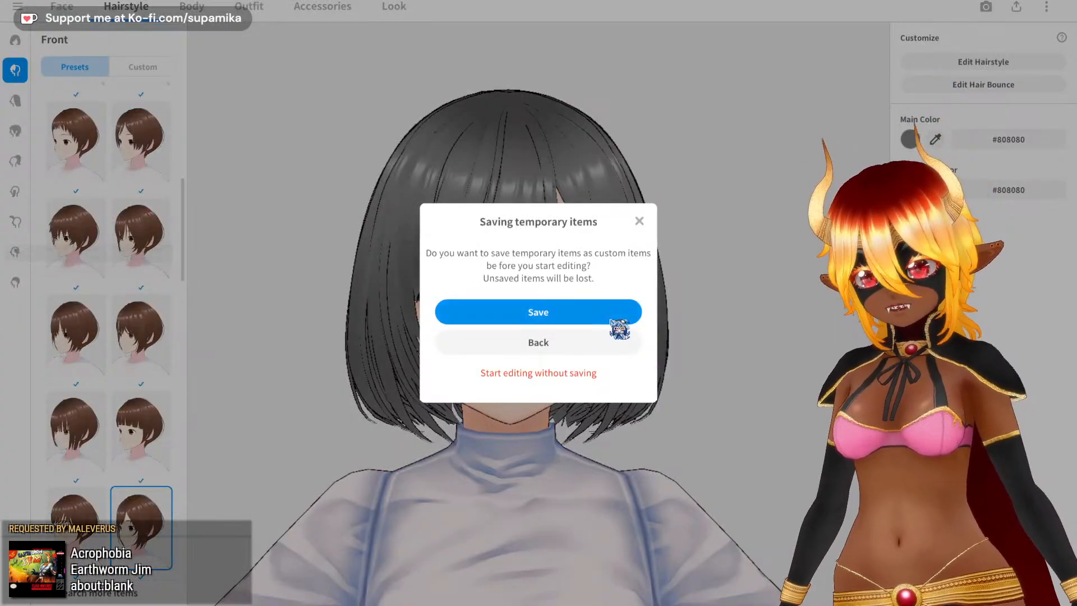
left_click(554, 373)
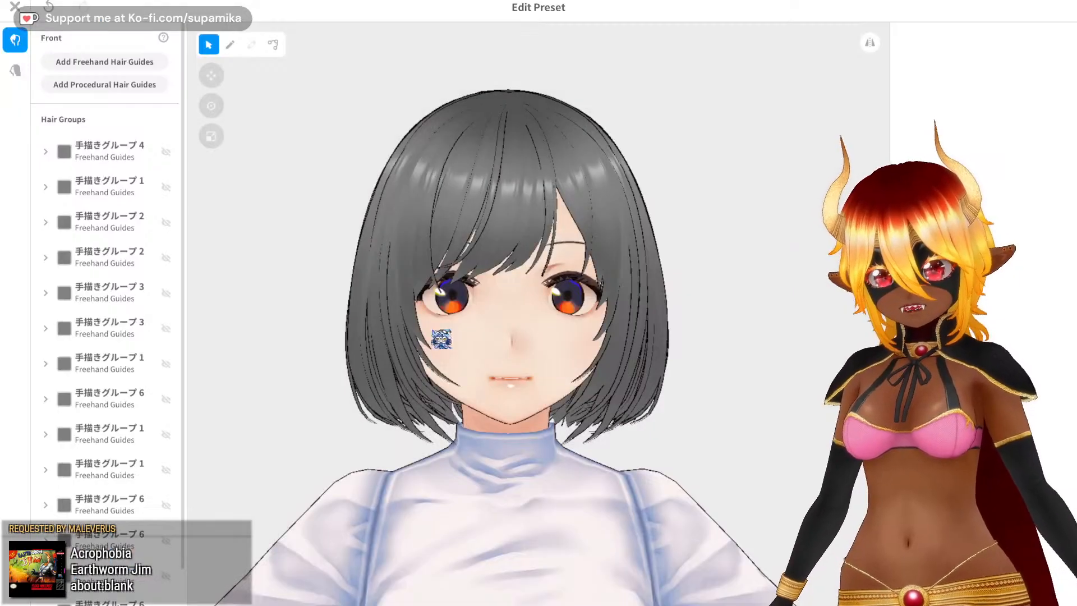
- Select the first freehand hair group of the front hair and open its material's texture for editing
left_click(134, 163)
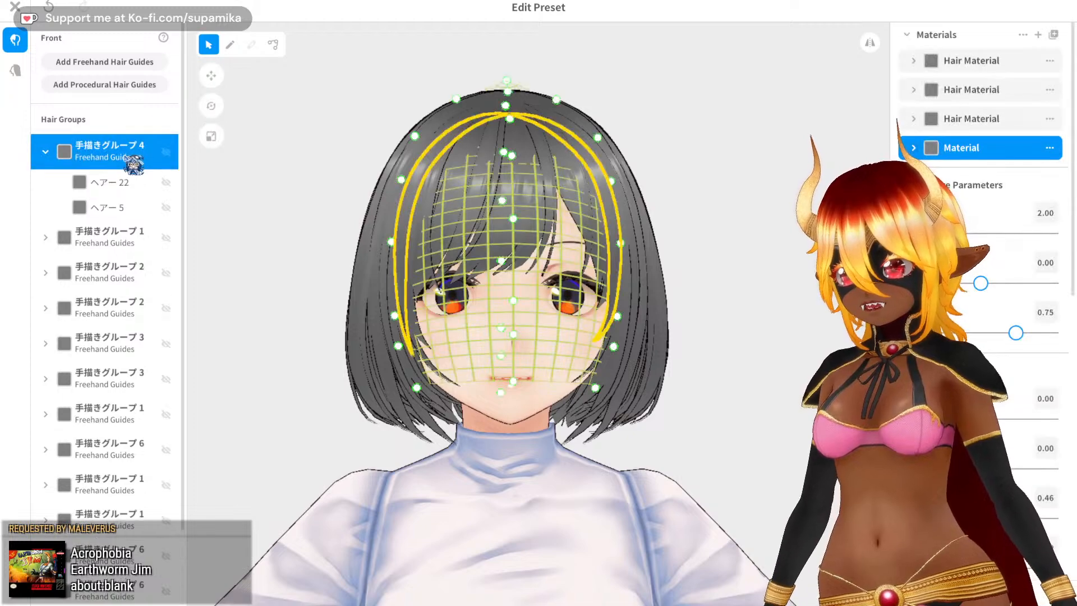
left_click(914, 148)
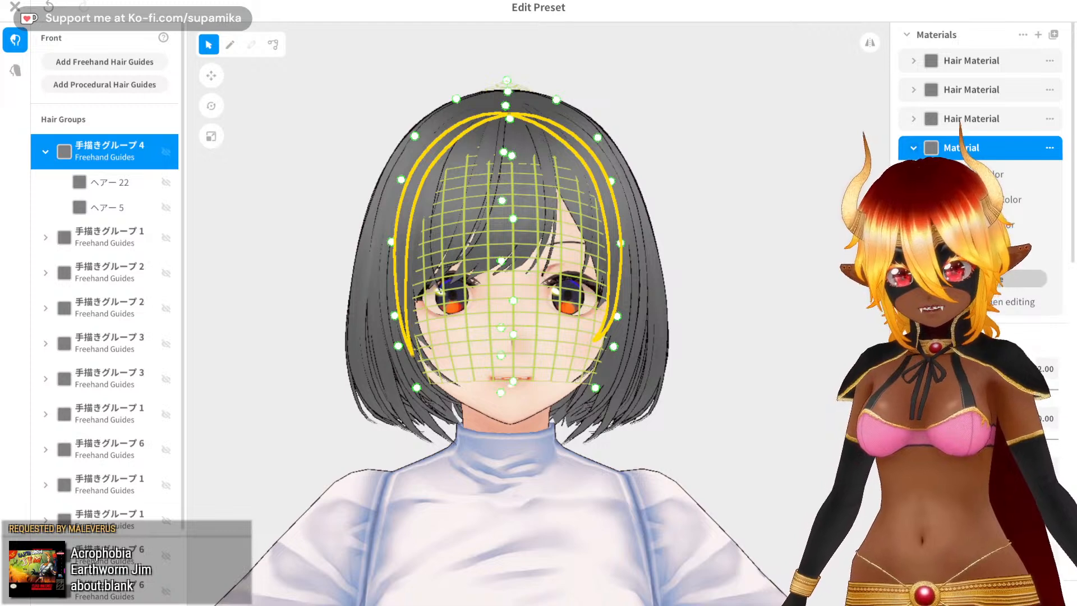
left_click(981, 278)
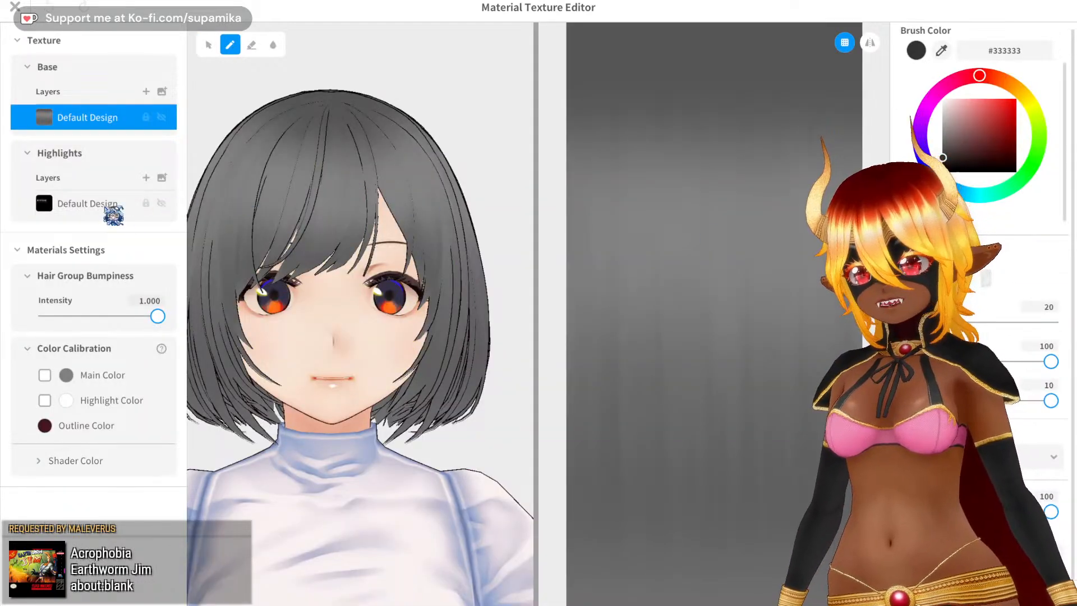
- Hide the Default Design layer of the highlights texture and check the hair from the front and above
left_click(111, 208)
left_click(161, 203)
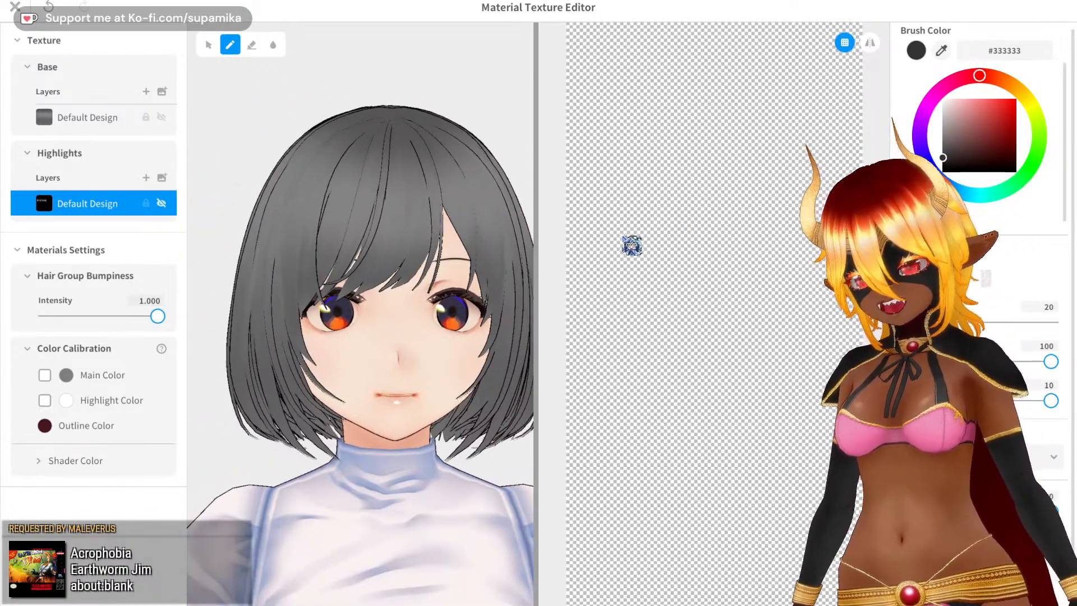
scroll(351, 198, "up", 2)
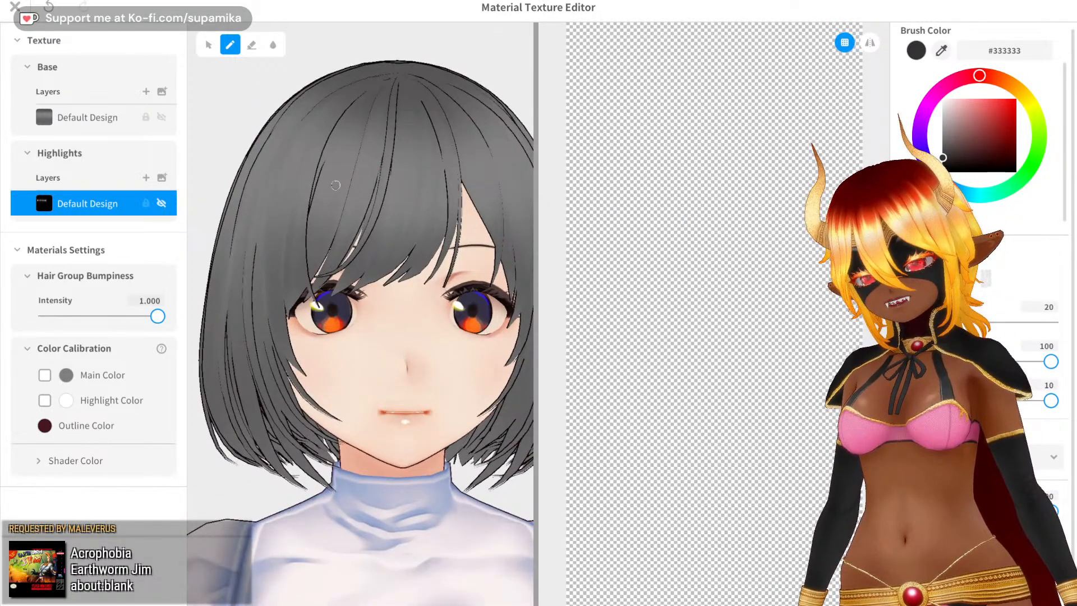
scroll(335, 185, "up", 1)
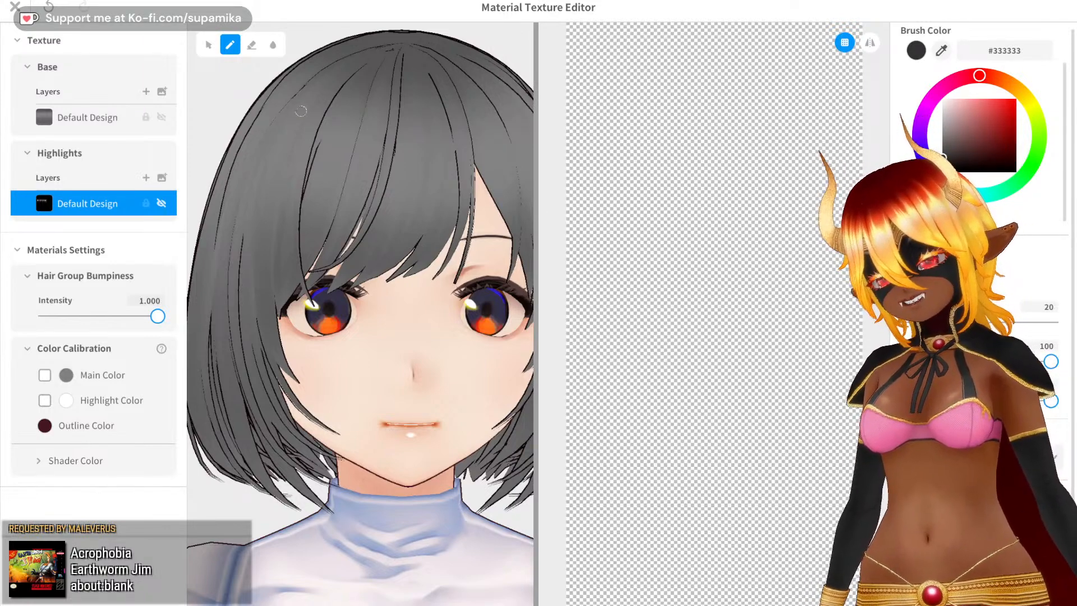
right_click_drag(257, 87, 254, 94)
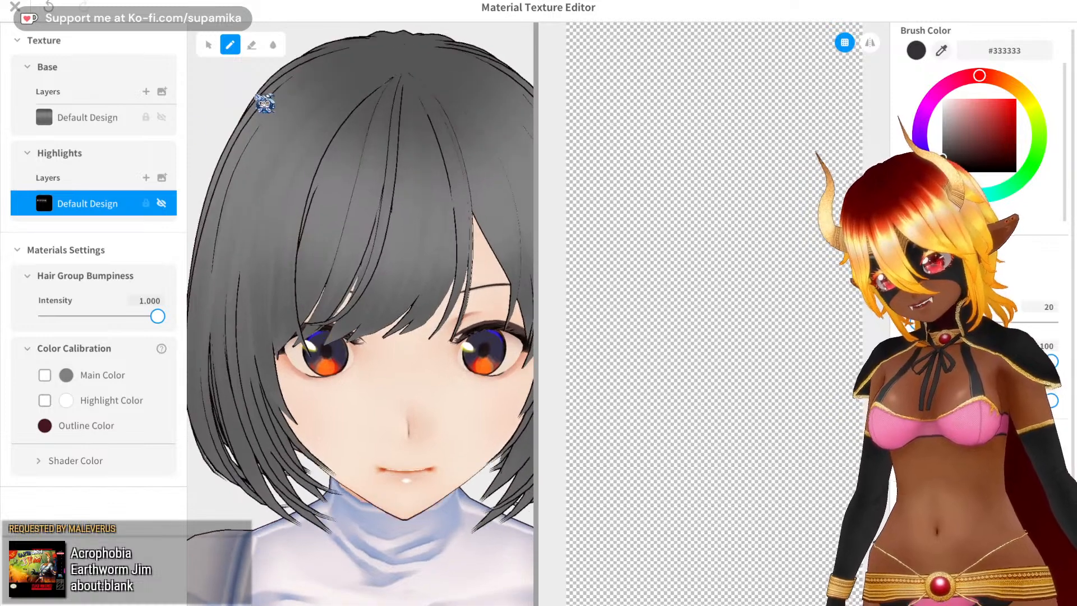
- Select the base texture's Default Design layer and turn off the Base Color and Shade Color options of the shader color
left_click(90, 118)
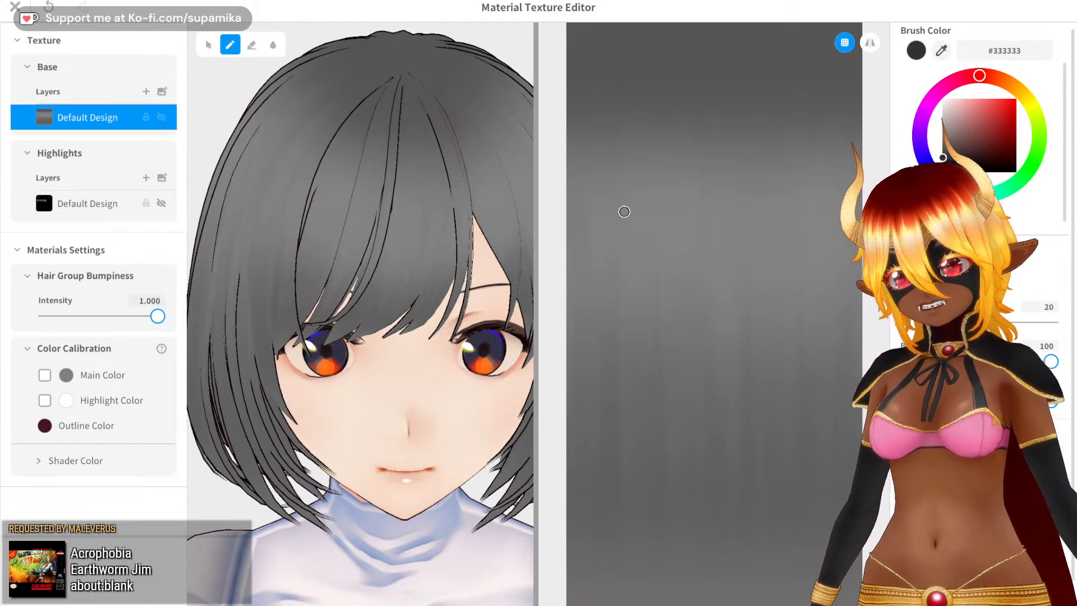
right_click_drag(310, 135, 292, 98)
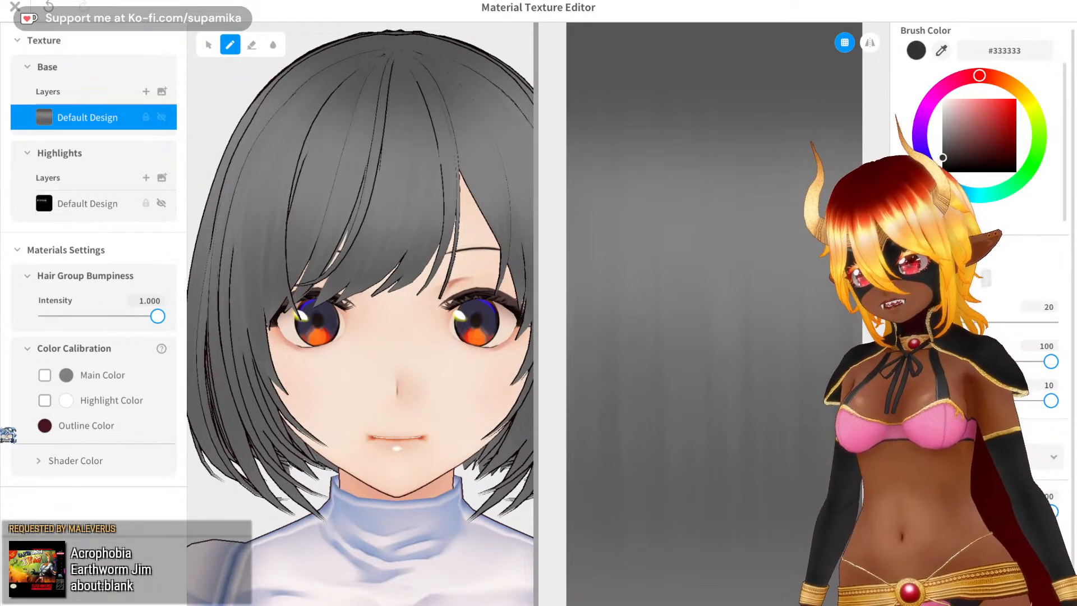
left_click(52, 461)
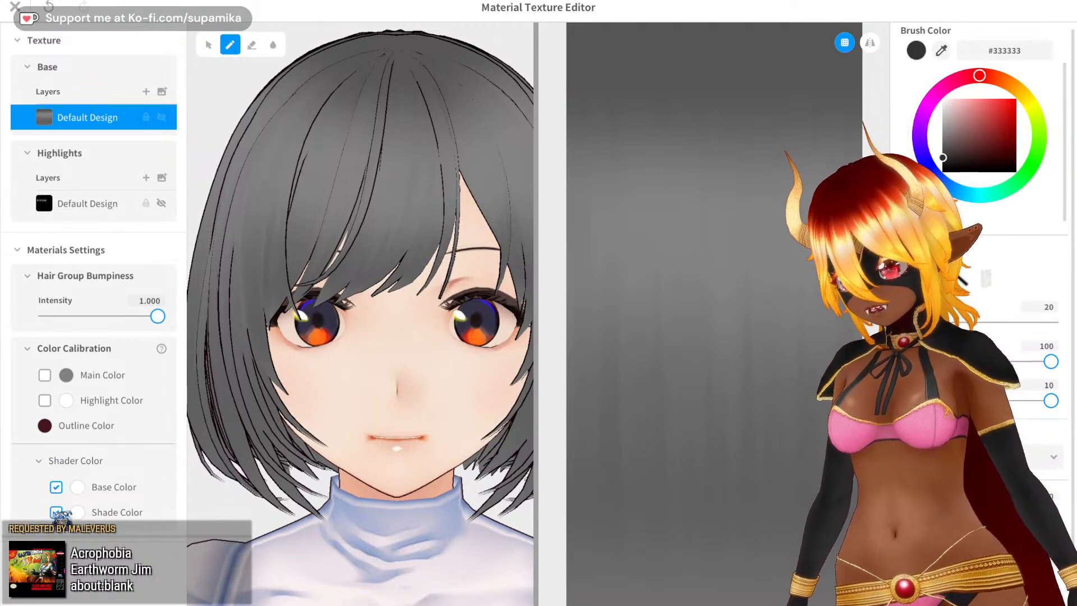
left_click(56, 512)
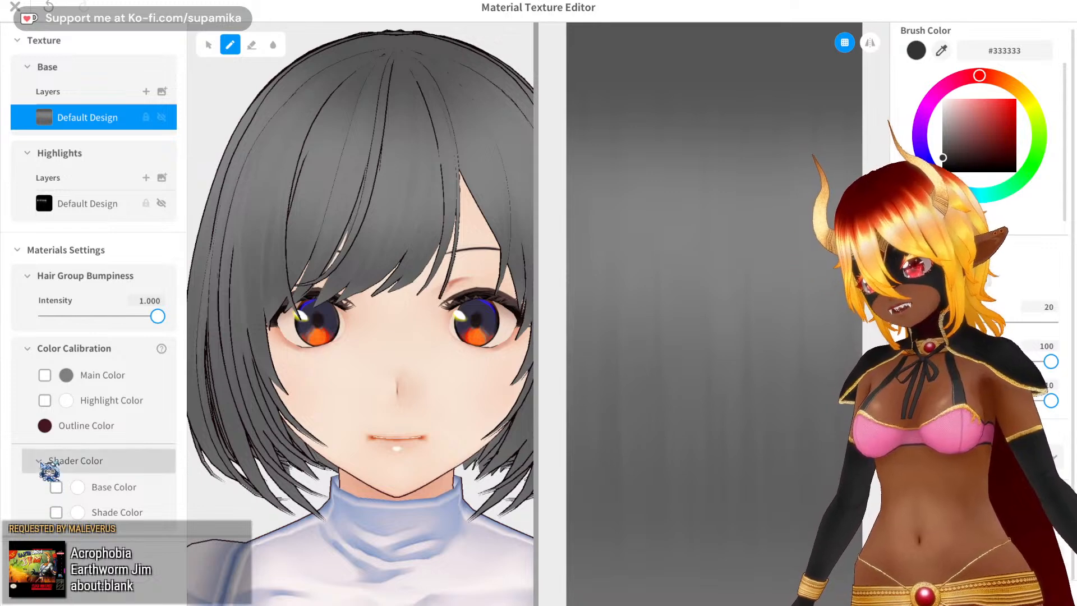
left_click(51, 462)
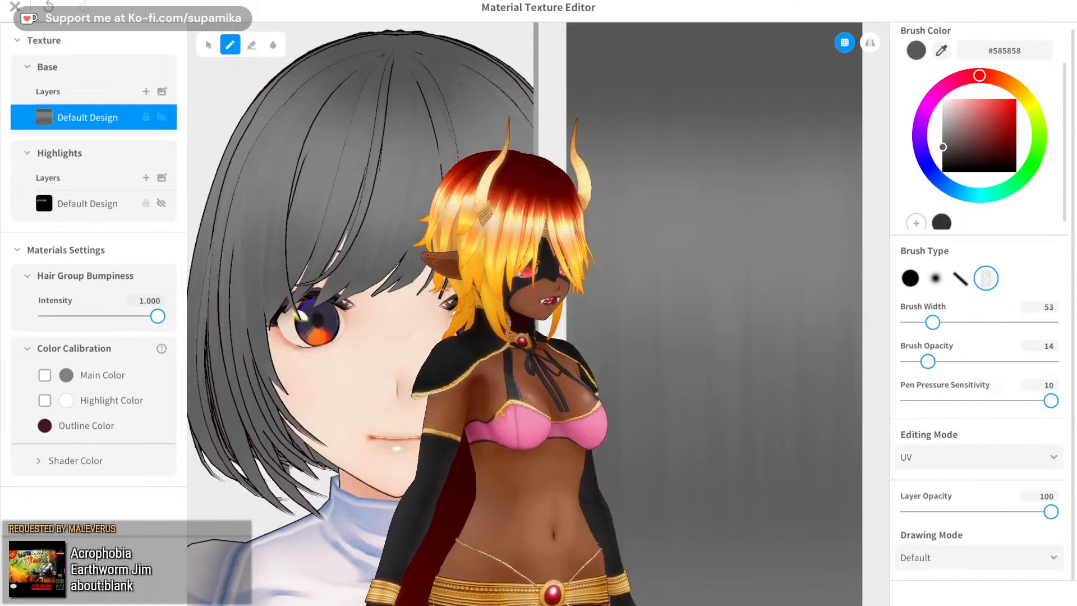
- Paint mirrored dark strands over the base hair texture in #585858 and #454343, using brush widths 154 and 188 and opacity 19
left_click_drag(932, 322, 981, 323)
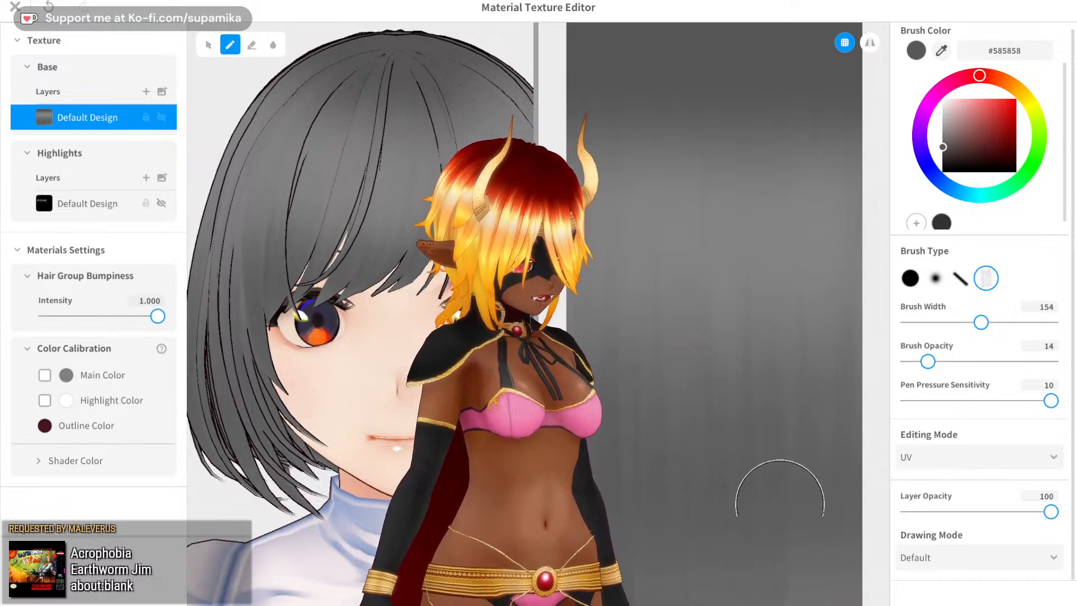
left_click(870, 43)
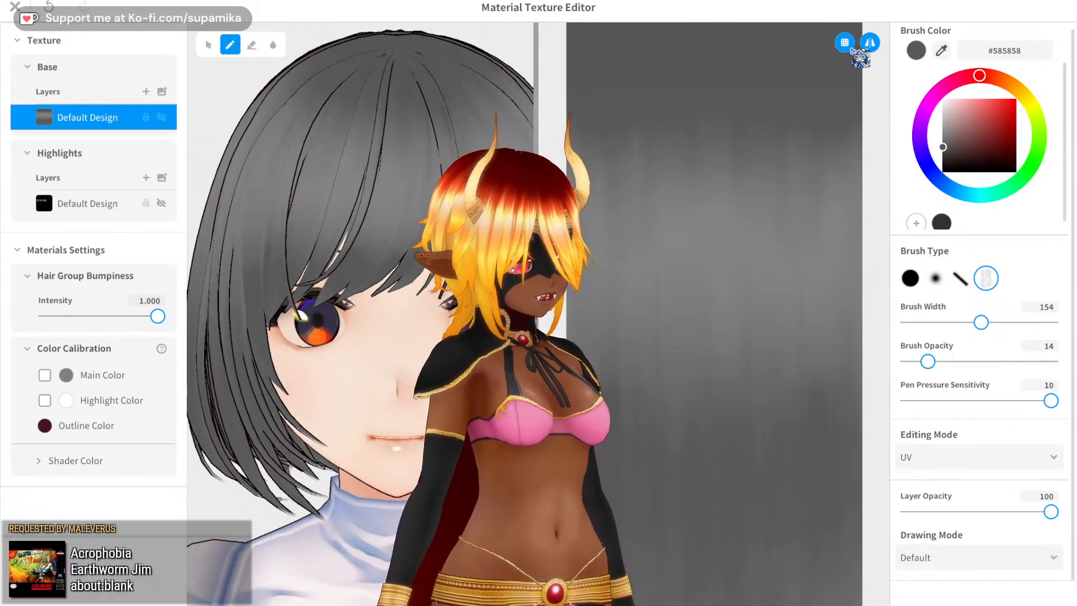
left_click_drag(983, 323, 1000, 324)
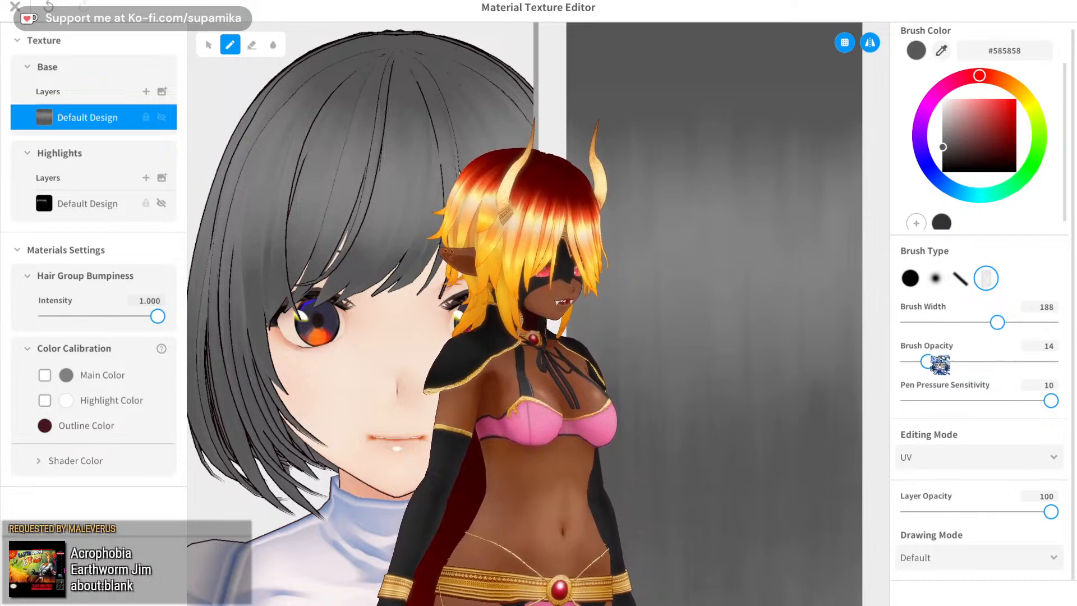
left_click_drag(929, 360, 937, 361)
left_click(944, 152)
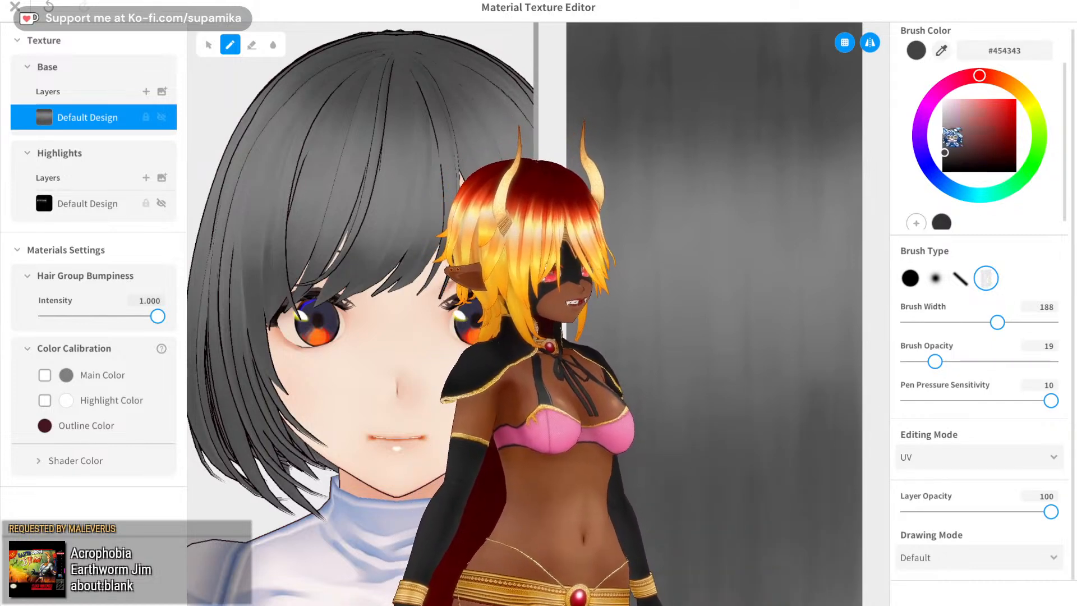
- Paint lighter #A6A6A6 strands over the base hair texture, raising the brush width to 235 and lowering the opacity to 12
left_click(921, 120)
left_click(942, 124)
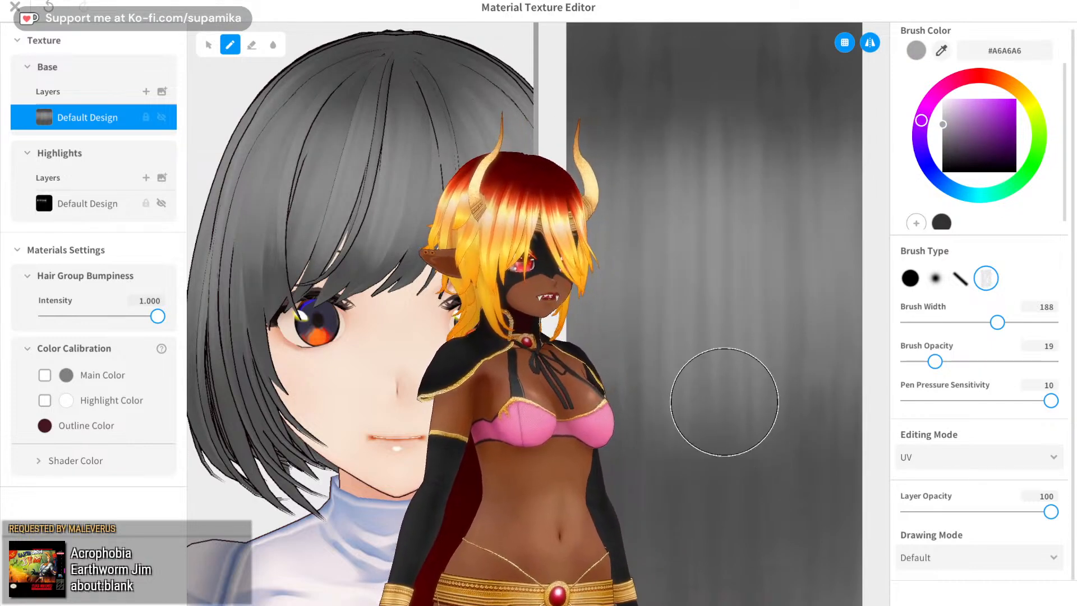
left_click_drag(996, 322, 1019, 322)
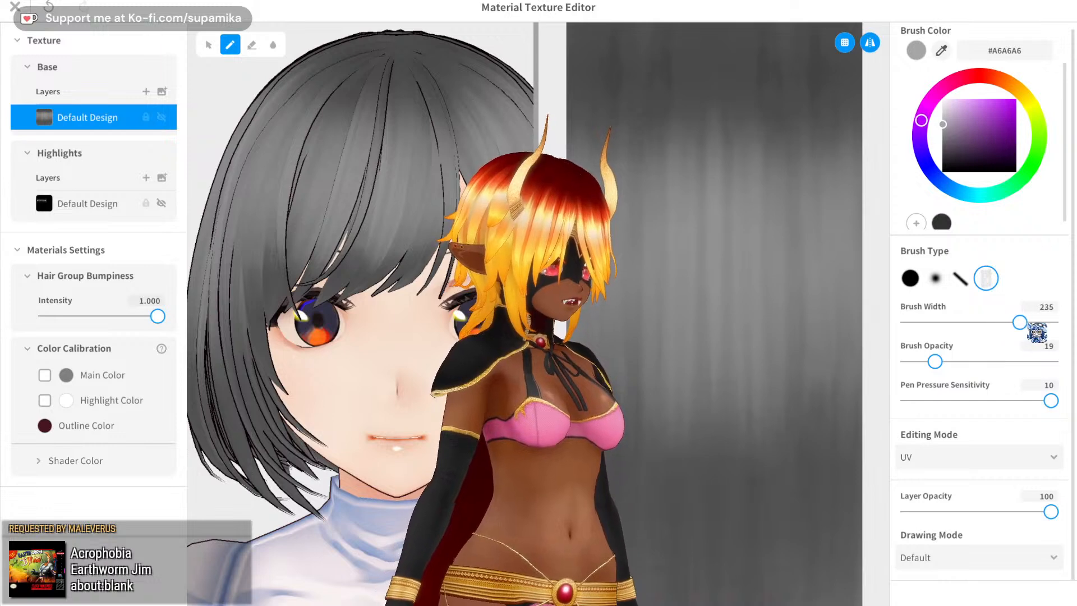
left_click_drag(934, 362, 924, 361)
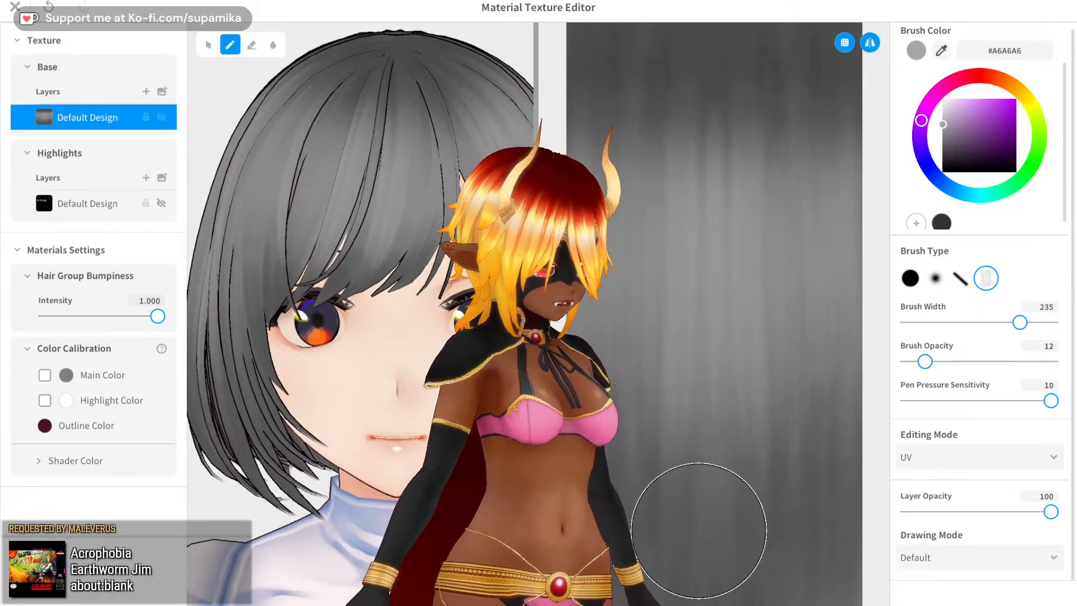
- Paint a band of bright shine patches across the upper part of the base hair texture in #E6E6E6 with brush width 64
left_click_drag(960, 112, 943, 99)
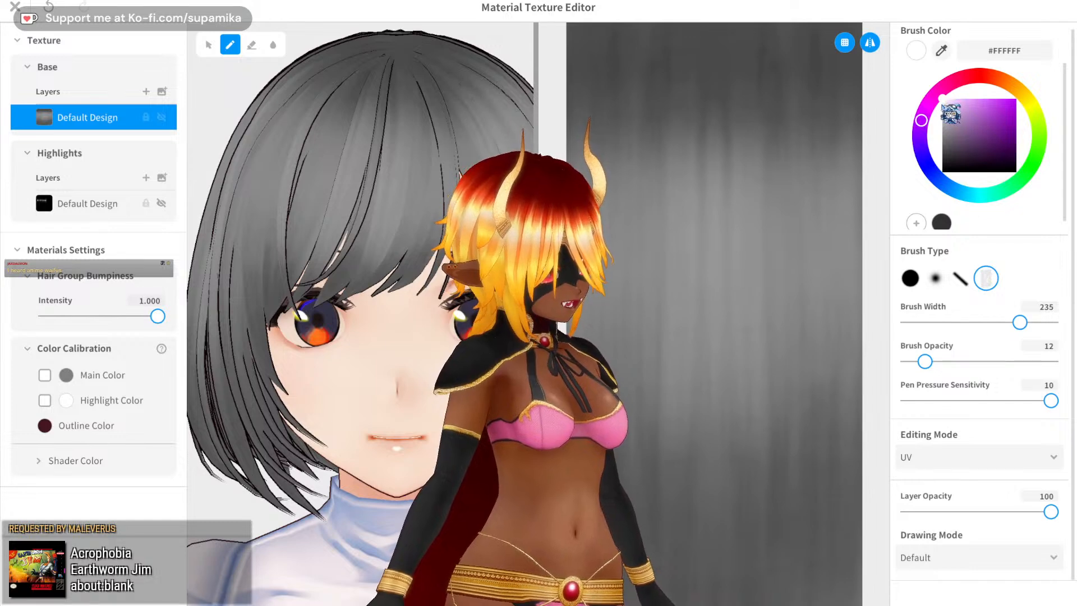
left_click(951, 113)
left_click_drag(943, 113, 943, 115)
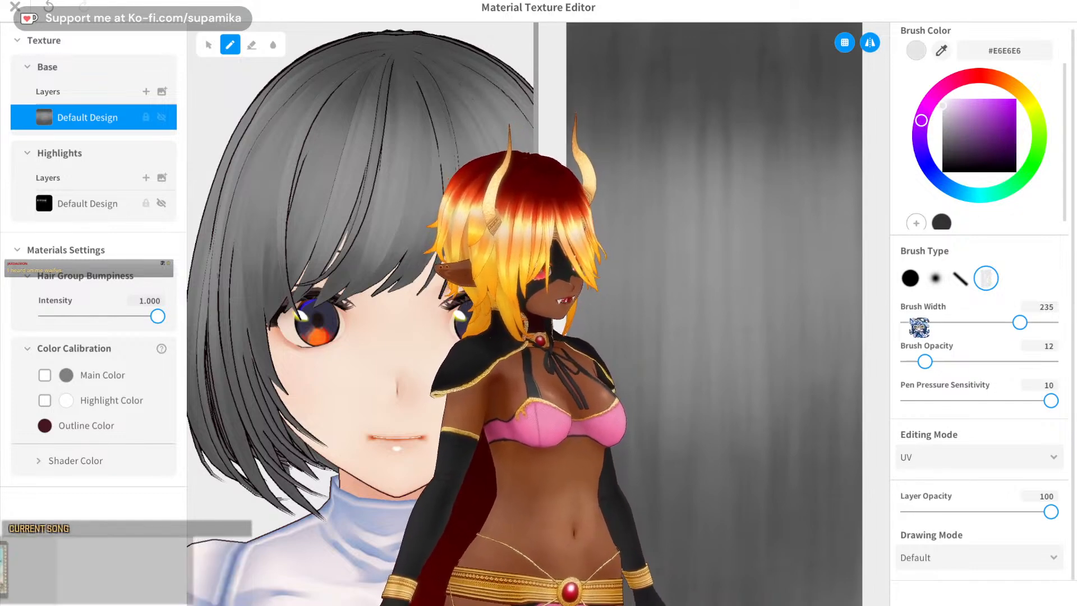
left_click_drag(917, 322, 935, 323)
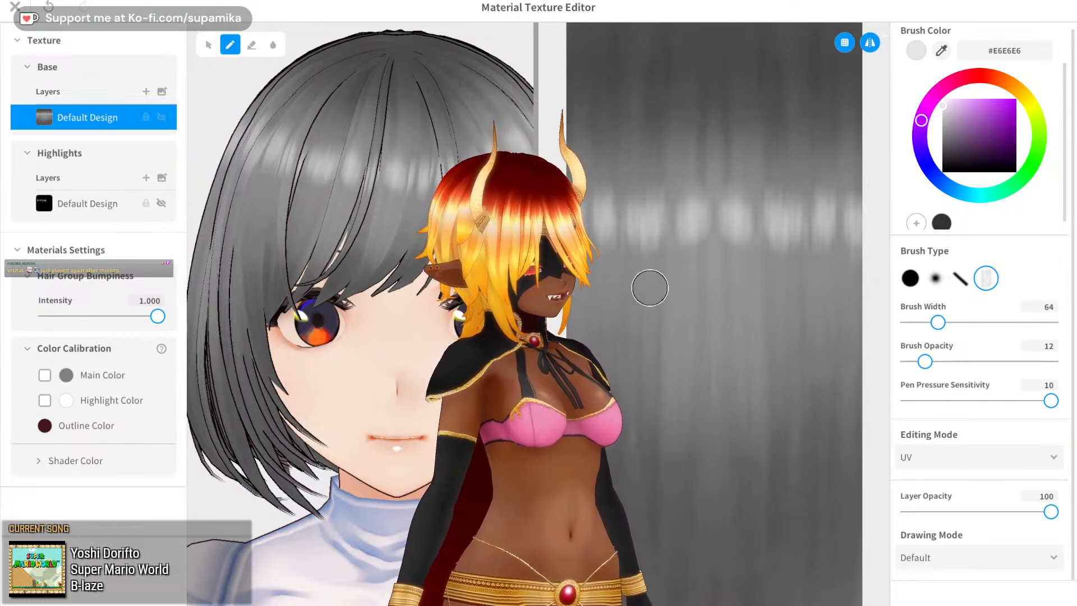
- Check the painted shine on the hair from several angles and set the brush opacity to 43
scroll(362, 314, "down", 4)
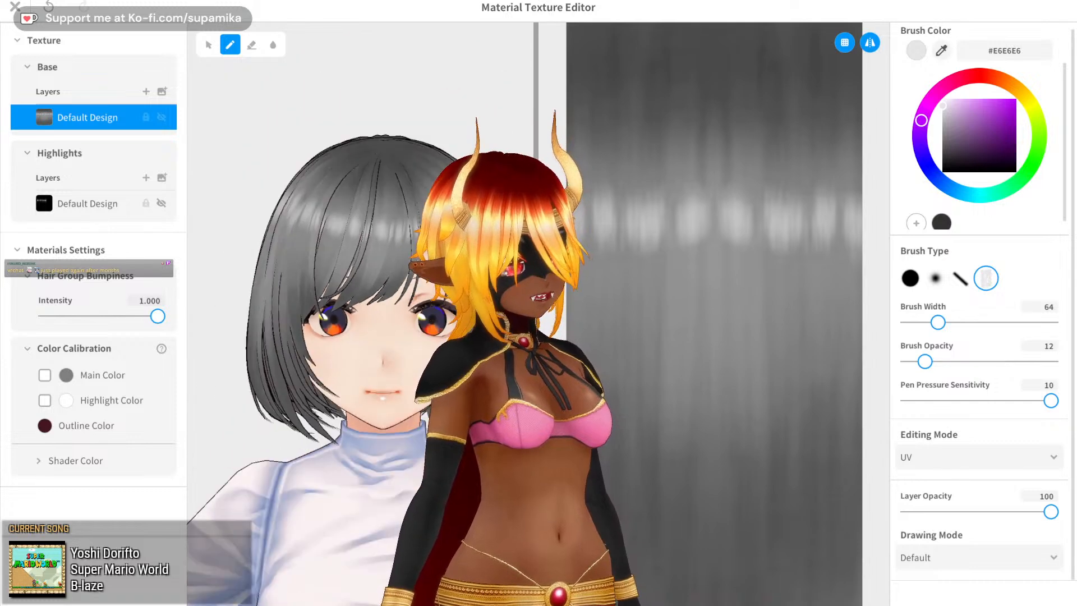
scroll(622, 391, "down", 3)
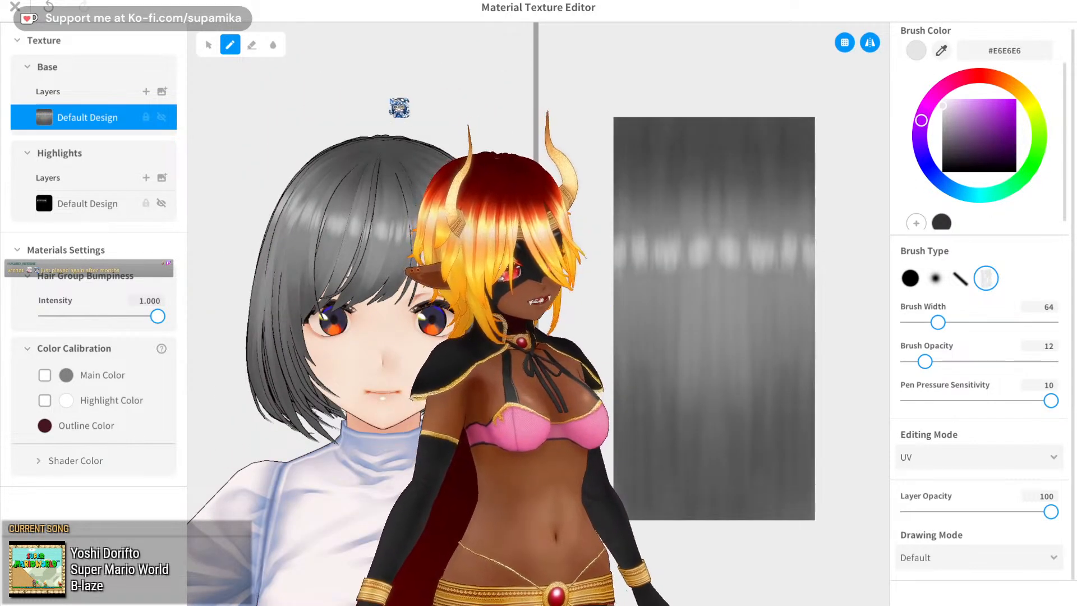
mouse_move(399, 108)
left_mouse_down()
mouse_move(449, 106)
mouse_move(413, 115)
left_mouse_up()
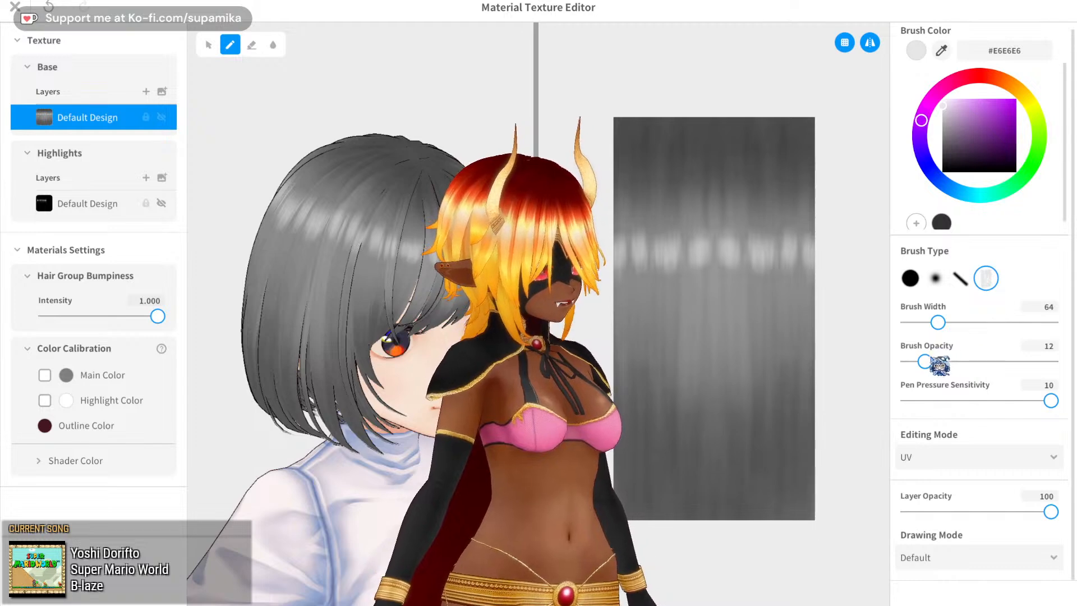
left_click_drag(925, 361, 985, 363)
scroll(630, 273, "up", 3)
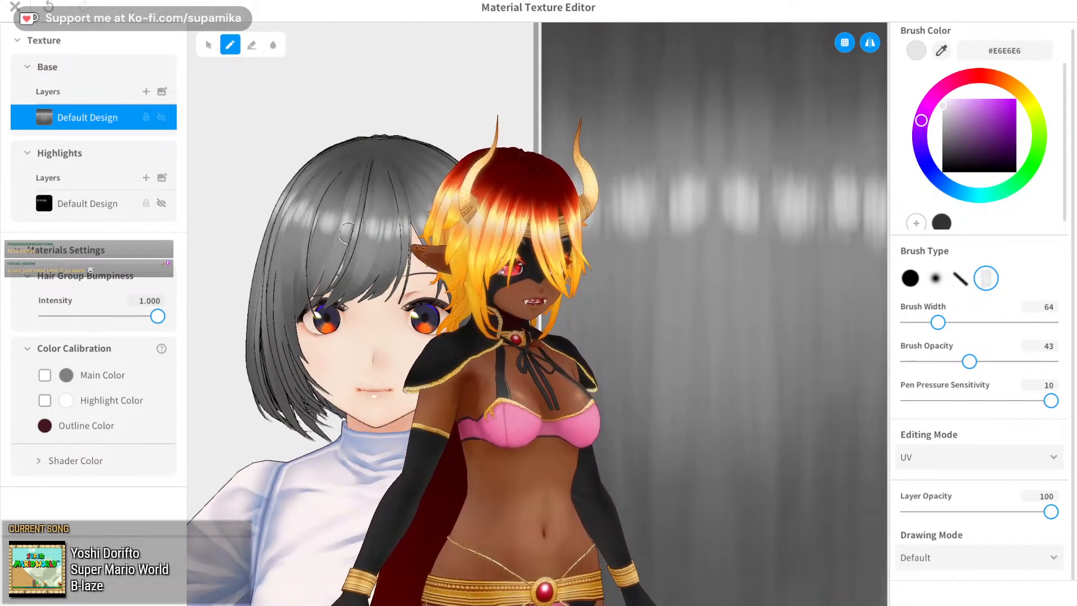
scroll(714, 314, "down", 3)
scroll(369, 325, "down", 3)
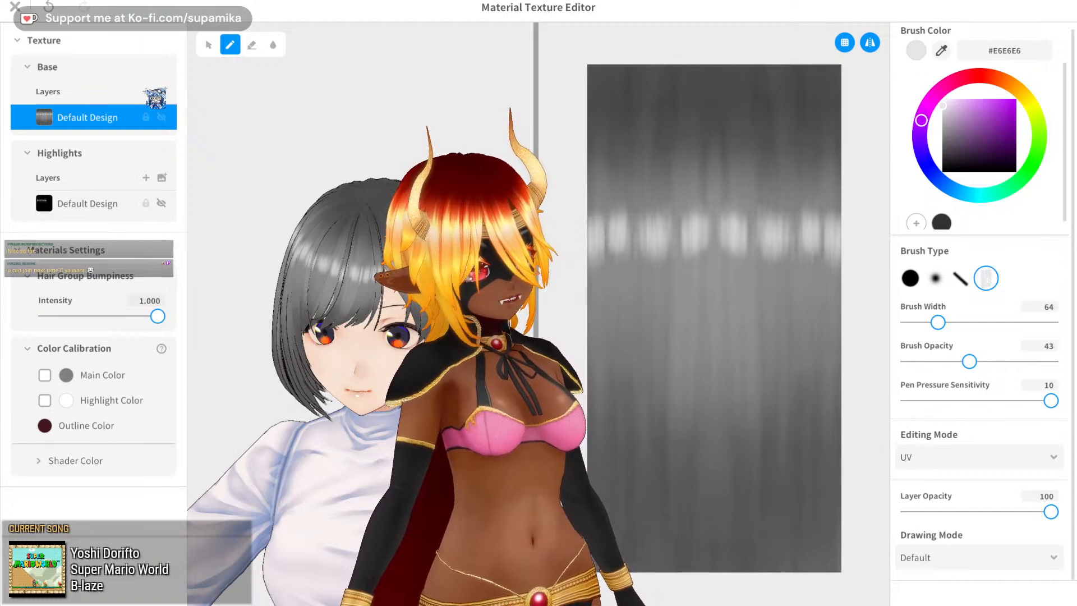
- Add a new base layer, import the red hair texture into it, and hide the layer to compare it with the grey texture
left_click(145, 91)
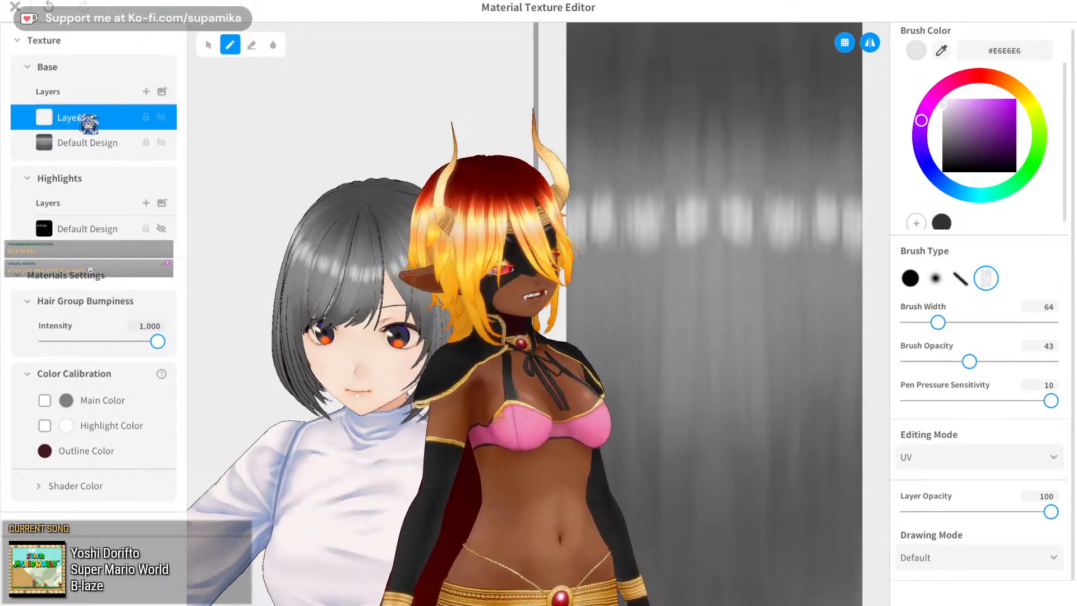
right_click(110, 117)
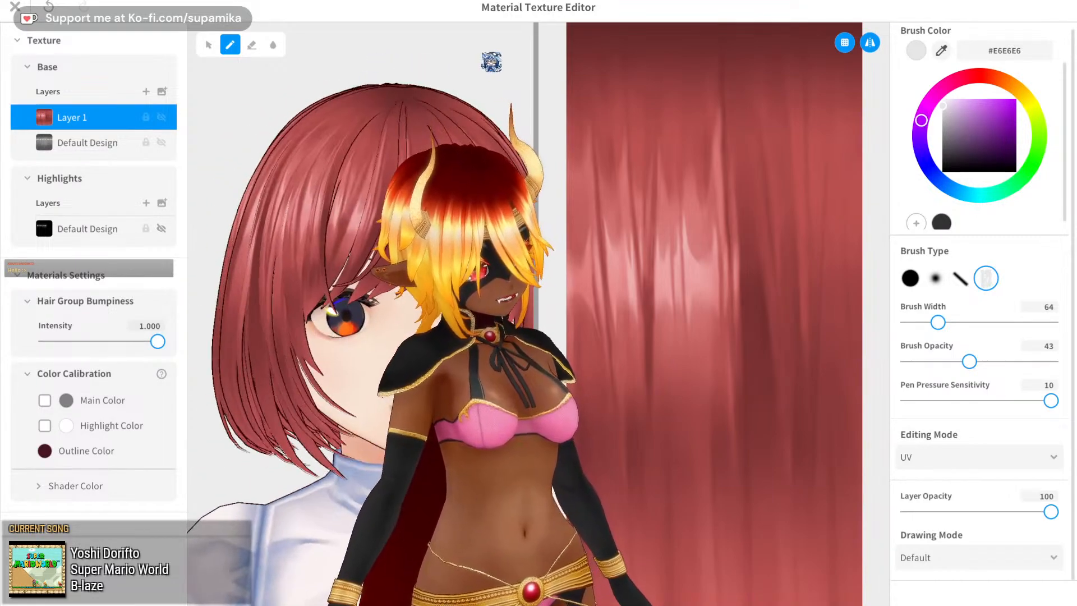
left_click(162, 119)
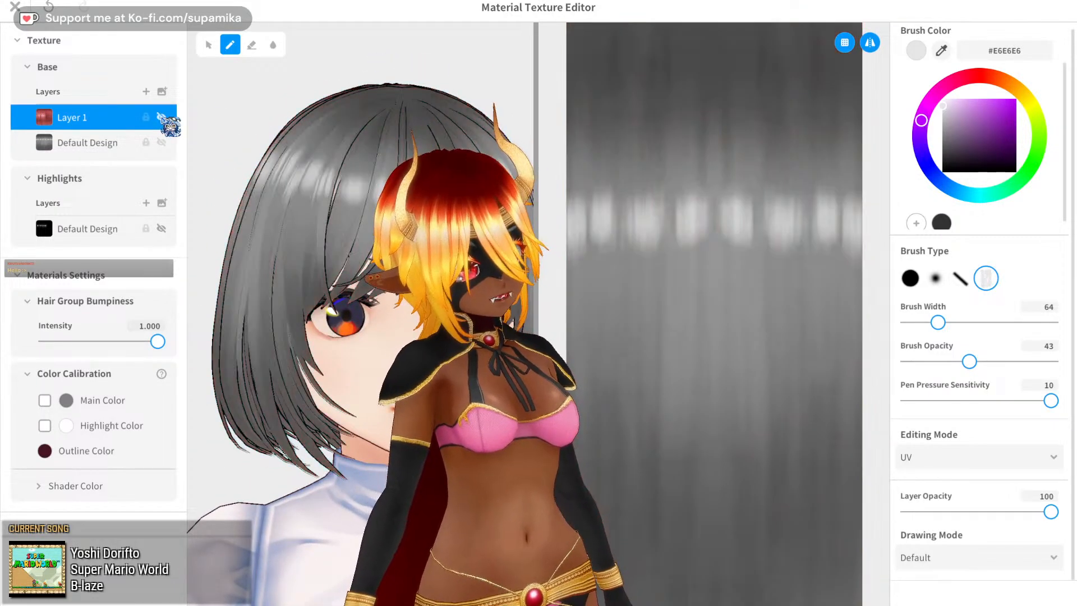
- Show the imported red texture layer again, and close the texture editor and the hairstyle editor
left_click(161, 119)
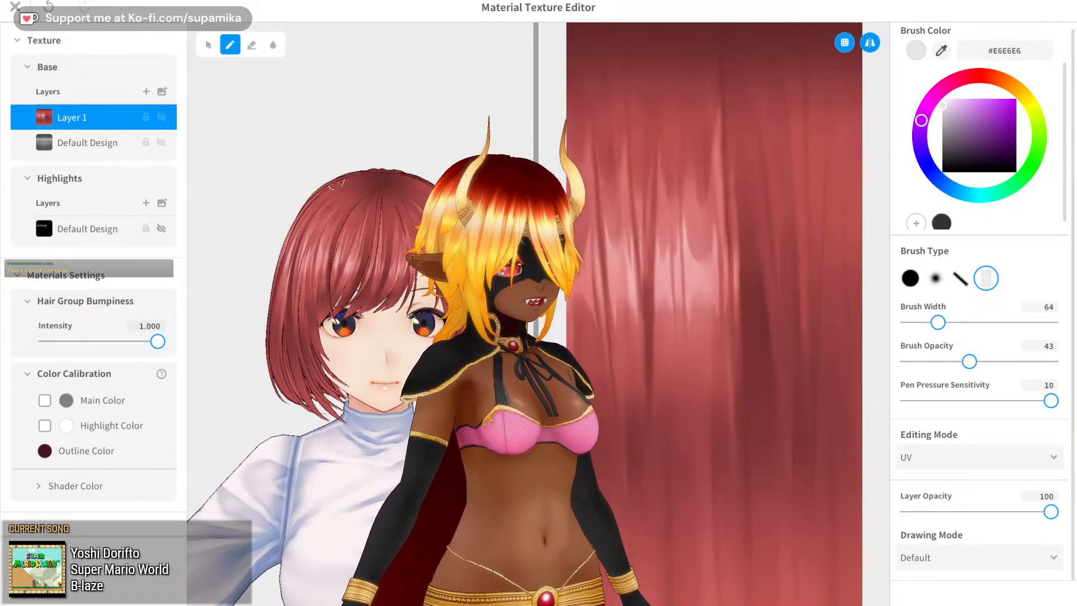
left_click(16, 9)
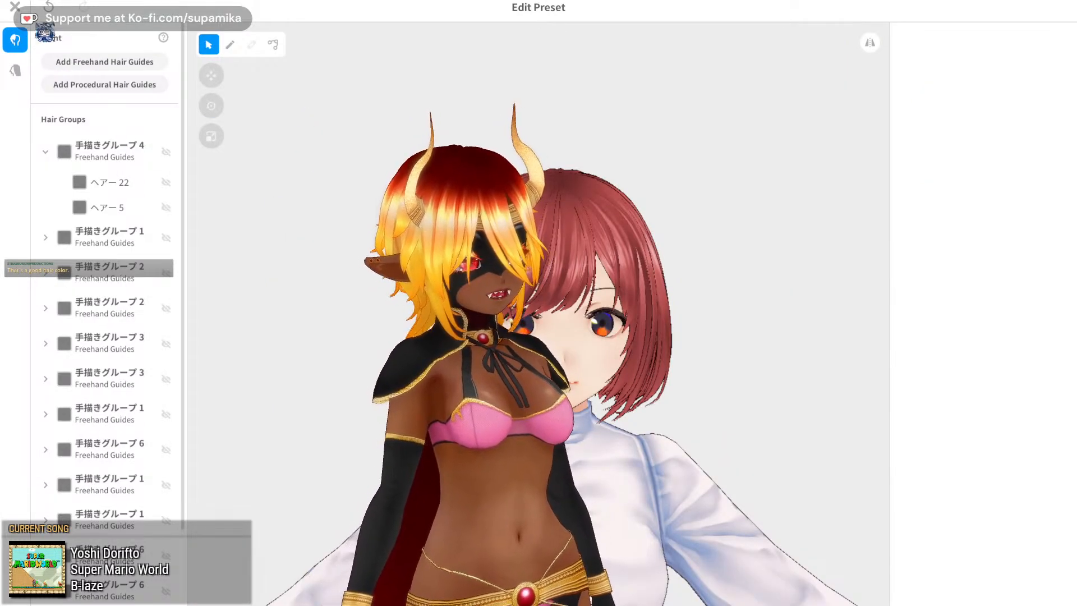
left_click(14, 8)
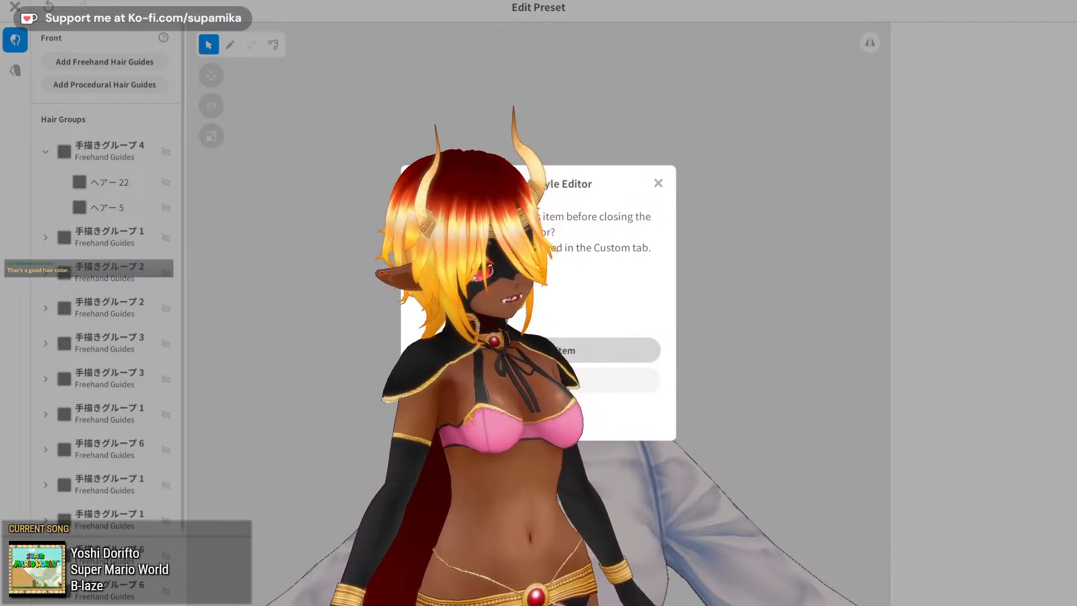
left_click(493, 350)
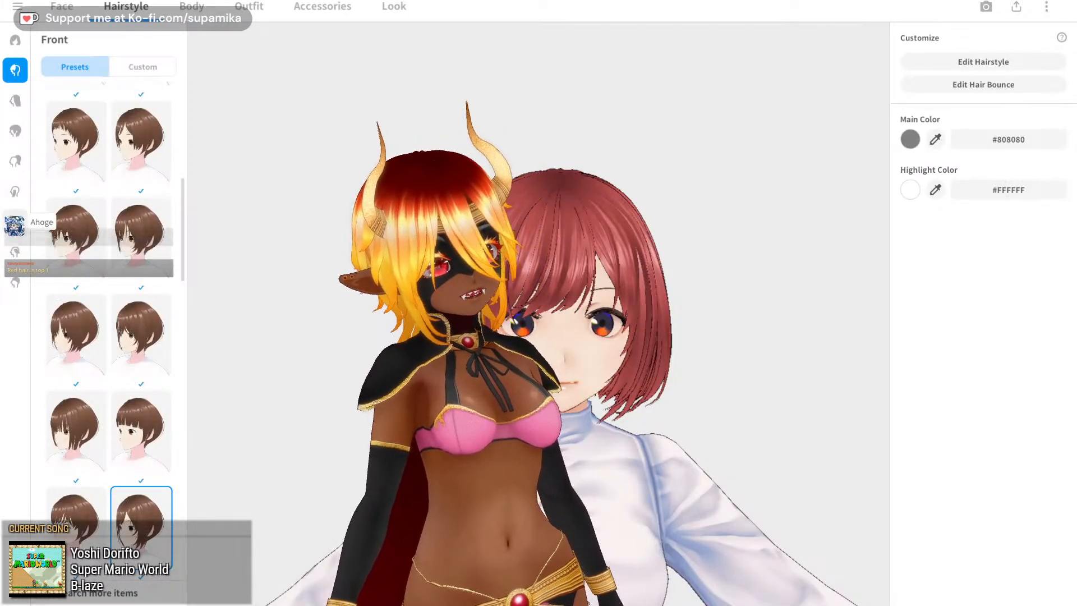
- Add the thick curled ahoge preset to the hair and open it for editing without saving the library items
left_click(15, 223)
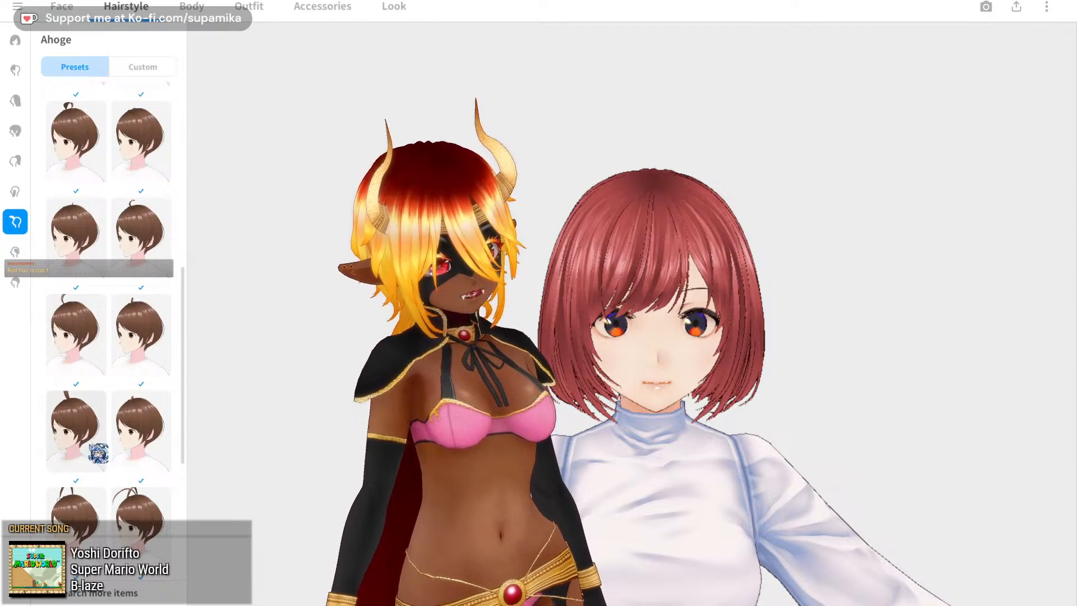
left_click(98, 453)
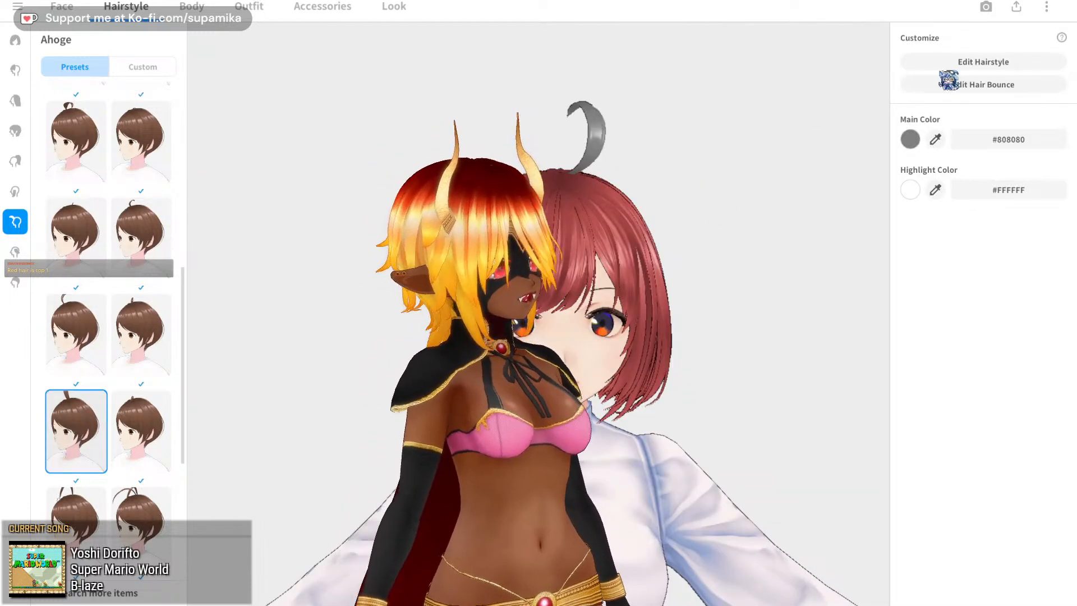
left_click(973, 67)
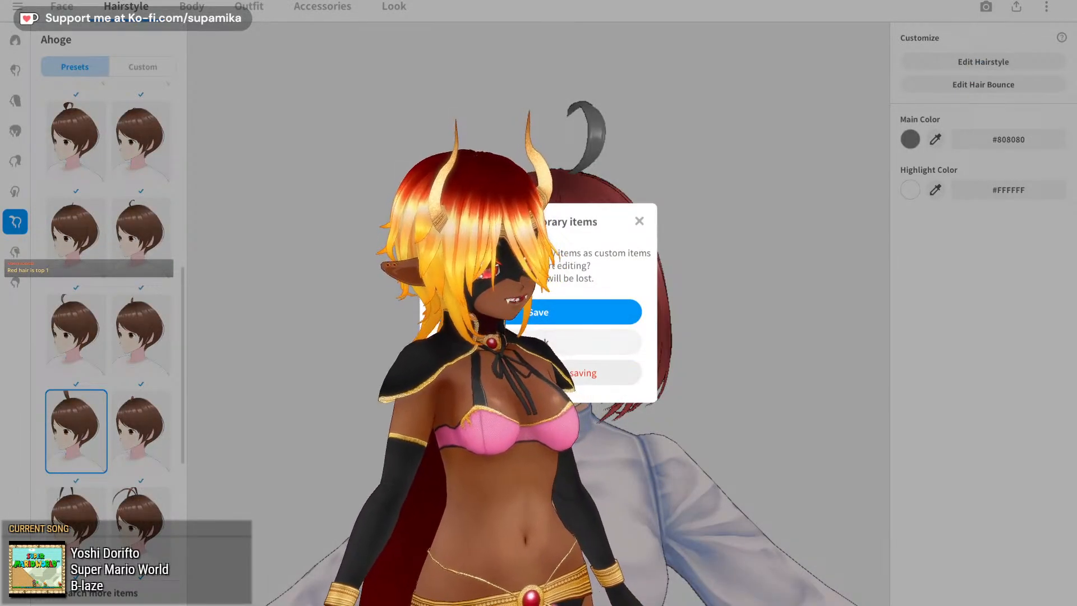
left_click(539, 373)
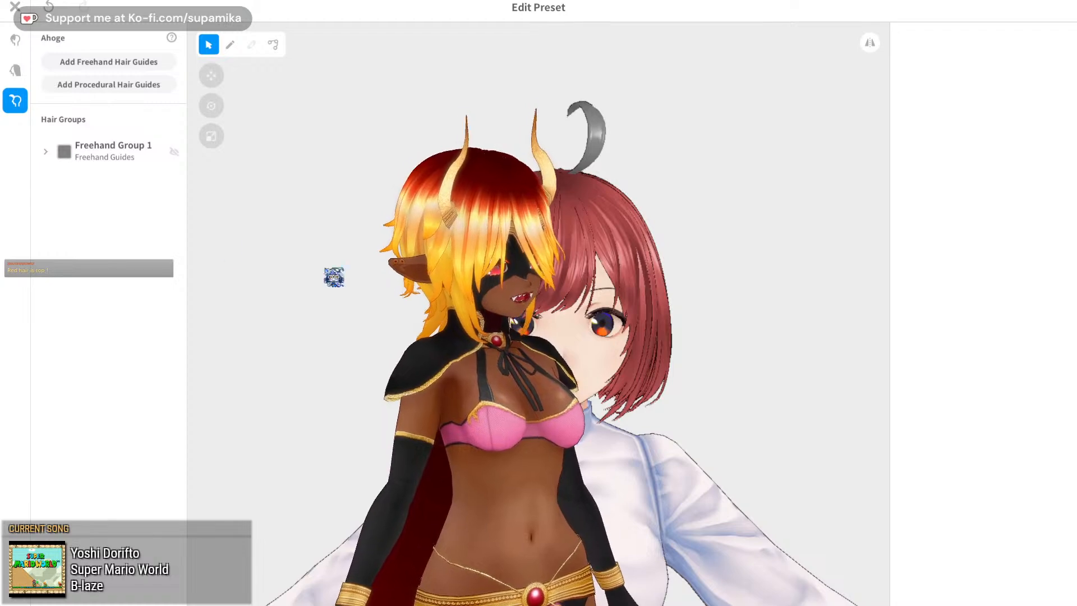
- Assign the red-textured hair material to the curled ahoge's Freehand Group 1
left_click(137, 160)
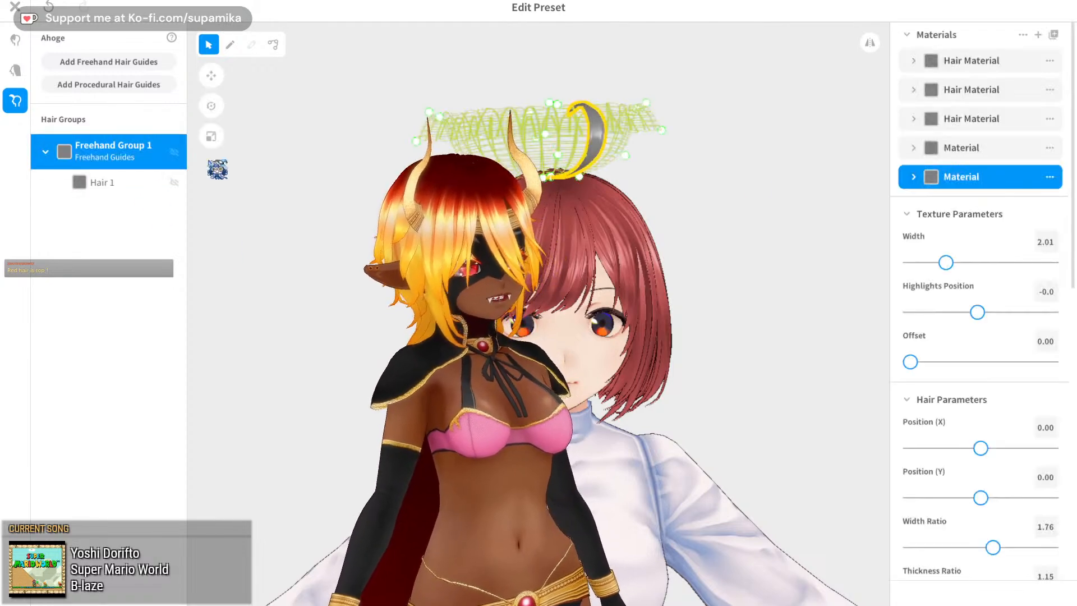
left_click(983, 151)
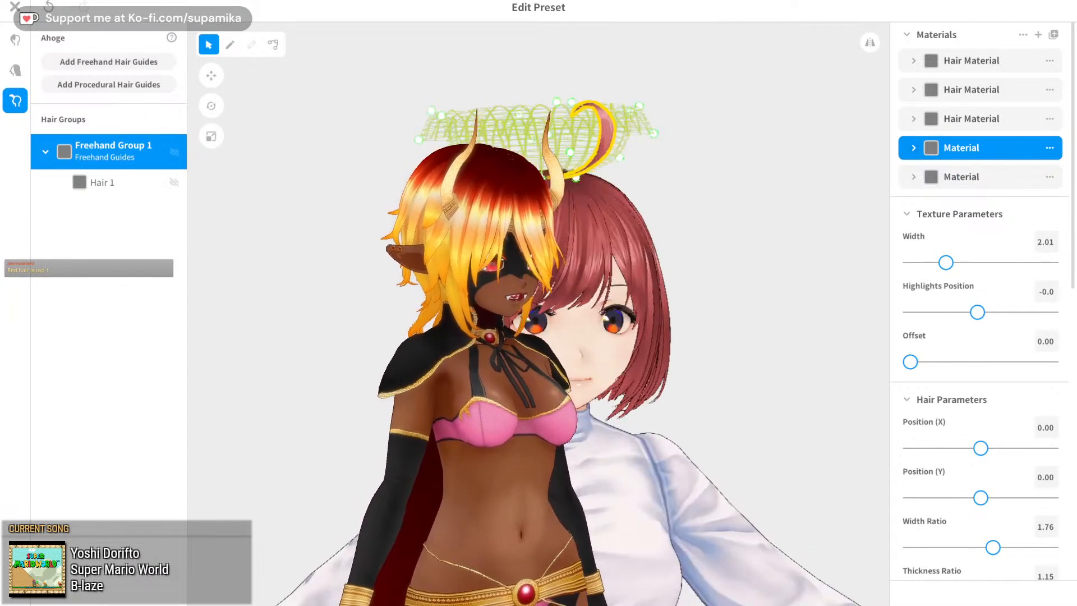
left_click(925, 149)
left_click(925, 148)
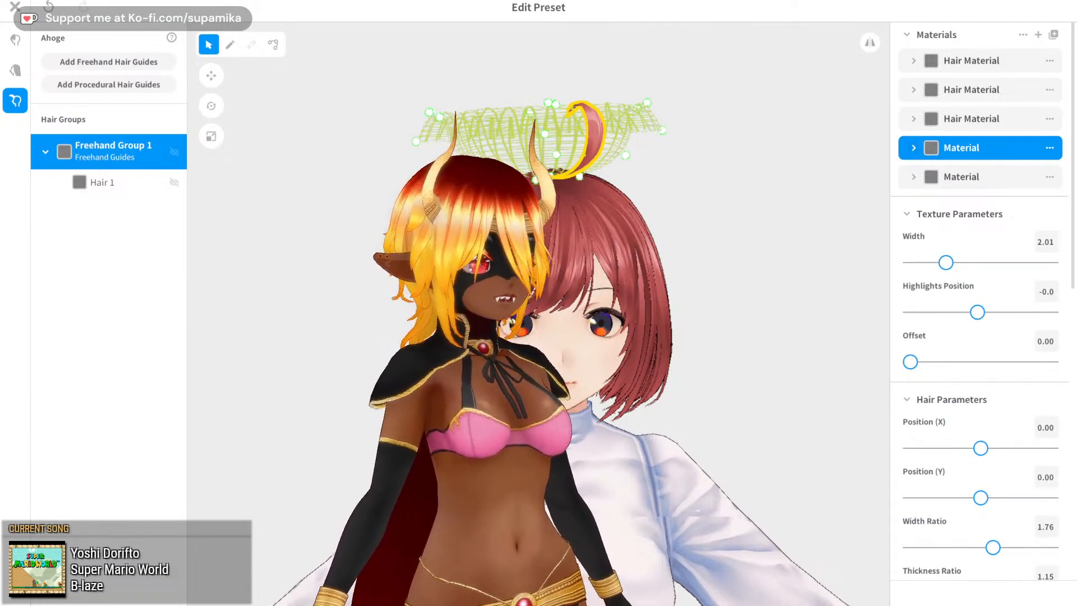
- Set the red hair material's outline color to #874451 and save the curled ahoge as a custom item
left_click(914, 148)
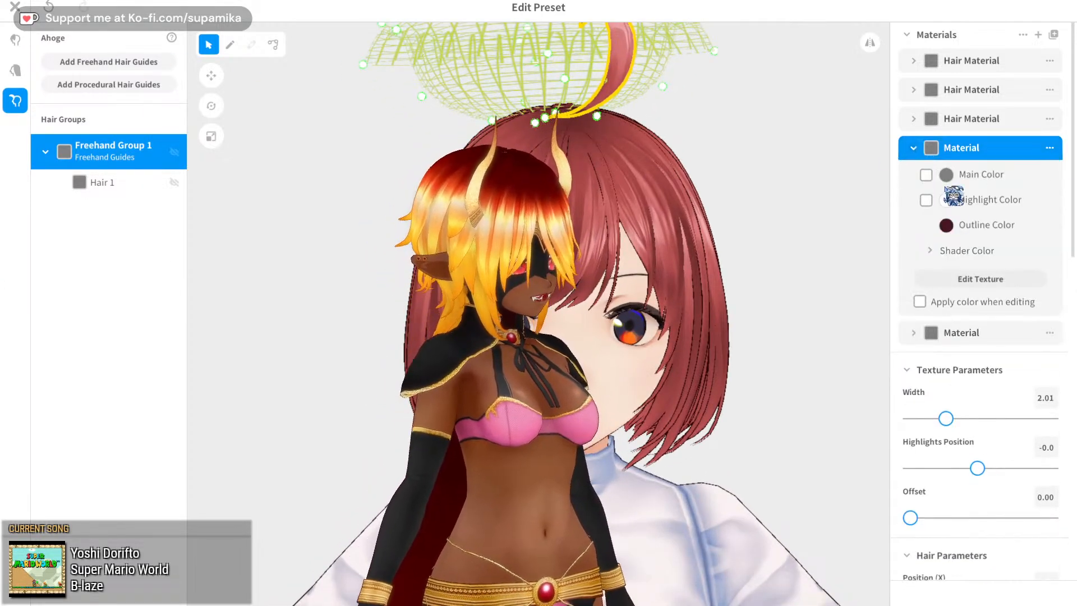
left_click(946, 225)
left_click(855, 306)
mouse_move(855, 306)
left_mouse_down()
mouse_move(891, 298)
mouse_move(812, 337)
mouse_move(801, 315)
mouse_move(830, 331)
mouse_move(839, 320)
mouse_move(845, 334)
left_mouse_up()
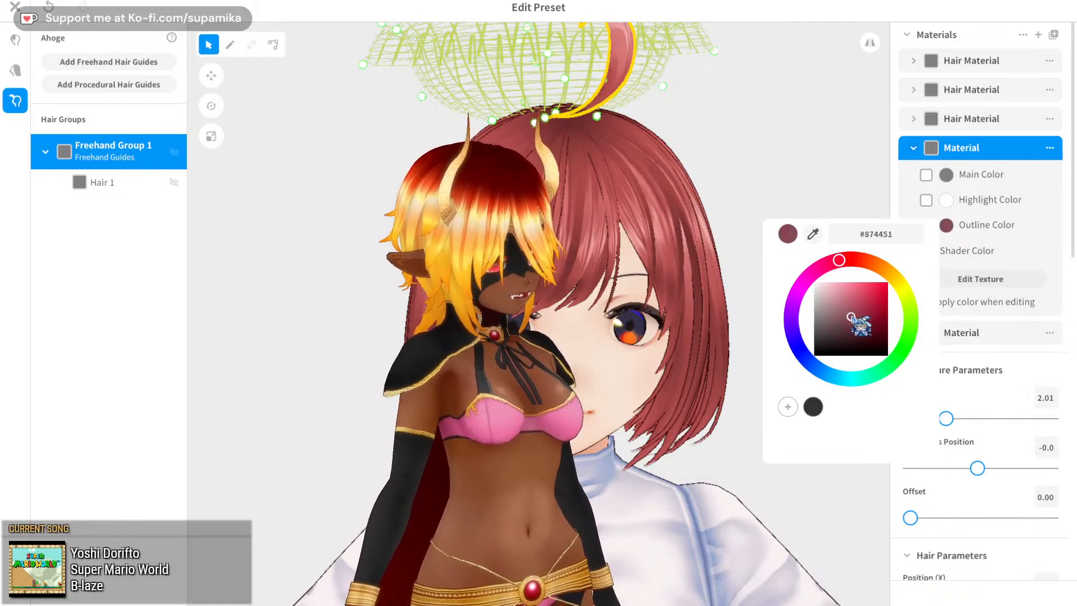
left_click(416, 325)
scroll(417, 325, "up", 5)
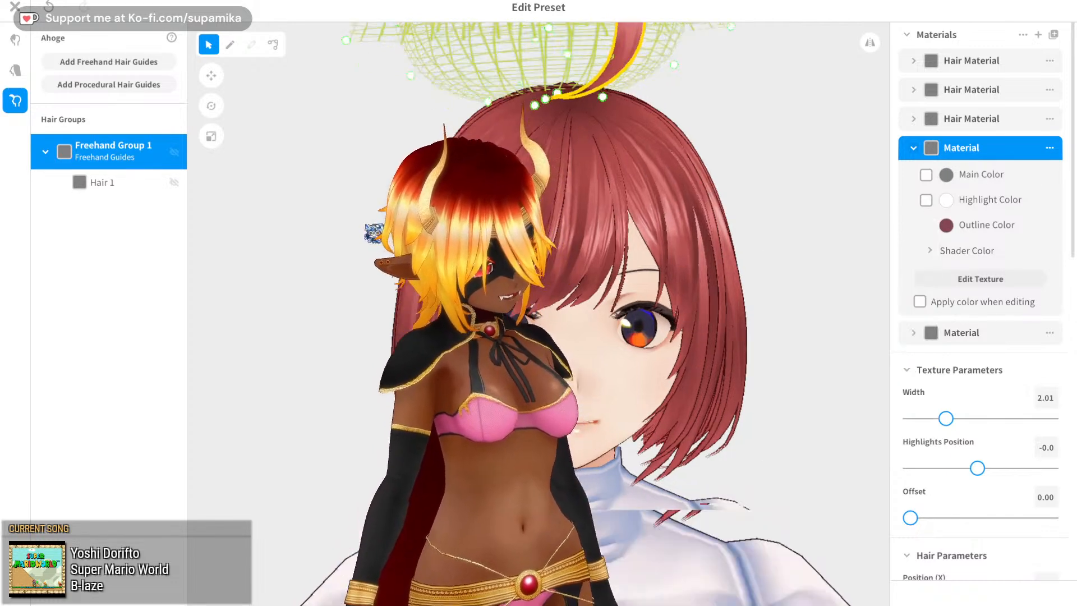
scroll(538, 314, "down", 5)
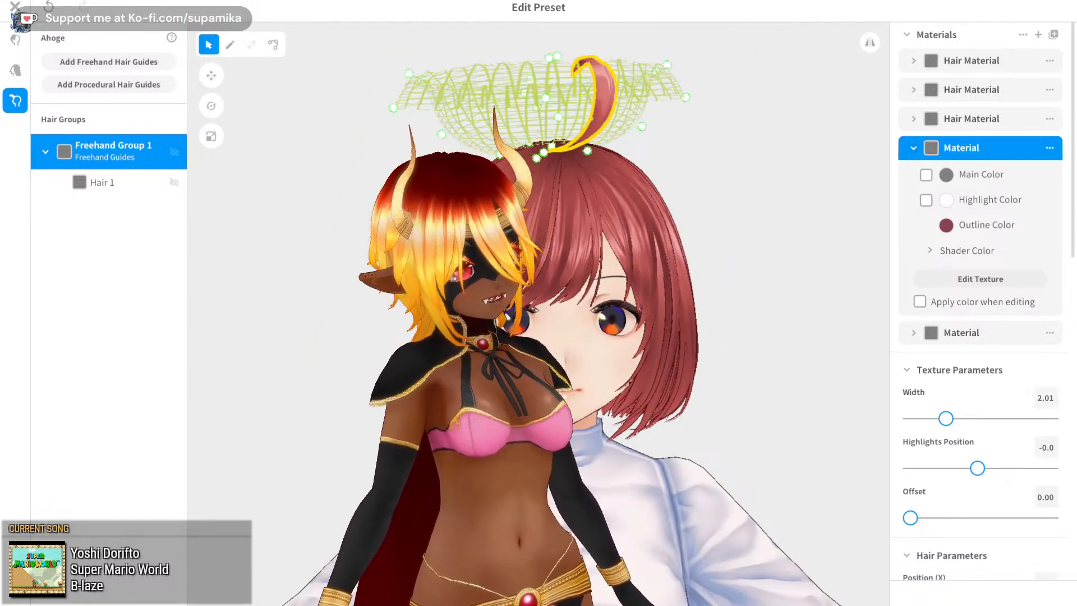
left_click(14, 8)
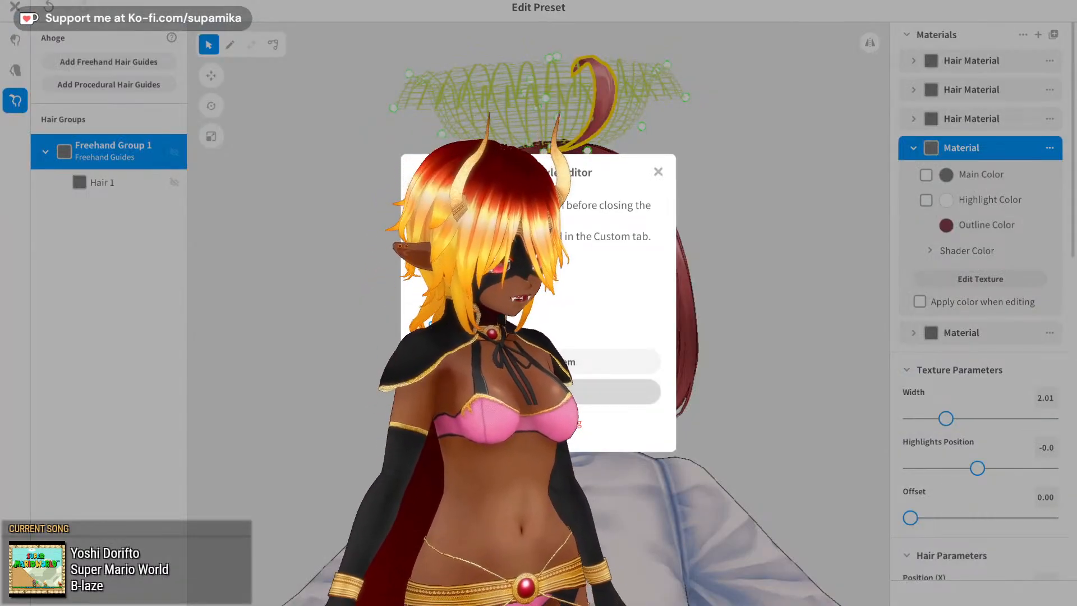
left_click(605, 362)
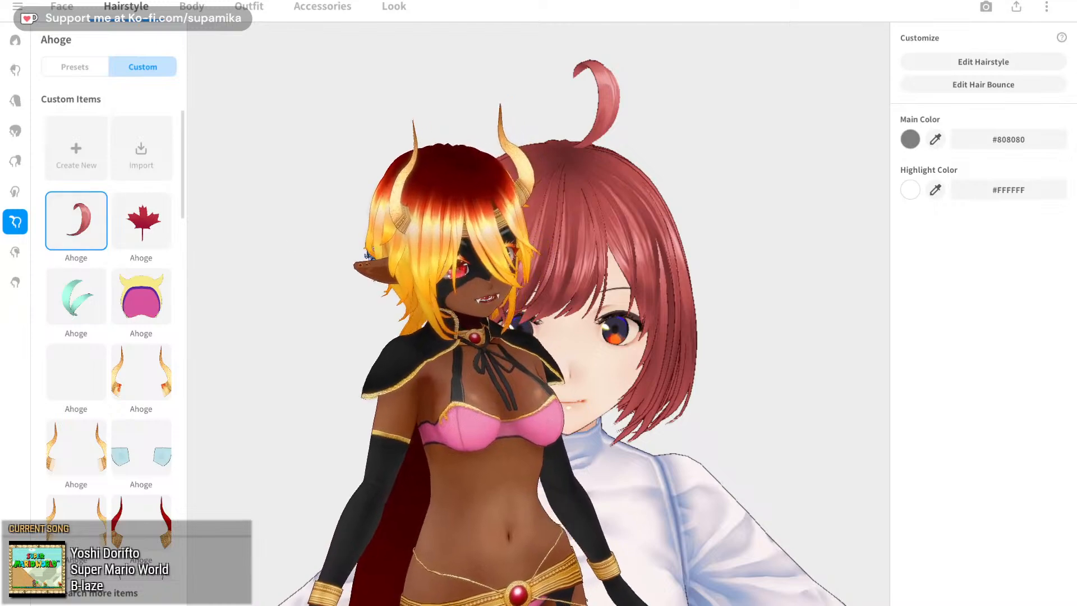
- Replace the curled ahoge with the thin arched preset and open it for editing without saving the library items
left_click(73, 68)
scroll(174, 242, "down", 6)
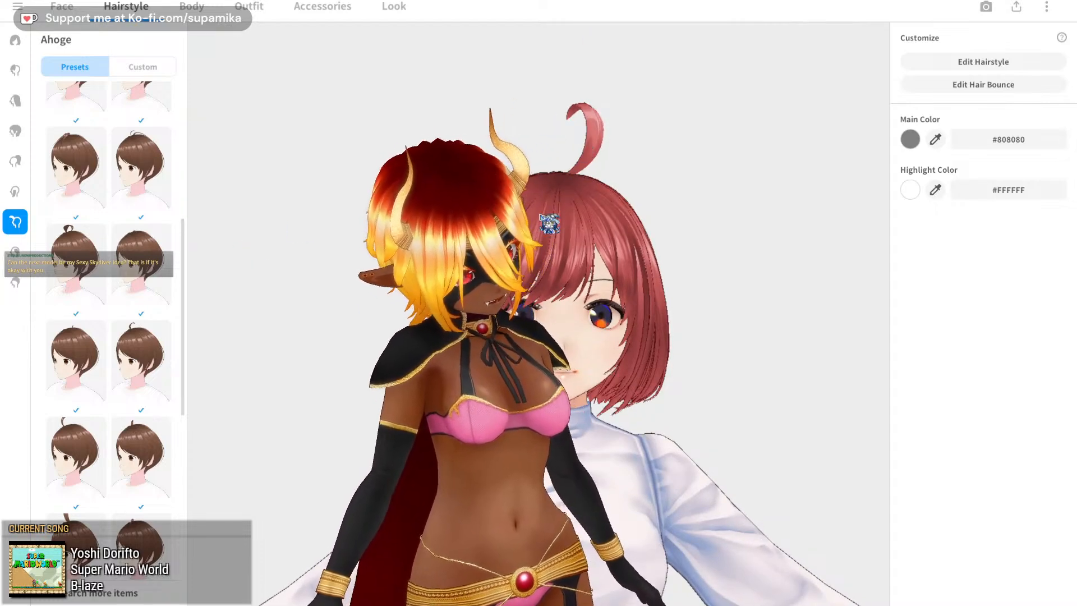
scroll(157, 389, "down", 2)
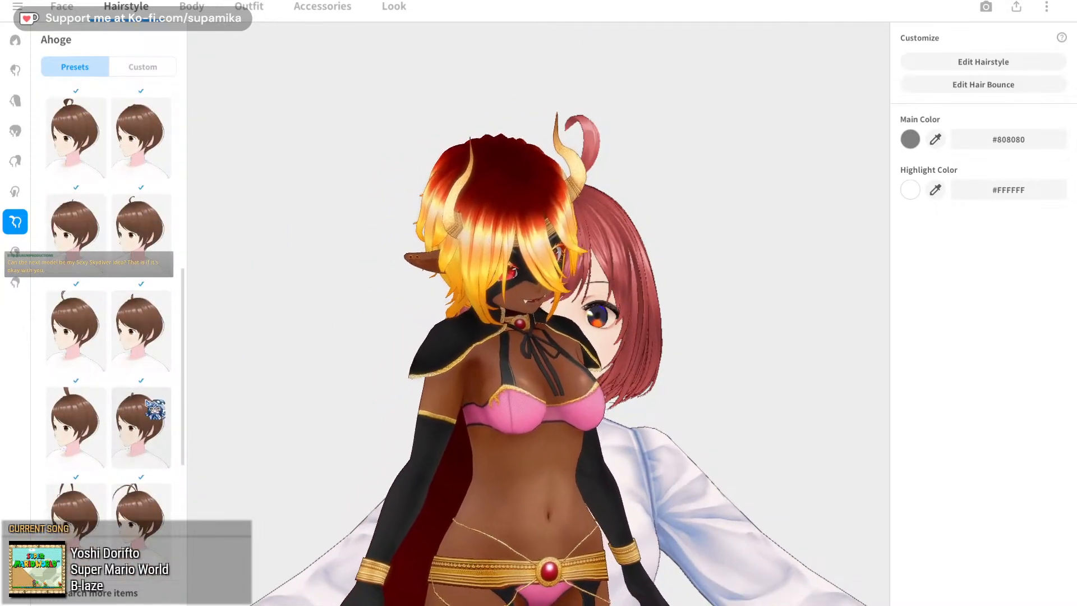
left_click(156, 408)
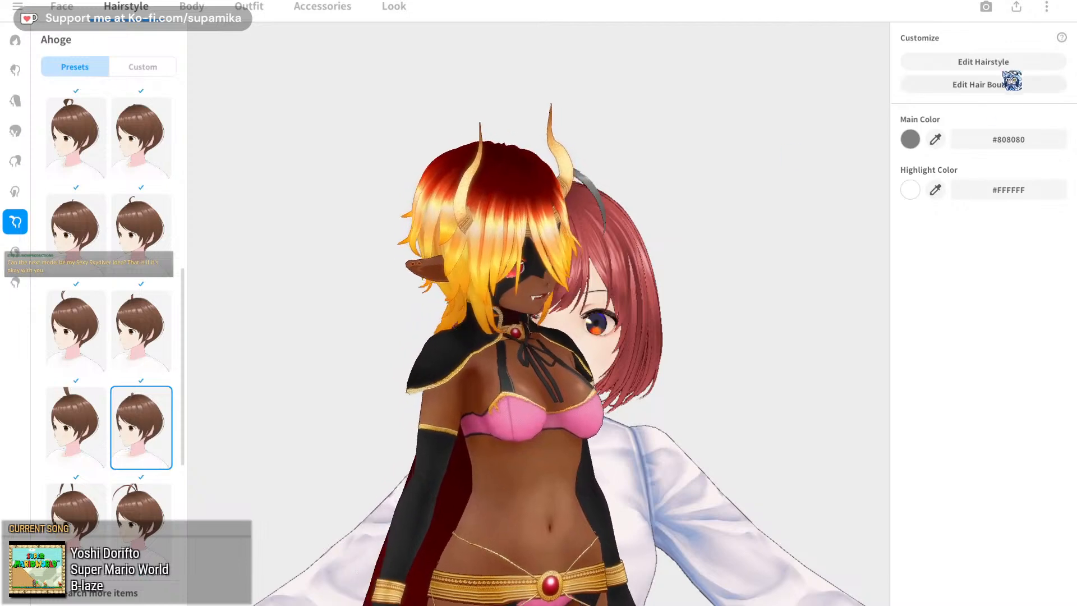
left_click(1002, 63)
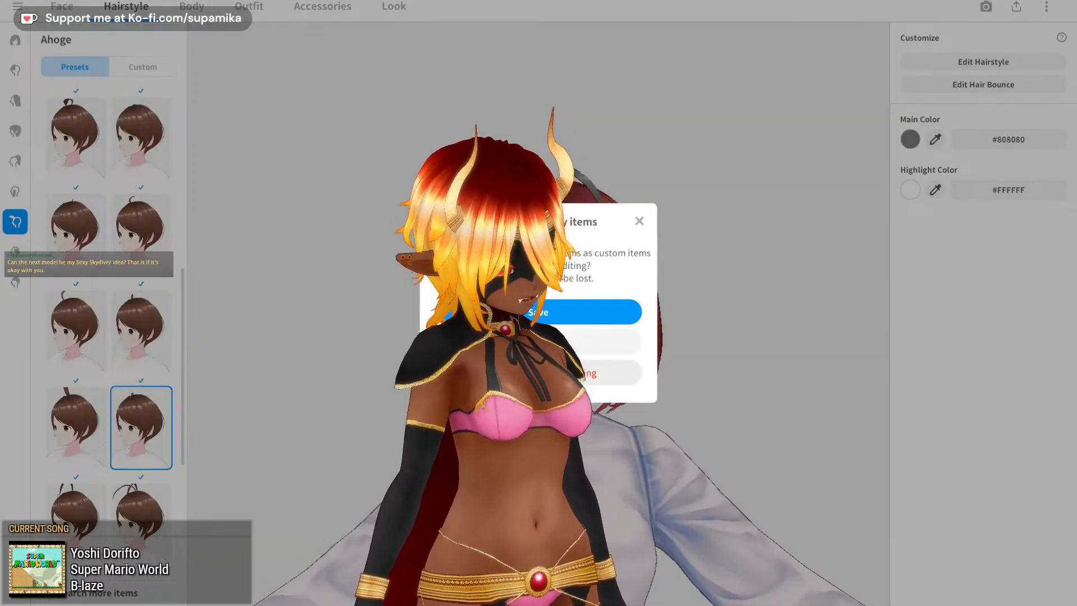
left_click(525, 372)
- Assign the red-textured hair material to the thin ahoge's Freehand Group 1 and save it as a custom item
left_click(151, 162)
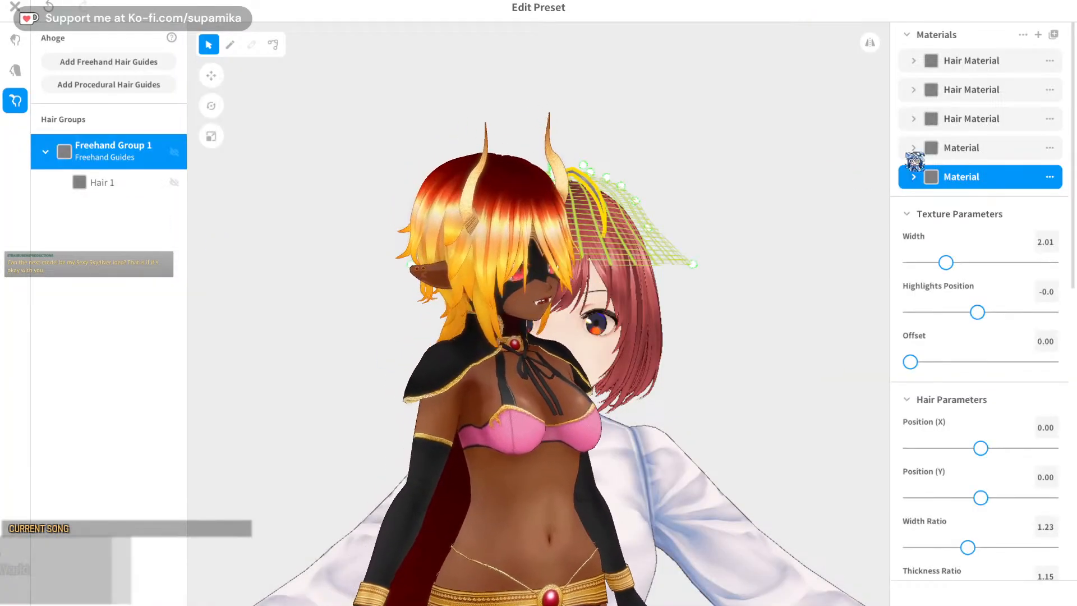
left_click(973, 149)
left_click(489, 121)
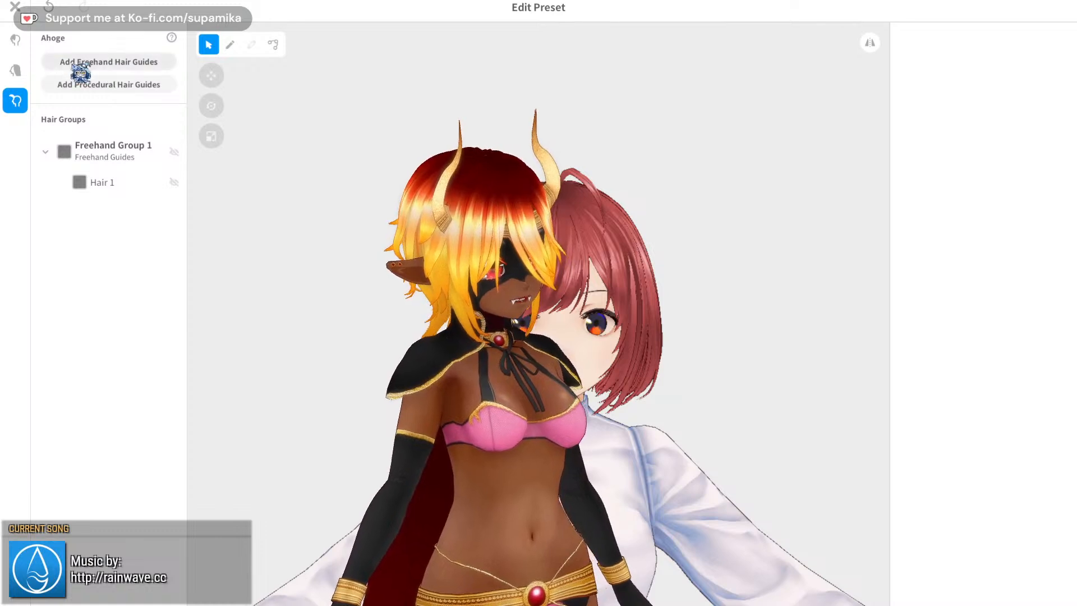
left_click(15, 6)
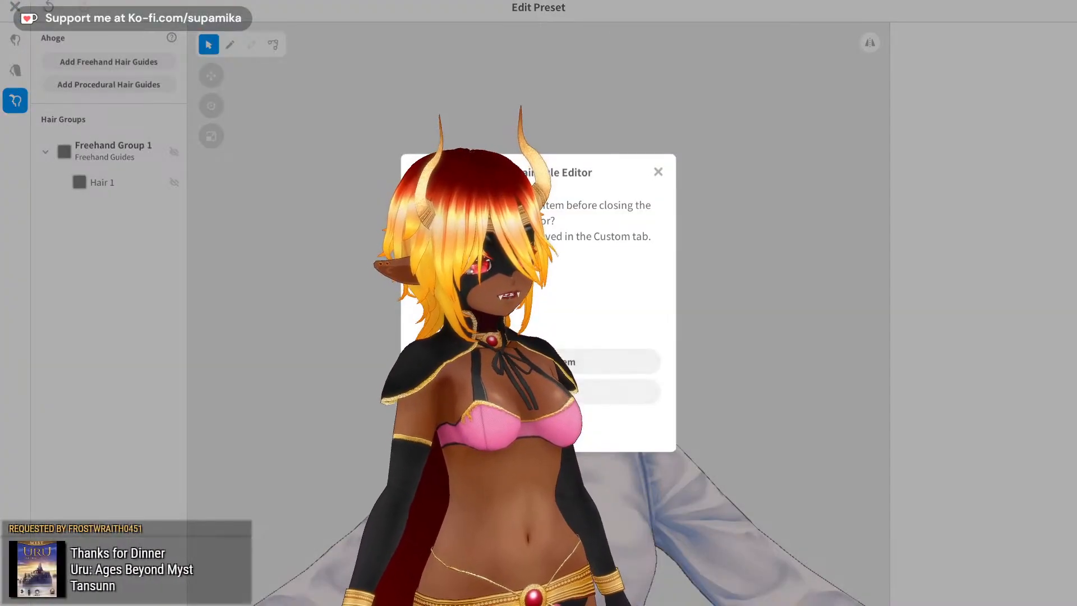
left_click(639, 391)
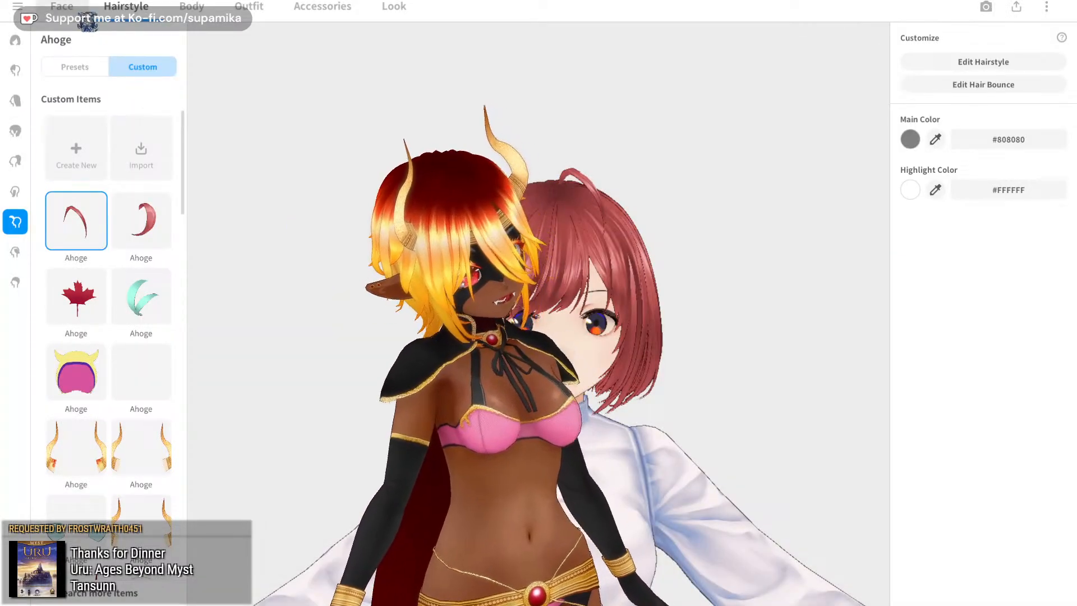
- Examine the face set presets and the eye shape parameters while viewing the character's face up close
left_click(62, 7)
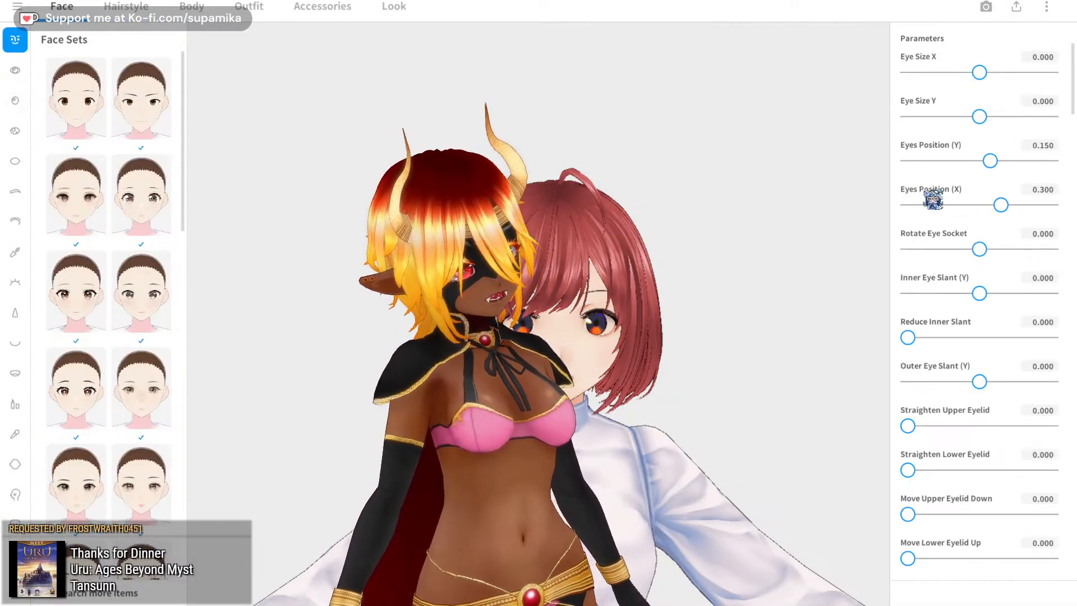
scroll(171, 218, "down", 4)
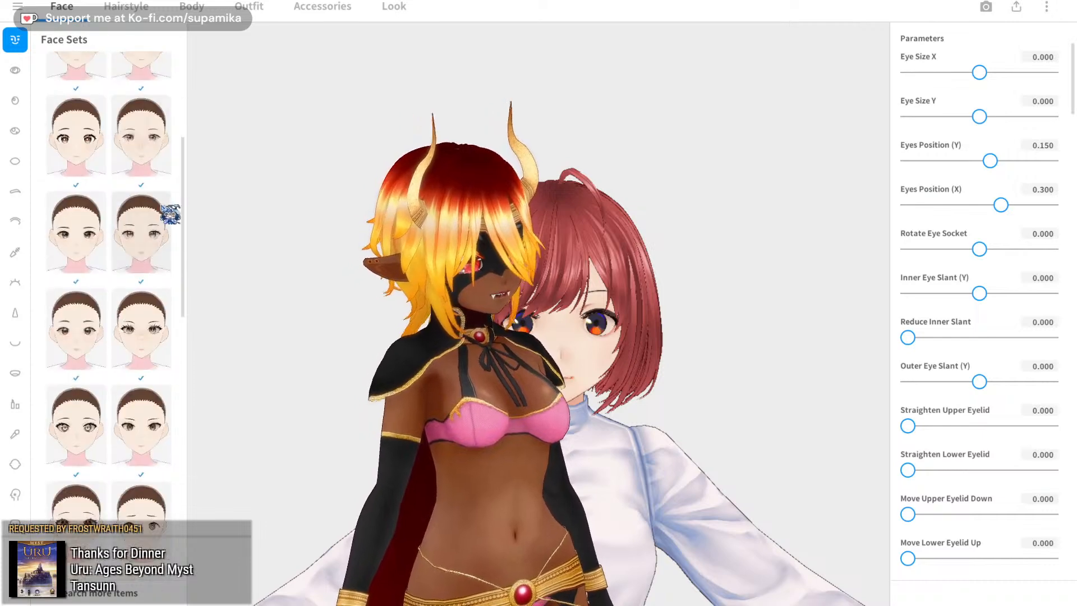
scroll(165, 212, "down", 1)
scroll(734, 314, "up", 5)
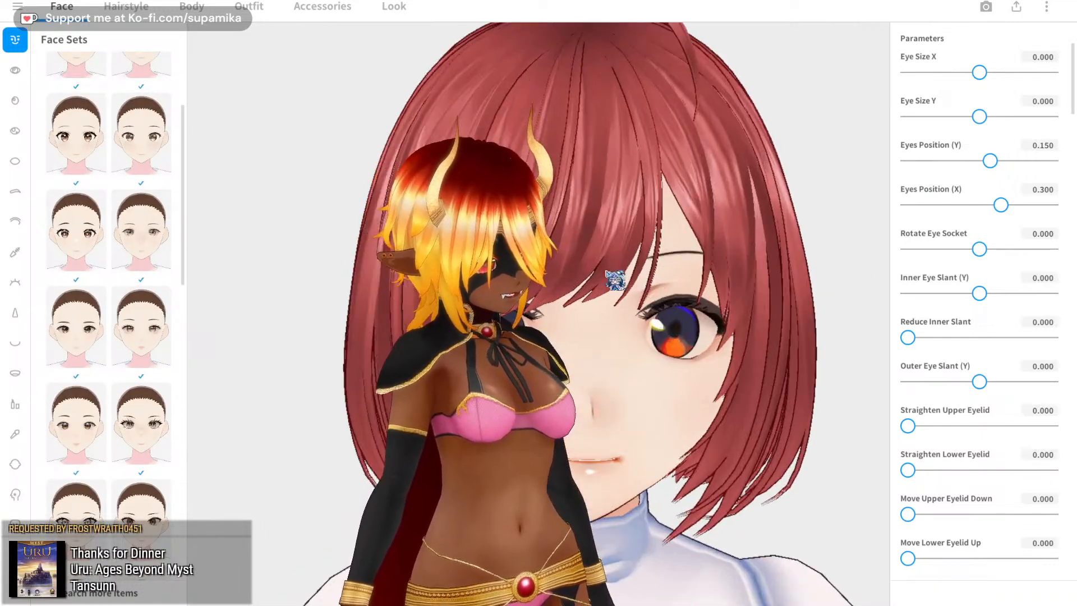
scroll(615, 280, "down", 2)
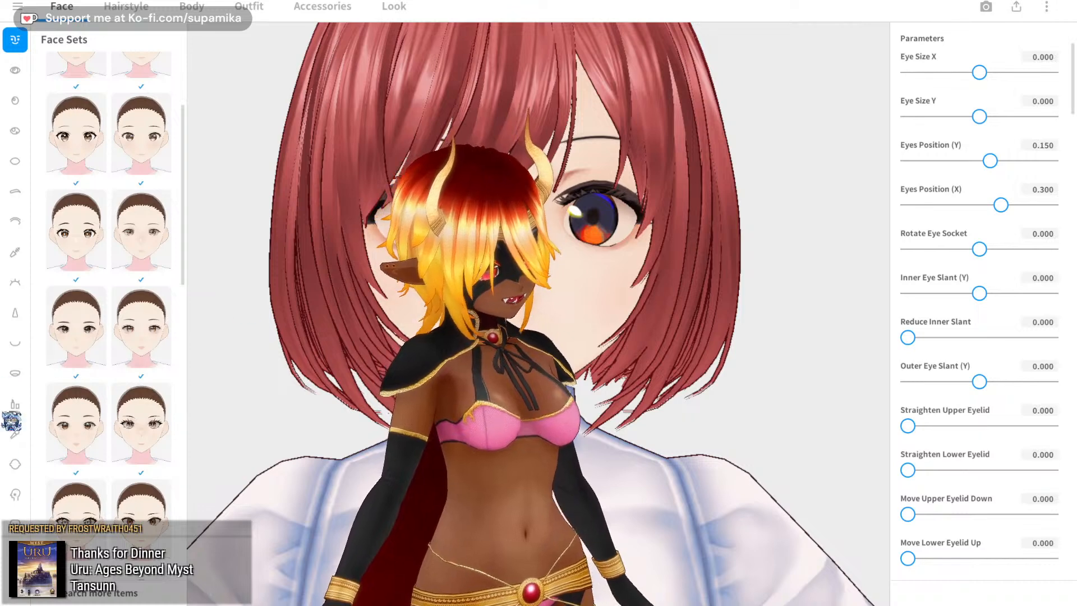
scroll(1043, 280, "down", 4)
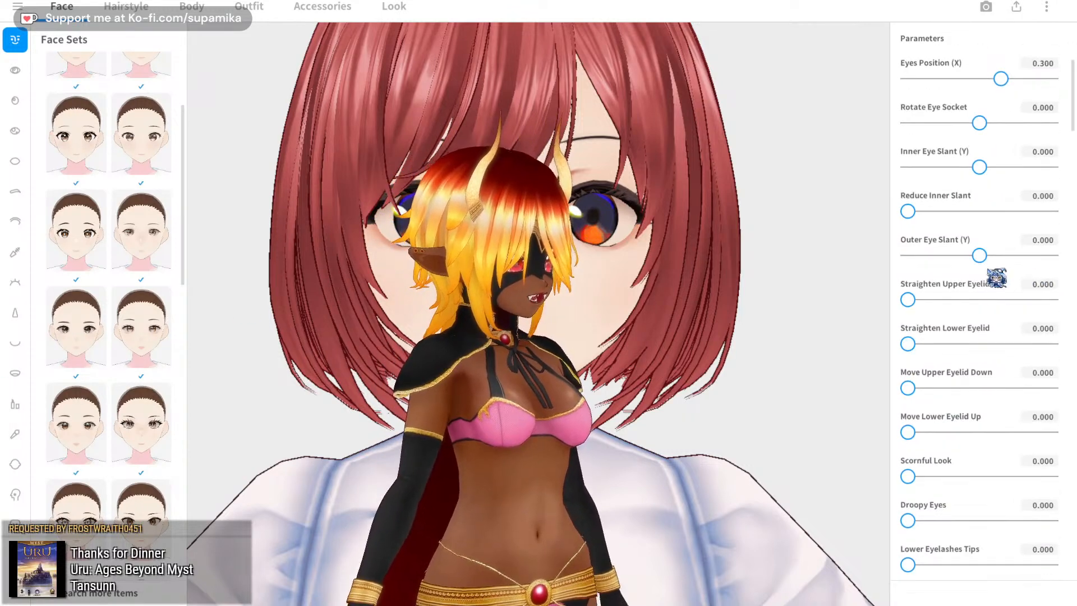
scroll(997, 288, "down", 1)
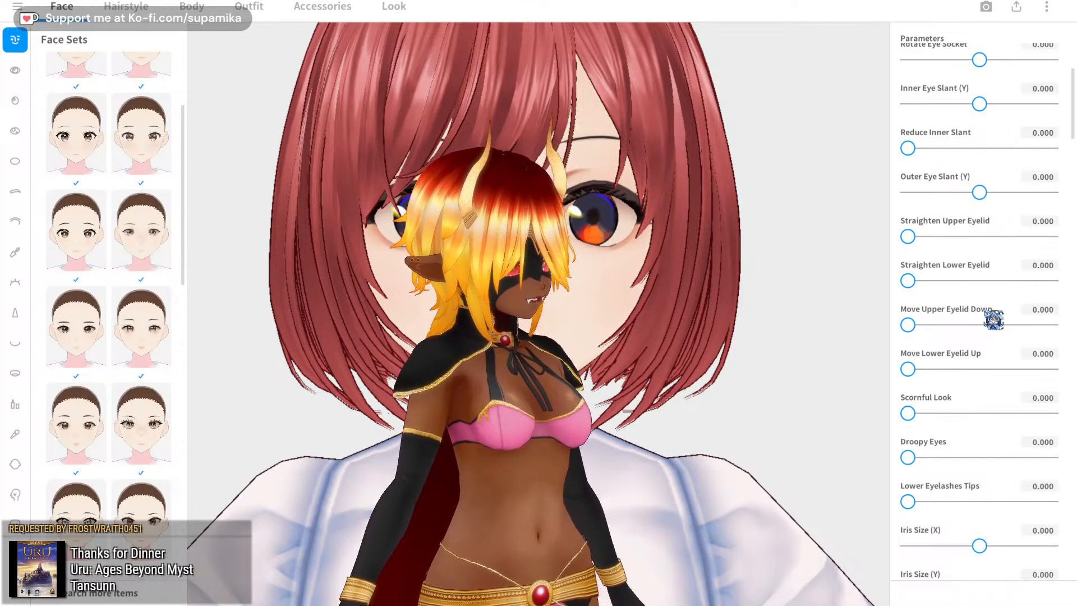
scroll(995, 315, "up", 4)
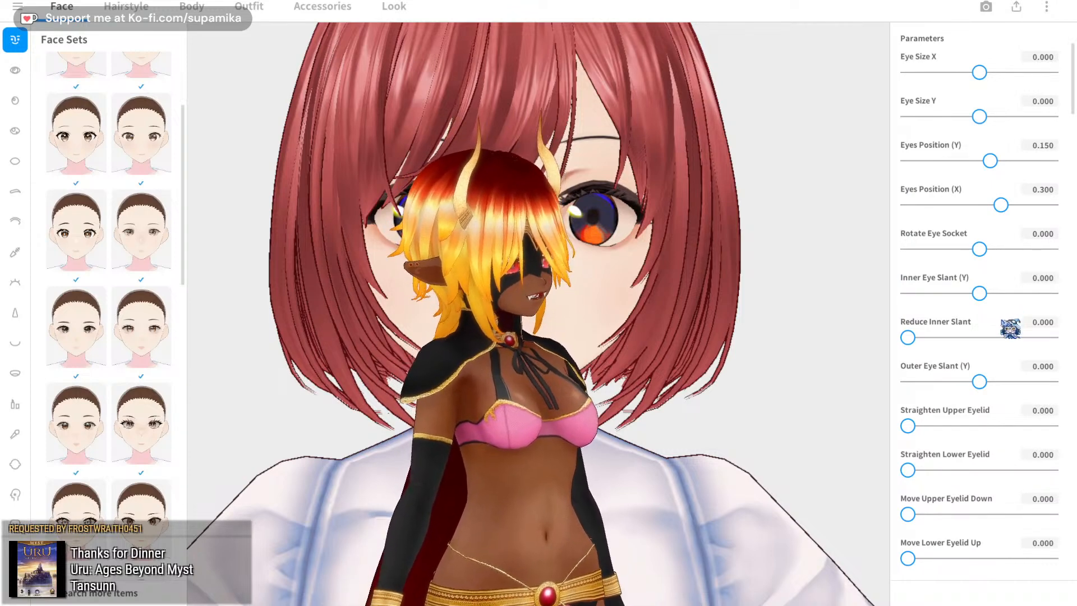
scroll(1008, 347, "down", 1)
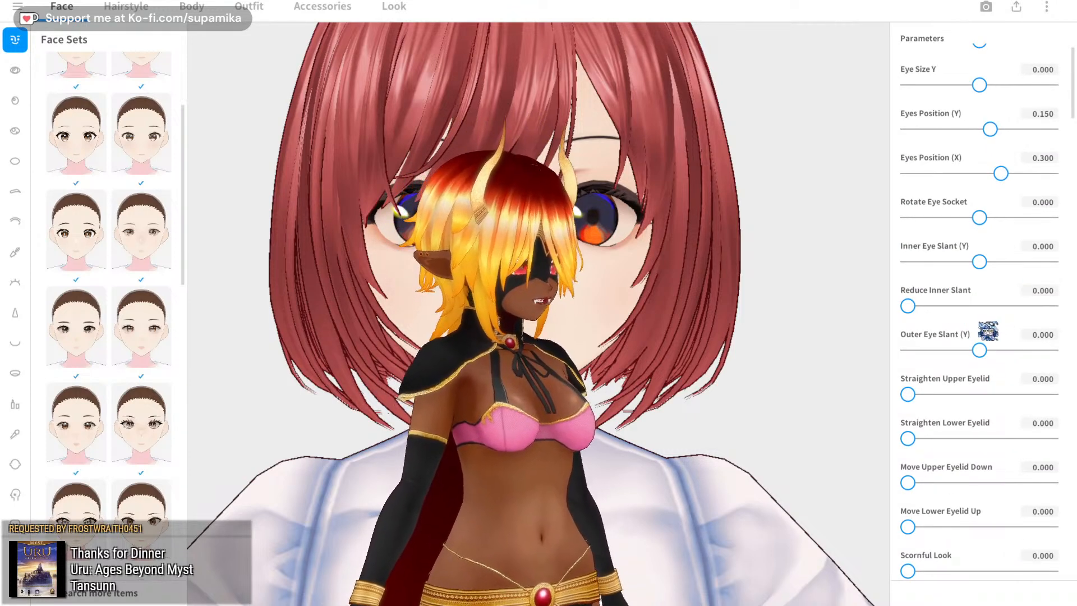
scroll(992, 298, "down", 1)
scroll(991, 302, "up", 2)
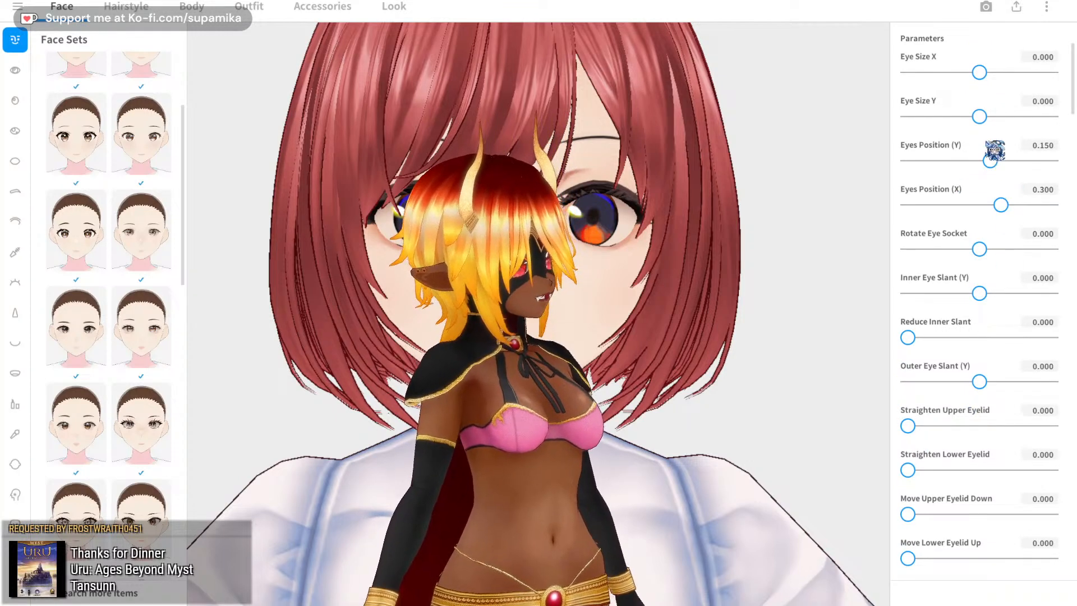
- Enlarge the character's eyes by setting Eye Size X to 0.529 and Eye Size Y to 0.523
left_click_drag(991, 121, 1019, 120)
left_click_drag(982, 77, 1023, 76)
left_click_drag(1017, 119, 1017, 118)
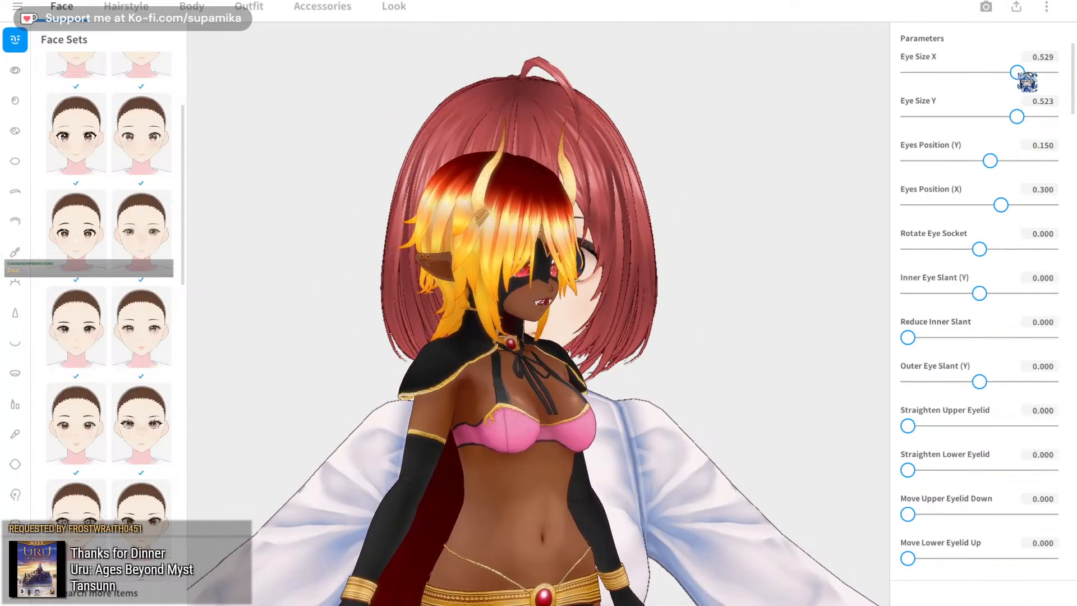
- Set Eye Size X to 0.605, Rotate Eye Socket to -0.587 and Inner Eye Slant (Y) to -0.952
left_click_drag(1026, 79, 1023, 78)
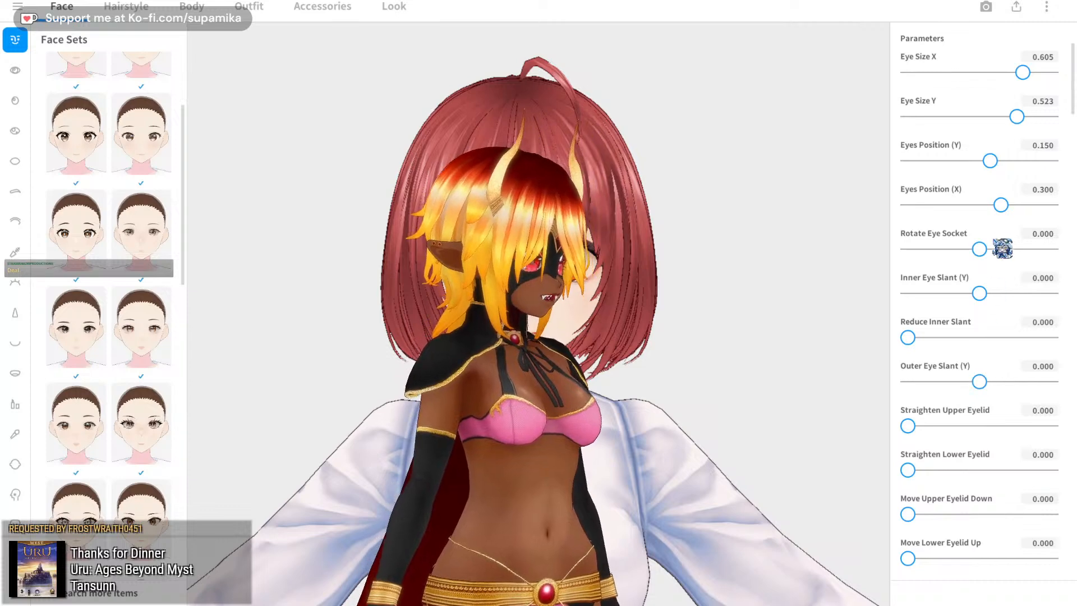
left_click_drag(979, 248, 945, 252)
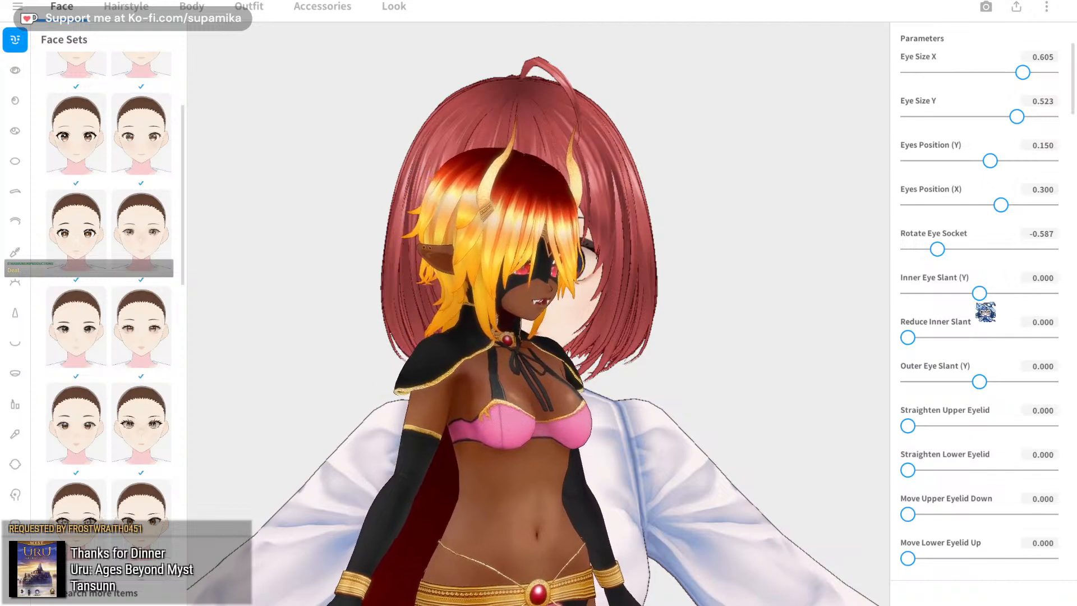
left_click_drag(980, 293, 911, 289)
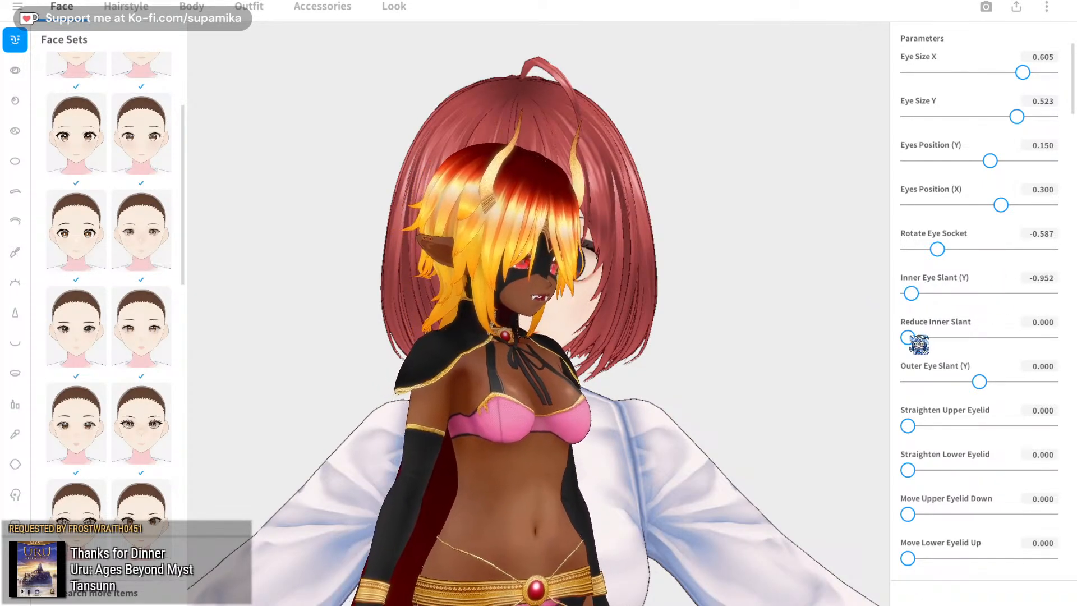
left_click_drag(910, 337, 847, 328)
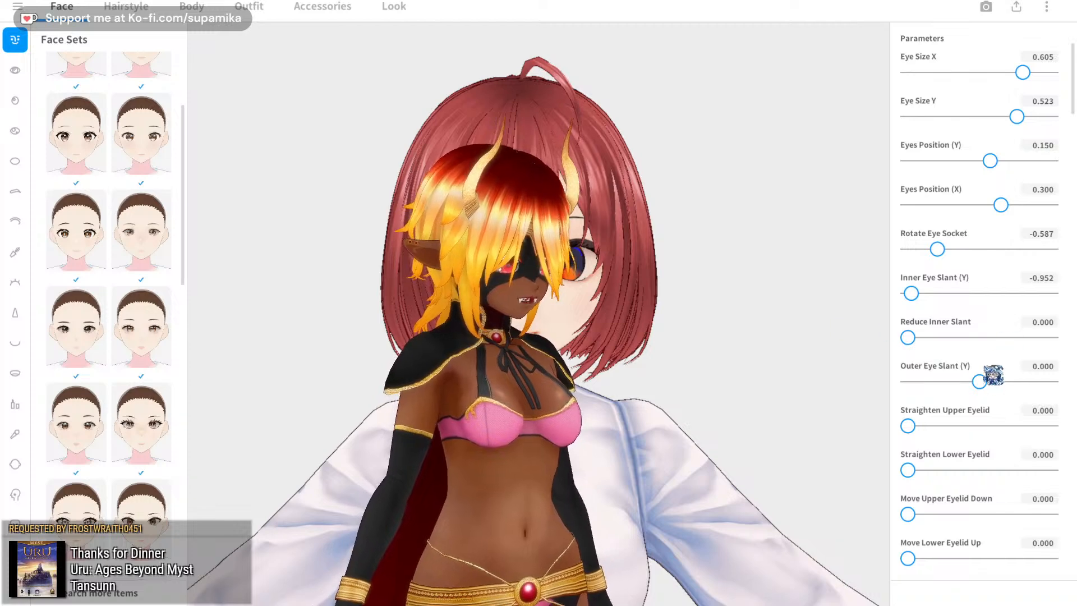
- Set Move Upper Eyelid Down to 0.297, Move Lower Eyelid Up to 0.373 and Droopy Eyes to 0.232
scroll(701, 310, "up", 3)
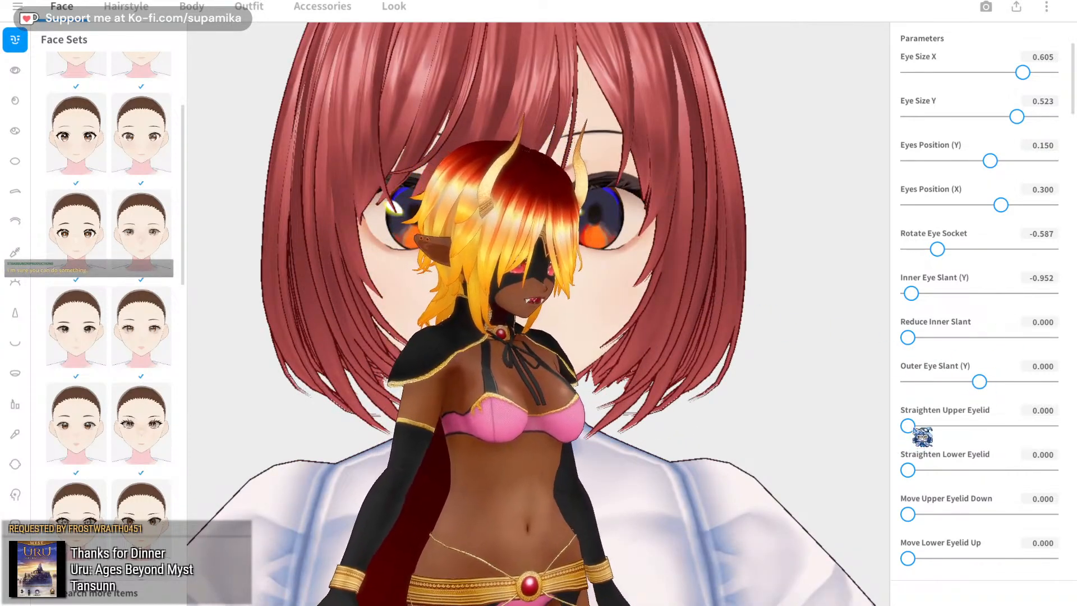
left_click_drag(911, 426, 822, 420)
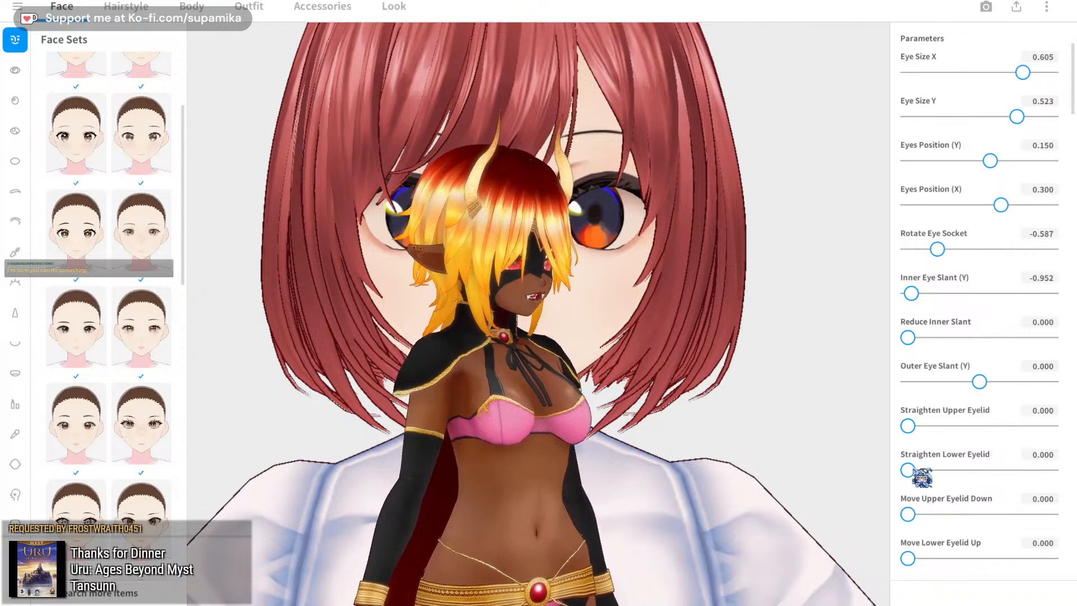
left_click_drag(909, 470, 950, 482)
scroll(928, 501, "down", 1)
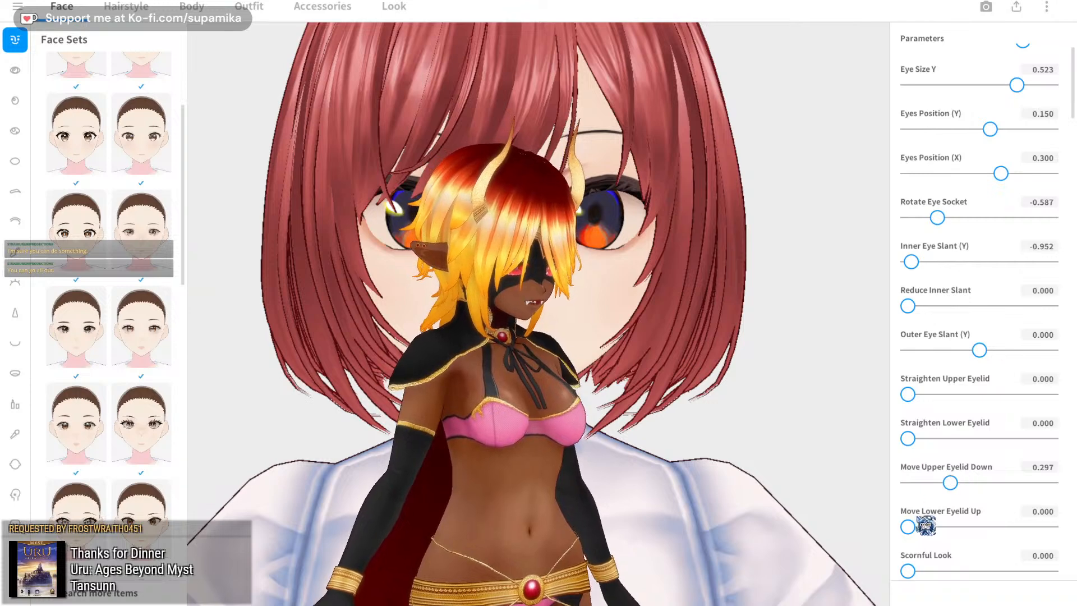
left_click_drag(908, 527, 965, 528)
scroll(975, 538, "down", 4)
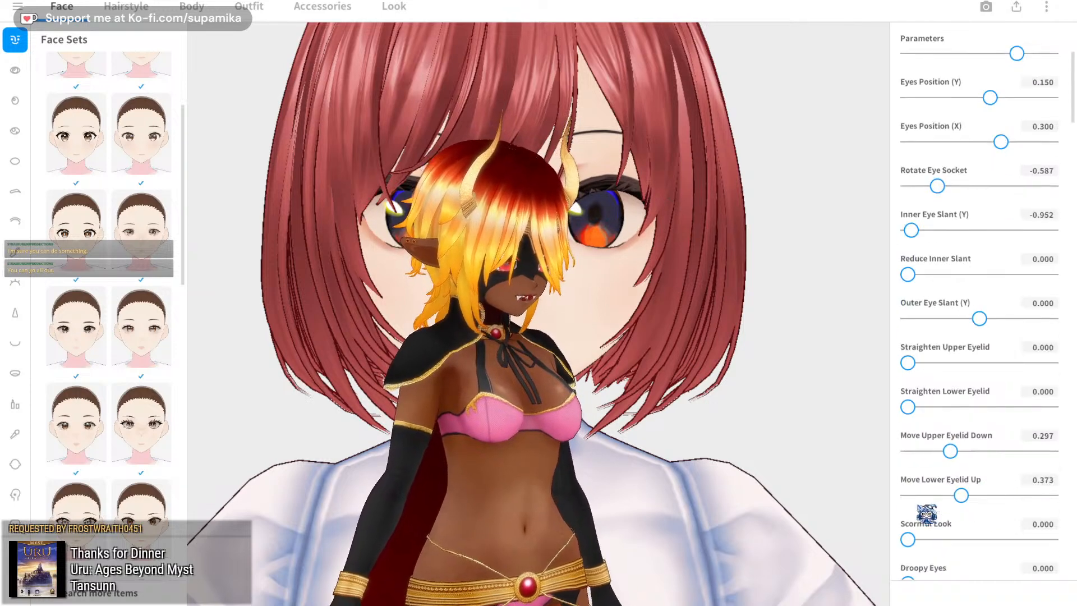
left_click_drag(910, 488, 948, 488)
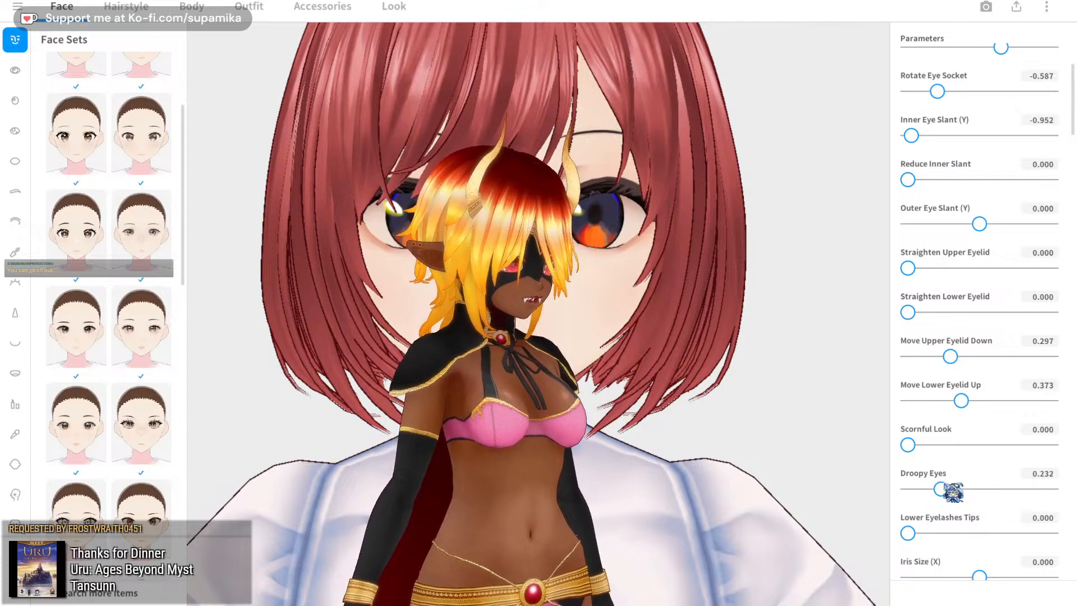
- Shape the mouth with Mouth Width 0.264, Mouth Position (Y) 0.065 and Mouth Corners 0.235
scroll(954, 488, "down", 9)
scroll(959, 485, "down", 19)
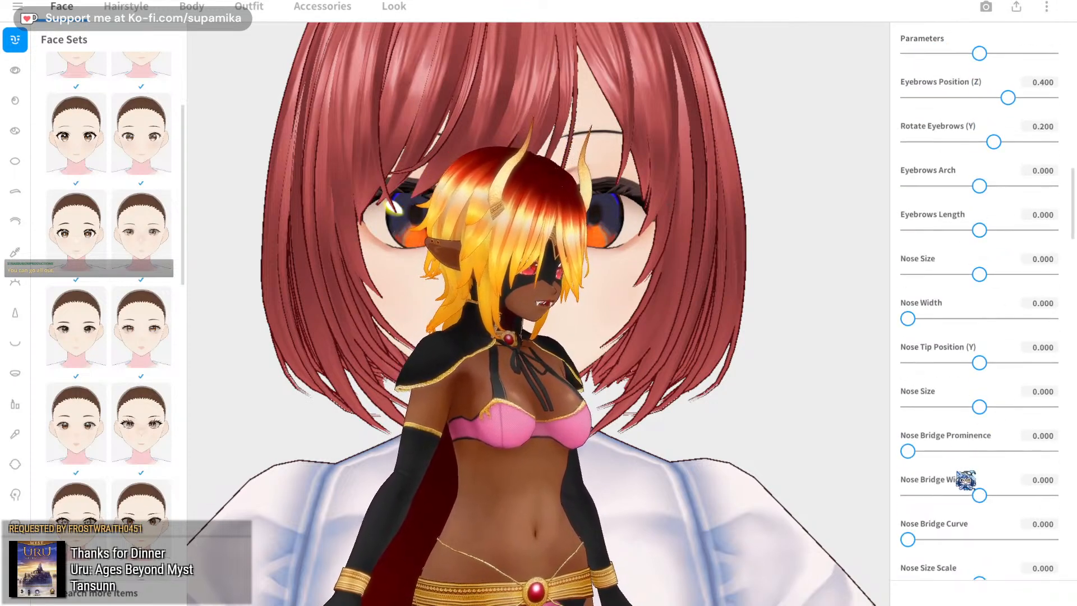
scroll(956, 456, "down", 9)
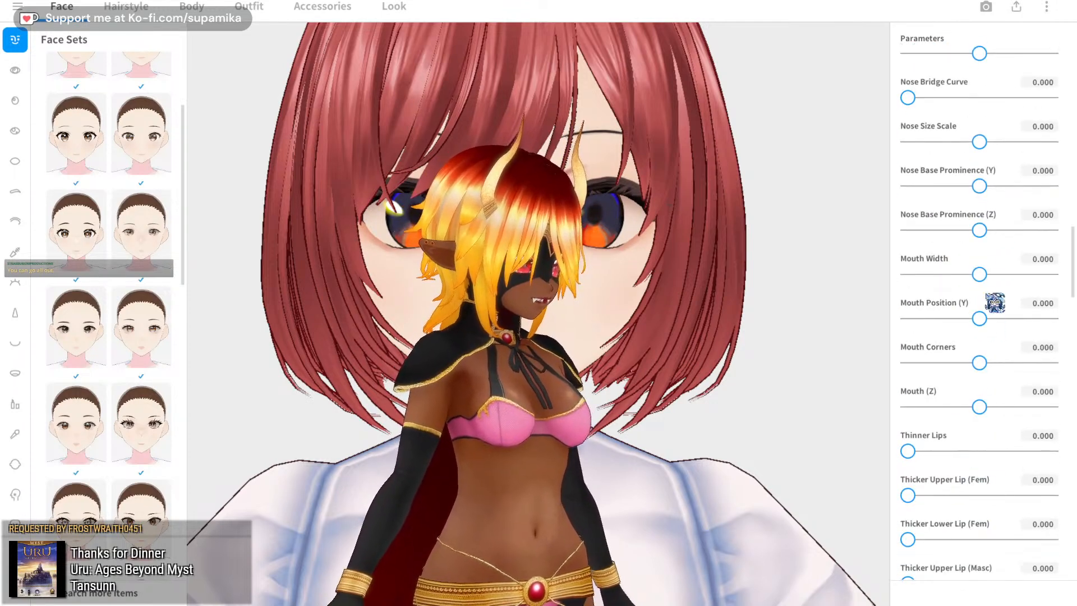
left_click_drag(993, 279, 1010, 284)
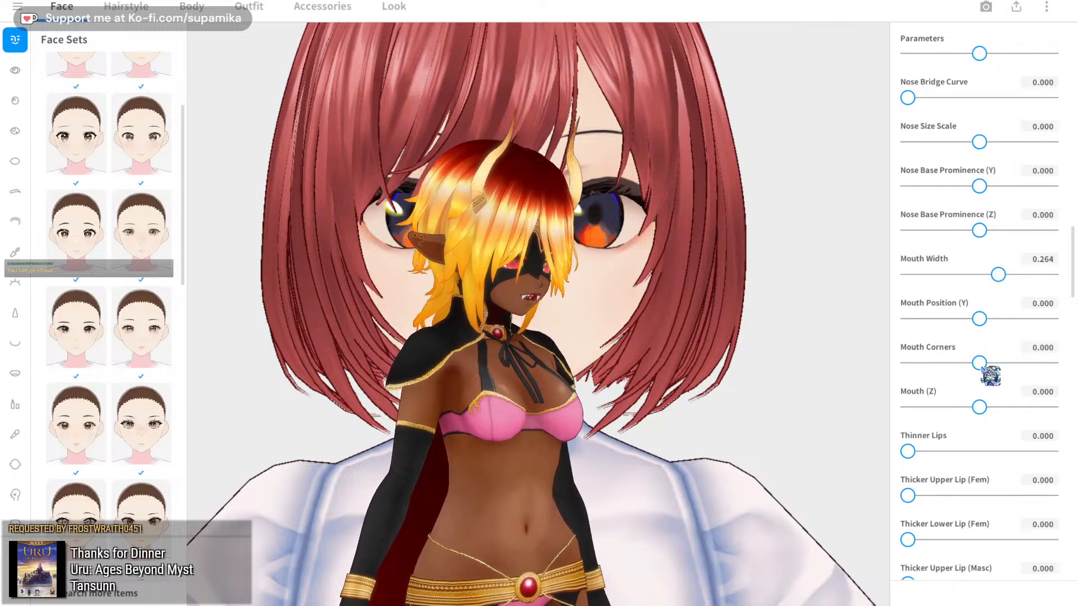
left_click_drag(979, 362, 1004, 354)
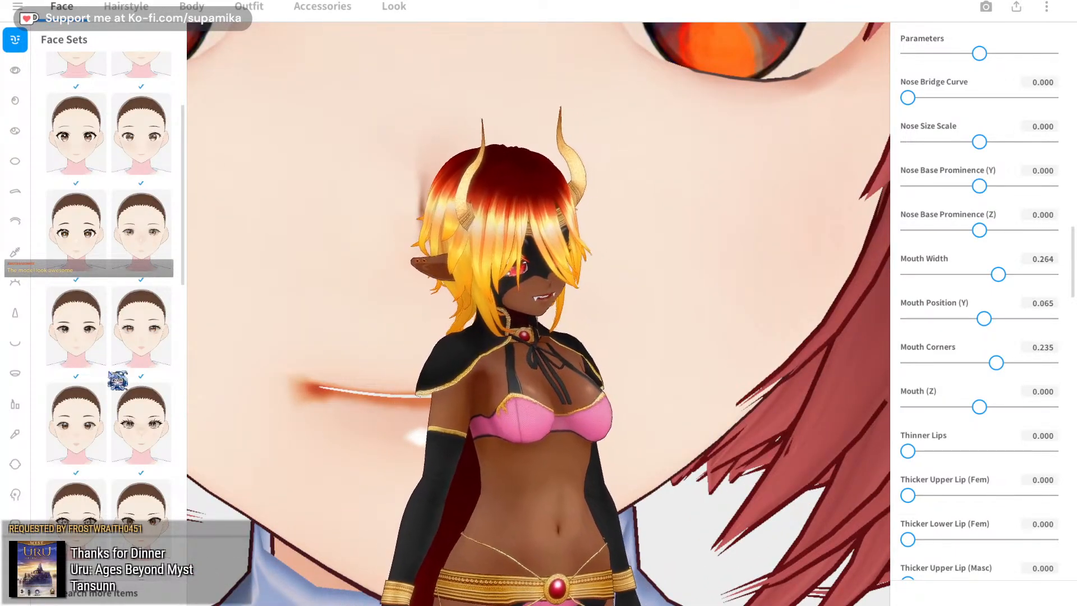
- Open the face skin texture for editing and add a new layer above the existing ones
left_click(17, 494)
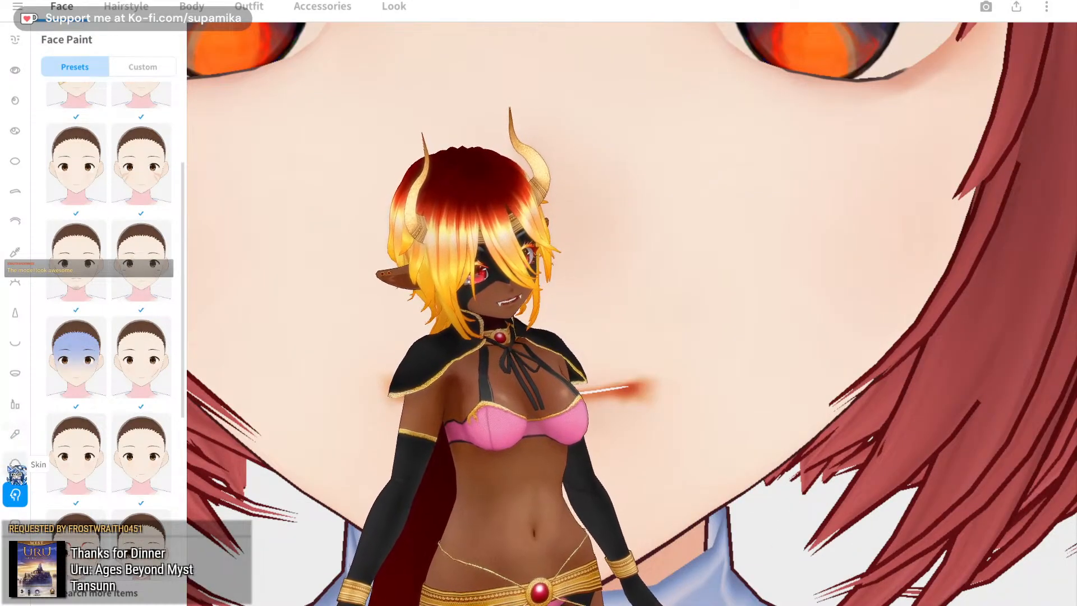
left_click(15, 466)
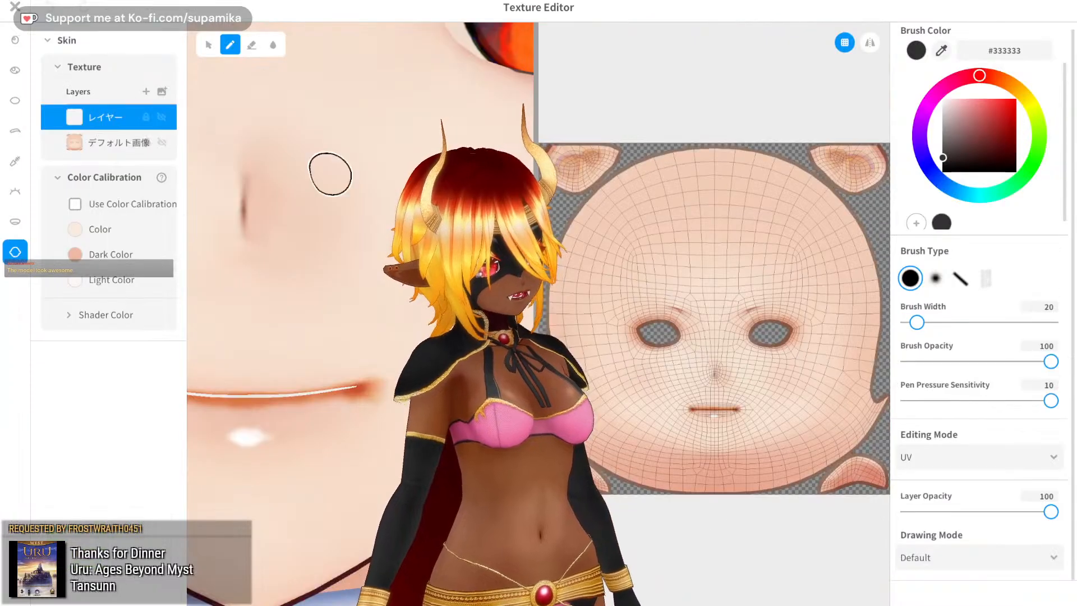
left_click(160, 116)
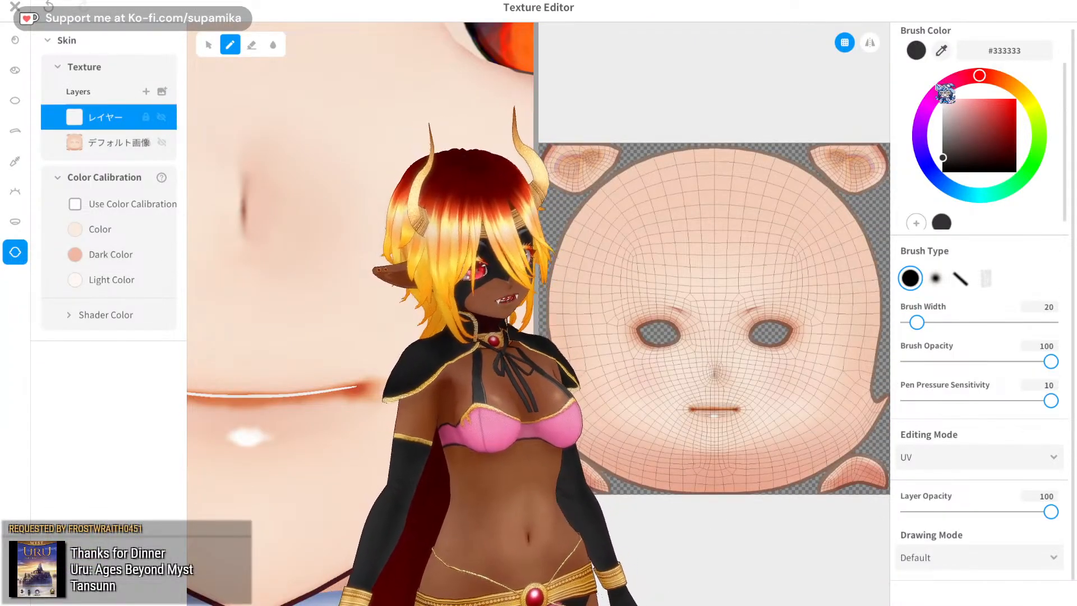
left_click(146, 92)
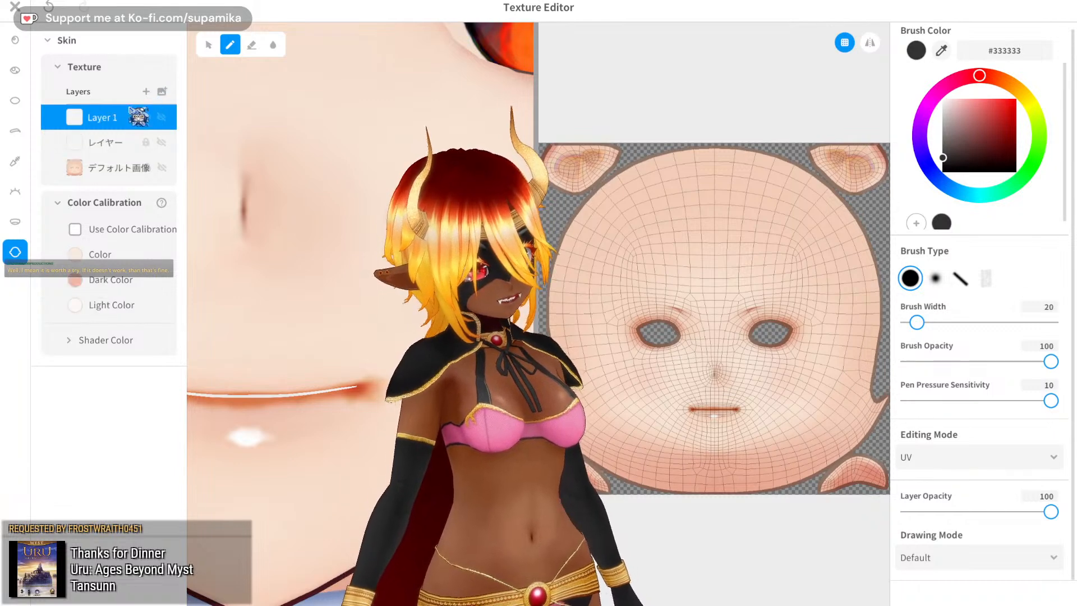
- Paint over the reddish mouth corners symmetrically with the sampled skin tone #F7E2D1, brush width 49 and opacity 10
left_click(942, 51)
scroll(979, 303, "up", 1)
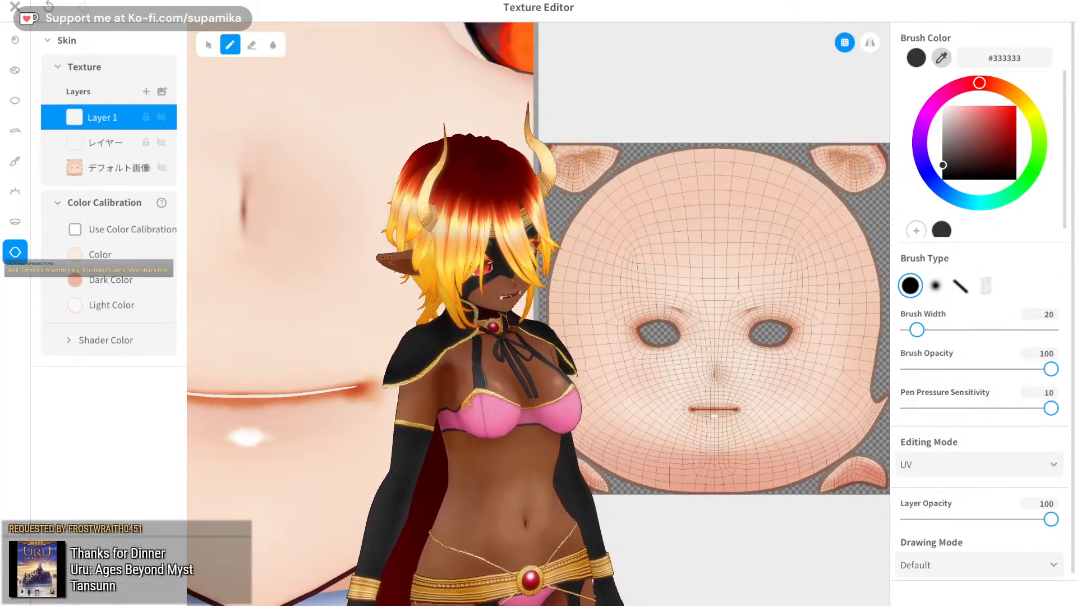
left_click(564, 262)
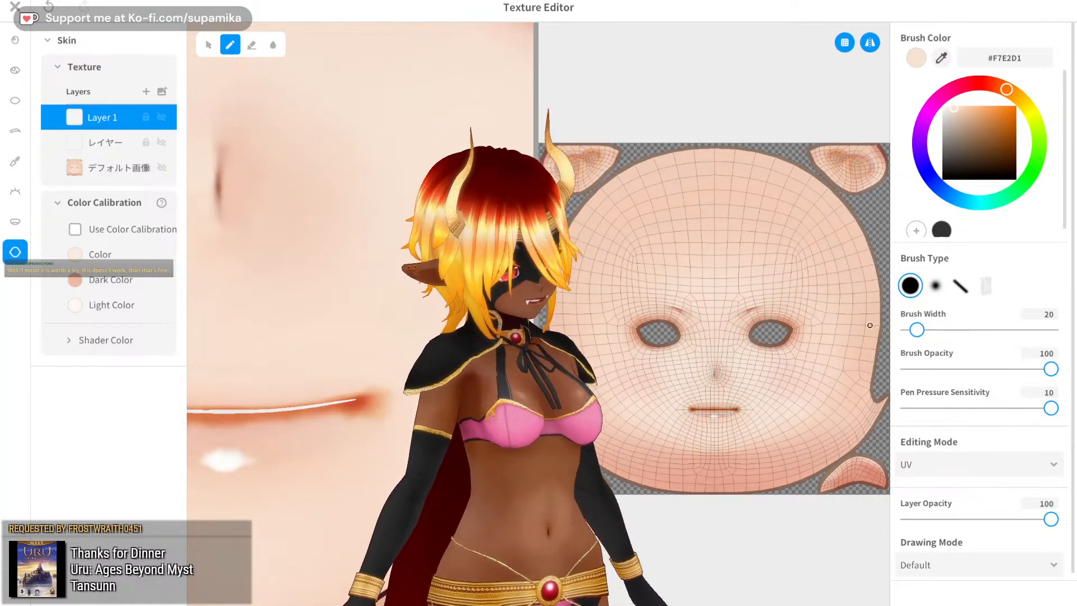
mouse_move(917, 330)
left_mouse_down()
mouse_move(965, 331)
mouse_move(931, 331)
left_mouse_up()
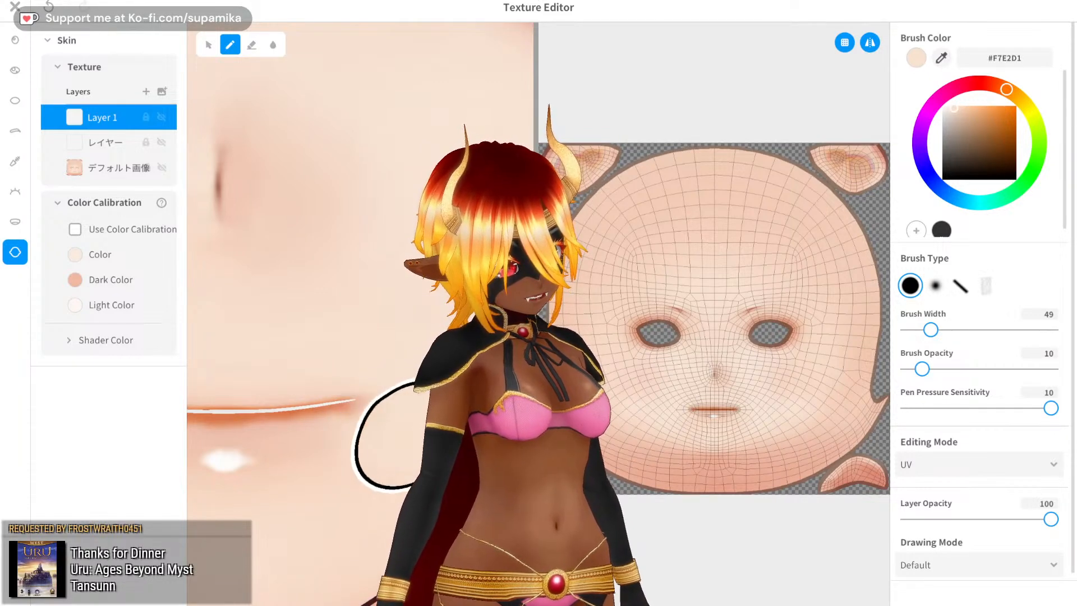
scroll(415, 426, "down", 1)
scroll(415, 427, "down", 3)
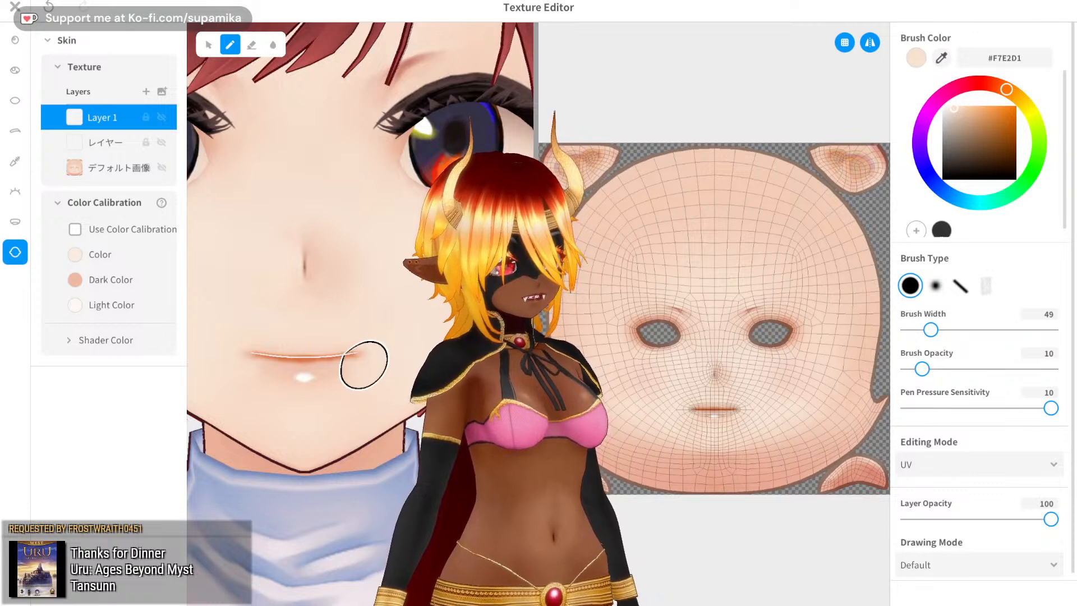
scroll(387, 381, "down", 4)
scroll(387, 381, "up", 5)
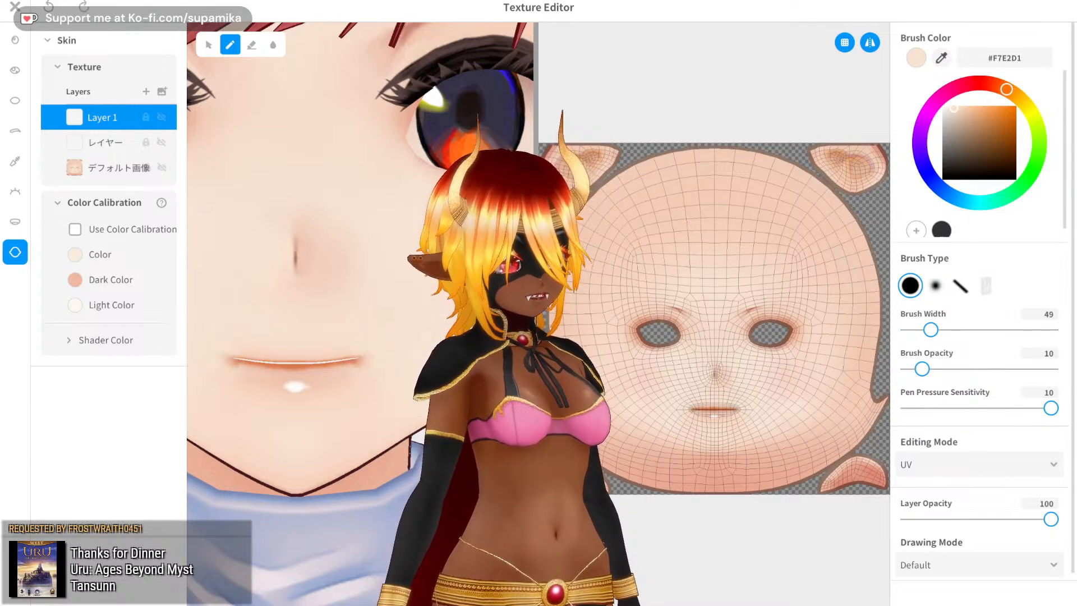
- Sample skin tone #F4D5BF, undo the last stroke and retouch the mouth corners with brush width 11
left_click(942, 59)
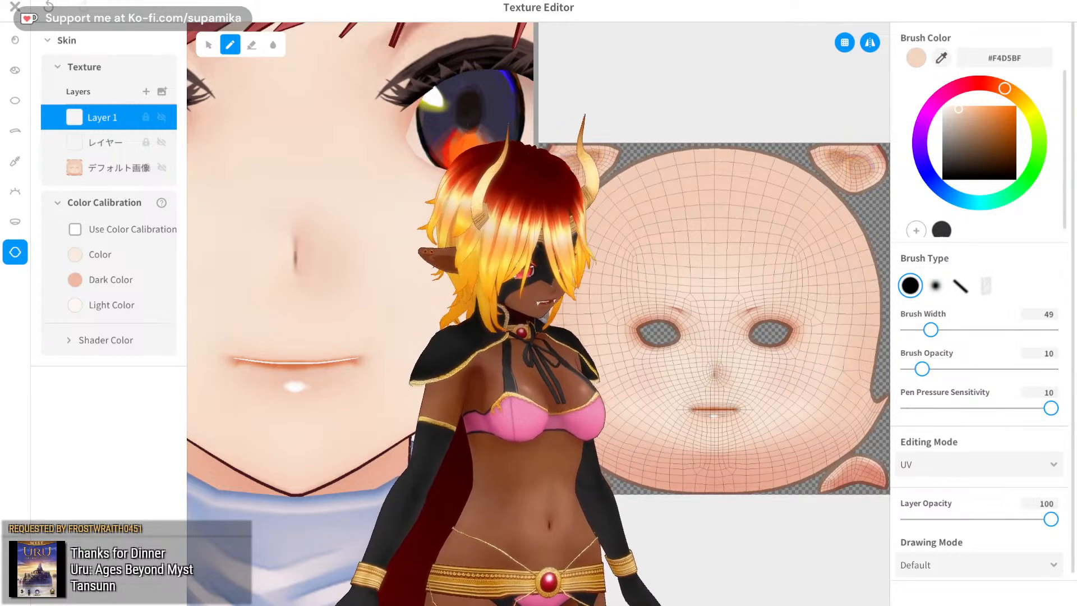
left_click_drag(938, 332, 920, 332)
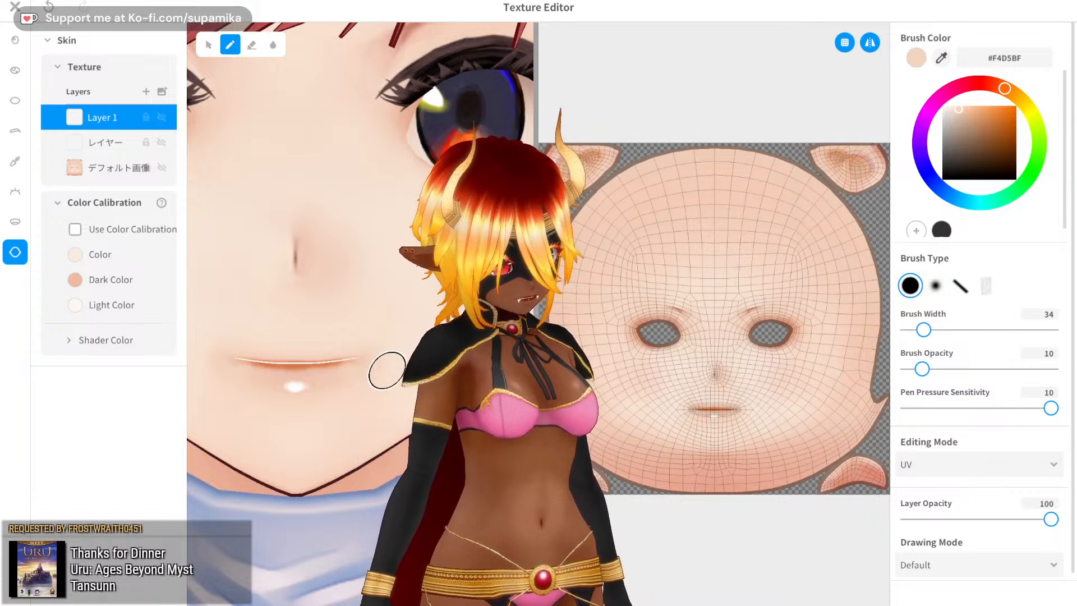
key("ctrl+z")
scroll(386, 370, "up", 5)
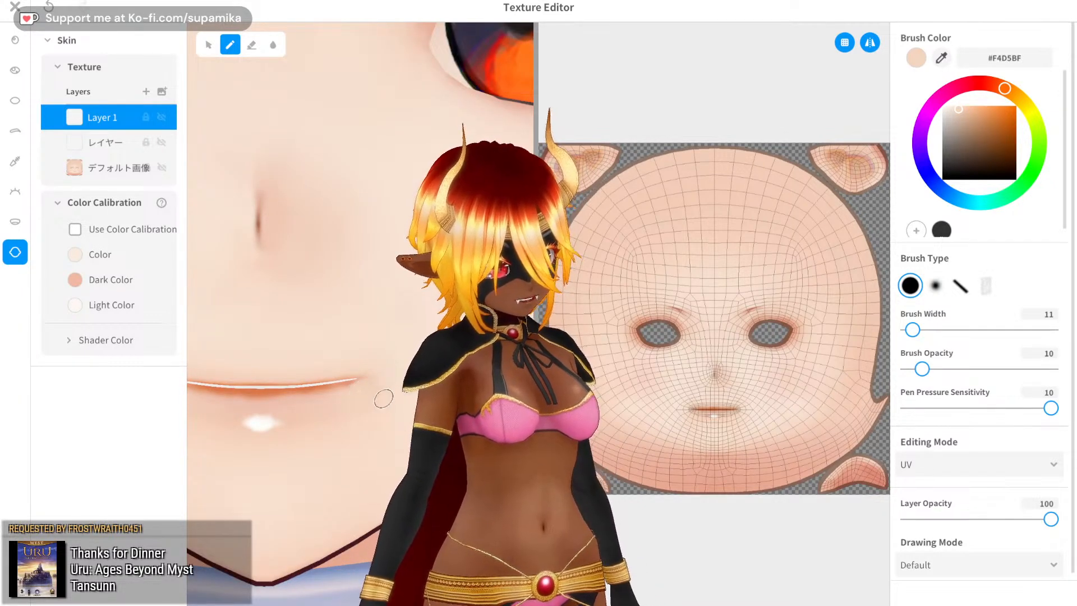
scroll(384, 398, "down", 5)
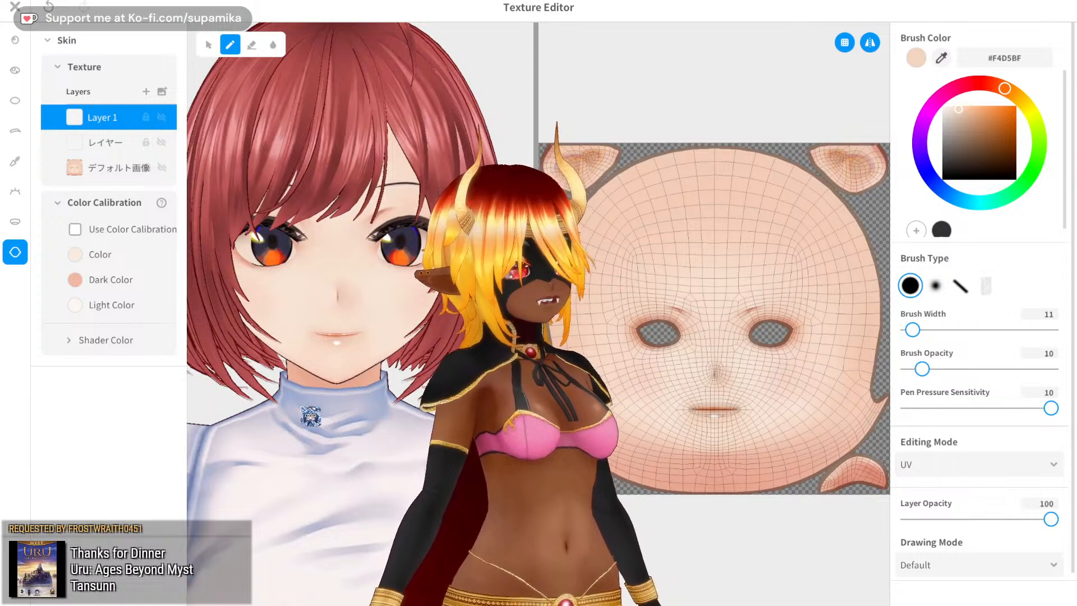
scroll(310, 416, "up", 5)
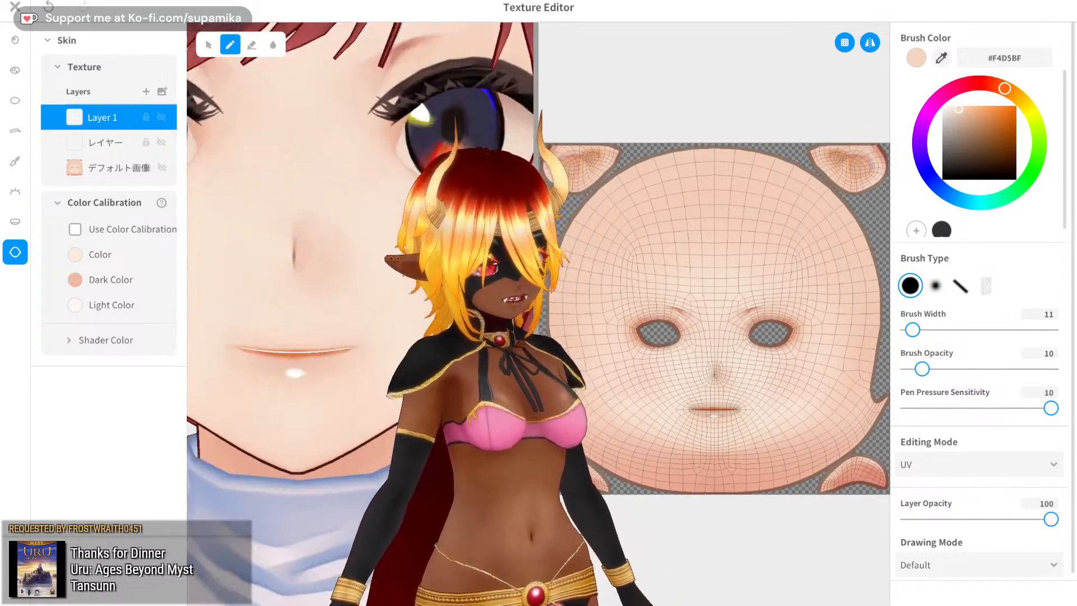
- Soften the mouth corners with the soft round brush at width 27
scroll(359, 314, "up", 2)
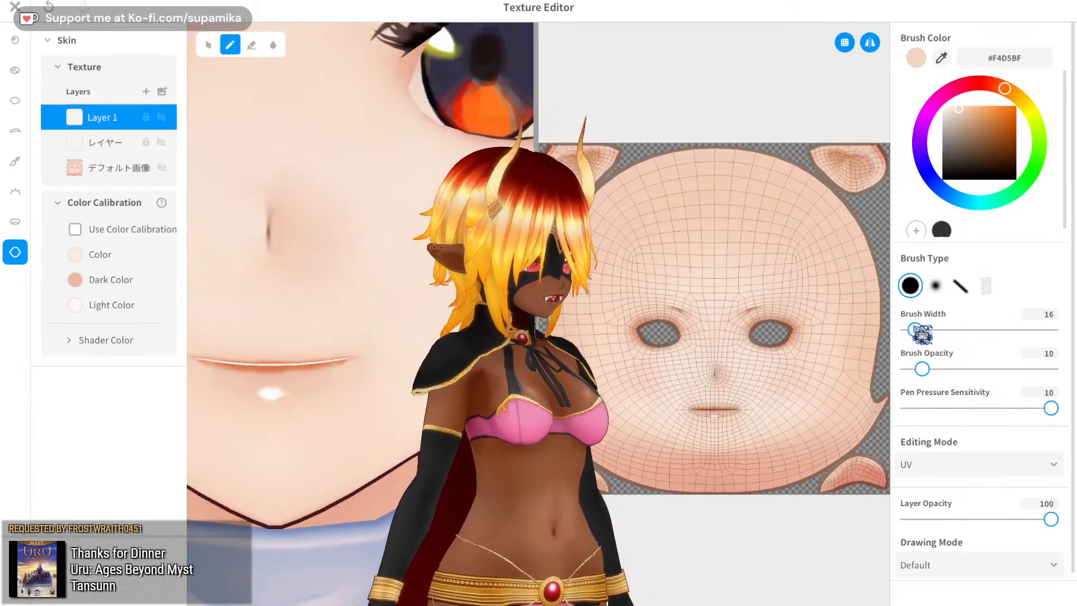
left_click_drag(913, 330, 919, 331)
left_click(934, 285)
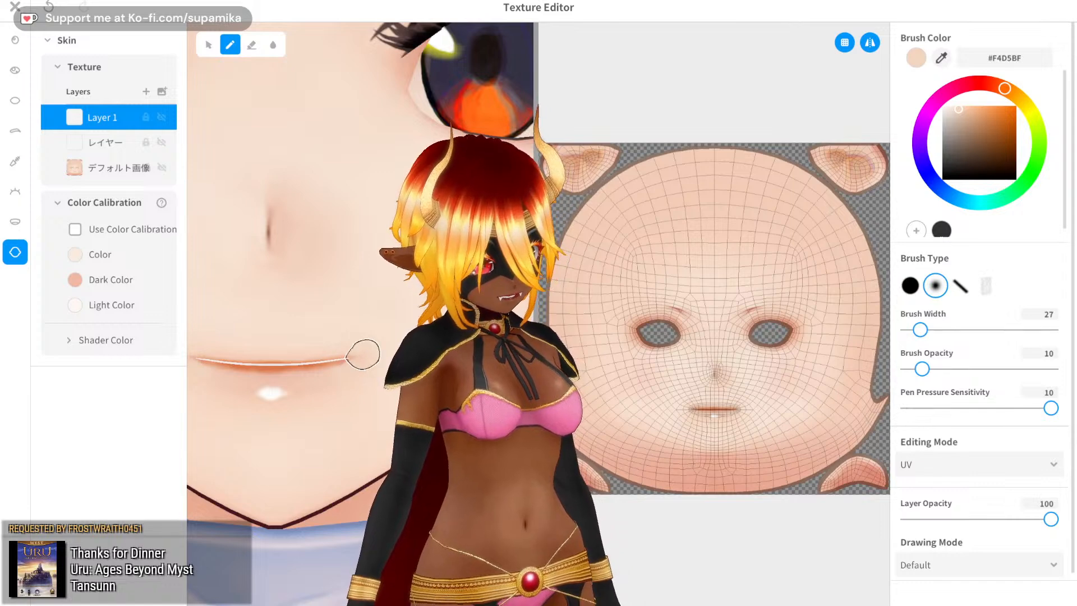
scroll(375, 393, "down", 2)
- Blend the skin around the mouth with sampled tone #F8E5D5, using the soft brush at width 49 and opacity 5
scroll(388, 373, "down", 5)
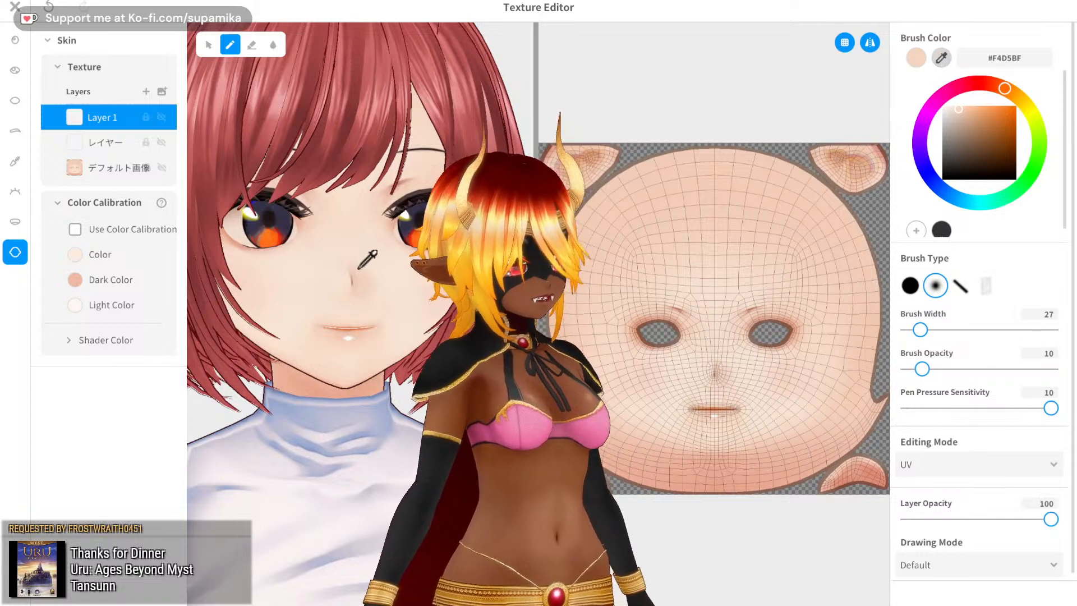
left_click(310, 308)
scroll(311, 309, "up", 5)
left_click_drag(920, 329, 927, 330)
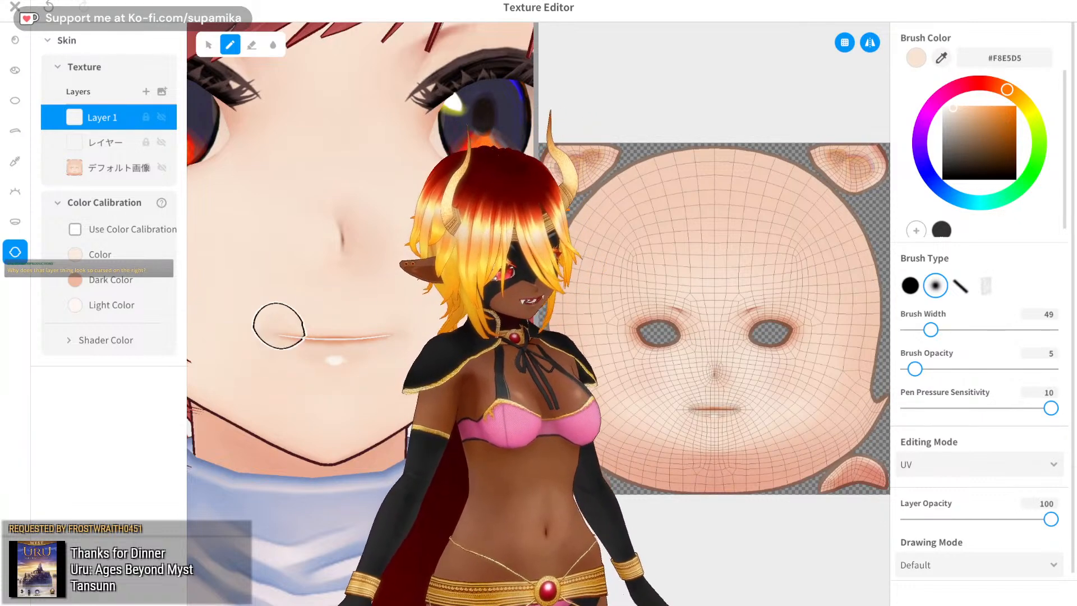
- Widen the soft brush to 96 and keep blending the skin around the mouth, checking the face from several distances
scroll(377, 364, "down", 5)
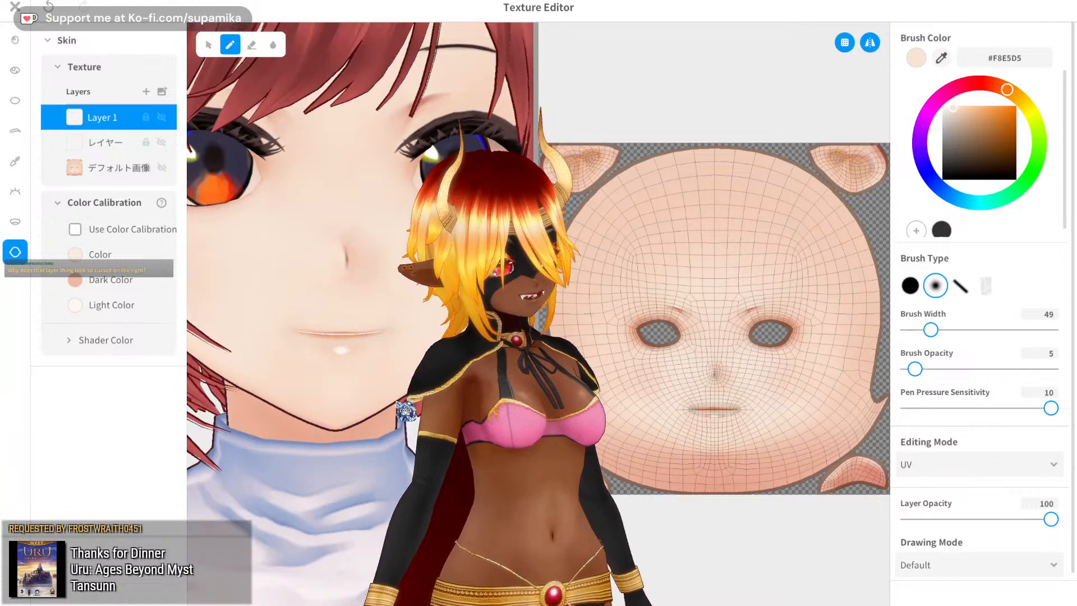
scroll(398, 367, "up", 3)
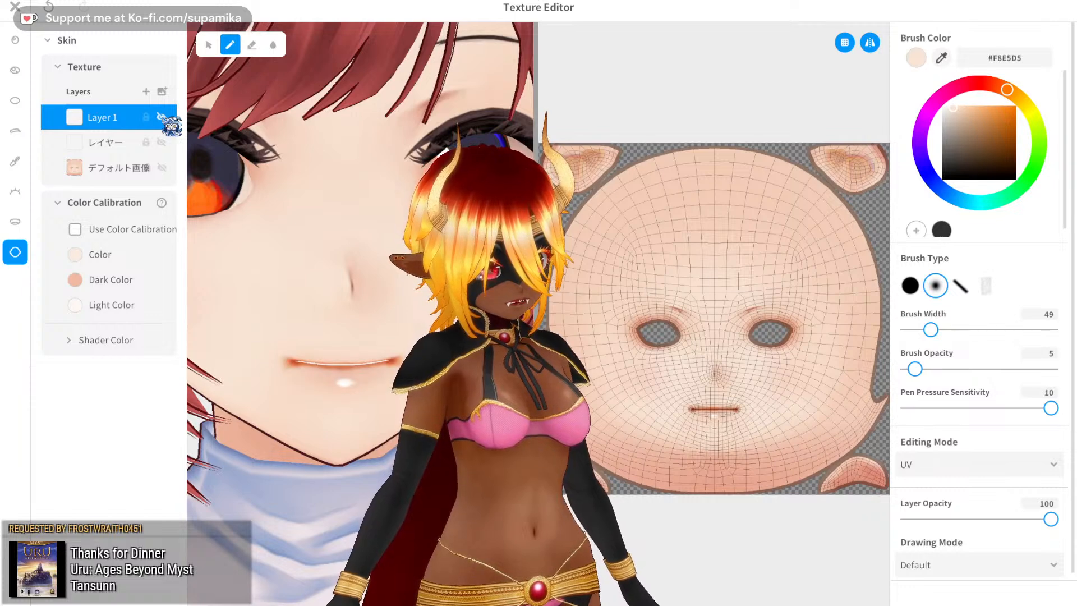
scroll(285, 337, "down", 3)
scroll(285, 337, "up", 5)
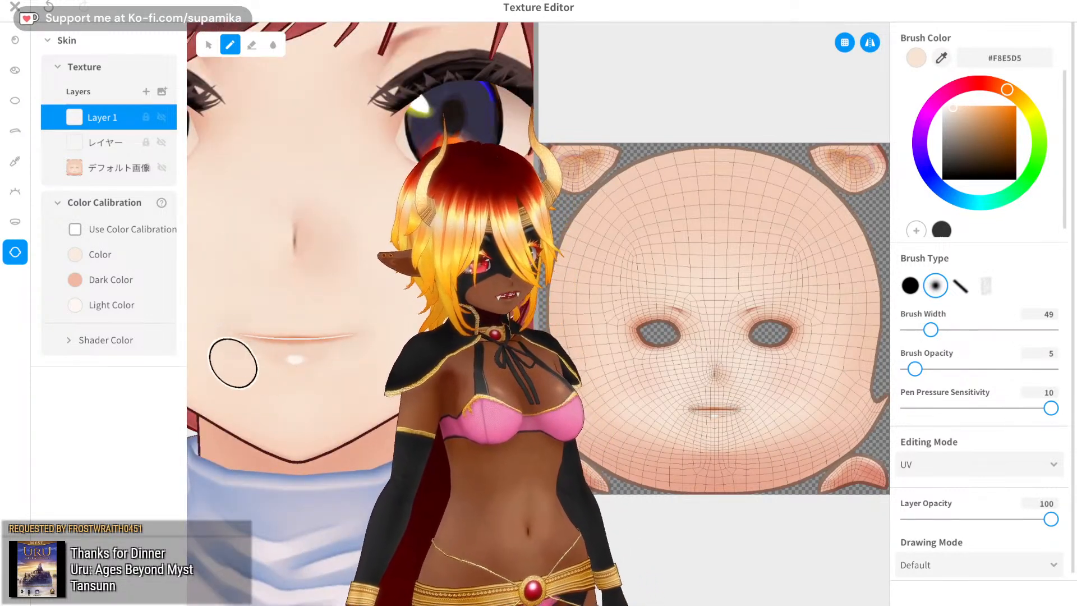
left_click_drag(930, 329, 953, 330)
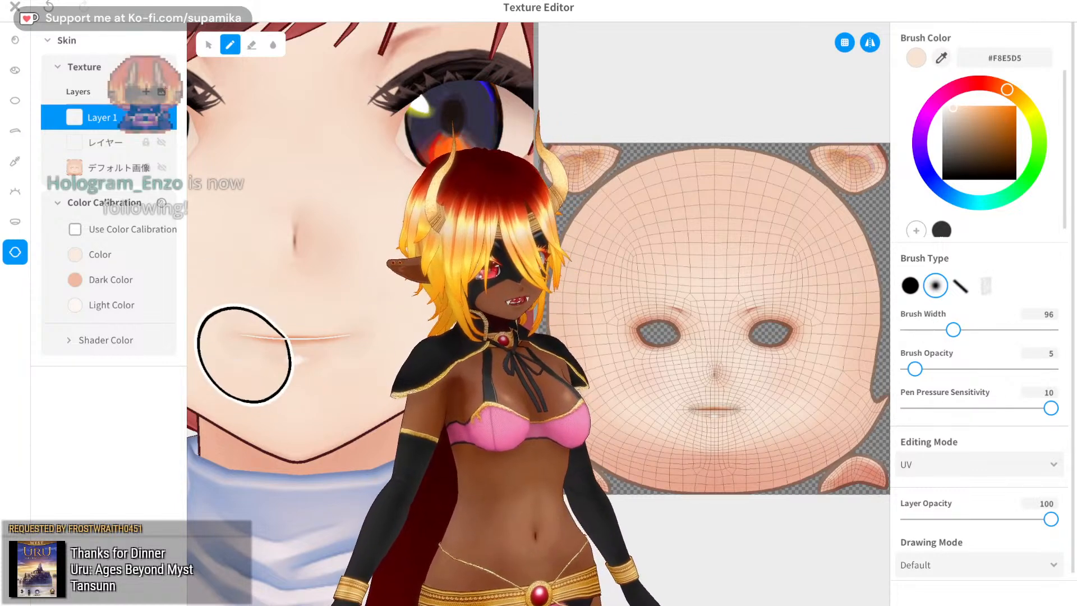
scroll(240, 359, "down", 2)
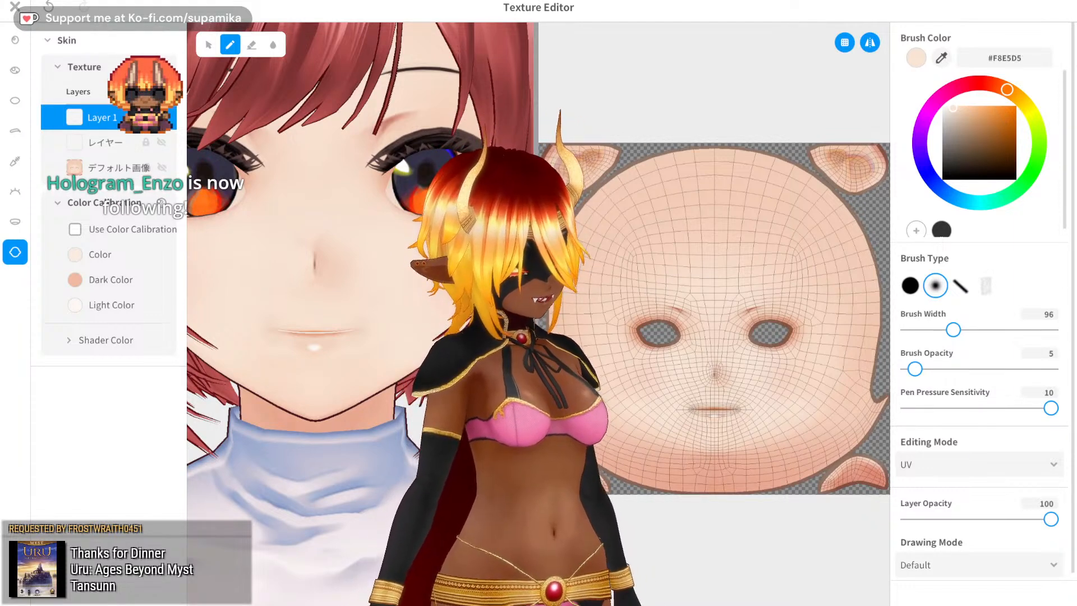
scroll(331, 354, "down", 5)
mouse_move(263, 351)
right_mouse_down()
mouse_move(289, 349)
mouse_move(263, 351)
right_mouse_up()
scroll(334, 328, "up", 5)
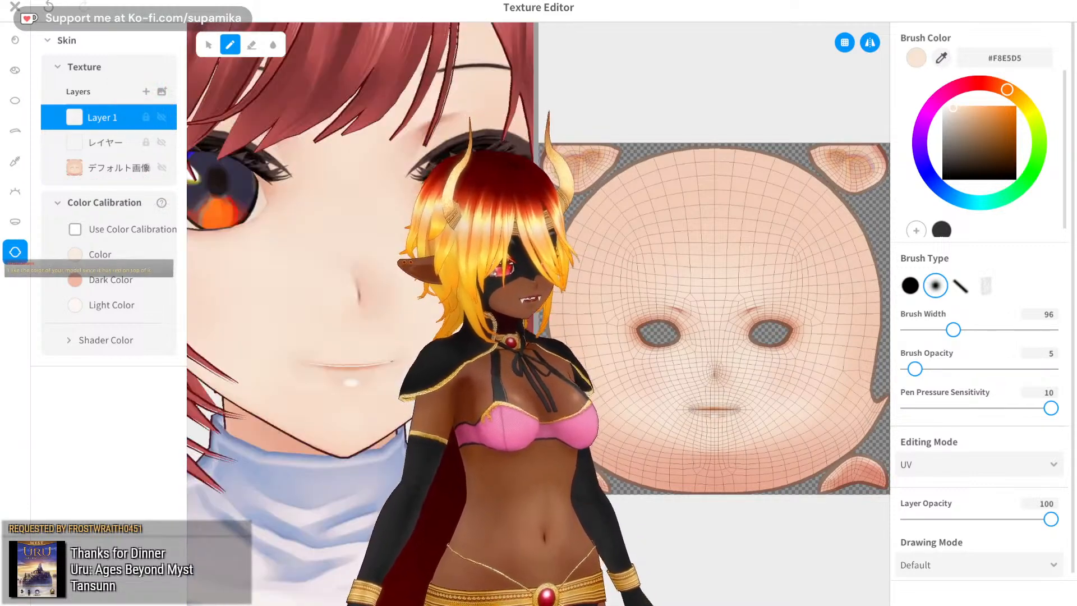
scroll(336, 332, "up", 1)
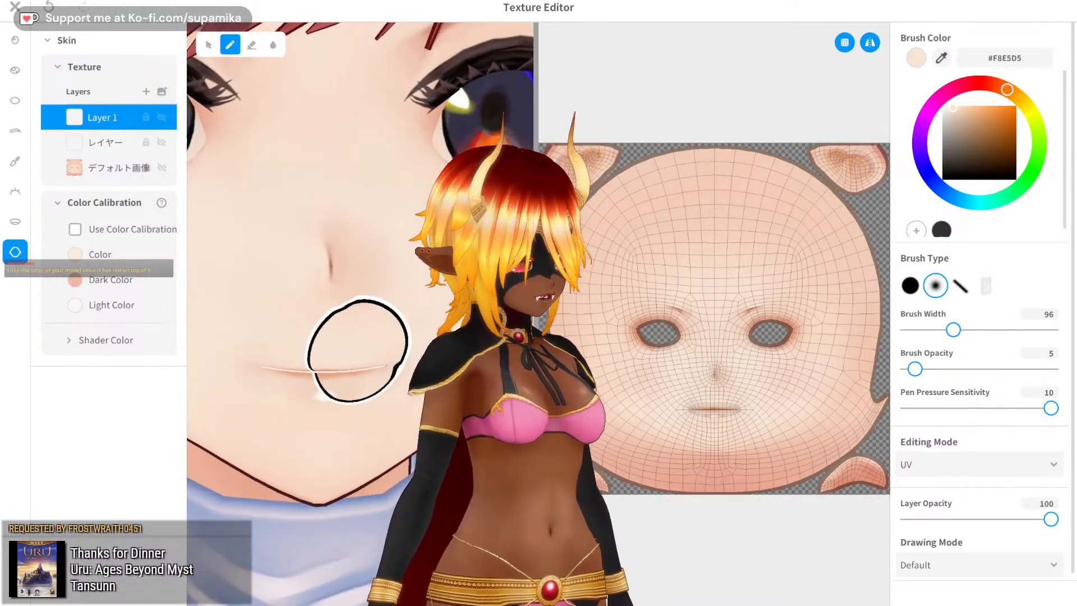
- Add a new skin texture layer and set the brush to reddish pink #EC8A7B at width 26
left_click(145, 92)
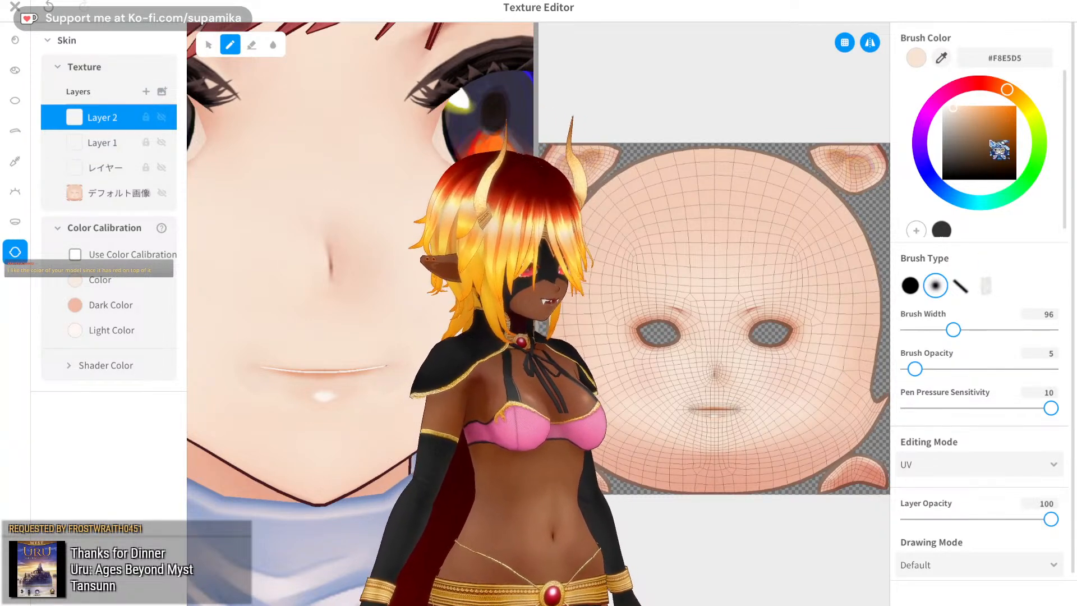
mouse_move(997, 85)
left_mouse_down()
mouse_move(988, 83)
mouse_move(971, 131)
mouse_move(977, 111)
left_mouse_up()
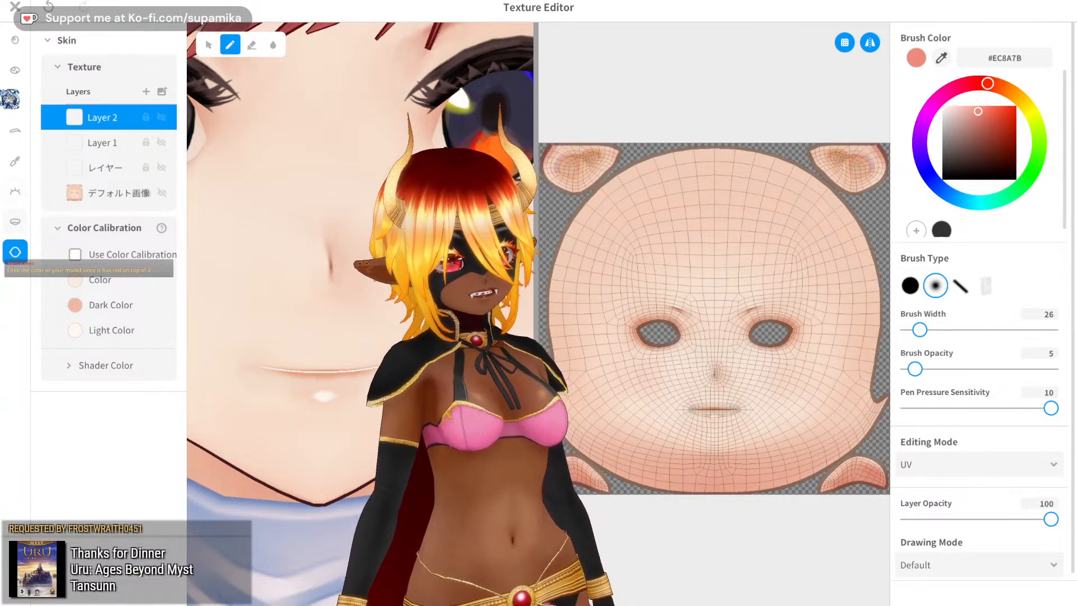
- Close the texture editor with the skin item saved and open the lips presets
left_click(15, 6)
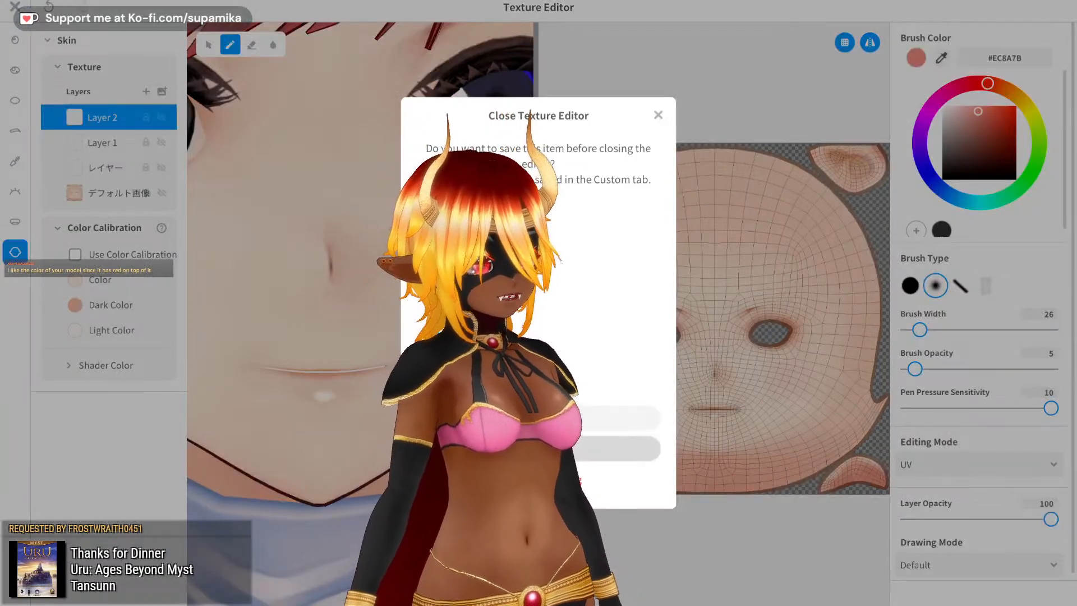
left_click(539, 448)
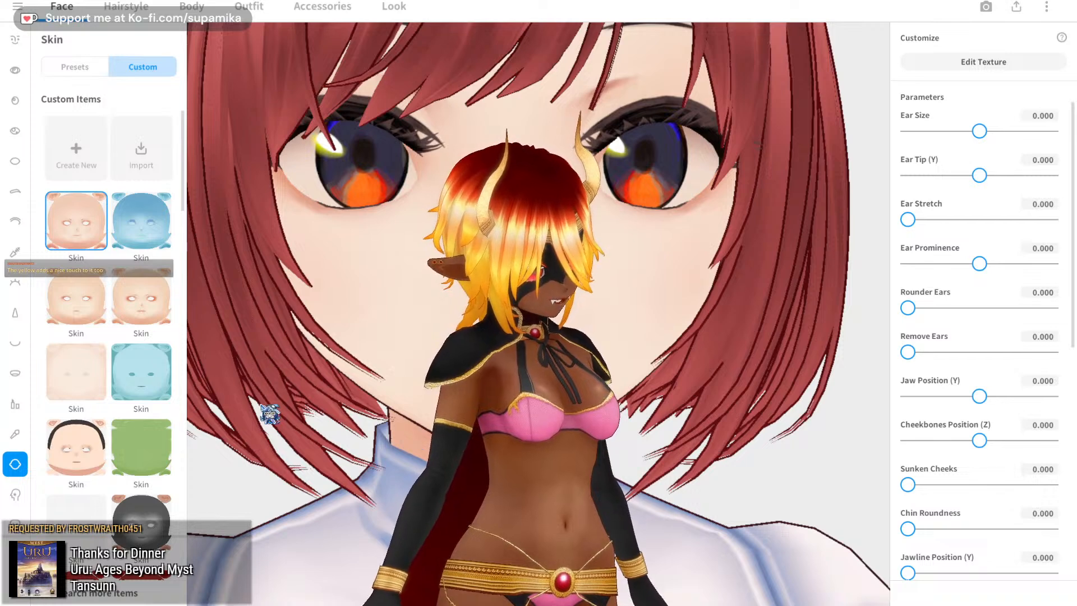
left_click(15, 433)
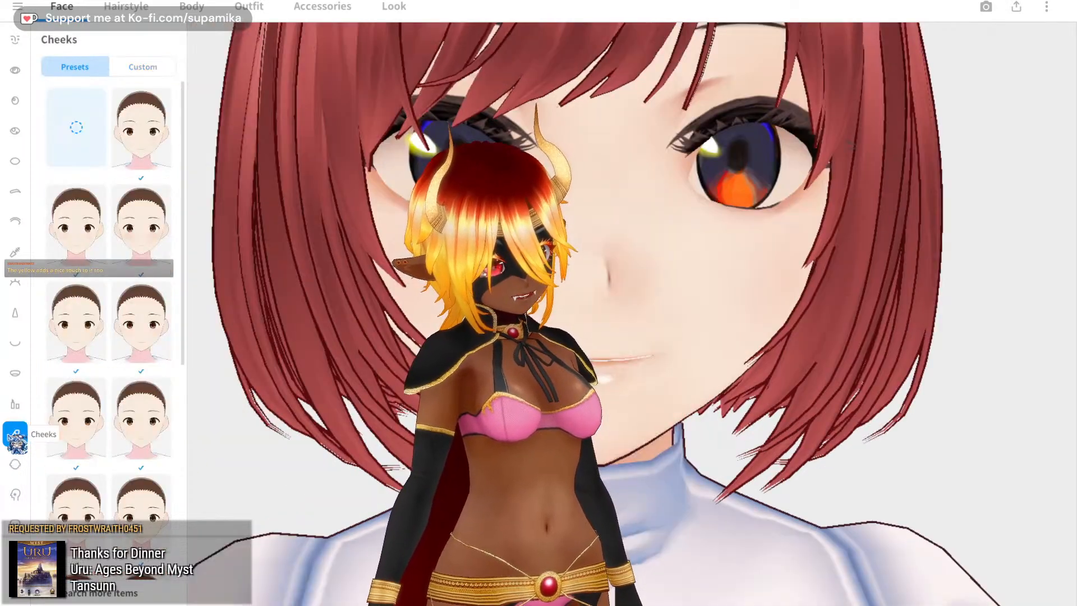
left_click(15, 404)
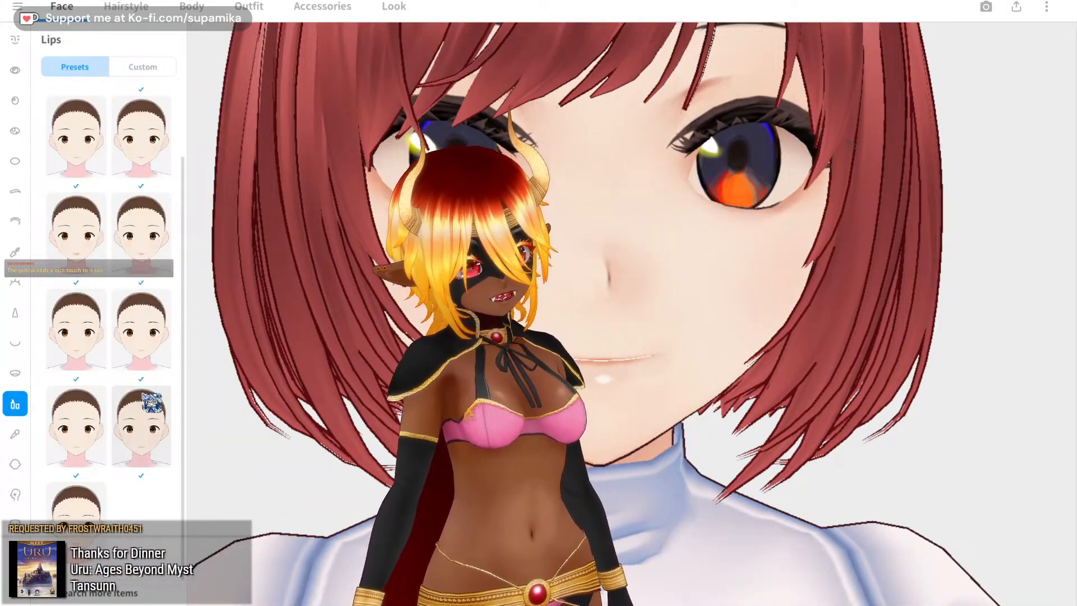
- Apply a lip preset and set the lip color to #E0695F
left_click(141, 329)
left_click(96, 337)
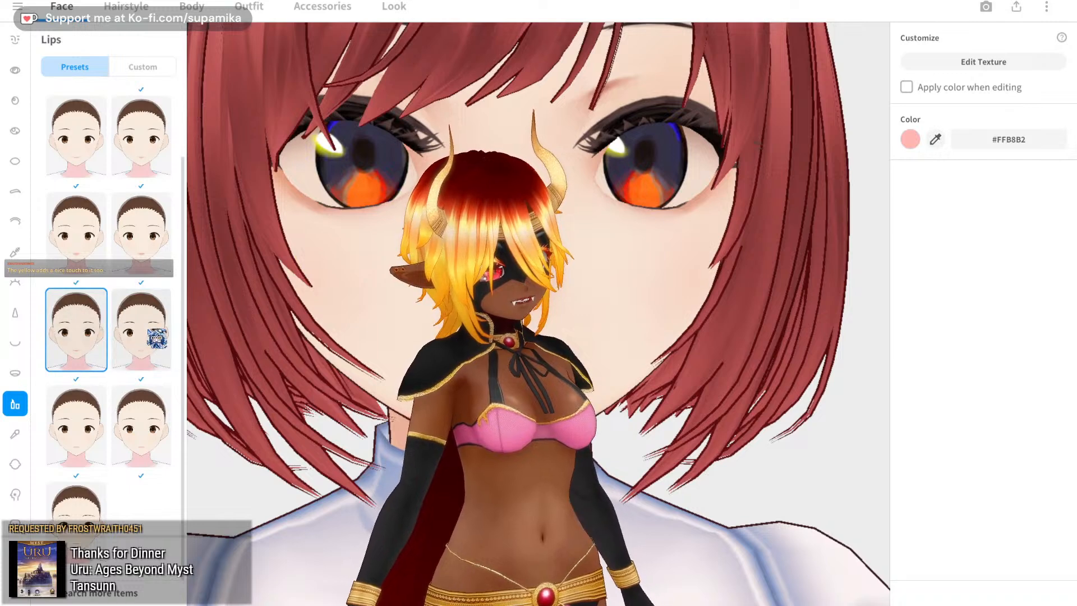
left_click(914, 141)
mouse_move(902, 175)
left_mouse_down()
mouse_move(877, 193)
mouse_move(868, 174)
mouse_move(874, 183)
left_mouse_up()
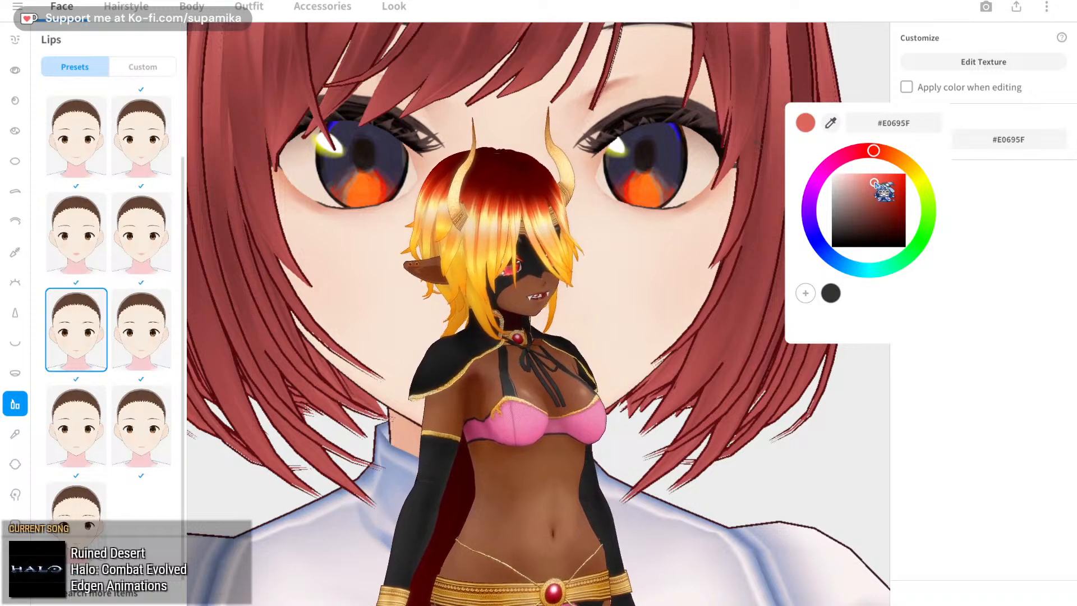
- Try the other lip presets and apply the one with soft, full tinted lips
left_click(76, 437)
left_click(123, 440)
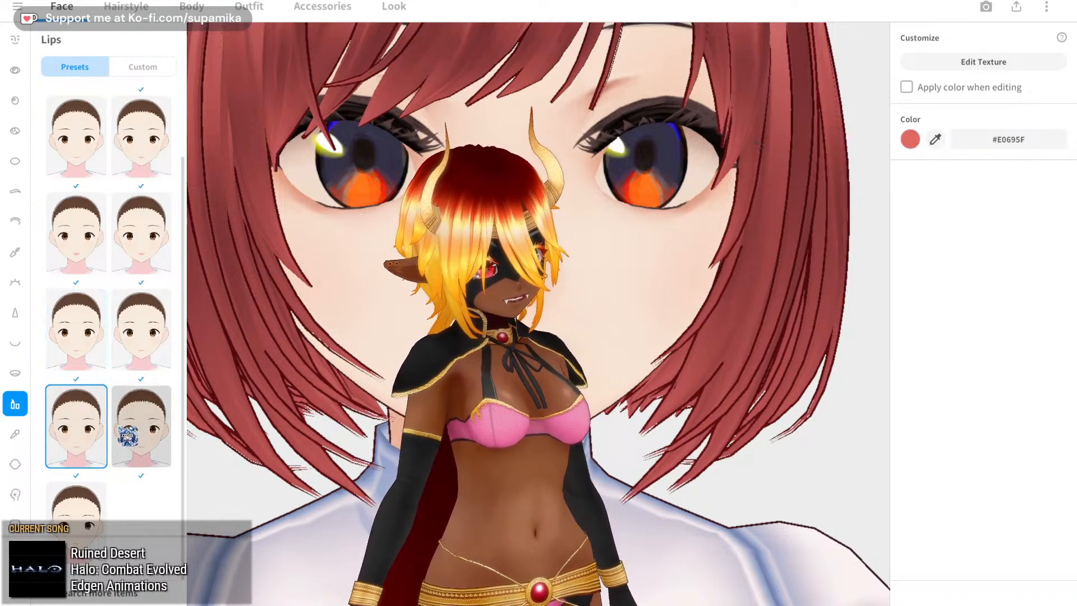
left_click(138, 358)
left_click(140, 247)
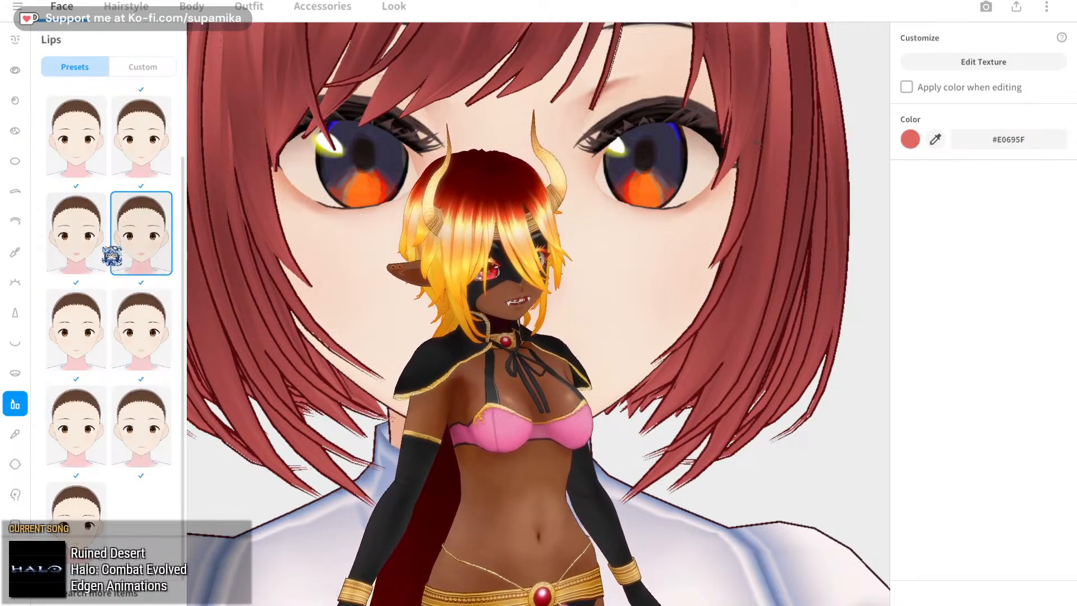
left_click(159, 172)
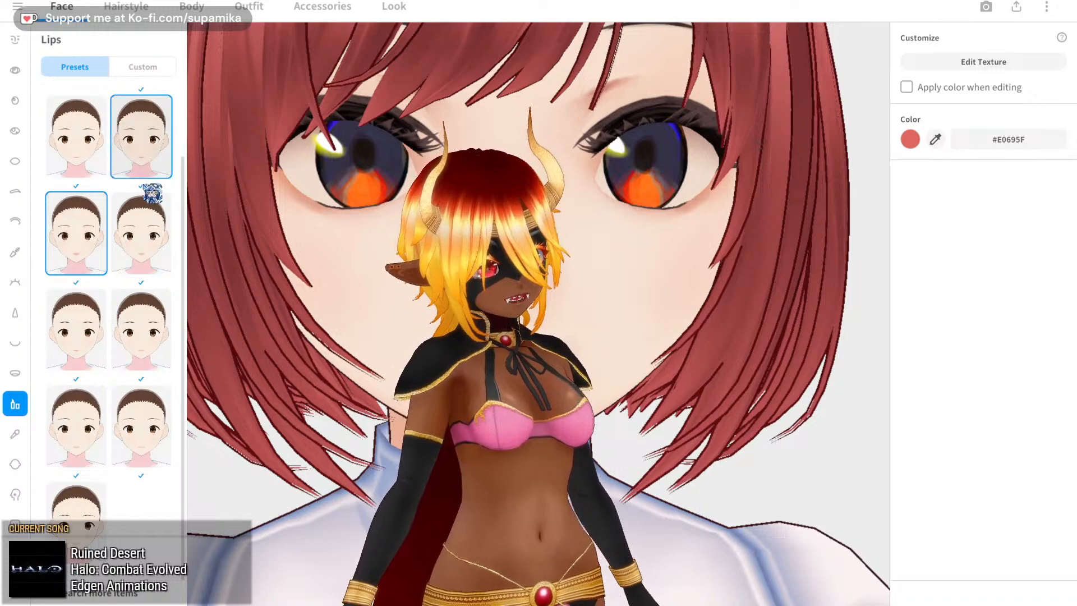
left_click(105, 212)
scroll(308, 245, "down", 5)
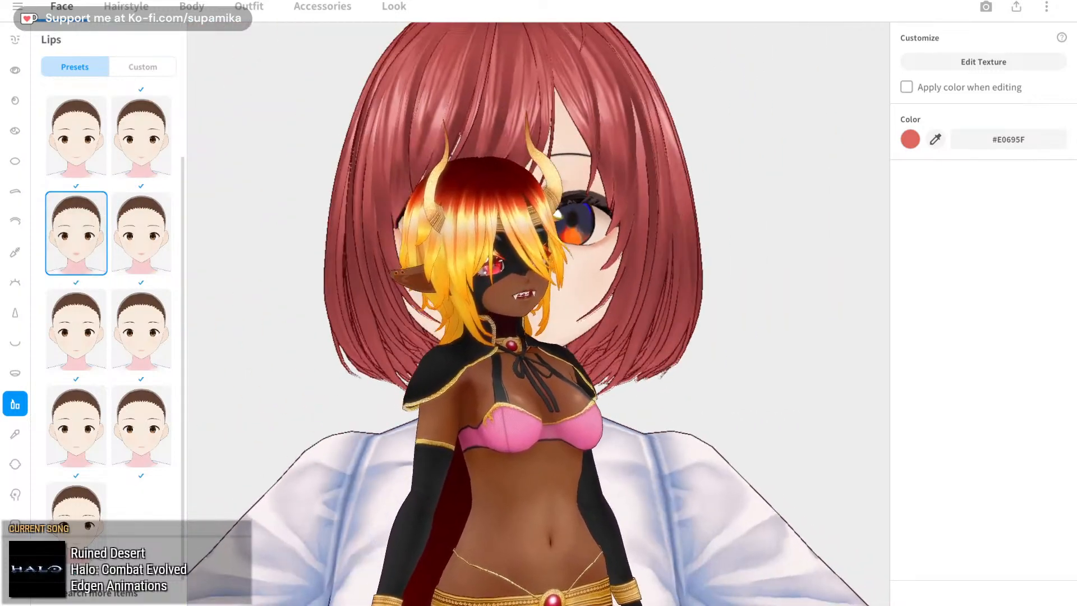
- Reopen the skin texture for editing and hide Layer 2 and Layer 1 to compare the mouth area
left_click(17, 469)
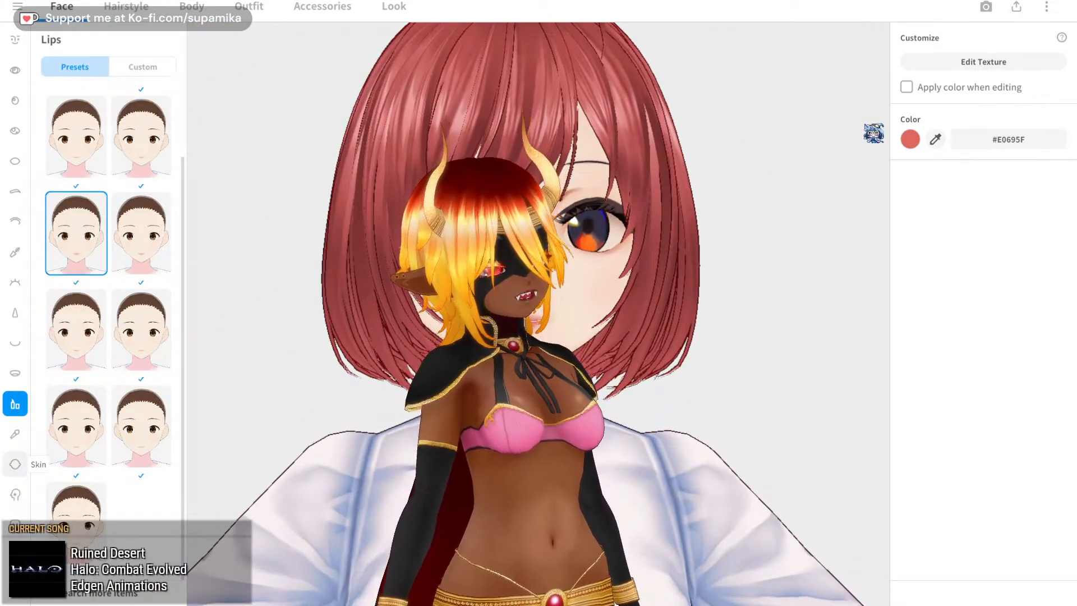
left_click(983, 62)
scroll(275, 309, "up", 8)
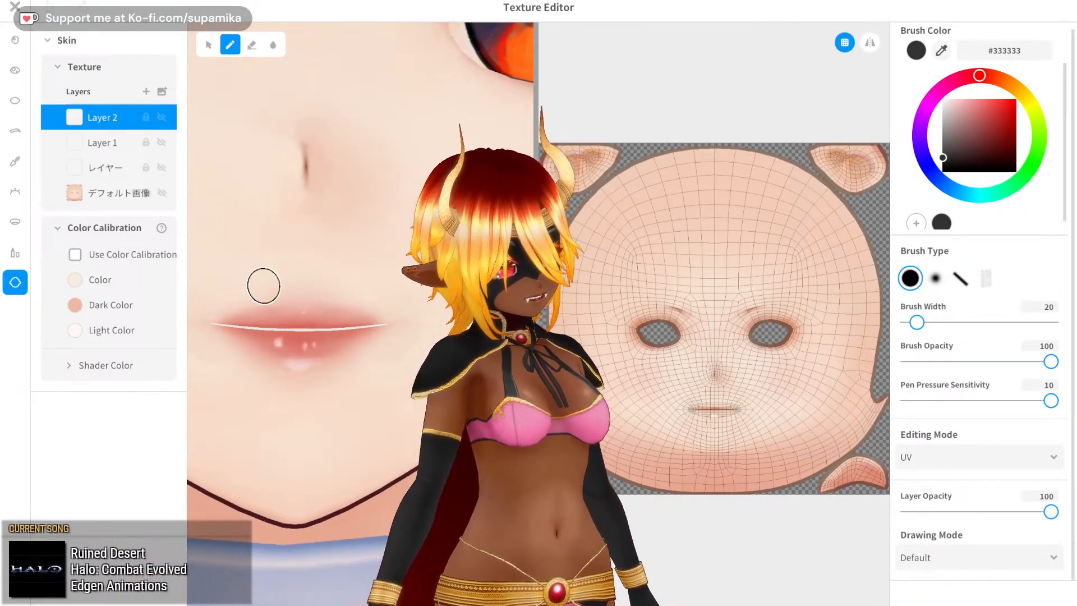
left_click(162, 118)
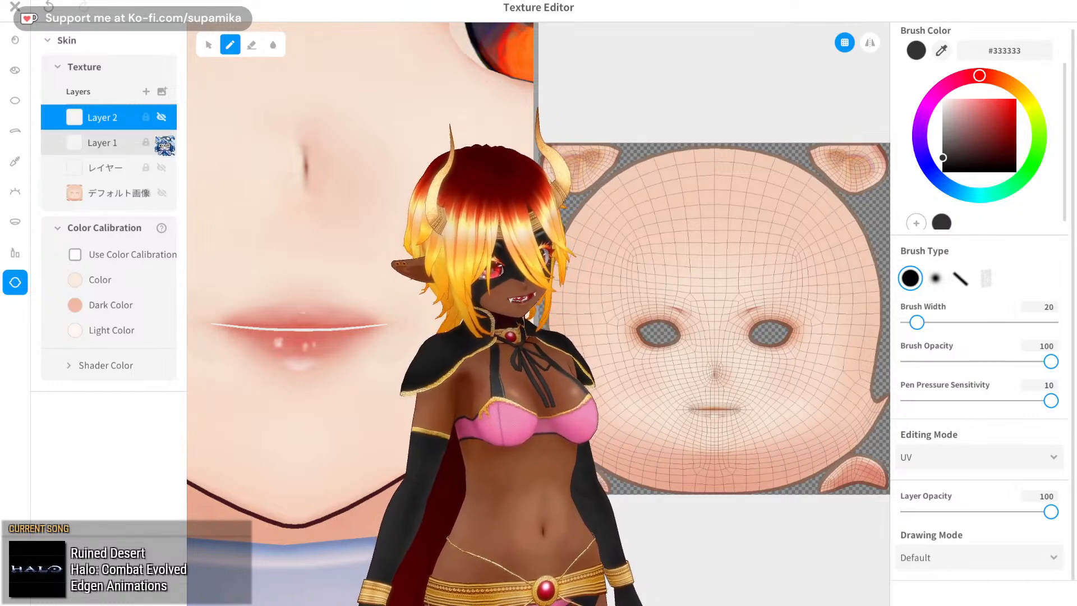
left_click(162, 142)
scroll(305, 262, "down", 5)
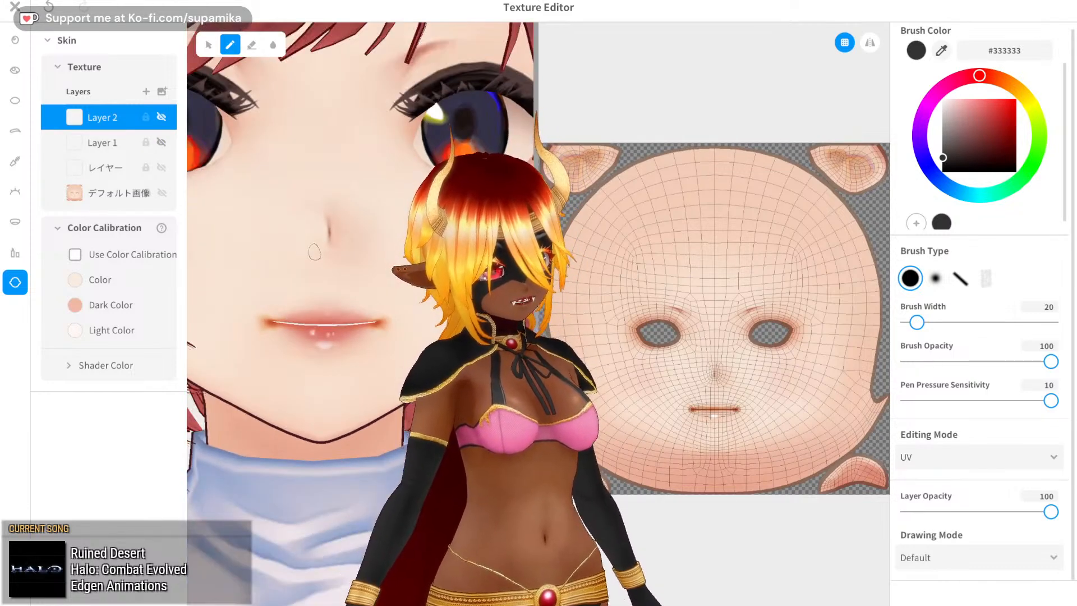
scroll(305, 290, "up", 5)
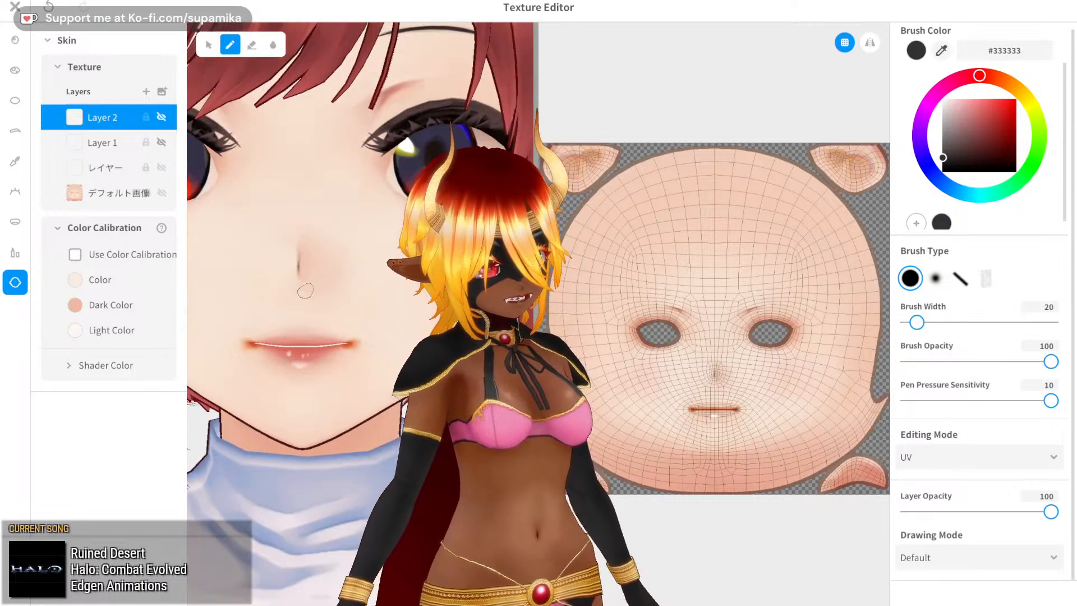
- Delete Layer 2 and Layer 1 from the skin texture and add a fresh empty layer
right_click(125, 116)
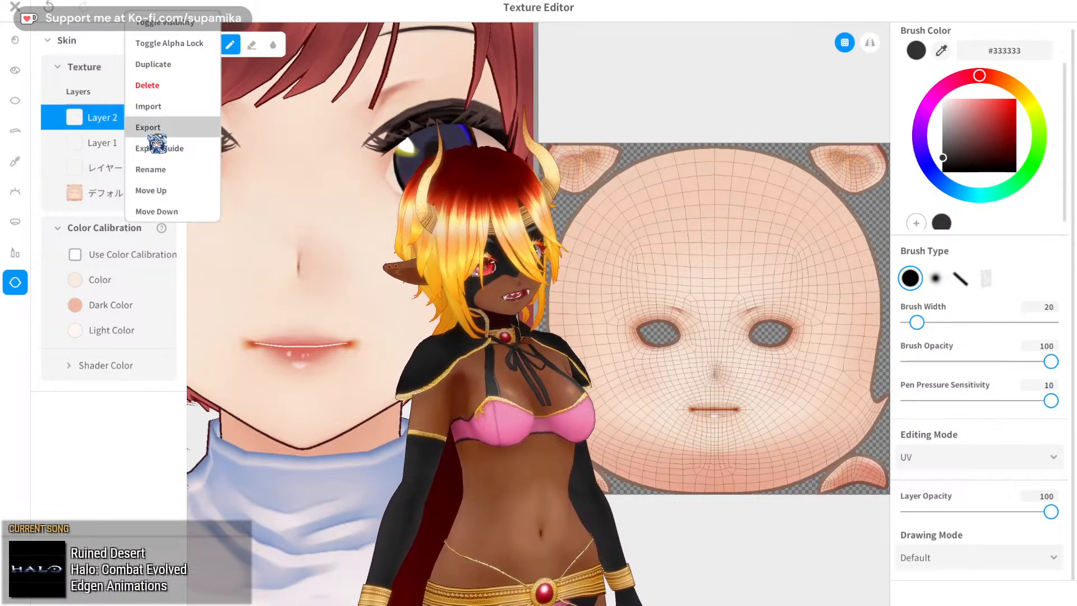
left_click(147, 85)
right_click(104, 129)
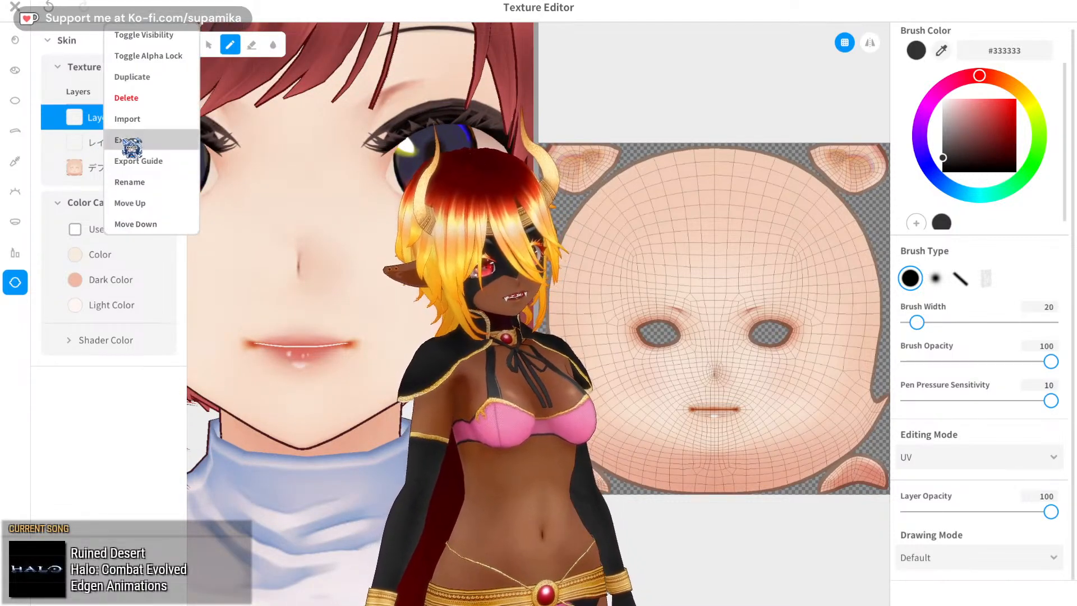
left_click(133, 100)
left_click(146, 91)
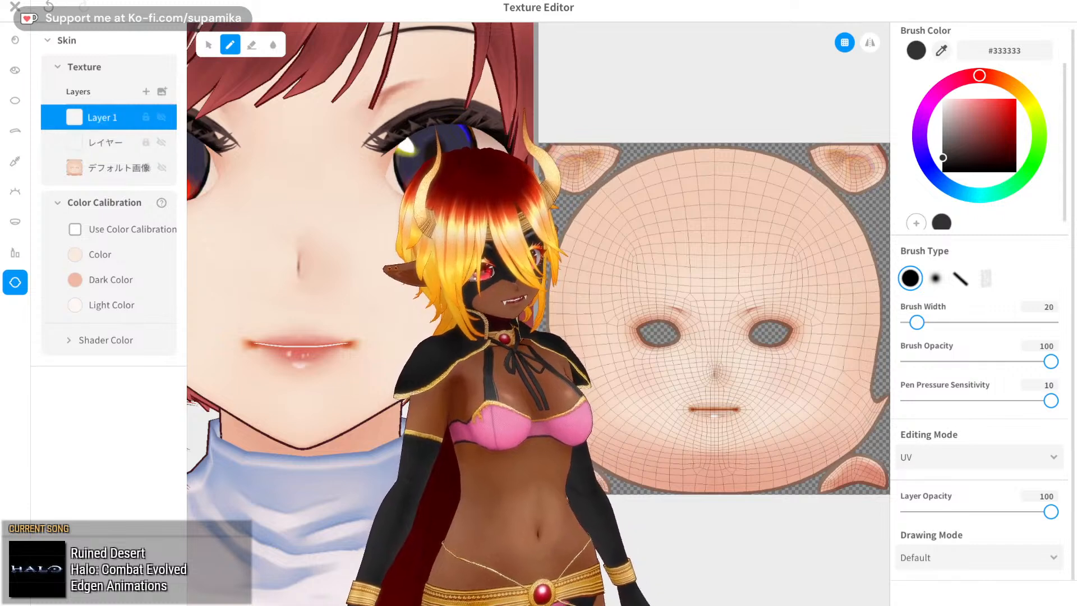
- Soften the dark mouth corners with sampled skin tone #F6E2D1, using the soft brush at width 51 and opacity 5
scroll(337, 280, "up", 2)
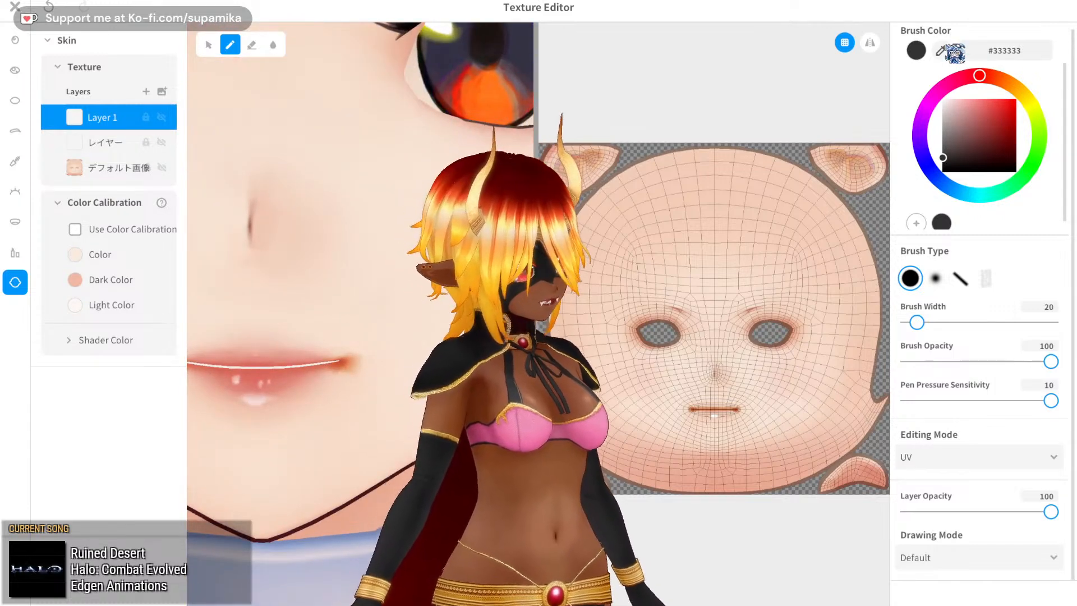
left_click(864, 301)
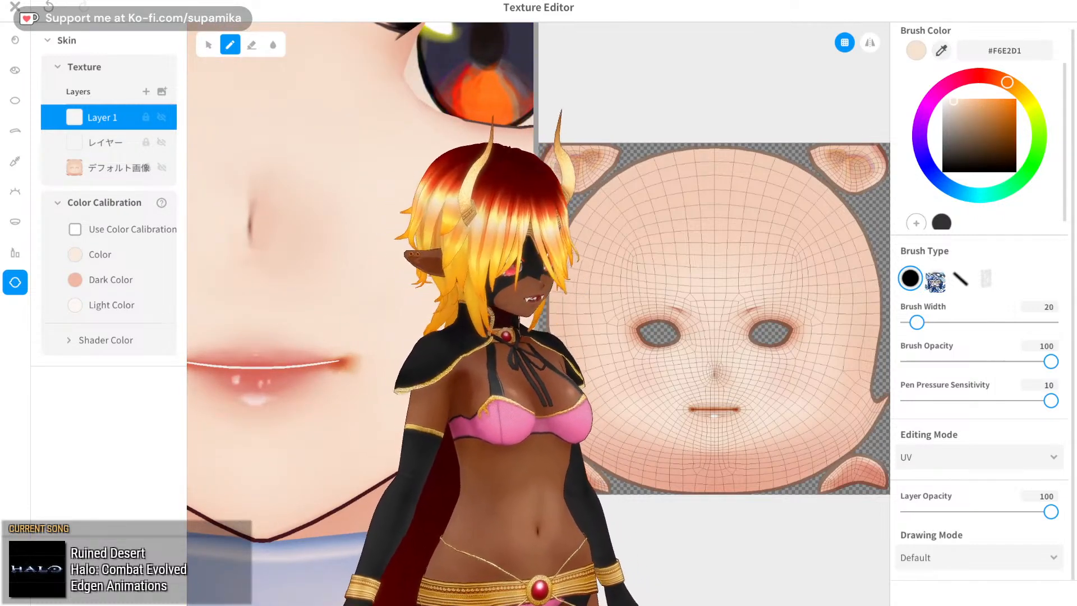
left_click(935, 278)
left_click(915, 361)
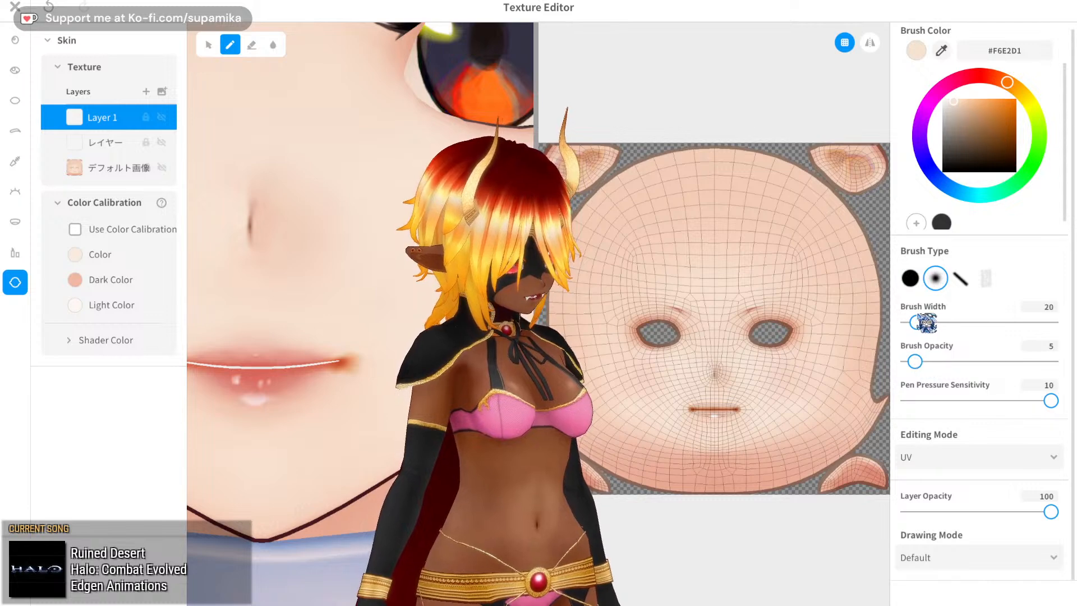
left_click_drag(927, 323, 931, 323)
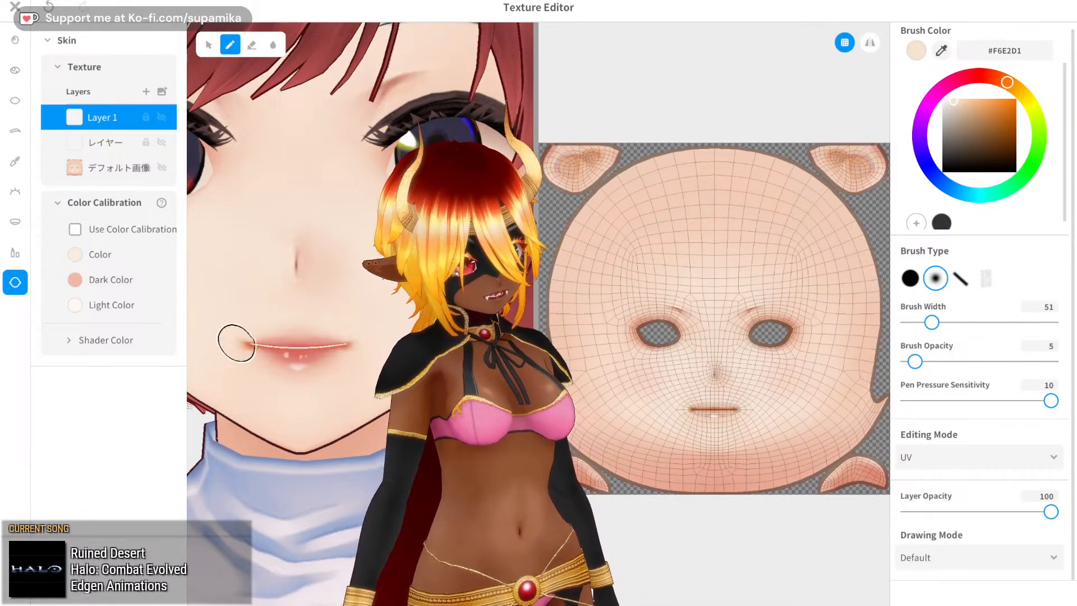
scroll(247, 387, "down", 3)
scroll(258, 431, "down", 5)
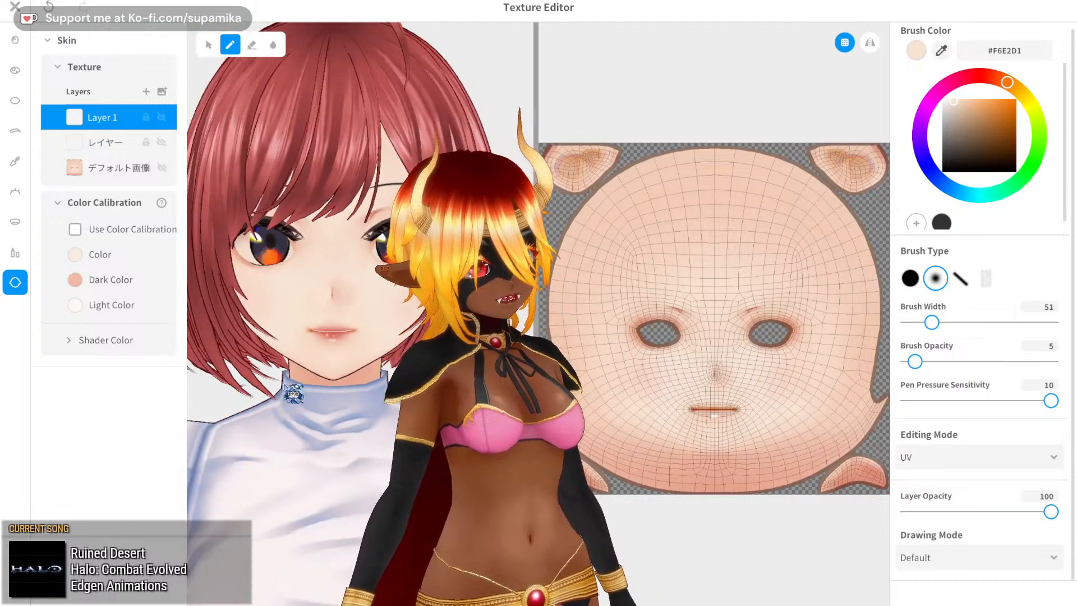
scroll(303, 385, "down", 1)
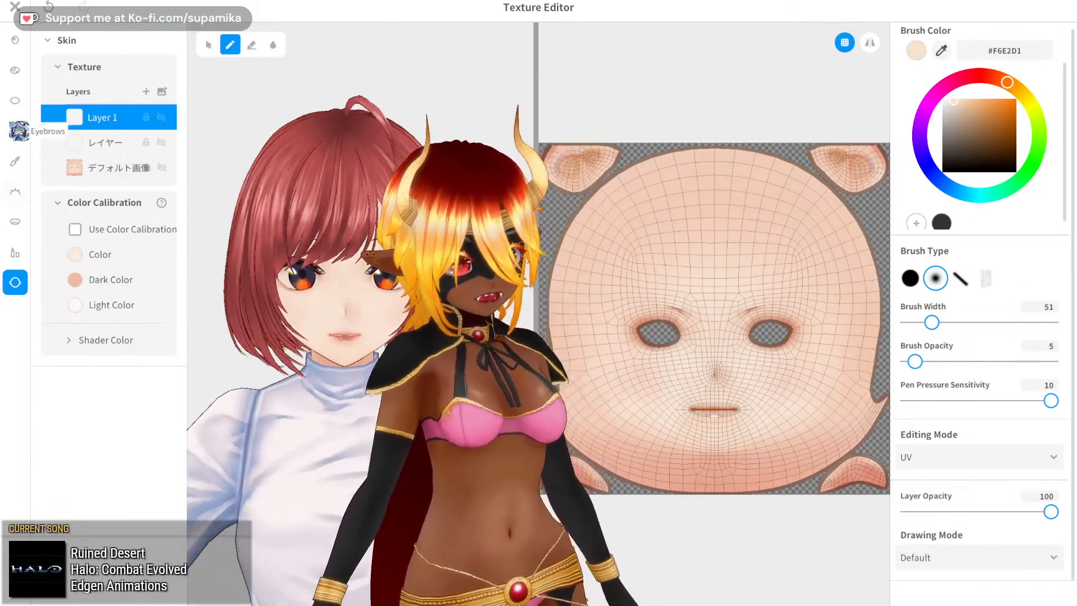
- Open the scleras texture and hide its upper layer
left_click(15, 101)
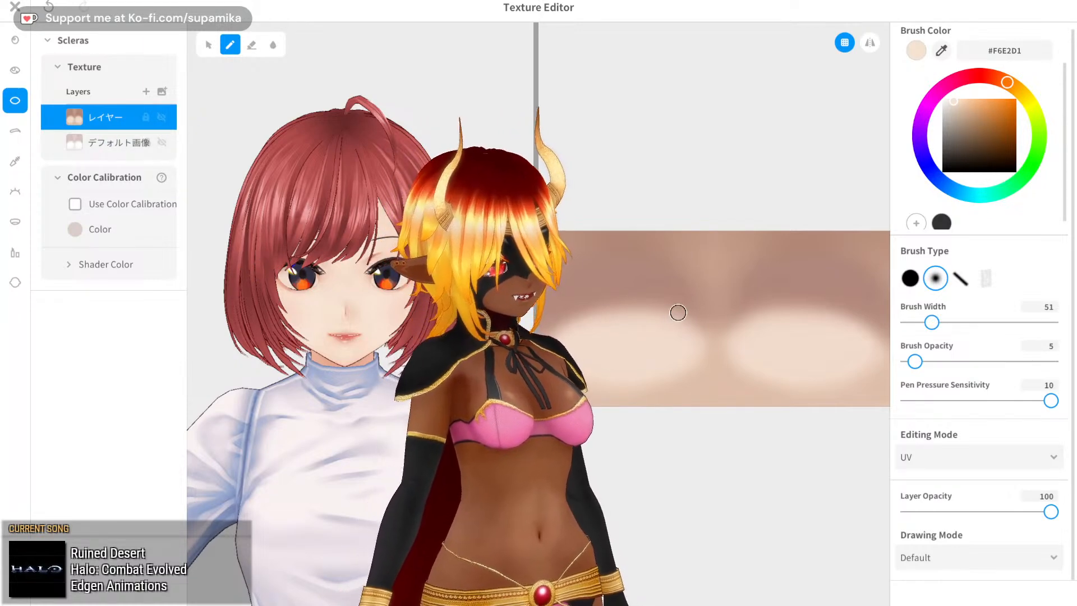
left_click(162, 117)
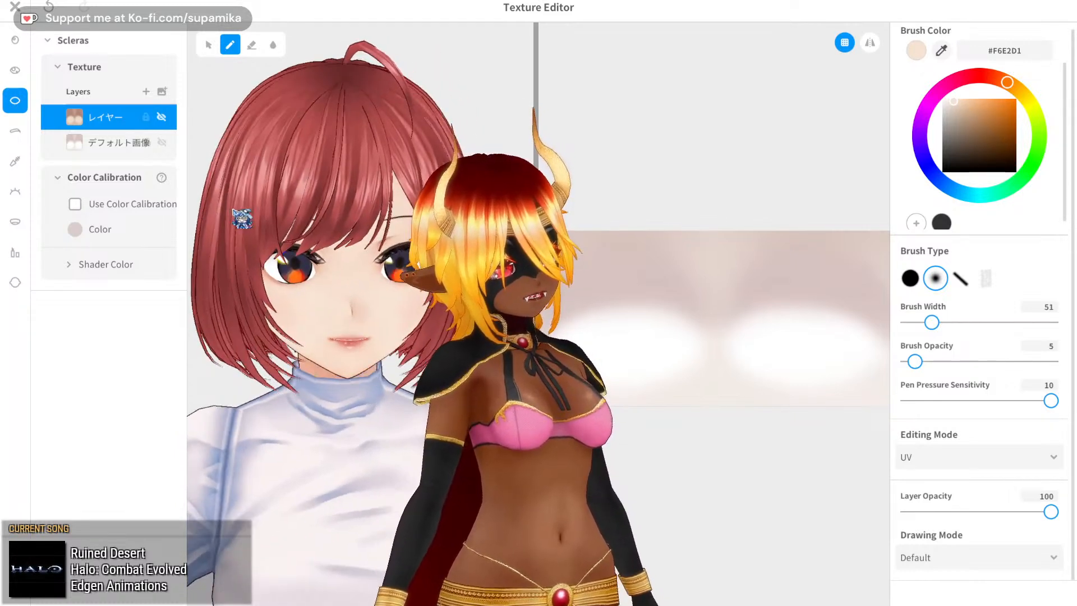
- Close the texture editor and save the edited skin texture as a new custom item
left_click(87, 265)
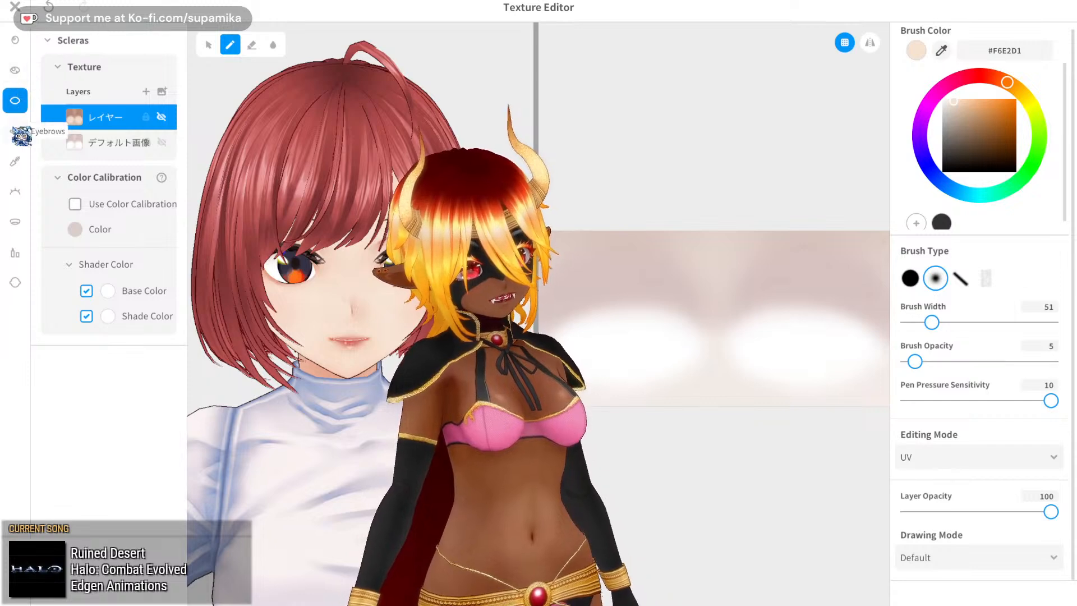
left_click(15, 8)
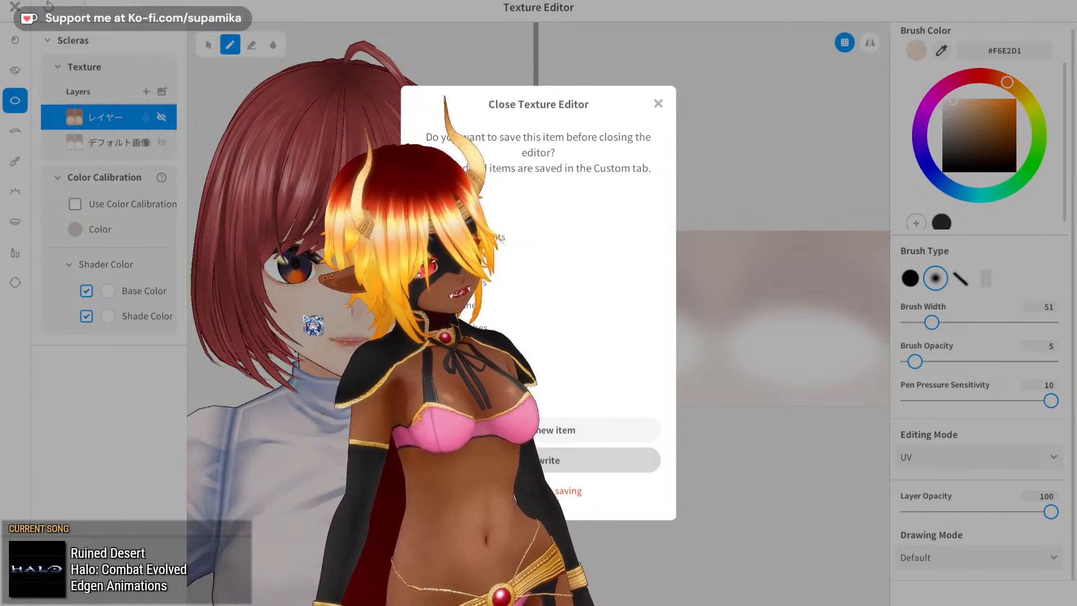
left_click(589, 430)
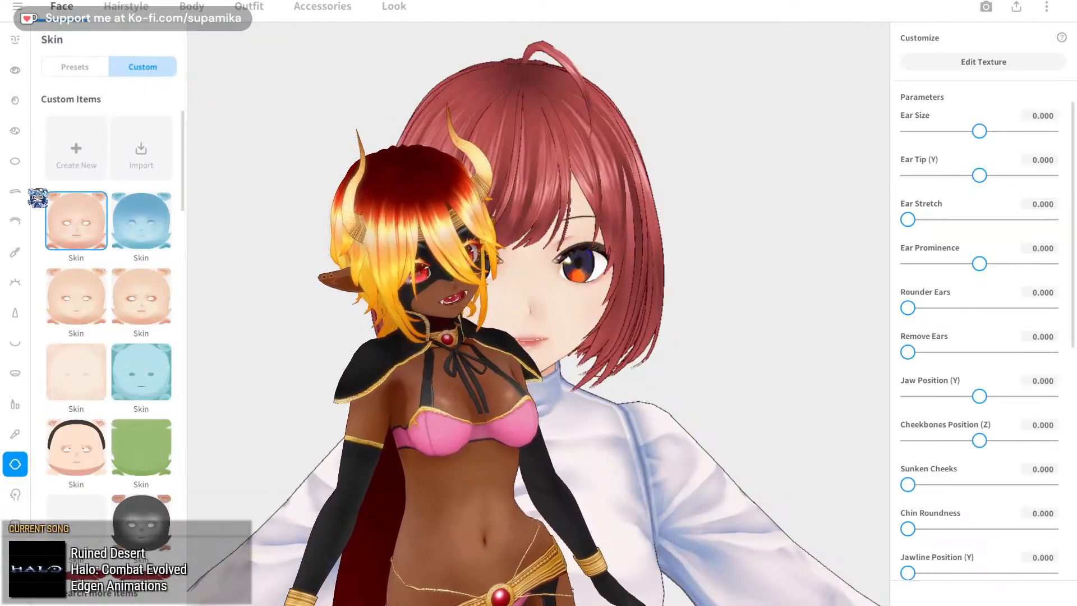
- Replace the custom eyebrows with a darker preset that has Eyebrows Position (Y) at -0.767
left_click(15, 191)
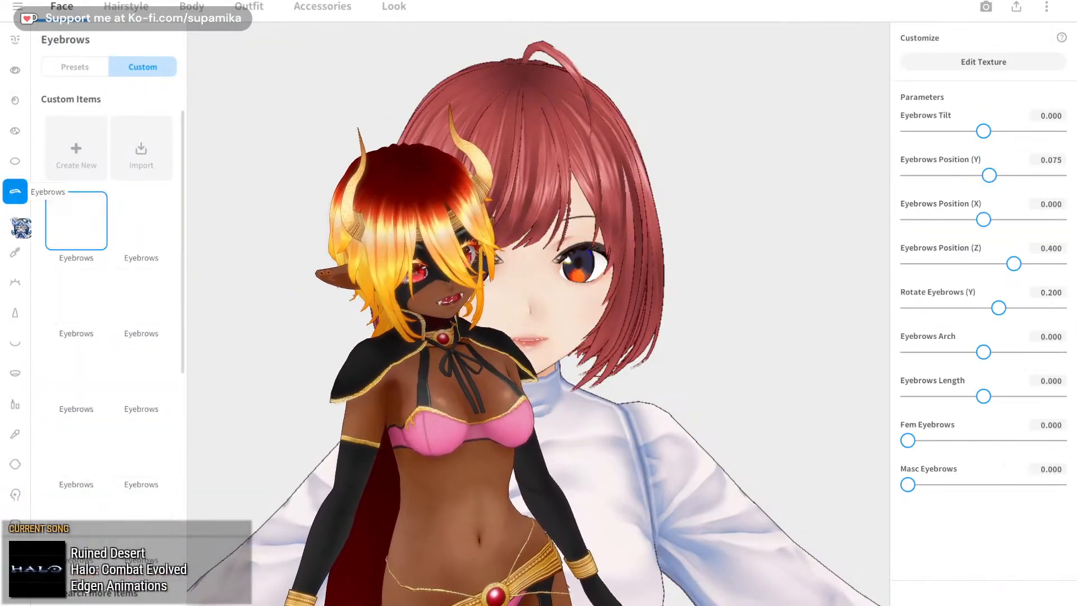
left_click(77, 67)
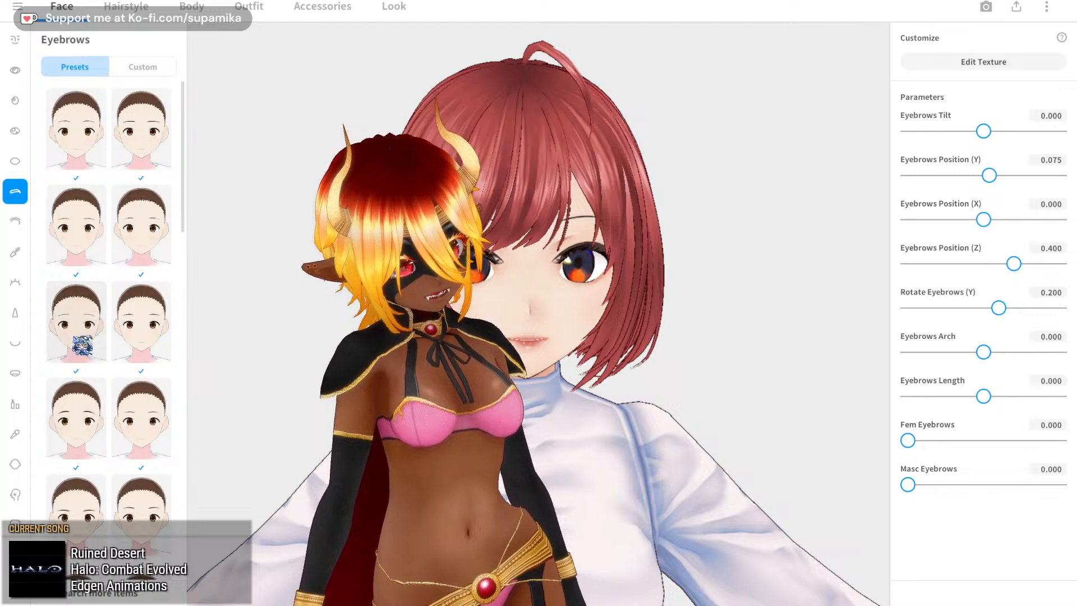
left_click(92, 331)
scroll(100, 399, "down", 1)
left_click(96, 442)
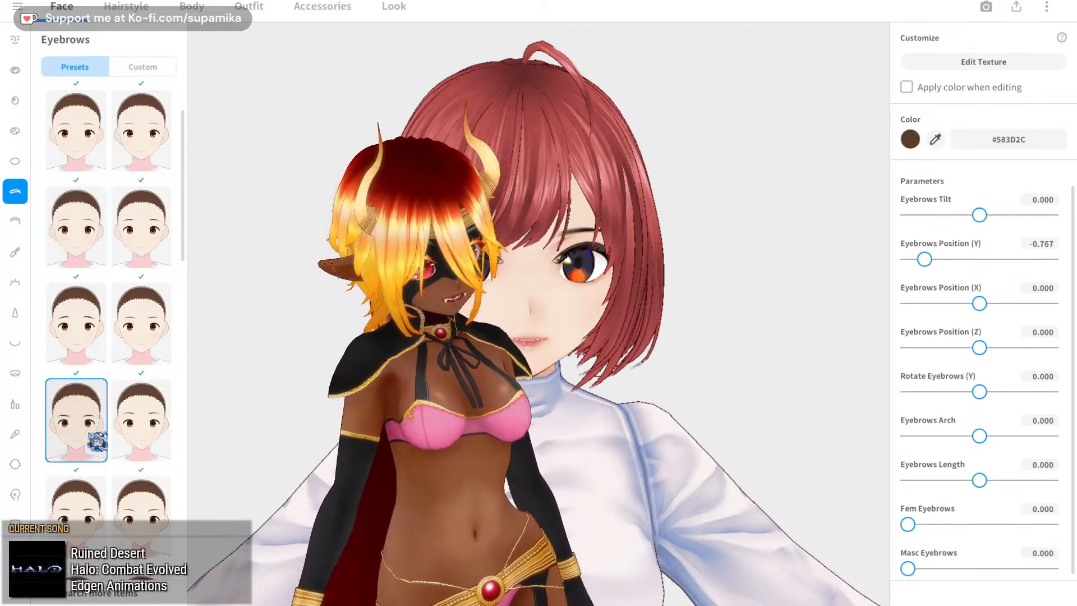
- Recolor the eyebrows with red #8B3B3B sampled from the hair, and brighten it to #FF7070
scroll(303, 386, "up", 2)
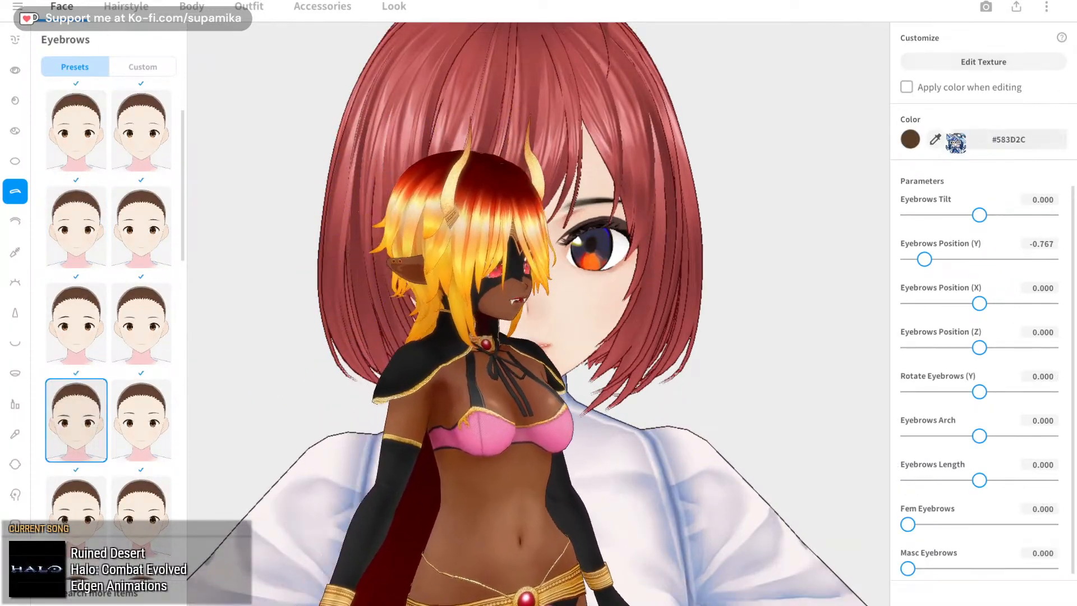
left_click(935, 139)
left_click(559, 183)
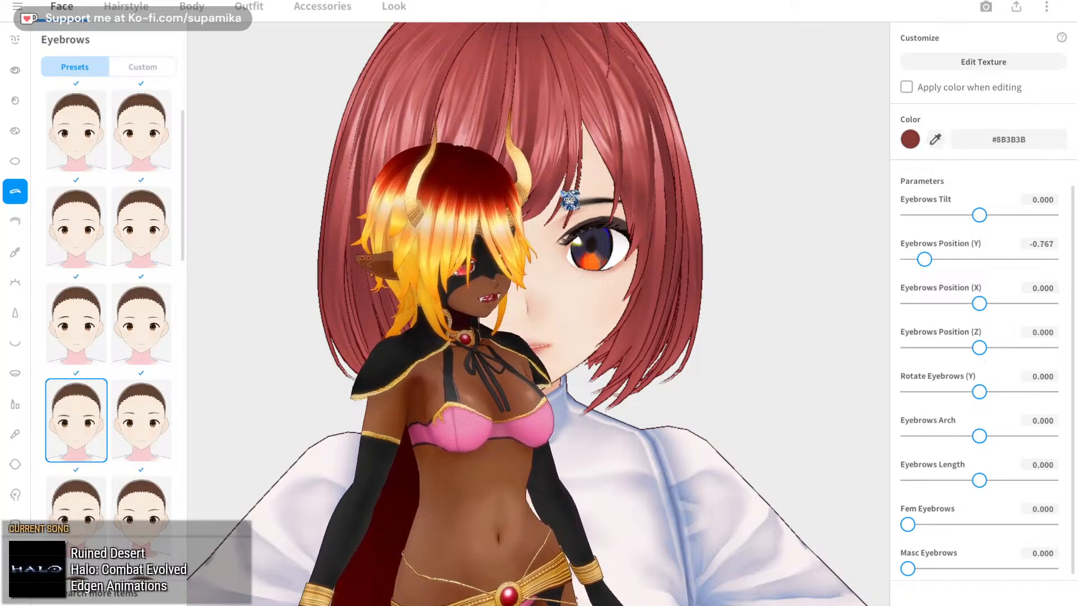
left_click(908, 138)
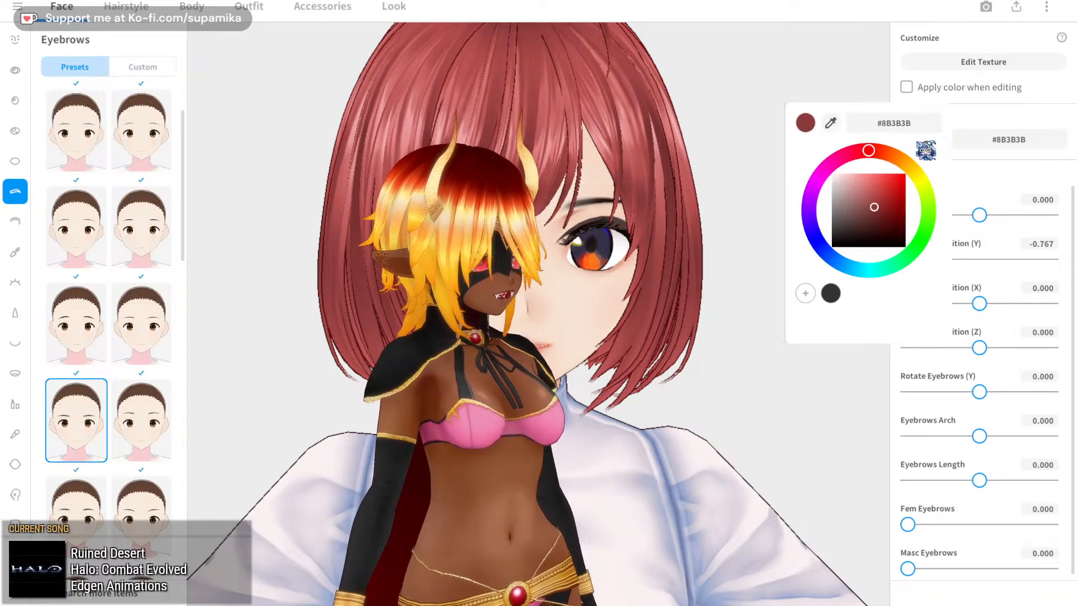
left_click(890, 176)
left_click_drag(890, 177, 876, 174)
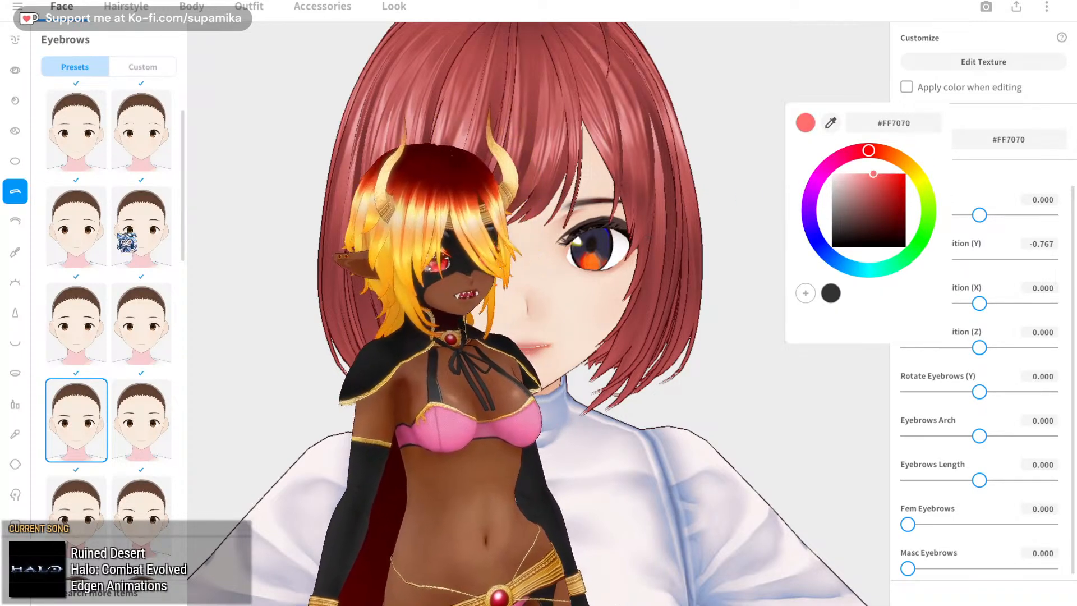
- Try several other eyebrow presets on the face to compare their shape and height
left_click(124, 237)
left_click(125, 235)
left_click(126, 399)
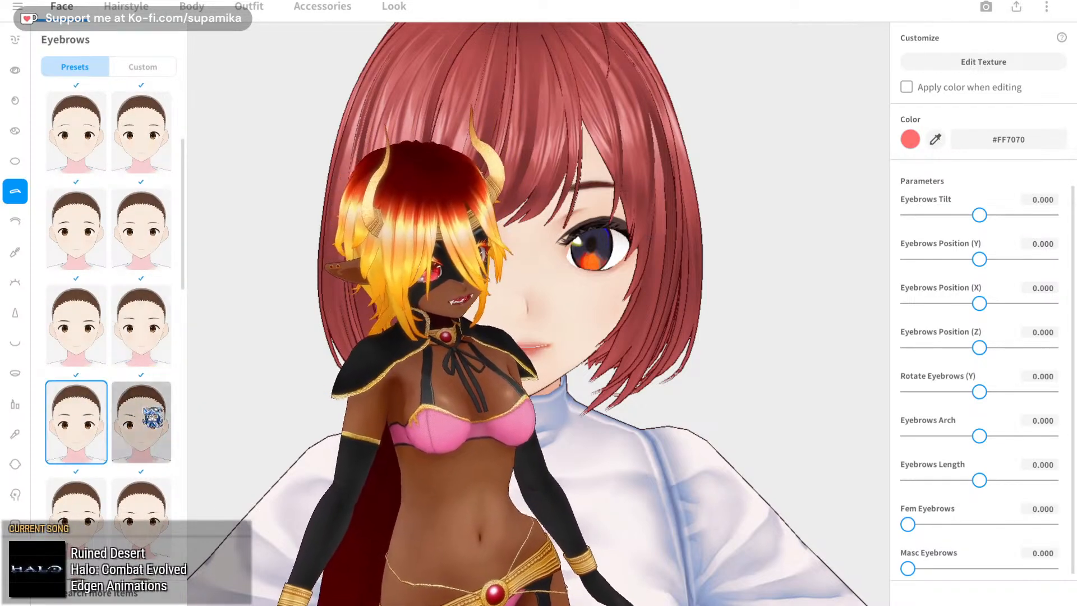
left_click(150, 422)
left_click(98, 413)
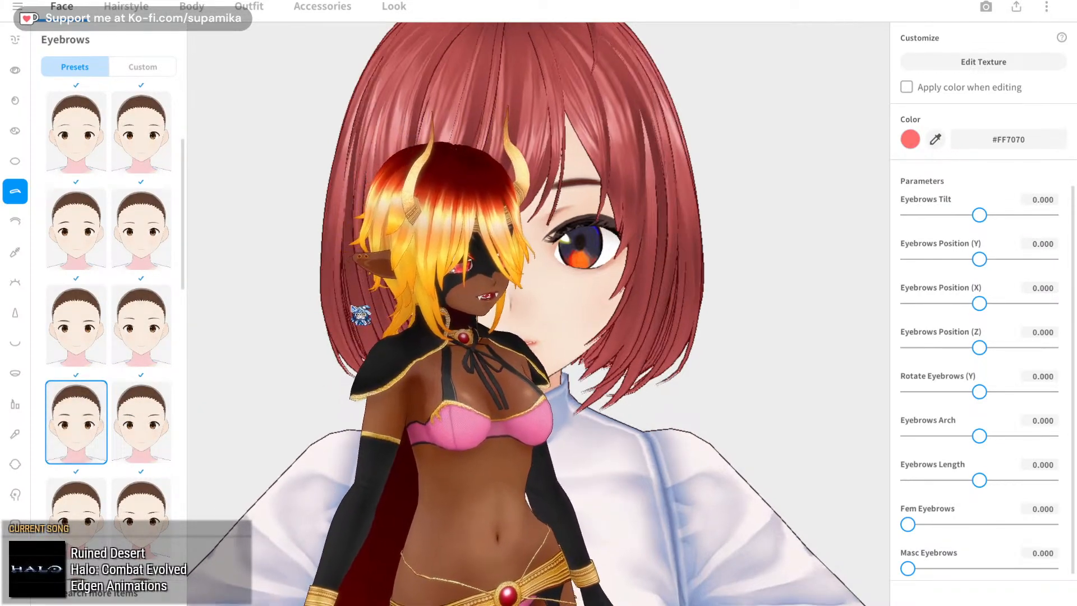
scroll(354, 318, "down", 3)
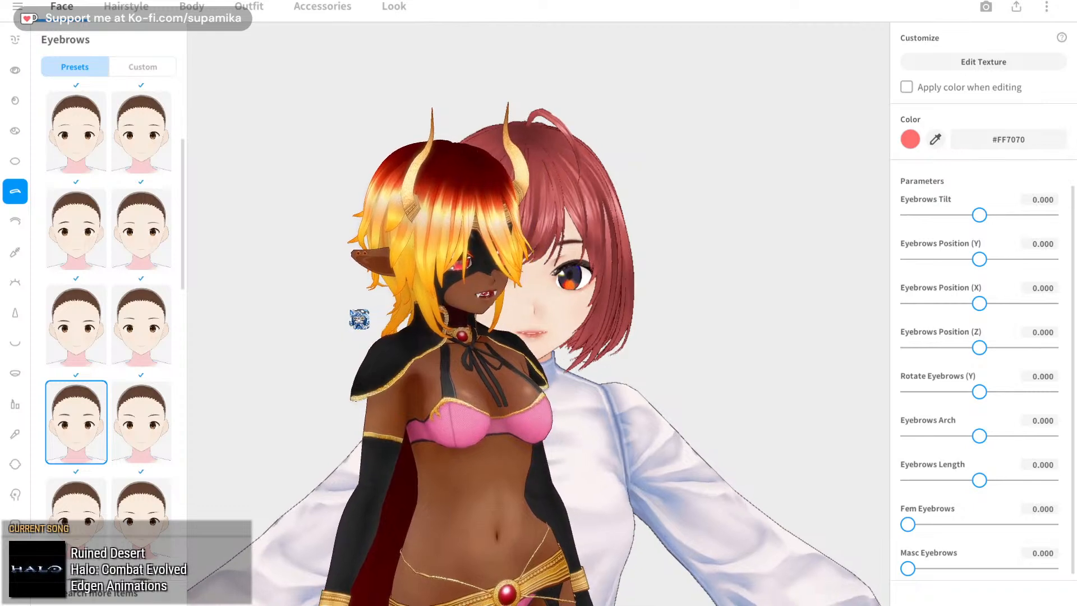
left_click(74, 340)
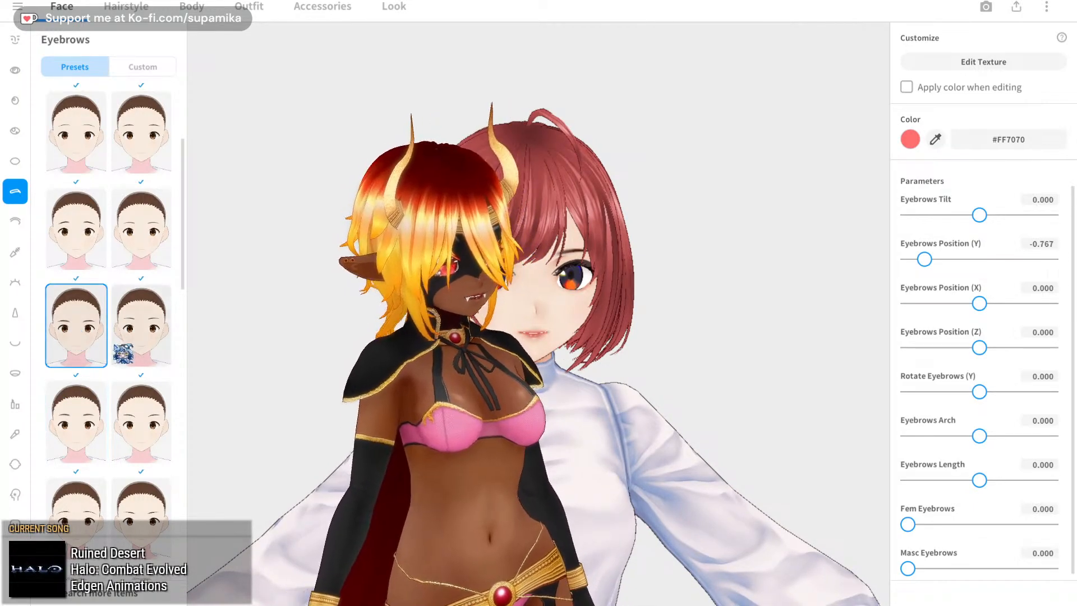
left_click(76, 502)
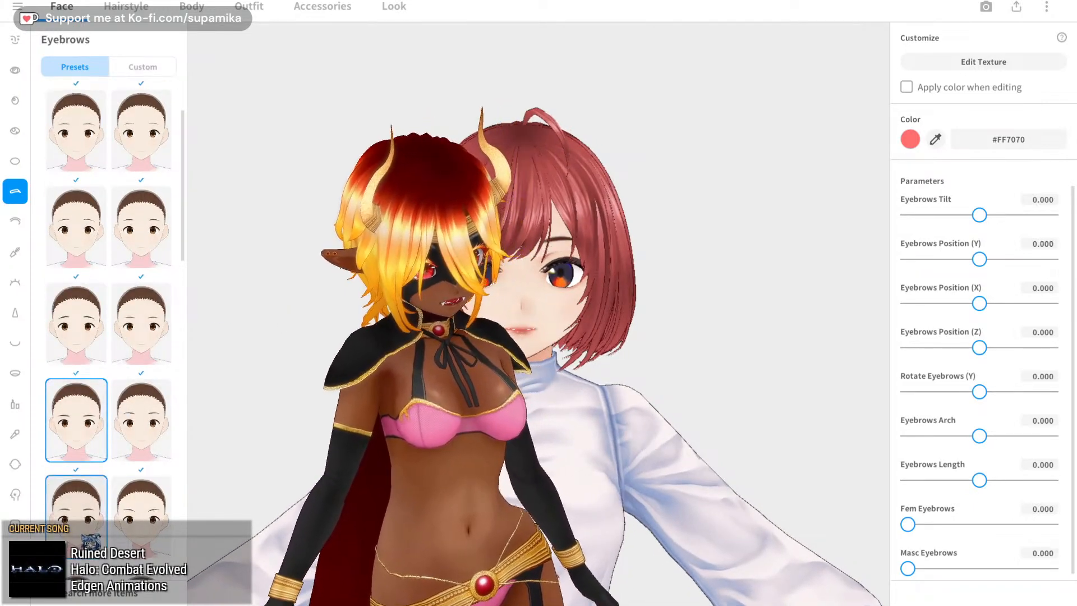
- Adjust the eyebrow color to the slightly deeper red #F65B5B
scroll(228, 464, "up", 3)
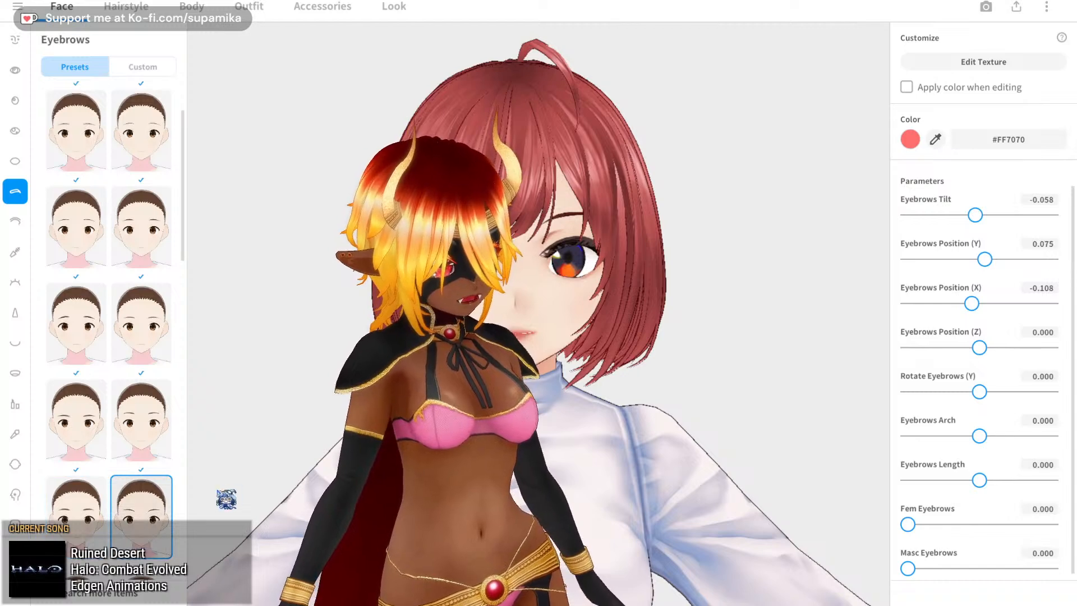
scroll(295, 458, "up", 3)
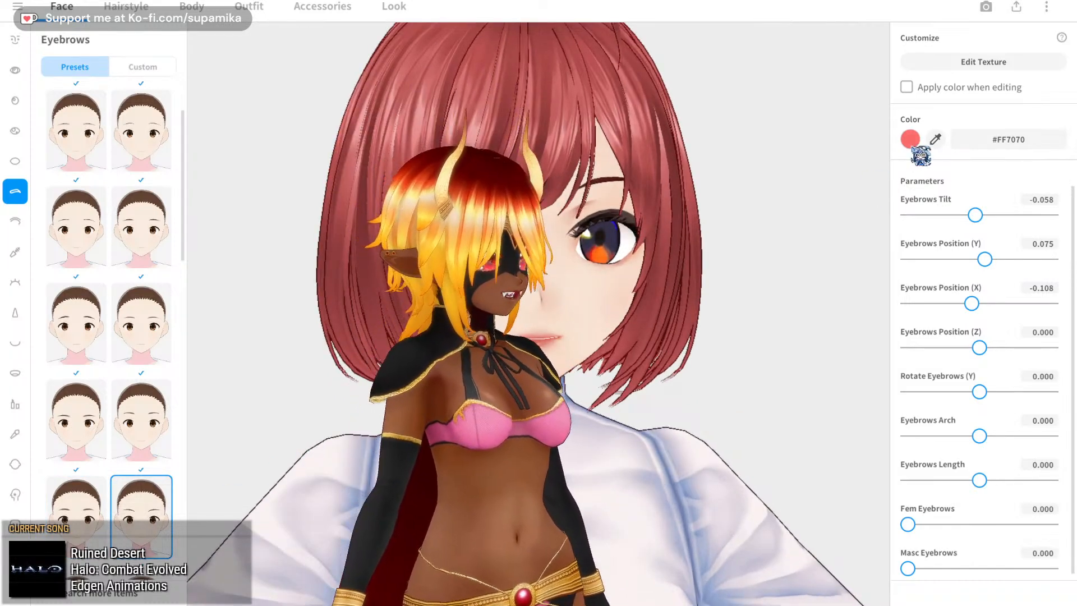
left_click(909, 139)
mouse_move(891, 238)
left_mouse_down()
mouse_move(899, 178)
mouse_move(883, 185)
mouse_move(866, 161)
mouse_move(900, 175)
mouse_move(888, 183)
left_mouse_up()
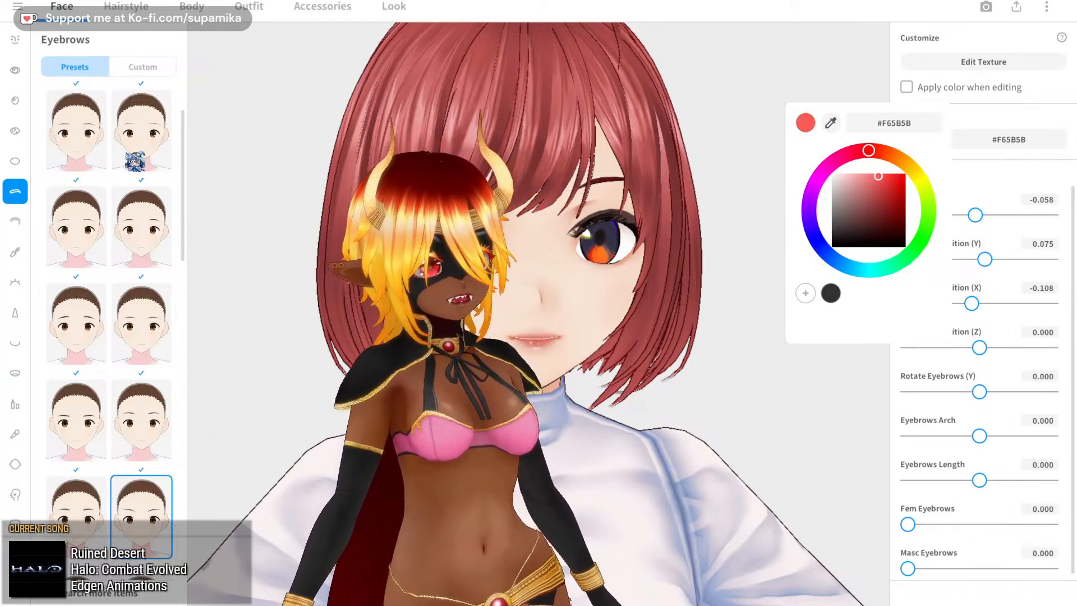
- Compare neighboring eyebrow presets and apply the one with Eyebrows Tilt 0.175 and Position (Y) -0.175
left_click(112, 147)
left_click(96, 149)
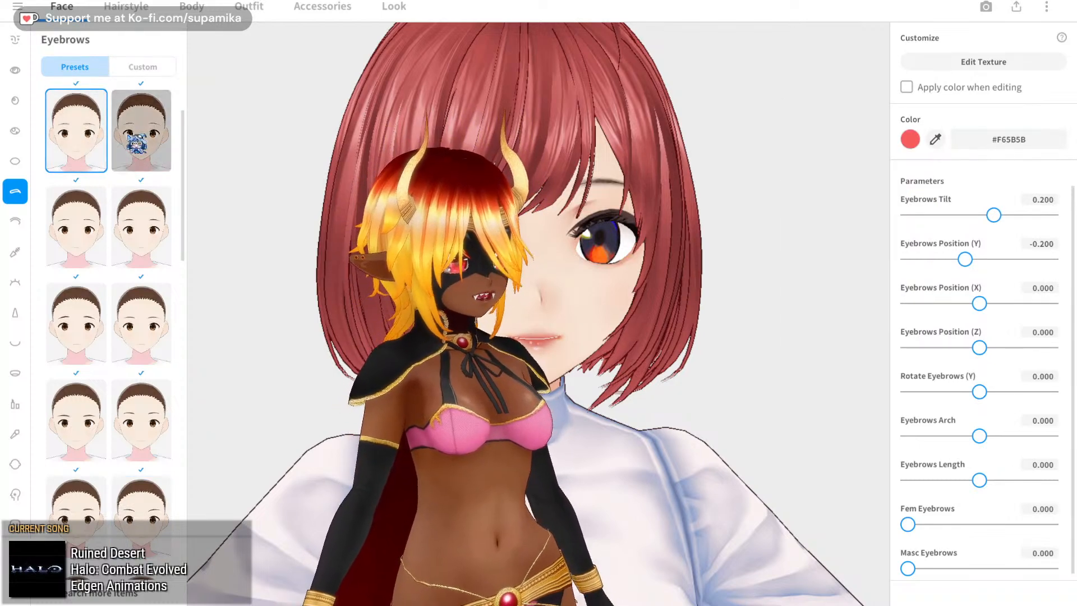
left_click(136, 144)
scroll(136, 144, "up", 1)
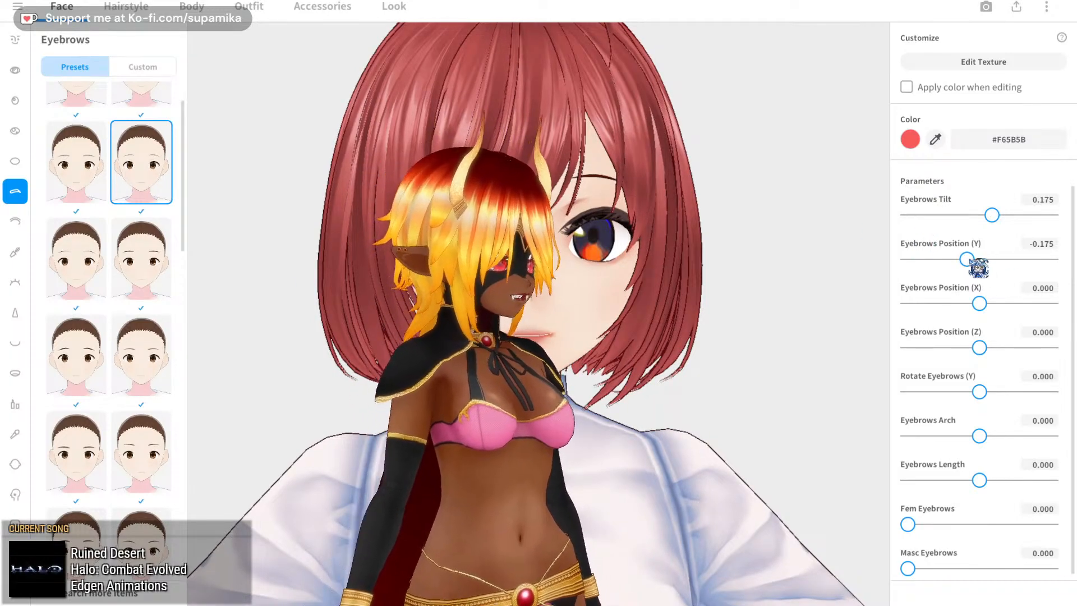
- Set Eyebrows Arch to 0.394 and Rotate Eyebrows (Y) to 0.012
scroll(978, 337, "down", 1)
left_click_drag(980, 429, 1016, 425)
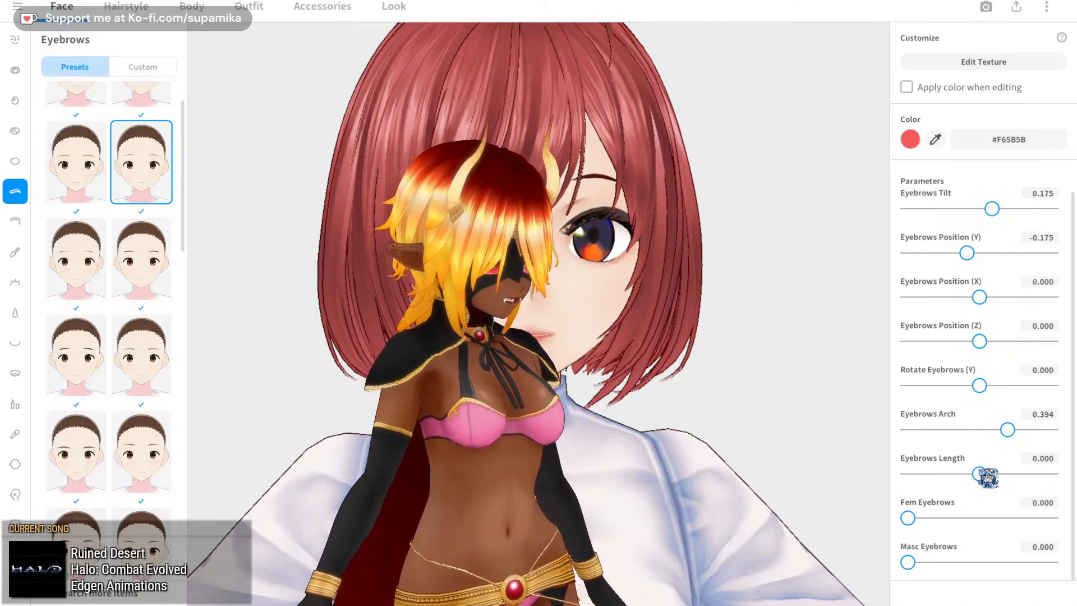
mouse_move(979, 386)
left_mouse_down()
mouse_move(1002, 387)
mouse_move(964, 387)
mouse_move(988, 386)
left_mouse_up()
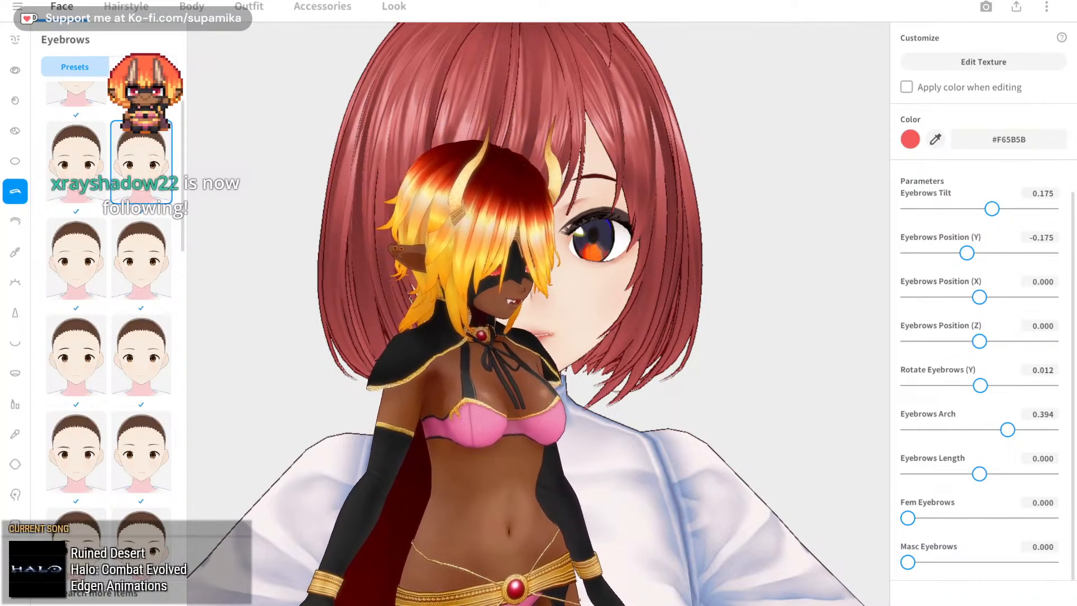
- Set Eyebrows Position (Z) to 0.200, checking how the eyebrows sit on the face from the front and both sides
scroll(699, 346, "up", 5)
left_click_drag(559, 199, 624, 214)
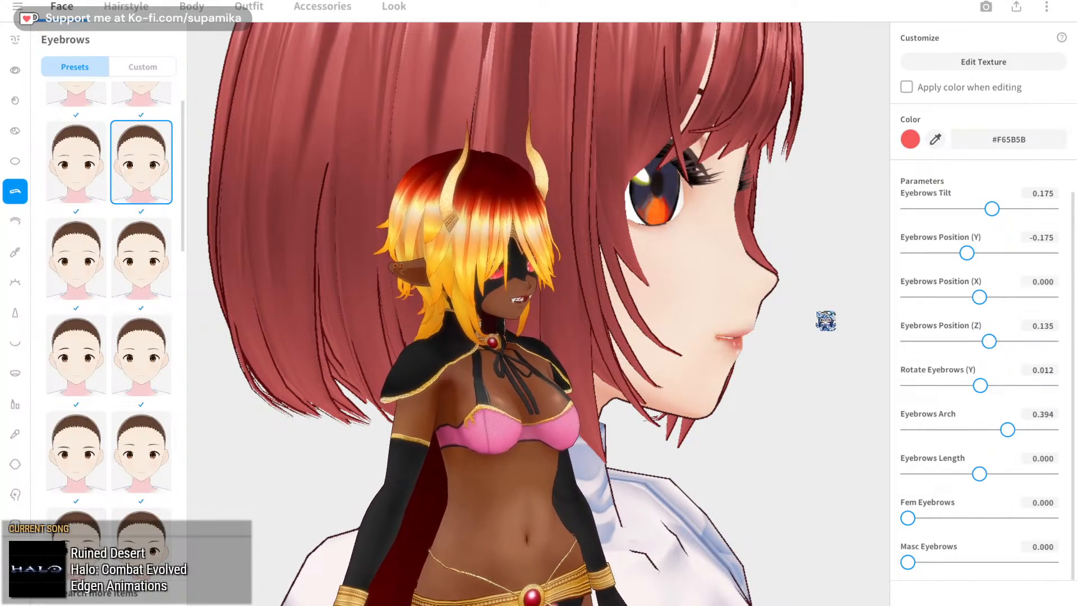
left_click_drag(824, 321, 546, 197)
middle_click_drag(538, 188, 541, 217)
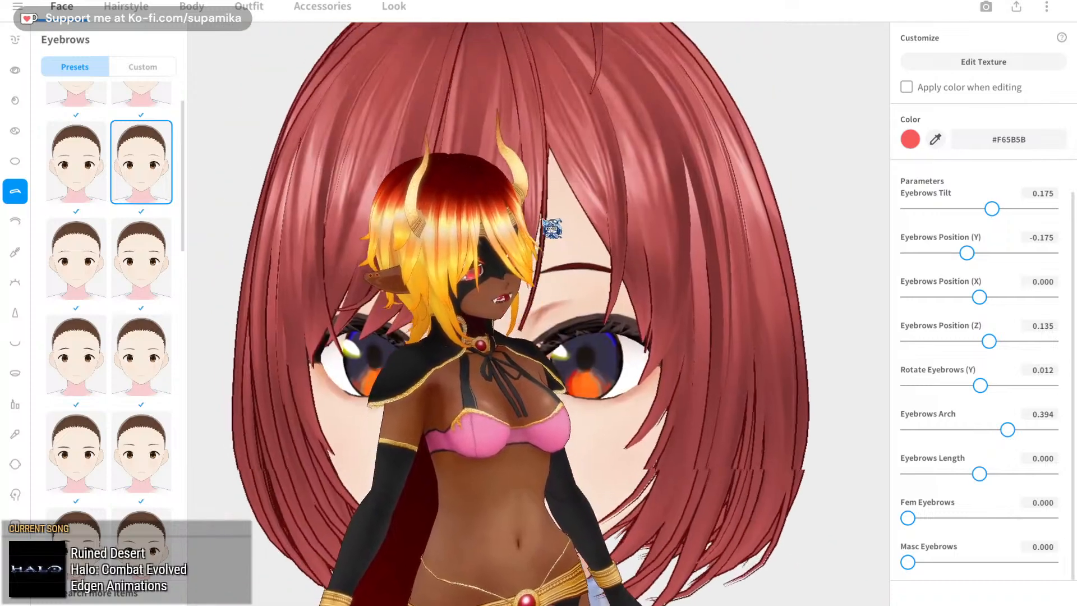
scroll(552, 233, "up", 1)
right_click_drag(559, 238, 521, 226)
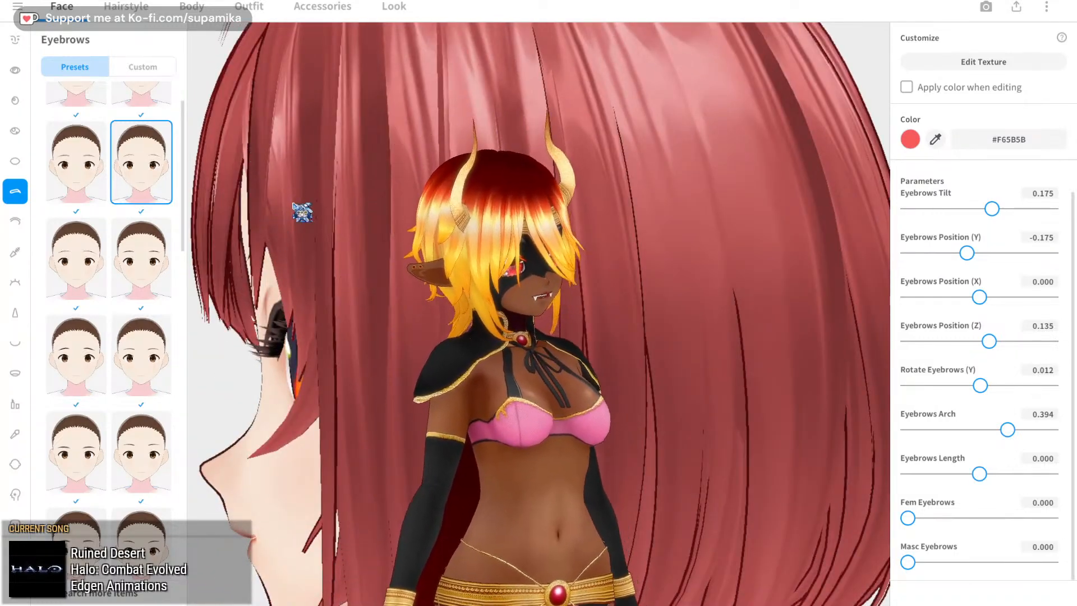
left_click_drag(302, 212, 376, 212)
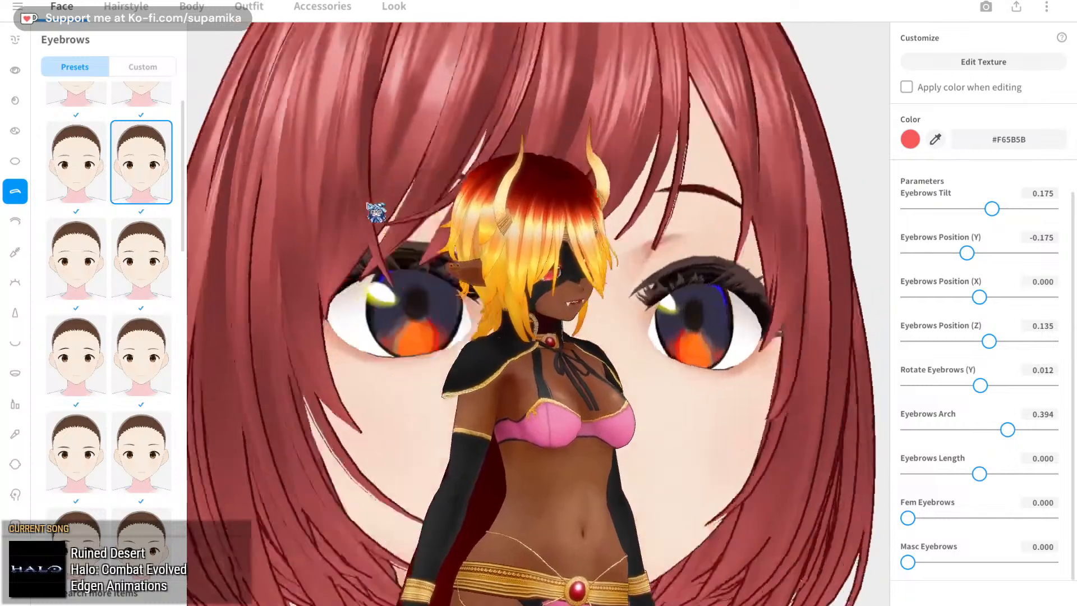
scroll(368, 241, "down", 2)
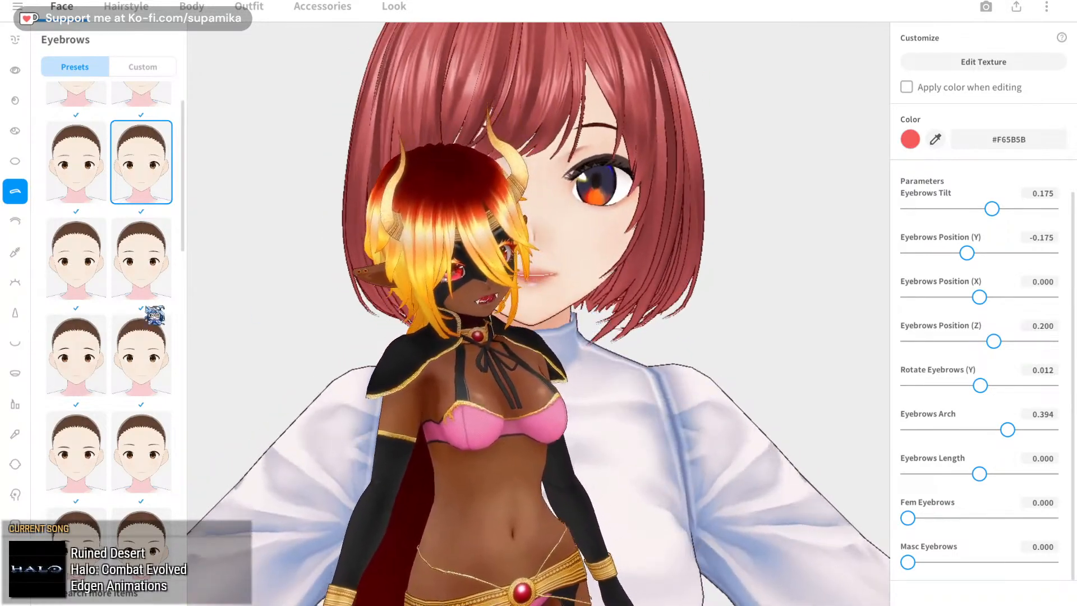
- Compare several nose presets on the face and apply one with color #FAEBDE and dark color #EFBAA3
scroll(151, 312, "down", 1)
left_click(15, 312)
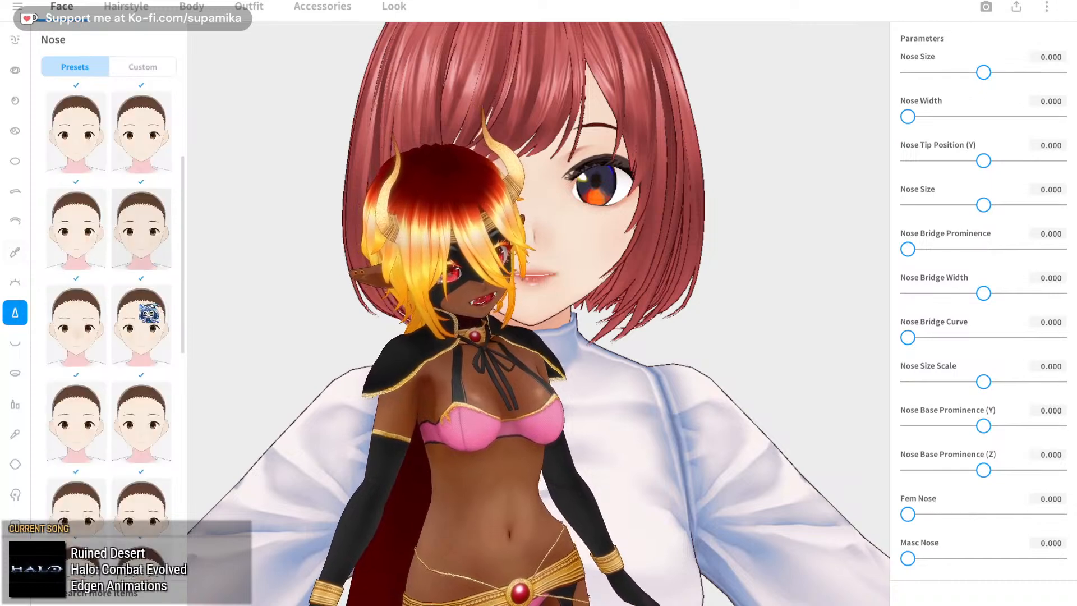
scroll(149, 312, "down", 2)
left_click(150, 395)
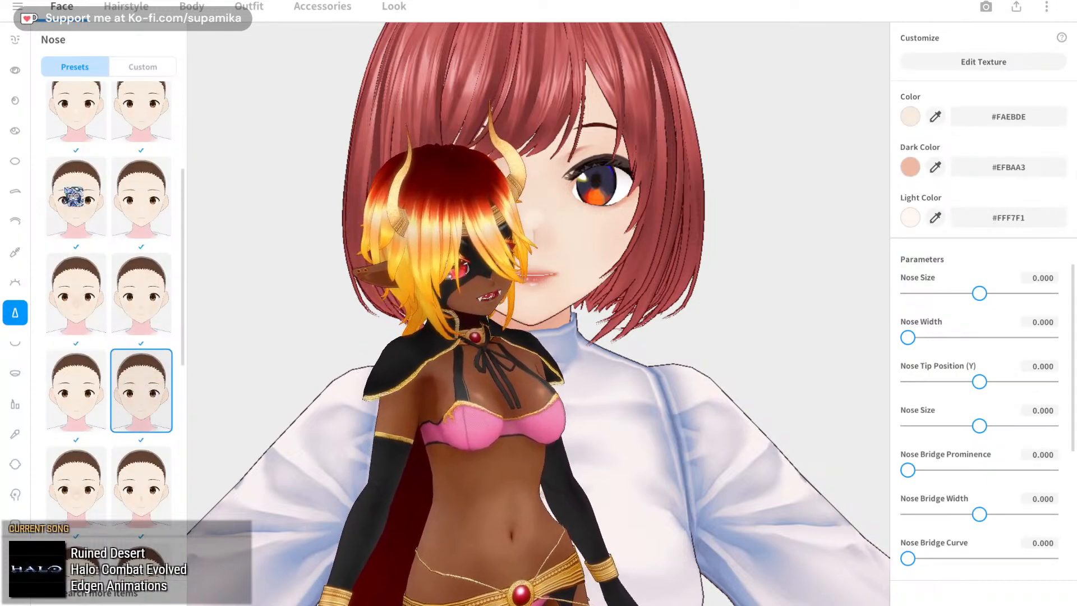
left_click(77, 134)
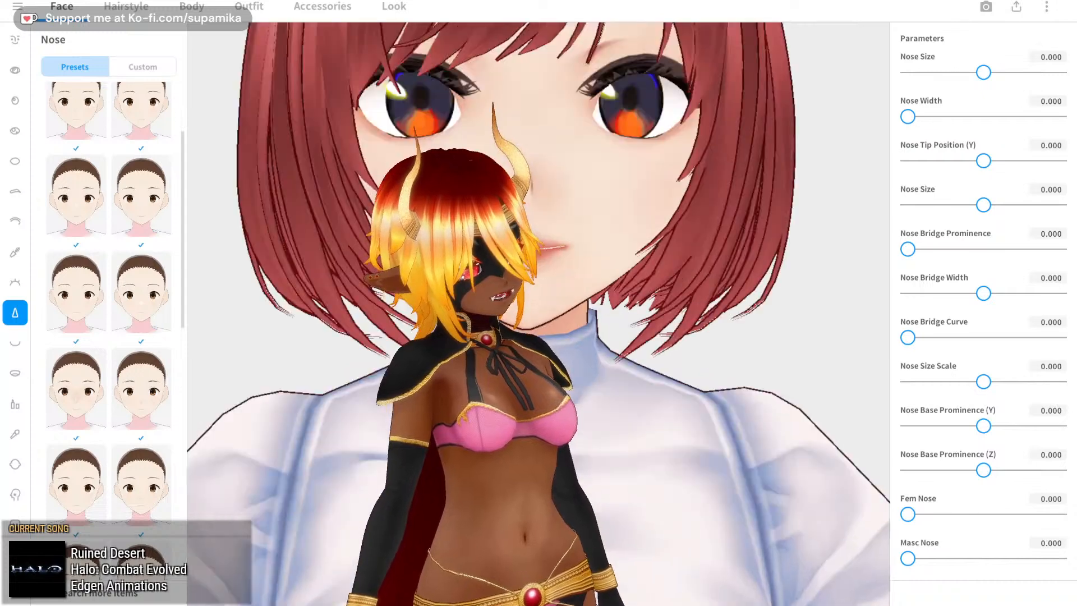
left_click(159, 407)
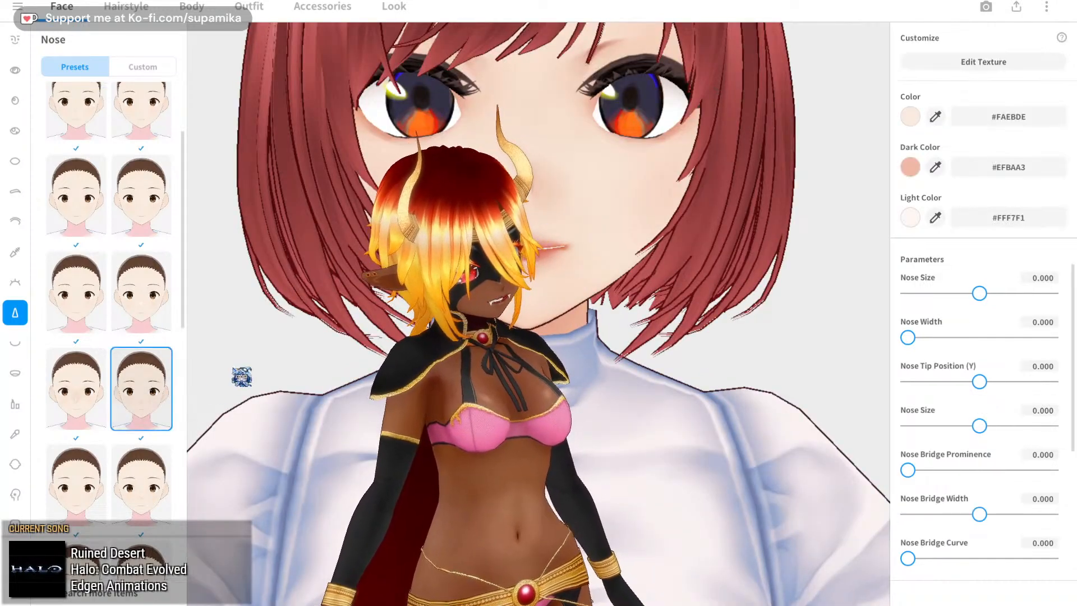
left_click(140, 288)
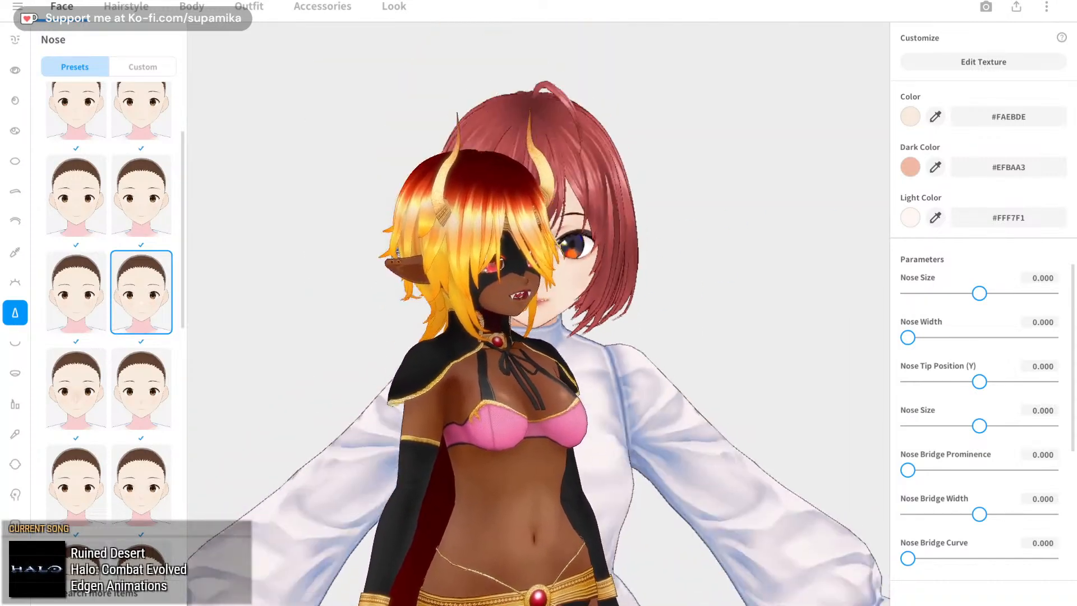
left_click(159, 230)
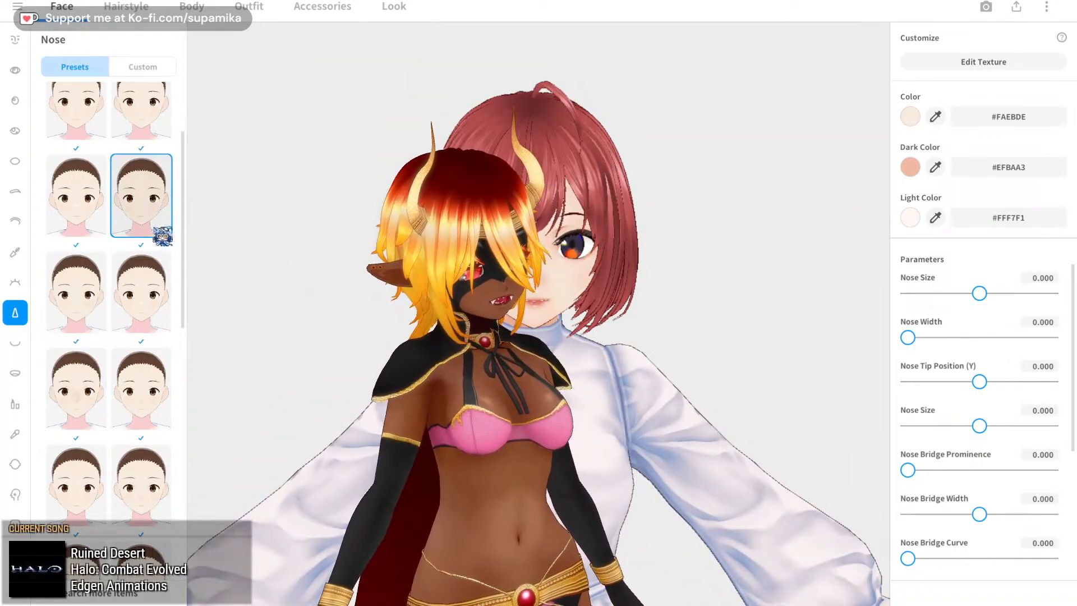
left_click(90, 275)
left_click(138, 331)
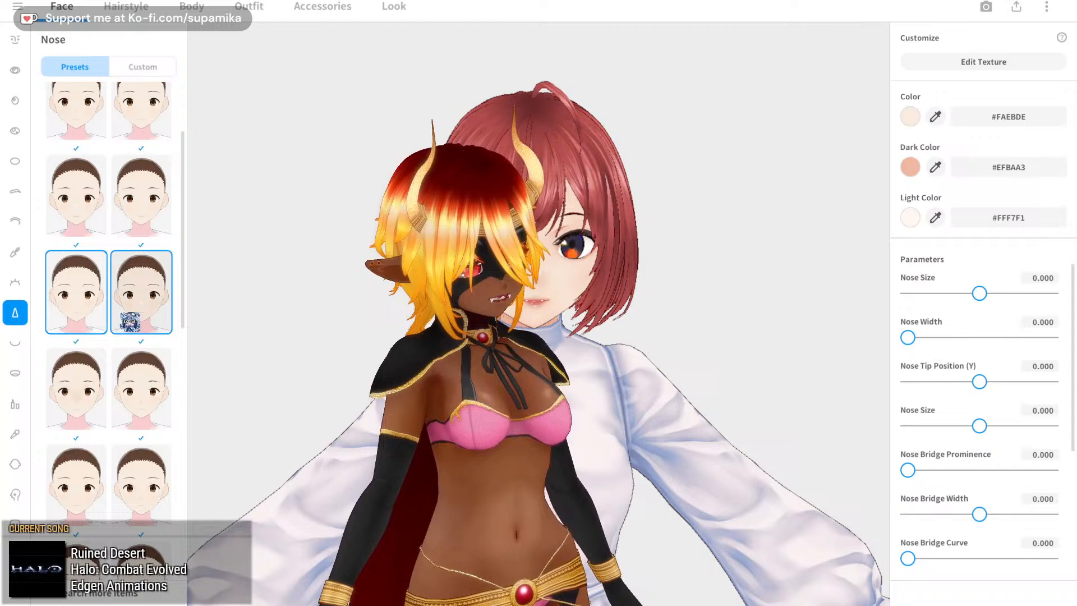
left_click(96, 388)
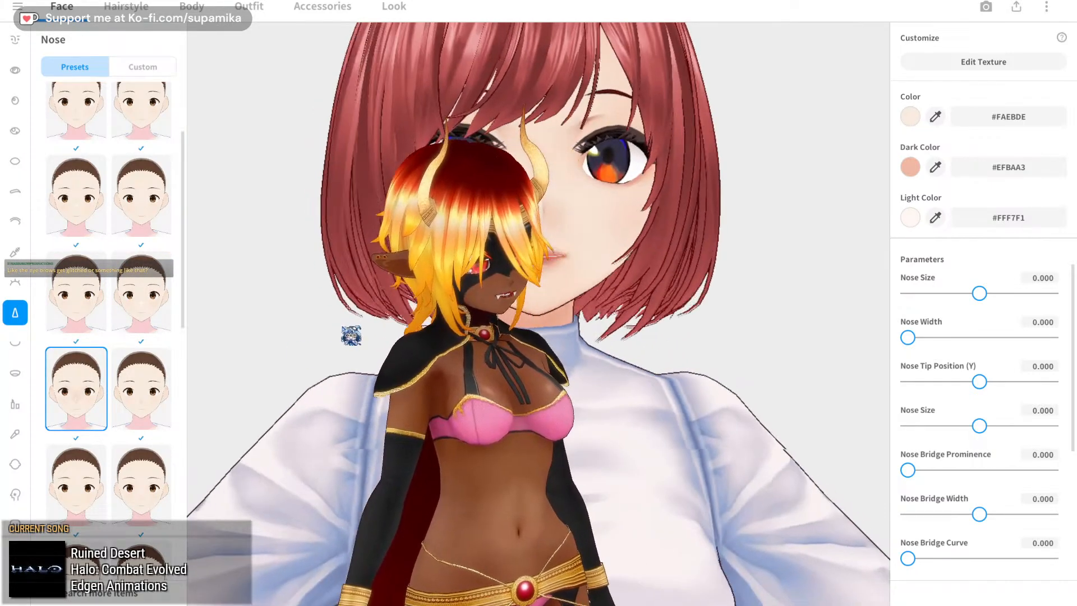
- Import a mouth texture into a new layer of the custom Mouth Inside item and hide the two layers beneath it
left_click(15, 404)
left_click(15, 432)
left_click(15, 404)
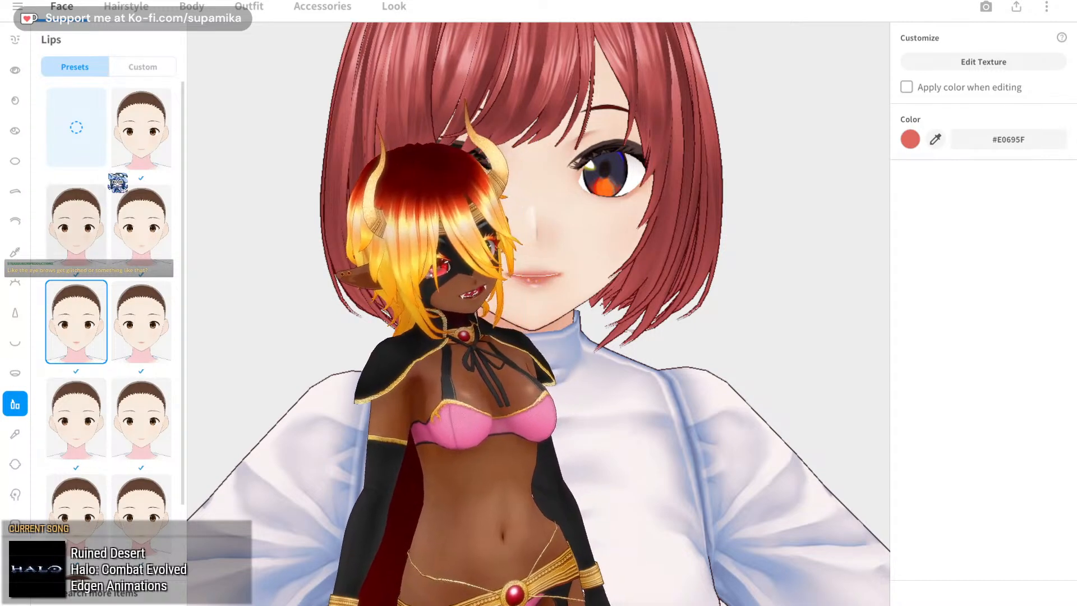
left_click(15, 373)
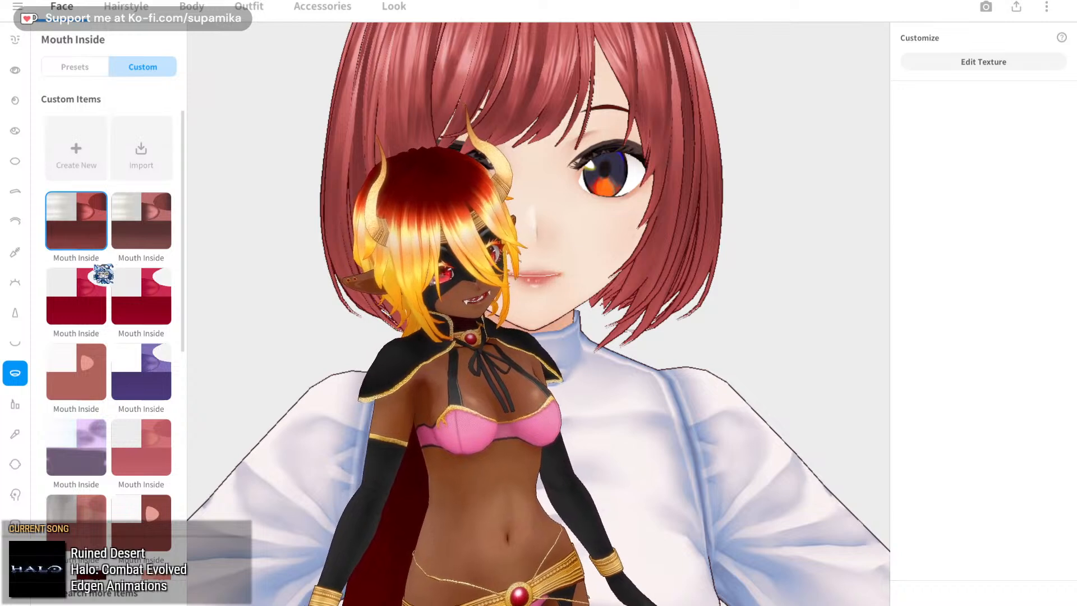
scroll(269, 286, "up", 3)
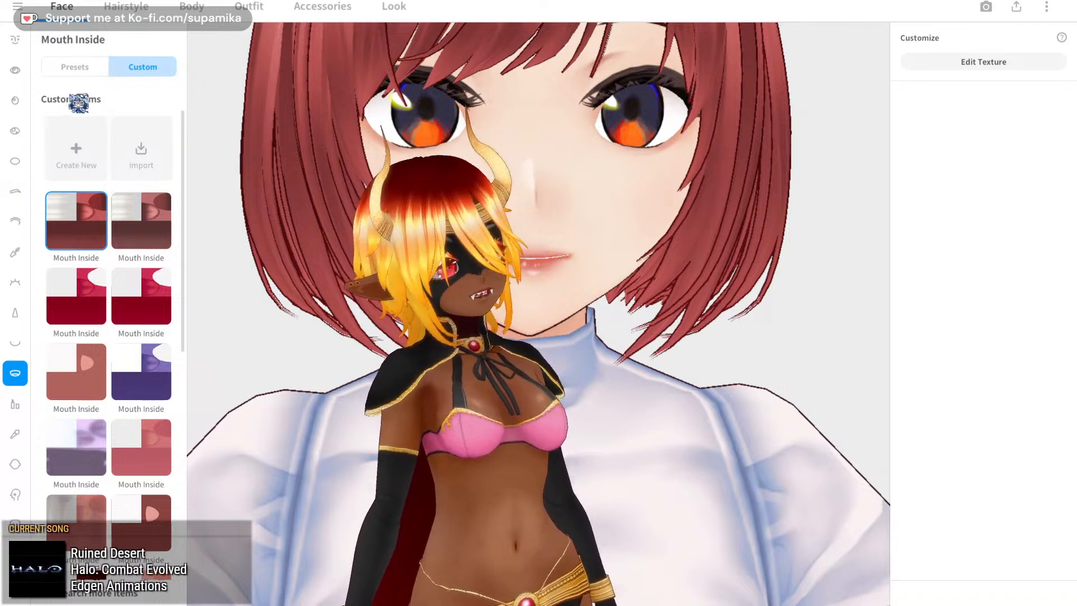
left_click(953, 65)
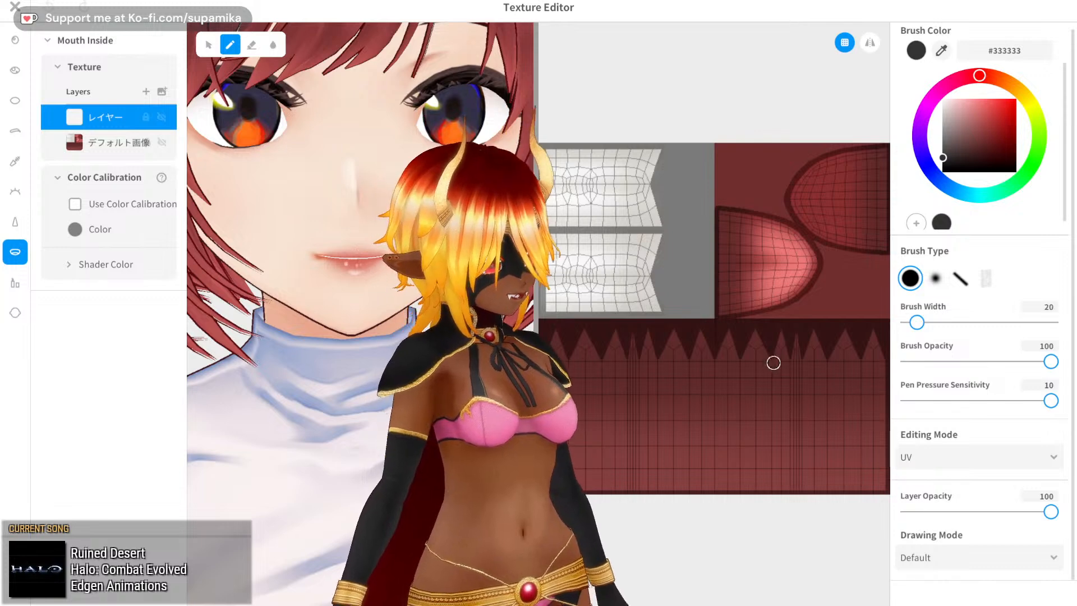
scroll(769, 365, "up", 1)
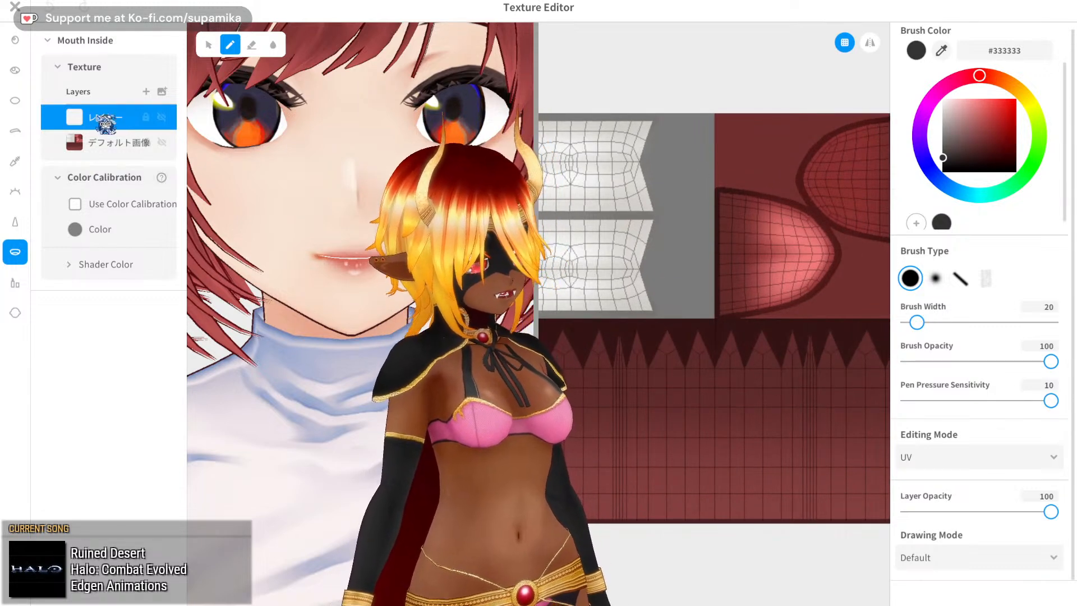
left_click(146, 91)
right_click(128, 115)
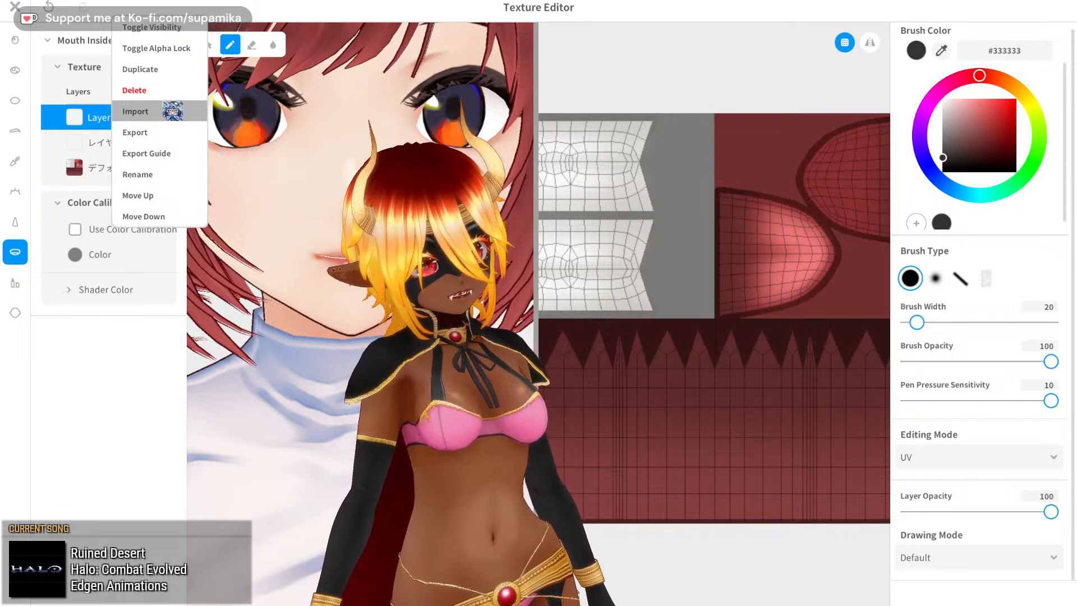
left_click(140, 111)
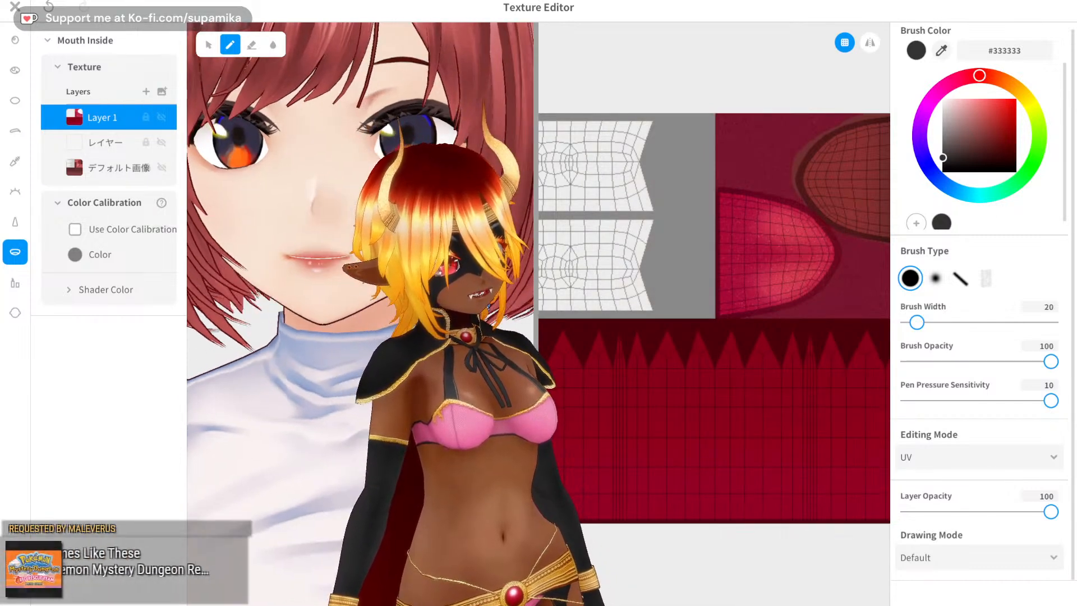
left_click(161, 167)
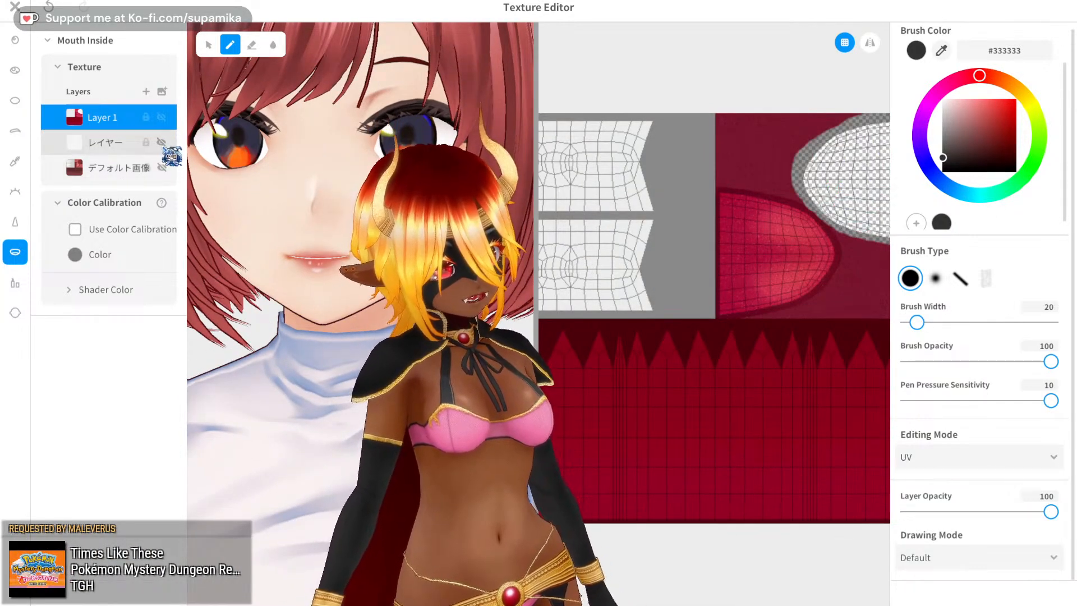
- Examine the imported mouth texture's tongue and cavity areas and its shader colors, and return to the Mouth Inside items
scroll(711, 176, "down", 2)
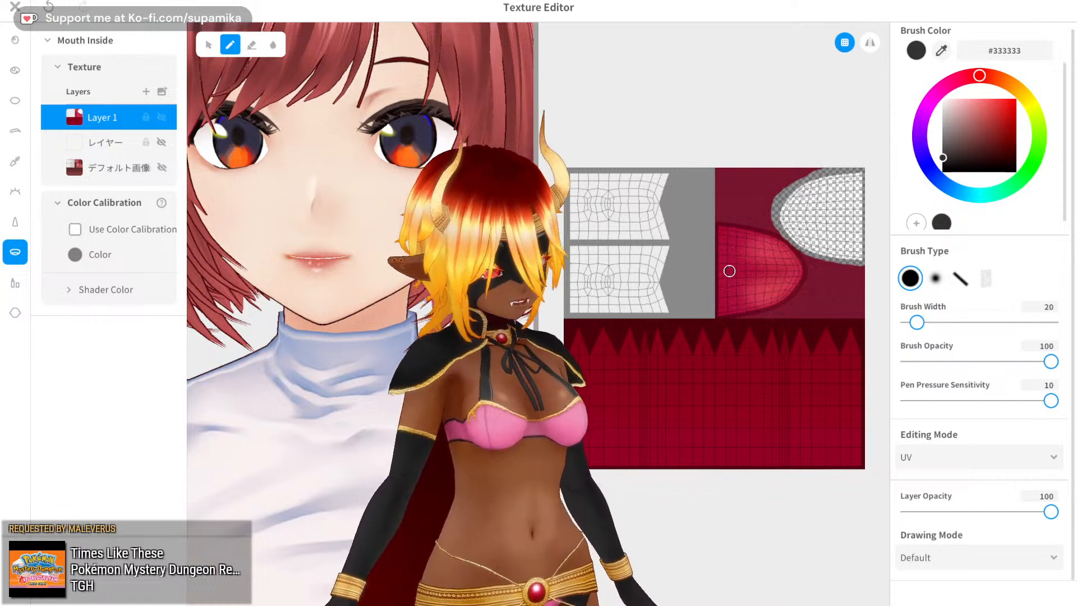
middle_click_drag(673, 116, 614, 118)
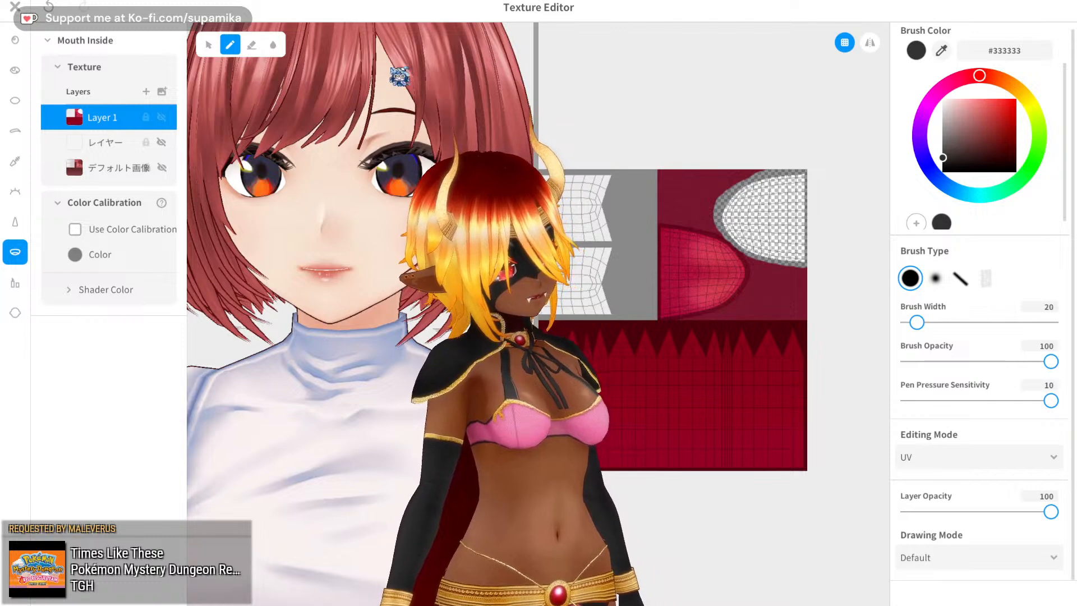
scroll(713, 318, "up", 3)
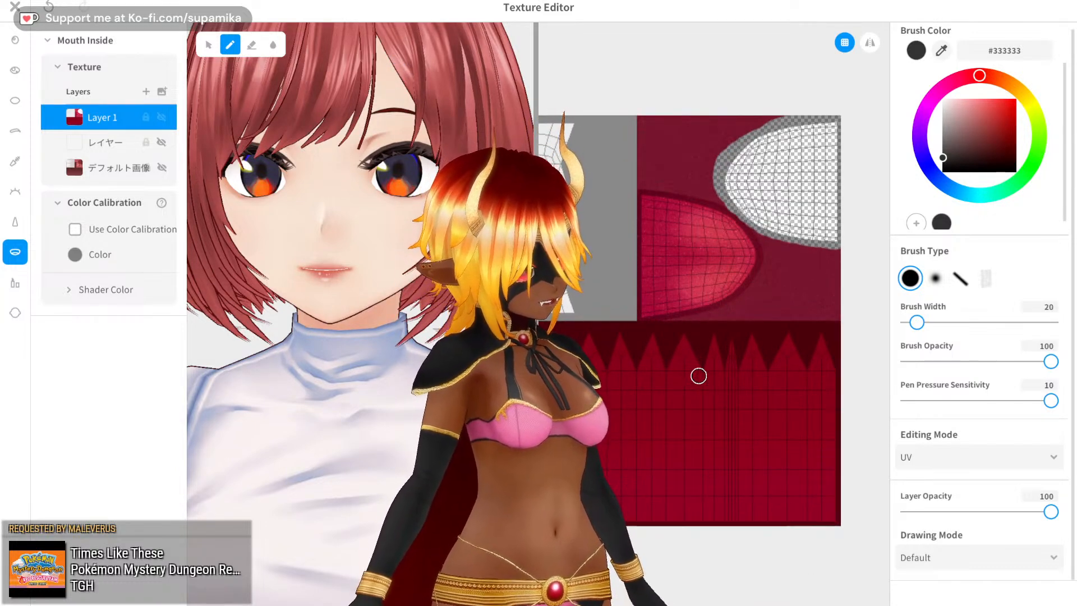
scroll(698, 376, "up", 1)
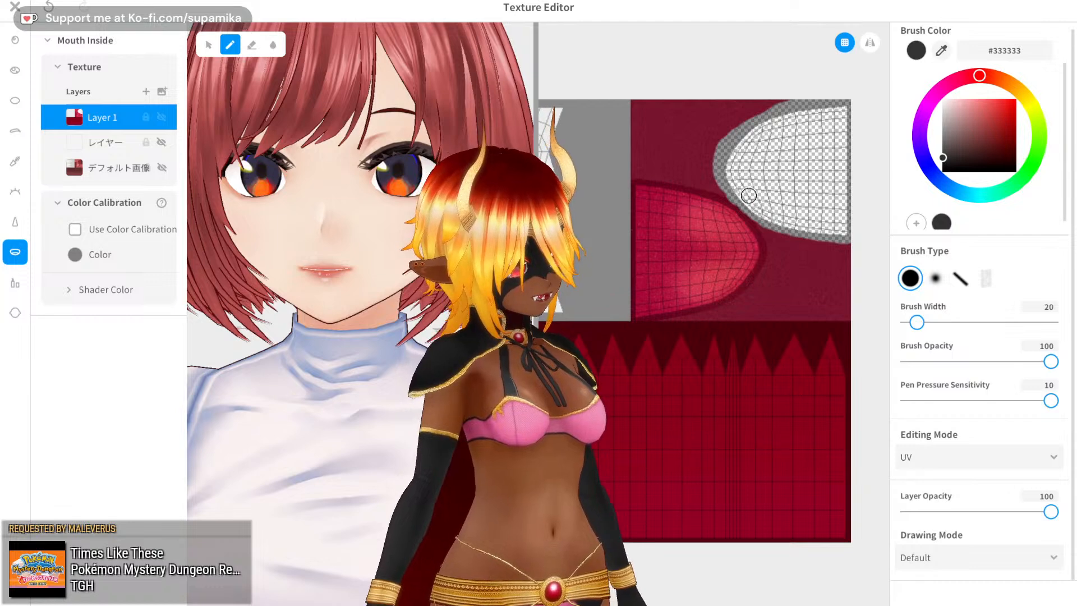
scroll(746, 191, "up", 1)
middle_click_drag(700, 59, 620, 103)
scroll(627, 279, "up", 2)
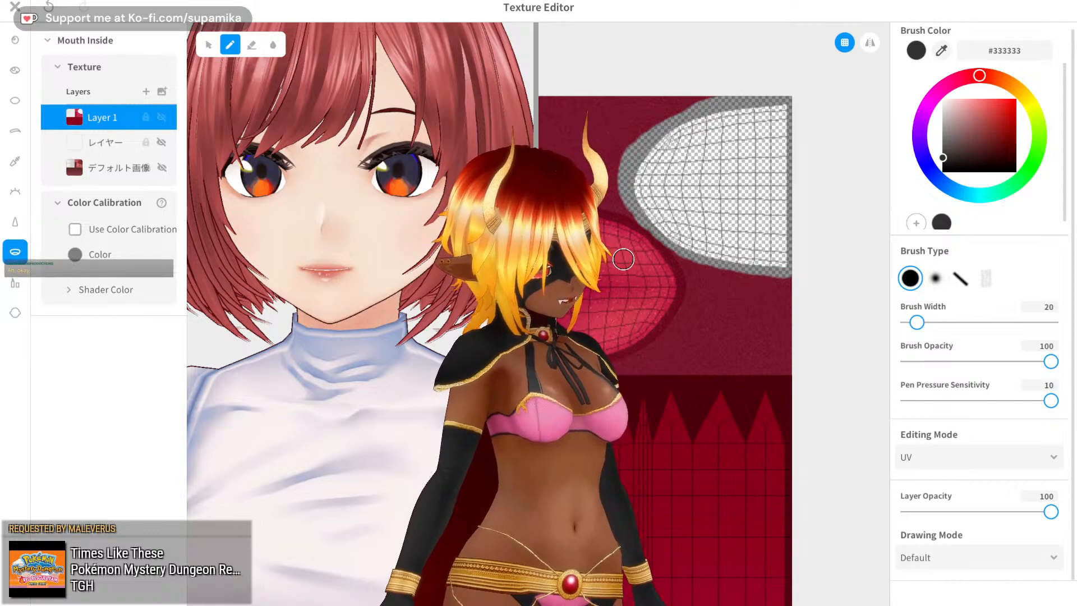
scroll(678, 283, "down", 1)
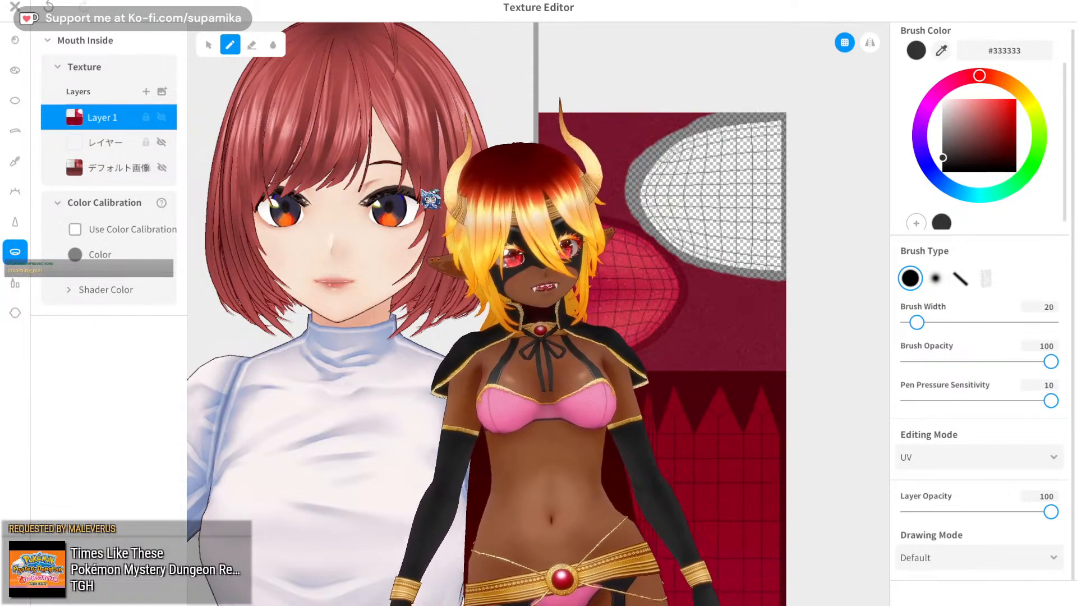
scroll(344, 250, "down", 2)
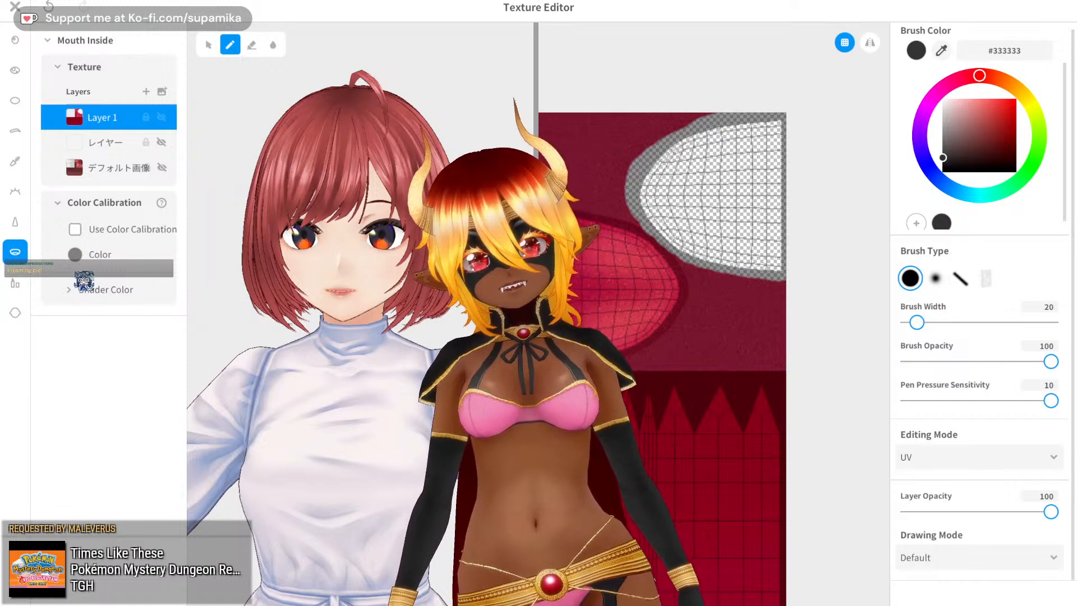
left_click(84, 287)
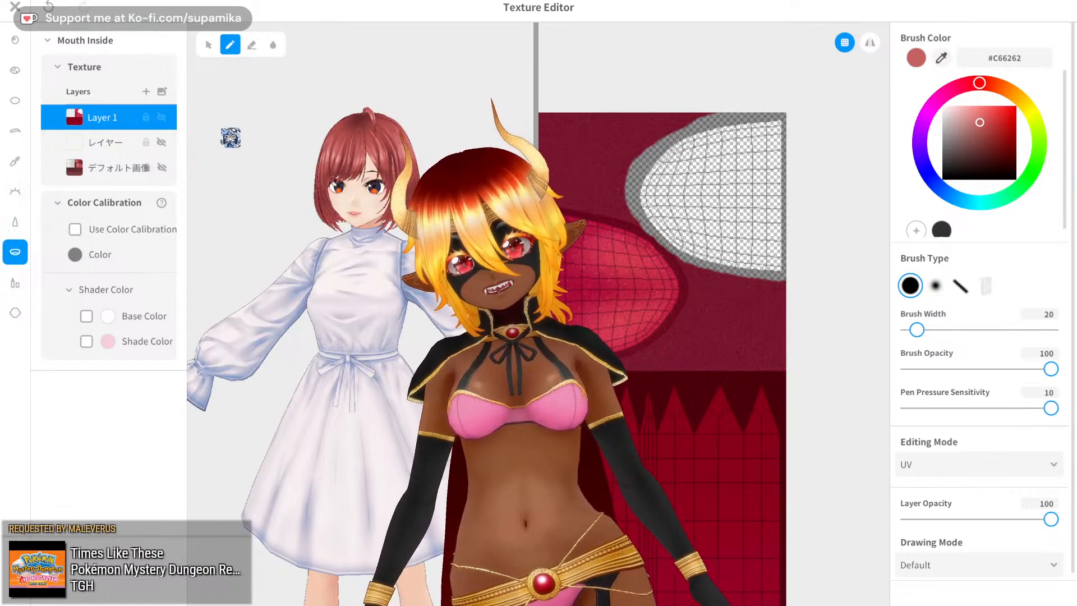
left_click(15, 7)
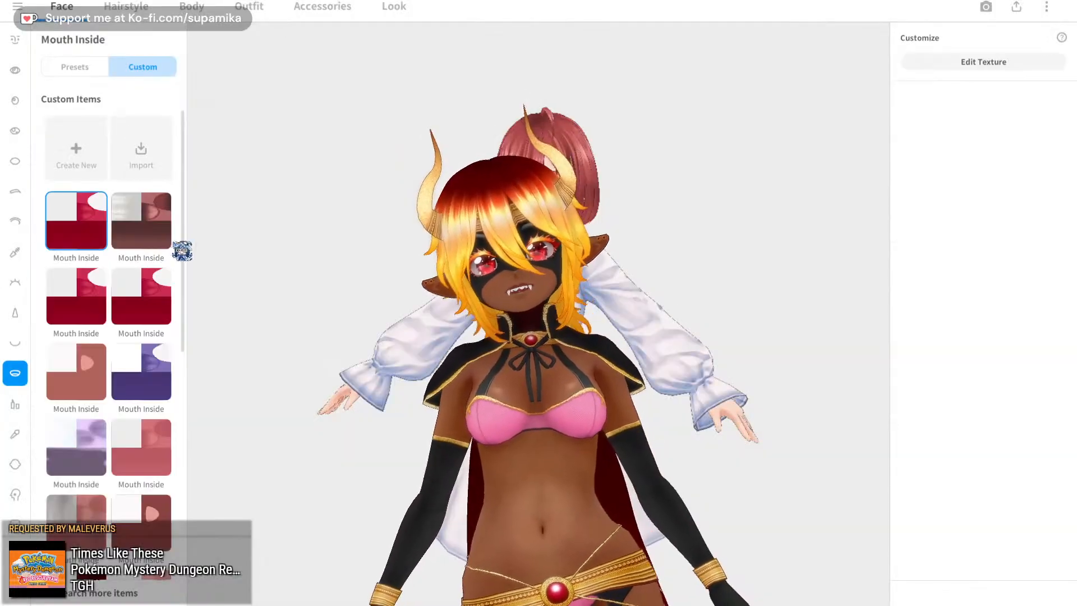
- Examine the character's eyelids, eyelashes and eyeliner close up from several angles alongside the available eyeliner presets
left_click(10, 213)
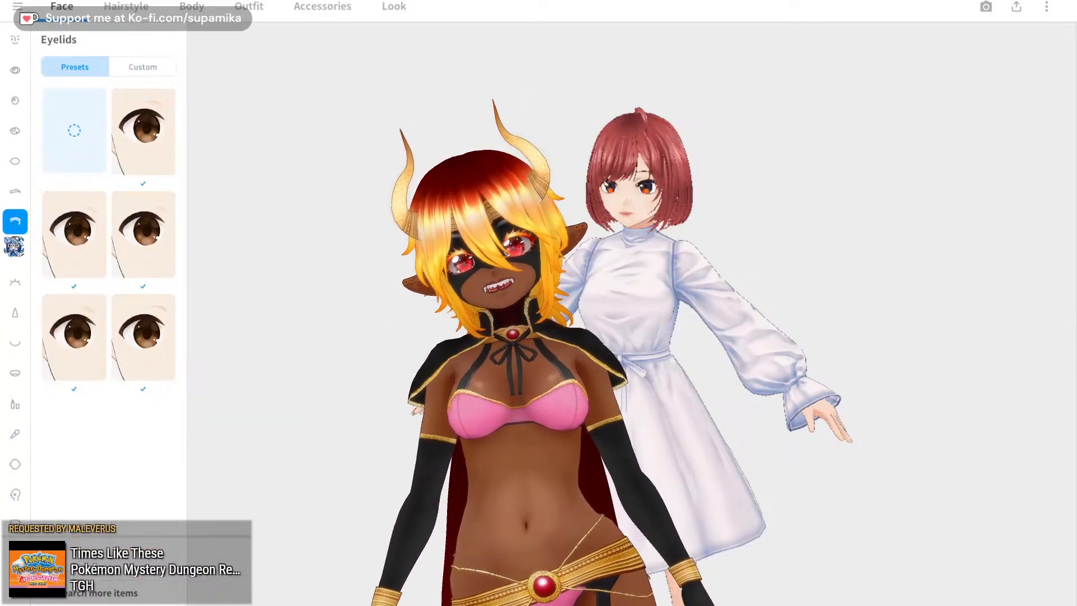
left_click(16, 252)
left_click(16, 282)
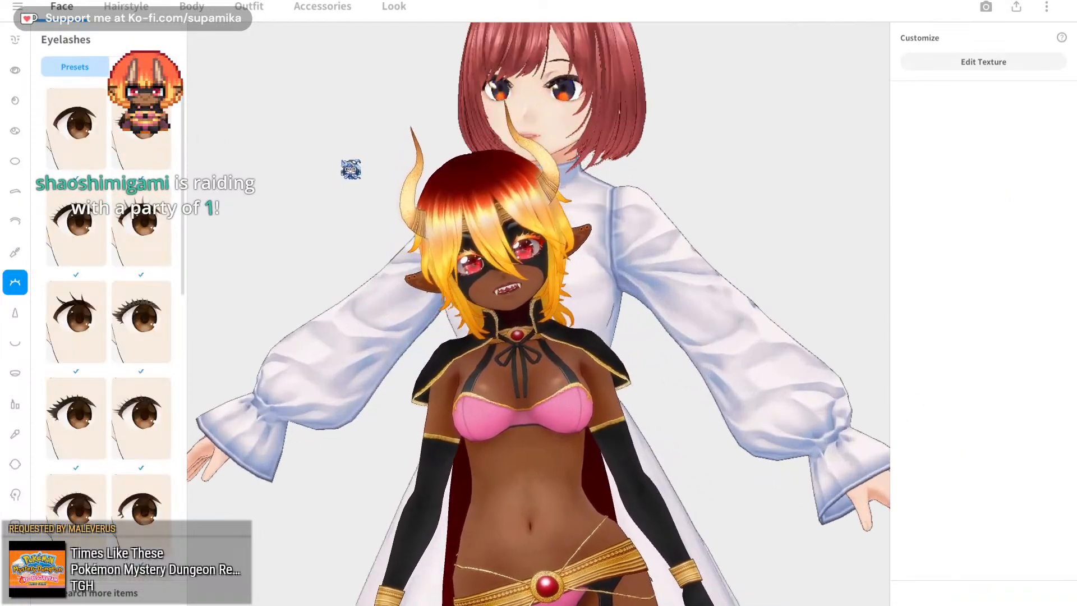
scroll(358, 160, "up", 5)
scroll(364, 169, "up", 5)
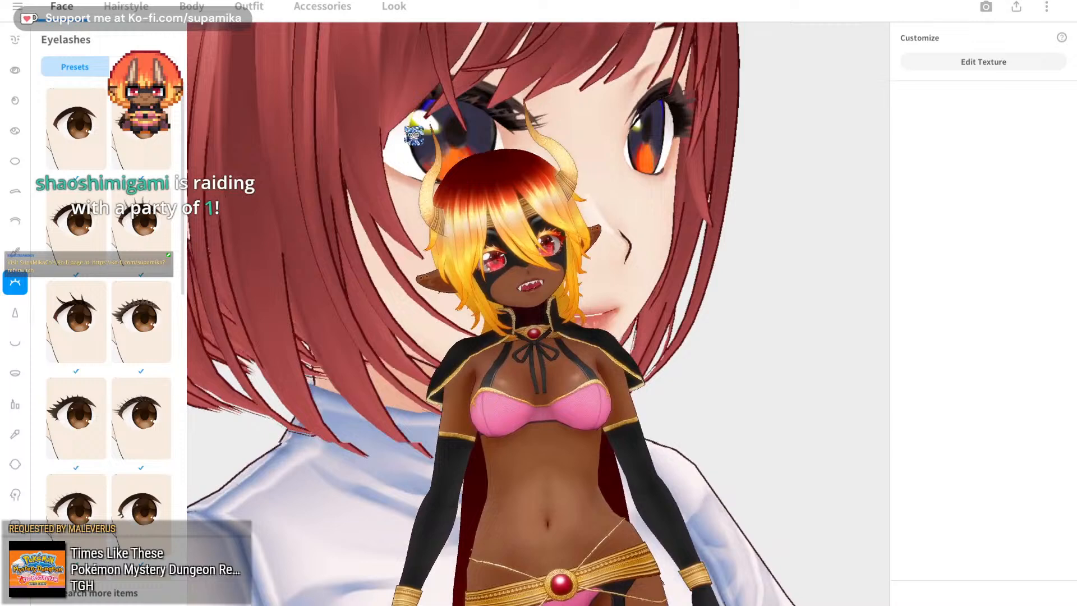
right_click_drag(414, 135, 418, 137)
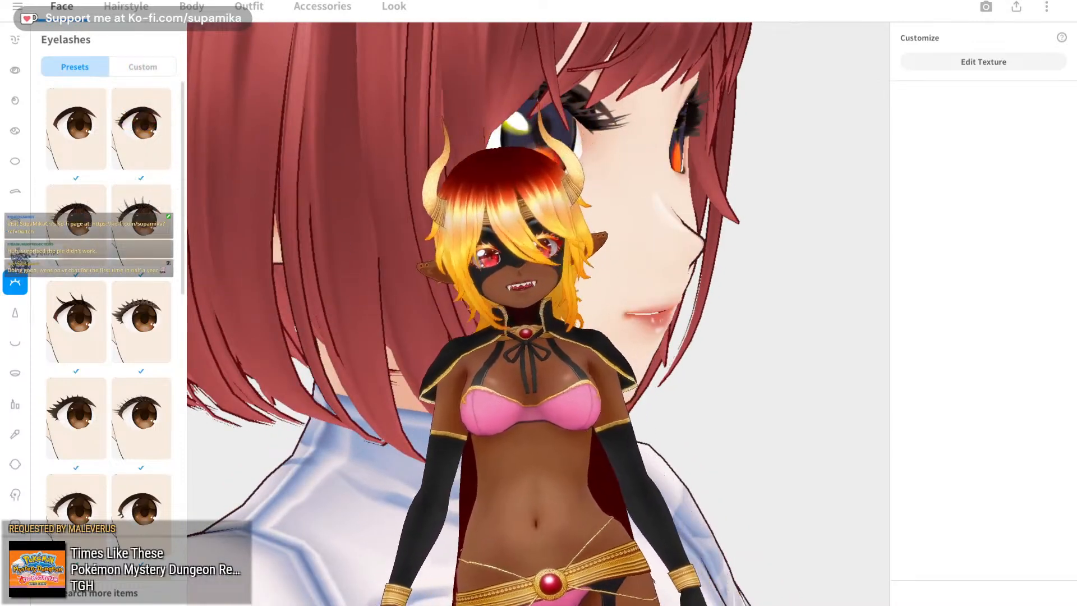
left_click(15, 251)
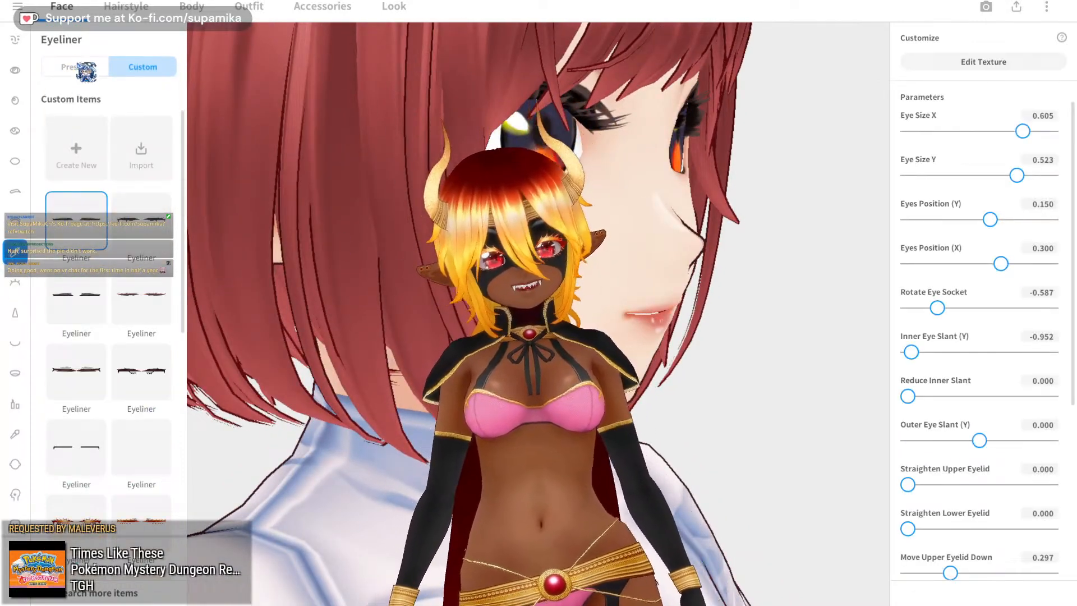
left_click(78, 67)
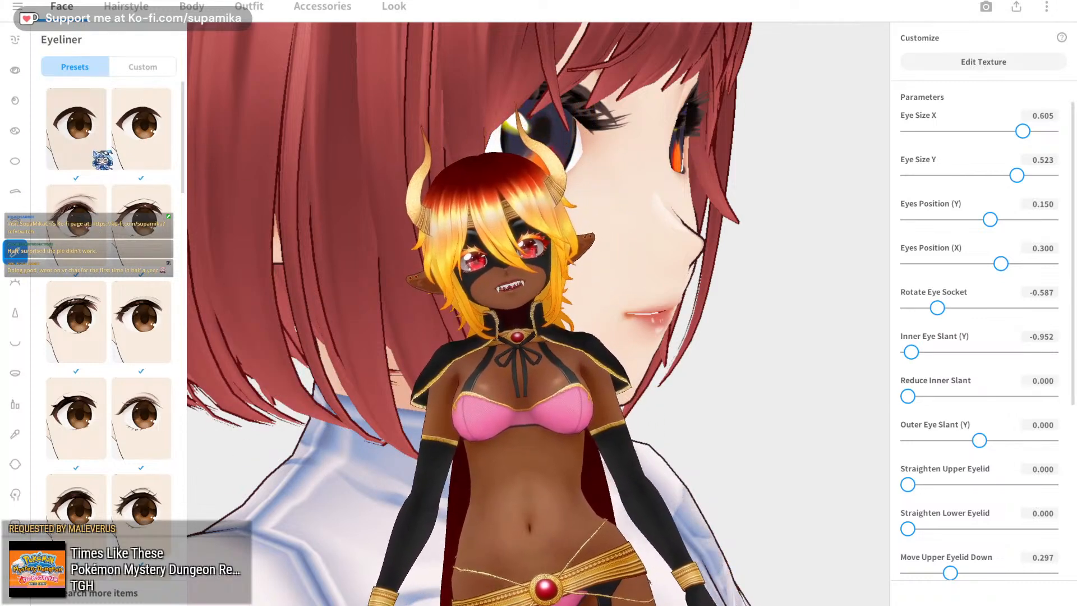
scroll(463, 114, "up", 2)
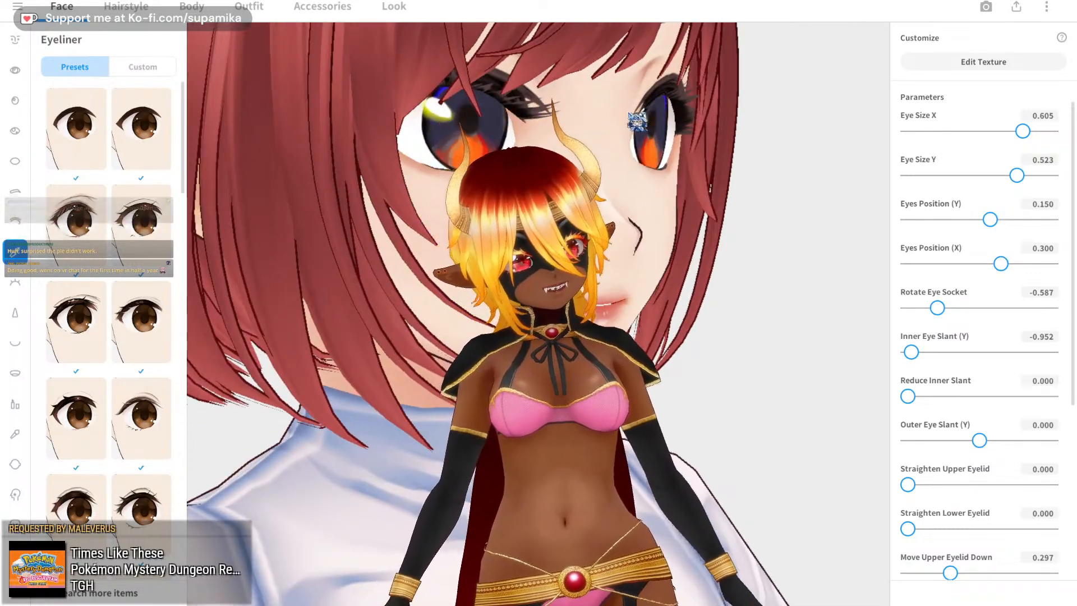
left_click_drag(530, 80, 410, 215)
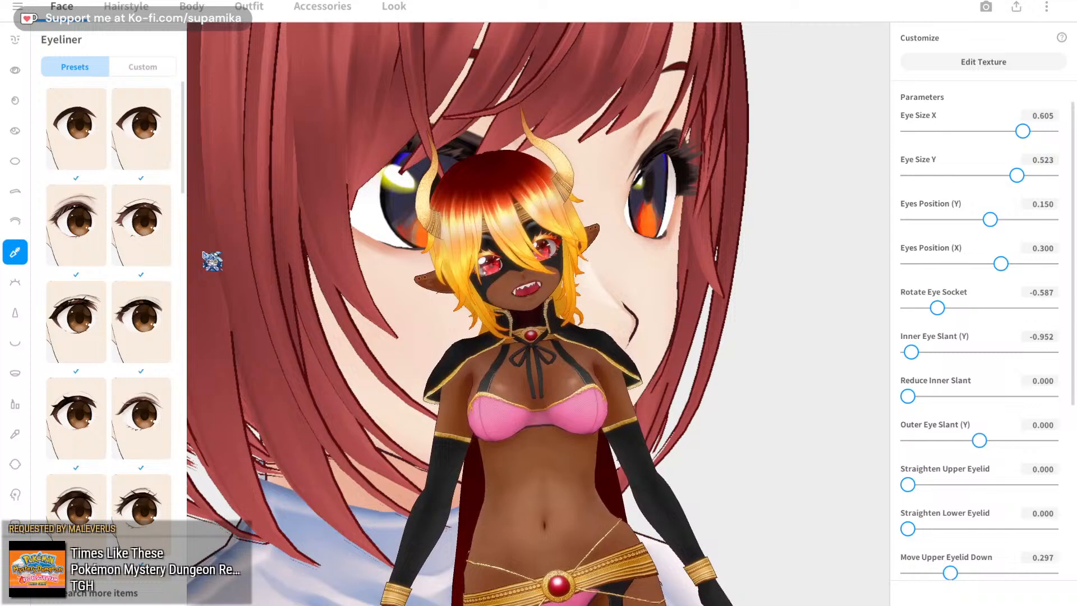
- Try the first eyelashes preset on the face and switch back to the first custom eyelashes item
left_click(16, 282)
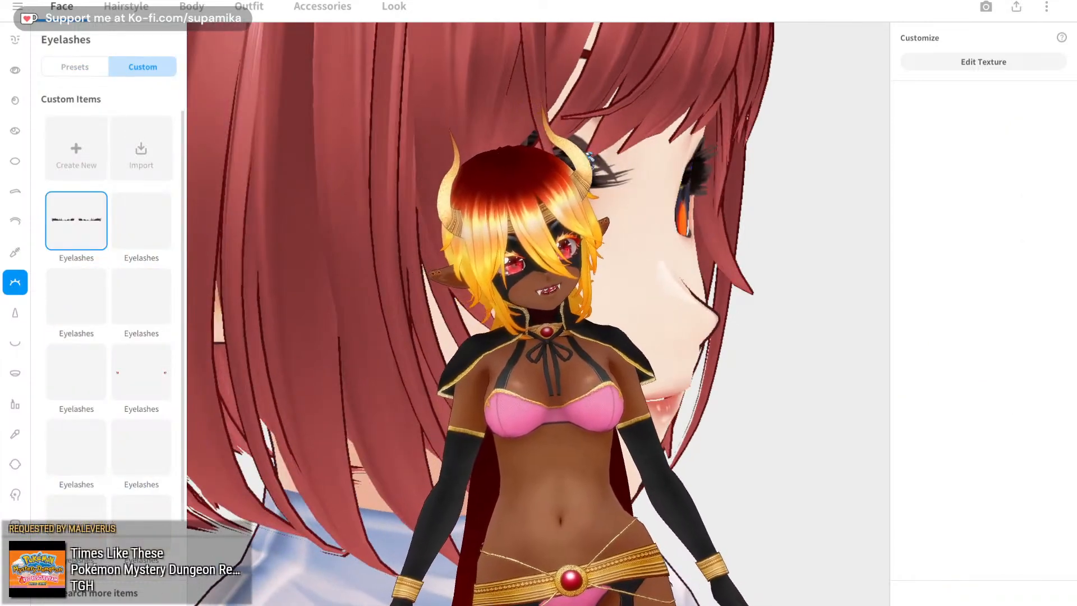
left_click(93, 67)
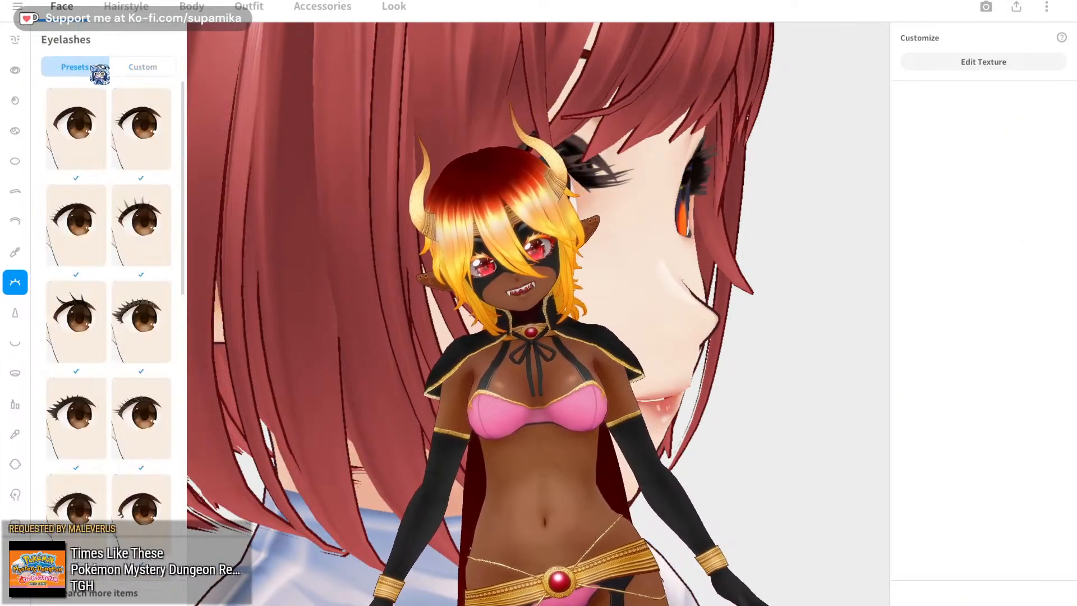
left_click(82, 119)
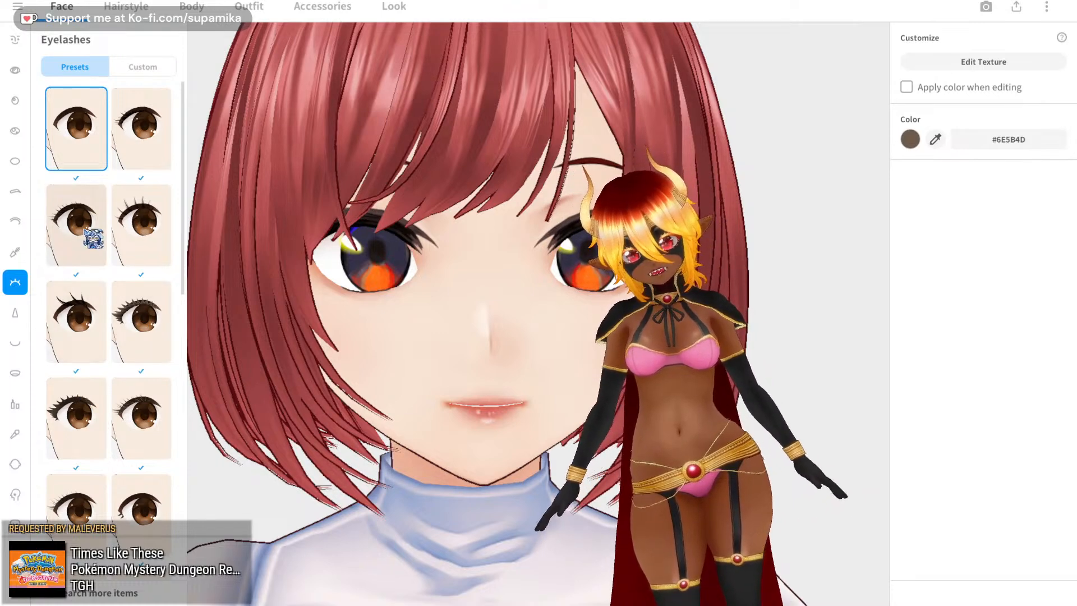
left_click(138, 70)
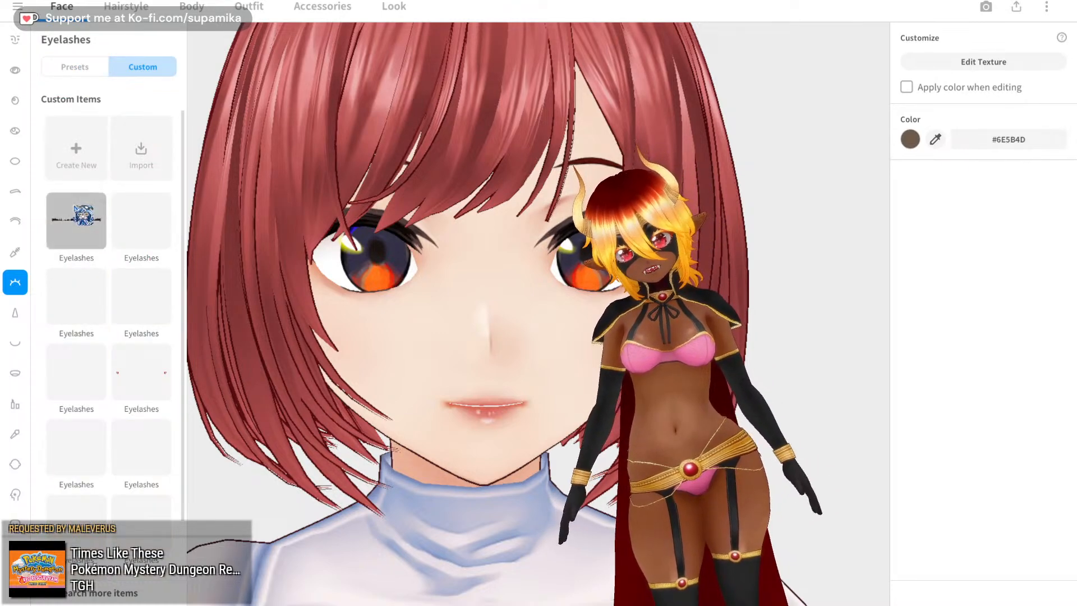
left_click(83, 212)
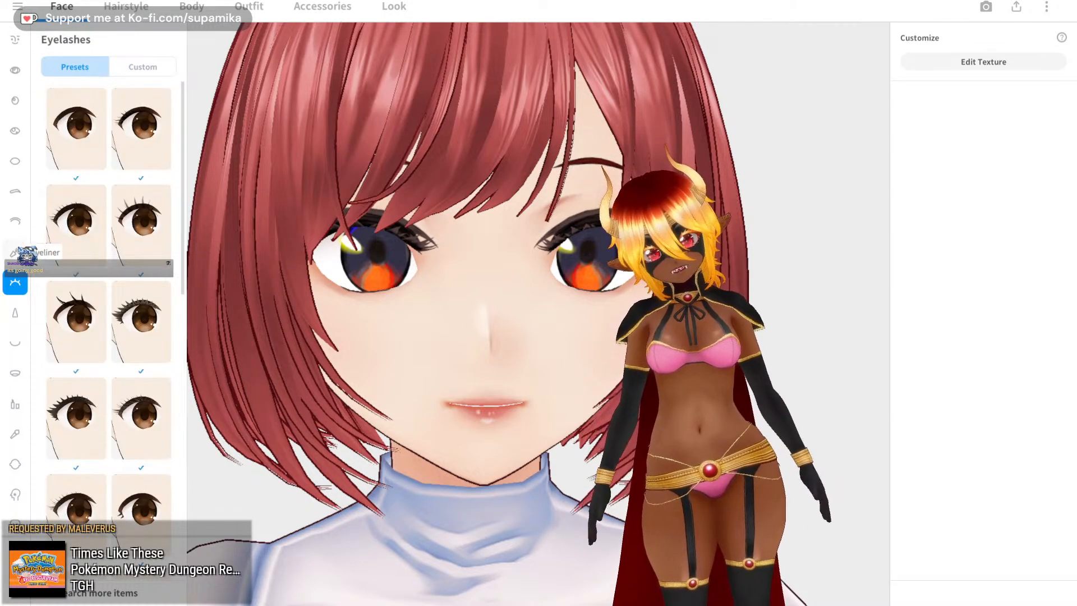
- Apply the third eyeliner preset and set its color to the red #E64445
left_click(16, 252)
left_click(78, 70)
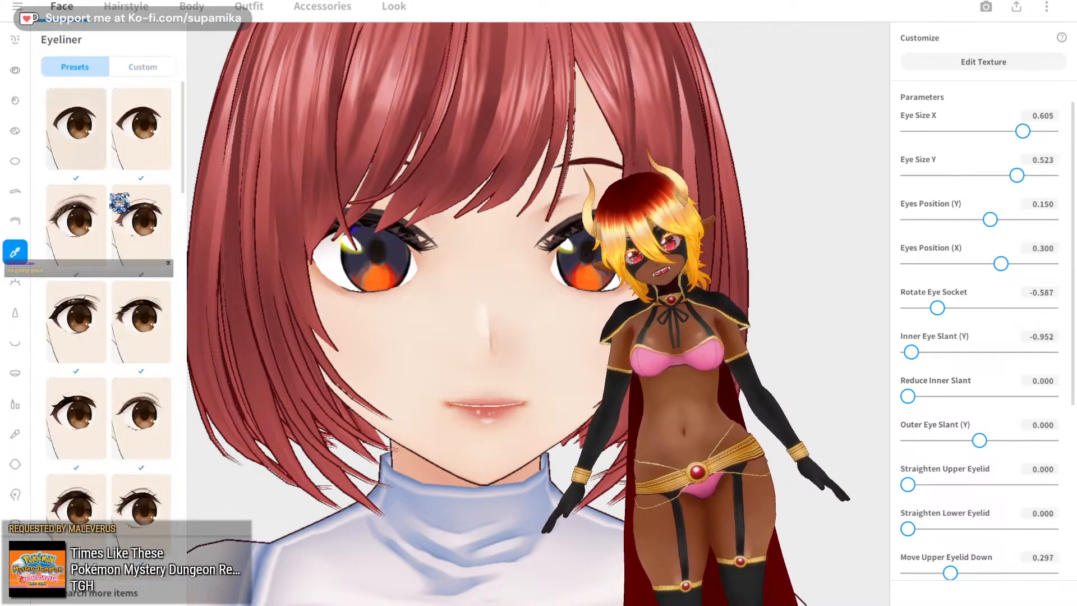
left_click(90, 220)
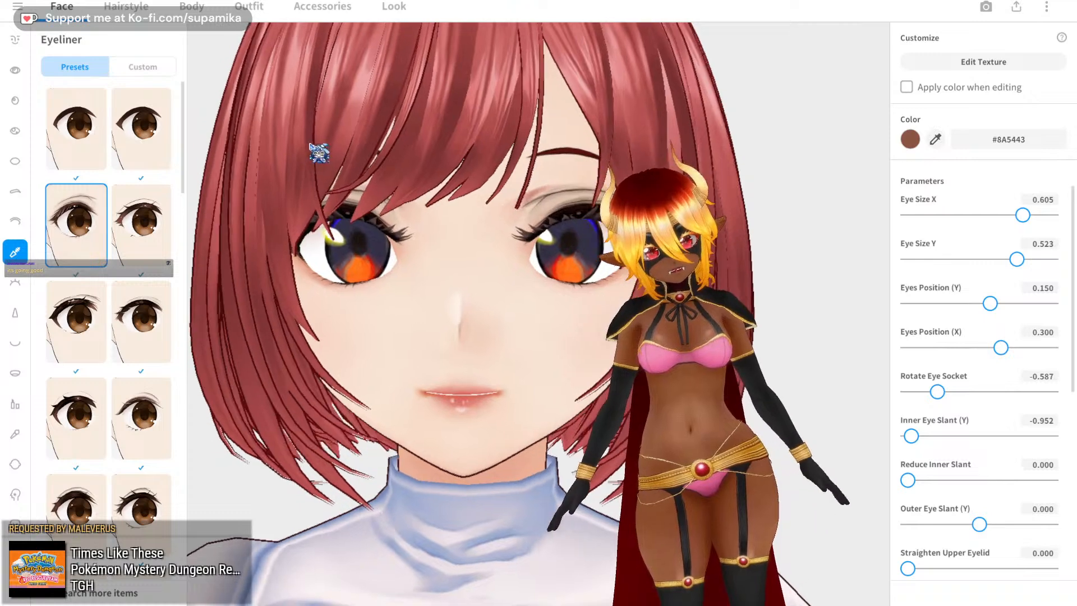
left_click(919, 141)
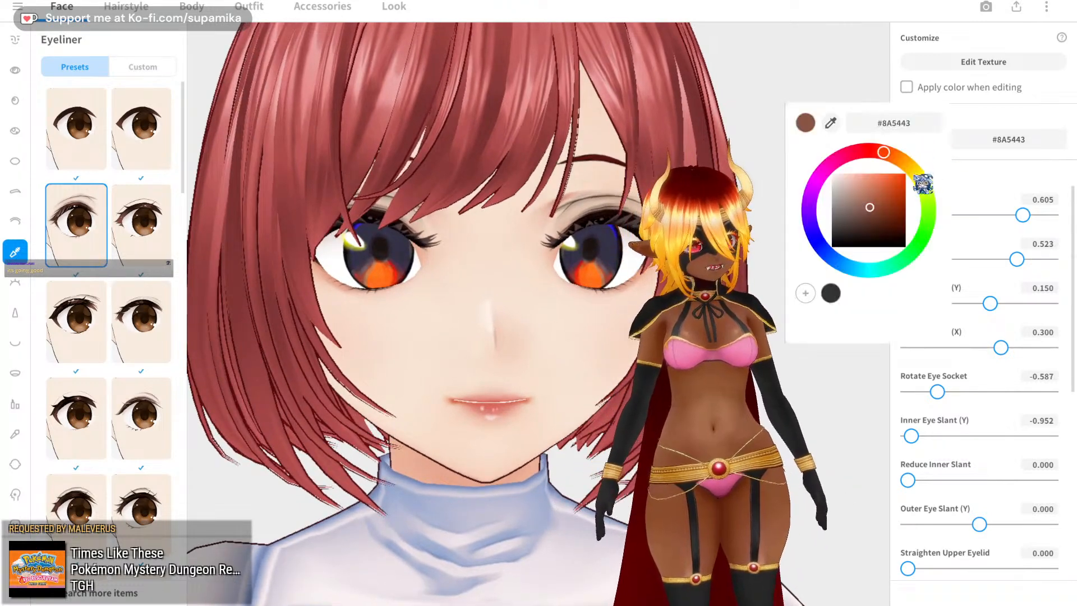
mouse_move(876, 196)
left_mouse_down()
mouse_move(864, 194)
mouse_move(878, 178)
mouse_move(865, 179)
mouse_move(868, 150)
left_mouse_up()
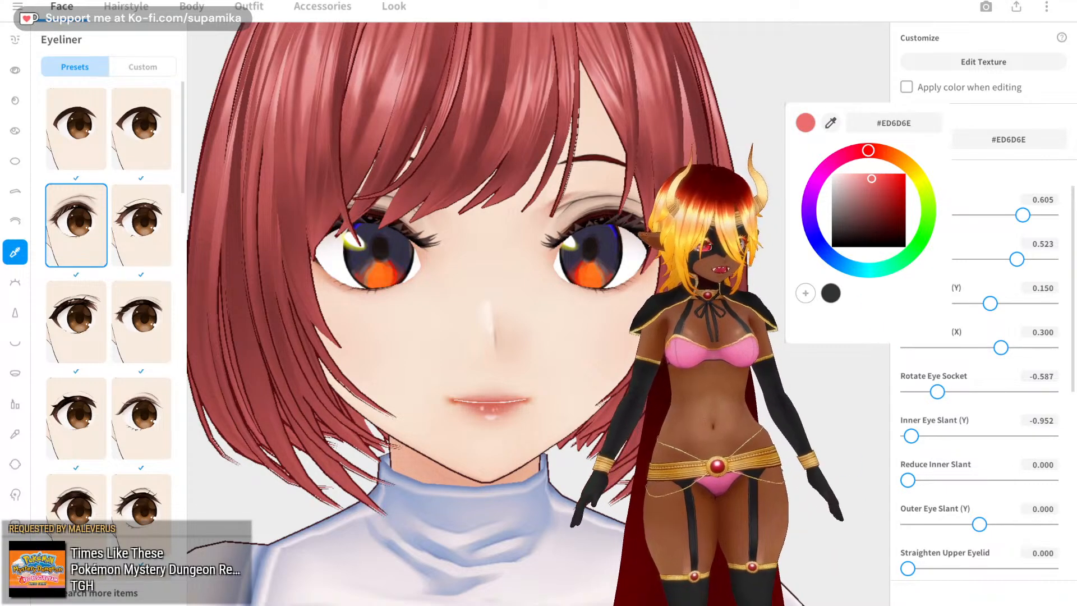
left_click_drag(873, 197, 881, 174)
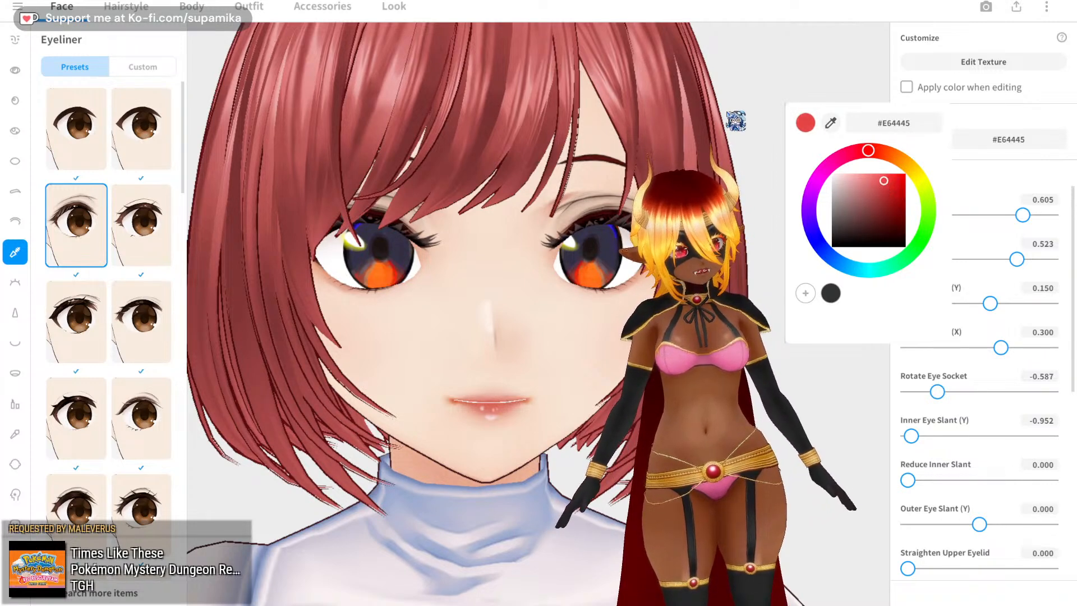
- Replace the custom eyelashes with the first eyelashes preset
left_click(735, 119)
left_click(16, 281)
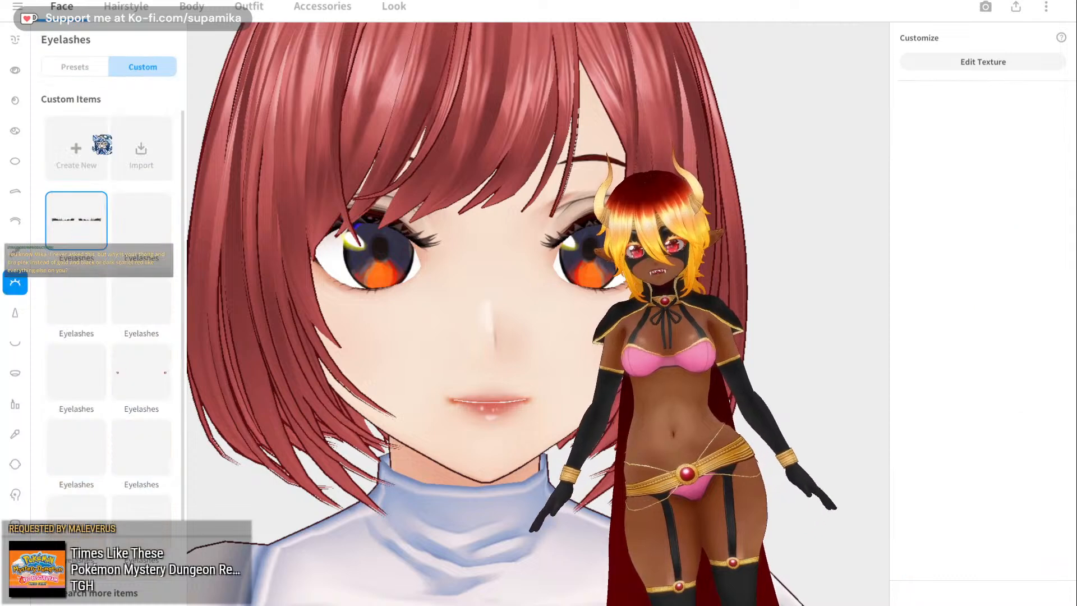
left_click(97, 71)
left_click(92, 158)
scroll(331, 190, "down", 3)
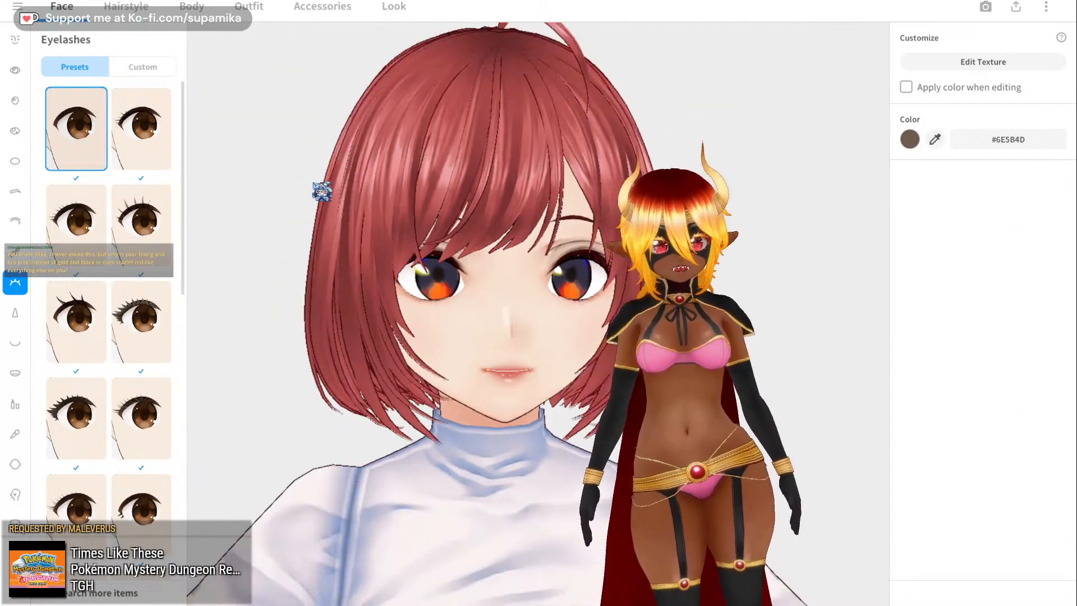
right_click_drag(346, 182, 376, 196)
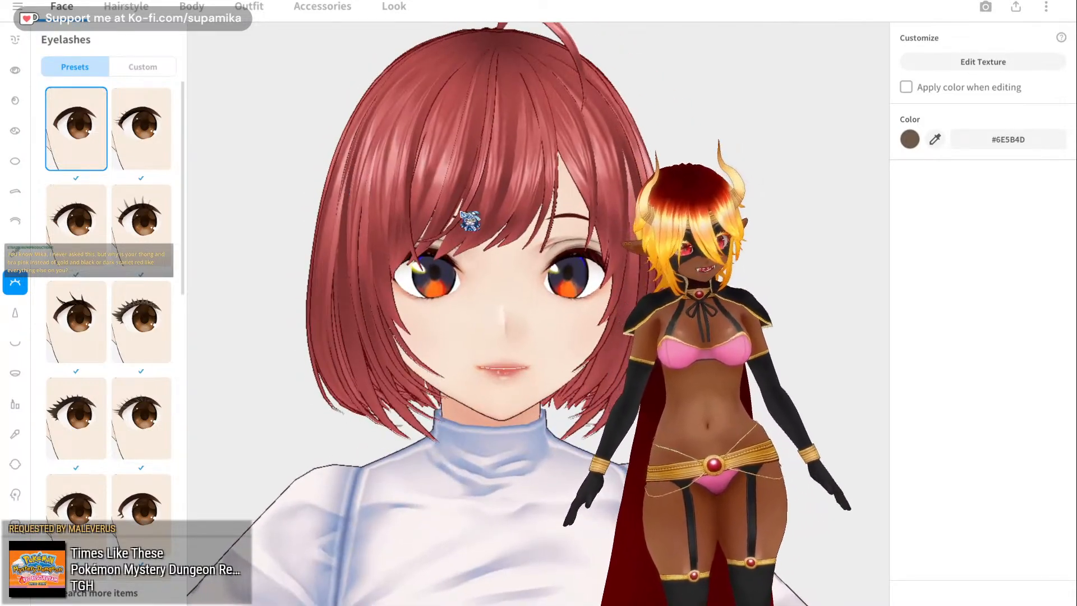
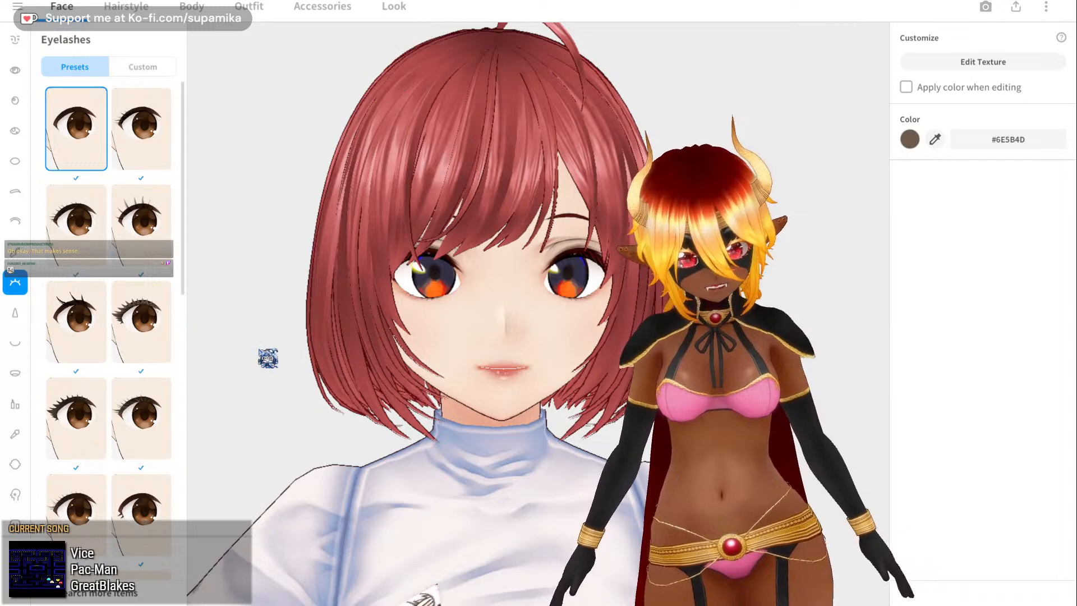
- Apply the fourth eye highlights preset and set its color to white #FFFFFF
scroll(494, 314, "up", 2)
left_click(15, 129)
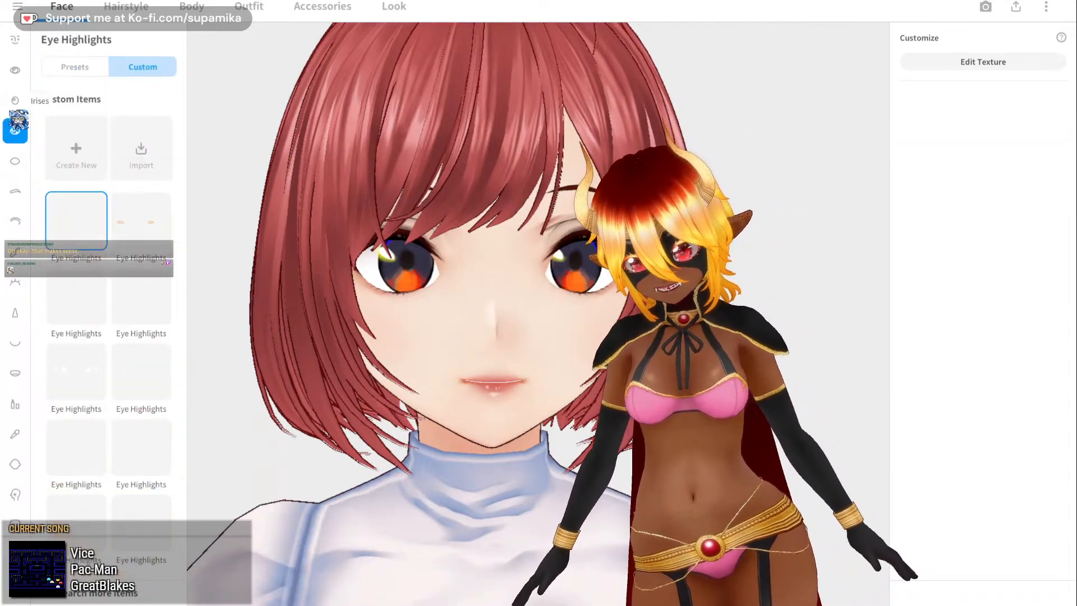
left_click(61, 68)
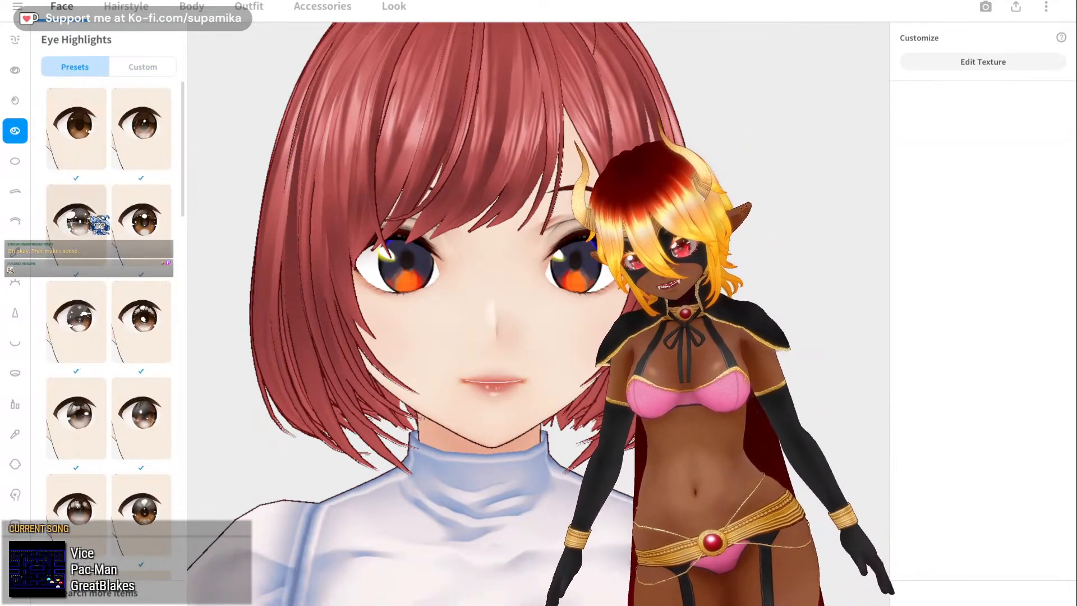
left_click(137, 230)
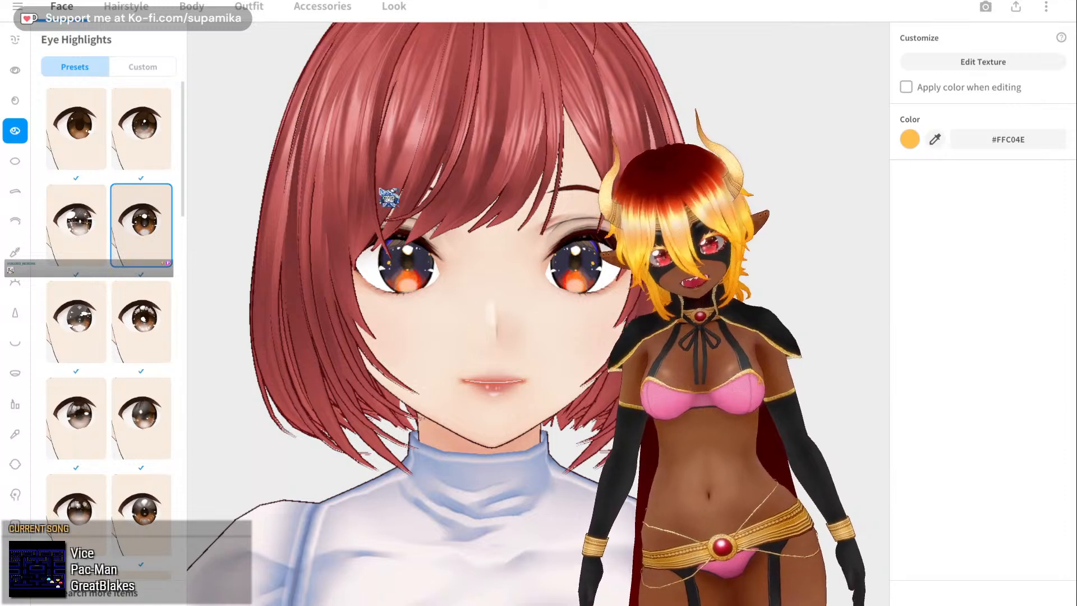
left_click(909, 139)
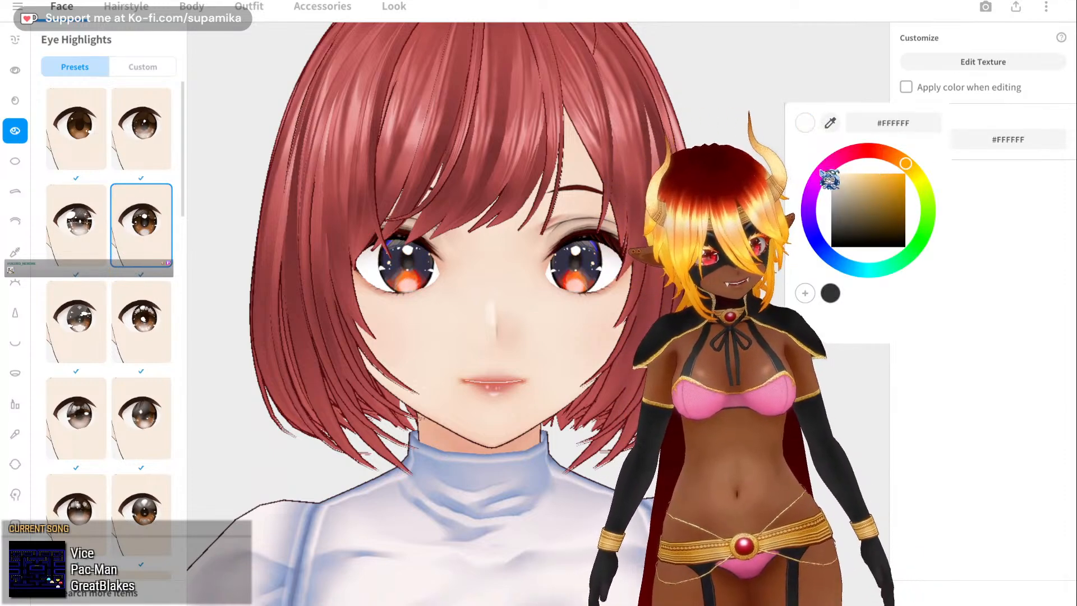
left_click(15, 101)
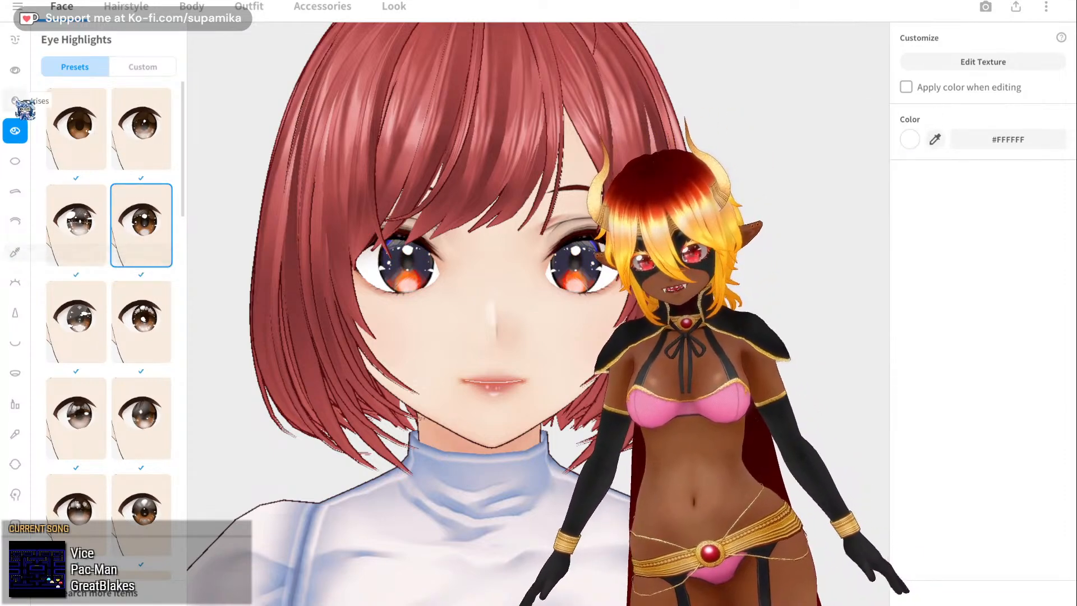
- Try several iris presets in place of the custom irises and settle on the fourth preset
left_click(15, 101)
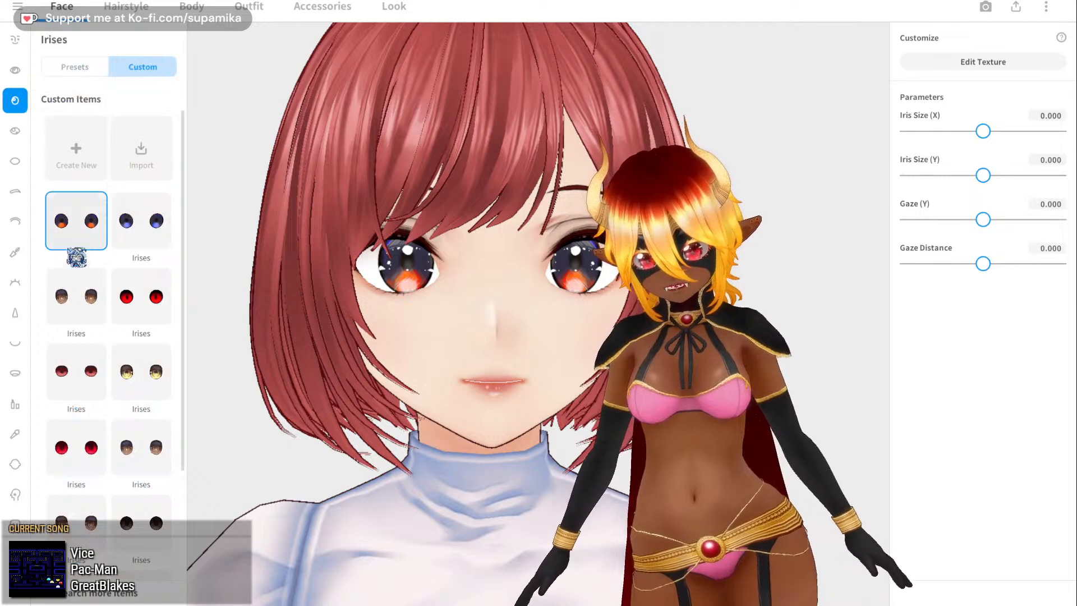
left_click(80, 67)
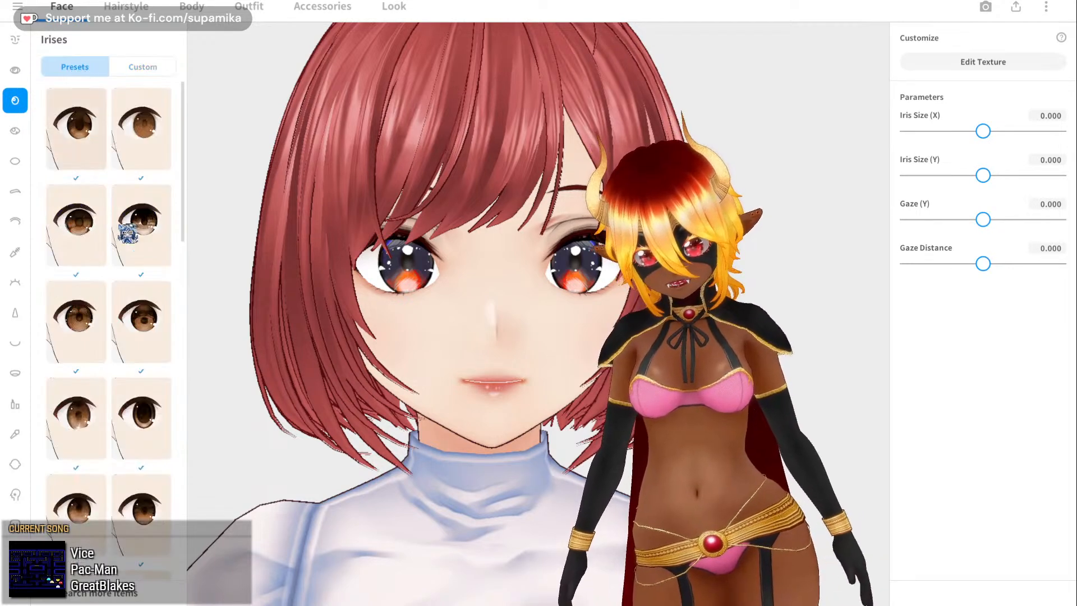
left_click(140, 312)
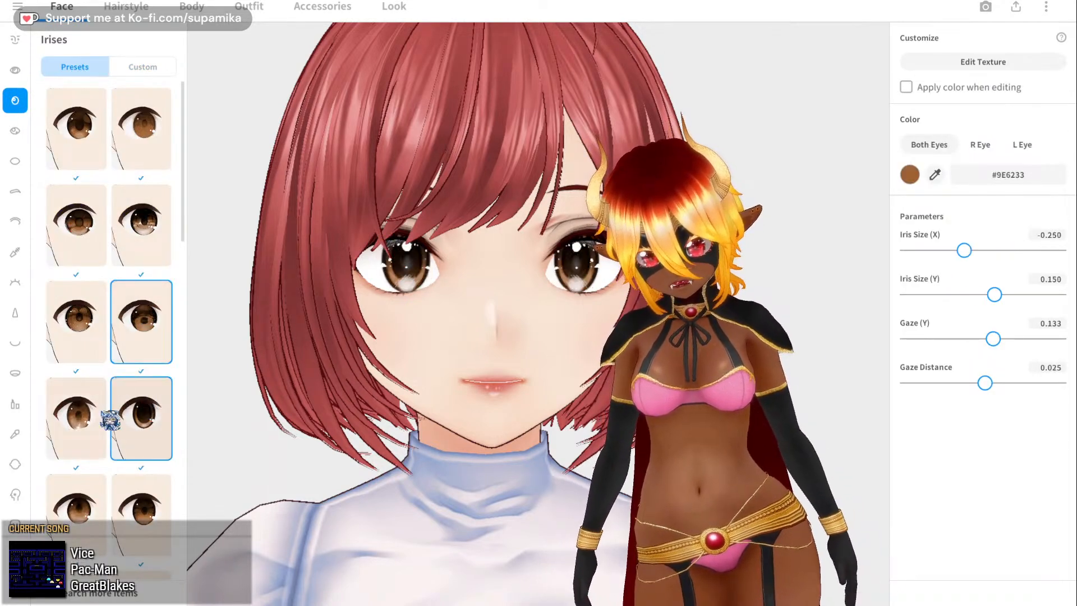
left_click(78, 429)
scroll(90, 451, "down", 2)
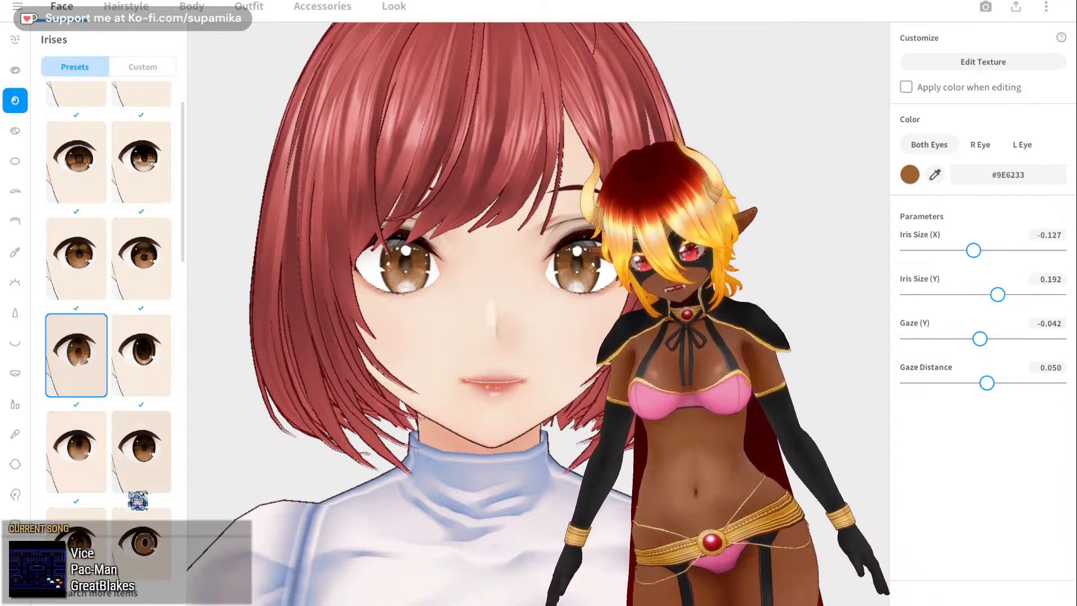
scroll(92, 448, "down", 9)
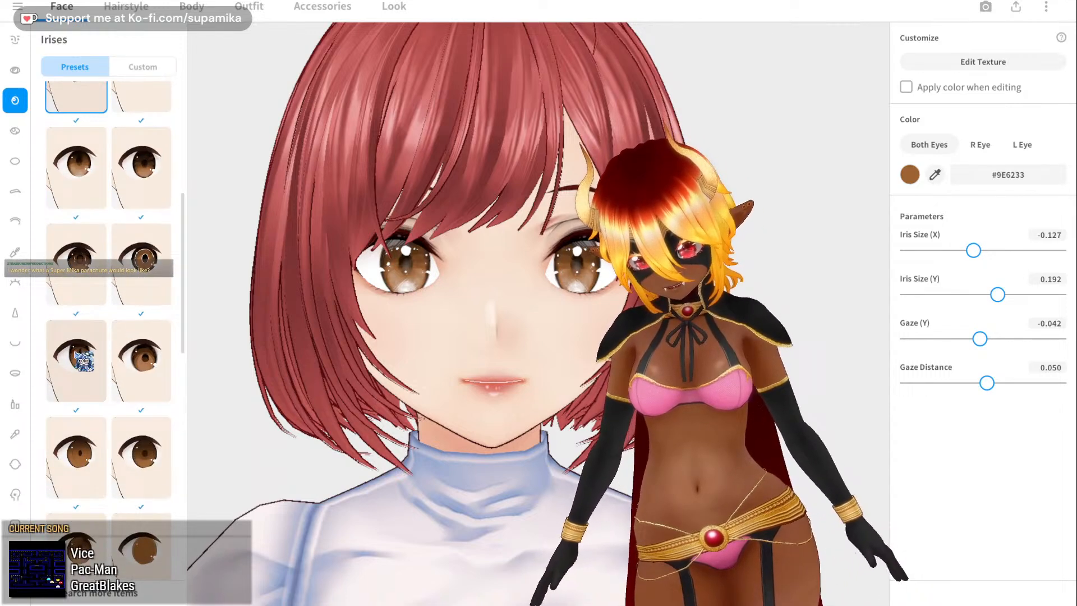
left_click(77, 287)
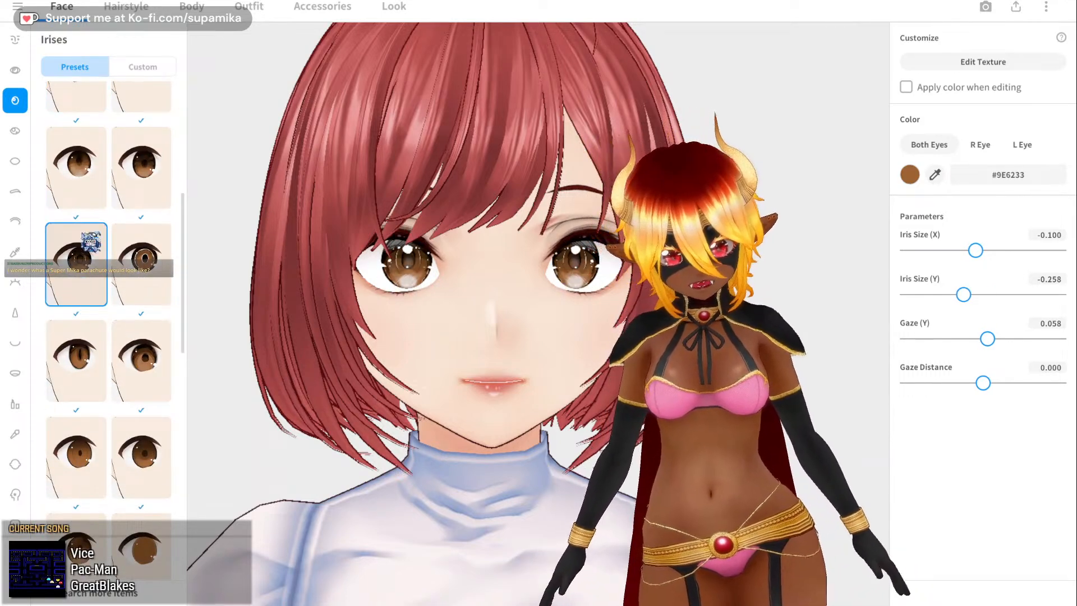
scroll(90, 241, "up", 10)
left_click(87, 215)
left_click(79, 282)
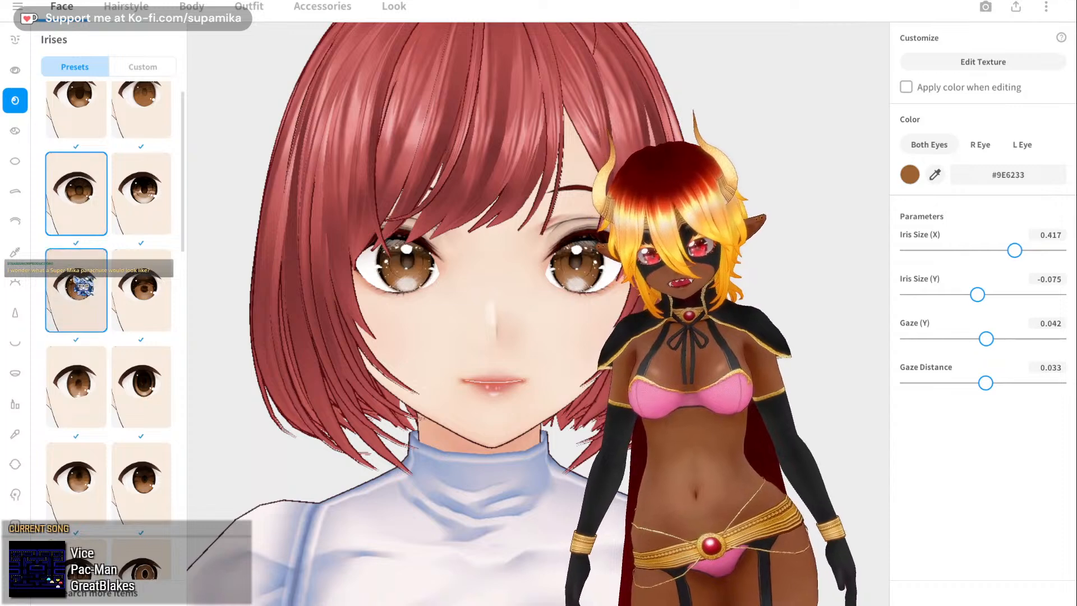
scroll(83, 285, "up", 1)
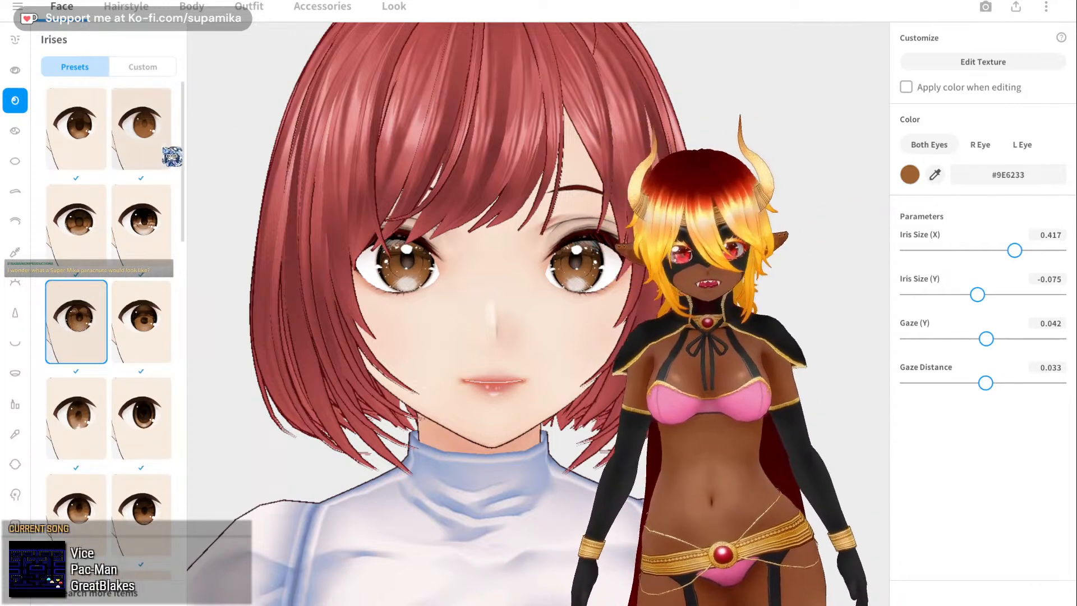
left_click(162, 221)
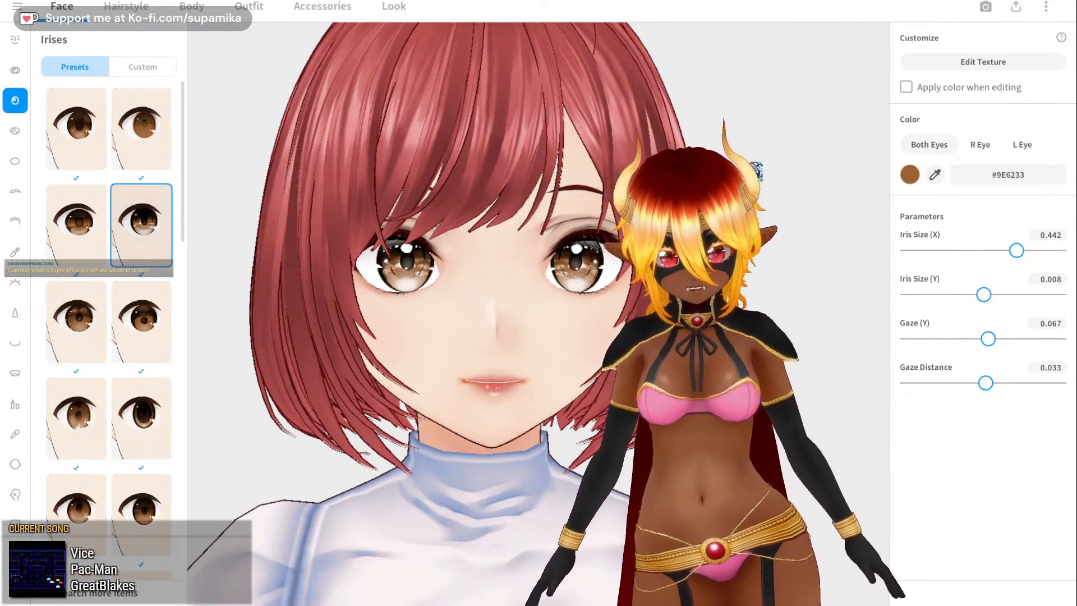
- Try the bright violet #6B54FF as the iris color for both eyes
left_click(910, 174)
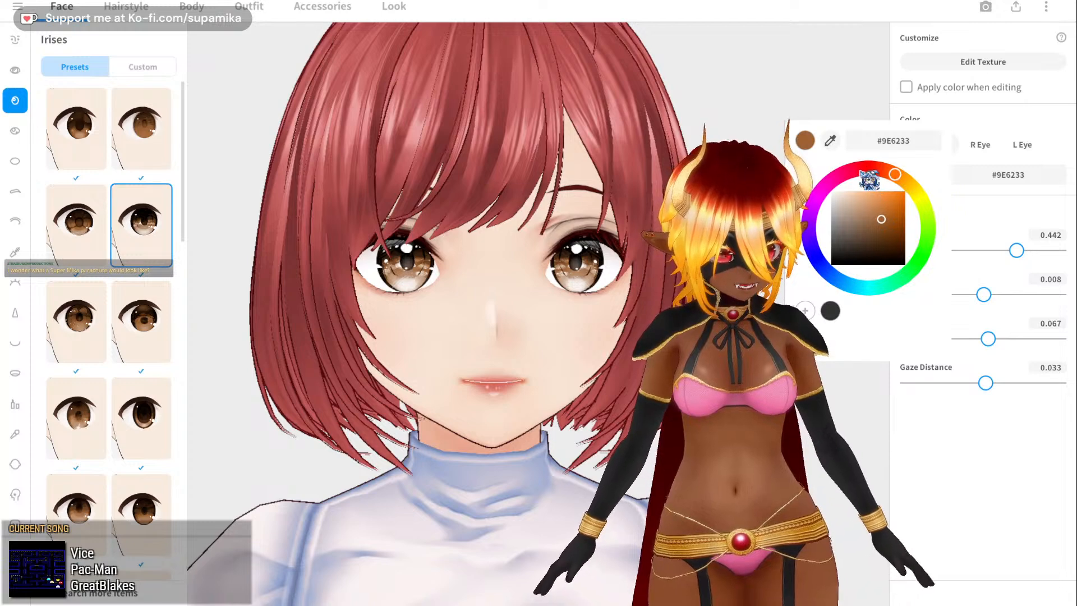
left_click(860, 170)
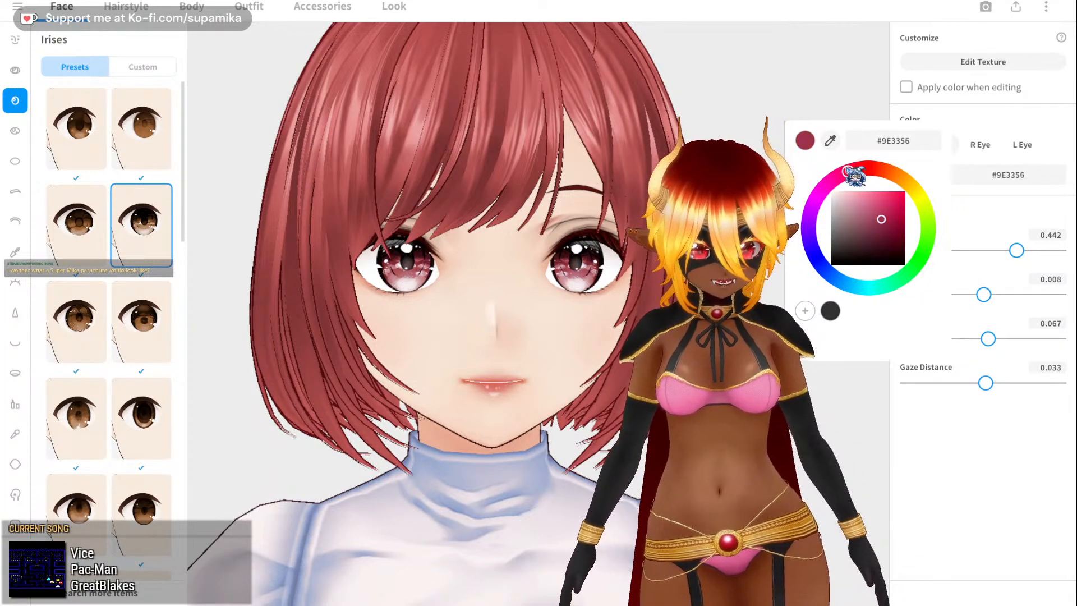
left_click_drag(814, 204, 811, 252)
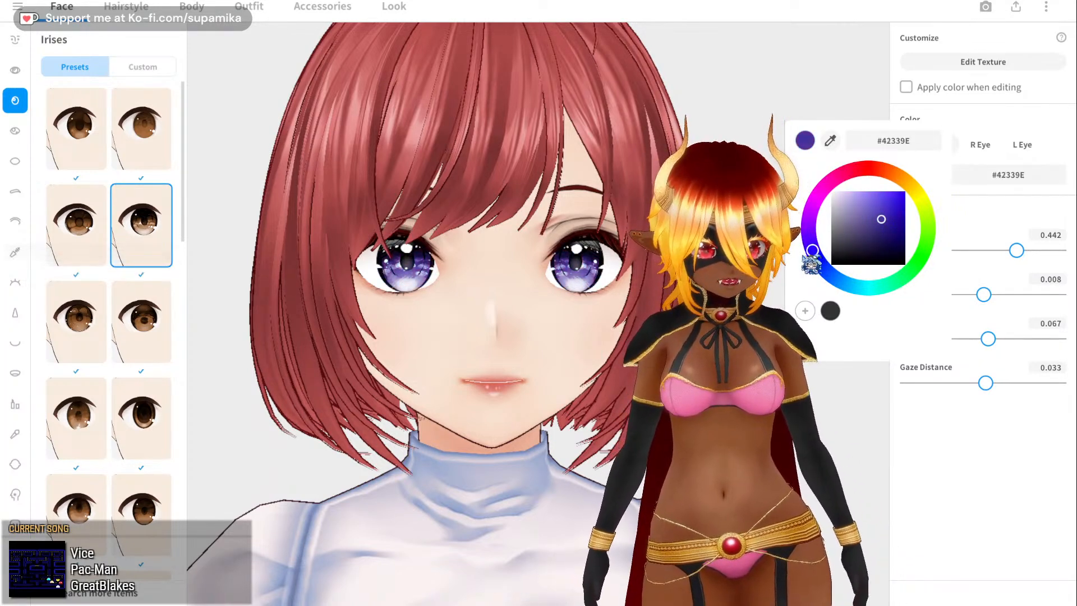
left_click_drag(874, 224, 882, 192)
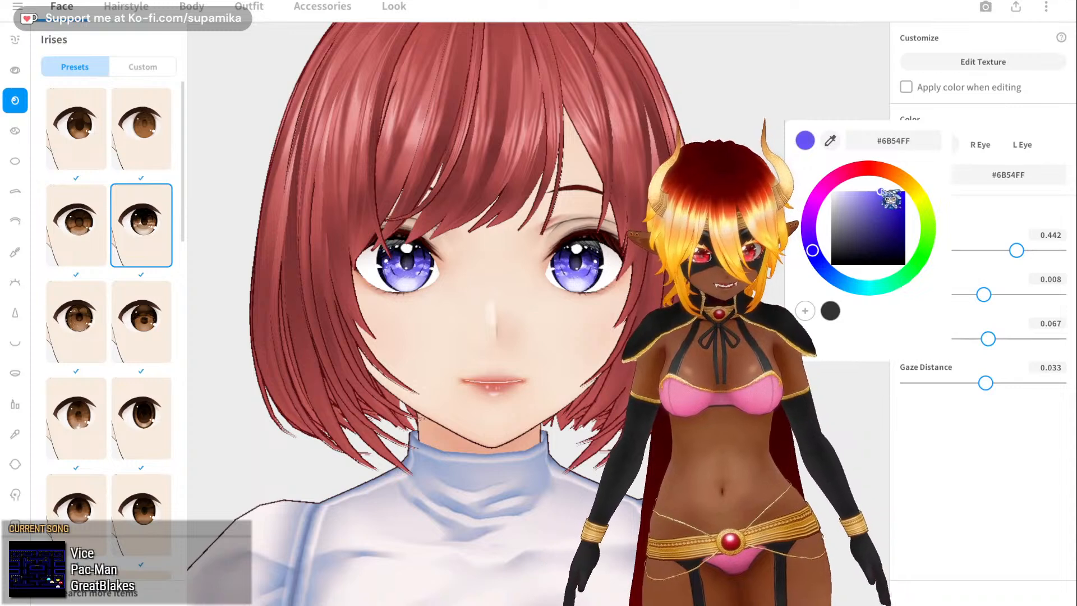
key("Escape")
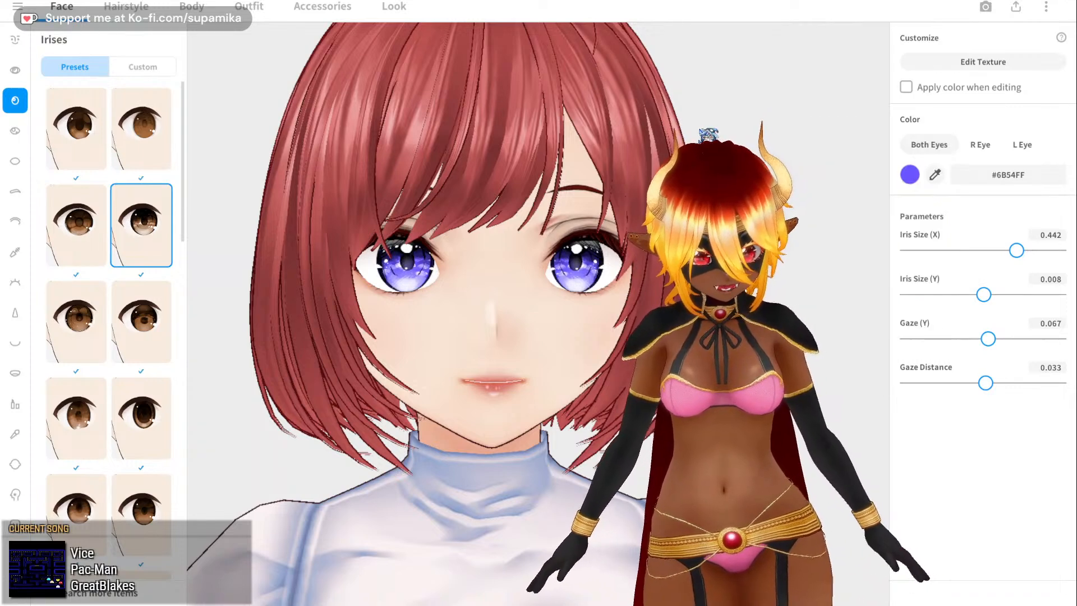
scroll(538, 314, "down", 4)
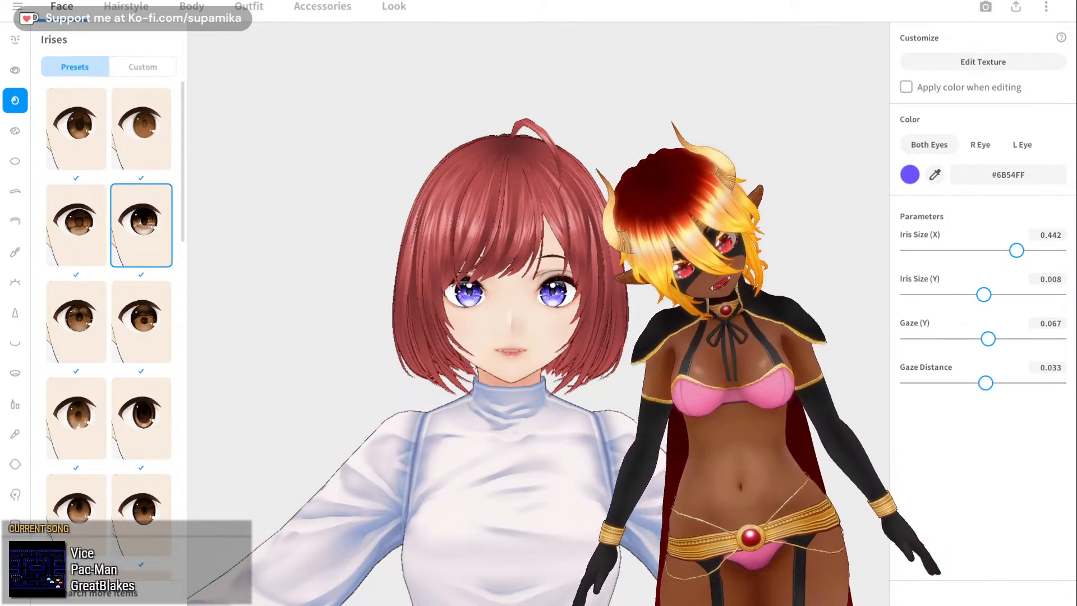
- Try yellow #FFF154, green #48EF33 and mint green #33EF9B as the iris color for both eyes
left_click(910, 174)
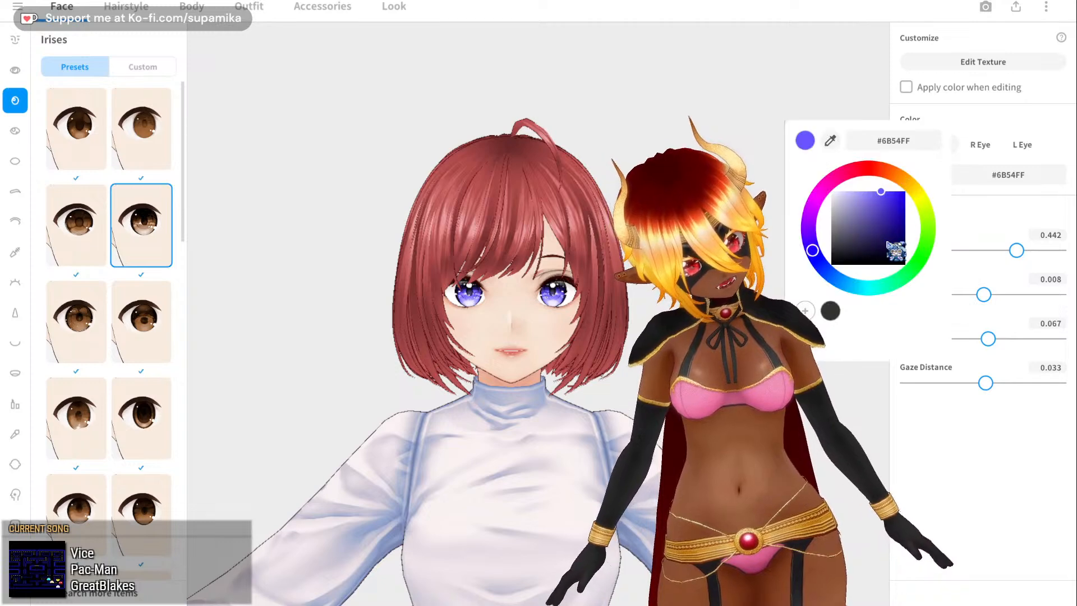
left_click_drag(913, 222, 926, 205)
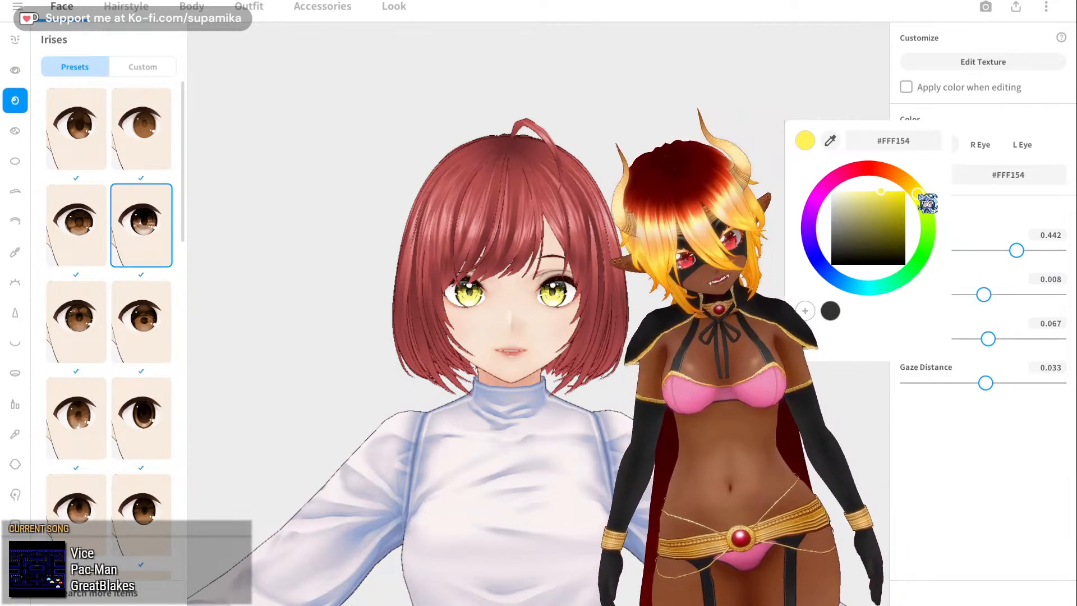
left_click(928, 245)
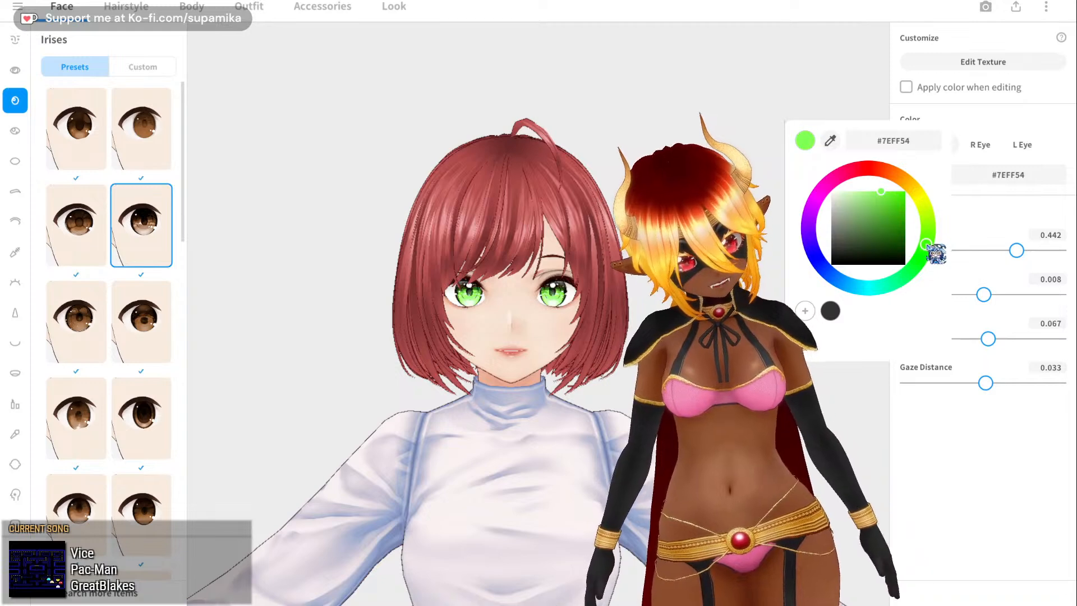
mouse_move(928, 247)
left_mouse_down()
mouse_move(911, 272)
mouse_move(930, 254)
left_mouse_up()
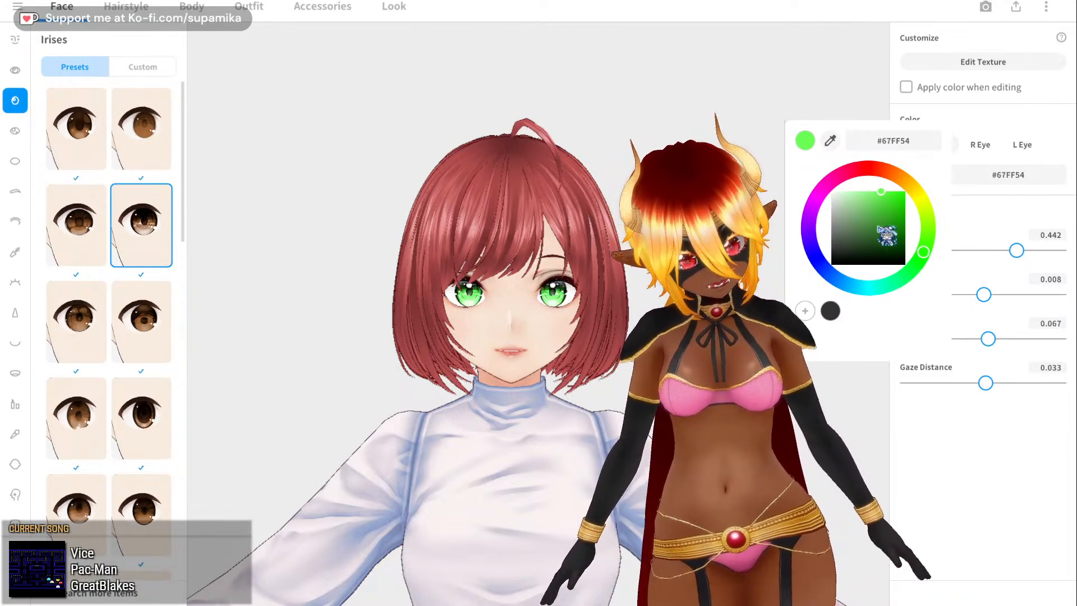
left_click(887, 198)
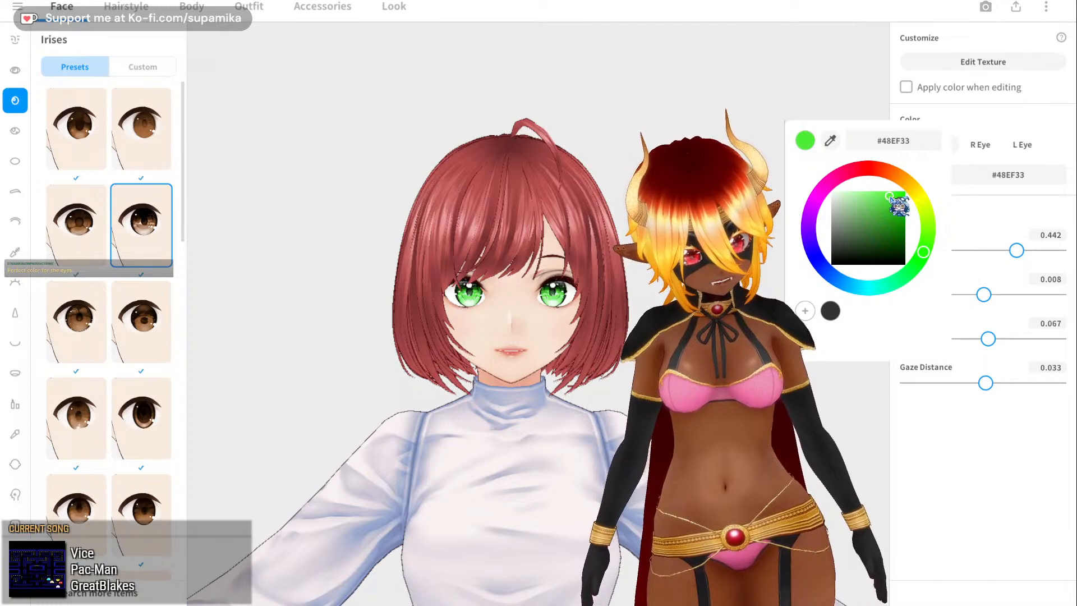
left_click_drag(899, 282, 902, 279)
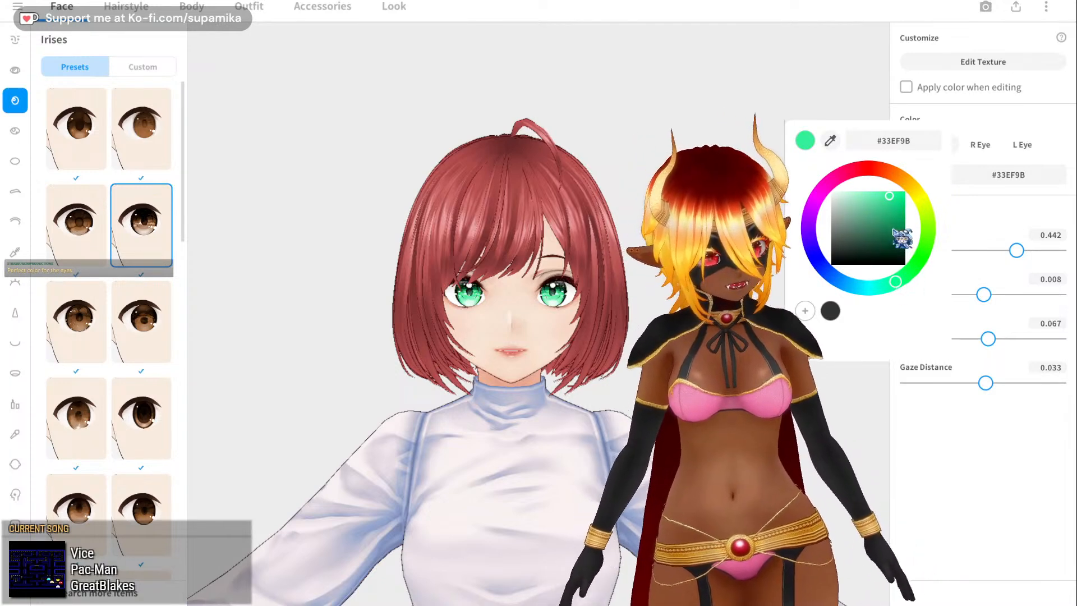
left_click(724, 235)
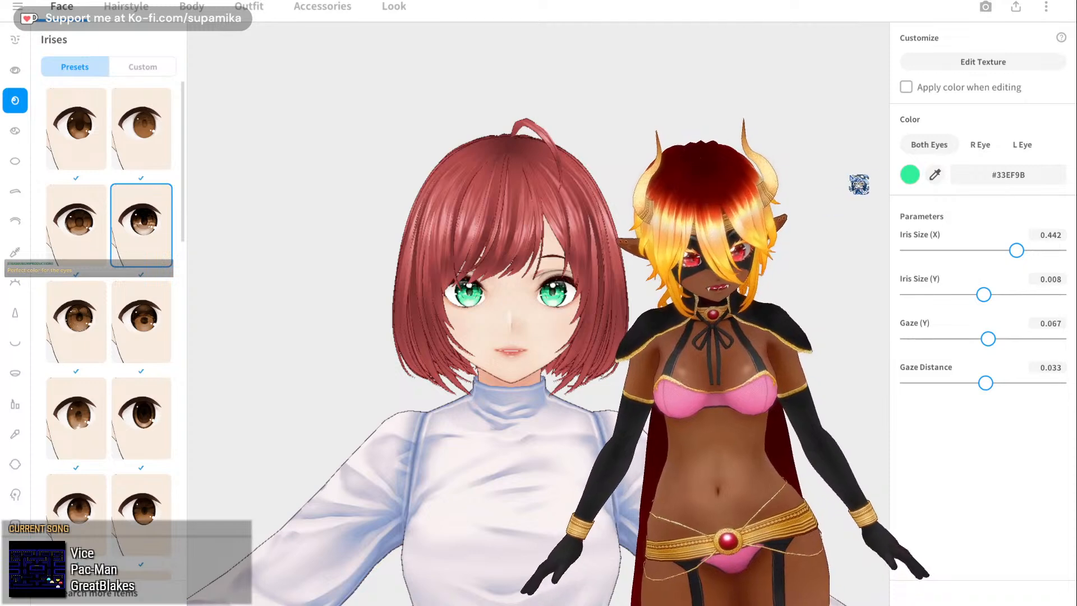
- Set the iris color of both eyes to the softer green #53D74F
left_click(911, 176)
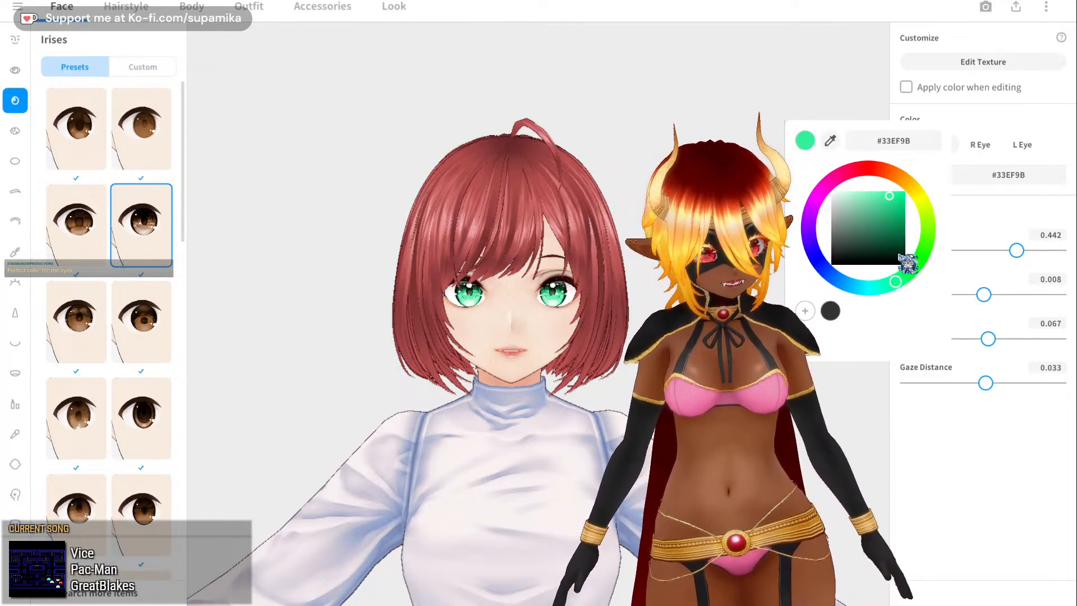
left_click_drag(911, 276, 933, 264)
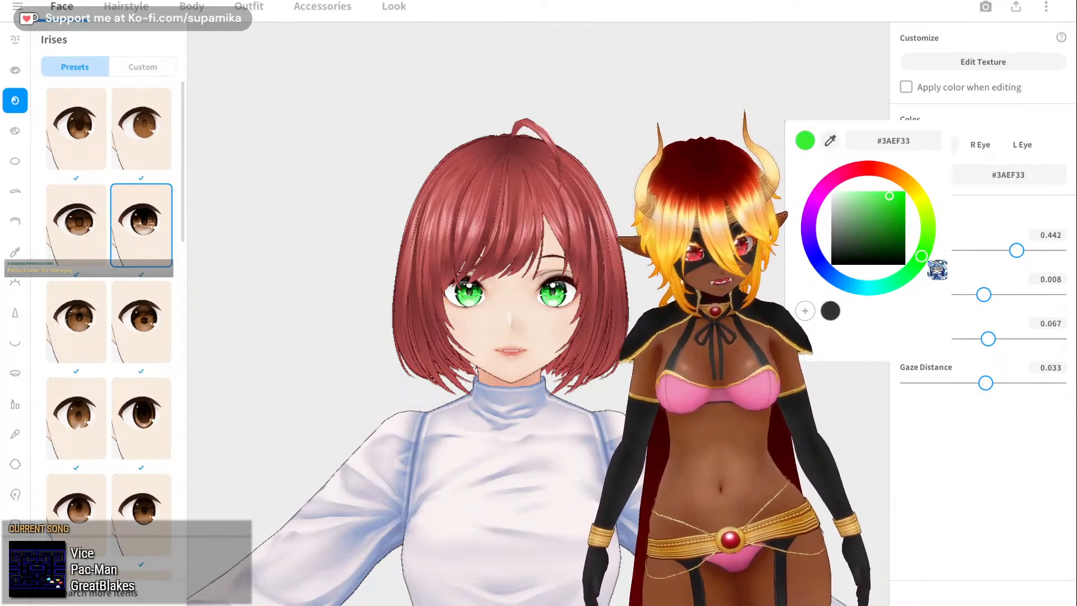
left_click_drag(883, 216, 875, 202)
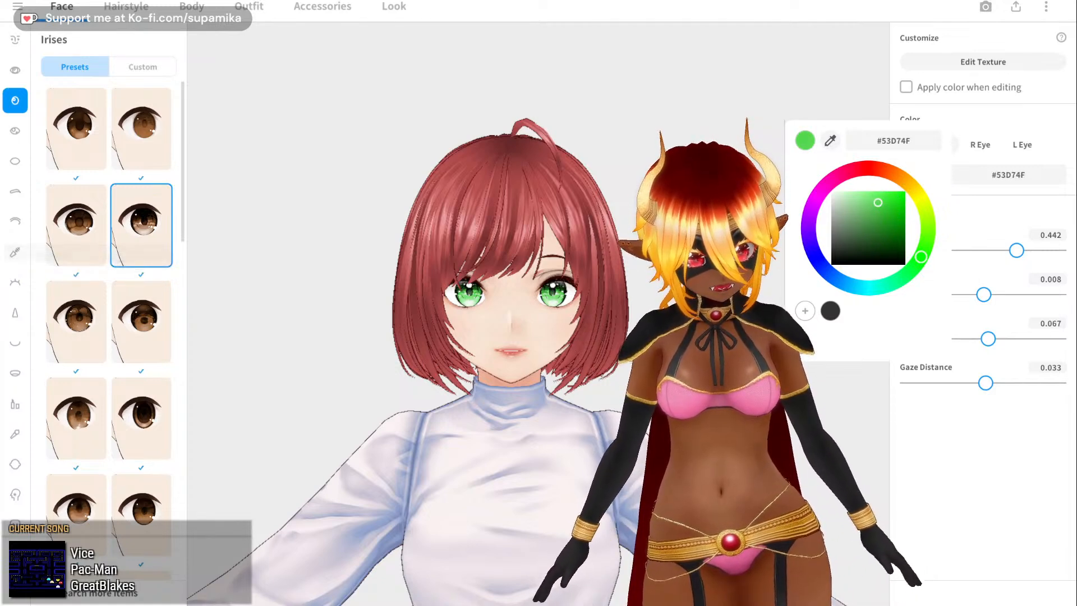
left_click(712, 269)
scroll(712, 269, "up", 5)
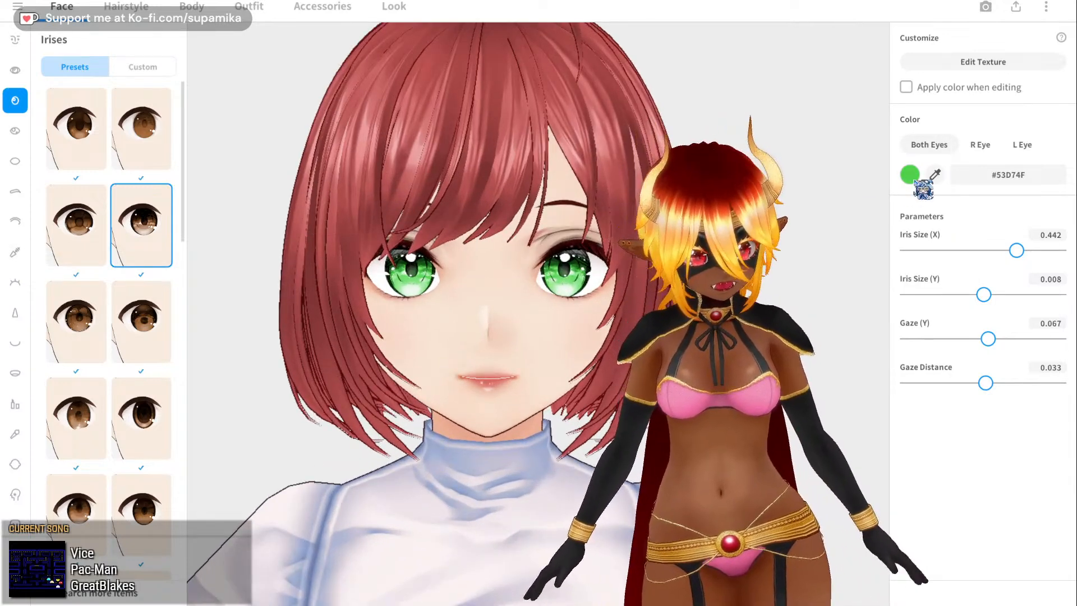
- Try yellow #F7ED39 as the iris color for the left eye only
left_click(915, 180)
left_click(986, 156)
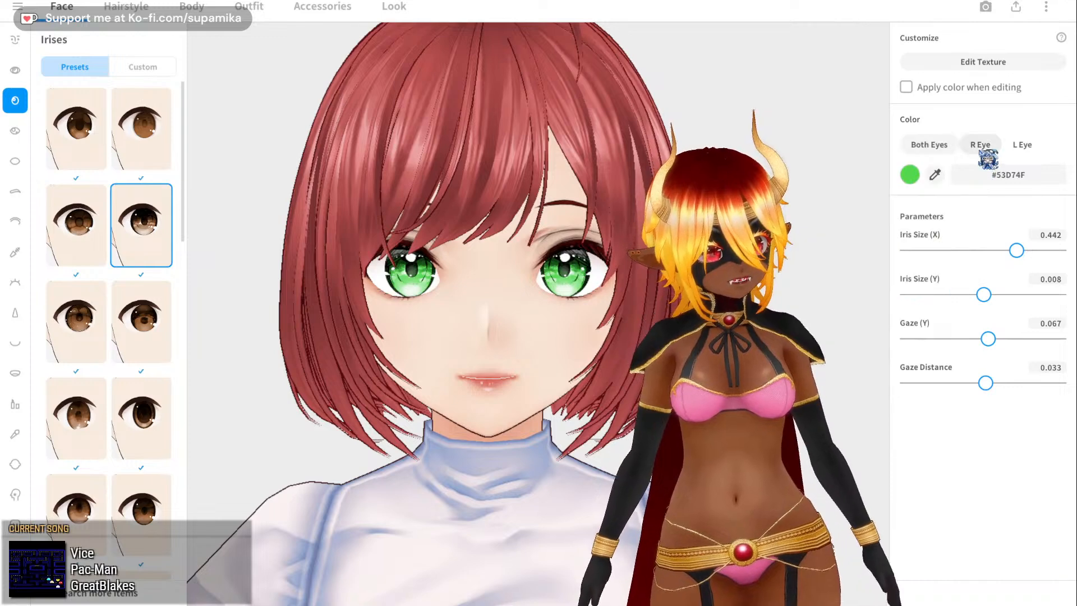
left_click(1022, 146)
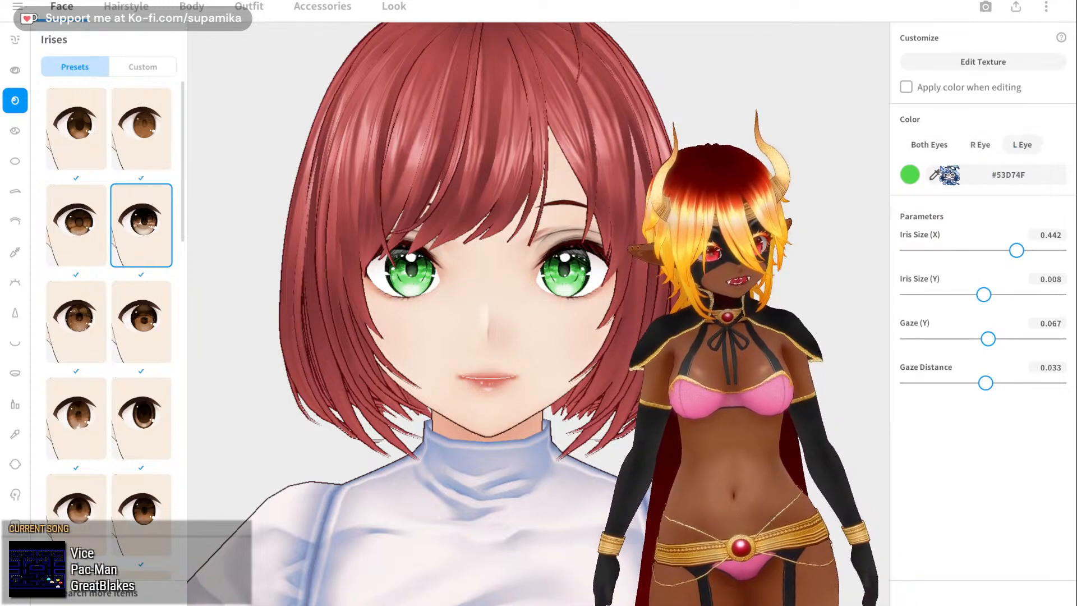
left_click(910, 175)
mouse_move(841, 222)
left_mouse_down()
mouse_move(877, 196)
mouse_move(883, 208)
mouse_move(892, 188)
left_mouse_up()
left_click(920, 193)
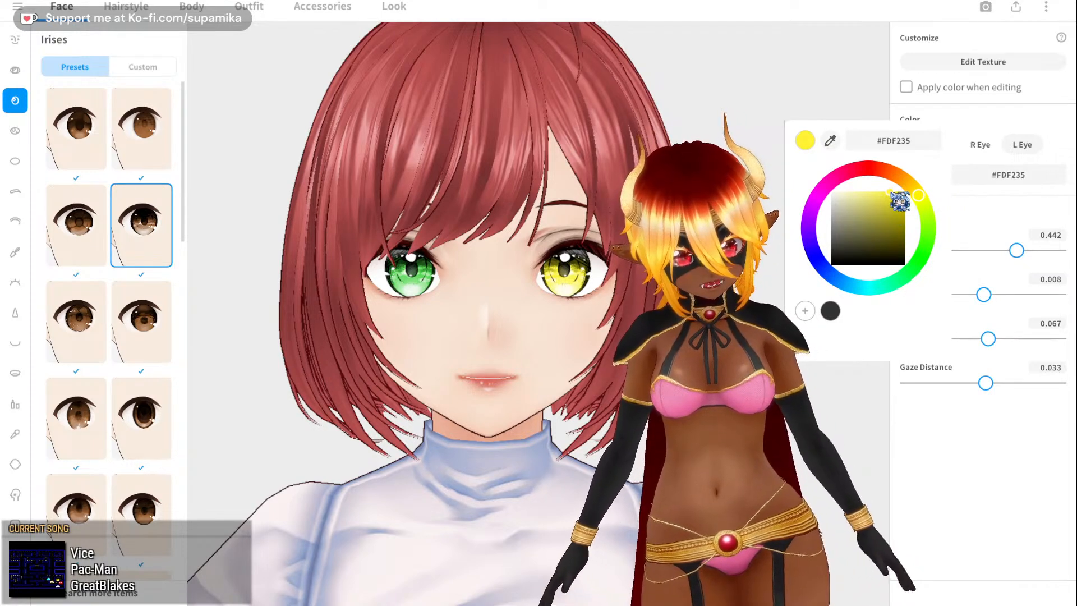
left_click(769, 182)
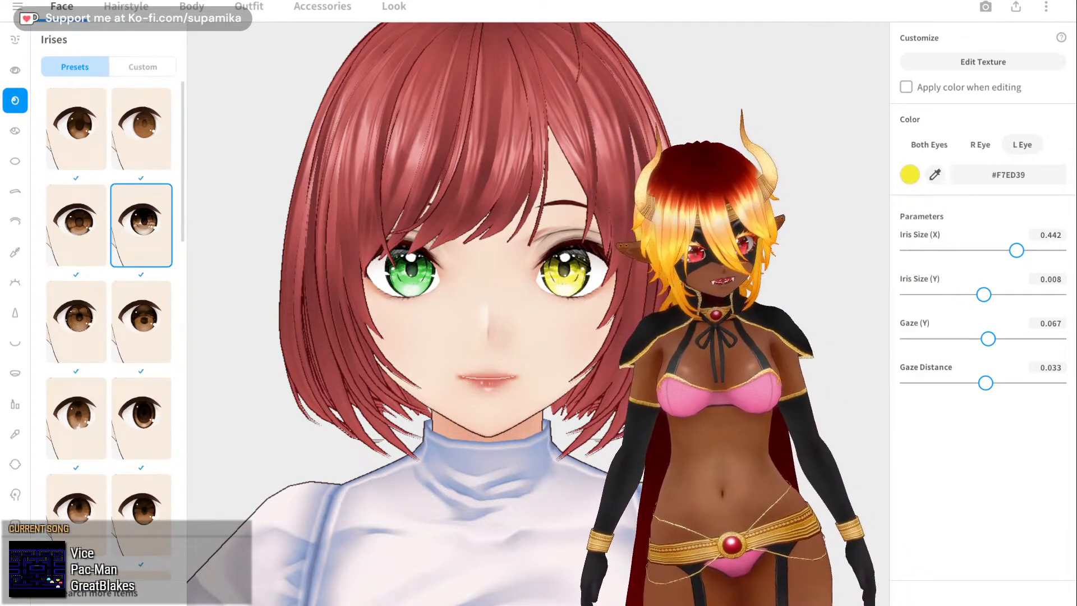
- Set the iris color of both eyes to the muted yellow #D7C24F
left_click(925, 146)
left_click(915, 179)
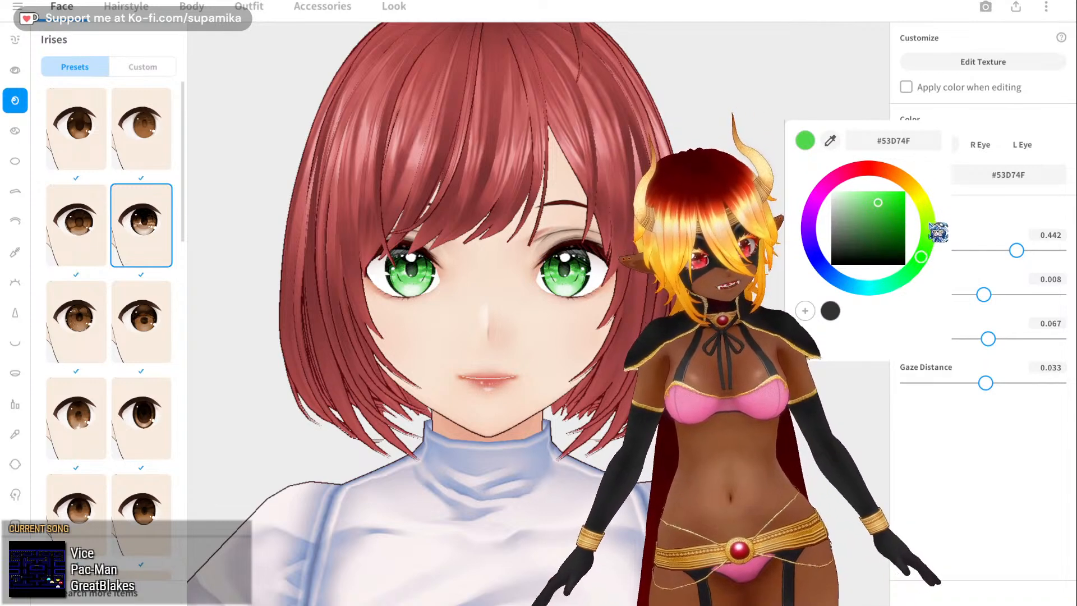
left_click_drag(934, 233, 929, 193)
left_click(538, 314)
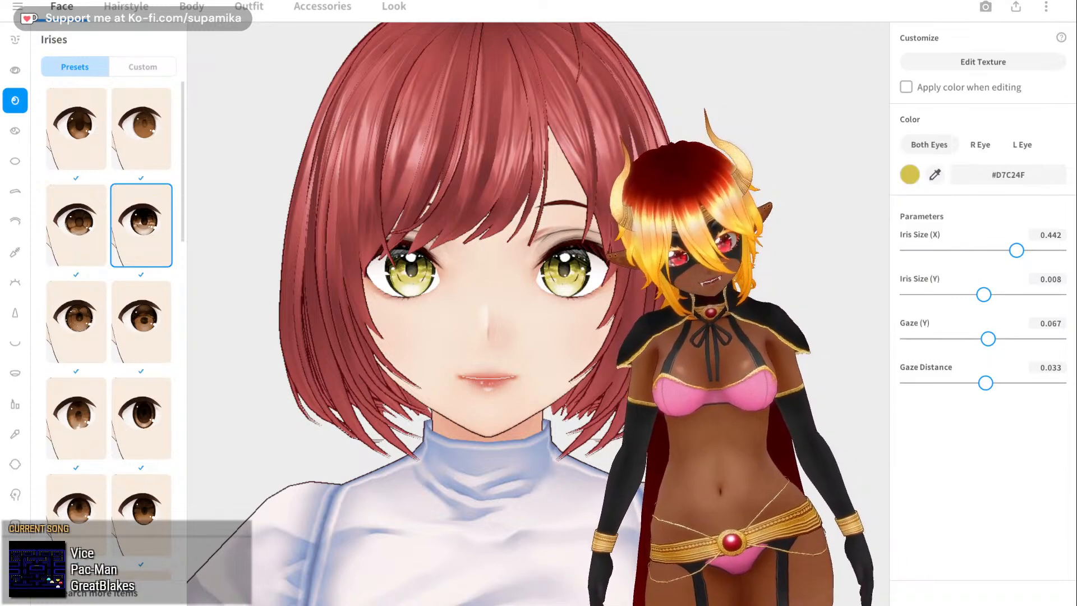
scroll(538, 314, "down", 5)
right_click_drag(538, 314, 437, 314)
right_click_drag(667, 314, 704, 314)
right_click_drag(378, 120, 411, 101)
- Preview the A mouth expression on the character to open the mouth and show the teeth
left_click(17, 40)
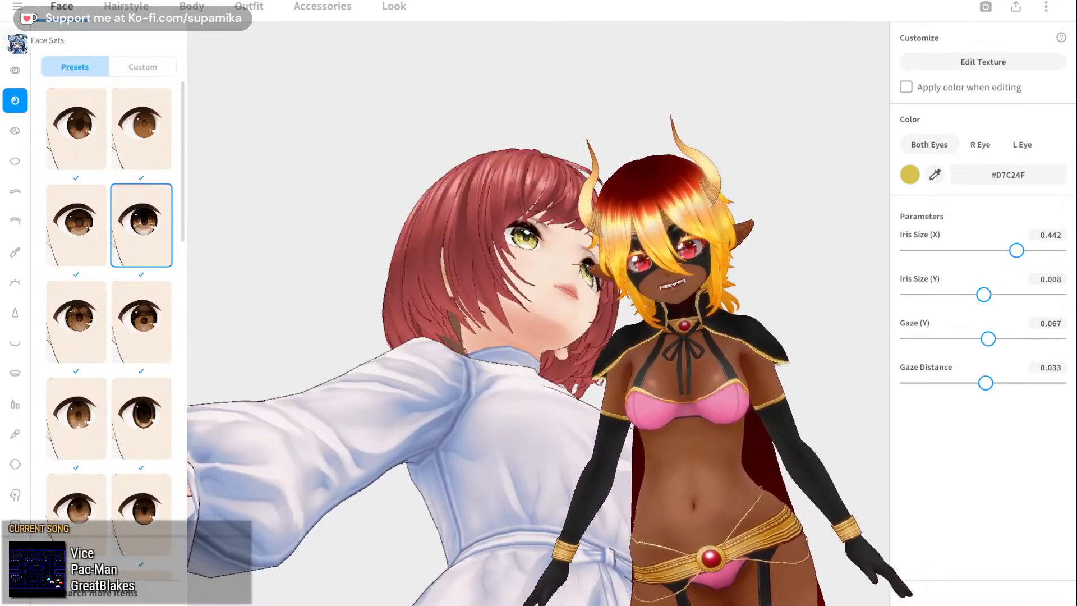
scroll(1016, 462, "down", 10)
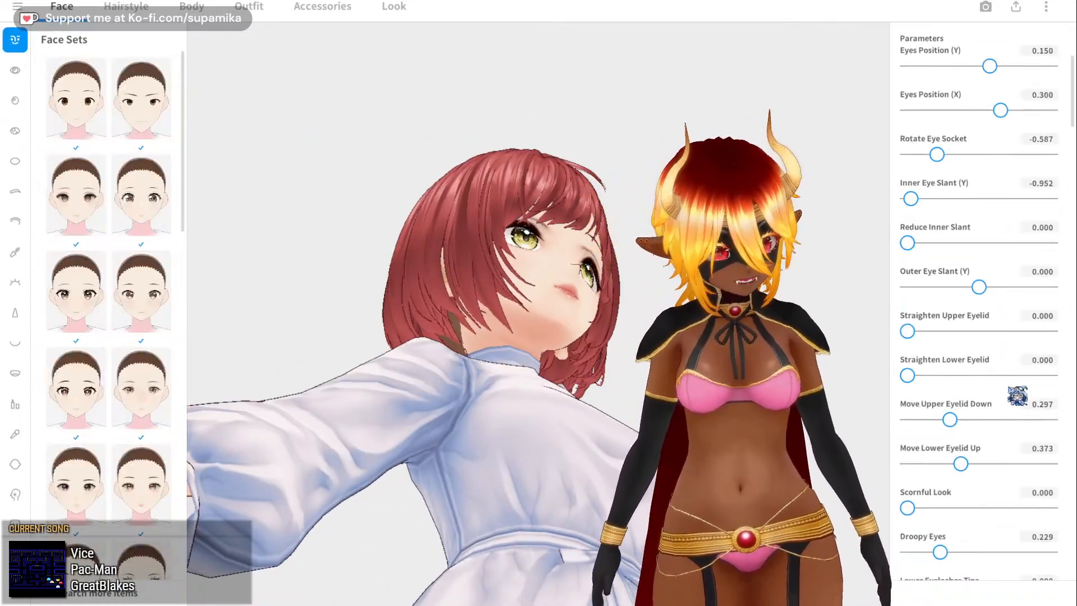
scroll(1021, 395, "down", 10)
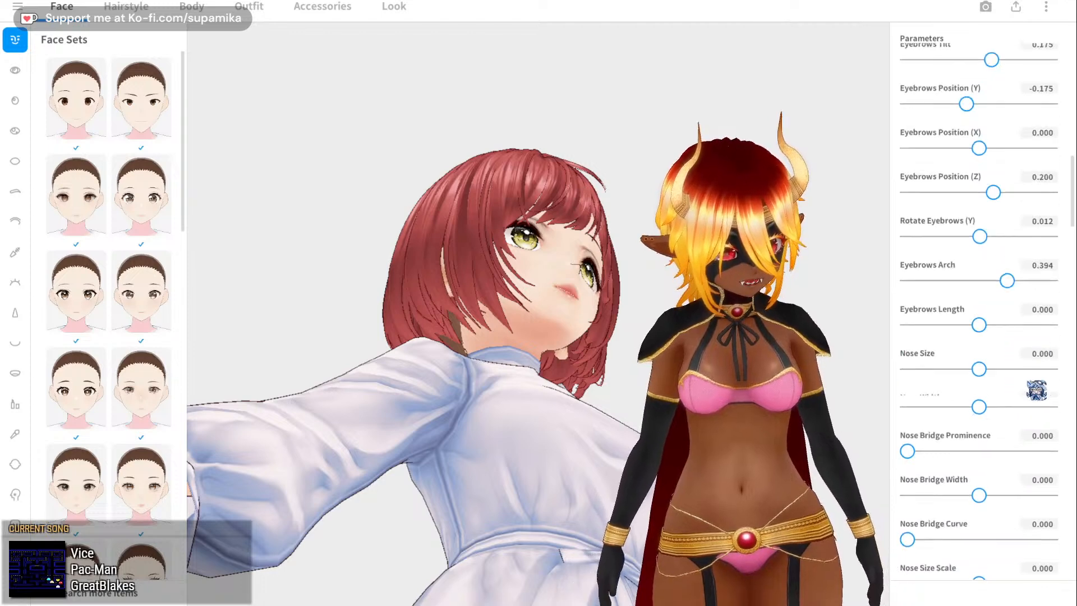
scroll(1030, 403, "down", 10)
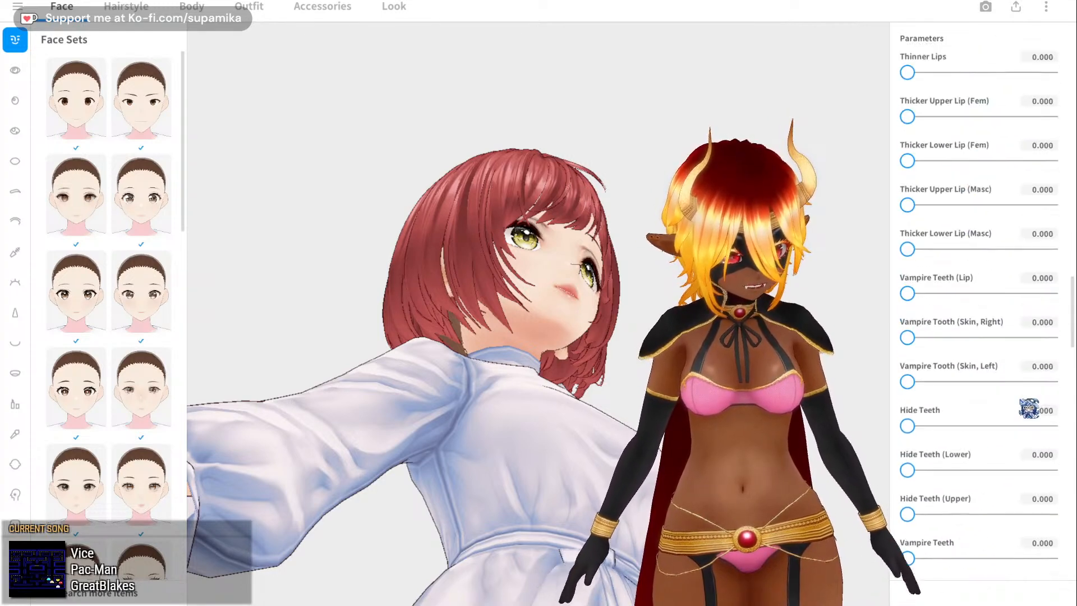
right_click_drag(654, 292, 643, 306)
scroll(645, 306, "up", 6)
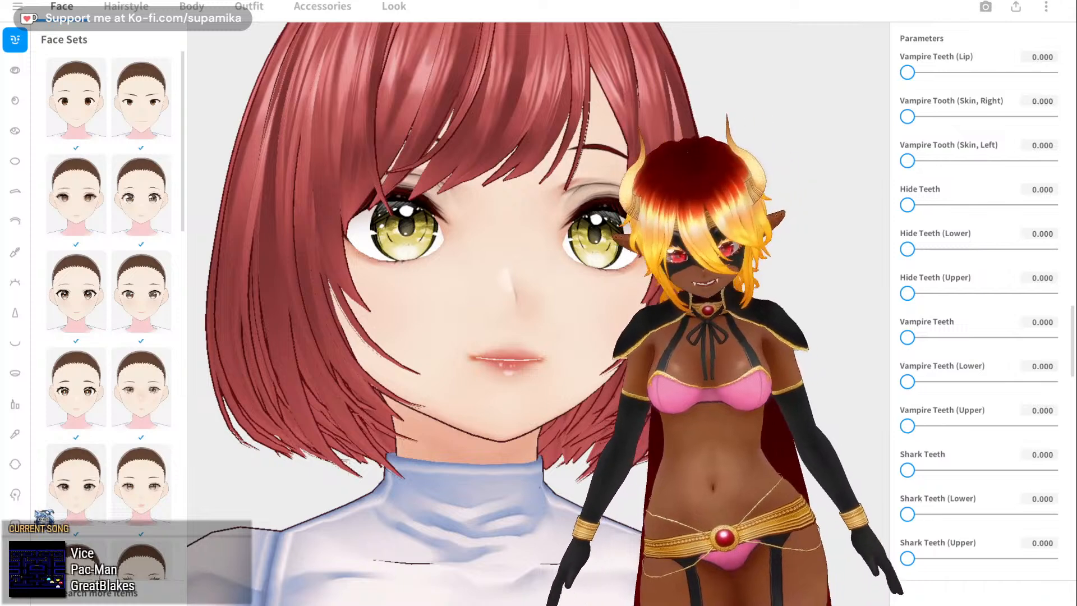
left_click(16, 522)
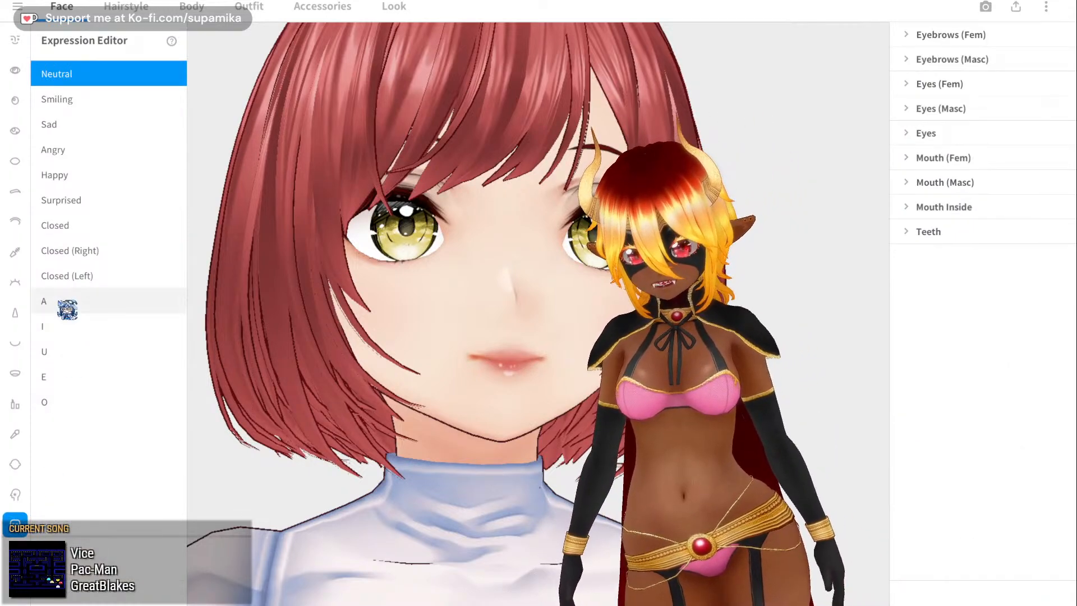
left_click(66, 301)
- Give the character upper fangs by setting Vampire Teeth (Upper) to 100 in the face set parameters
left_click(21, 46)
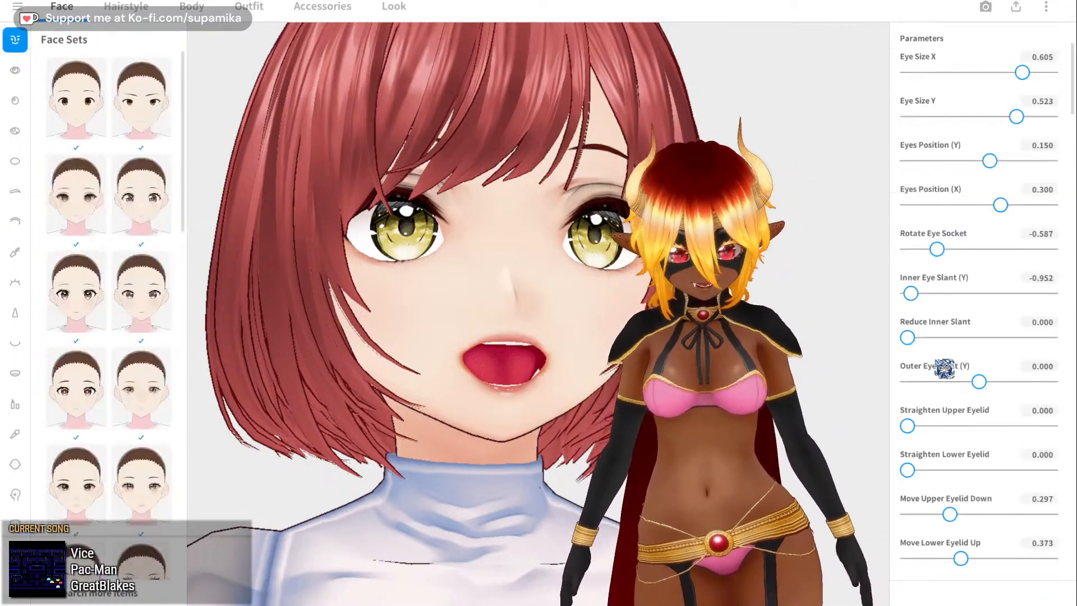
scroll(953, 415, "down", 12)
scroll(987, 438, "down", 20)
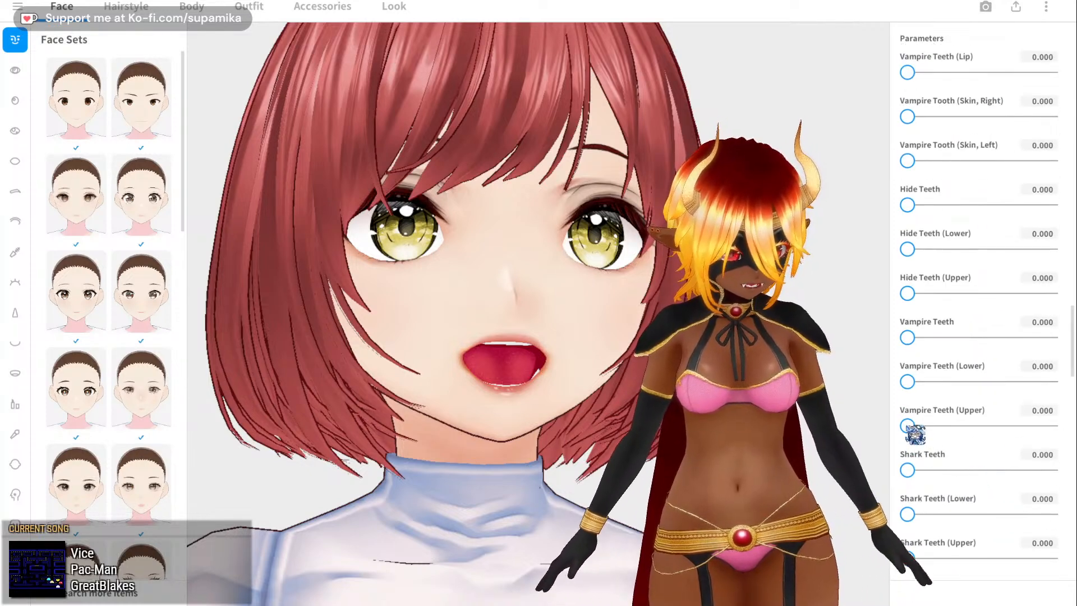
left_click_drag(908, 426, 1050, 426)
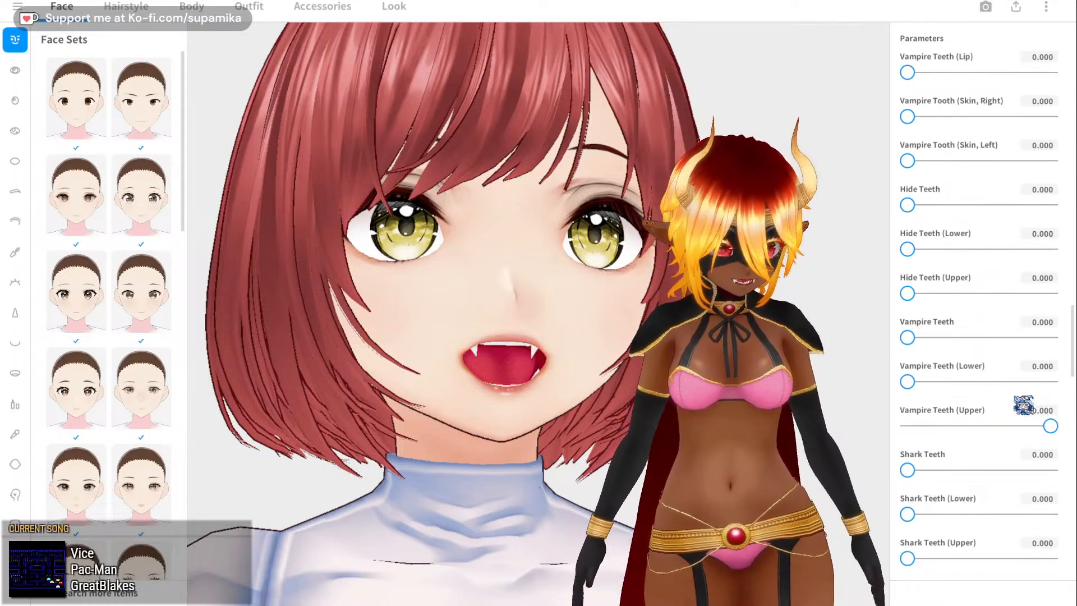
- Try the Vampire Teeth (Lower) and Shark Teeth parameters on the open mouth
left_click_drag(908, 381, 889, 394)
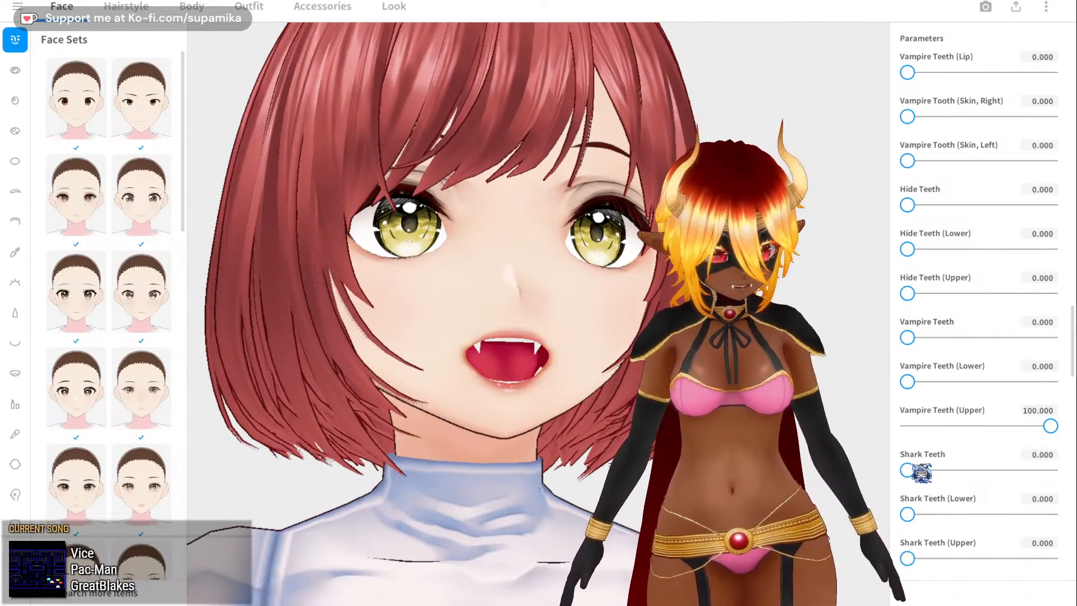
mouse_move(920, 472)
left_mouse_down()
mouse_move(967, 470)
mouse_move(901, 469)
mouse_move(968, 448)
mouse_move(1054, 446)
mouse_move(931, 464)
left_mouse_up()
scroll(925, 499, "down", 3)
scroll(931, 493, "down", 2)
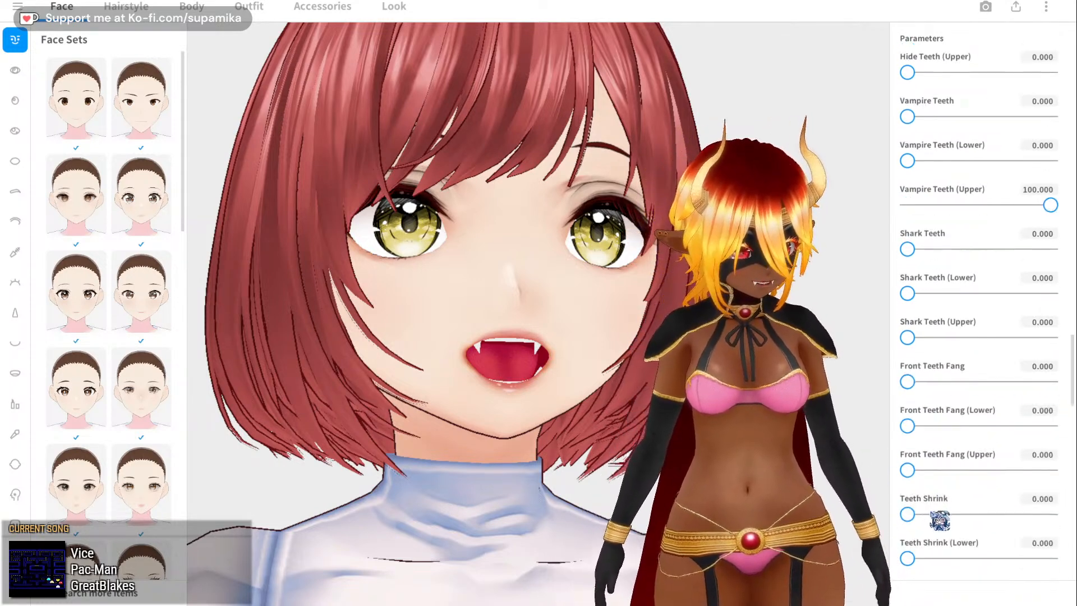
- Try Vampire Tooth (Skin, Left) at 100 and reset it to zero
scroll(931, 530, "up", 5)
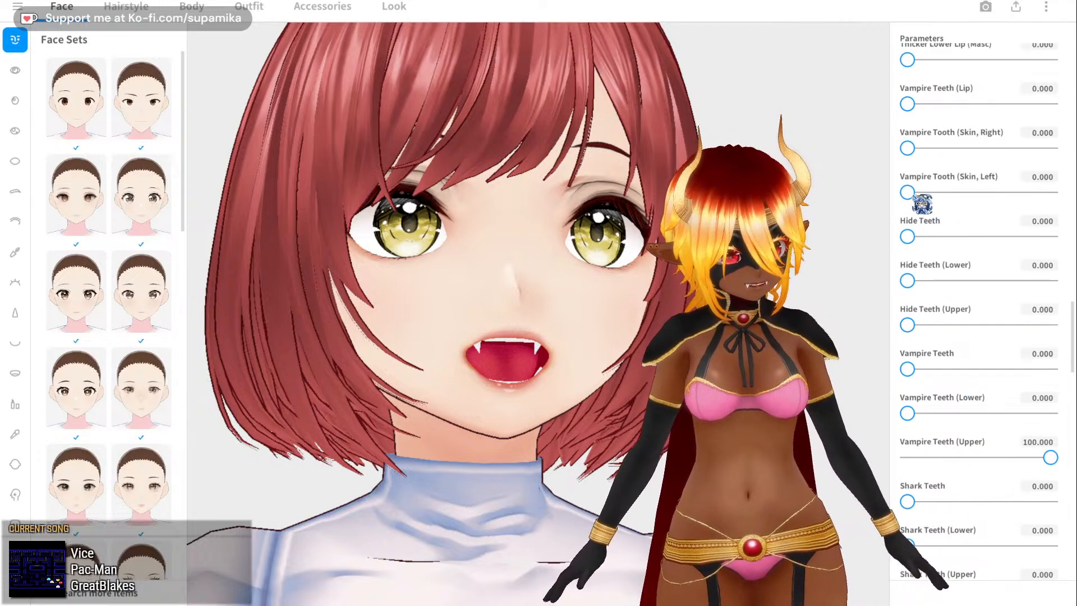
left_click_drag(907, 193, 1075, 198)
scroll(760, 272, "up", 5)
right_click_drag(774, 273, 724, 269)
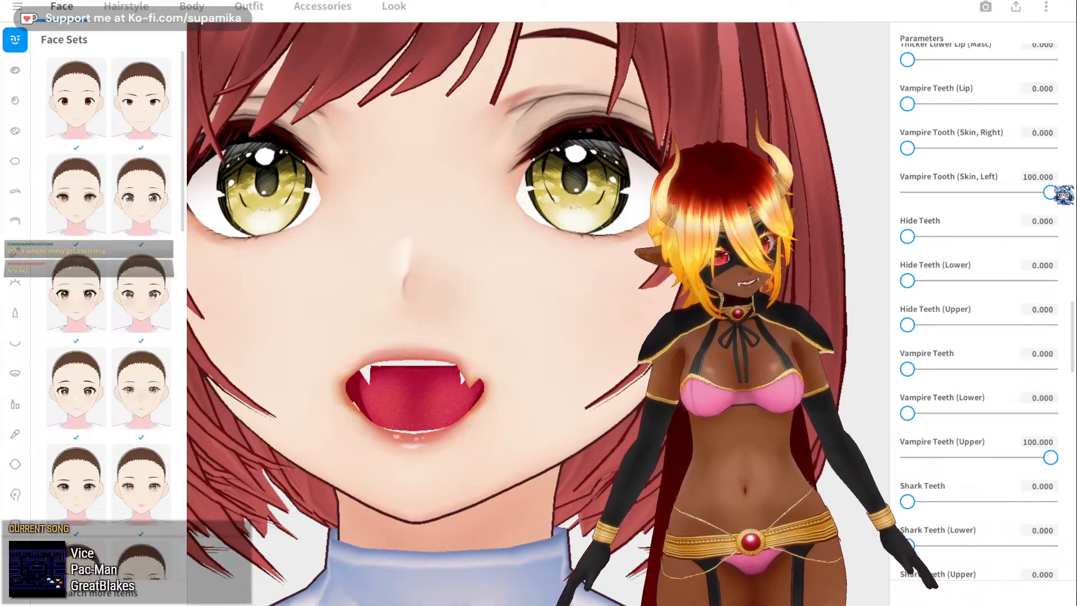
left_click_drag(1063, 195, 830, 185)
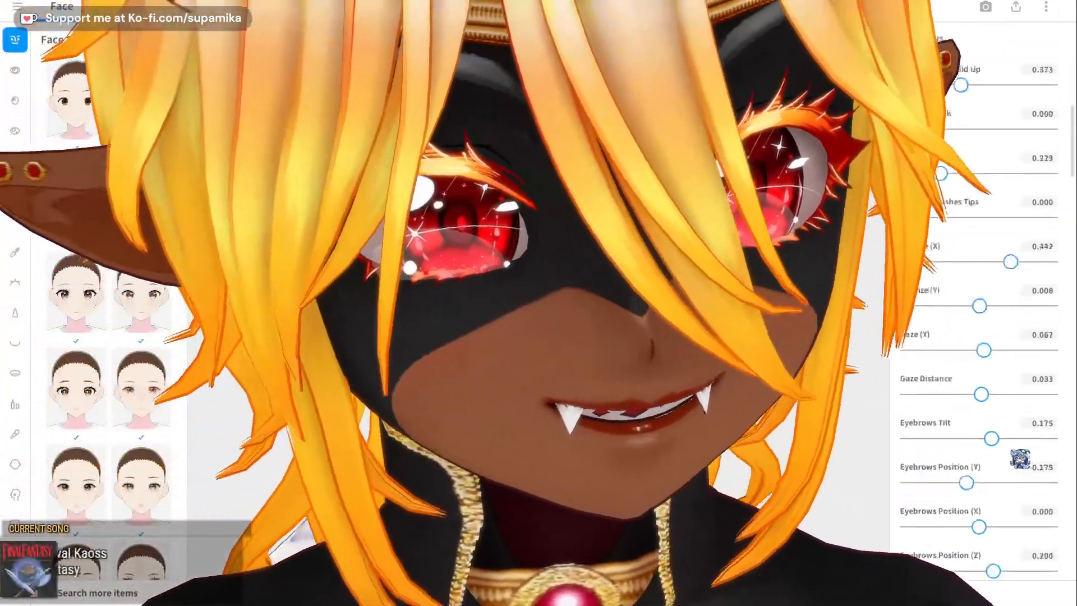
- Try an Ear Stretch of 0.523 with Ear Tip (Y) at 0.065, and reset the stretch to zero
scroll(1003, 474, "down", 10)
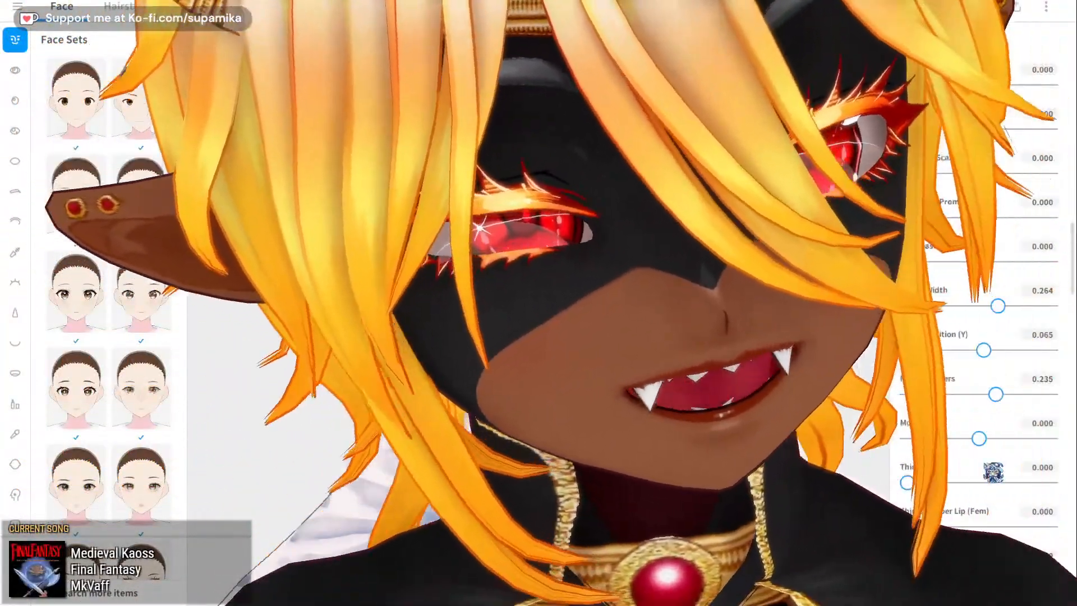
scroll(986, 448, "down", 5)
scroll(968, 404, "up", 10)
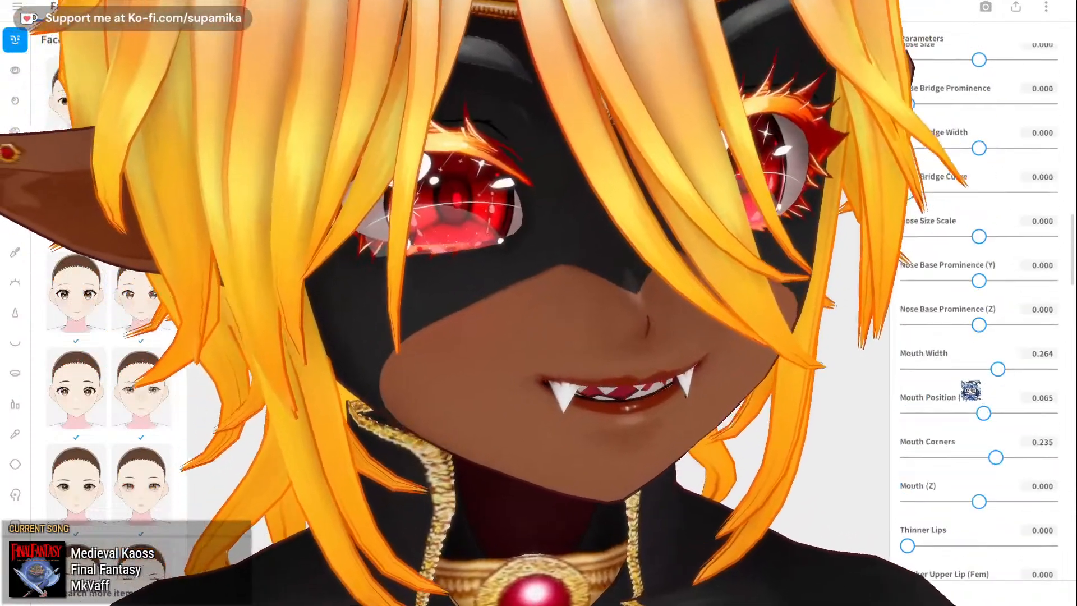
scroll(978, 396, "up", 7)
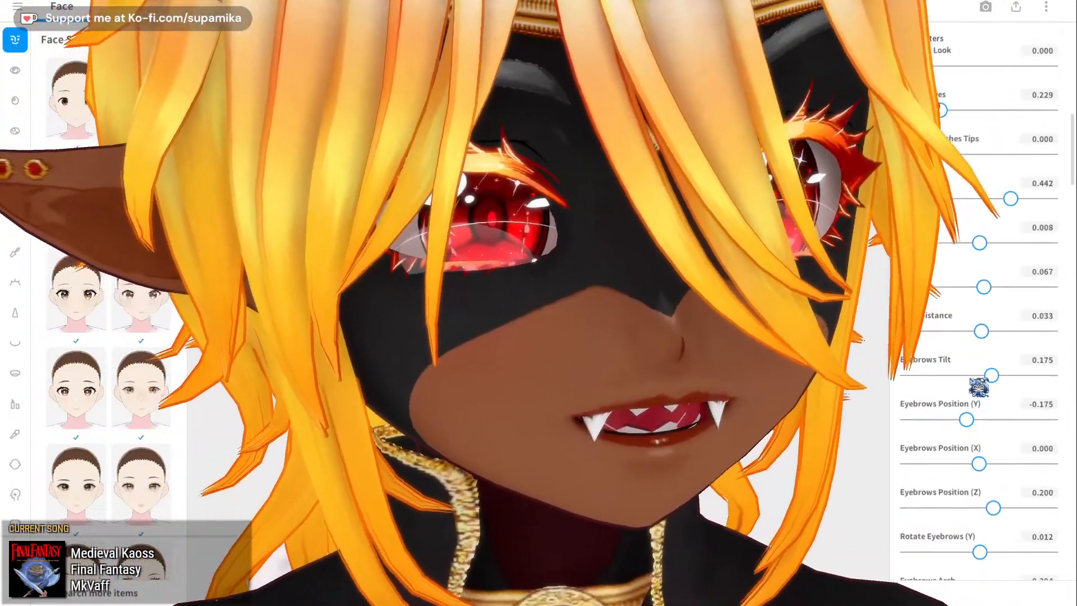
scroll(978, 389, "down", 6)
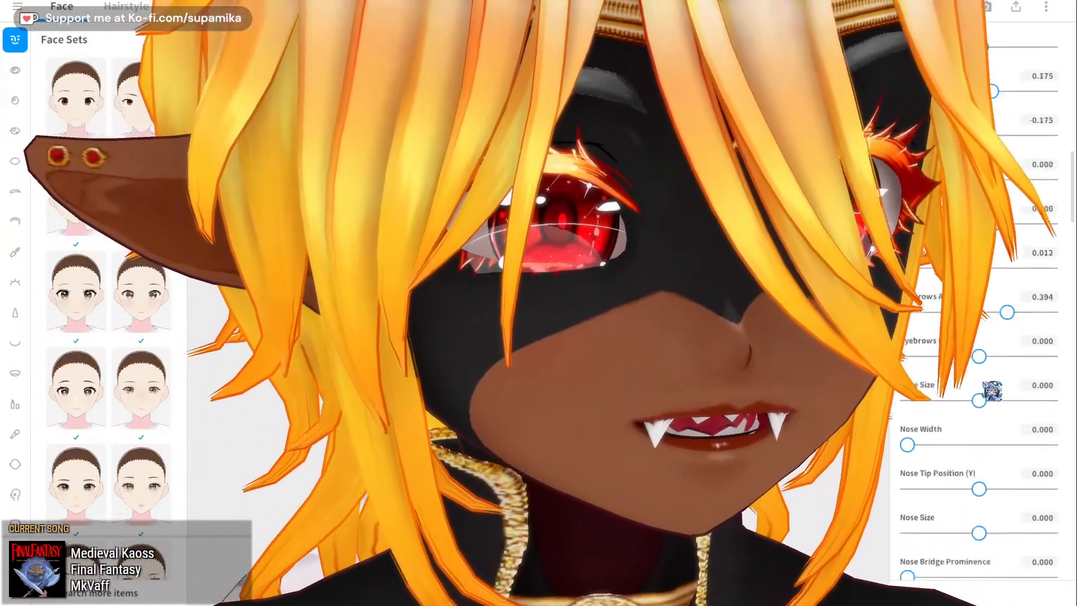
scroll(1001, 391, "down", 15)
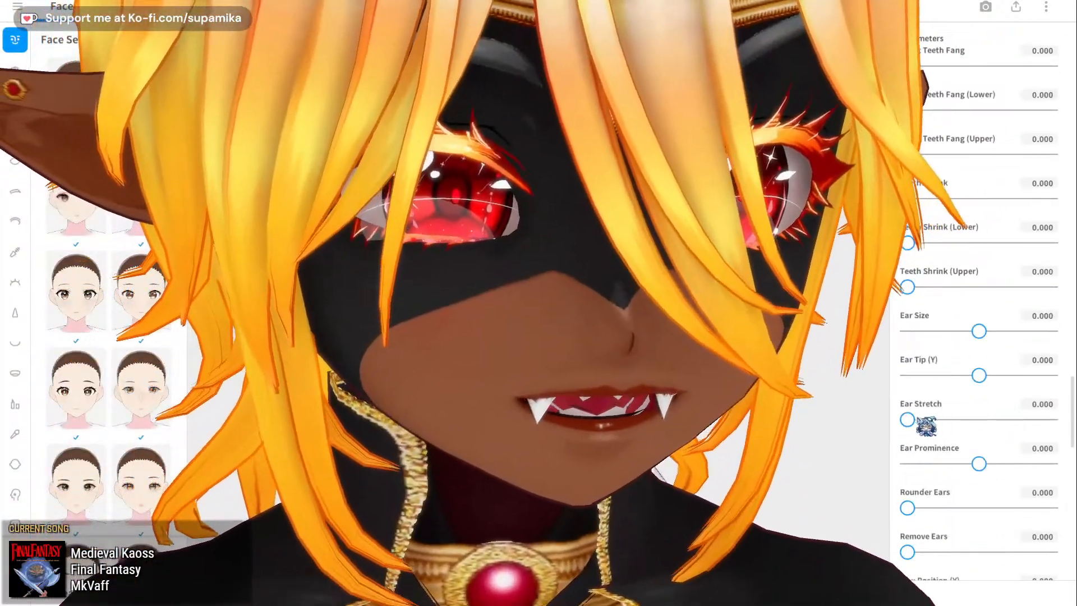
left_click_drag(908, 420, 981, 419)
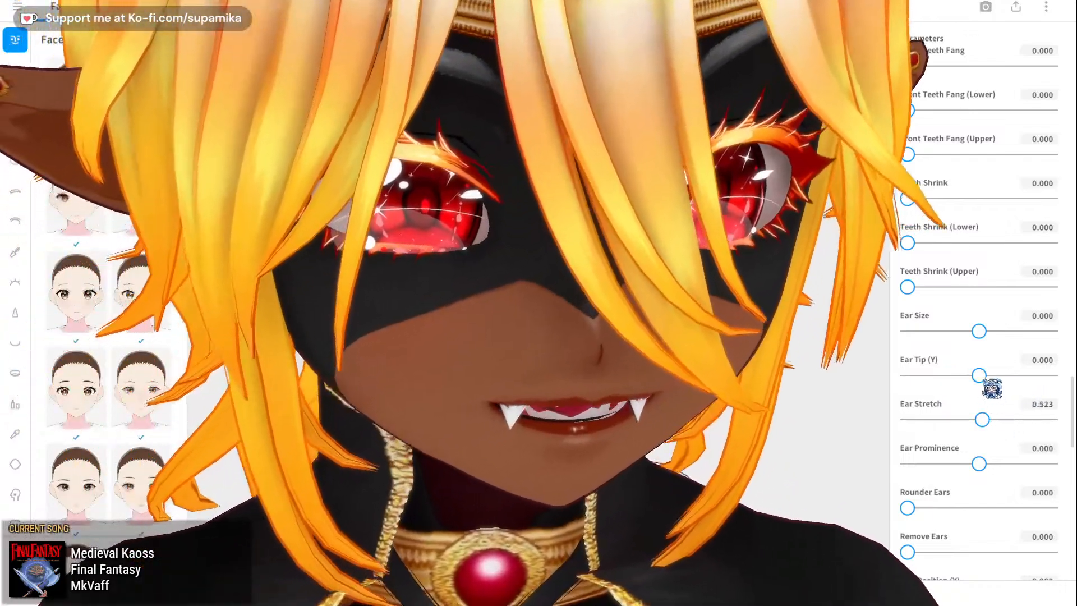
left_click_drag(979, 375, 982, 375)
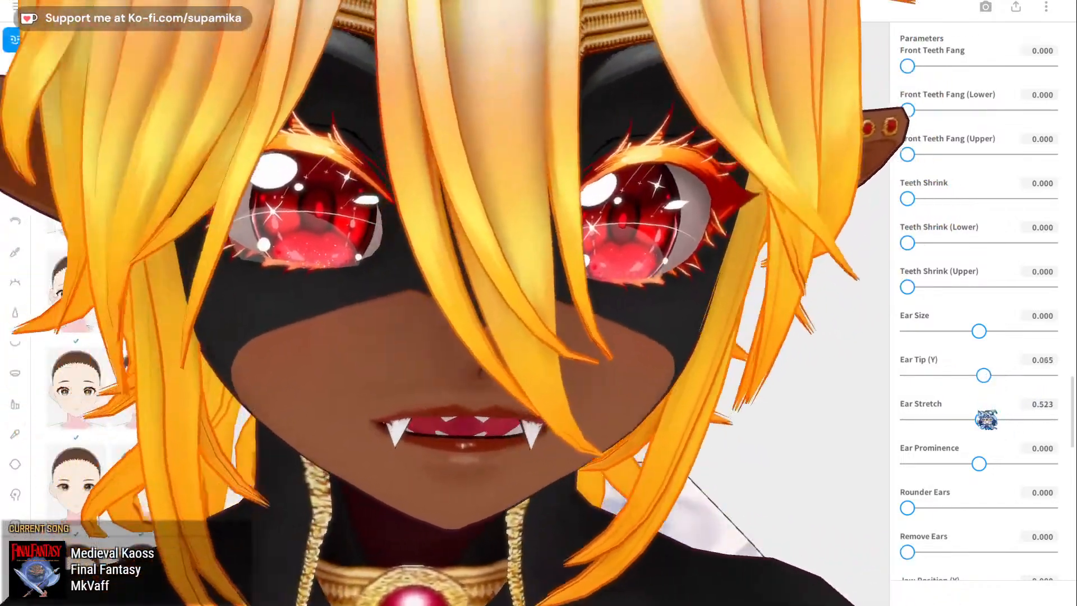
left_click_drag(981, 419, 937, 423)
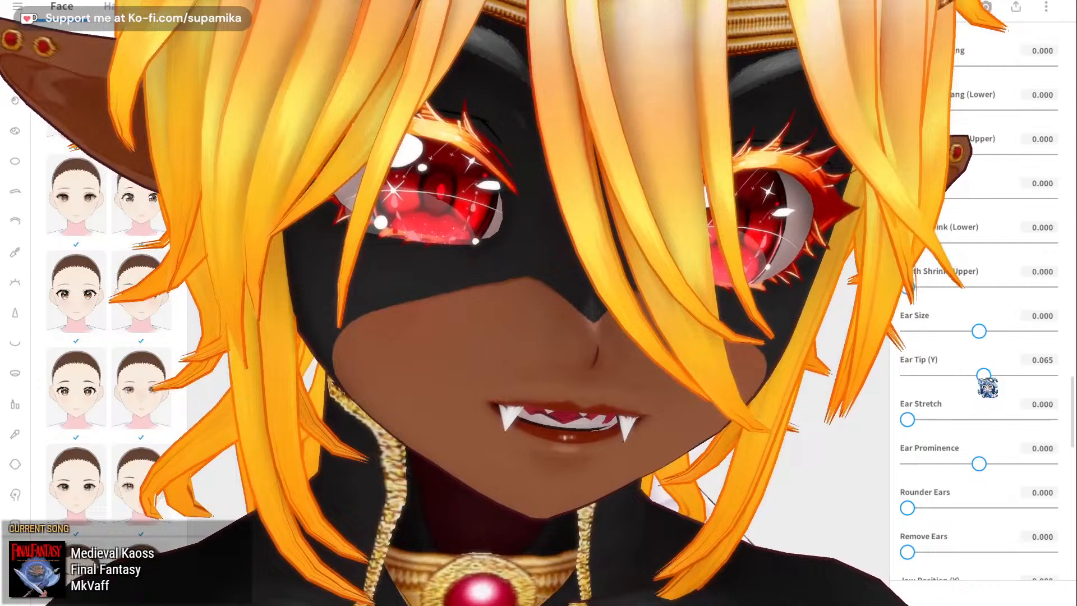
- Shape the ears with Ear Tip (Y) at 0.511, Ear Stretch at 0.076 and Ear Prominence at 0.505
left_click_drag(984, 374, 1027, 386)
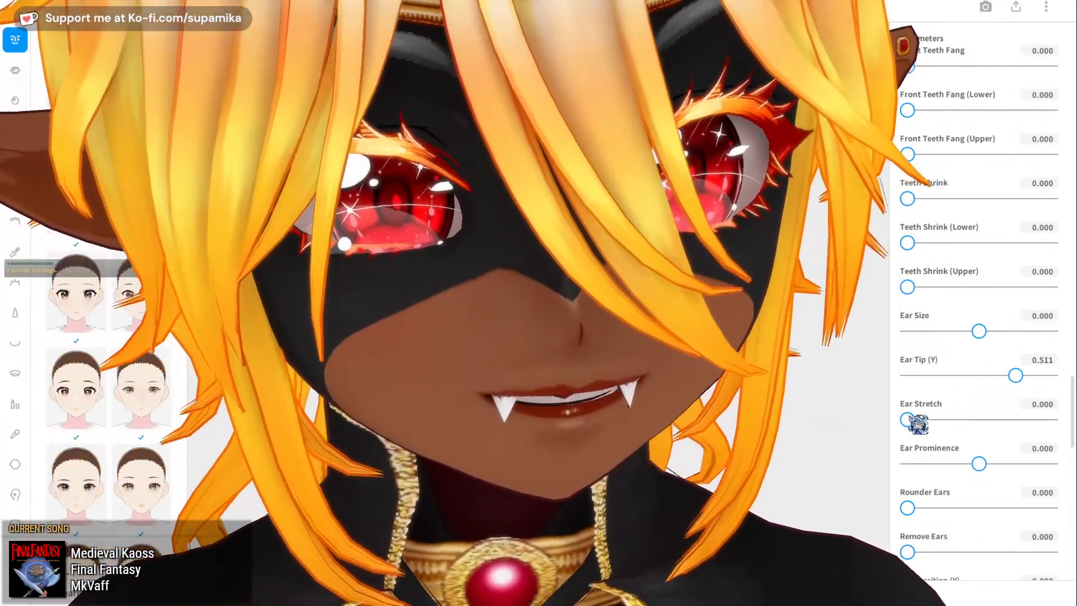
left_click_drag(918, 425, 925, 421)
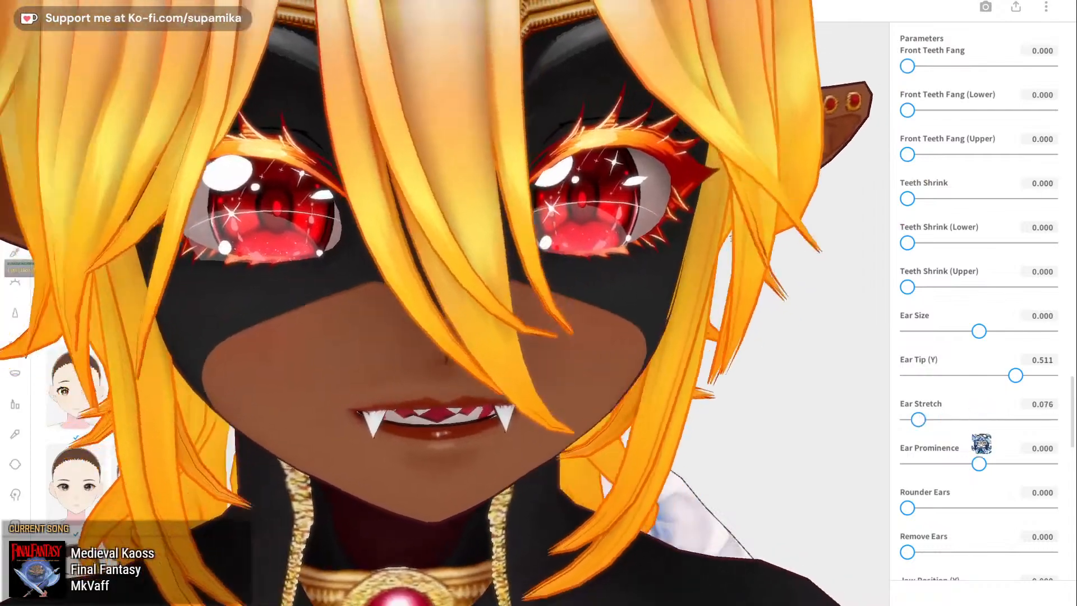
left_click_drag(981, 457, 1023, 473)
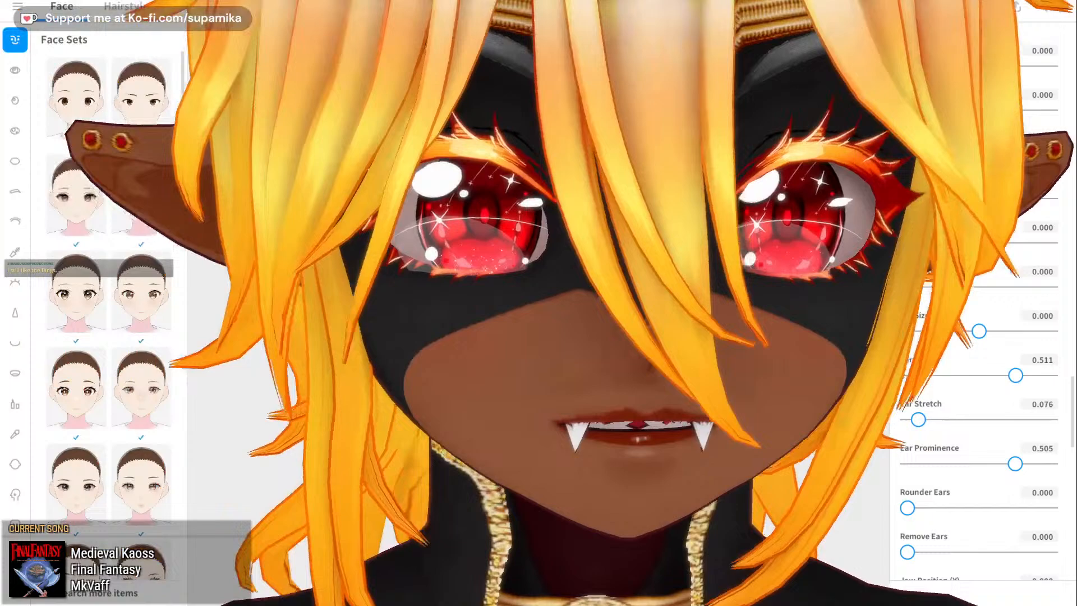
right_click_drag(662, 365, 456, 305)
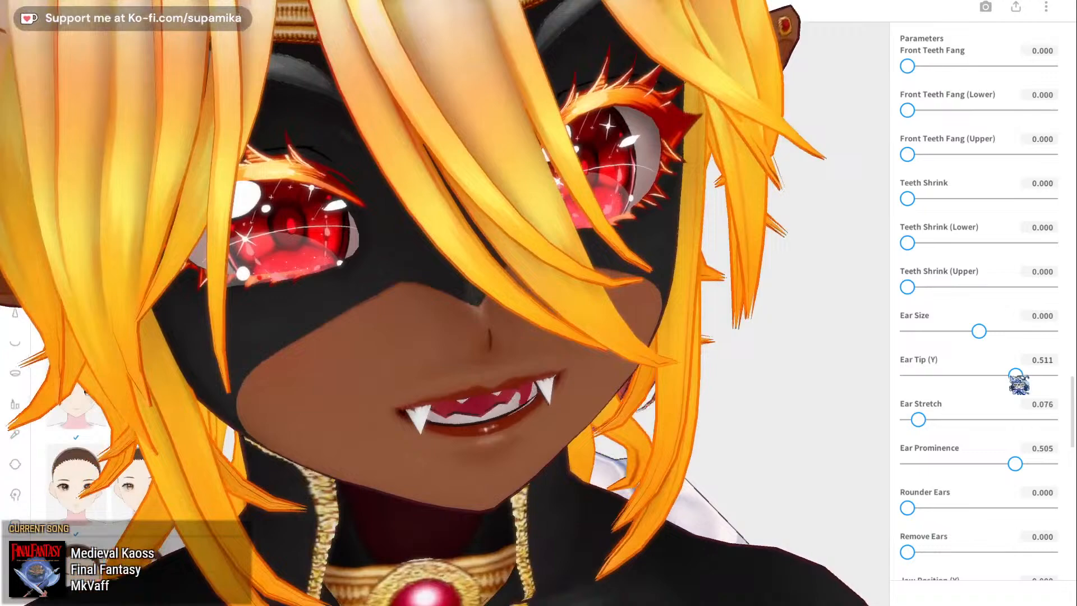
- Reshape the ears with Ear Tip (Y) at -0.341, Ear Size at -0.689 and Ear Stretch at 0
left_click_drag(1015, 375, 942, 375)
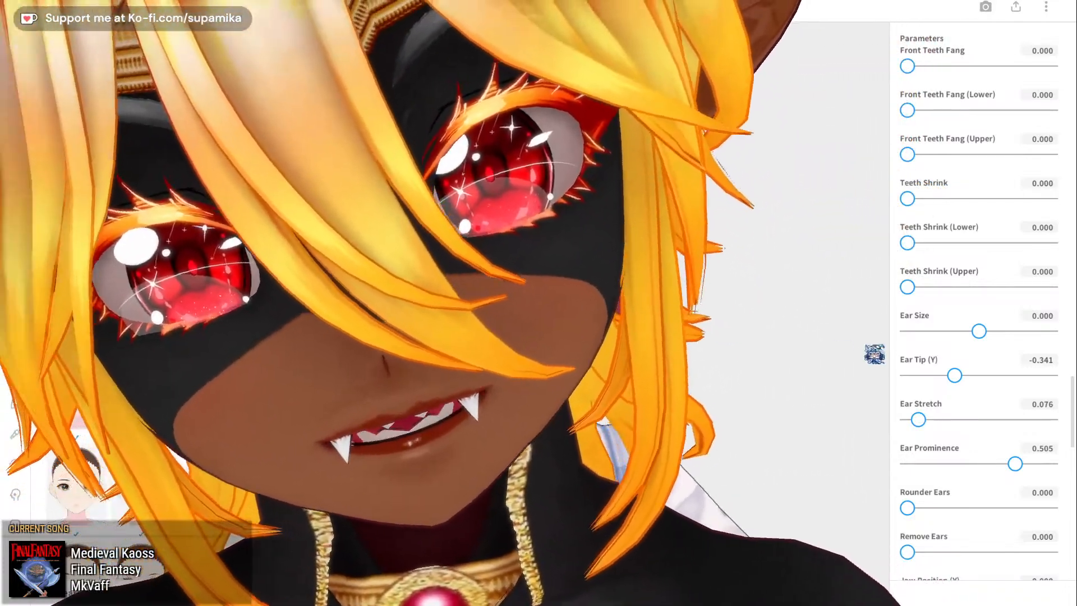
left_click_drag(980, 333, 929, 332)
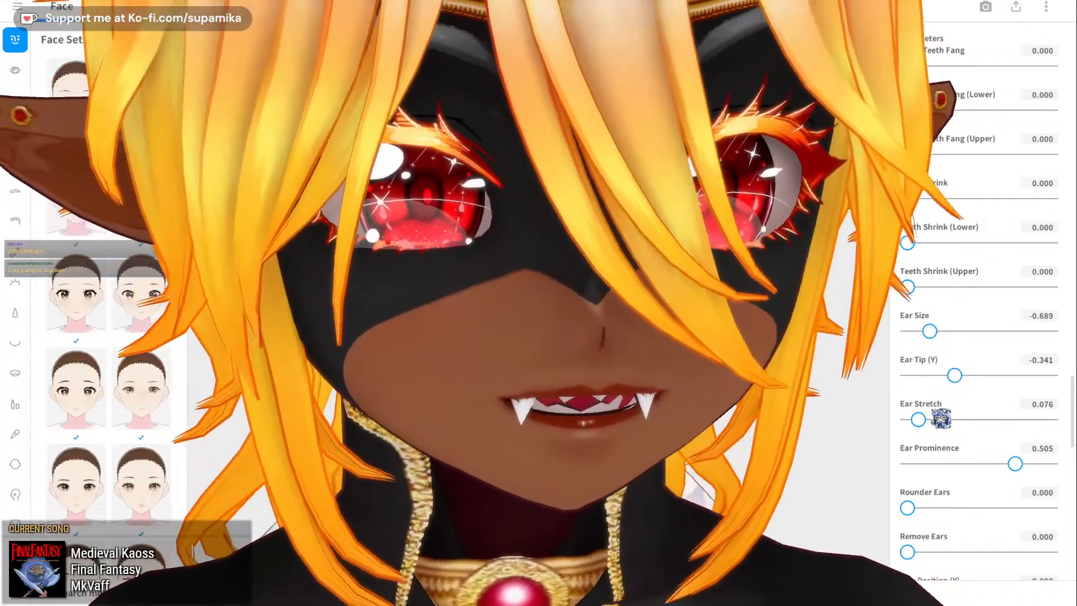
left_click_drag(916, 419, 904, 420)
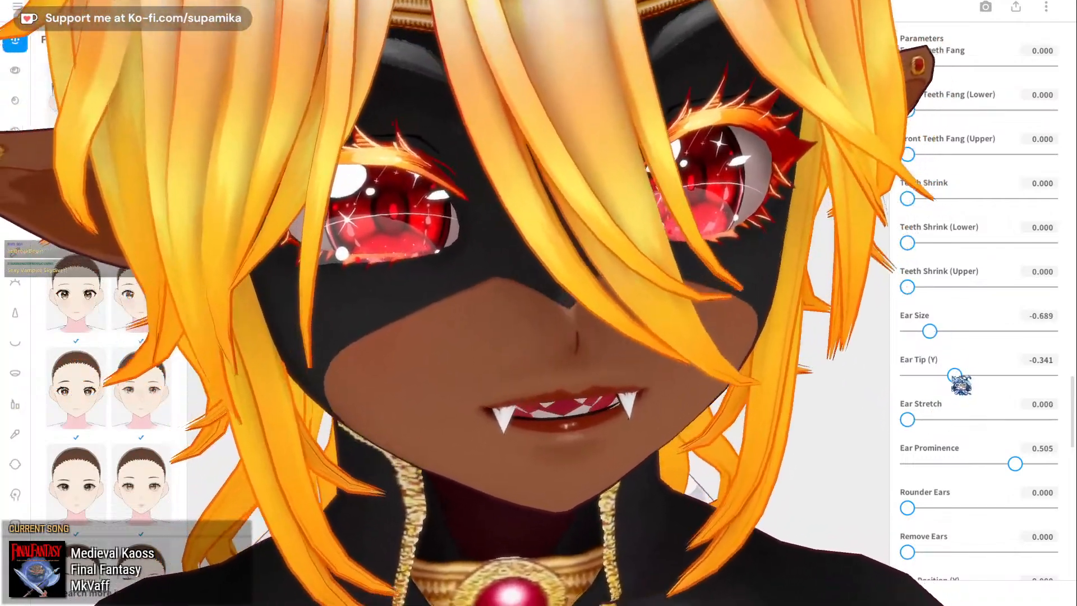
- Try Ear Tip (Y) at -1.000 and Ear Prominence at 1.000, and settle on -0.054 and -0.041 respectively
left_click_drag(954, 377, 844, 377)
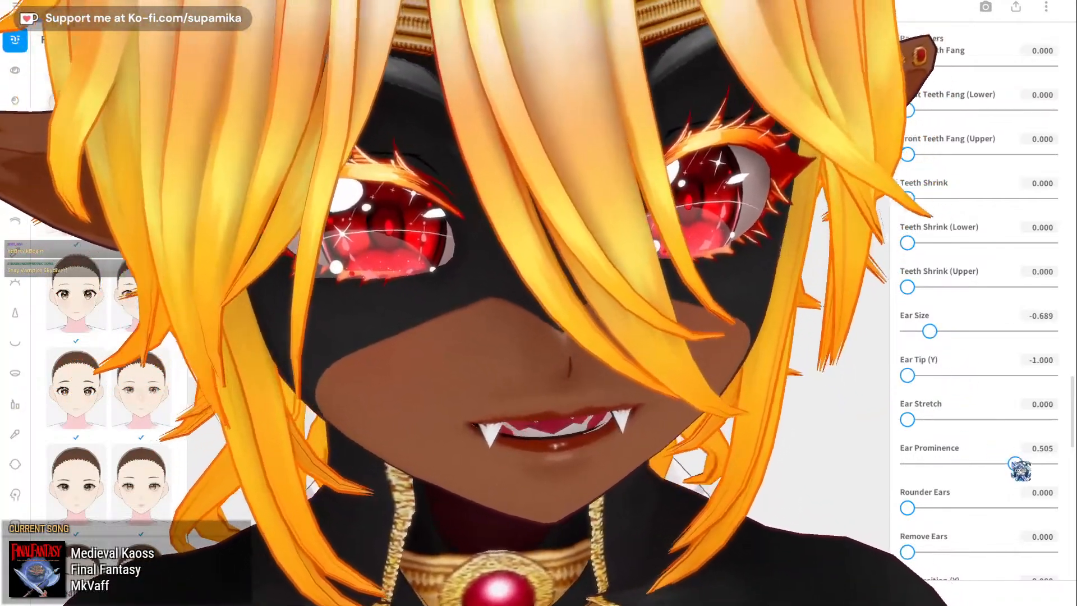
left_click_drag(1016, 465, 859, 468)
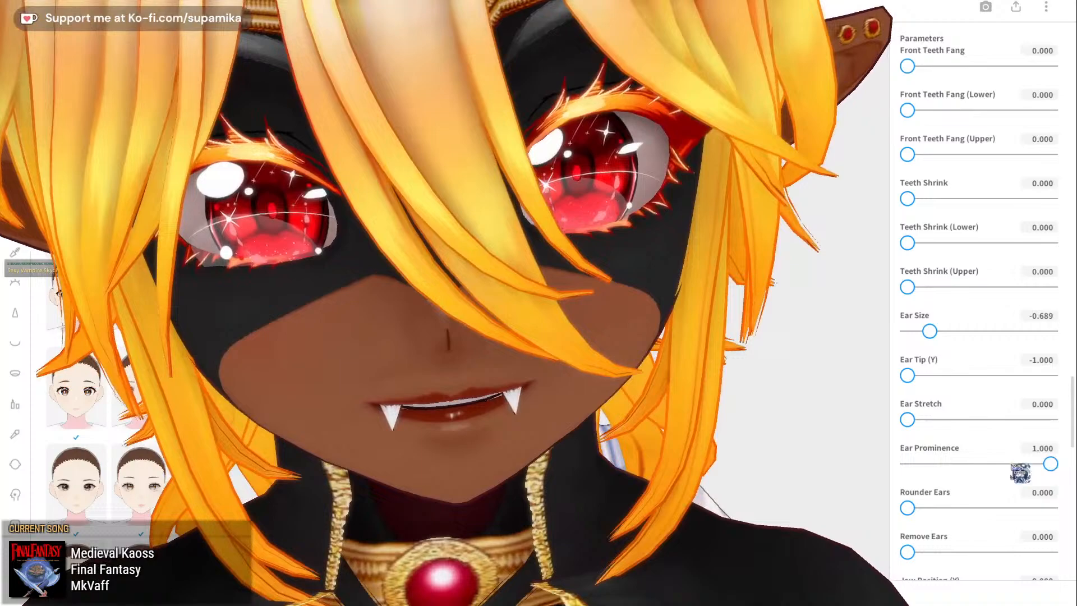
left_click_drag(1012, 467, 975, 464)
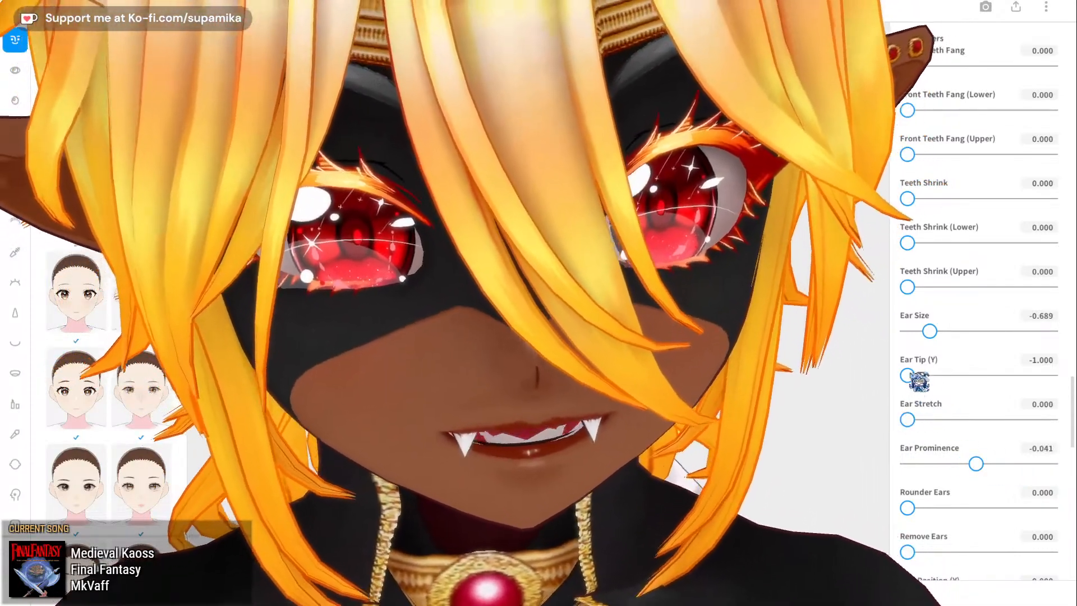
left_click_drag(908, 375, 970, 376)
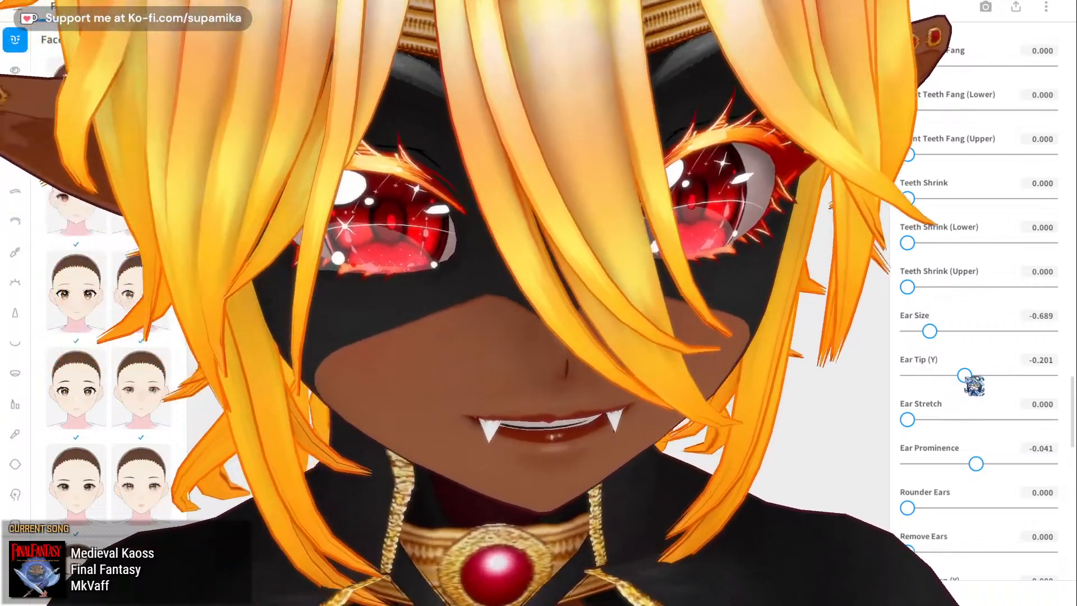
left_click_drag(970, 376, 990, 381)
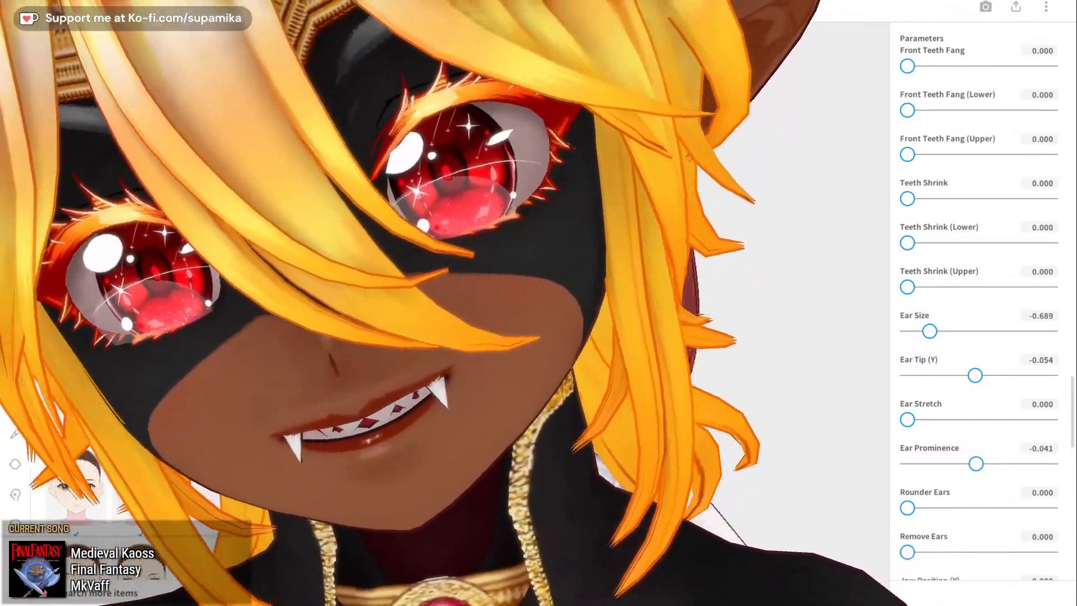
- Open the hairstyle for editing and assign the fourth hair material to the first procedural groups that use the last material
left_click(452, 7)
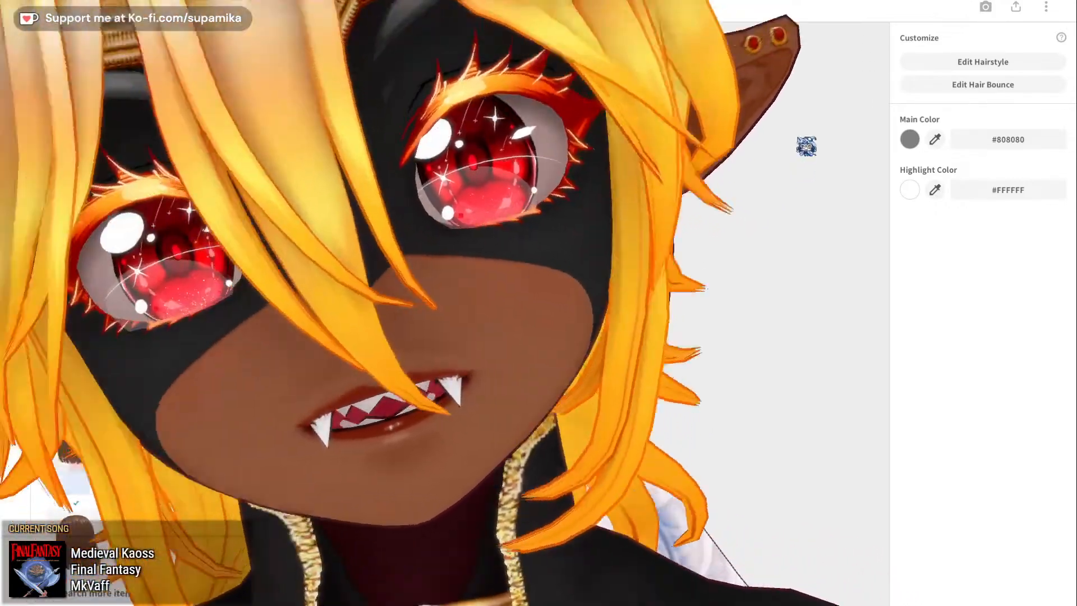
left_click(940, 66)
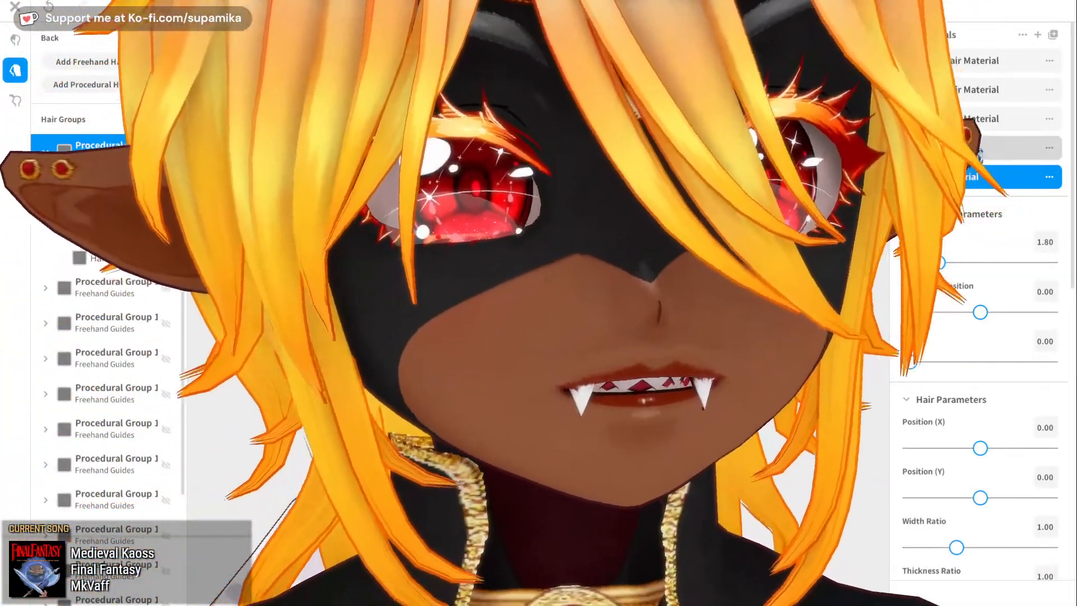
left_click(975, 148)
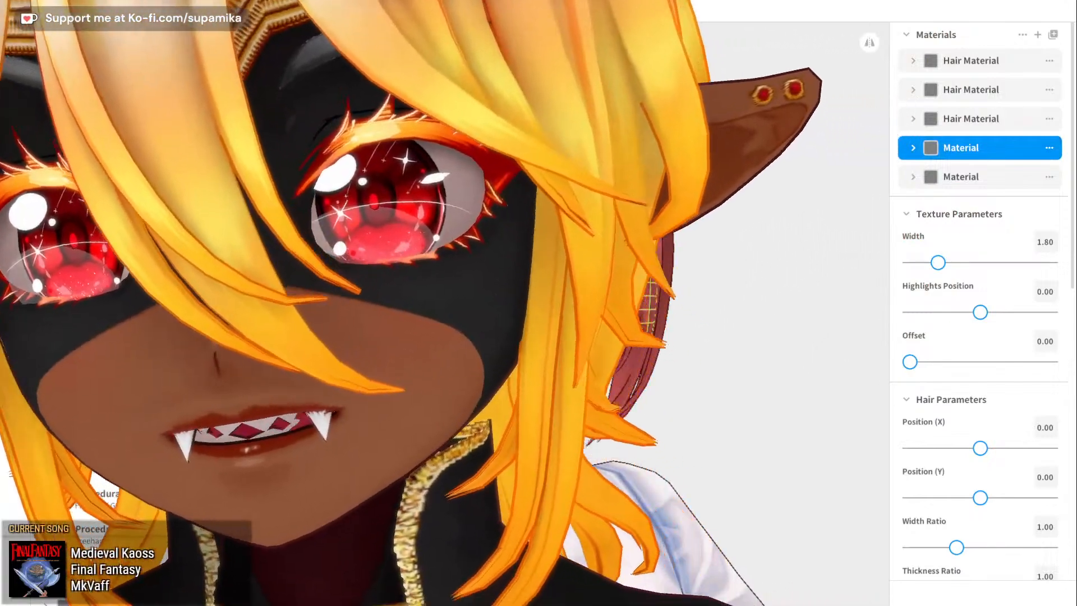
left_click(976, 177)
left_click(988, 149)
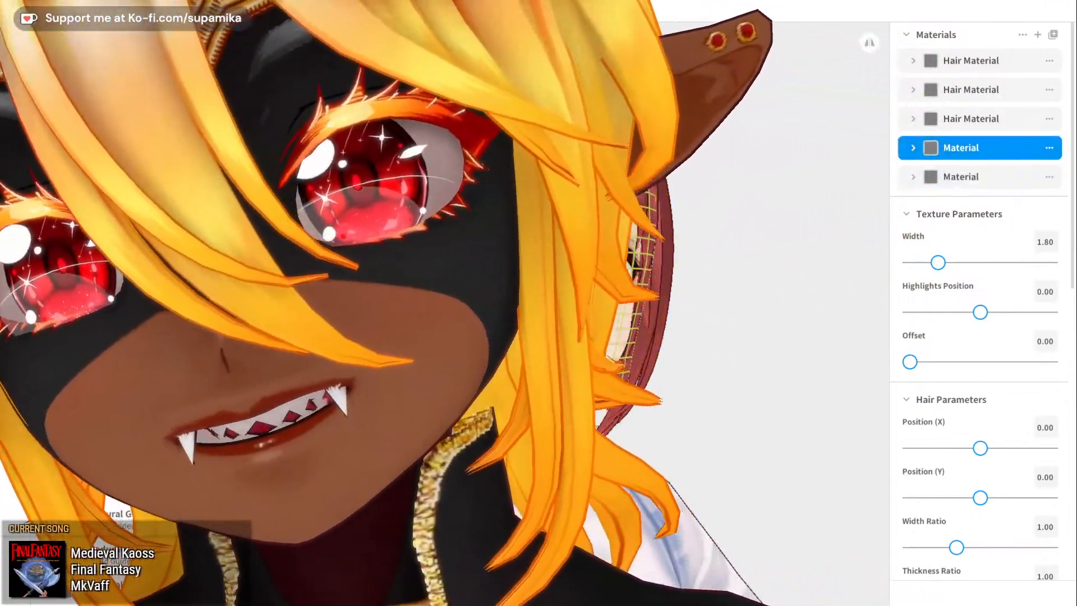
- Switch the remaining procedural hair groups, one after another, from the last material to the fourth one
left_click(68, 452)
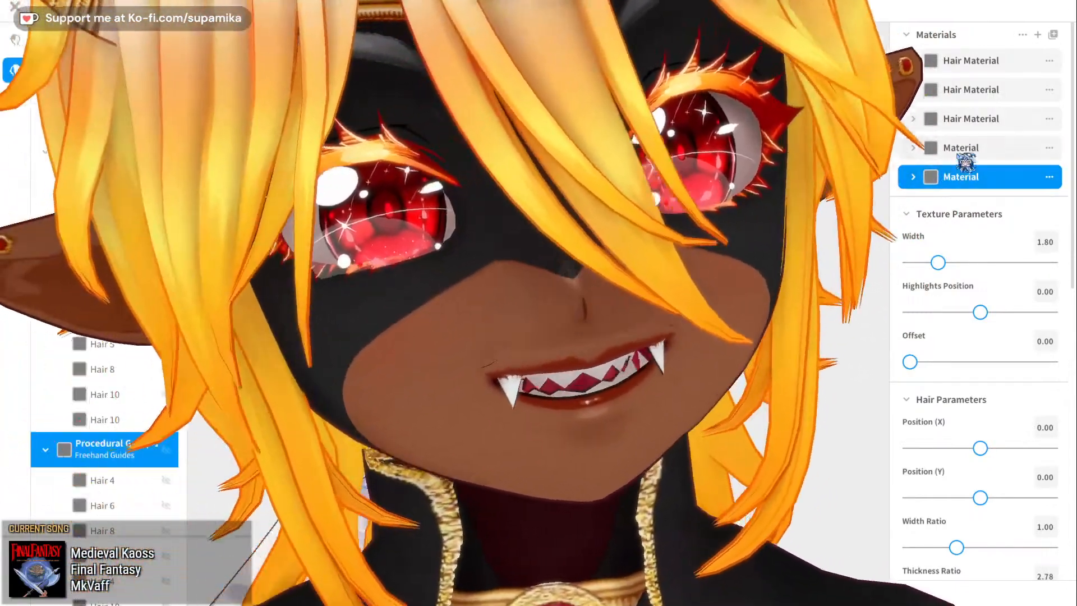
left_click(967, 155)
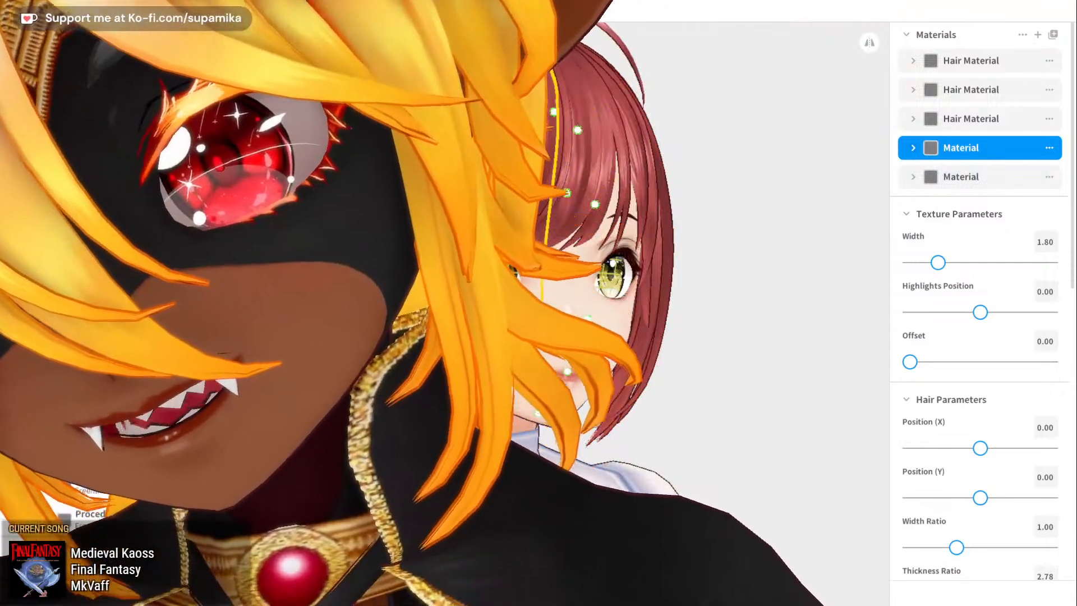
left_click(957, 176)
left_click(987, 149)
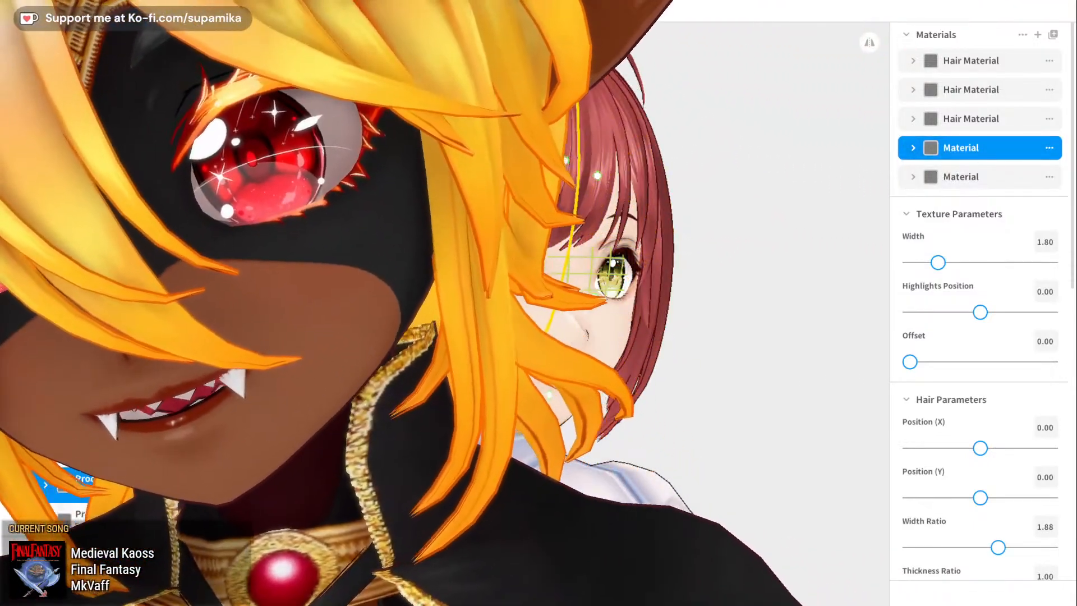
left_click(975, 176)
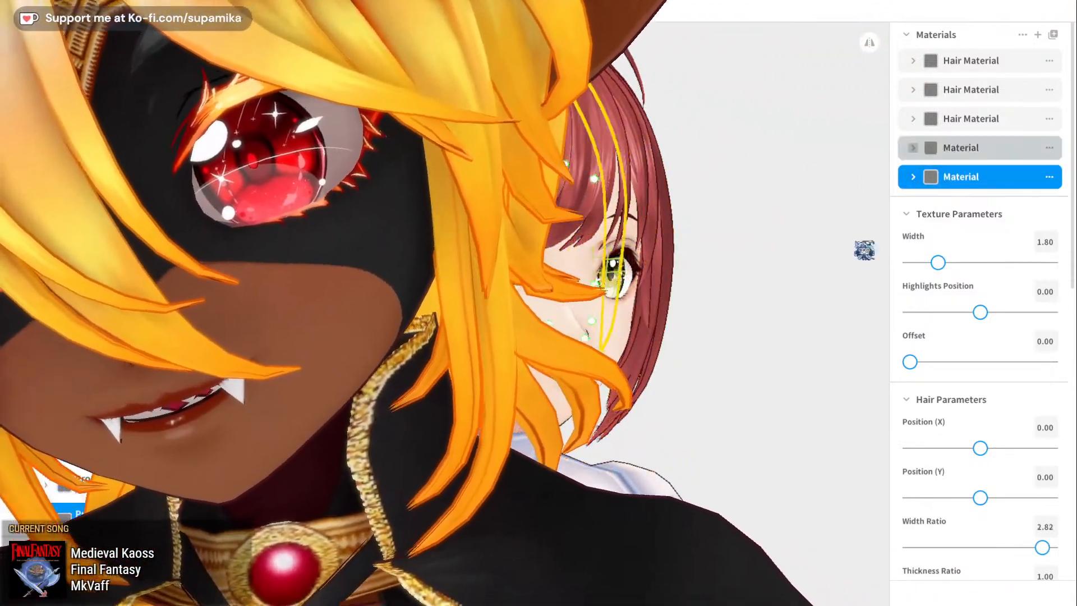
left_click(969, 149)
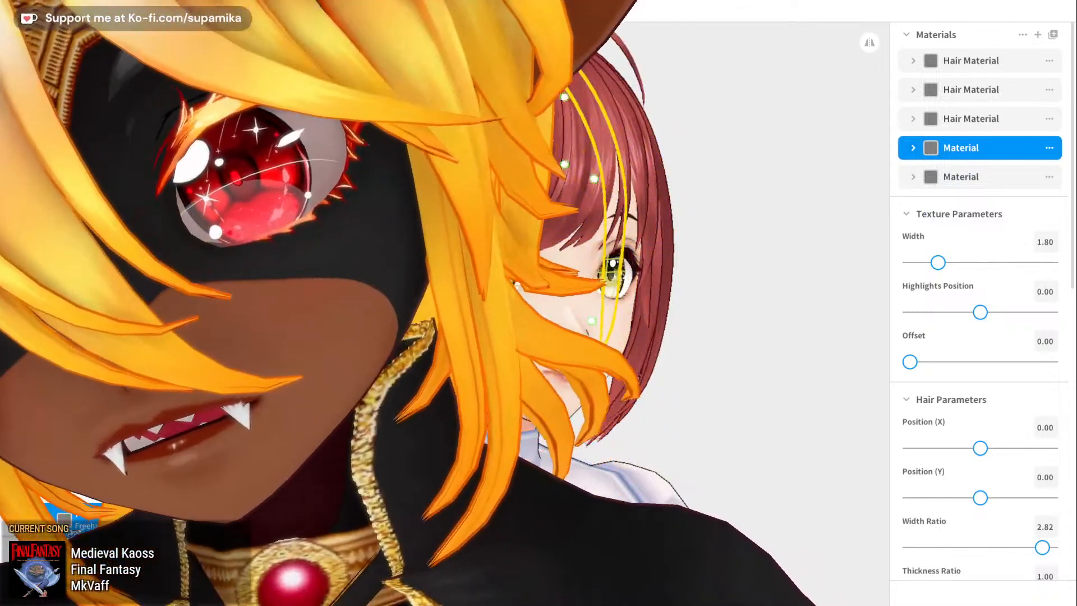
left_click(961, 177)
left_click(967, 150)
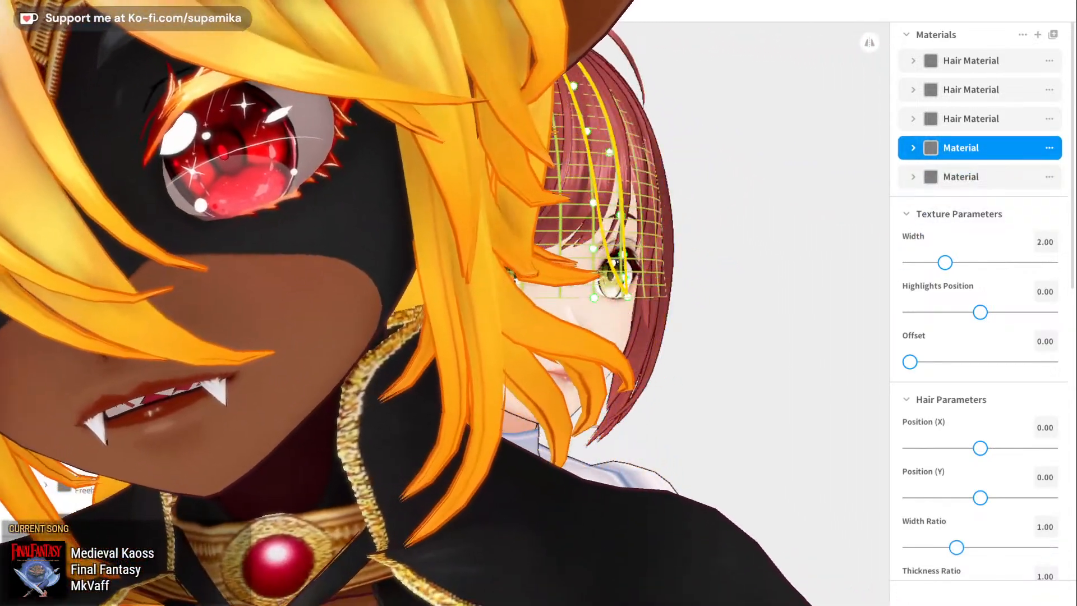
left_click(1010, 176)
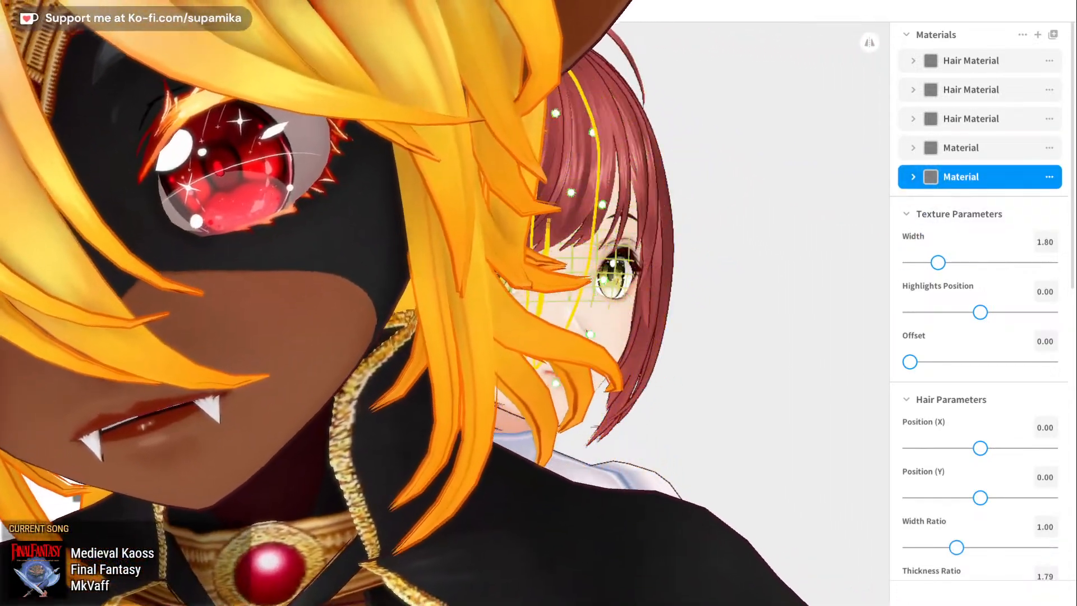
left_click(1009, 150)
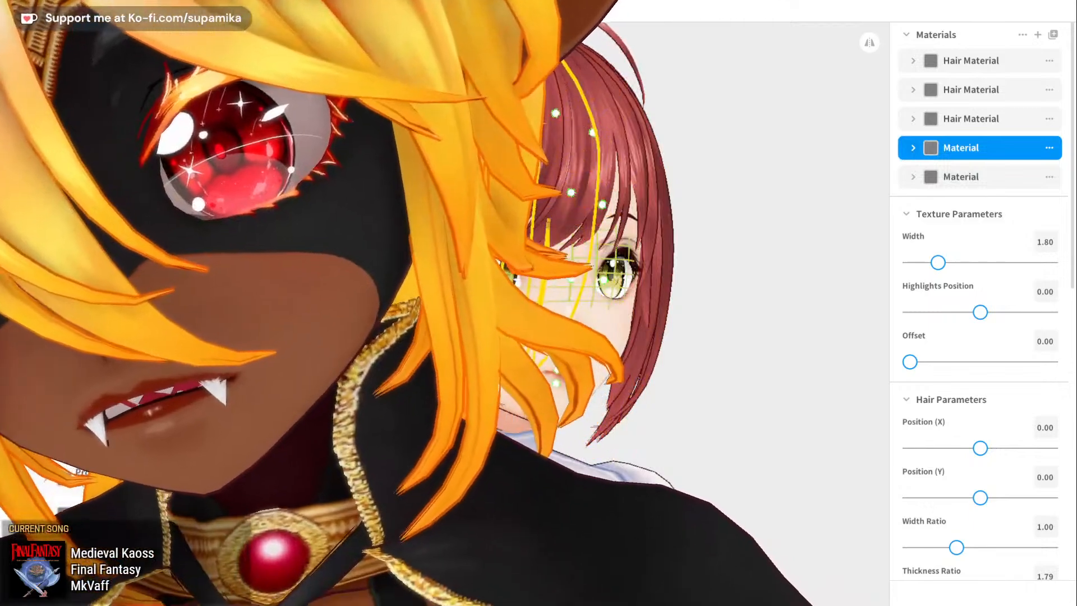
left_click(961, 177)
left_click(969, 149)
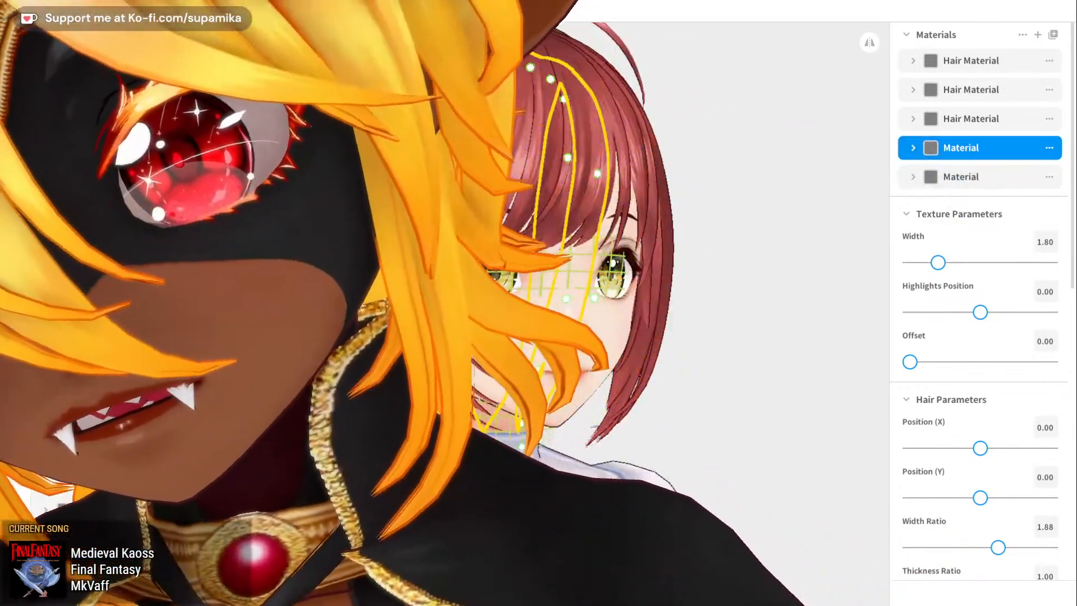
left_click(956, 176)
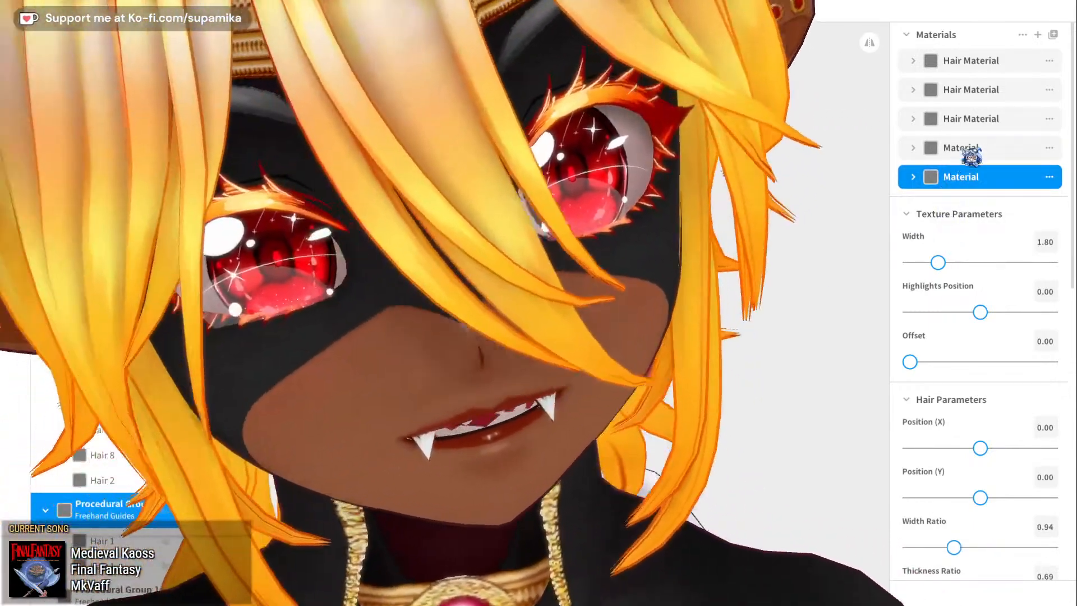
left_click(969, 152)
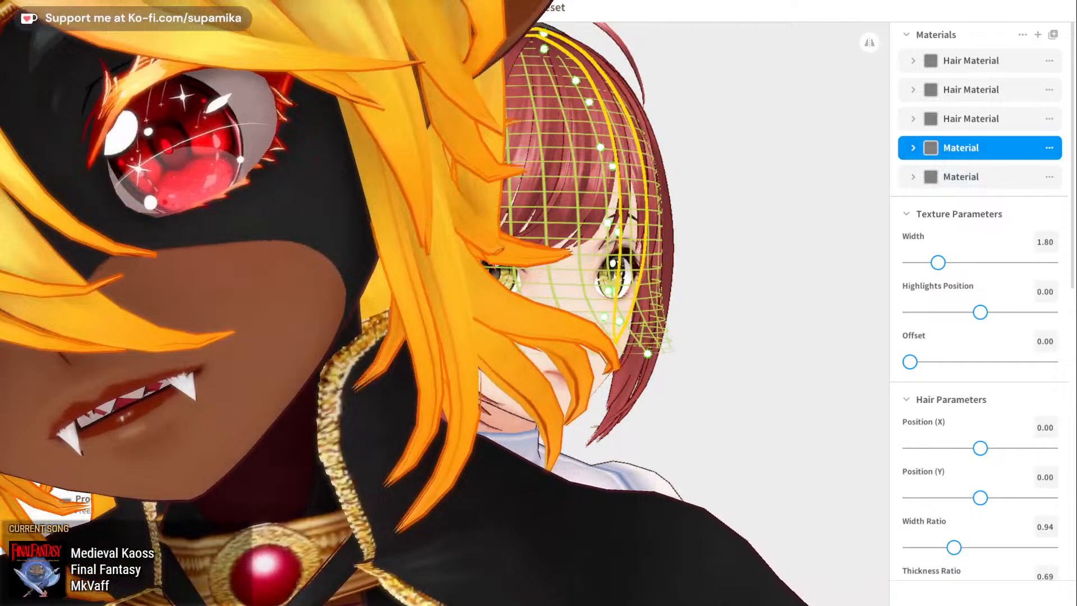
left_click(959, 177)
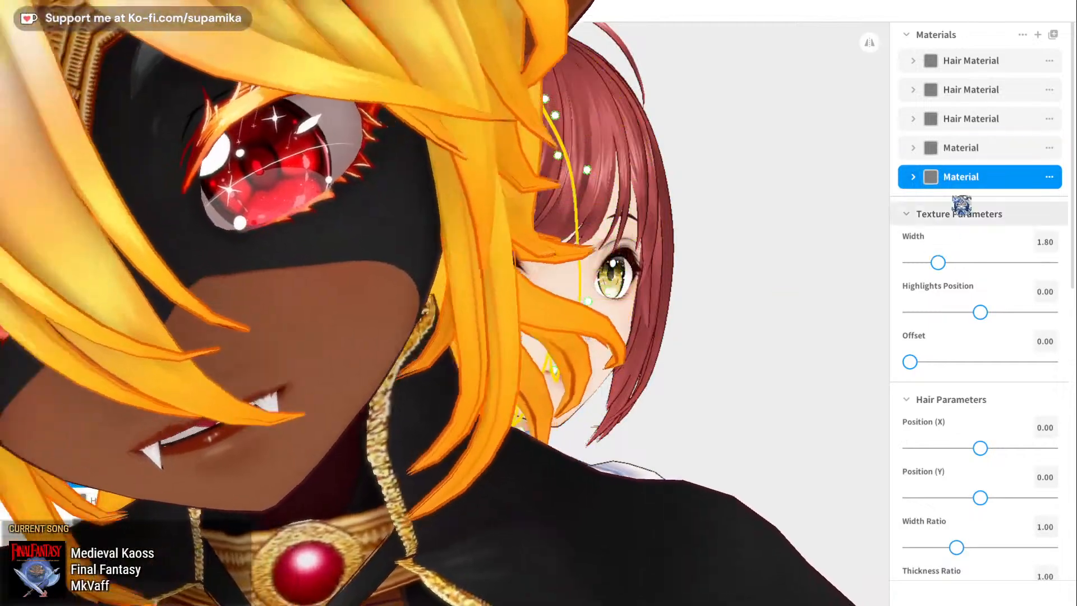
left_click(976, 149)
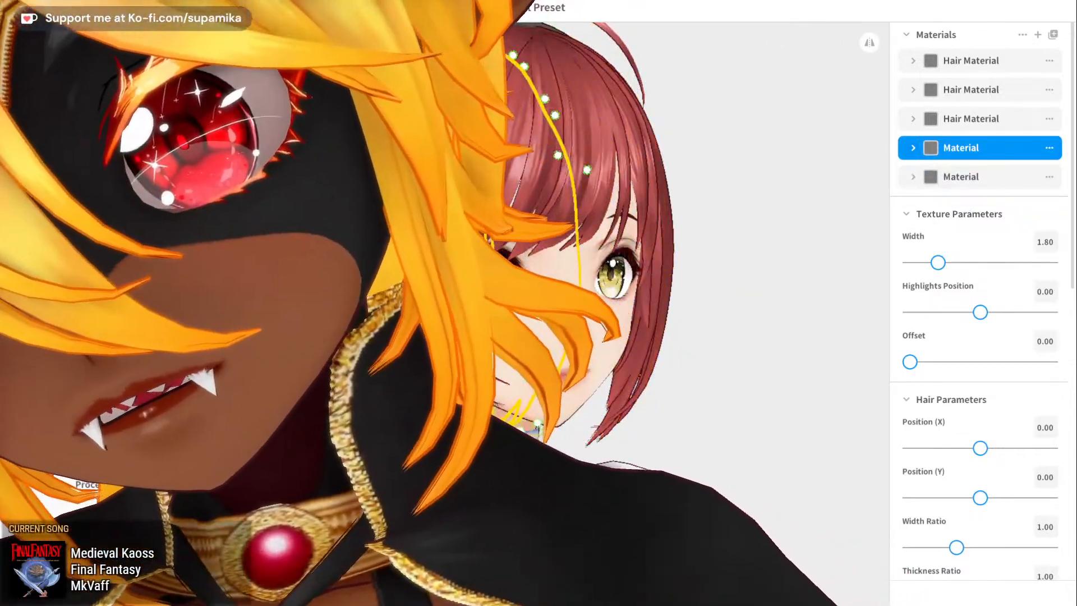
left_click(959, 177)
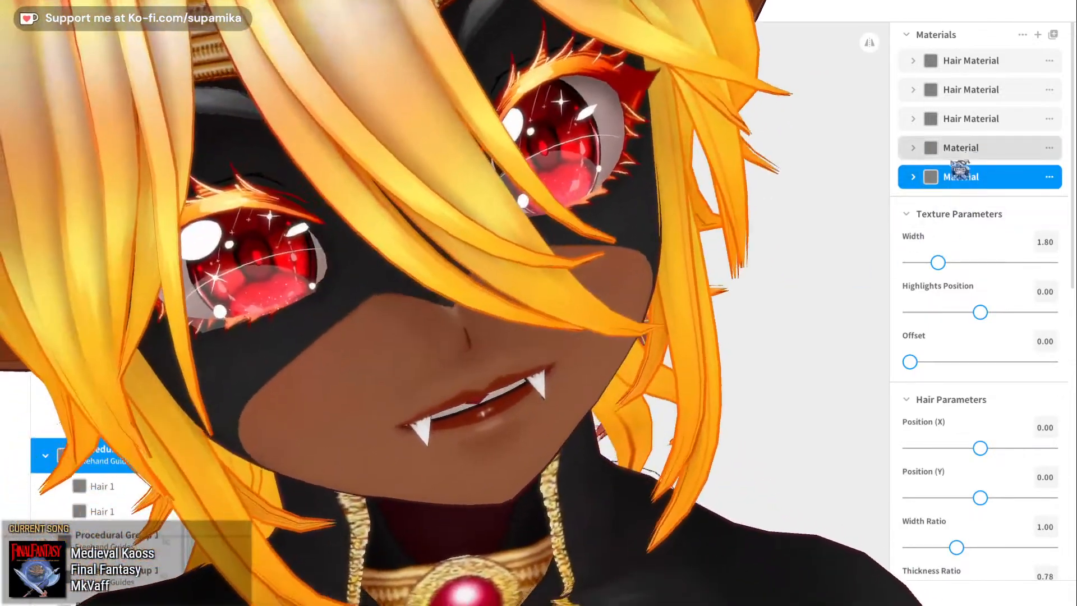
left_click(969, 149)
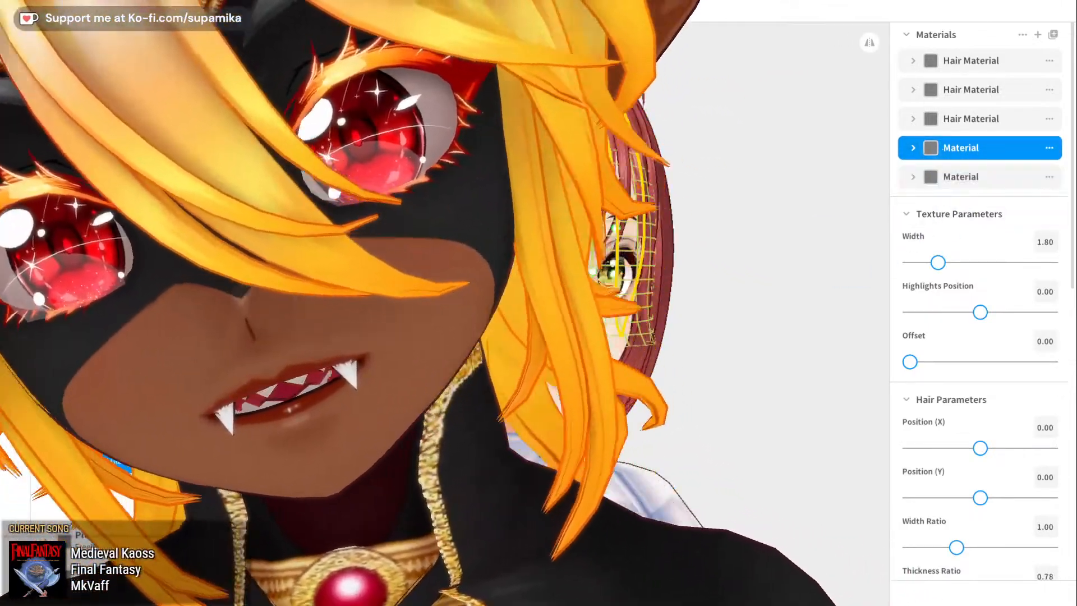
left_click(958, 177)
left_click(968, 149)
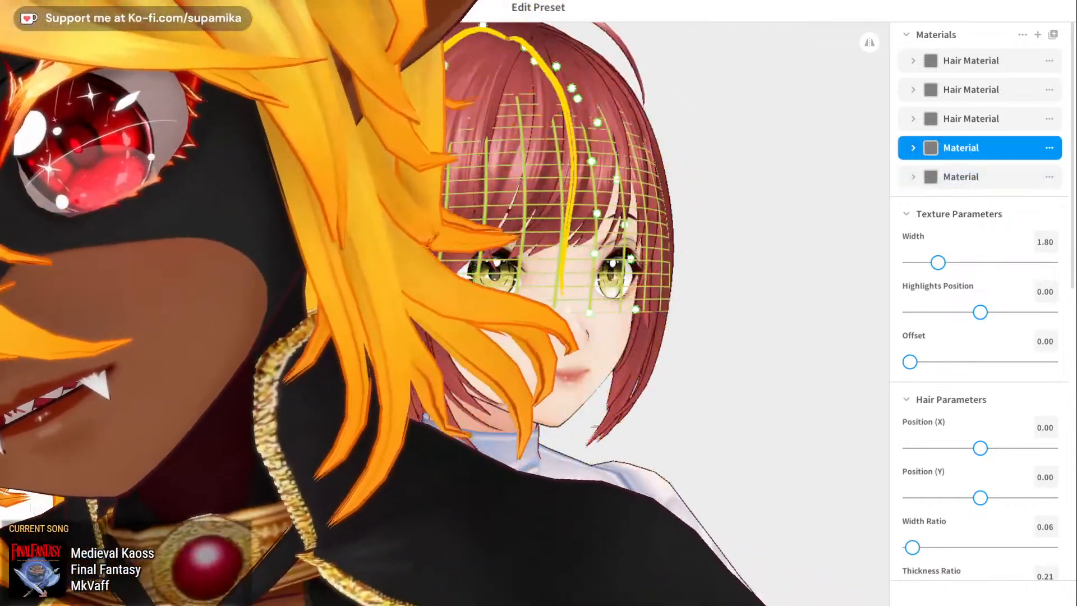
left_click(959, 177)
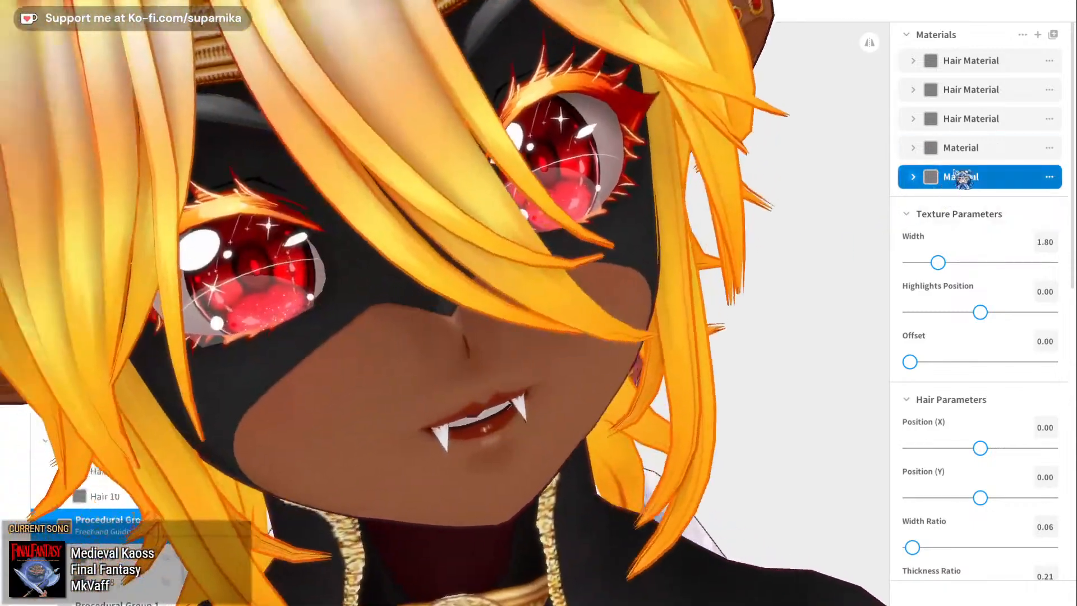
left_click(968, 149)
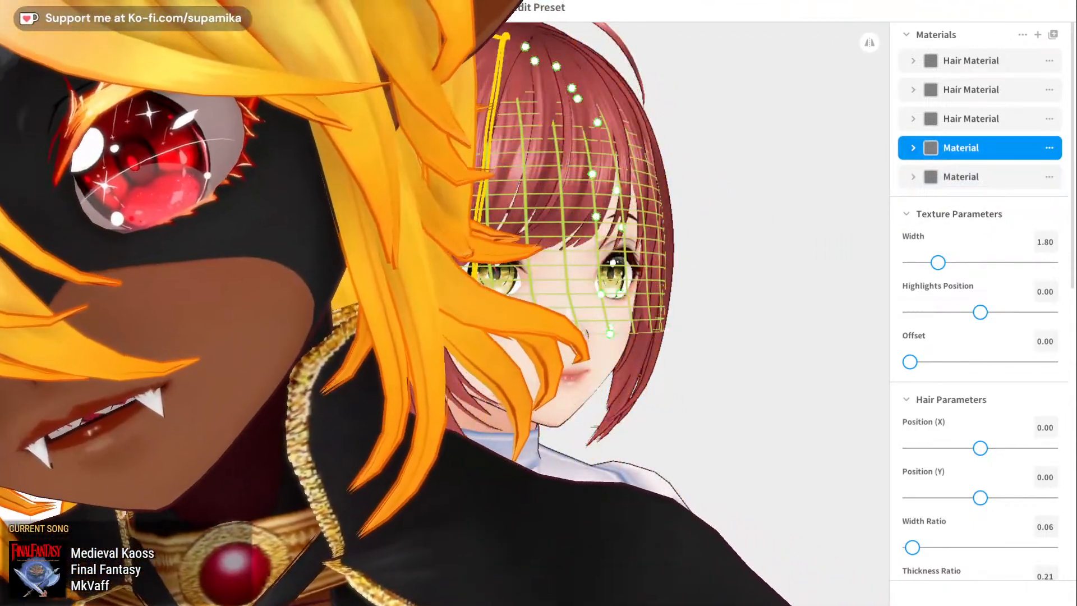
left_click(958, 176)
left_click(960, 149)
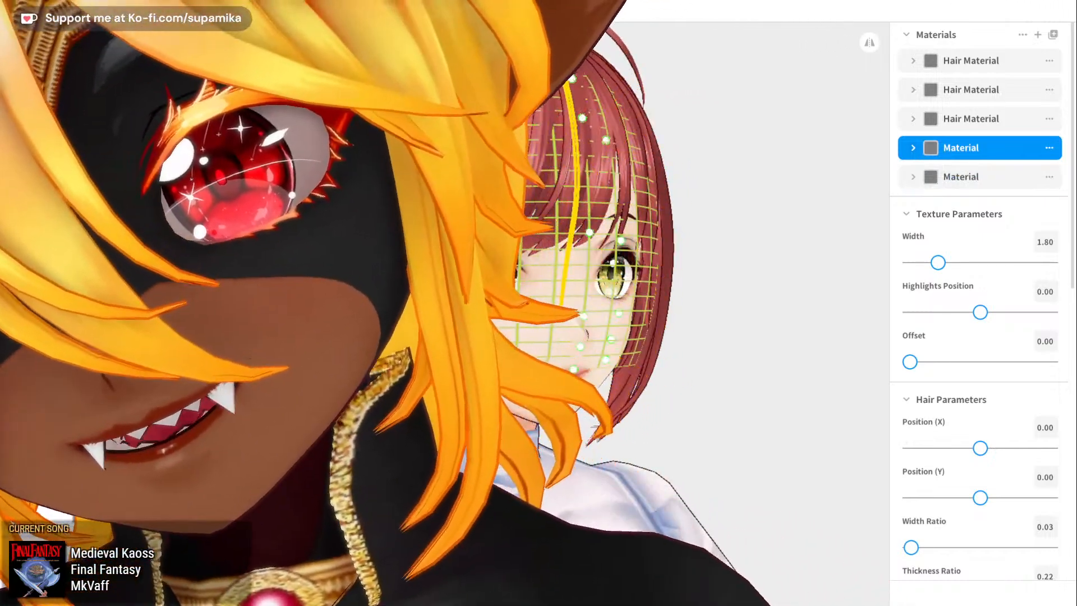
left_click(959, 176)
left_click(960, 149)
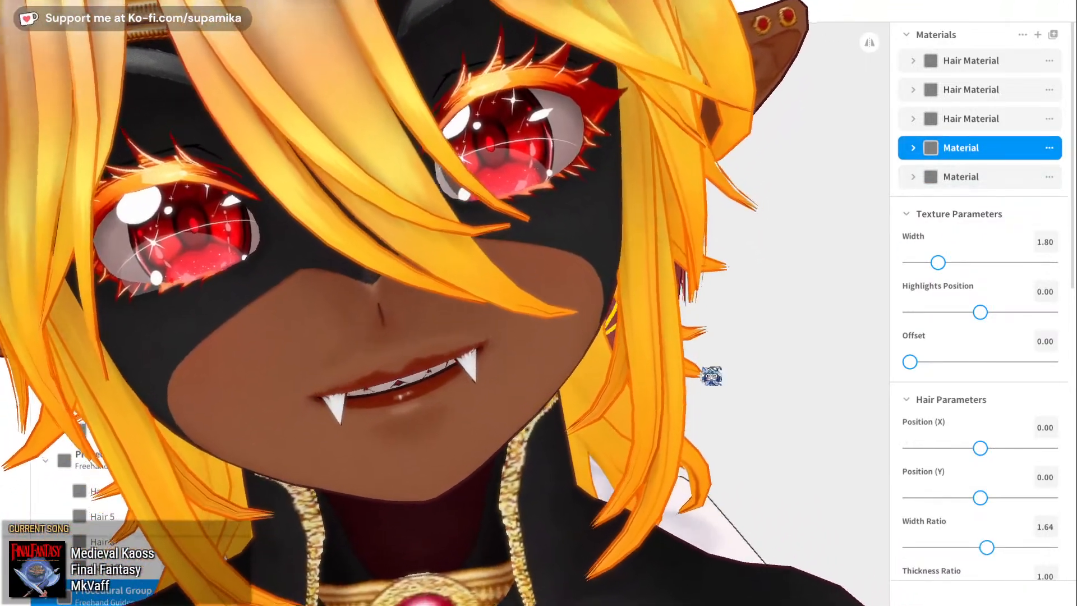
- Clear the hair group selection, inspect the hairstyle from the side and leave hairstyle editing
left_click(710, 384)
right_click_drag(708, 386, 493, 389)
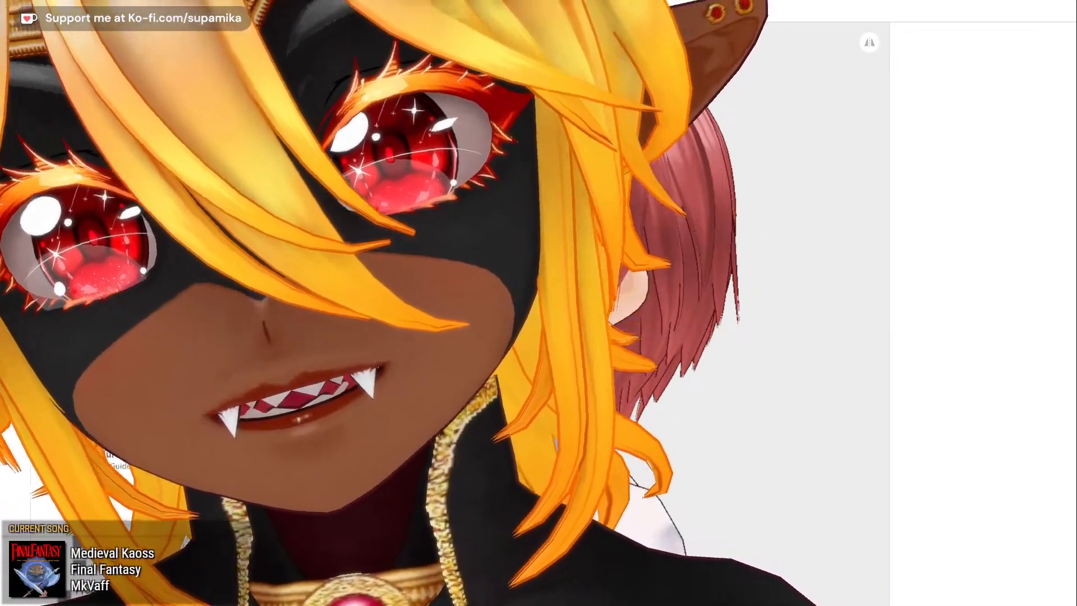
key("Escape")
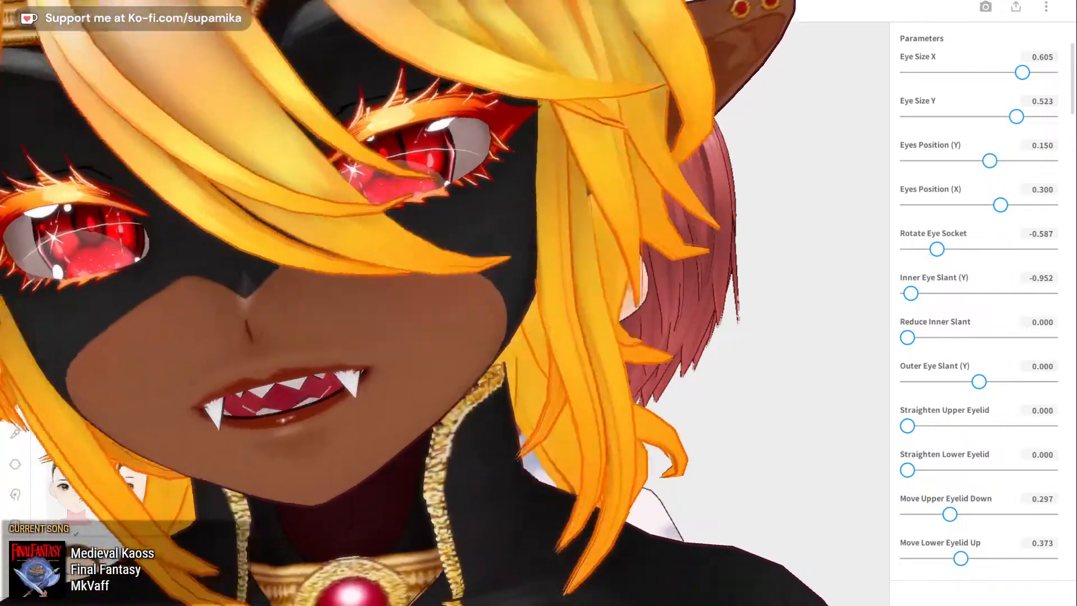
- Try Ear Stretch at 0.329, Ear Prominence at 0.405 and Ear Tip (Y) at 0.075 on the character's face
scroll(1004, 375, "down", 15)
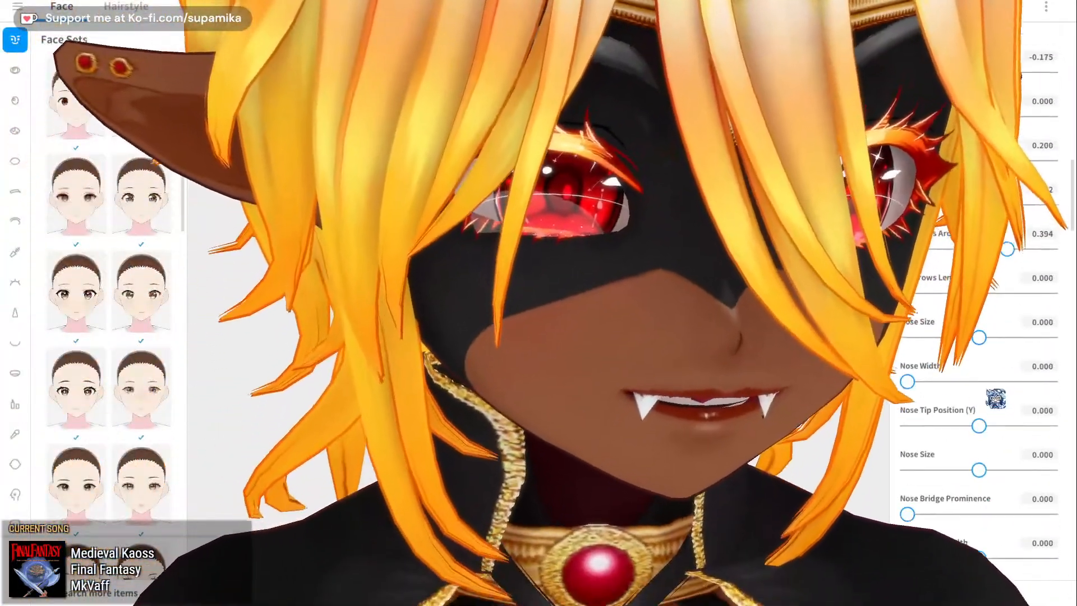
scroll(993, 398, "down", 15)
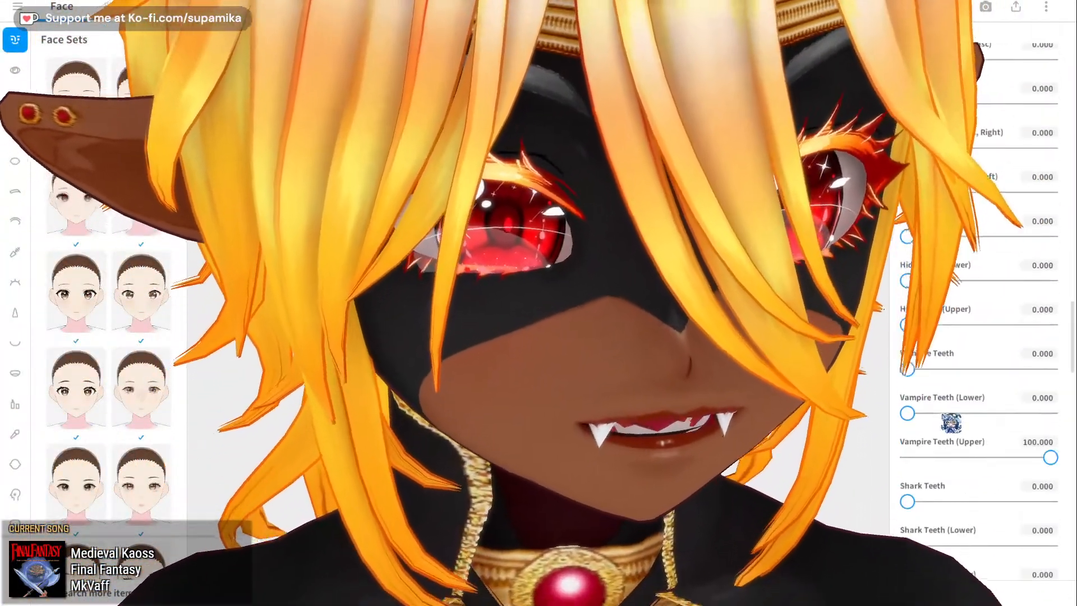
scroll(953, 429, "down", 5)
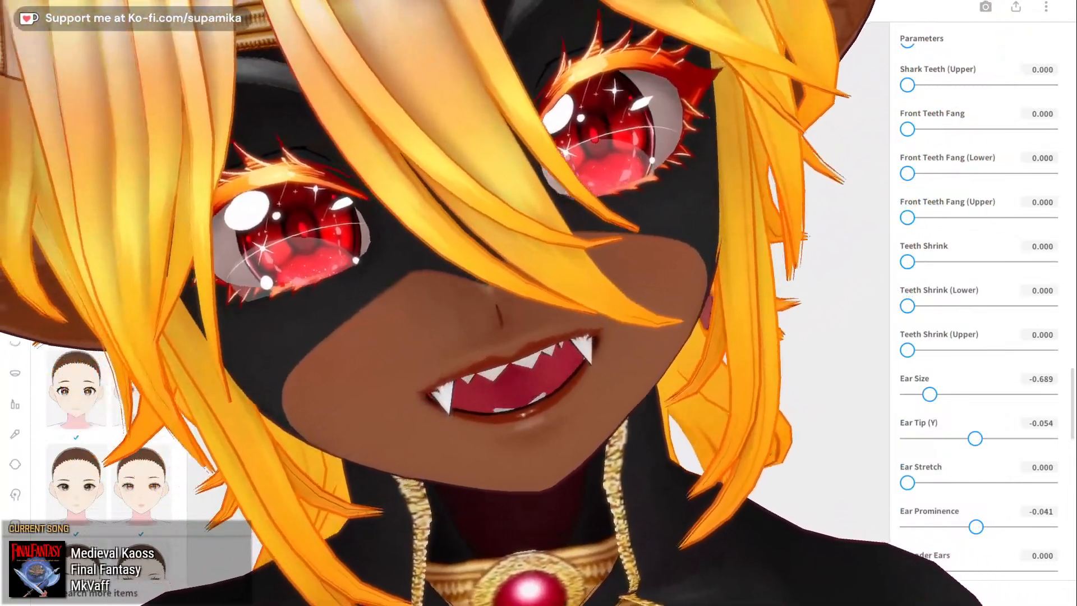
scroll(1016, 415, "down", 2)
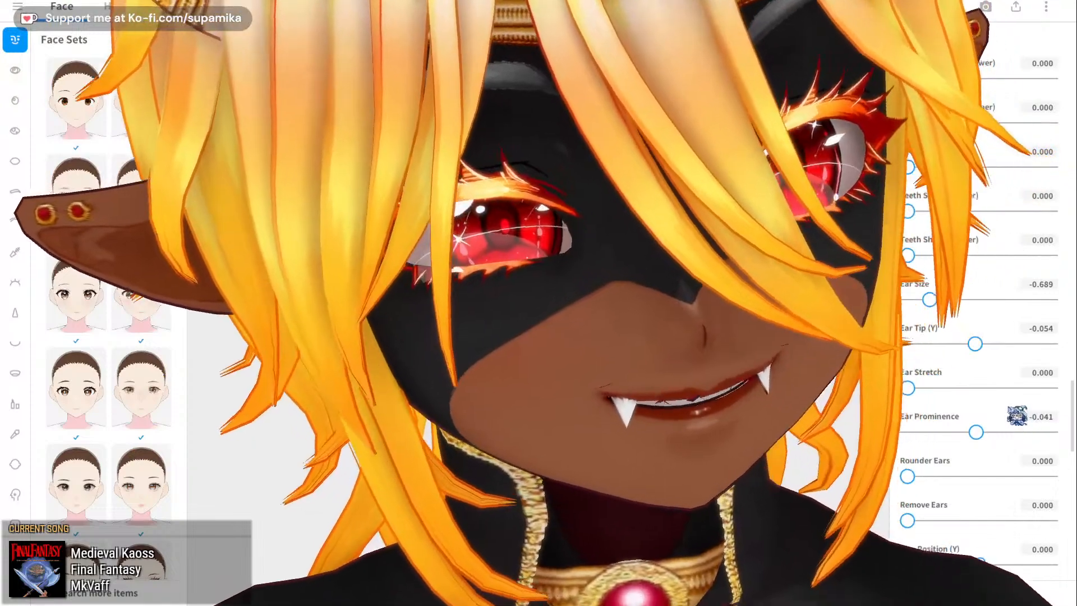
scroll(1016, 414, "down", 1)
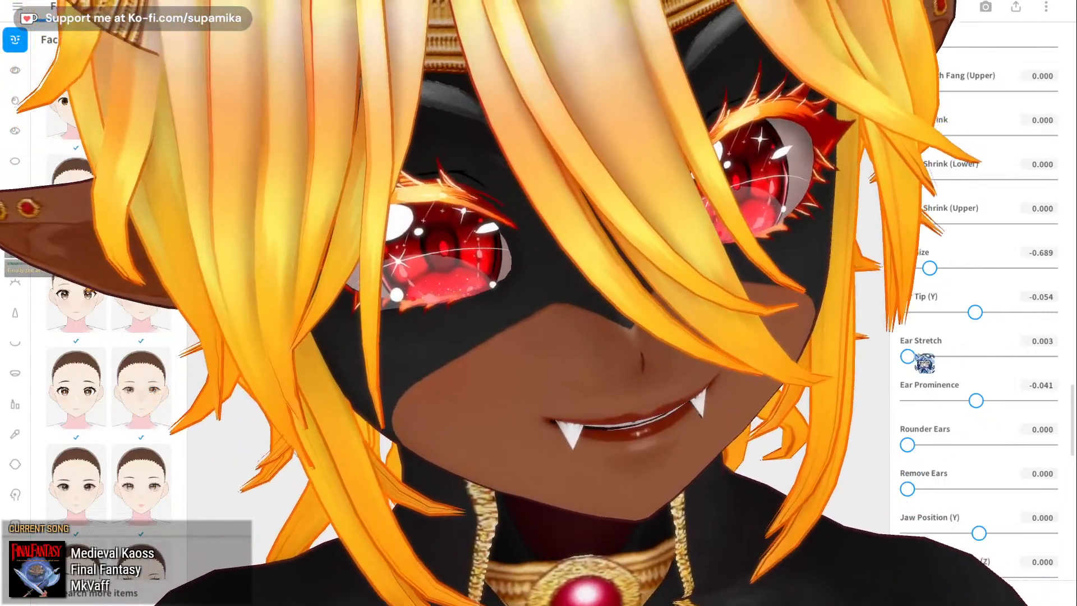
left_click_drag(923, 358, 943, 357)
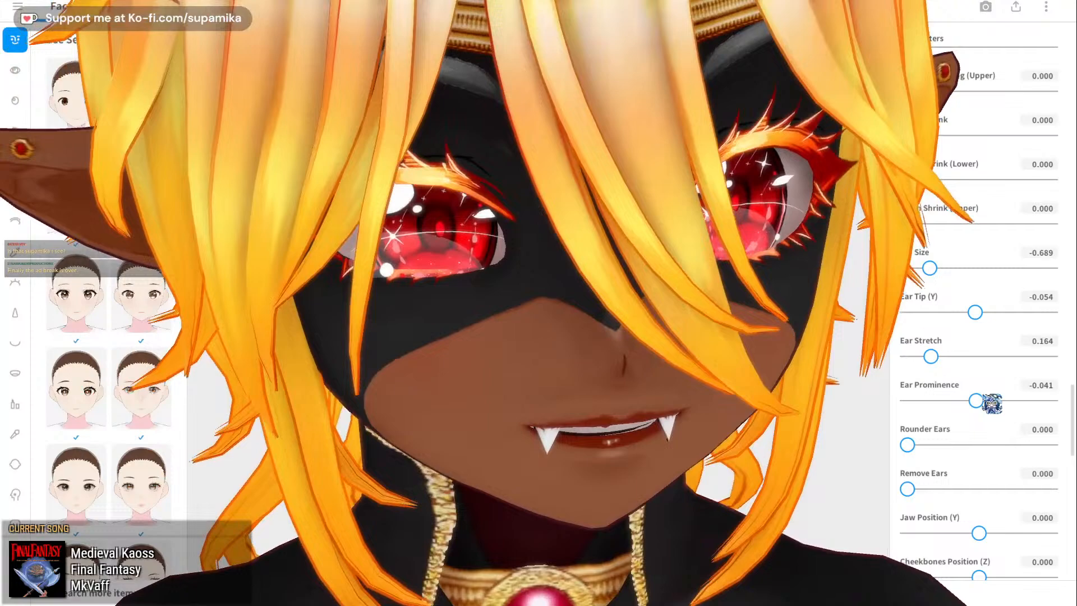
left_click_drag(975, 400, 1007, 400)
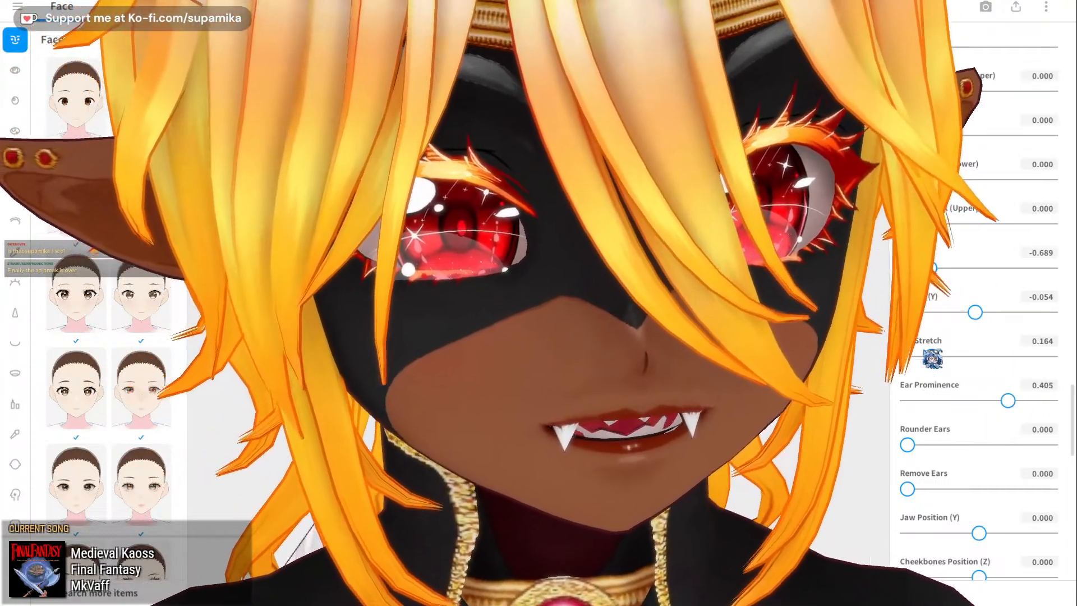
left_click_drag(932, 356, 953, 356)
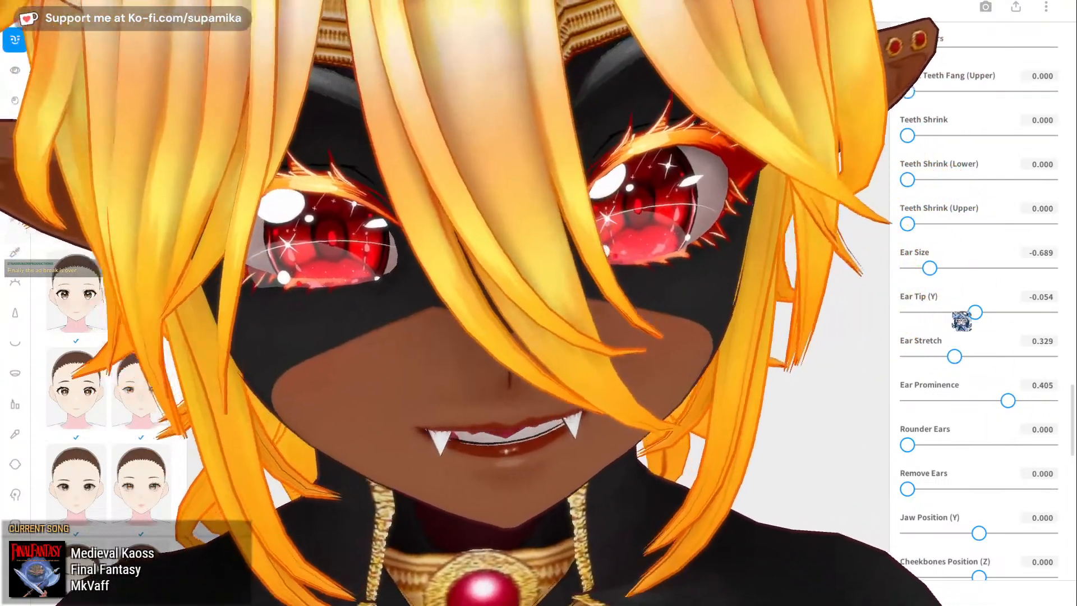
left_click_drag(975, 312, 984, 311)
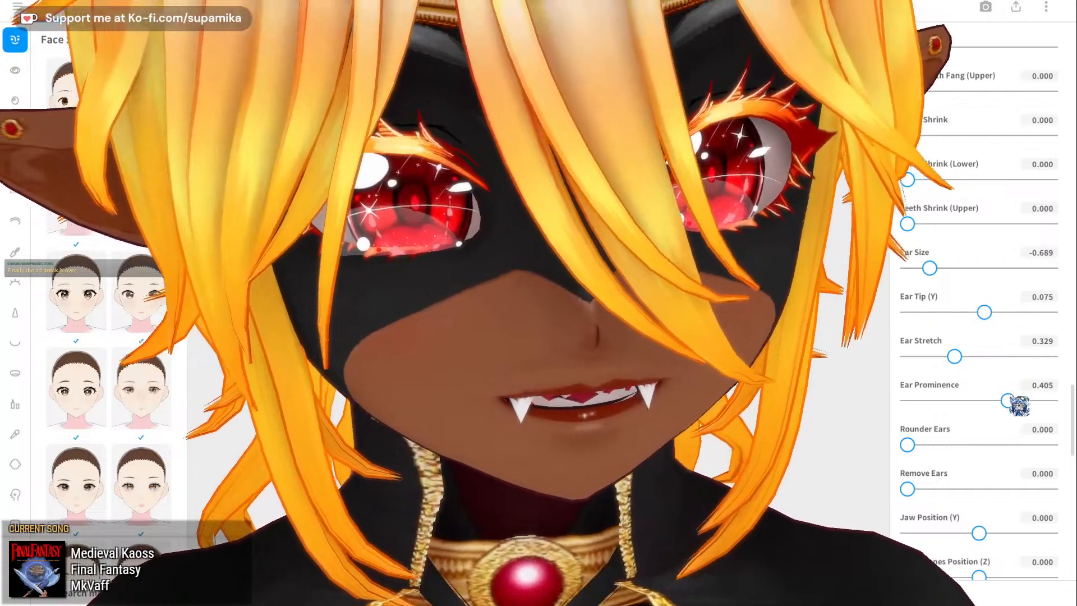
- Set Ear Prominence to -1.000, Ear Stretch to 0.211 and Ear Tip (Y) to 0.298
left_click_drag(1008, 400, 885, 400)
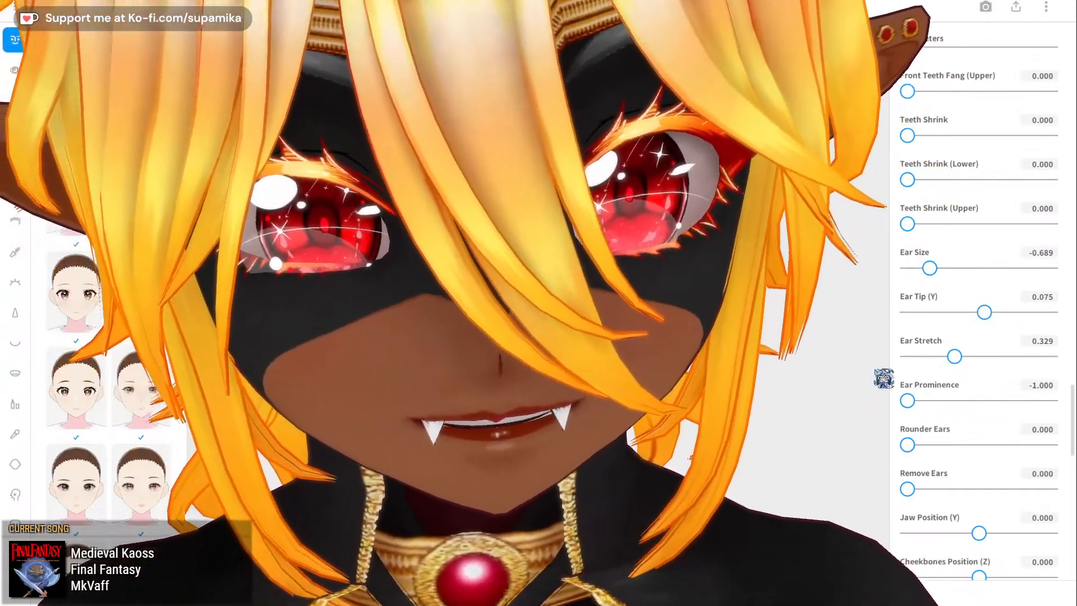
left_click_drag(984, 312, 1003, 312)
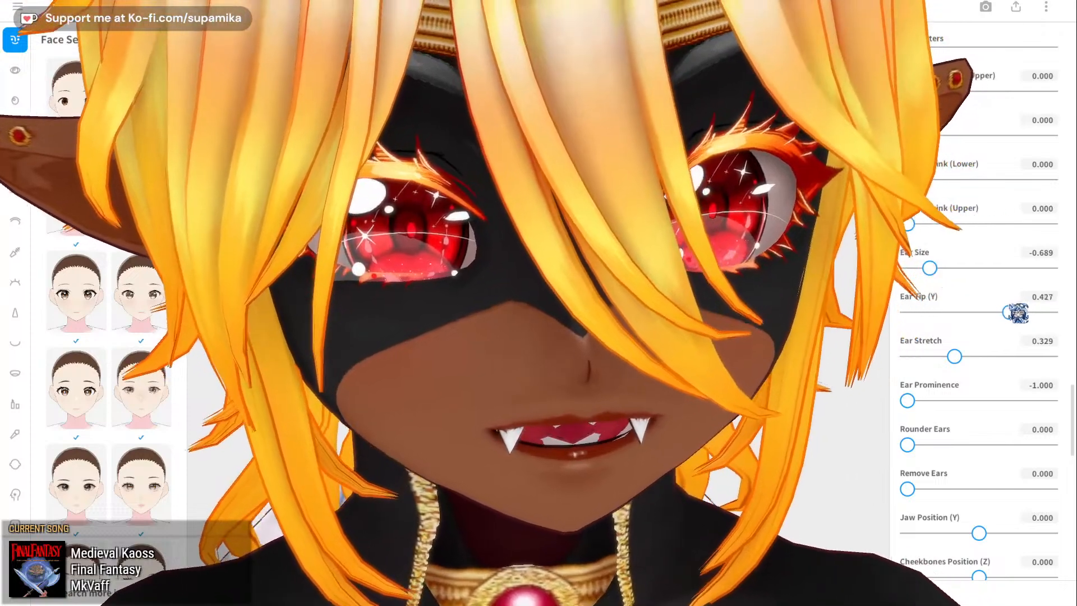
left_click_drag(953, 356, 937, 356)
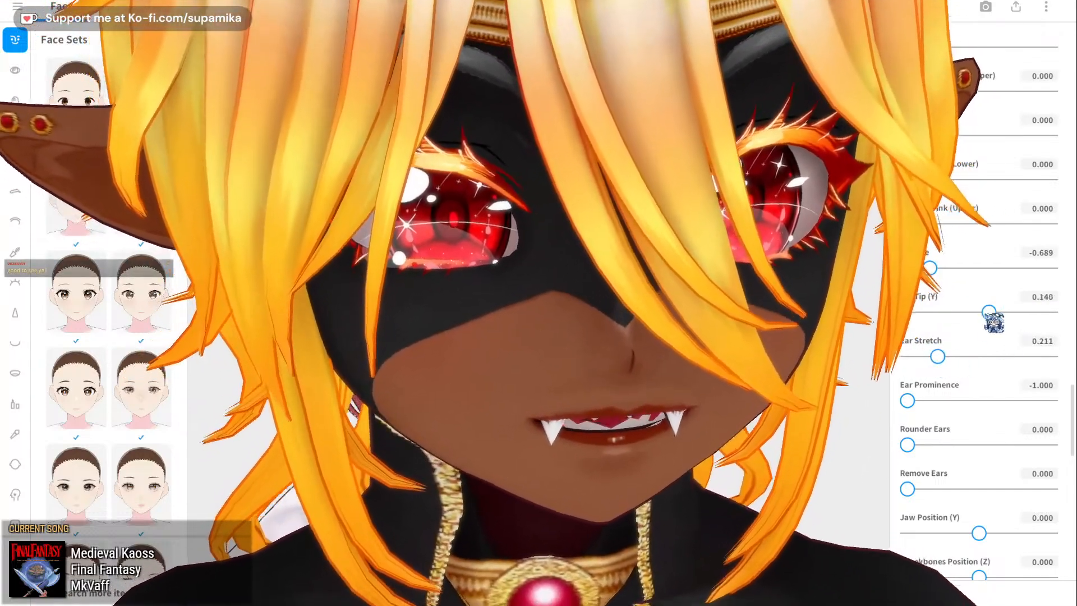
left_click_drag(1003, 312, 999, 312)
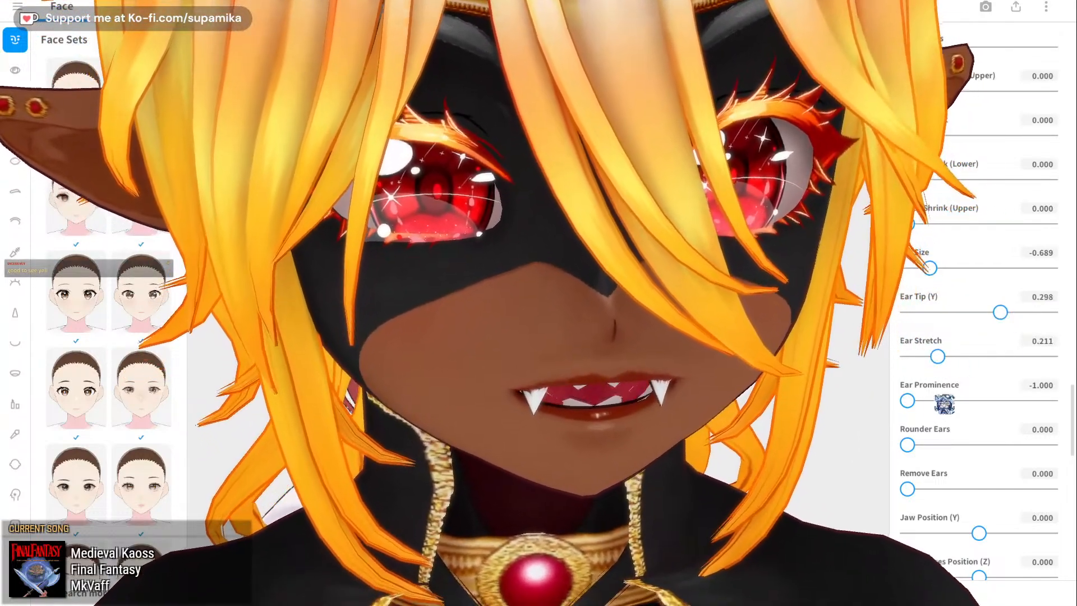
- Set the face's Ear Prominence to 0.780 and Remove Ears to 45.815
left_click_drag(909, 400, 1021, 387)
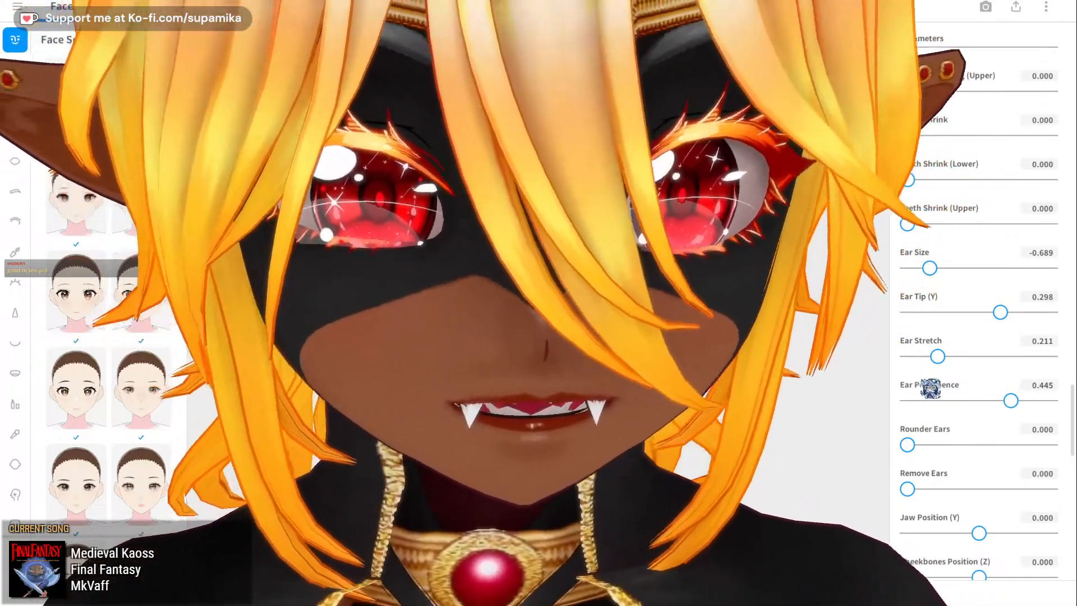
left_click_drag(1010, 401, 1042, 409)
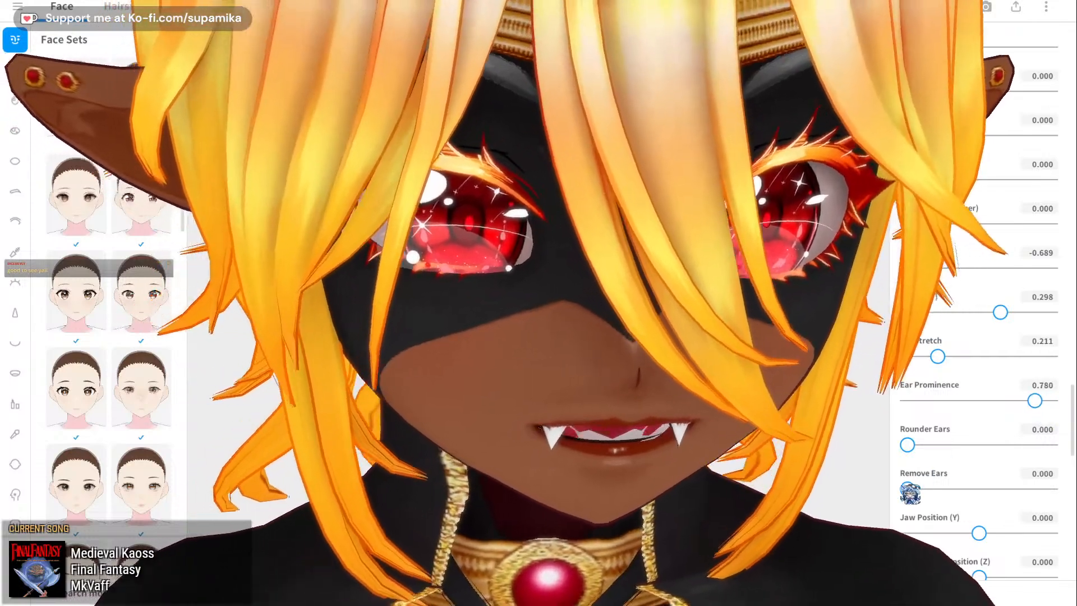
left_click_drag(907, 489, 973, 471)
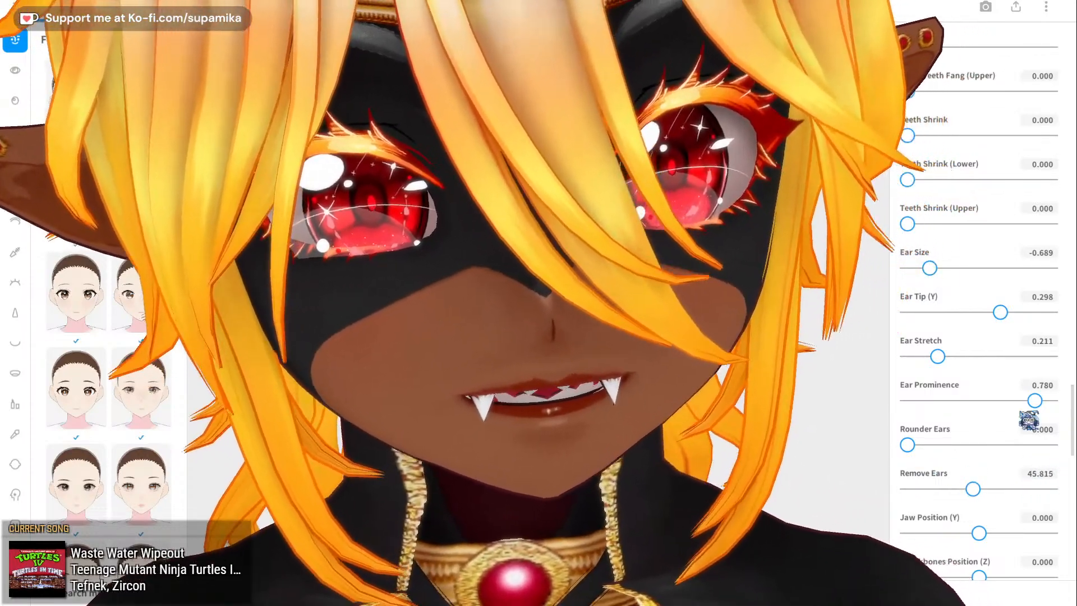
- Shape the ears with Ear Stretch 0.467, Ear Tip (Y) -0.189, Remove Ears 0.000 and Ear Size -1.000
left_click_drag(931, 364, 988, 378)
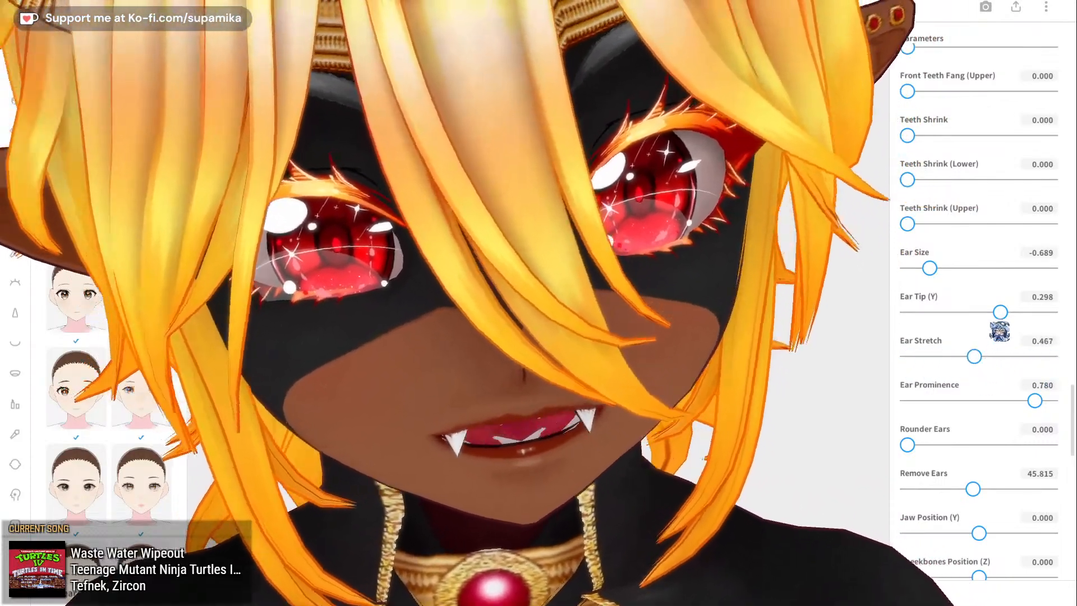
left_click_drag(999, 331, 973, 332)
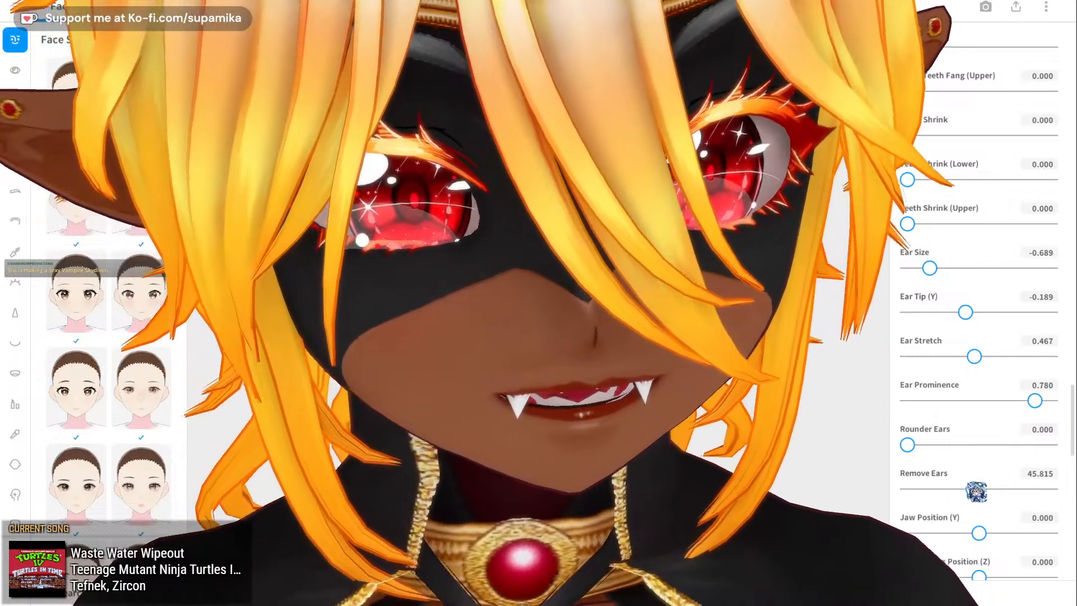
left_click_drag(974, 489, 879, 492)
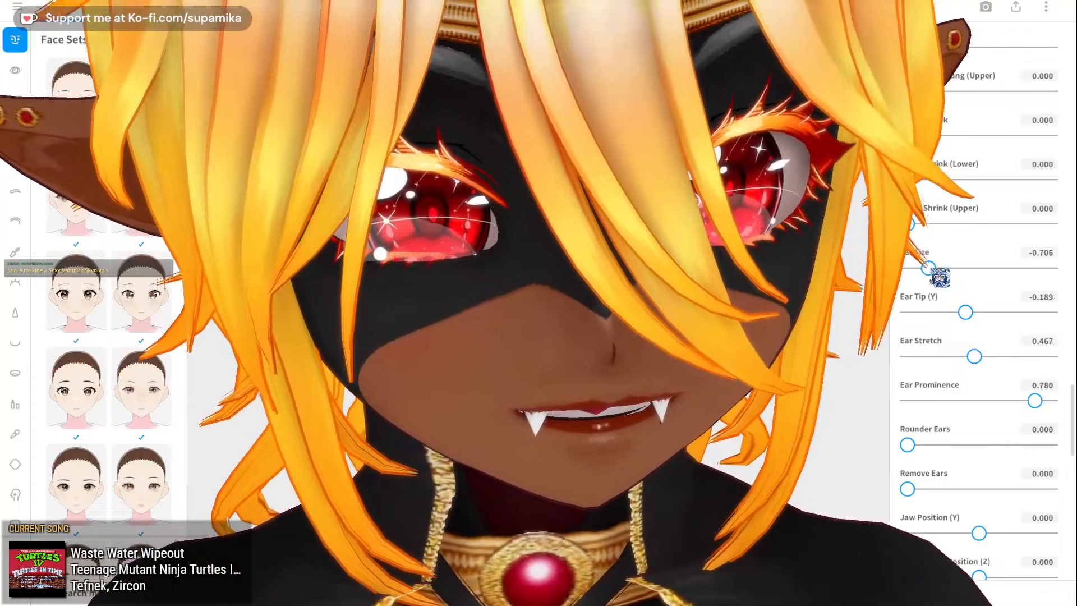
left_click_drag(930, 268, 887, 268)
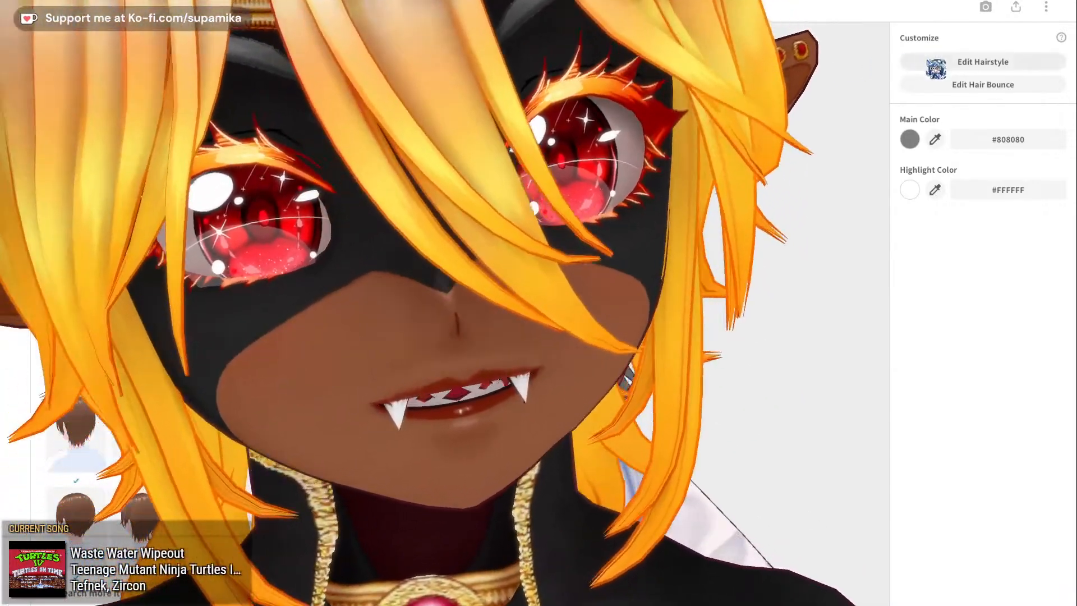
- Open the back hair in the hairstyle editor and assign the fourth material in the list to its procedural hair groups one by one
left_click(935, 68)
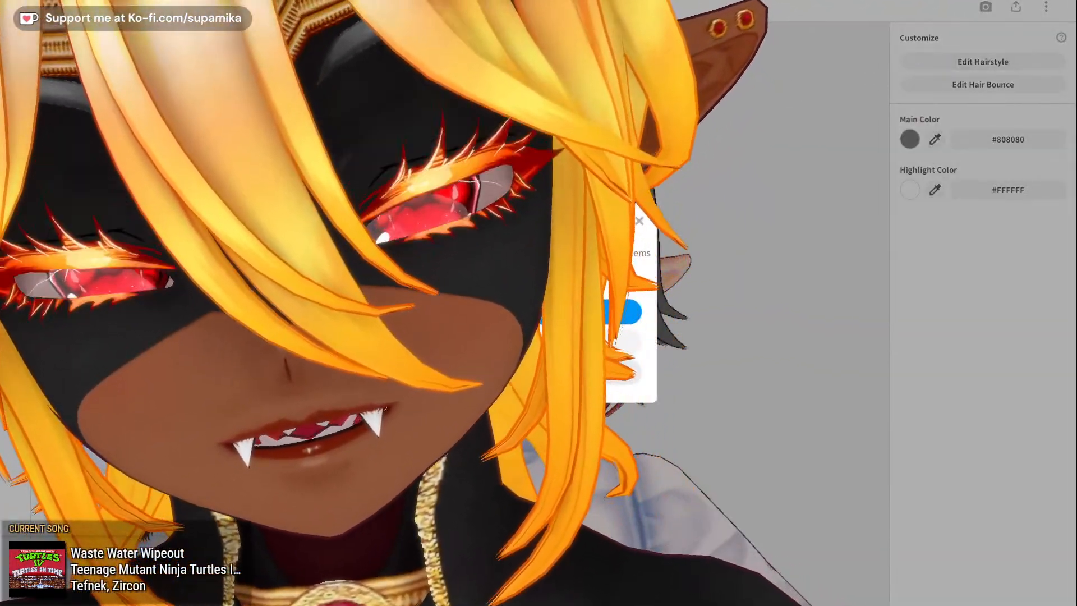
left_click(561, 311)
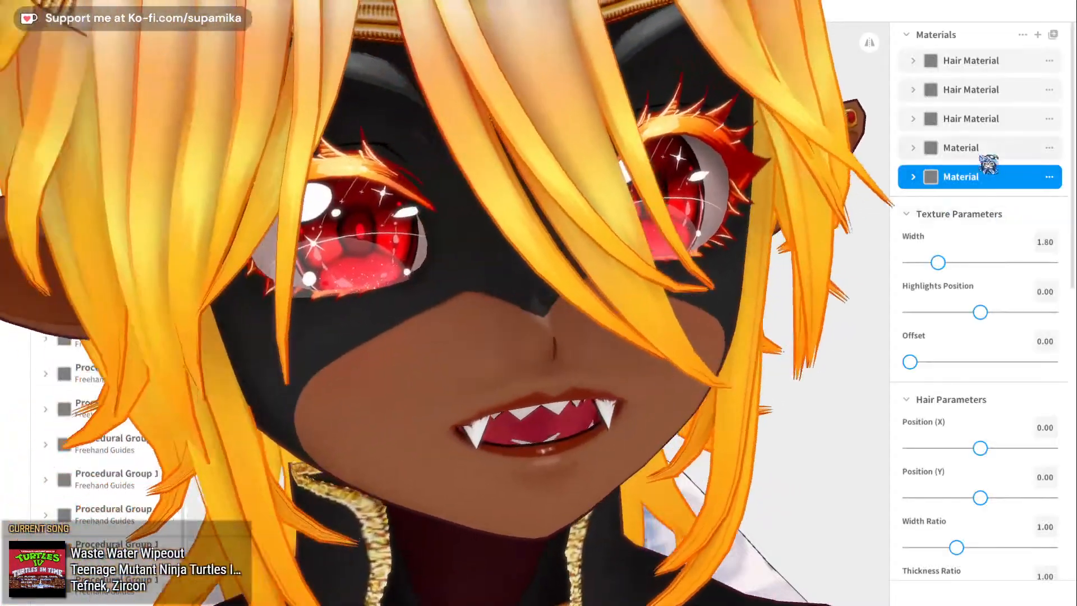
left_click(985, 149)
left_click(564, 266)
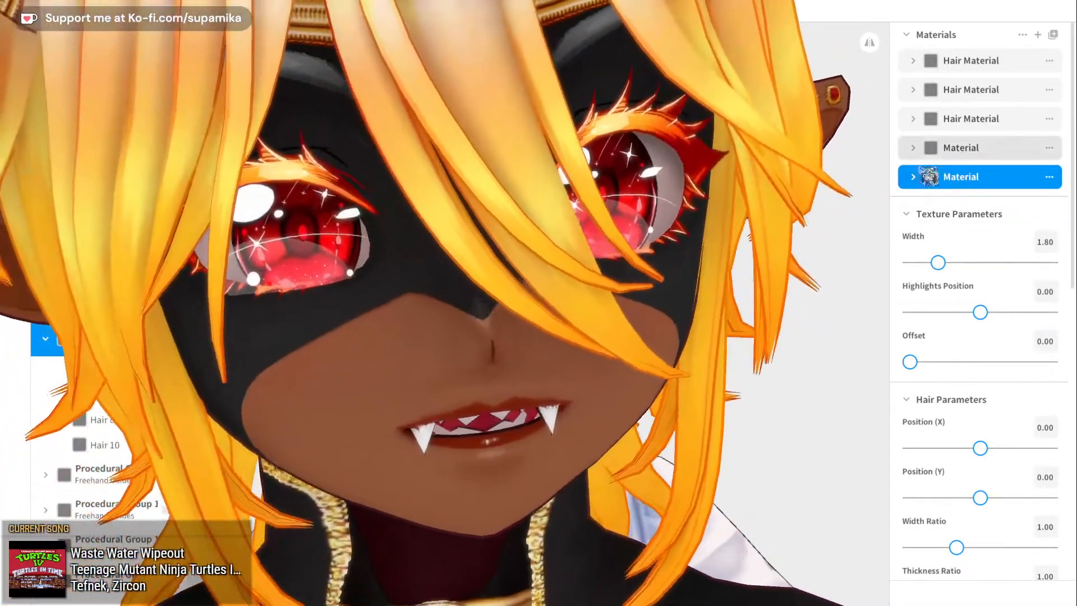
left_click(925, 153)
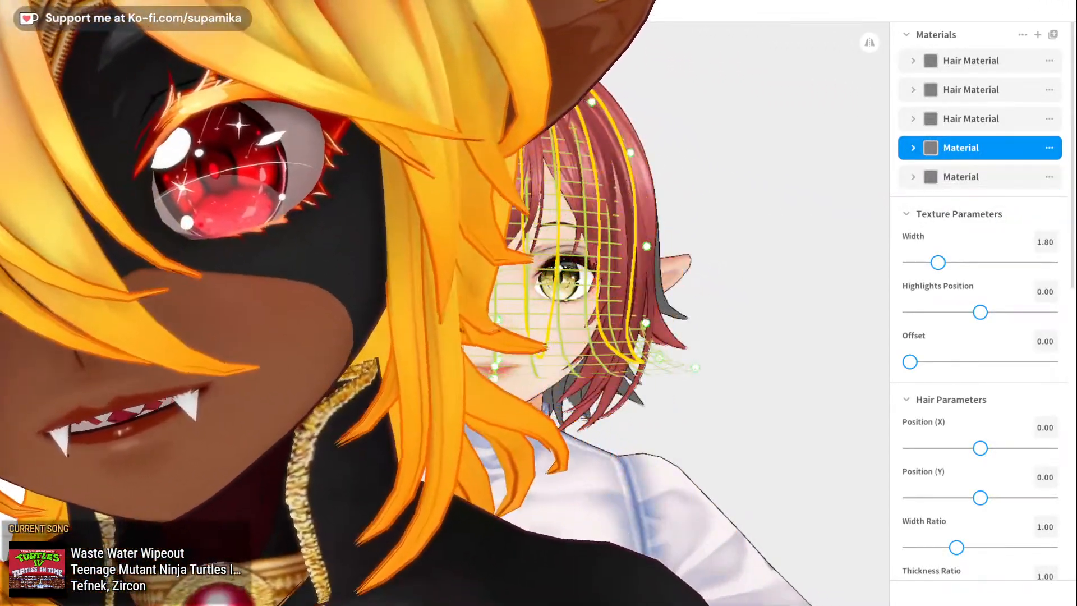
left_click(965, 176)
left_click(973, 149)
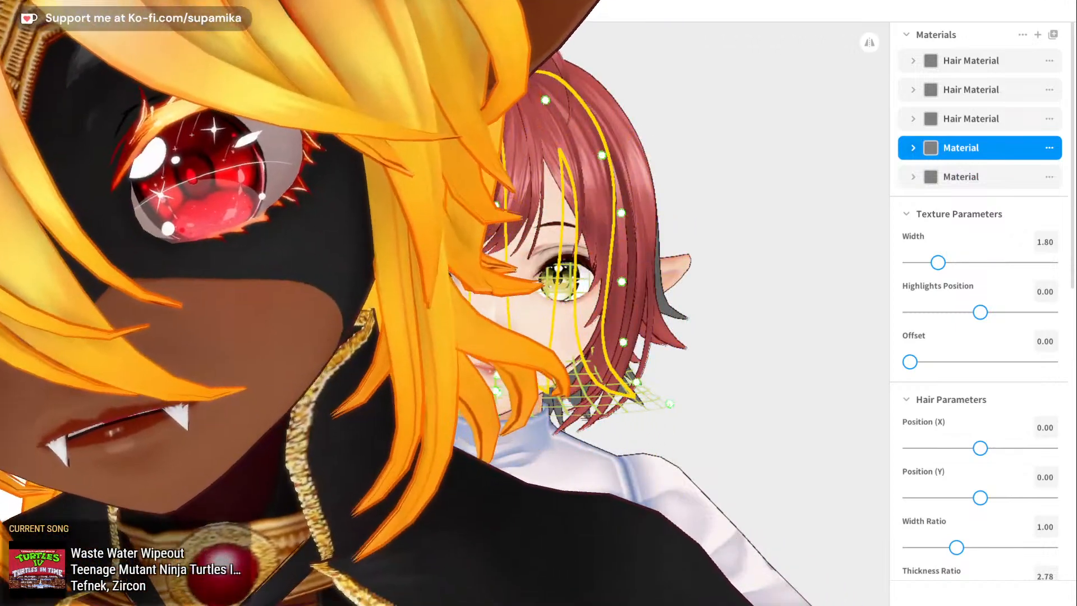
left_click(987, 177)
left_click(986, 149)
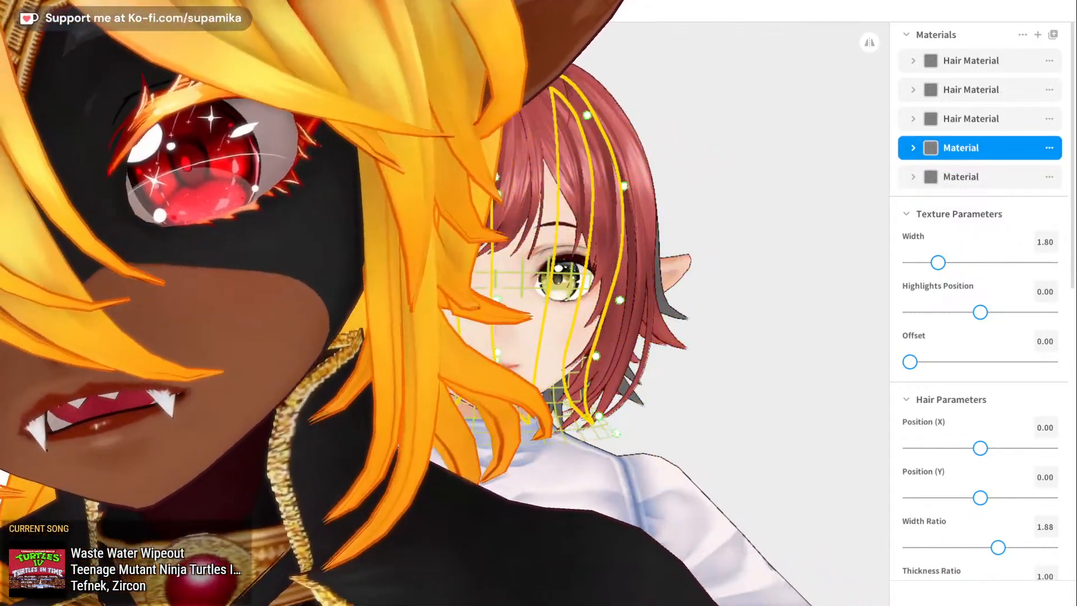
left_click(981, 177)
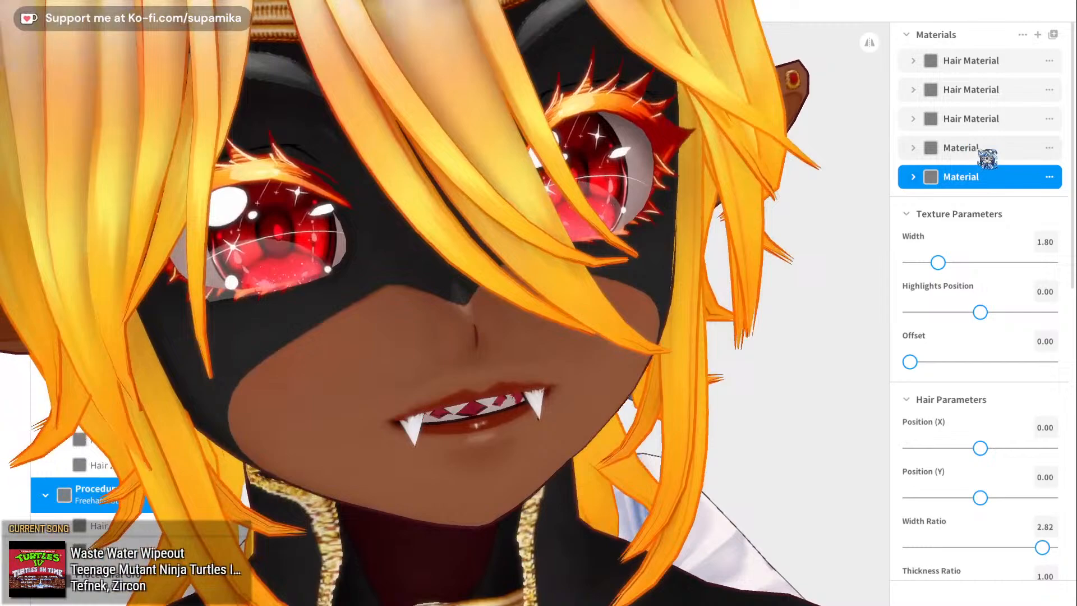
left_click(982, 149)
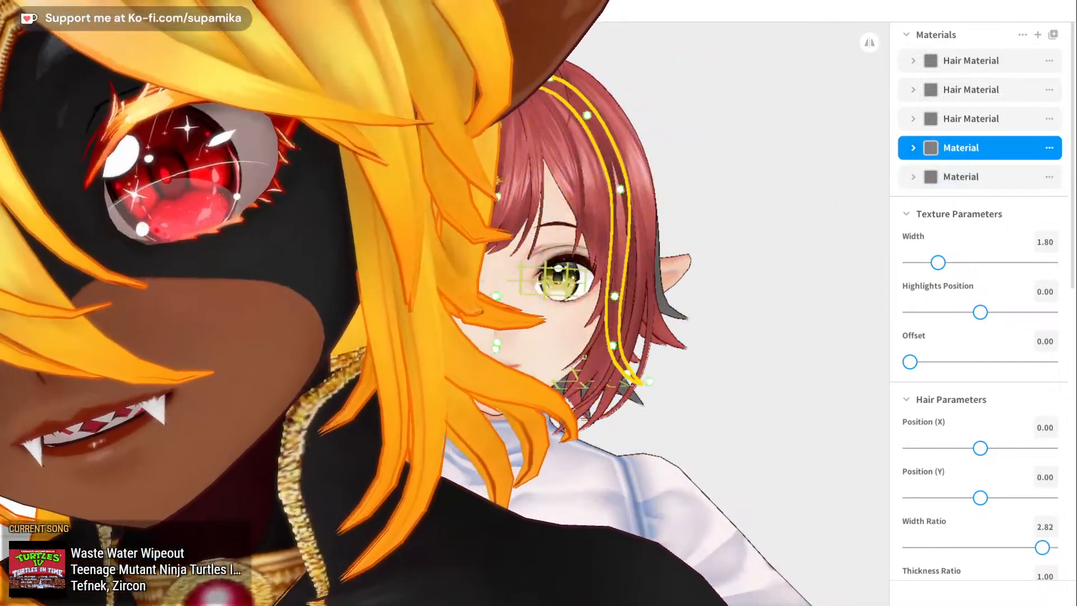
left_click(961, 177)
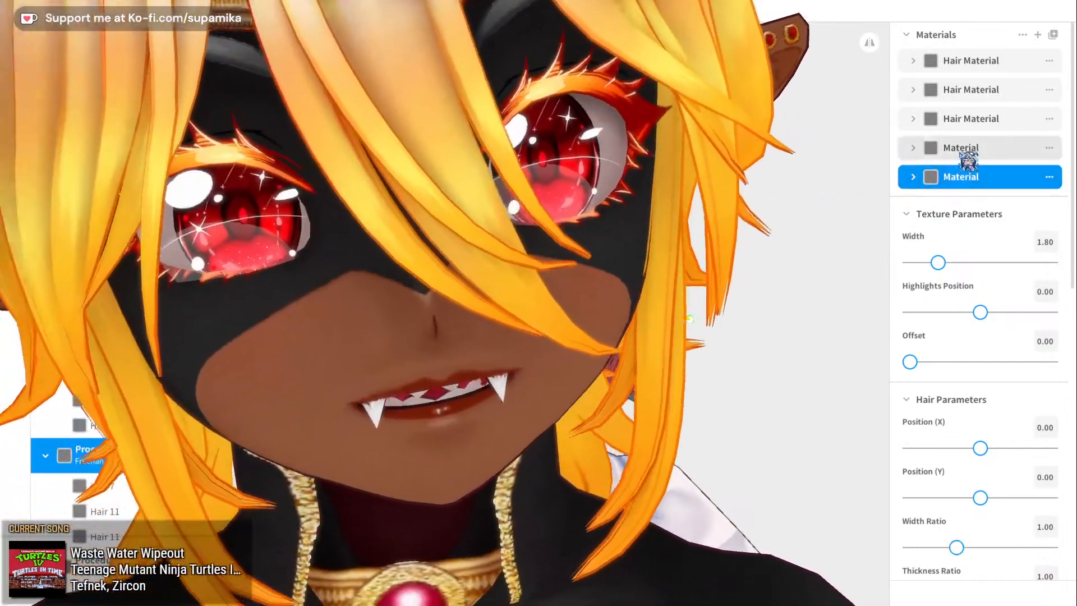
left_click(965, 150)
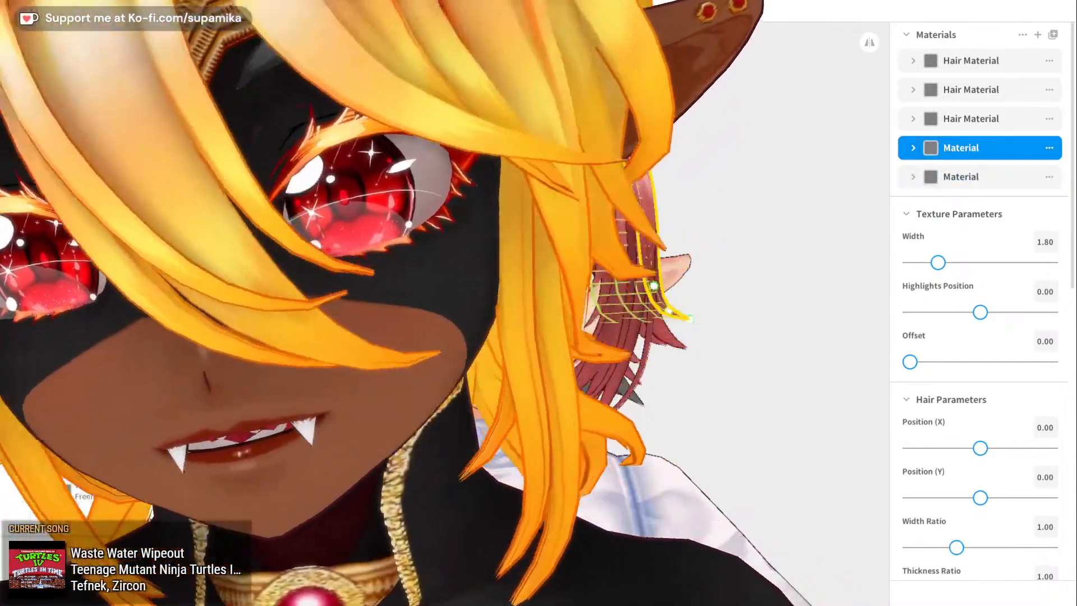
left_click(963, 177)
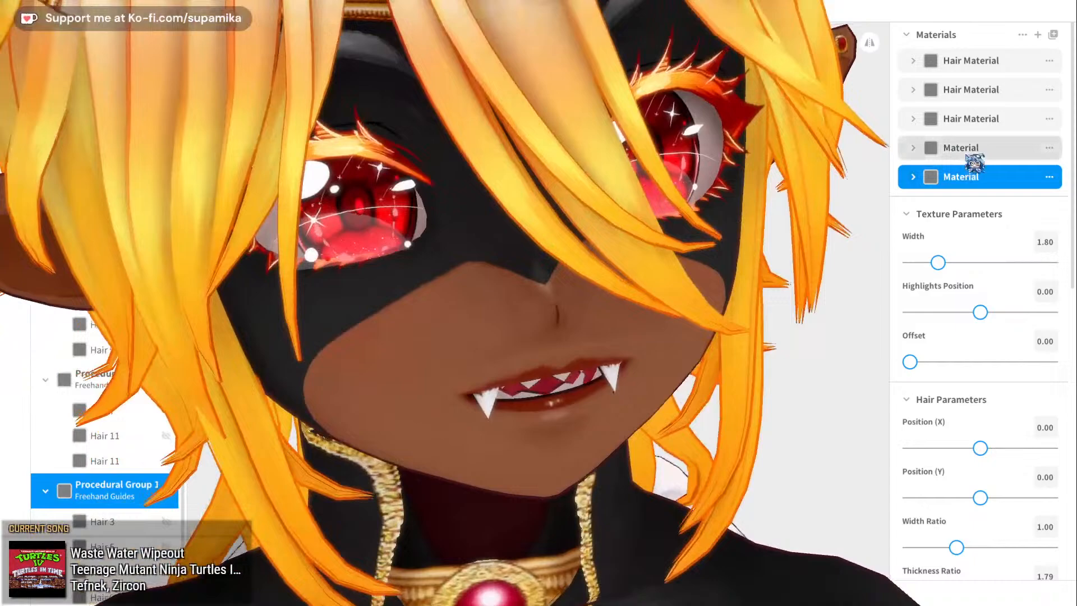
left_click(970, 149)
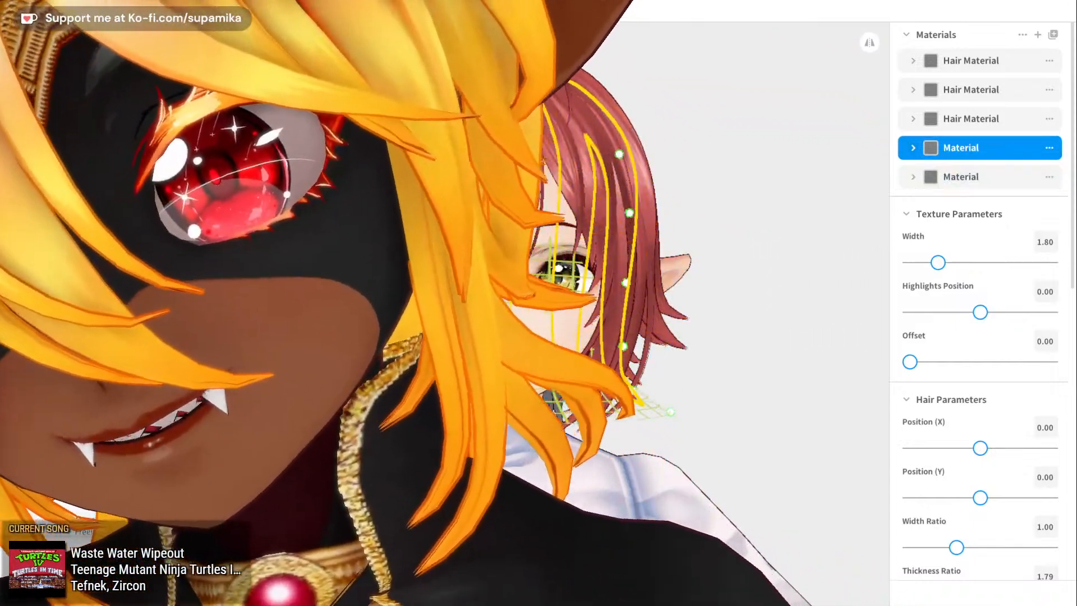
left_click(962, 177)
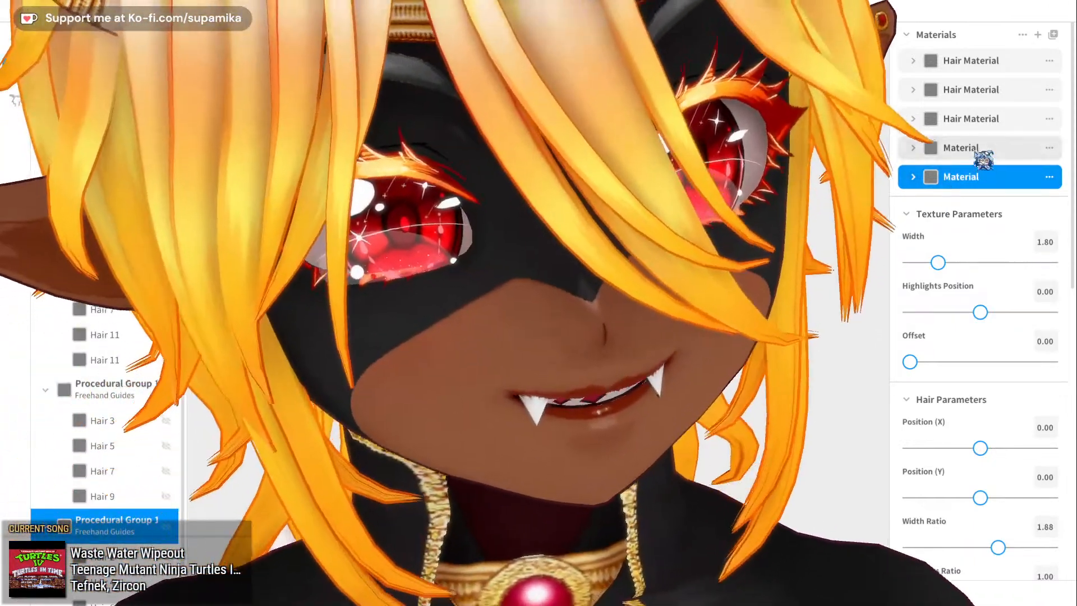
left_click(979, 149)
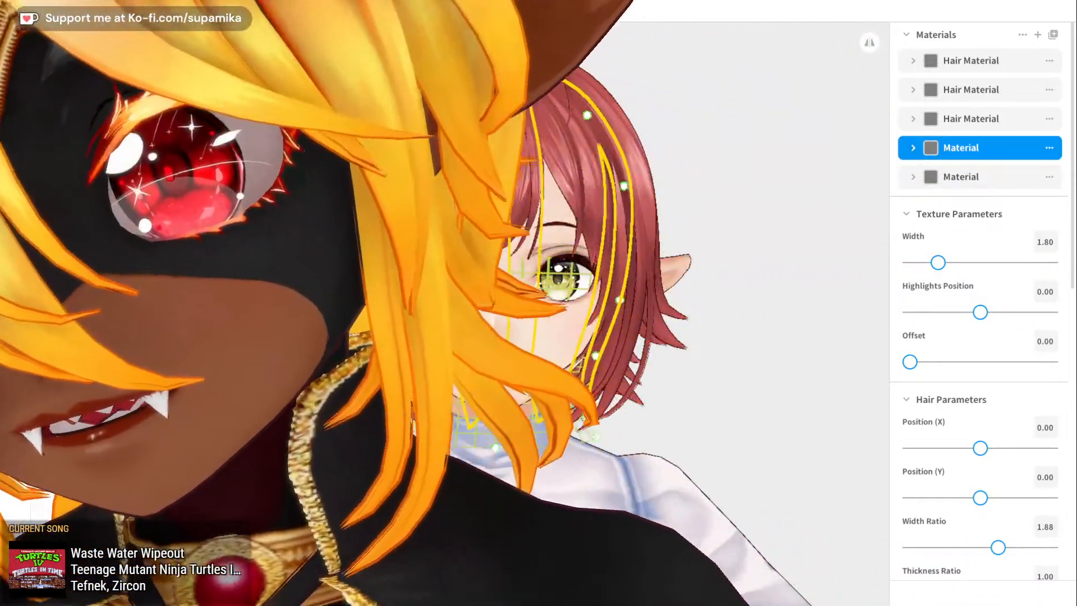
left_click(970, 176)
left_click(990, 148)
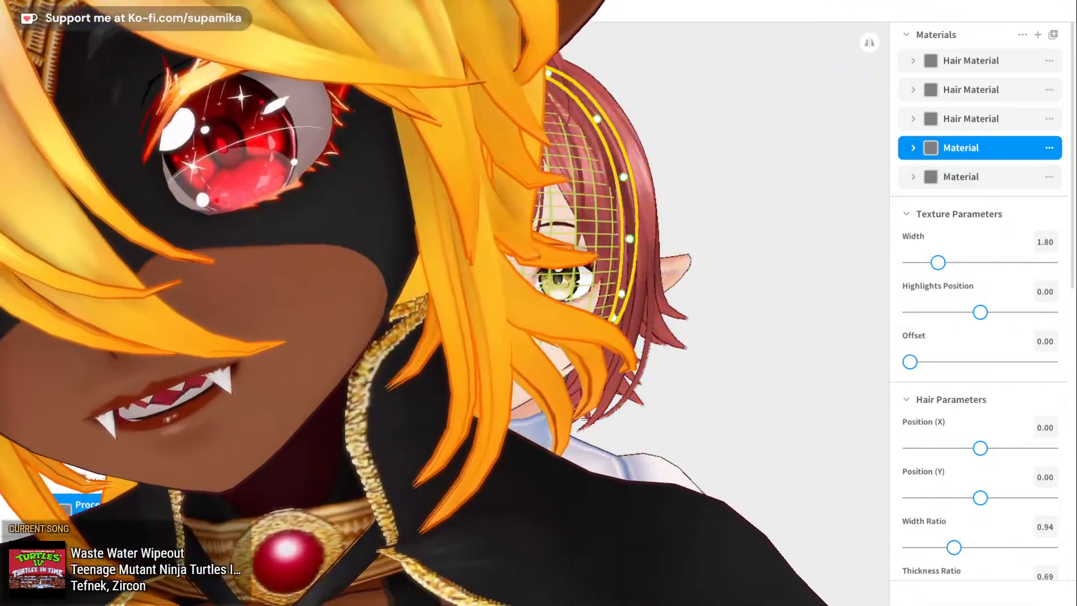
left_click(965, 177)
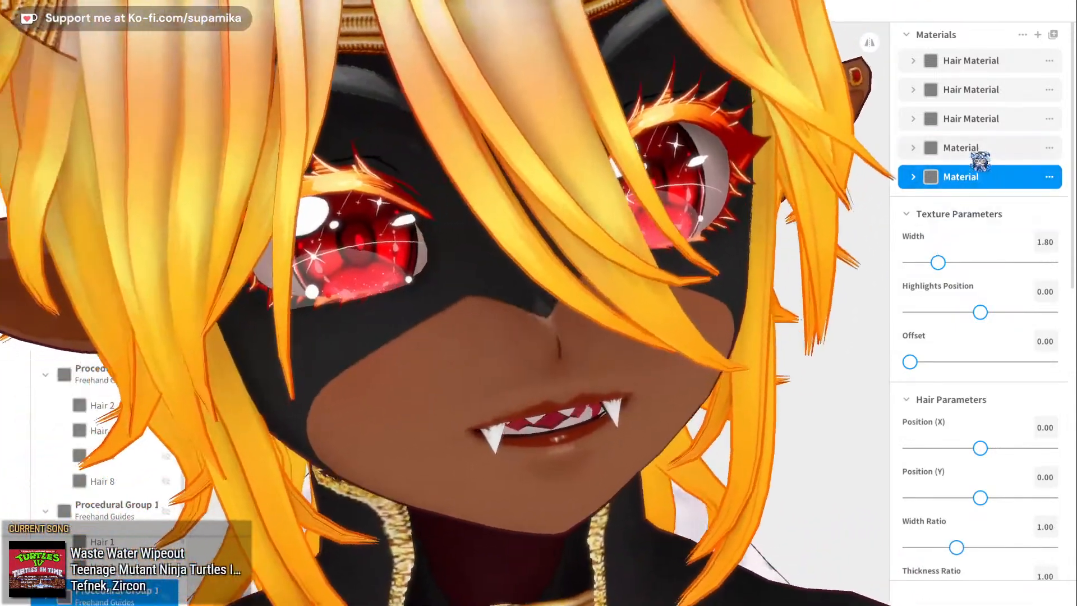
left_click(975, 149)
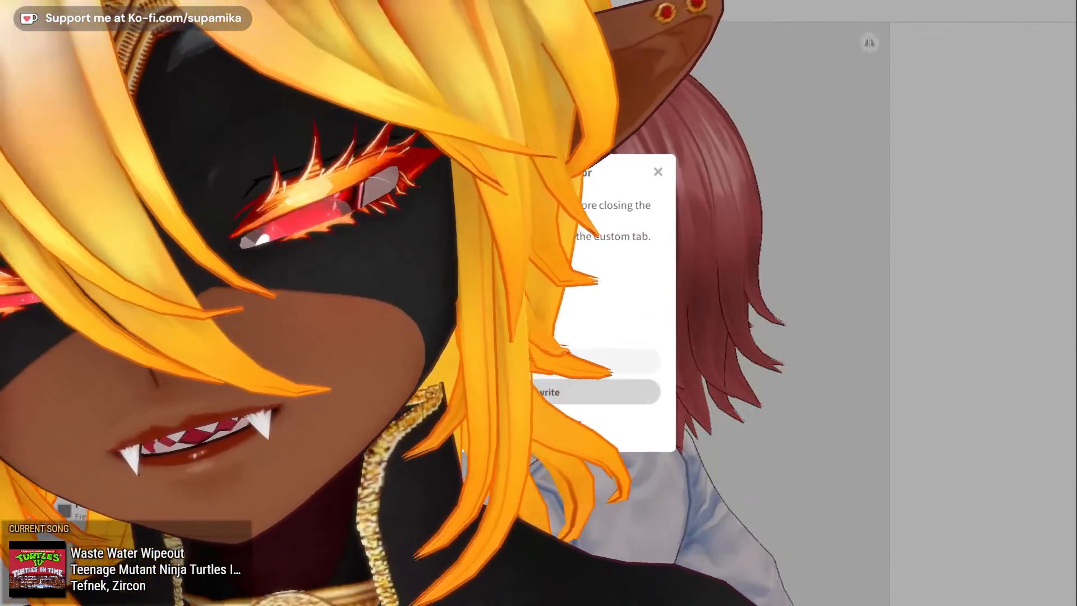
- Save the edited hairstyle by overwriting the existing custom back hair item and leave the hair editor
left_click(521, 392)
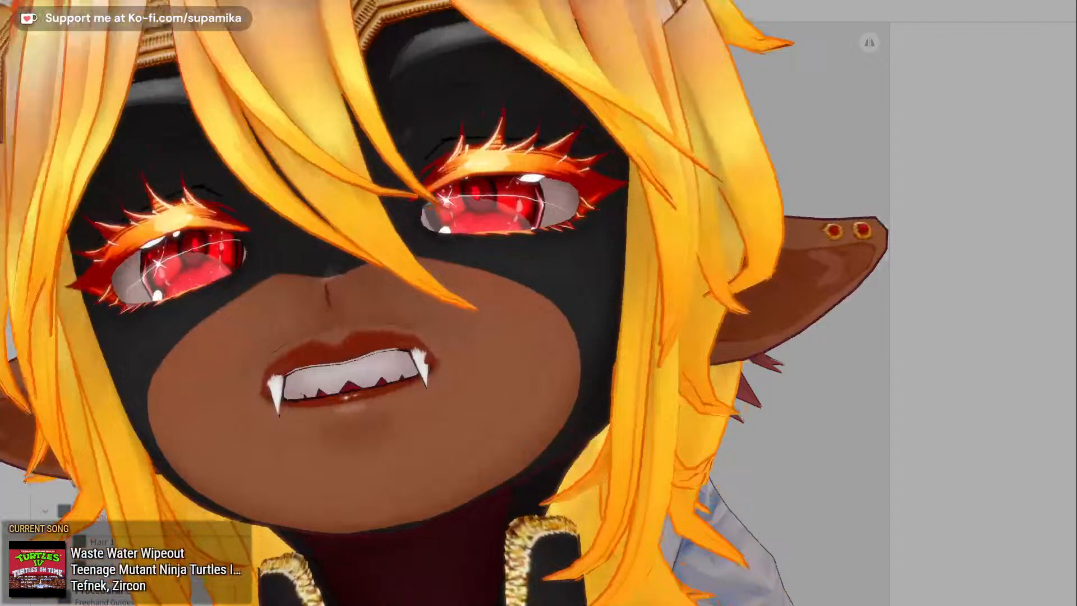
left_click(537, 342)
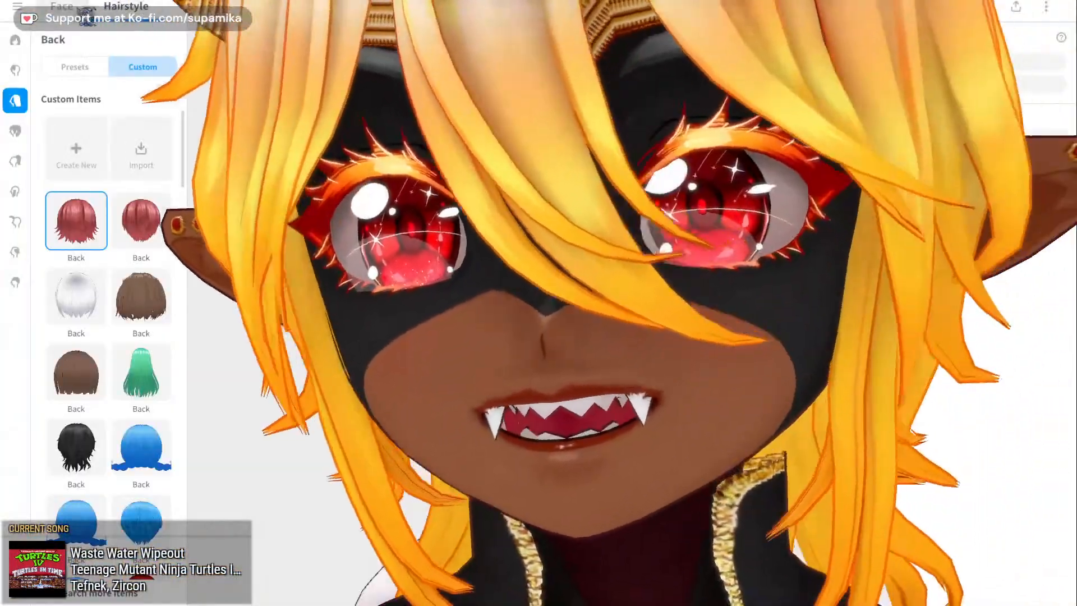
- Return to the face parameters and set Remove Ears to 9.104
left_click(61, 7)
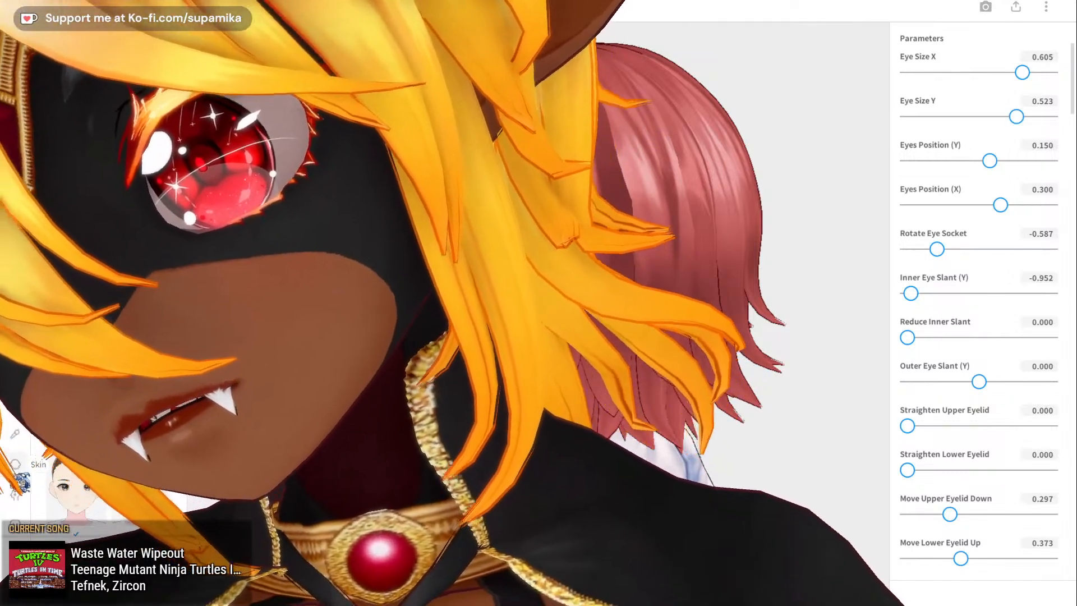
scroll(1036, 446, "down", 3)
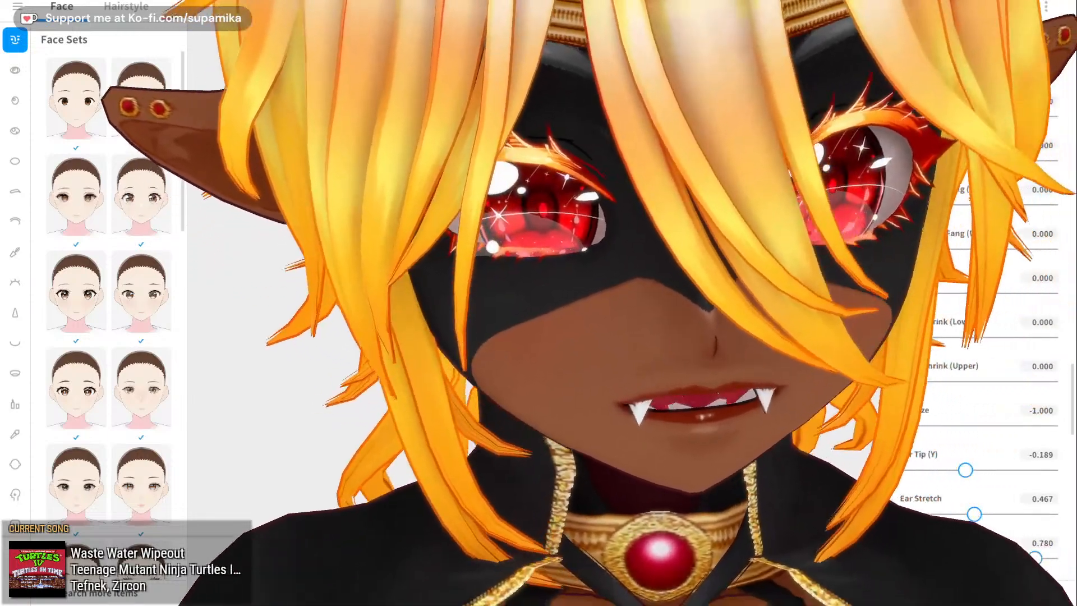
scroll(1035, 481, "down", 1)
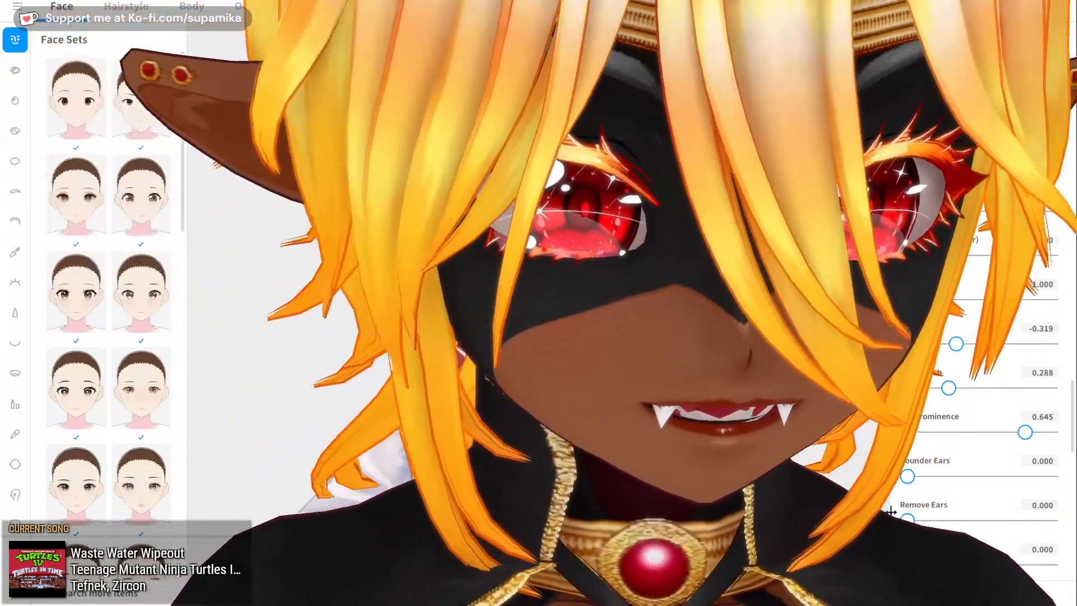
mouse_move(907, 520)
left_mouse_down()
mouse_move(949, 521)
mouse_move(920, 520)
left_mouse_up()
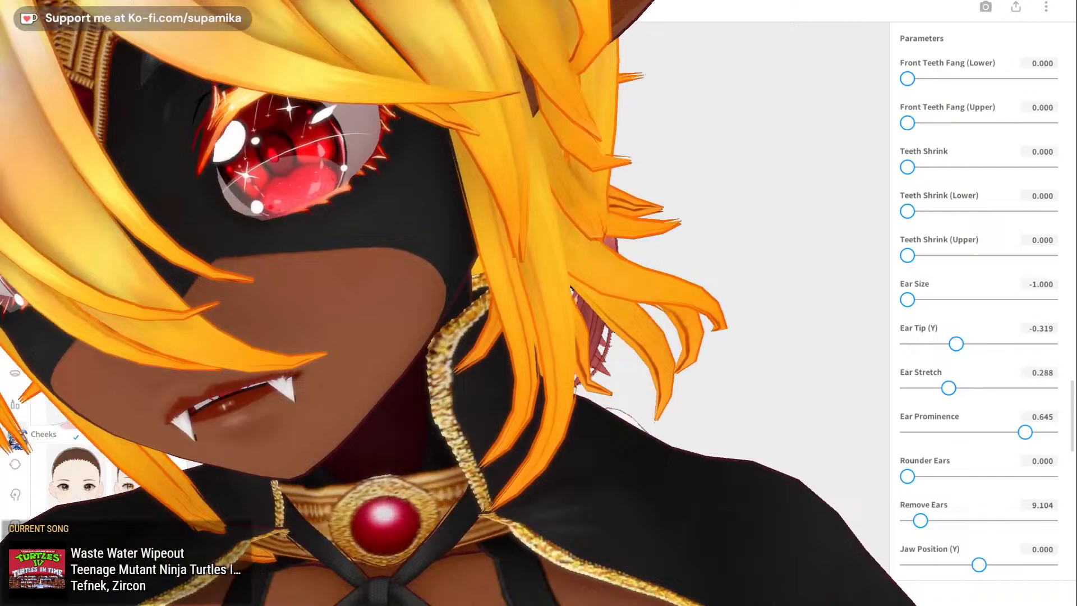
- Adjust the color of the selected cheeks preset
left_click(15, 434)
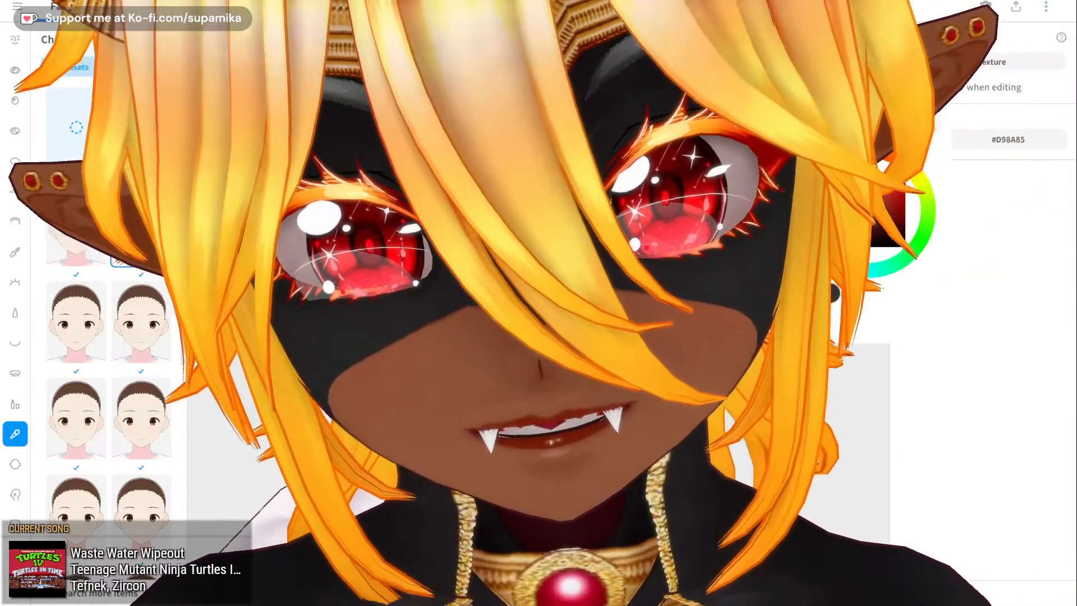
left_click_drag(860, 185, 867, 177)
left_click(763, 235)
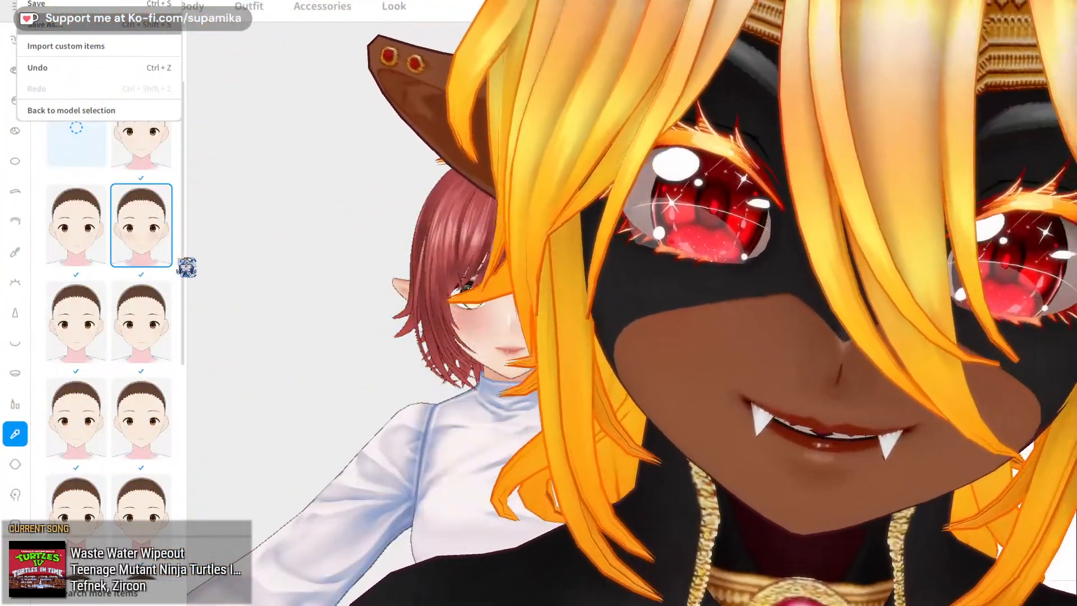
left_click(185, 267)
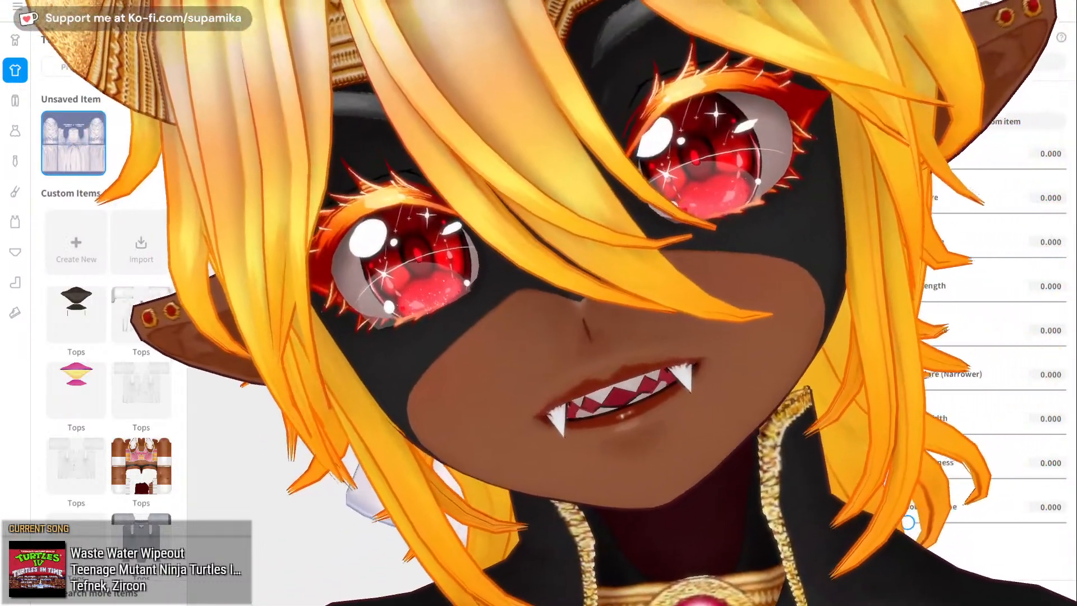
- Try on the dark caped coat, return to the unsaved custom top, and look through the remaining top presets
left_click(74, 67)
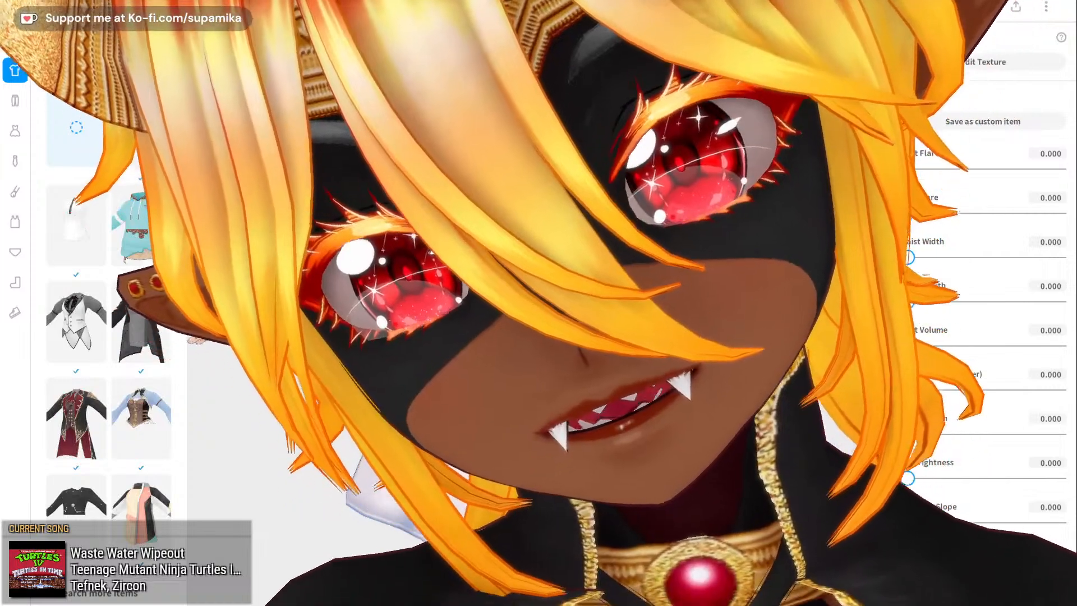
scroll(105, 328, "down", 3)
scroll(107, 328, "down", 6)
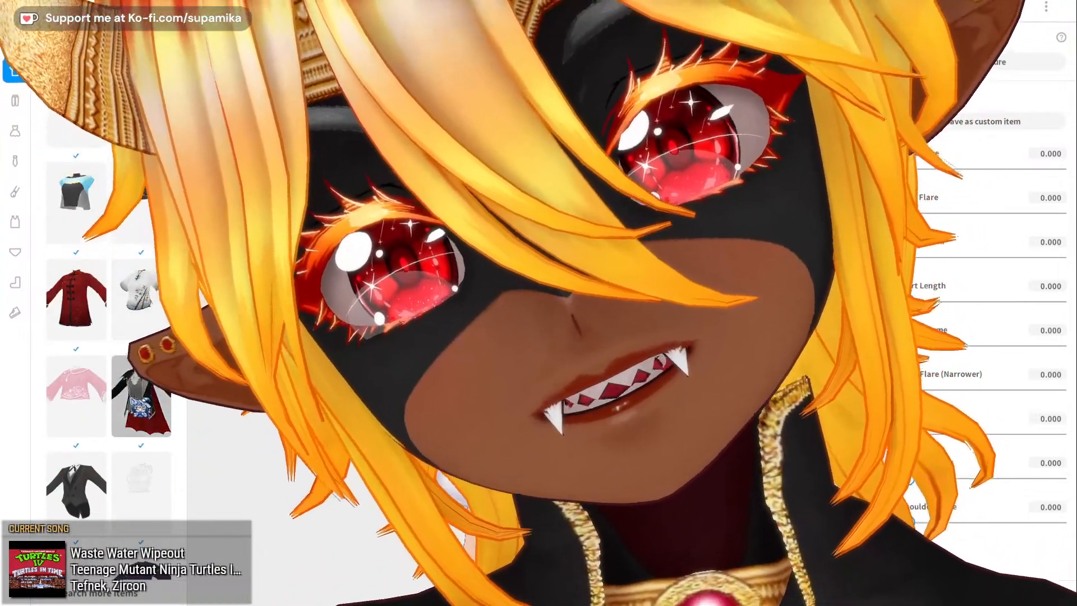
left_click(141, 397)
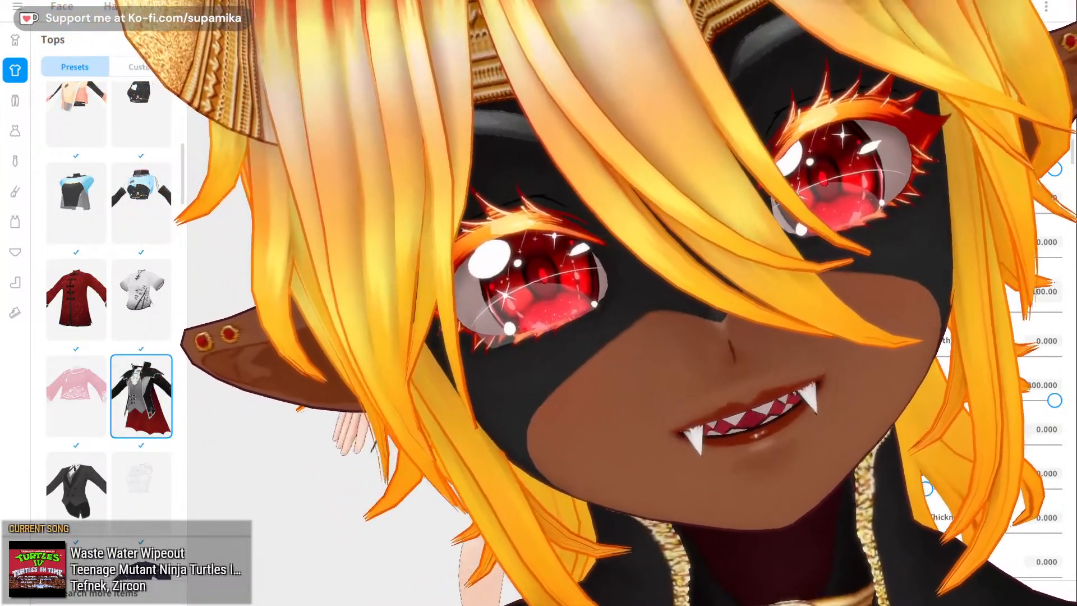
scroll(123, 176, "down", 5)
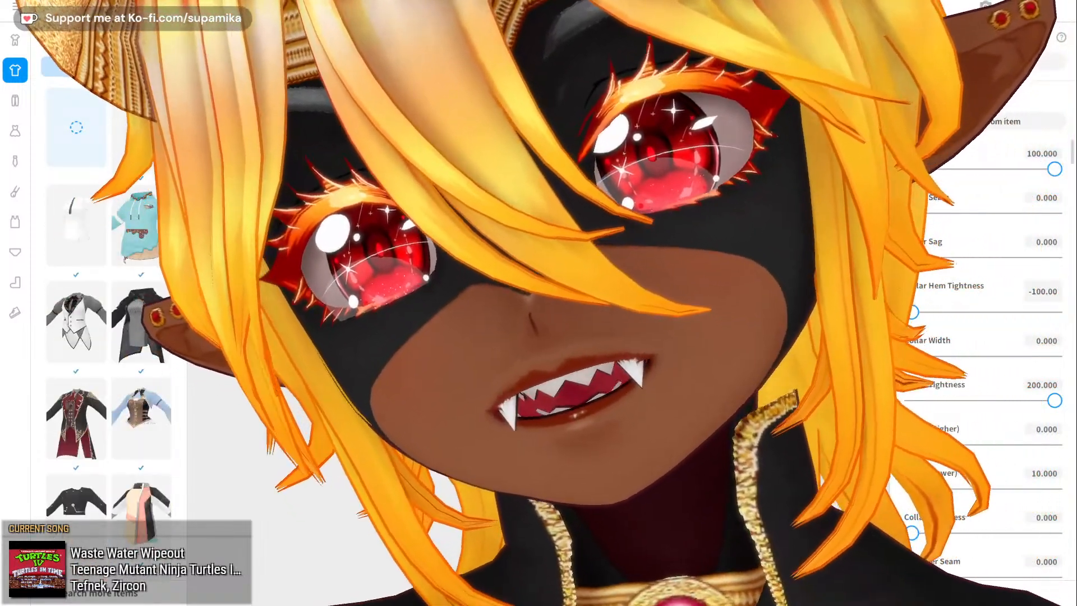
left_click(140, 66)
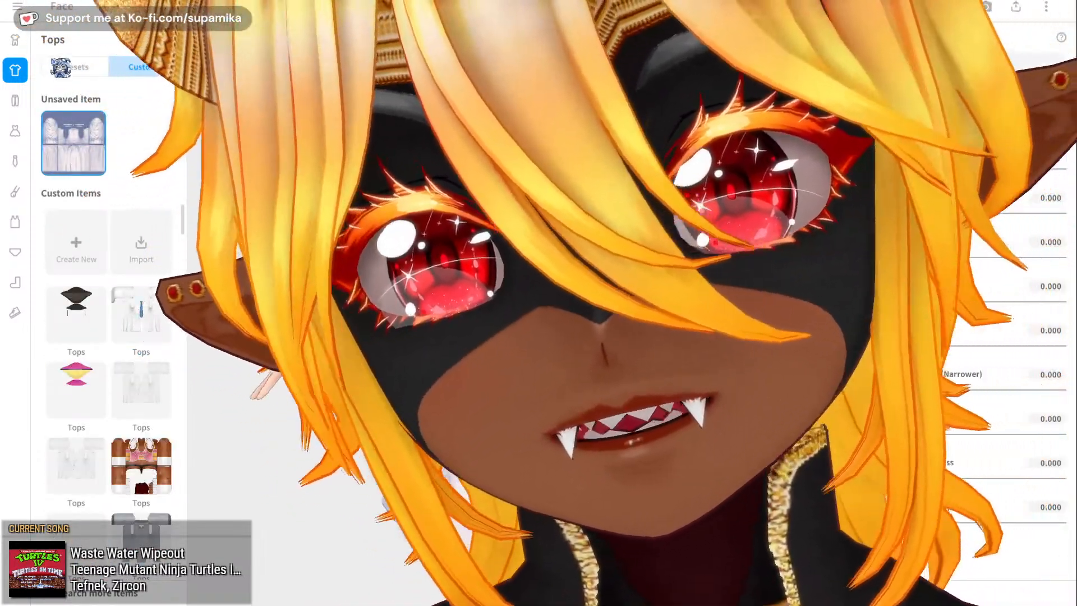
left_click(60, 67)
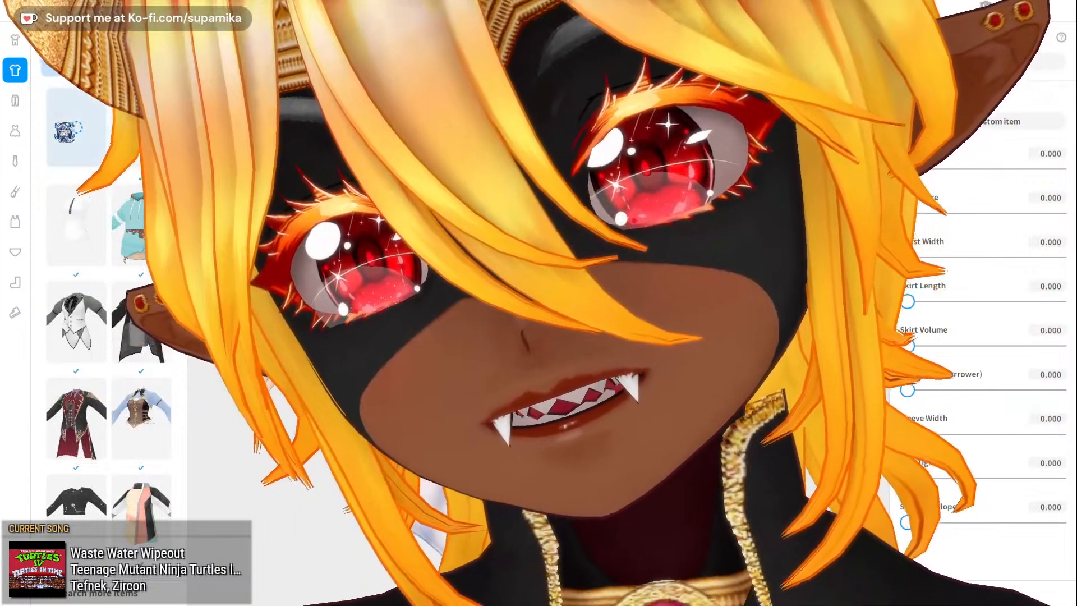
scroll(108, 336, "down", 10)
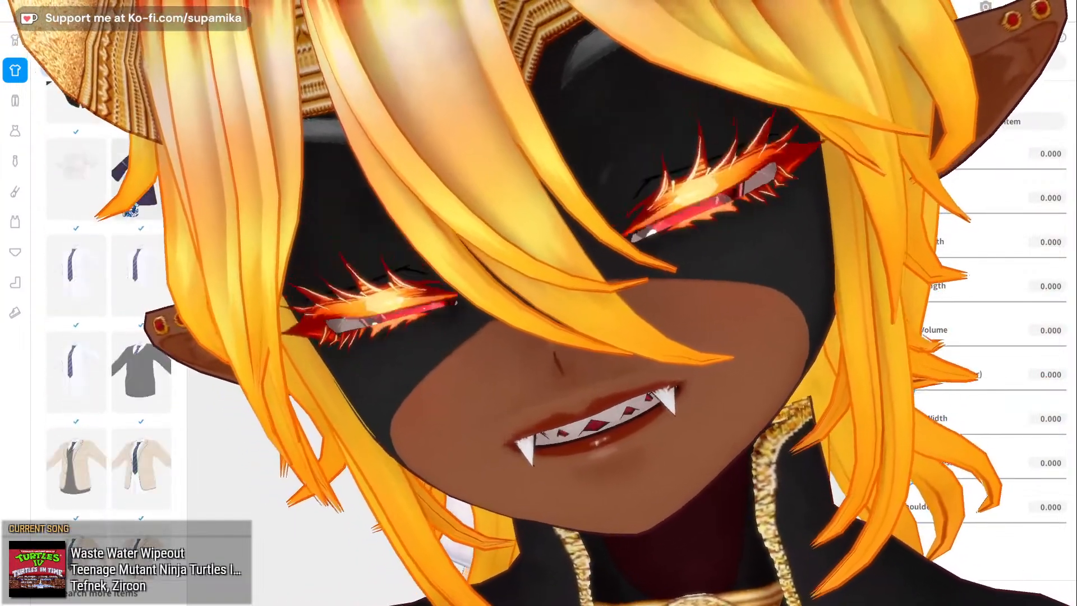
scroll(108, 336, "down", 10)
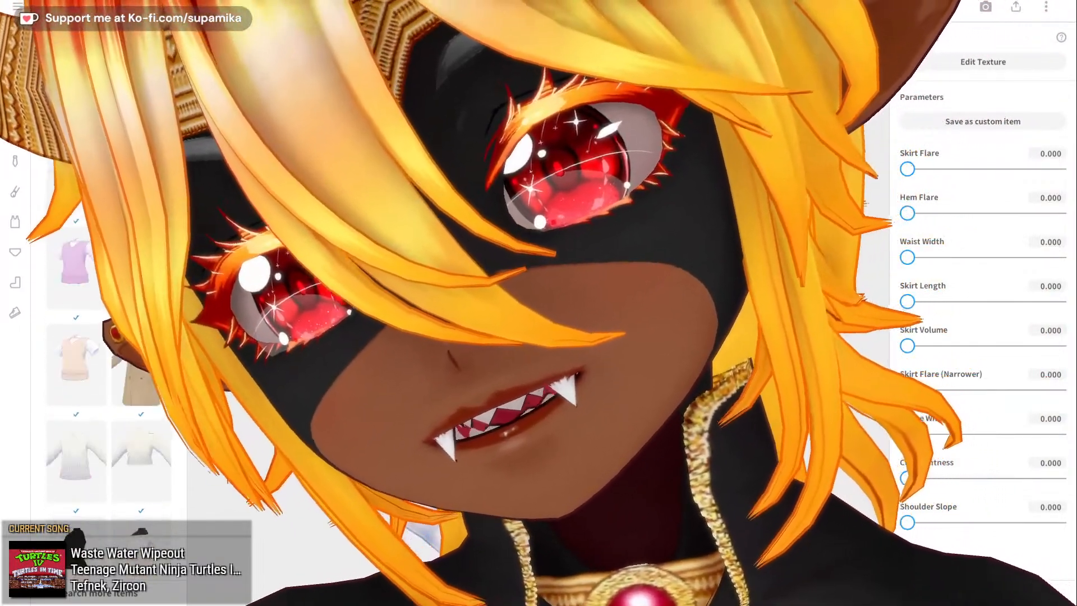
scroll(108, 337, "down", 10)
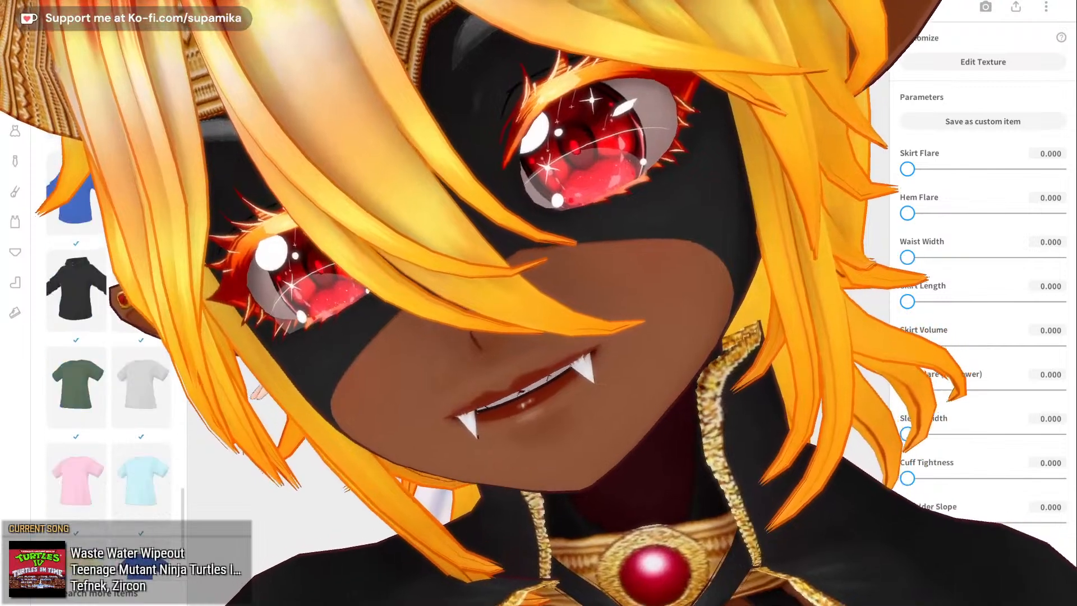
scroll(108, 336, "down", 5)
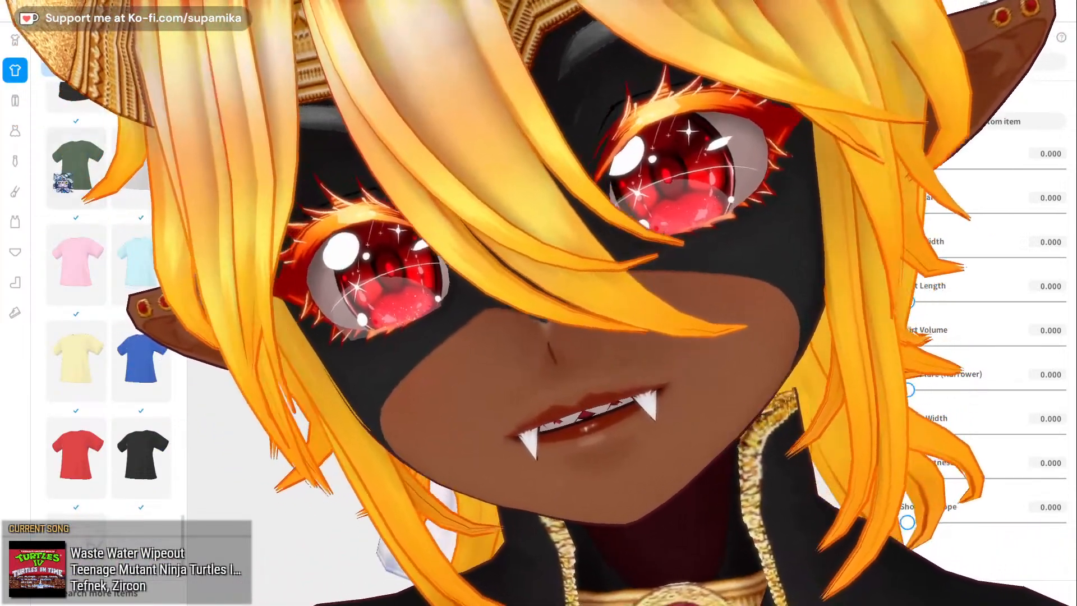
- Try the short black puff-sleeved dress from the dress presets on the model
left_click(15, 130)
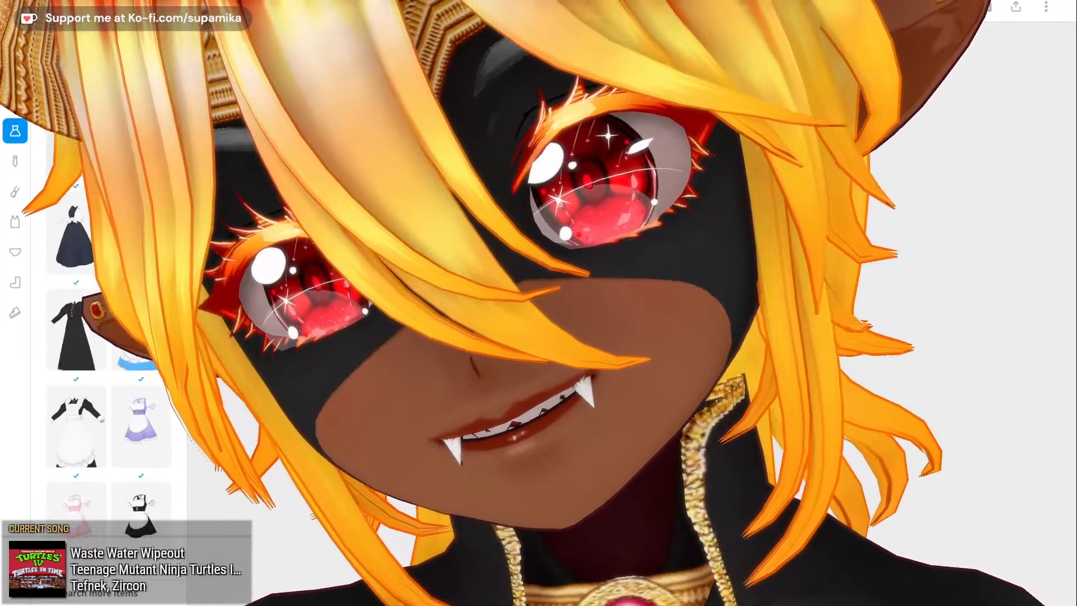
scroll(108, 337, "down", 5)
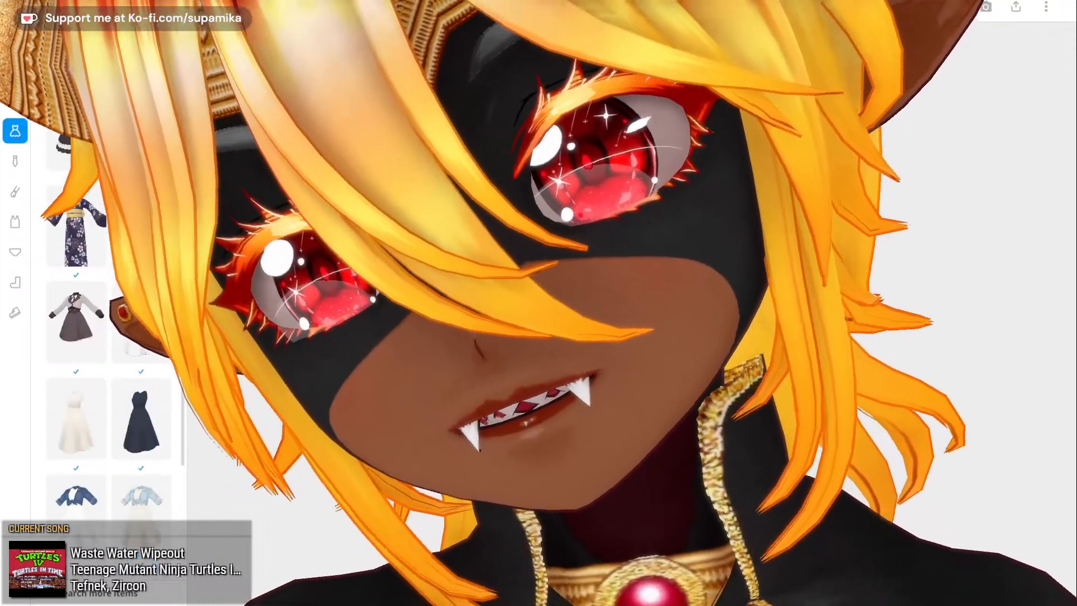
scroll(108, 336, "down", 5)
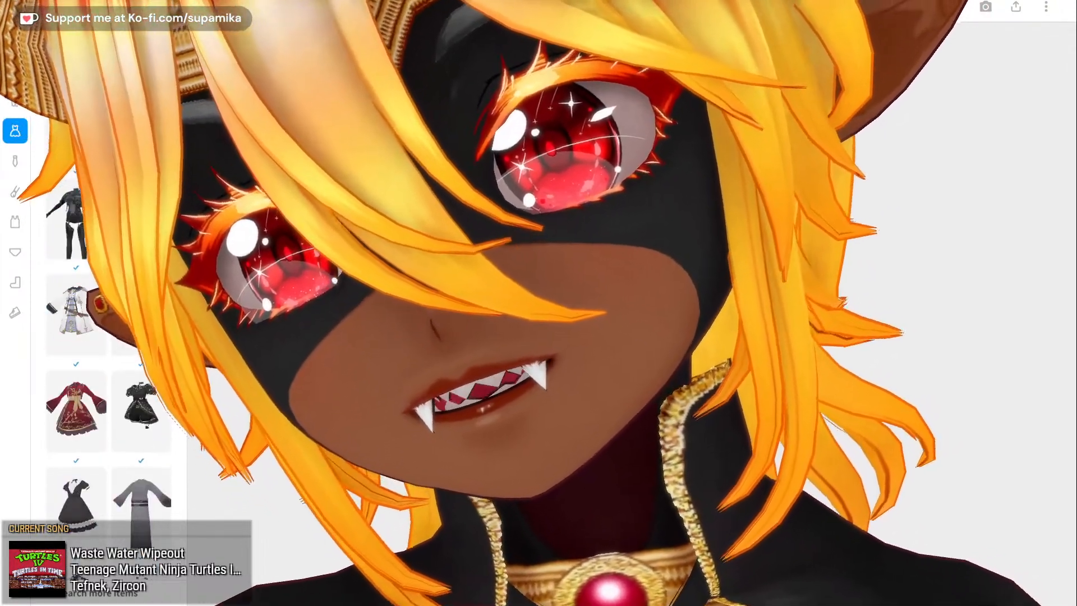
left_click(140, 411)
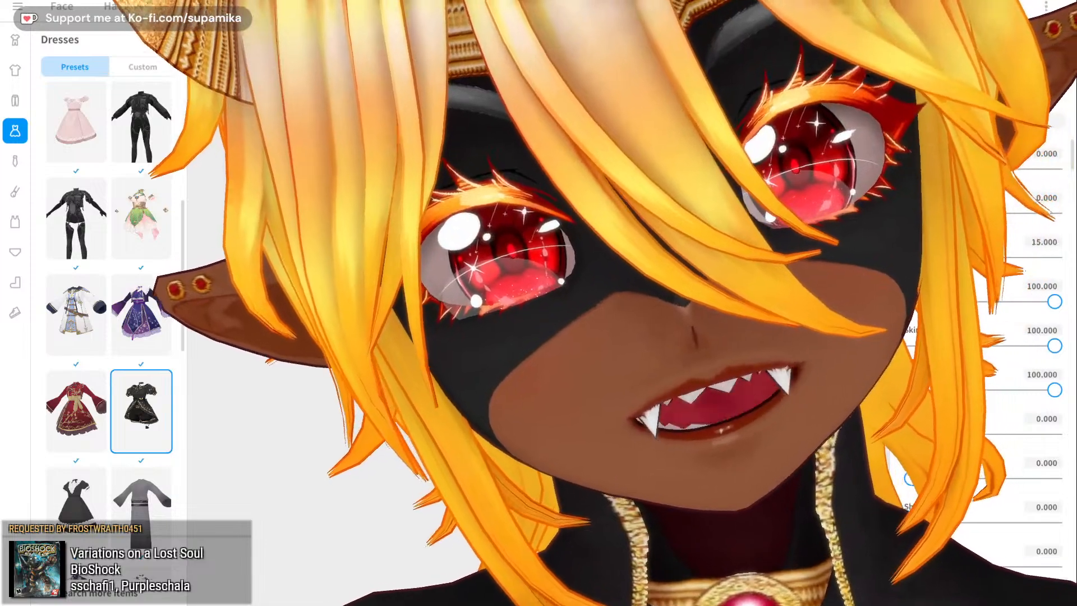
- Try on the dark red dress preset with the black trim
scroll(106, 308, "up", 7)
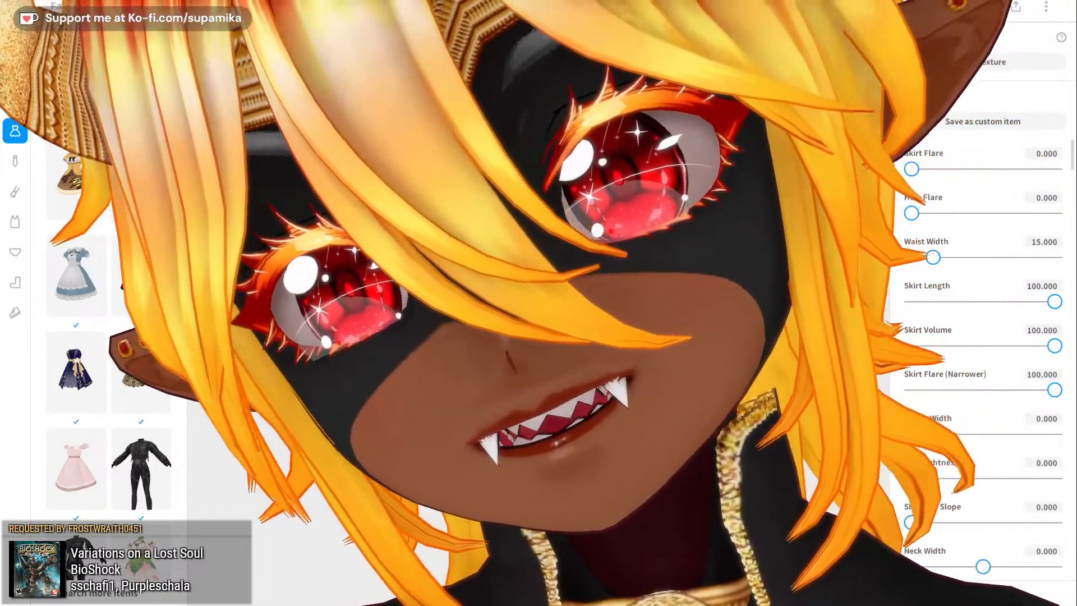
scroll(108, 325, "up", 1)
scroll(109, 359, "down", 4)
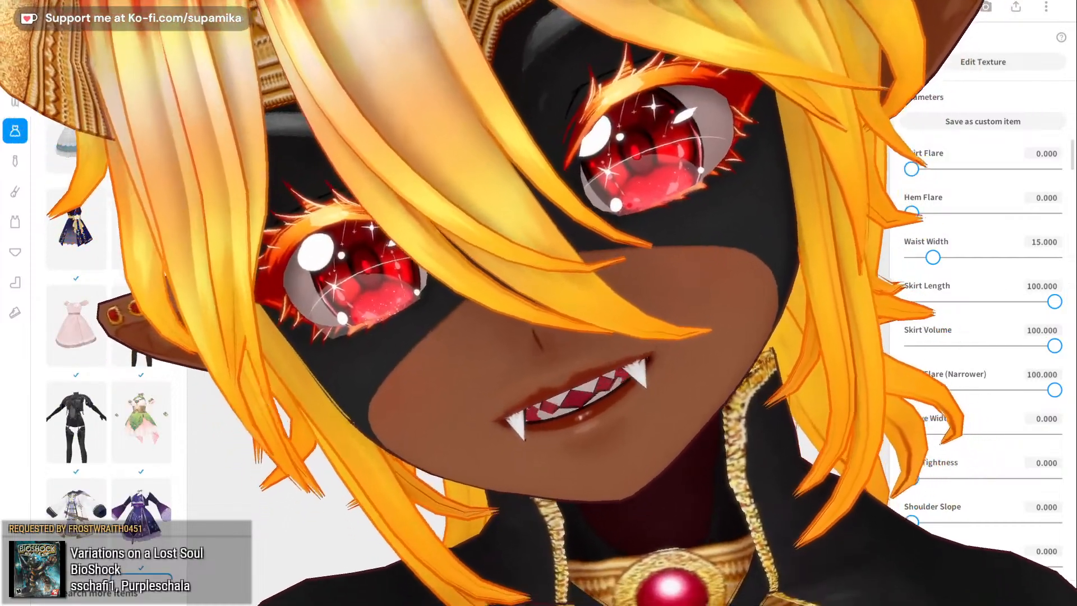
left_click(141, 133)
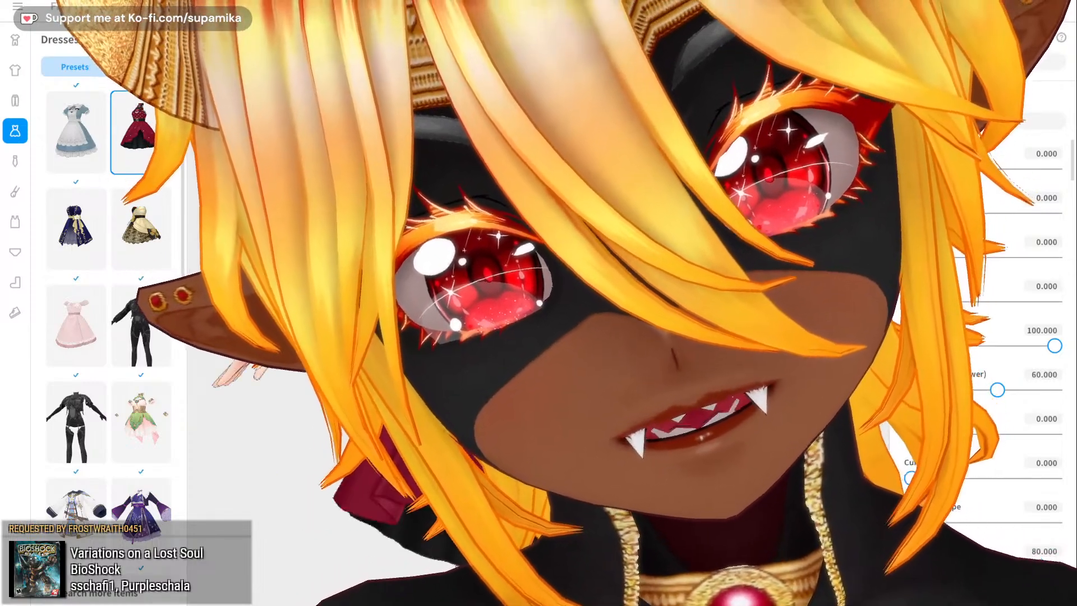
- Examine the remaining dress presets for alternatives to the dark red dress
scroll(108, 303, "down", 10)
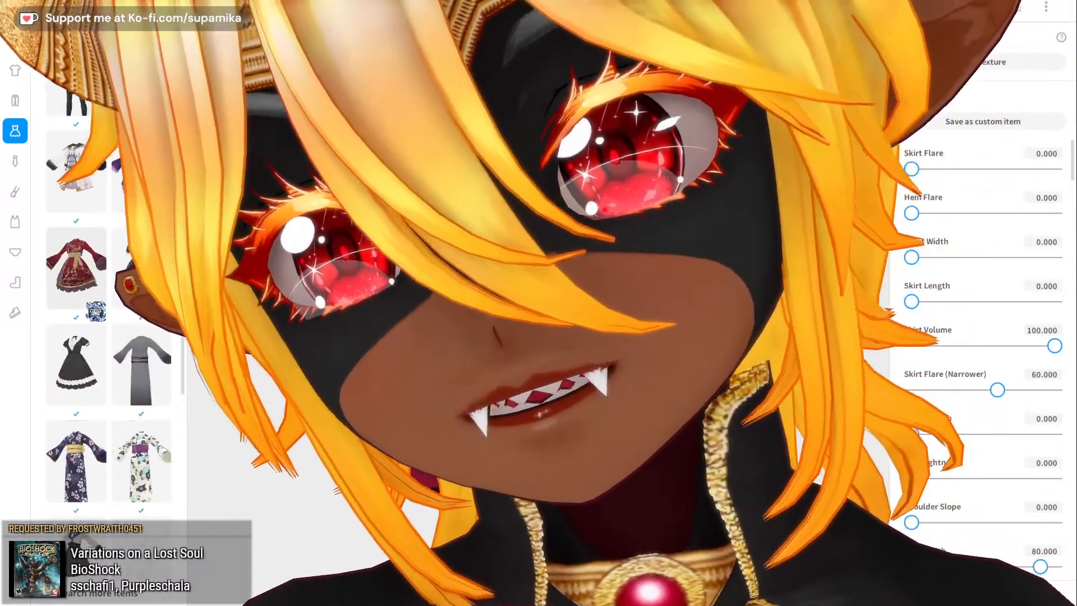
scroll(90, 326, "down", 2)
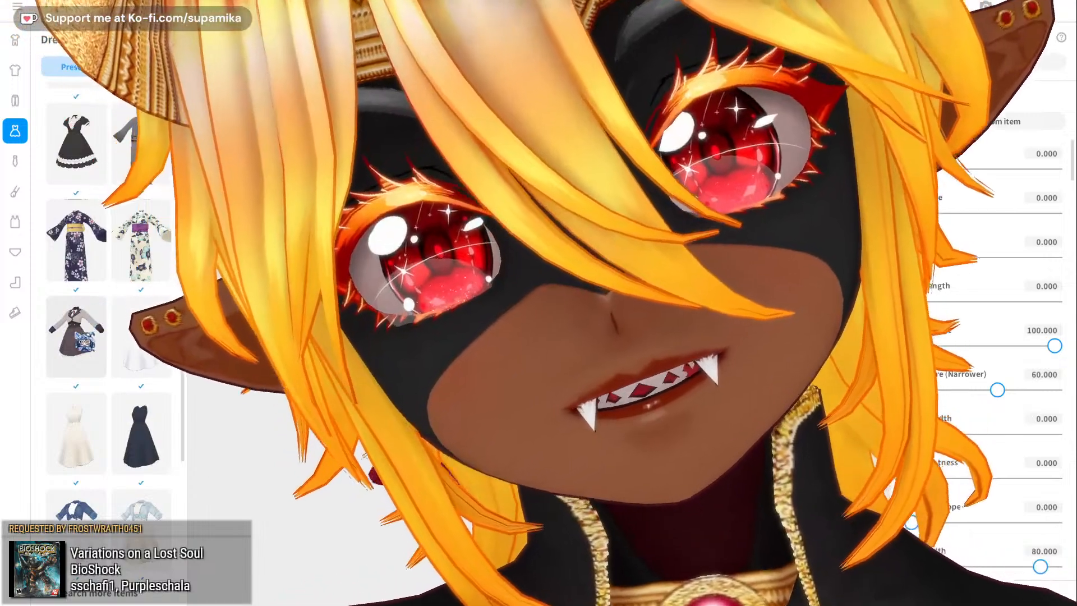
scroll(90, 336, "down", 1)
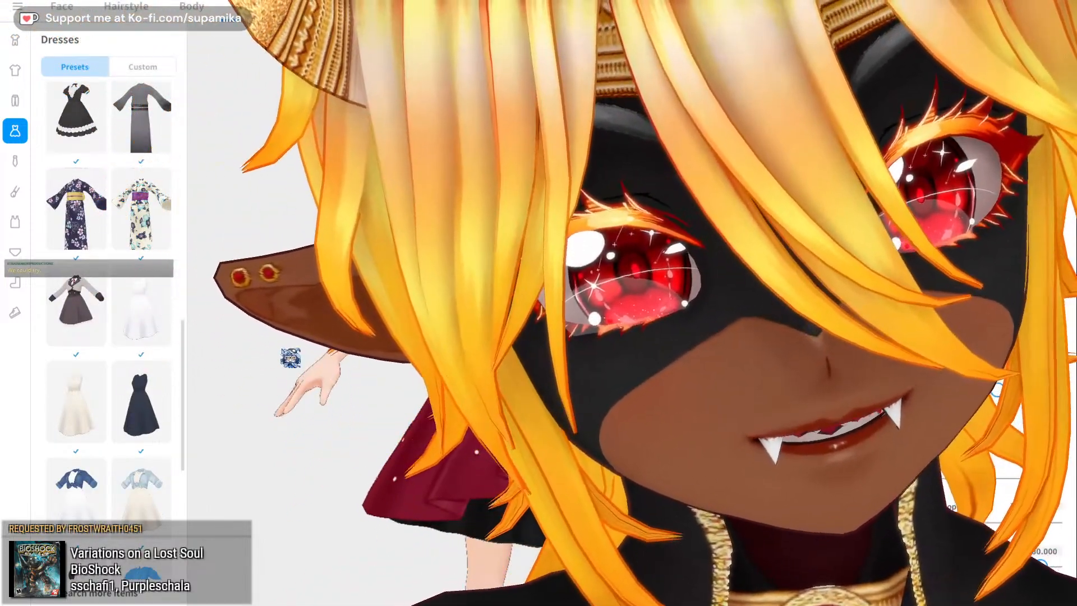
scroll(107, 325, "down", 9)
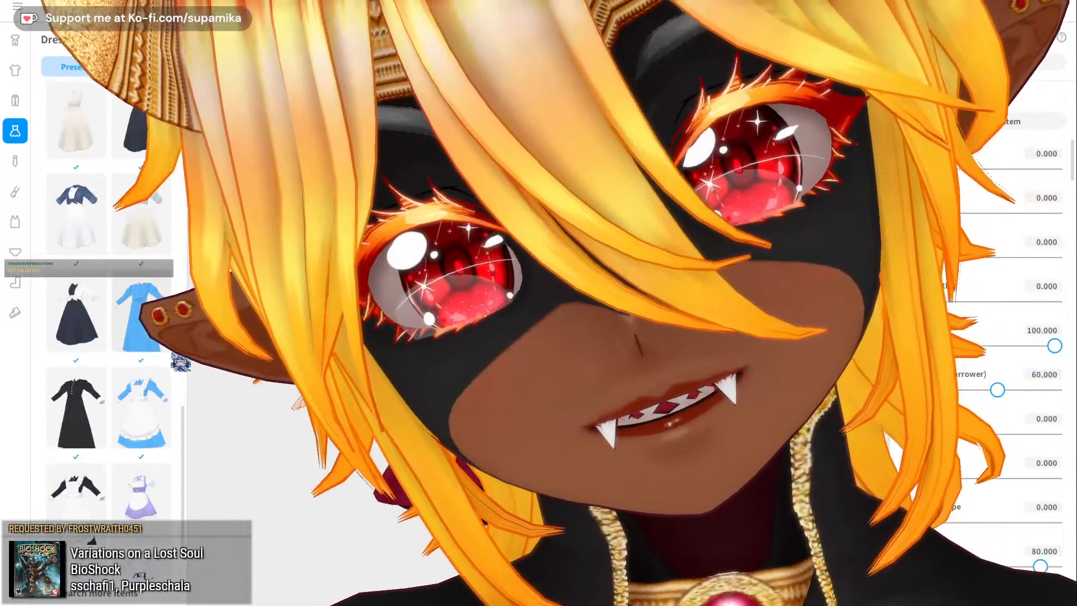
scroll(106, 325, "down", 3)
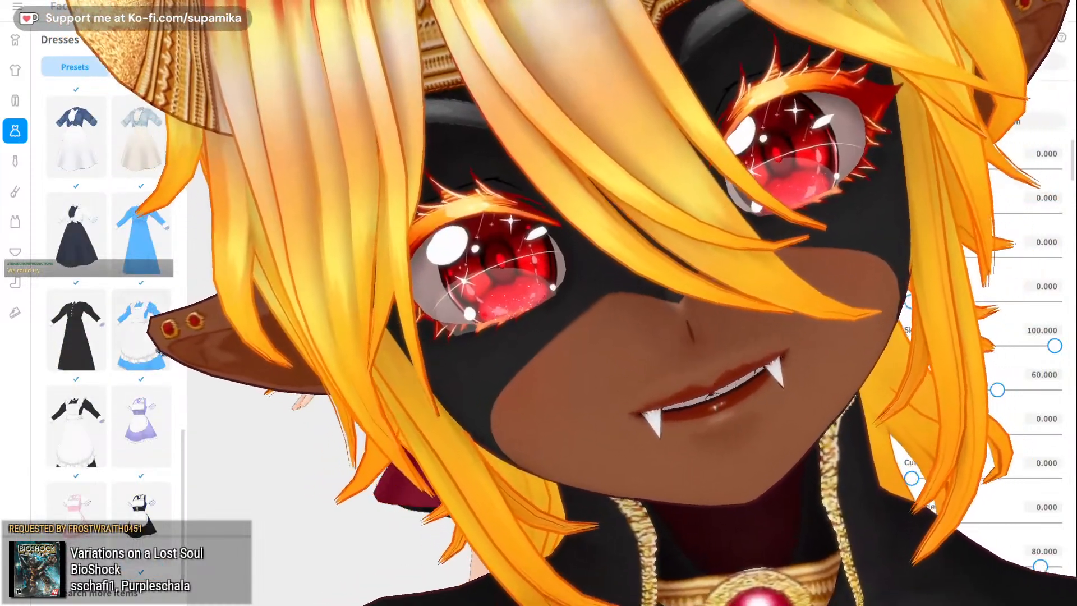
scroll(145, 341, "down", 15)
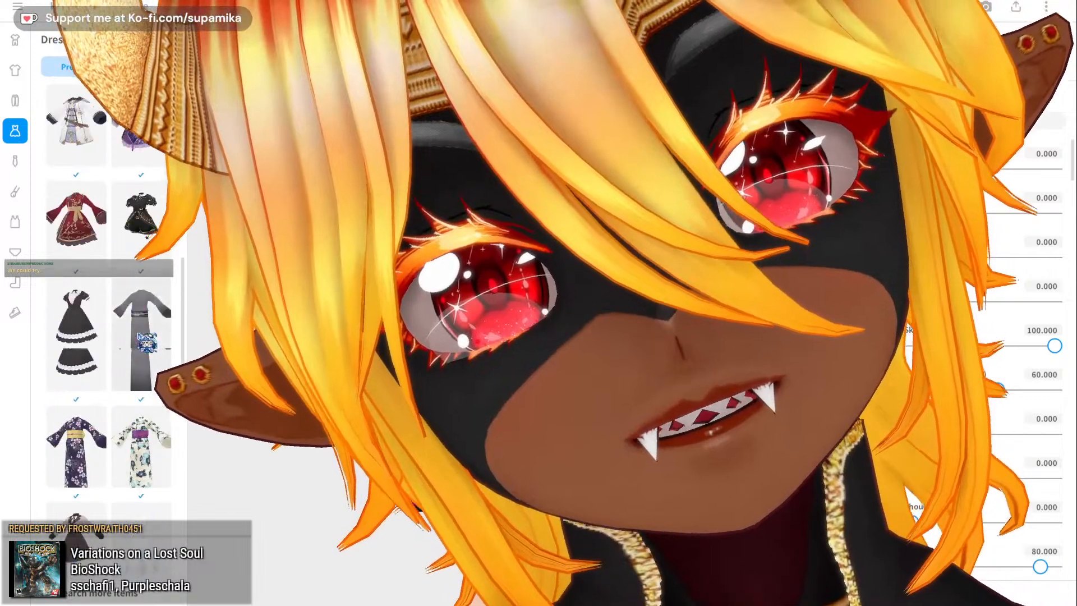
scroll(147, 343, "up", 1)
scroll(107, 280, "down", 7)
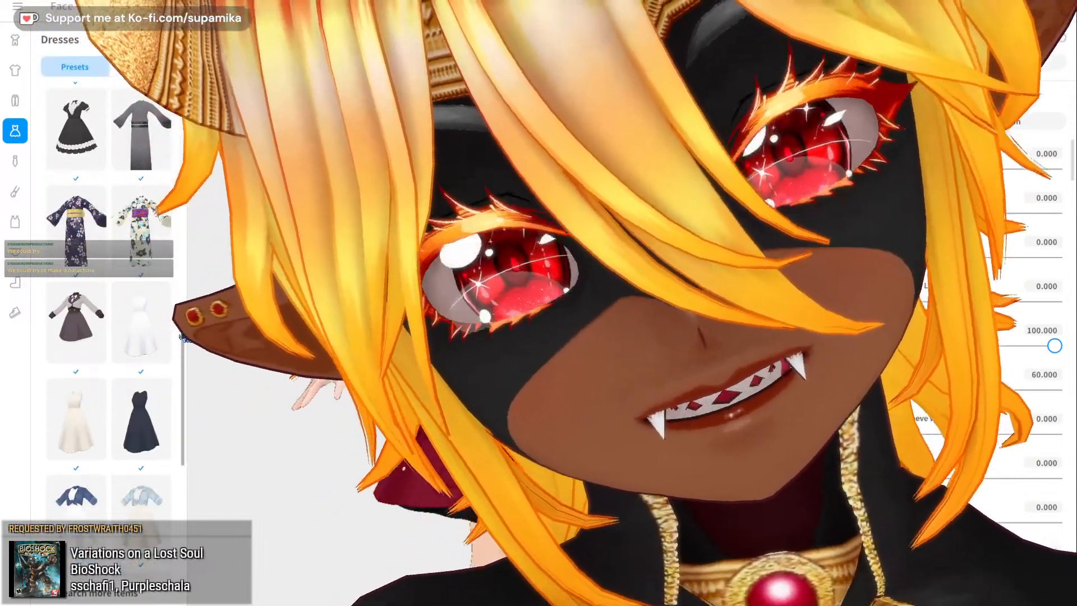
scroll(144, 349, "up", 20)
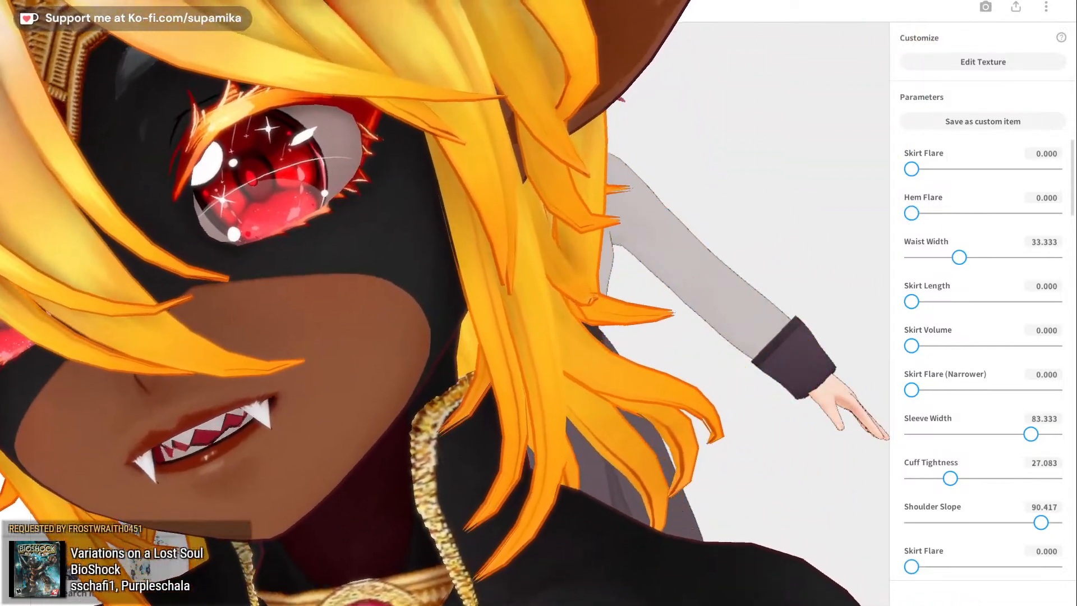
- Compare a few other dress presets on the model and settle on the dark red dress
left_click(75, 471)
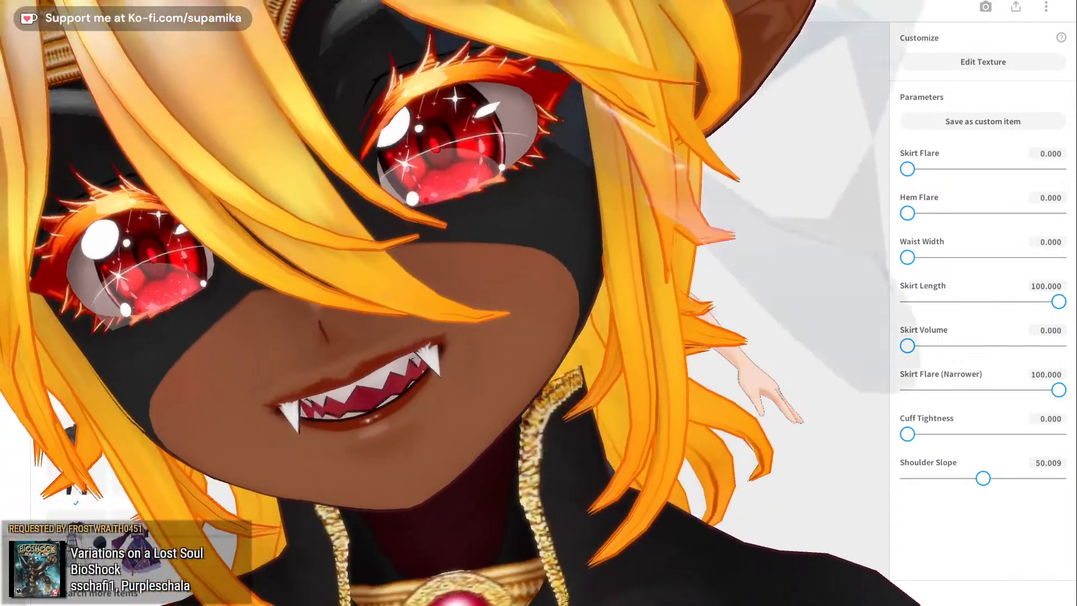
left_click(76, 459)
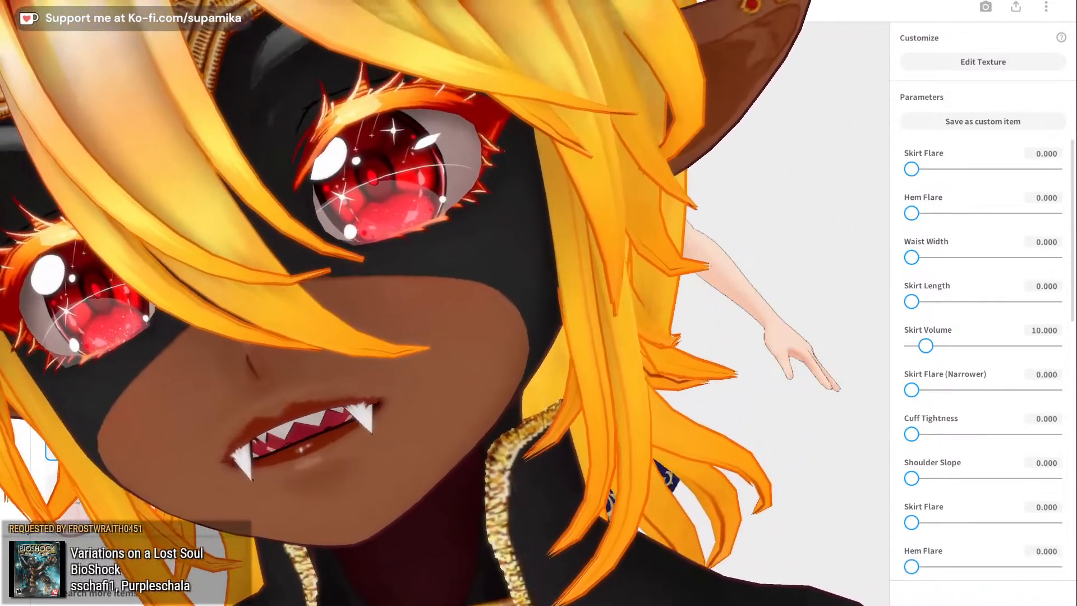
left_click(76, 423)
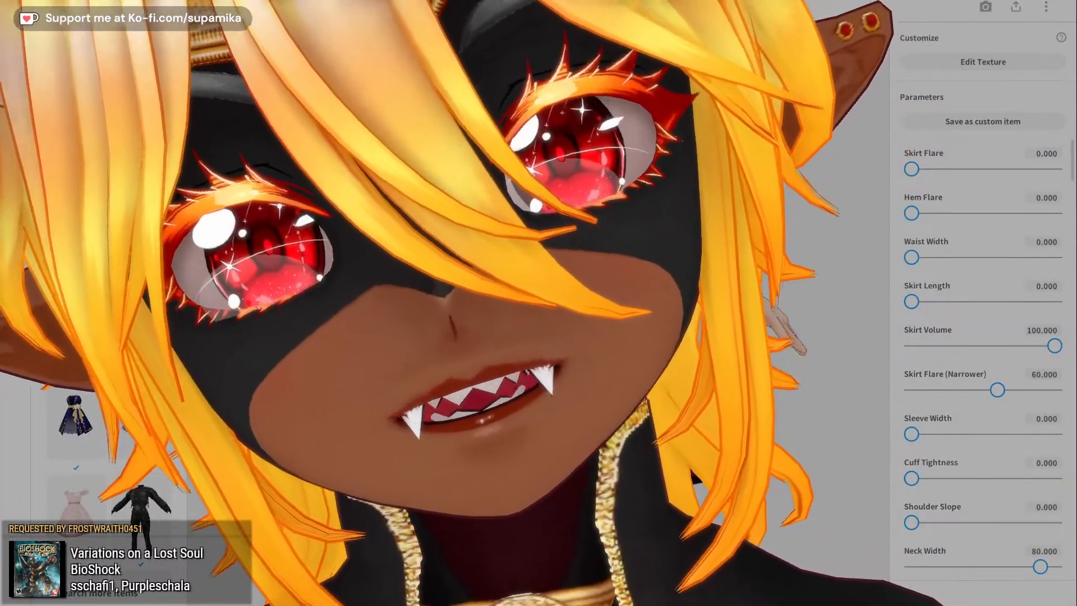
- Open the red dress for texture editing and set Skirt Flare (Narrower) to 66.944, Skirt Volume to 32.778 and Skirt Length to 100
left_click(983, 62)
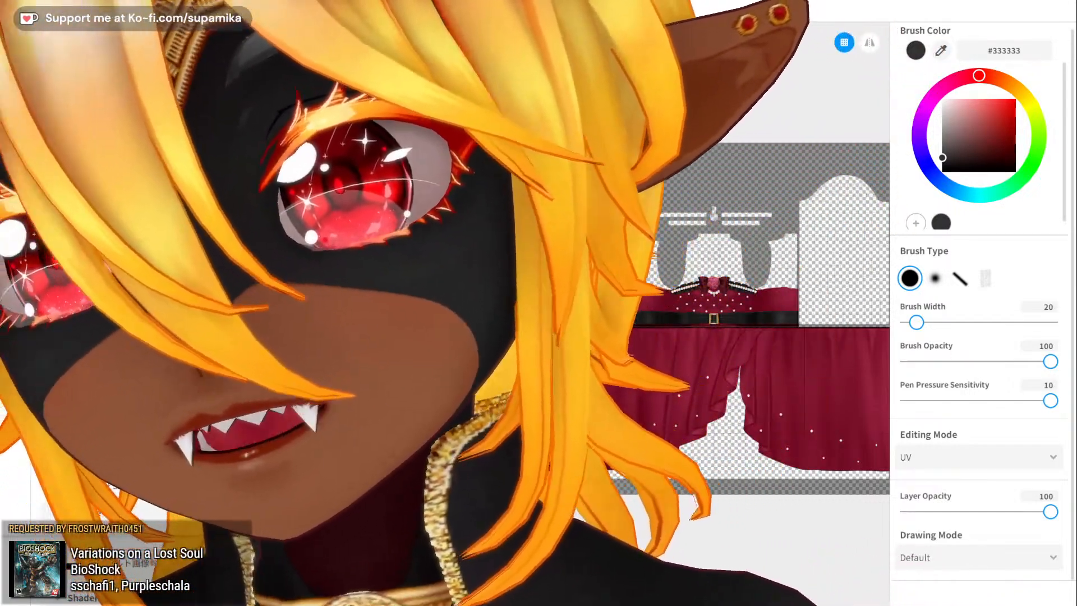
left_click(161, 70)
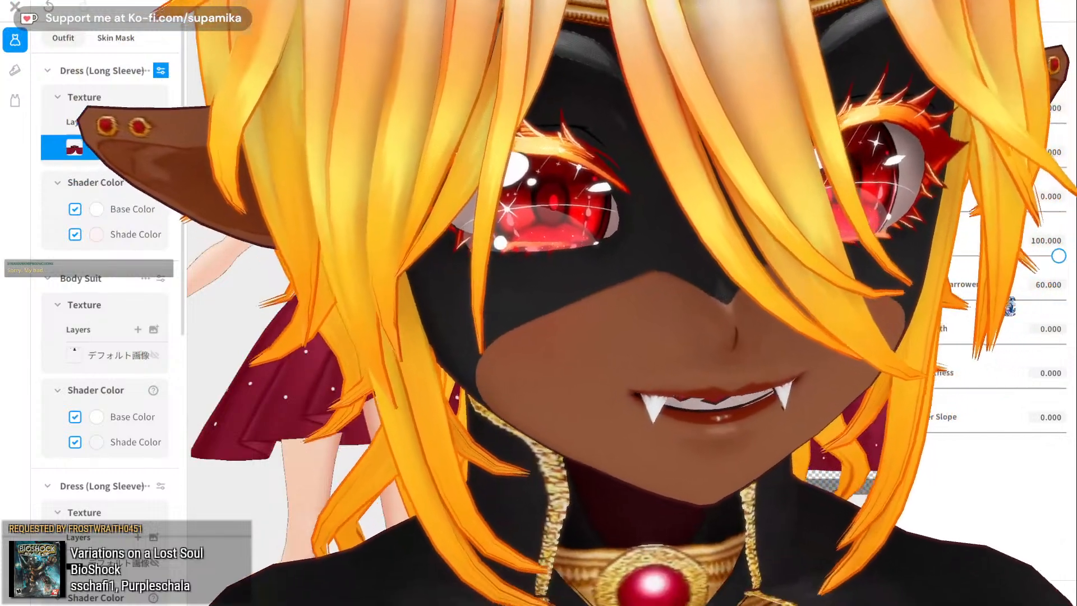
mouse_move(999, 298)
left_mouse_down()
mouse_move(982, 298)
mouse_move(1033, 294)
mouse_move(1009, 294)
left_mouse_up()
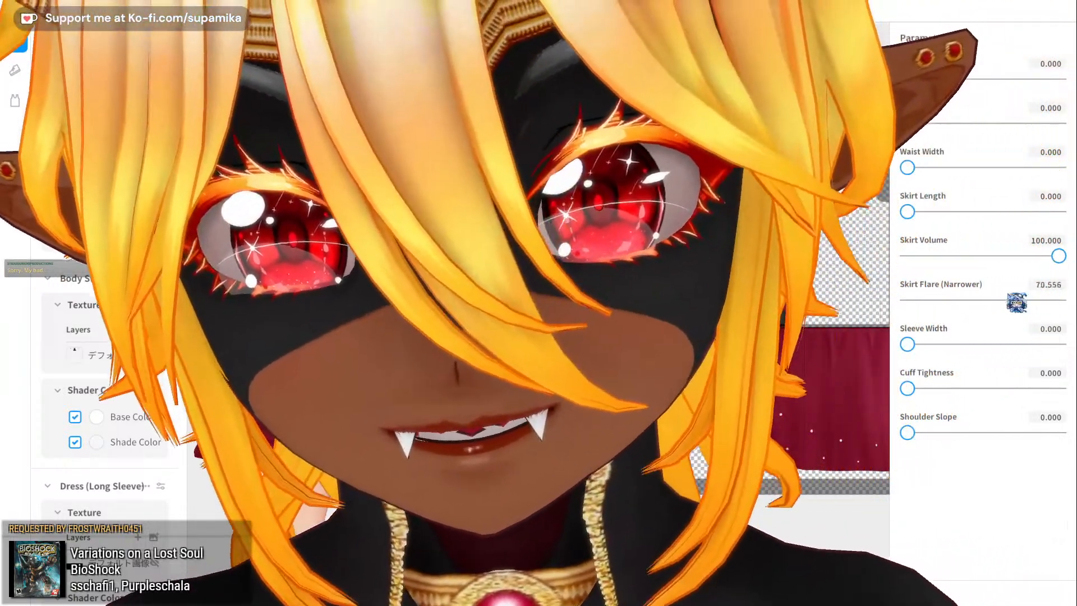
mouse_move(1060, 258)
left_mouse_down()
mouse_move(993, 257)
mouse_move(1072, 261)
left_mouse_up()
left_click_drag(993, 256, 956, 257)
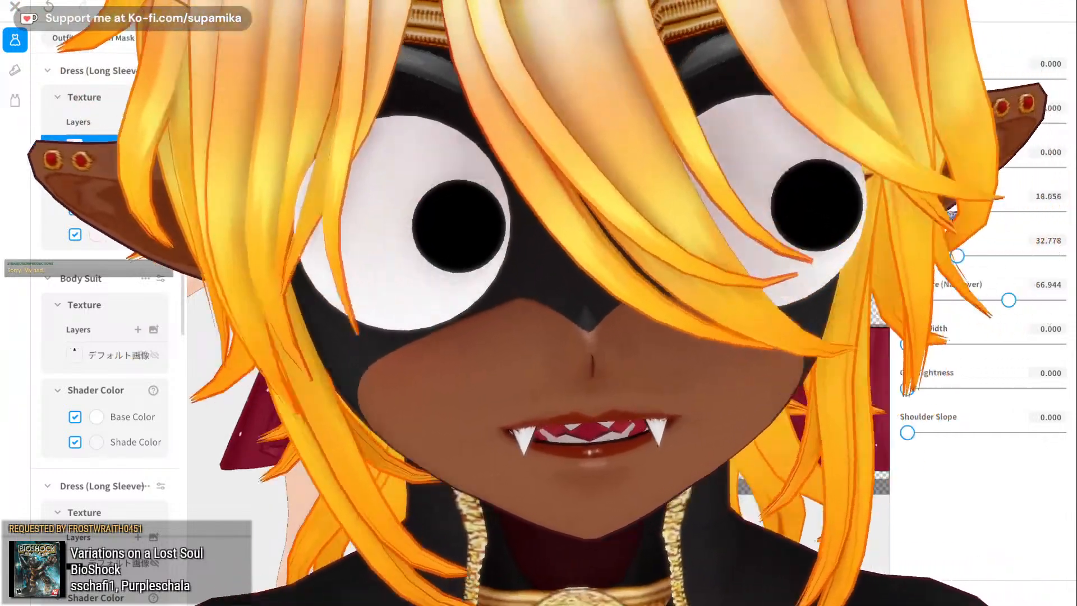
left_click_drag(936, 212, 1059, 213)
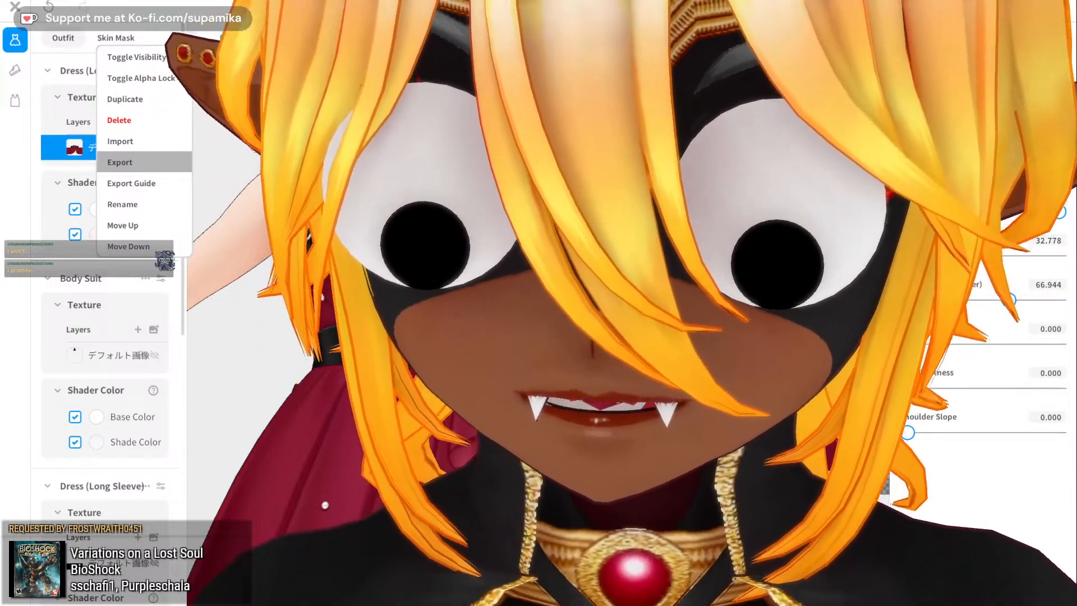
- Export the red dress's texture layer and convert the image to black and white in Paint.NET
left_click(144, 162)
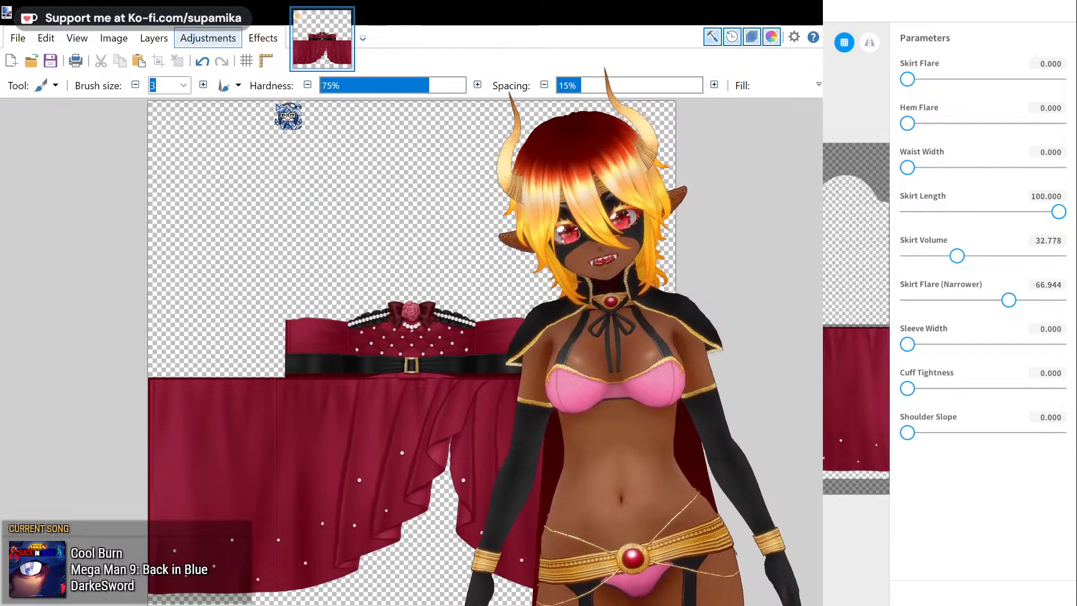
key("ctrl+shift+g")
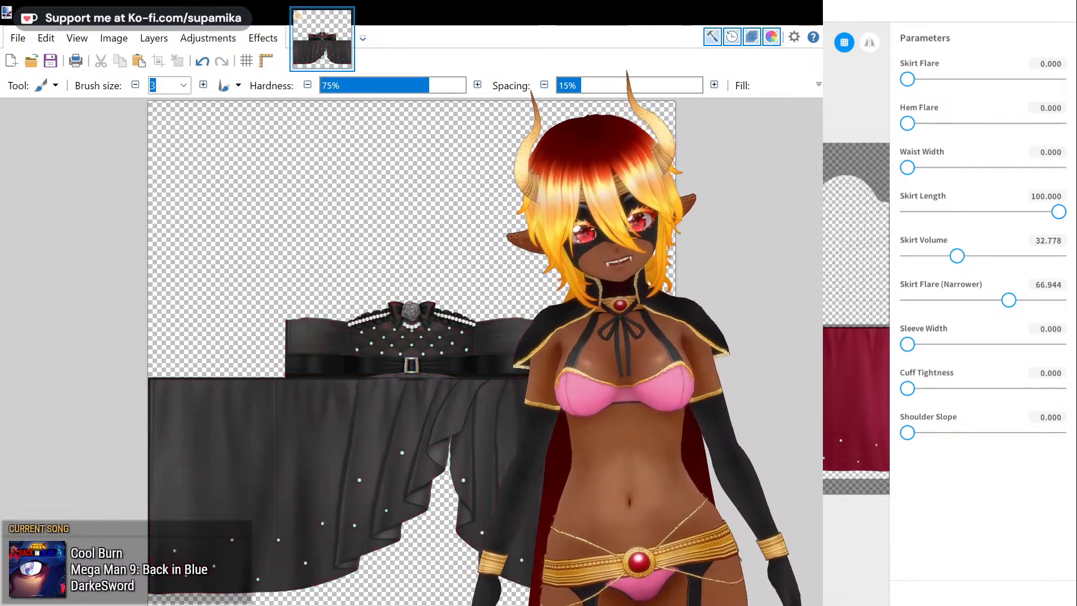
- Compare the belt buckle and bodice up close with and without the black-and-white conversion
key("z")
left_click(412, 362)
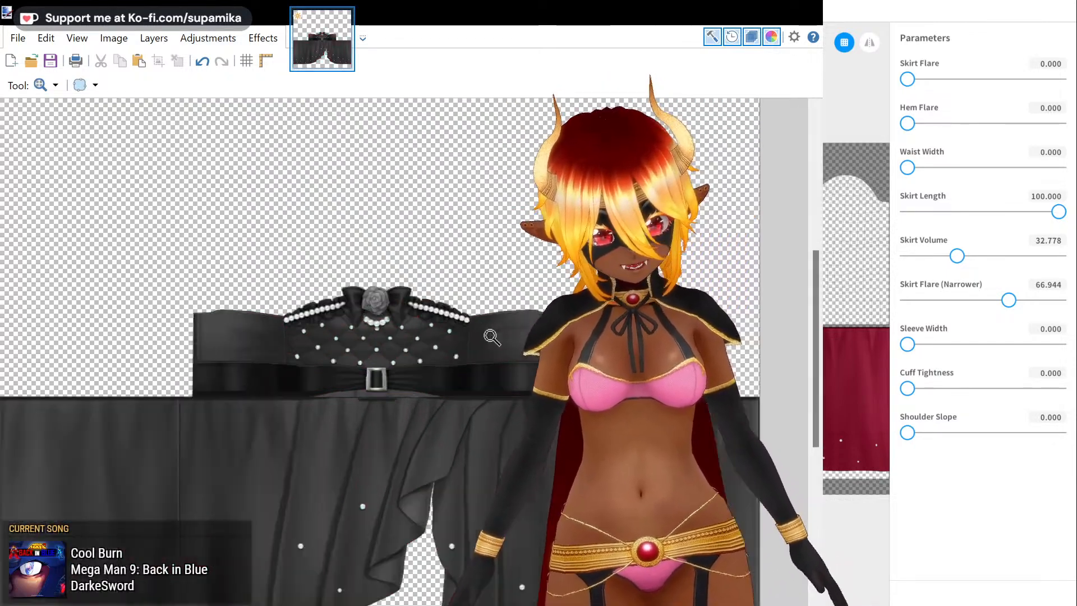
left_click(393, 373)
left_click(374, 385)
left_click(375, 385)
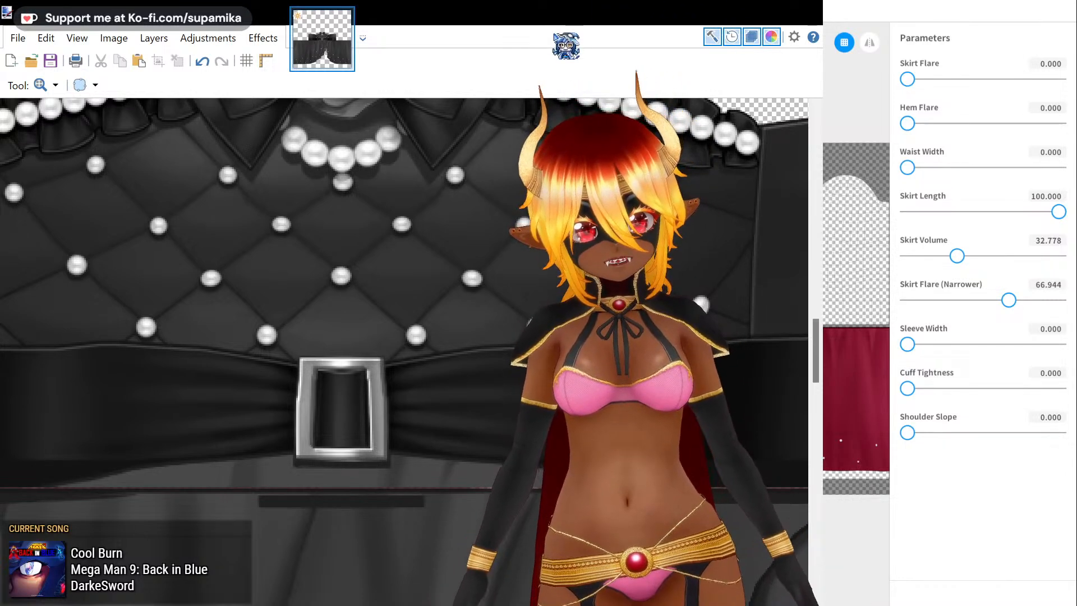
key("ctrl+z")
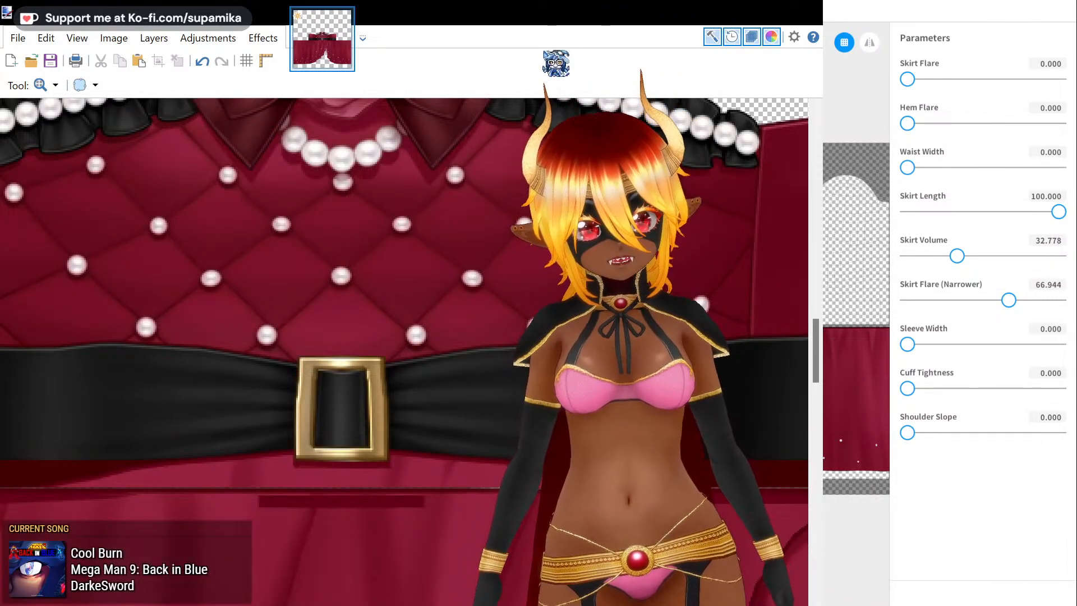
key("ctrl+y")
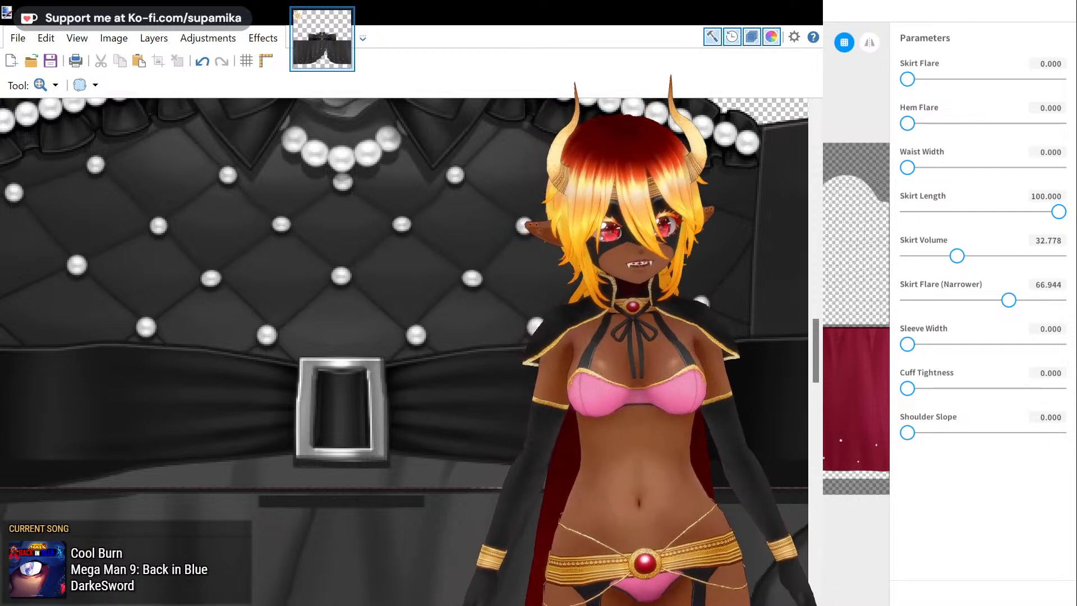
- Try to select the bodice's red fabric with the Magic Wand, lowering the tolerance to 36%
key("s")
key("ctrl+z")
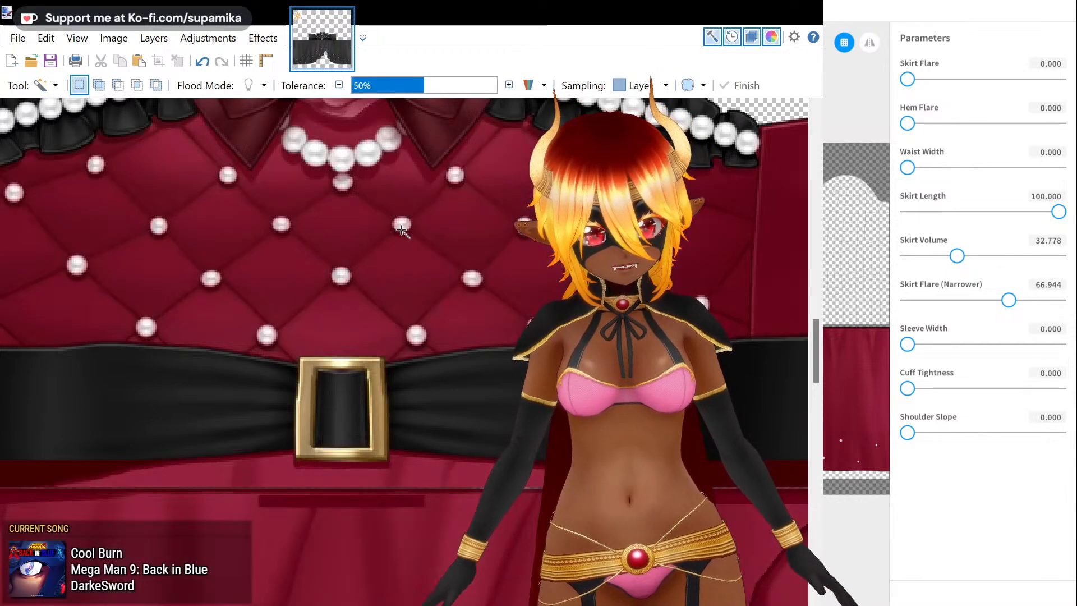
left_click(408, 267)
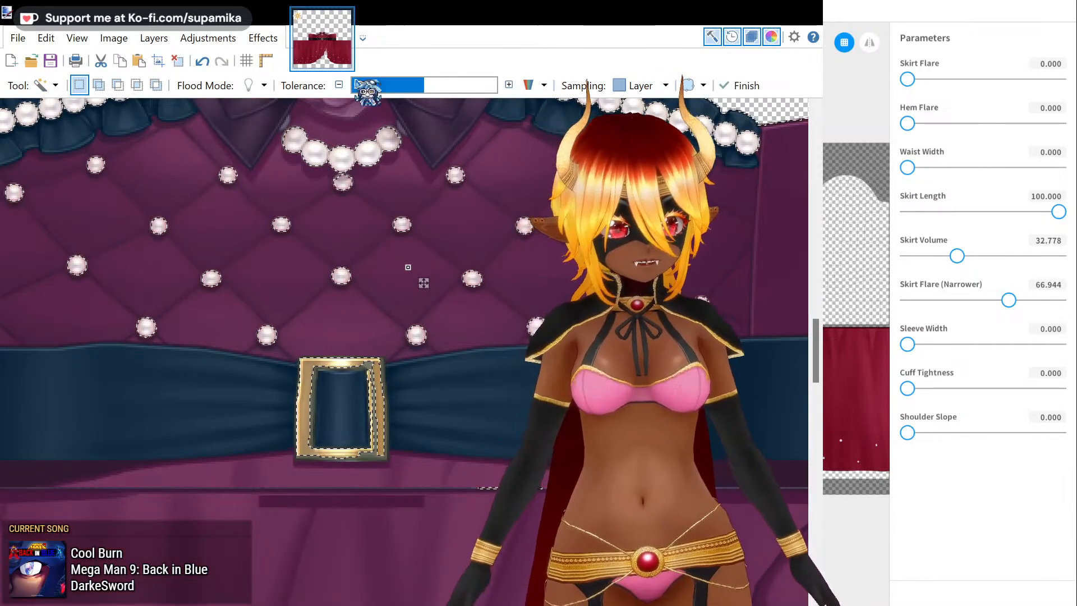
left_click_drag(363, 86, 404, 86)
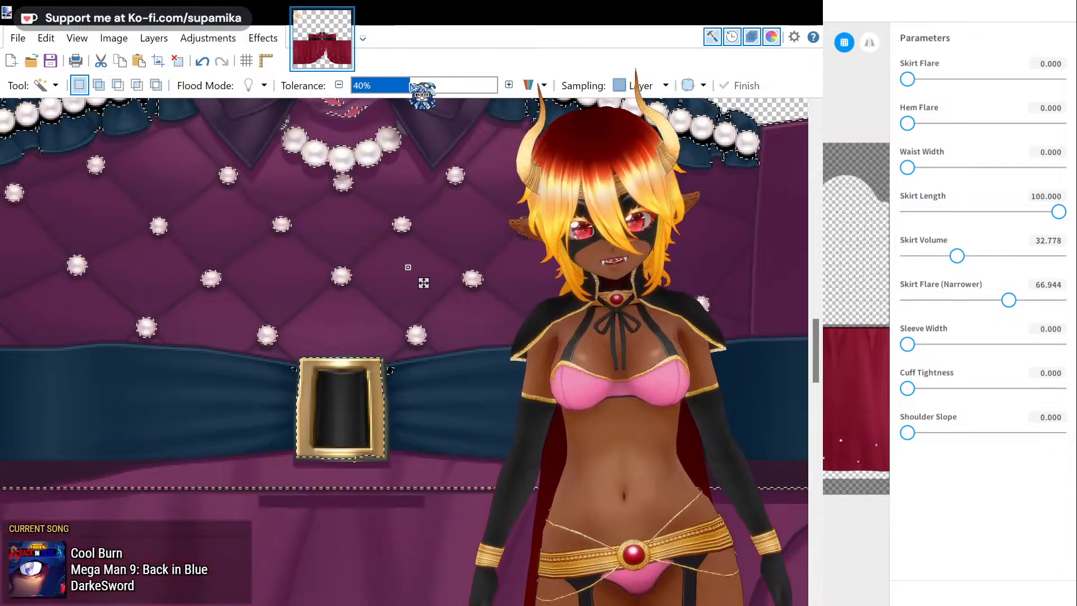
scroll(405, 101, "up", 3)
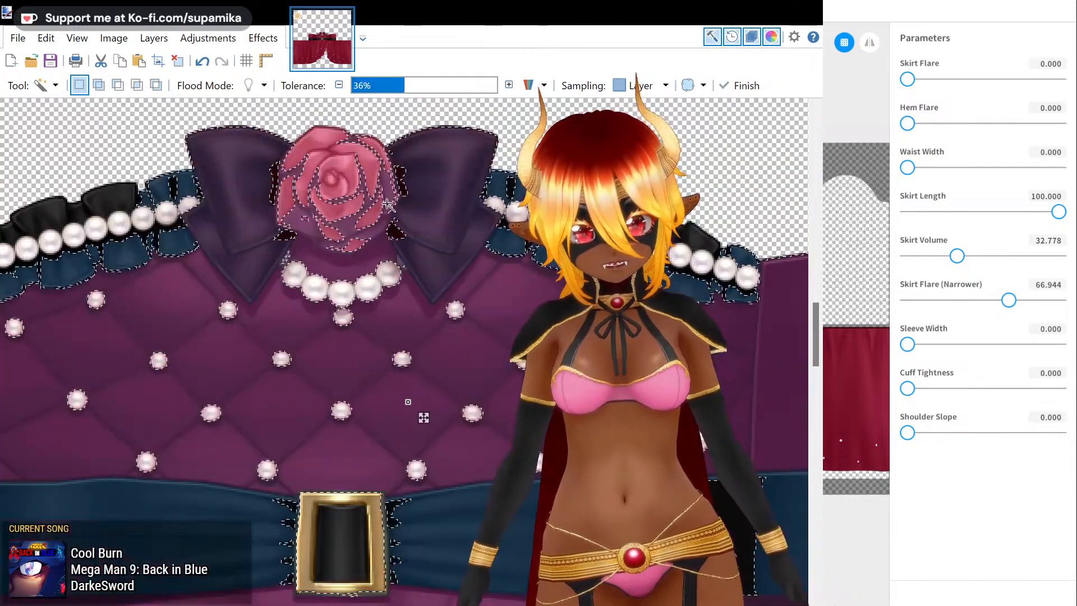
left_click(744, 313)
left_click(370, 197)
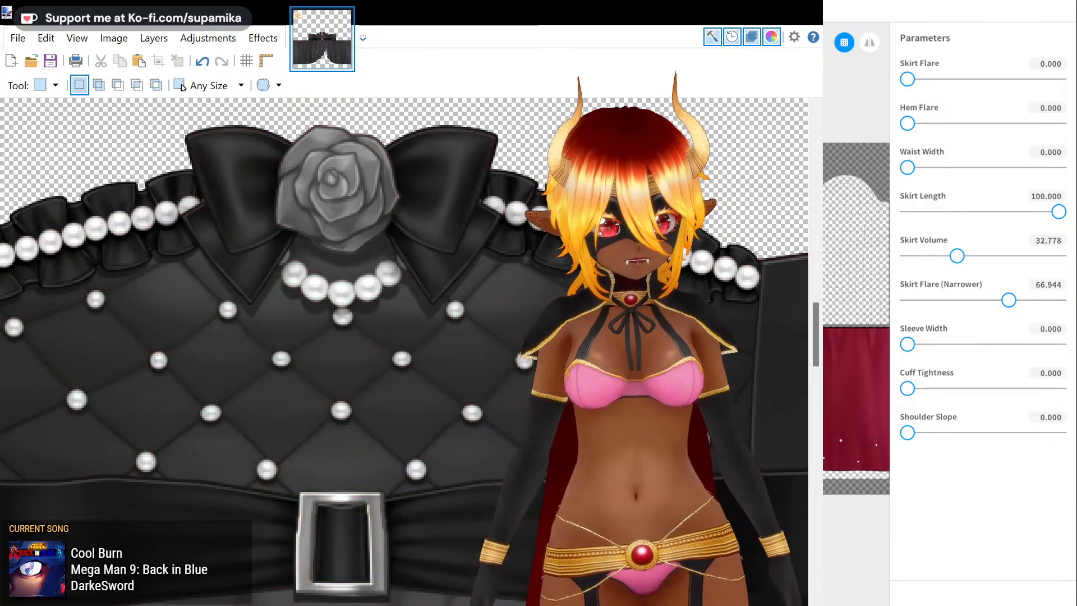
- Try to erase the grey version of the belt buckle with the Eraser at brush size 9
left_click(817, 498)
left_click(360, 572)
left_click(359, 567)
scroll(359, 567, "down", 3)
left_click(264, 463)
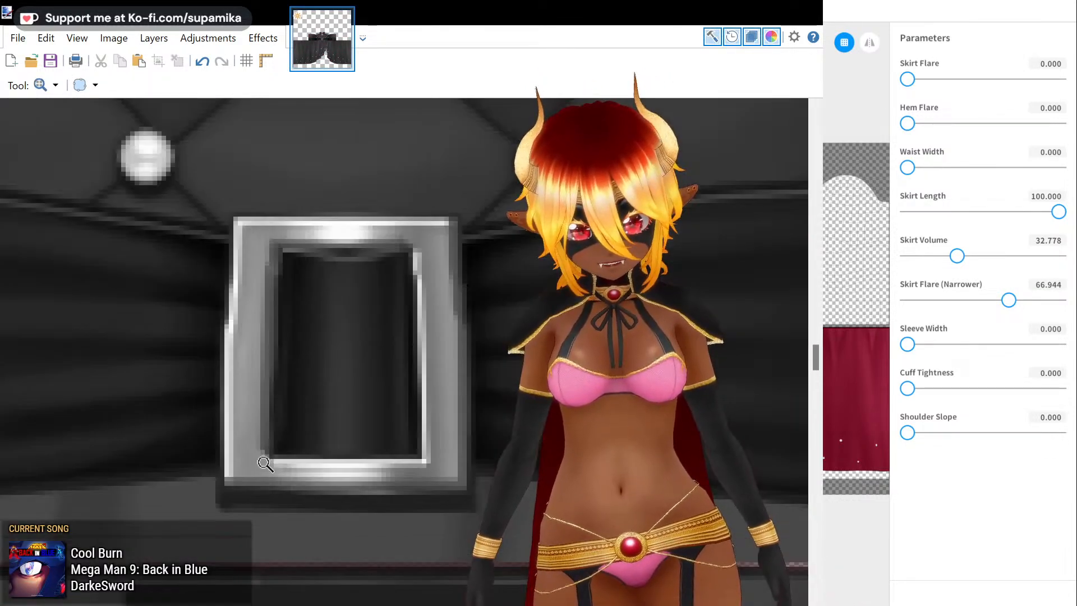
type("e")
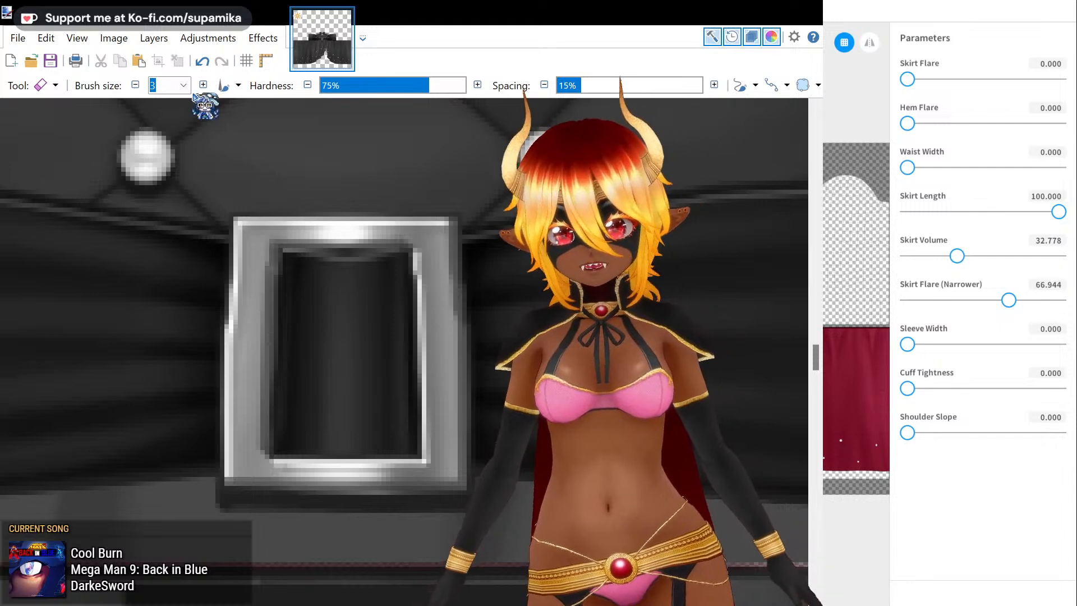
type("9")
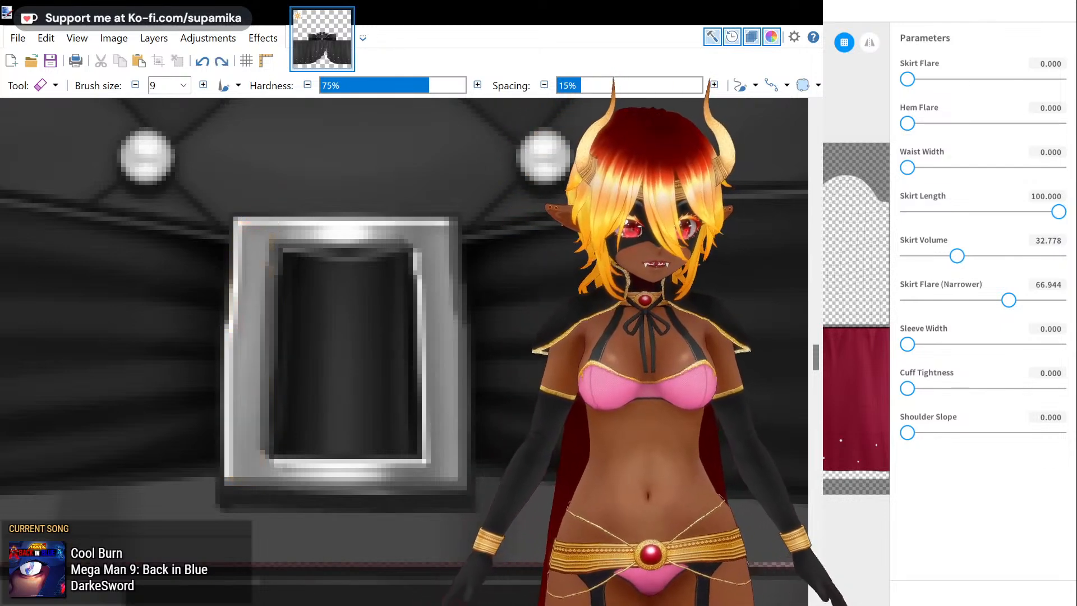
- Try to isolate the belt buckle's frame with the Magic Wand on the coloured version at 74% tolerance
key("s")
left_click(438, 263)
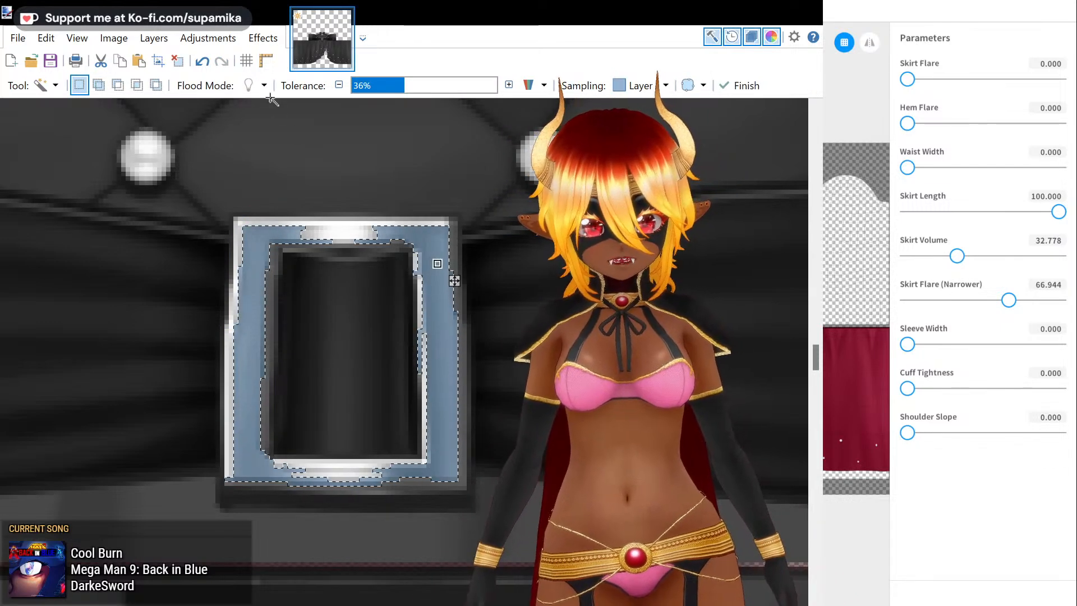
mouse_move(408, 85)
left_mouse_down()
mouse_move(424, 85)
mouse_move(411, 85)
left_mouse_up()
key("ctrl+comma")
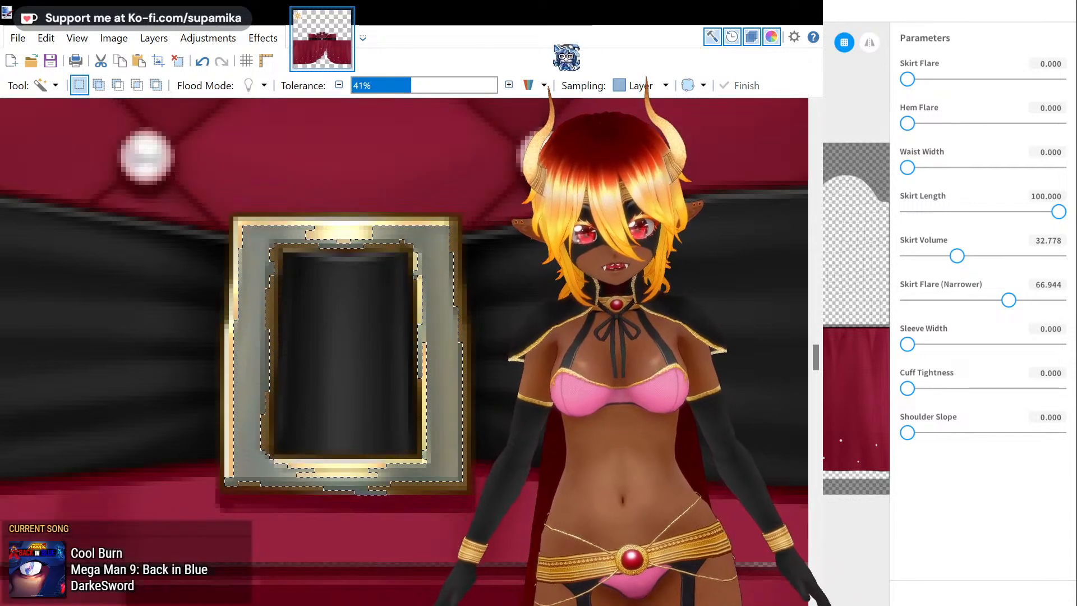
left_click(348, 231)
left_click_drag(418, 85, 458, 85)
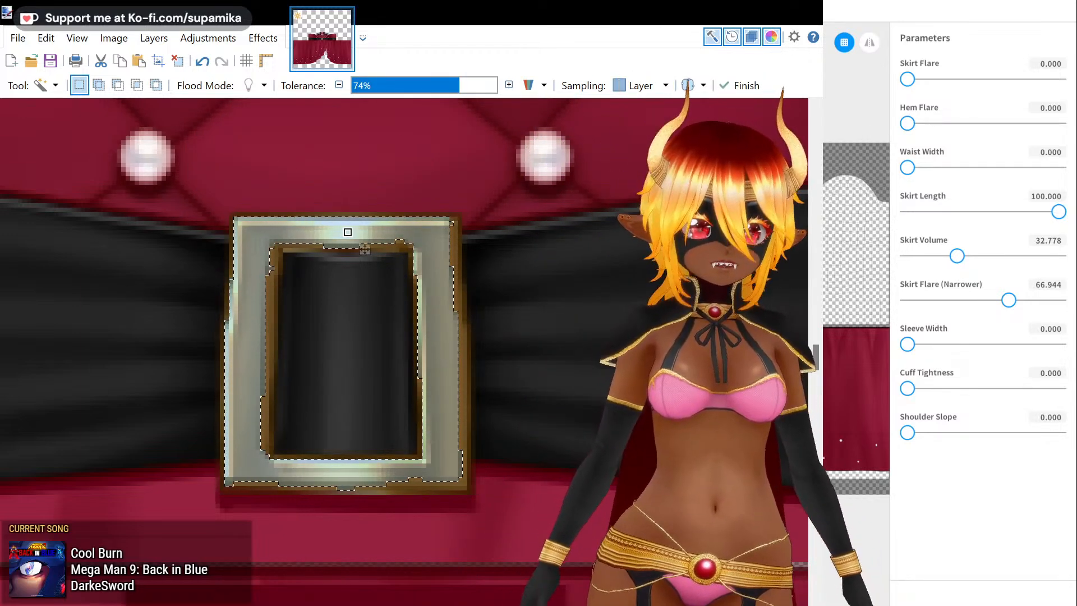
left_click(561, 79)
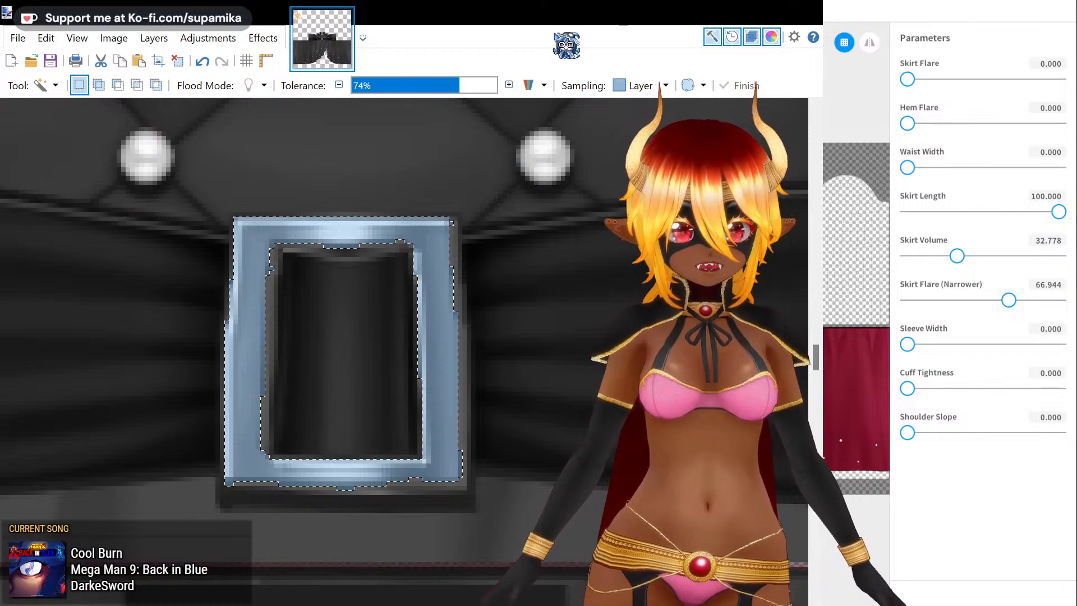
- Select the quilted bodice's red fabric with the Magic Wand at 29% tolerance and delete it to reveal the black version underneath
key("ctrl+z")
left_click(321, 138)
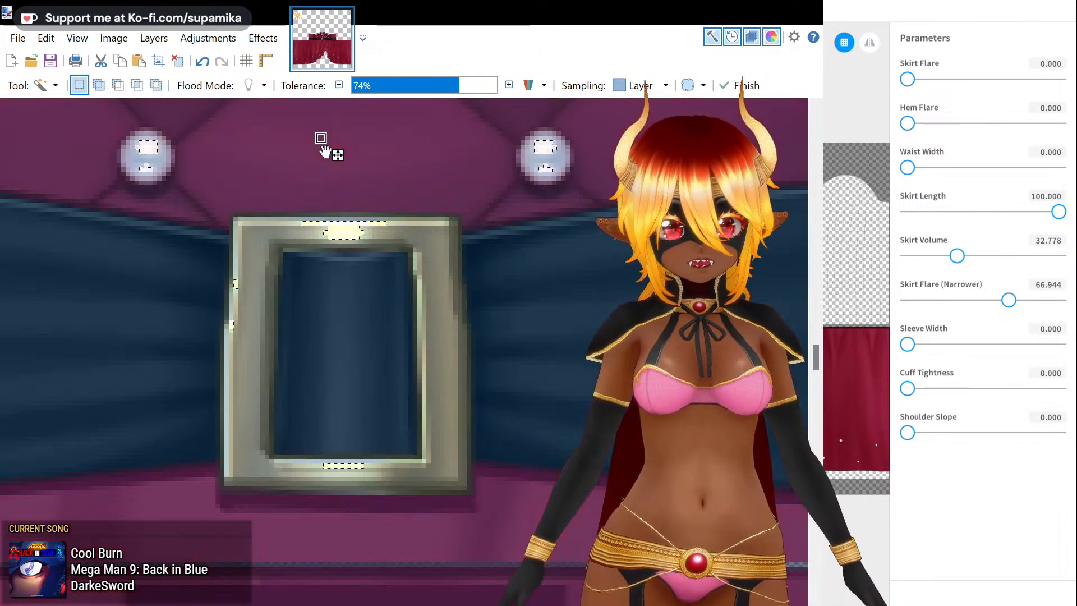
key("z")
scroll(416, 316, "down", 8, "ctrl")
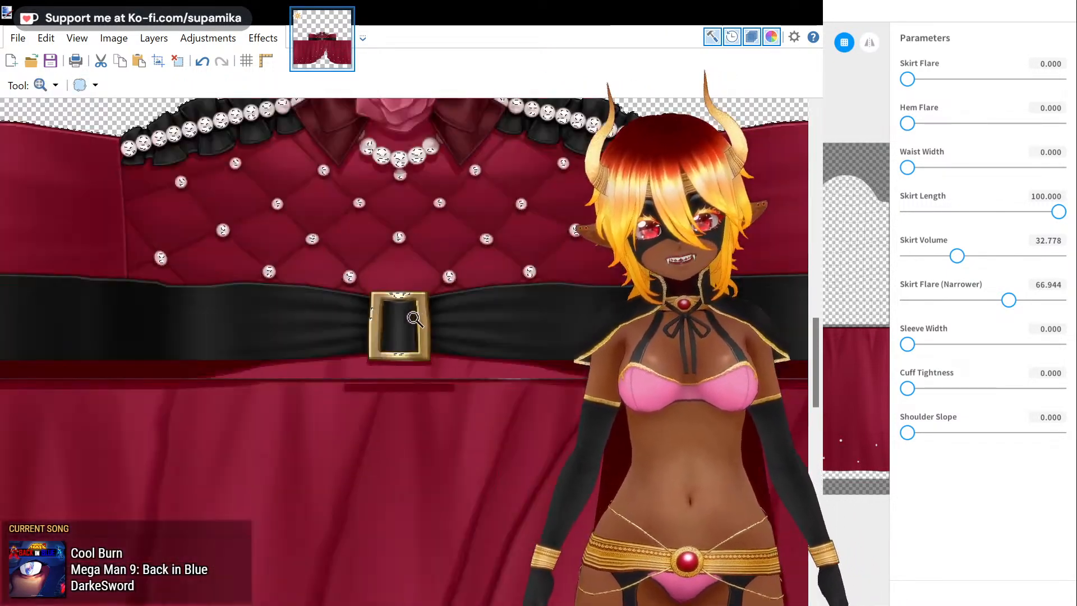
scroll(406, 323, "up", 2)
key("s")
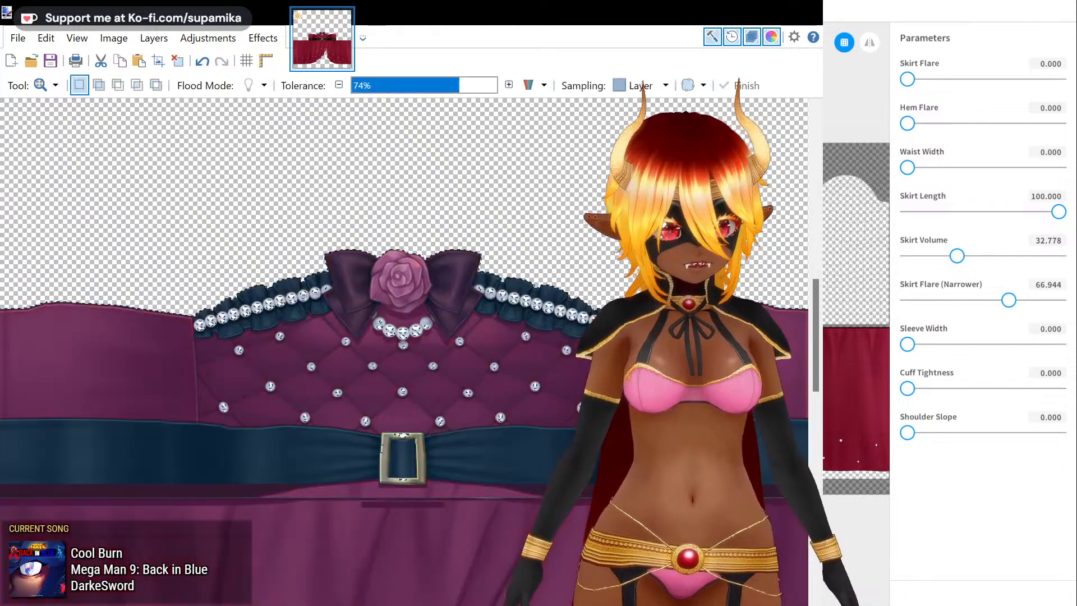
left_click_drag(445, 91, 402, 87)
left_click(349, 367)
scroll(398, 88, "down", 10)
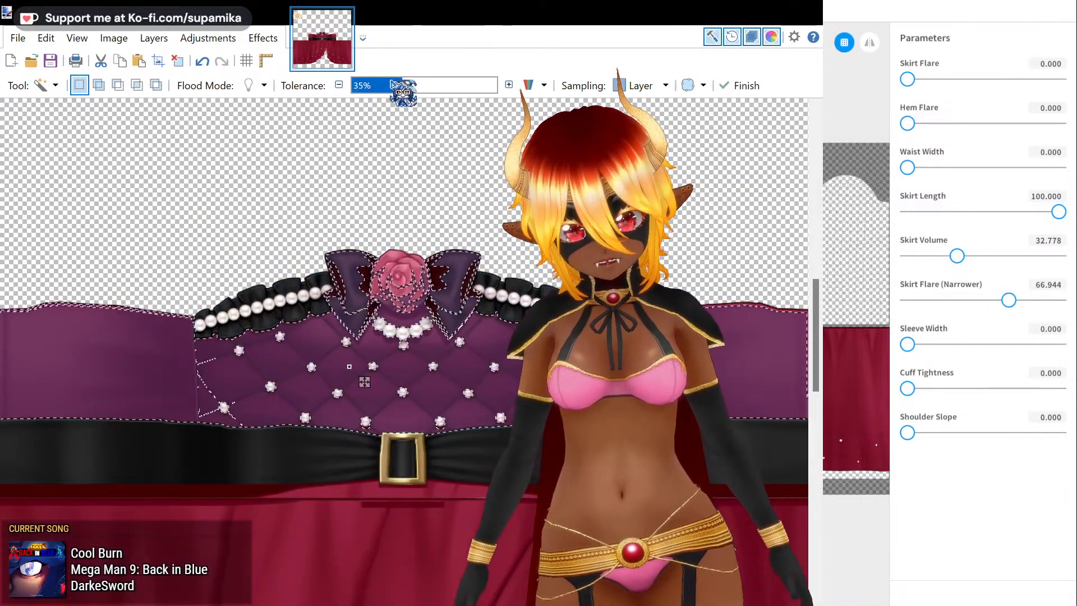
scroll(399, 95, "up", 4)
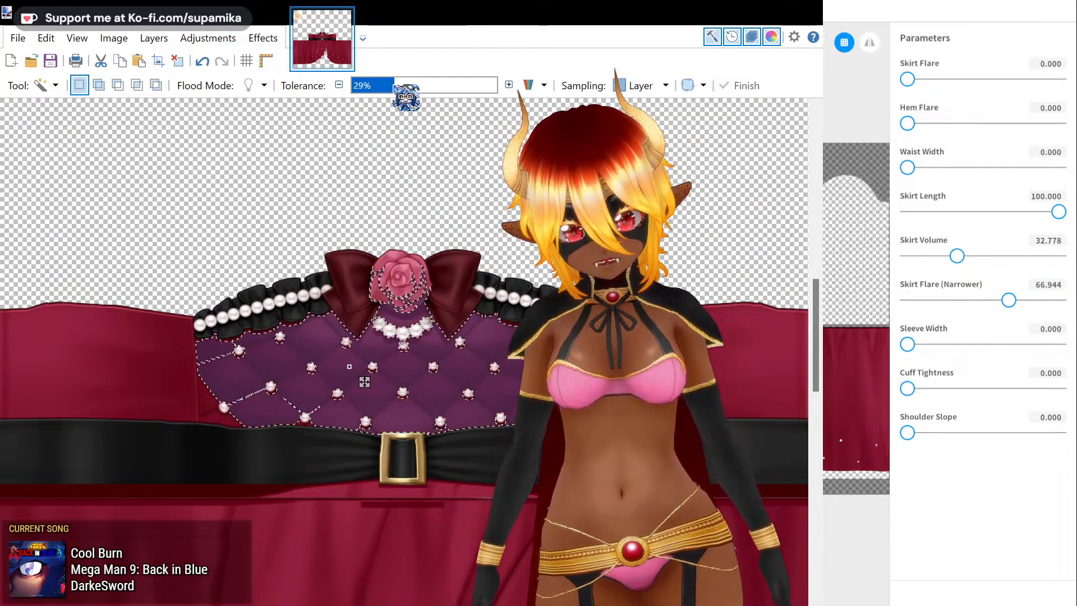
key("ctrl+d")
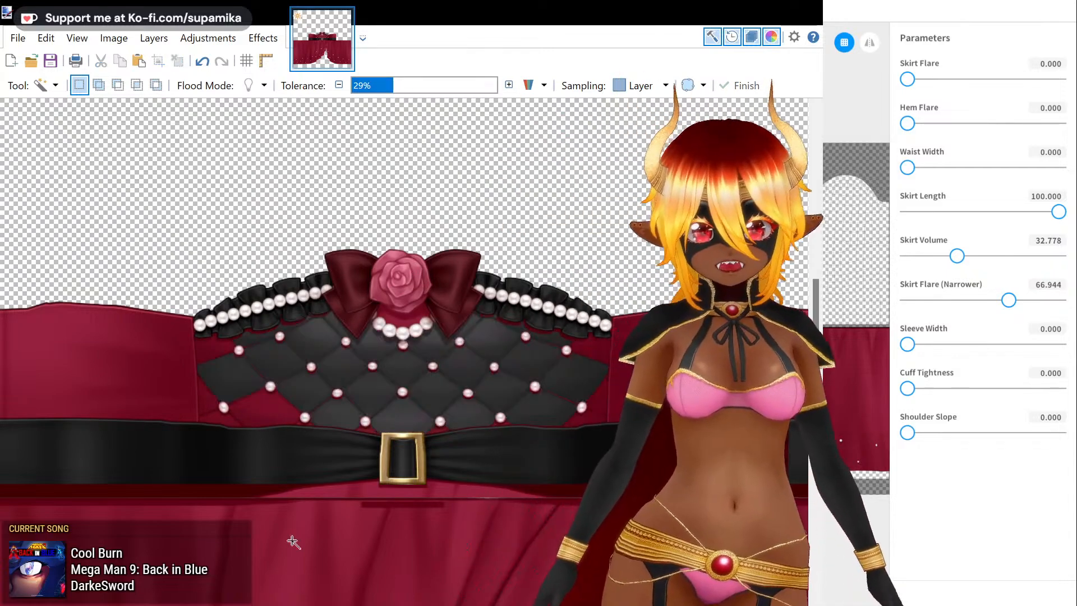
- Delete the red fabric from the bodice's left side panel and the thin red edge above the belt
left_click(148, 386)
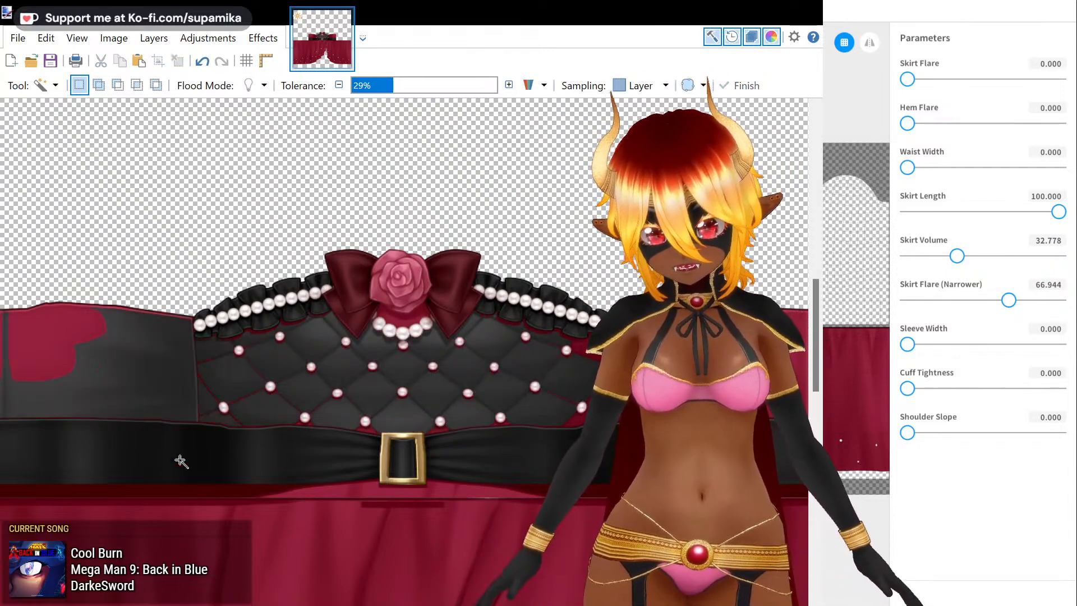
left_click(76, 342)
key("Delete")
key("ctrl+d")
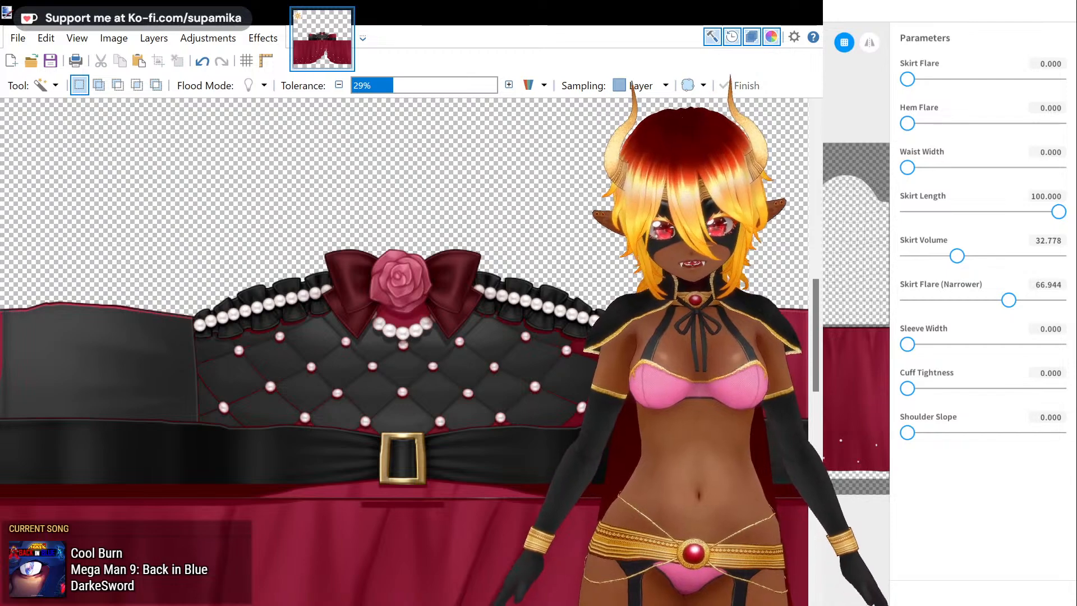
left_click(440, 434)
key("ctrl+d")
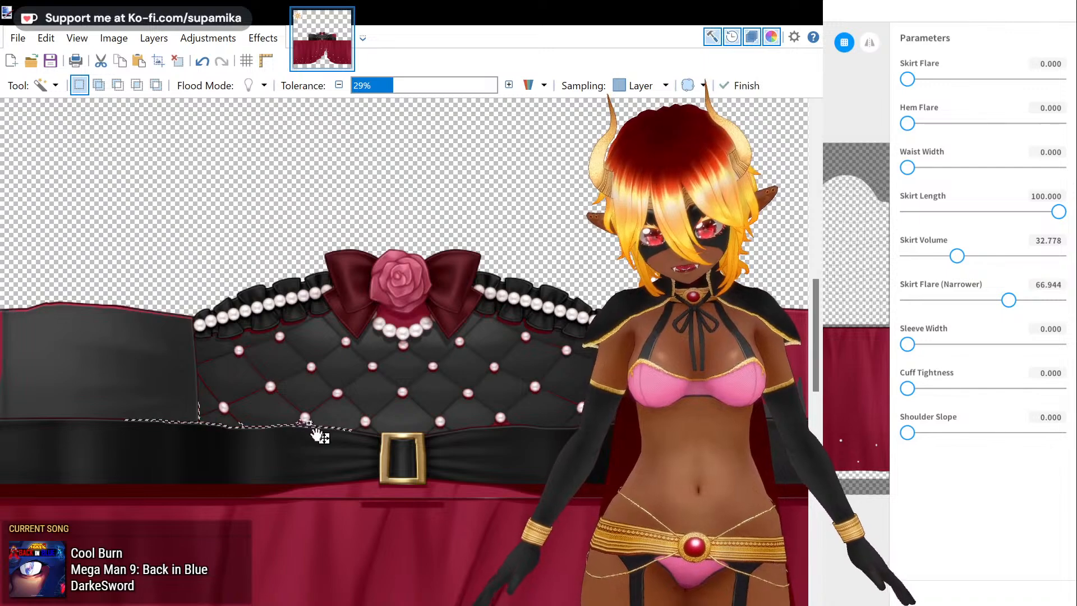
- Delete the red areas of the front skirt, its ruffle and the strip beneath the belt at 29% tolerance
scroll(284, 521, "down", 3)
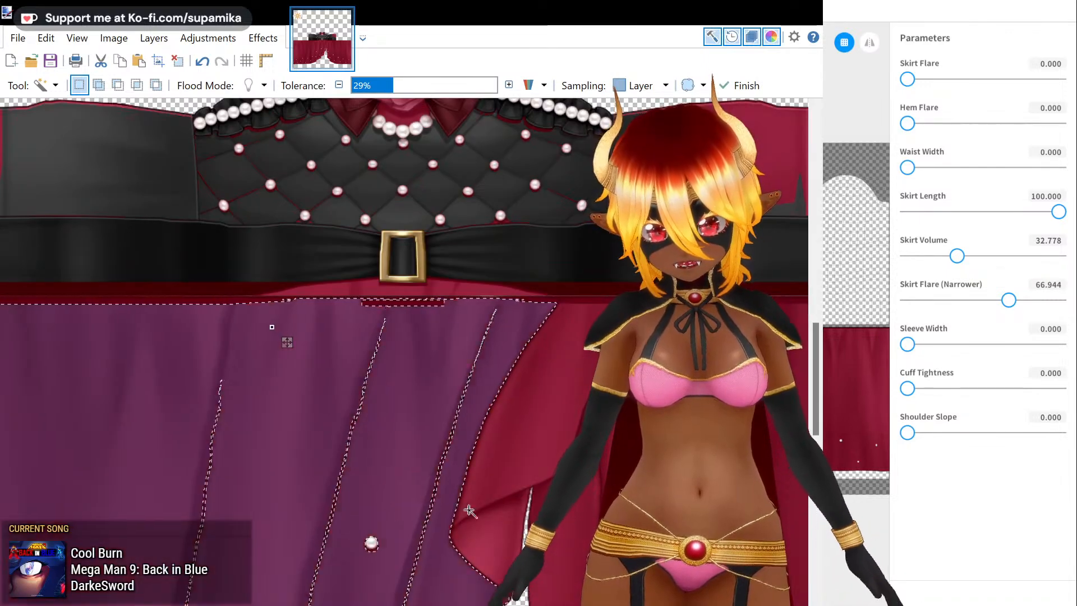
left_click(512, 469)
key("ctrl+d")
left_click(473, 292)
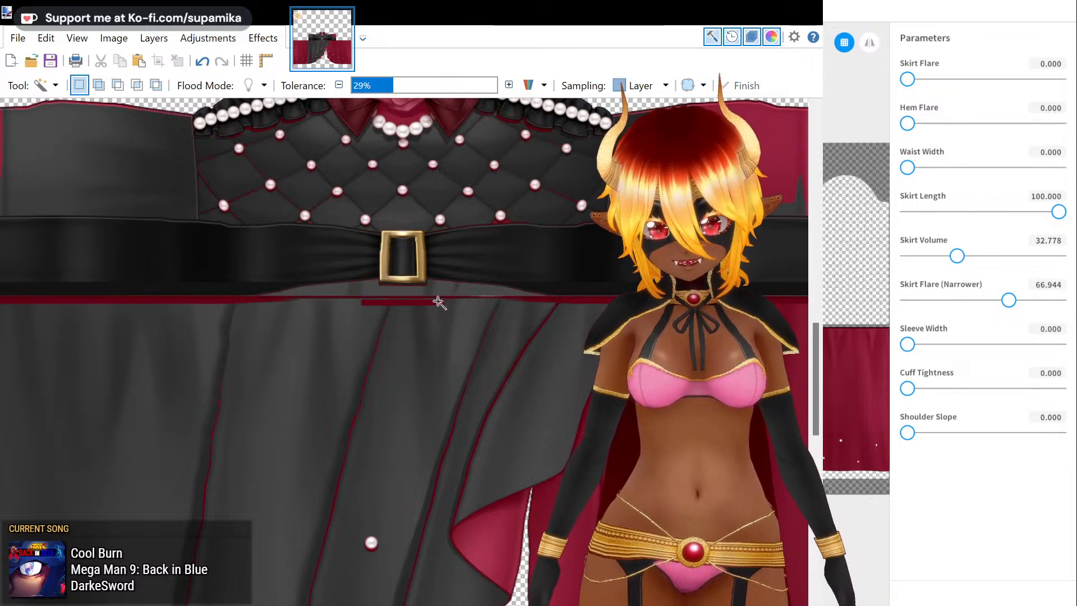
left_click(271, 296)
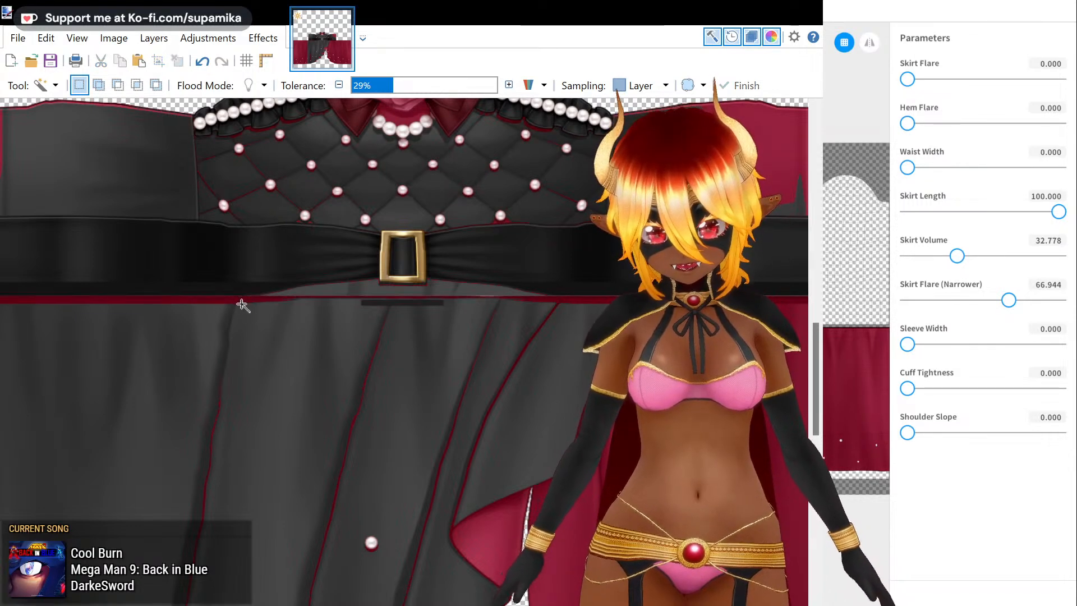
left_click(246, 310)
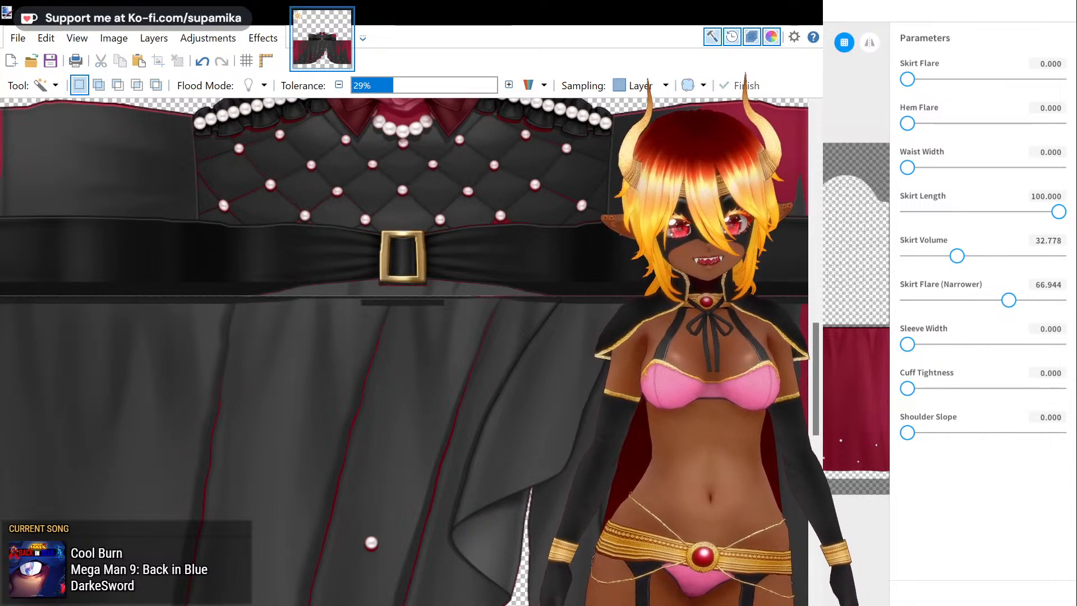
- Select the whole skirt area with a rectangular selection and delete all its remaining red
scroll(784, 449, "up", 2)
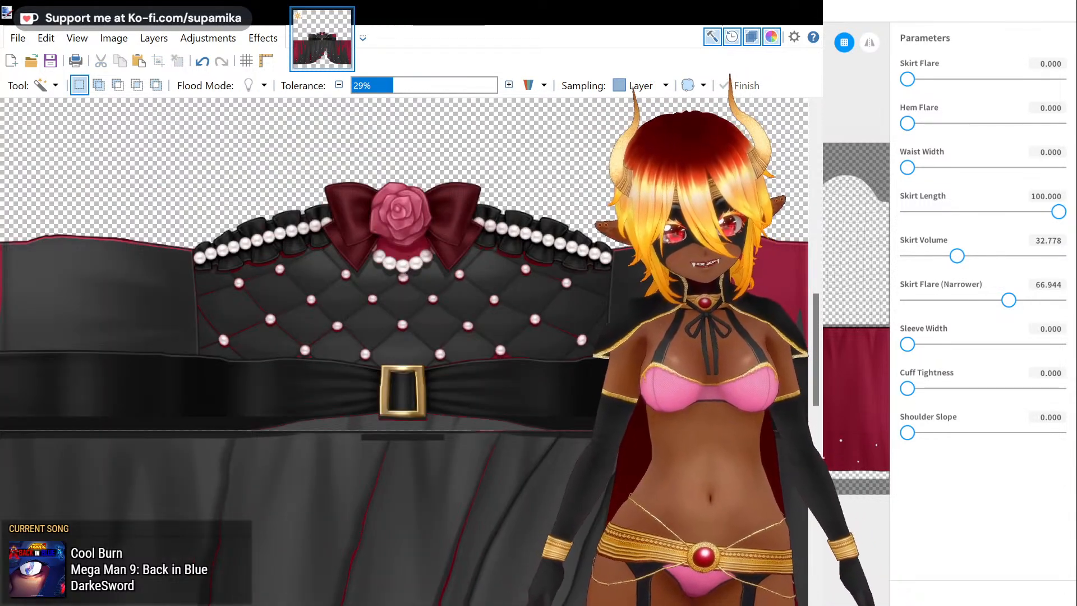
key("s")
scroll(785, 466, "down", 8)
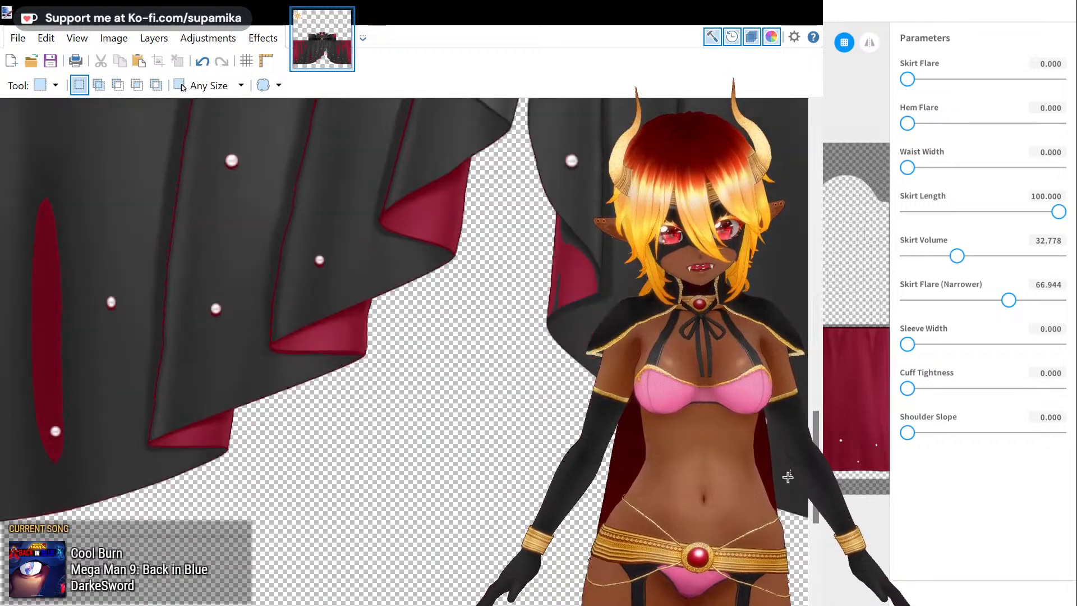
key("ctrl+0")
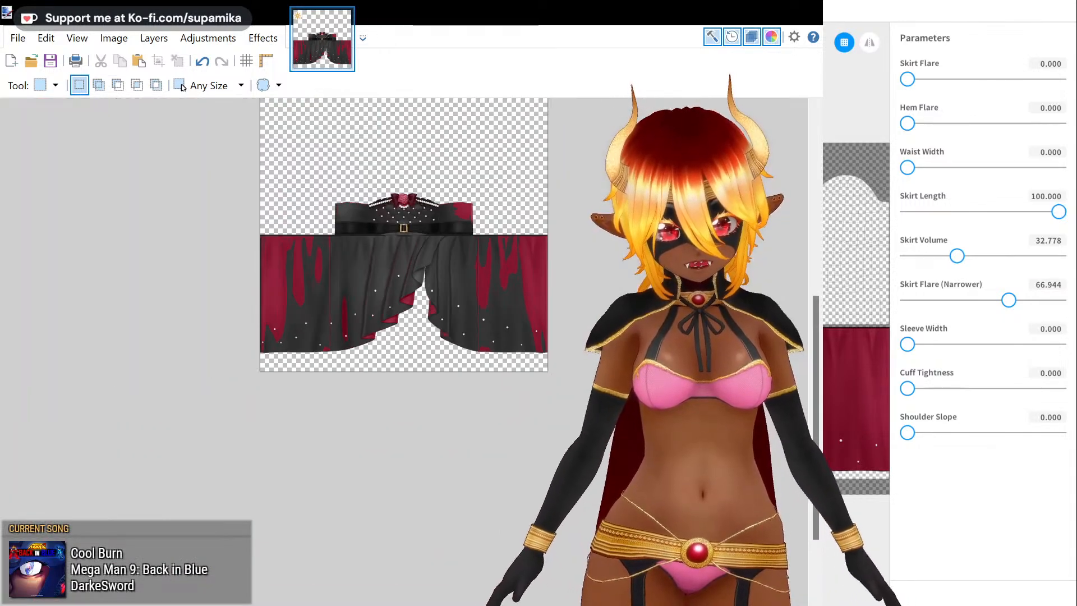
left_click_drag(557, 403, 237, 234)
key("Delete")
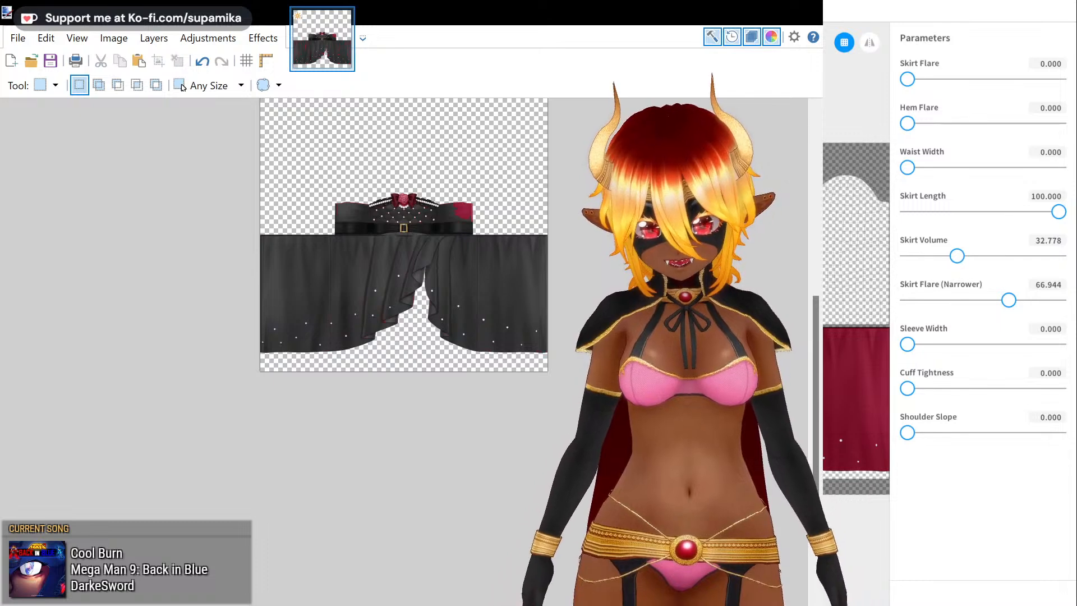
- Select the bodice's right side panel with a rectangular selection and delete its remaining red fabric
key("z")
left_click(450, 228)
left_click(408, 236)
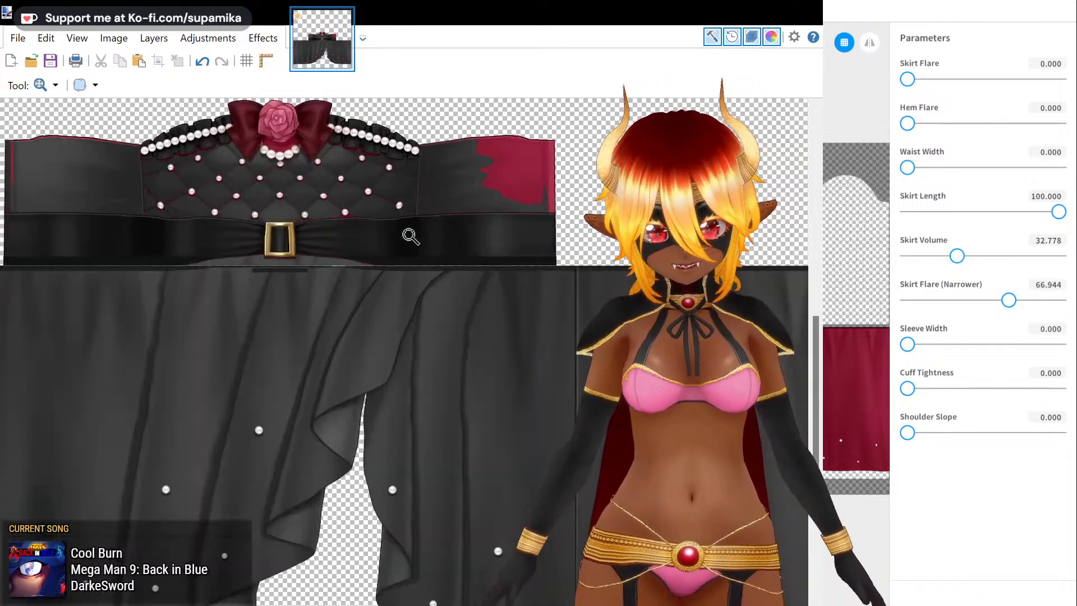
left_click(361, 315)
left_click(361, 315)
key("s")
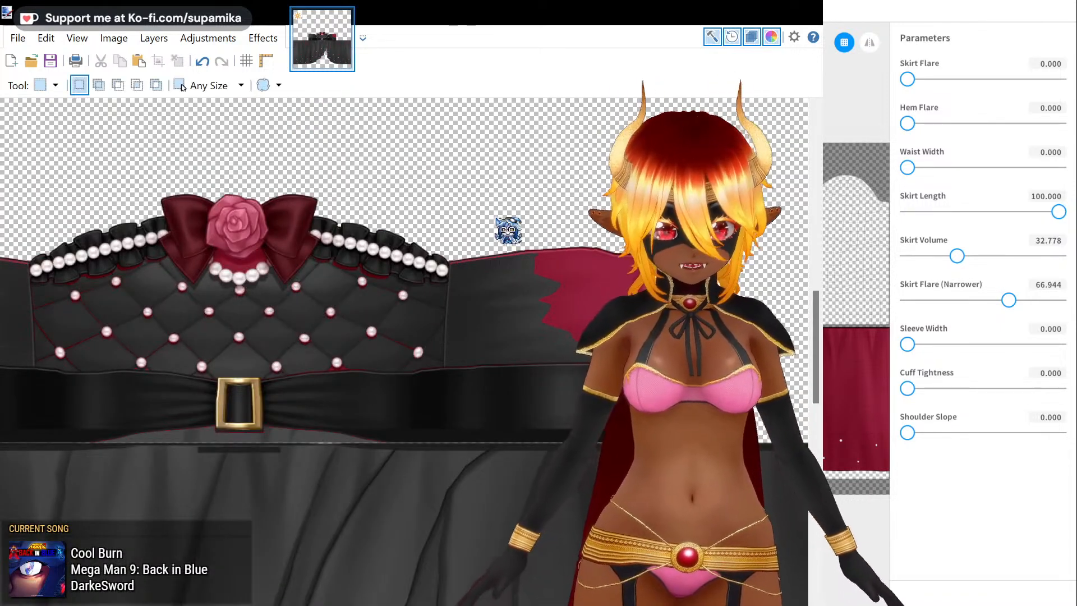
left_click_drag(455, 229, 645, 452)
key("Delete")
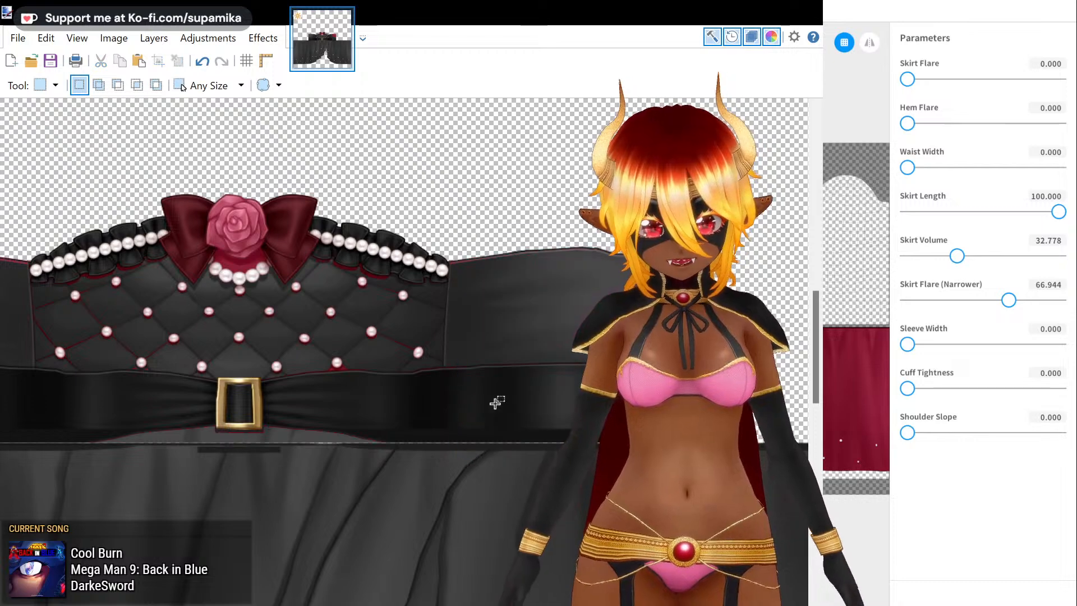
mouse_move(492, 320)
left_mouse_down()
mouse_move(339, 432)
mouse_move(454, 454)
mouse_move(428, 442)
left_mouse_up()
left_click(417, 447)
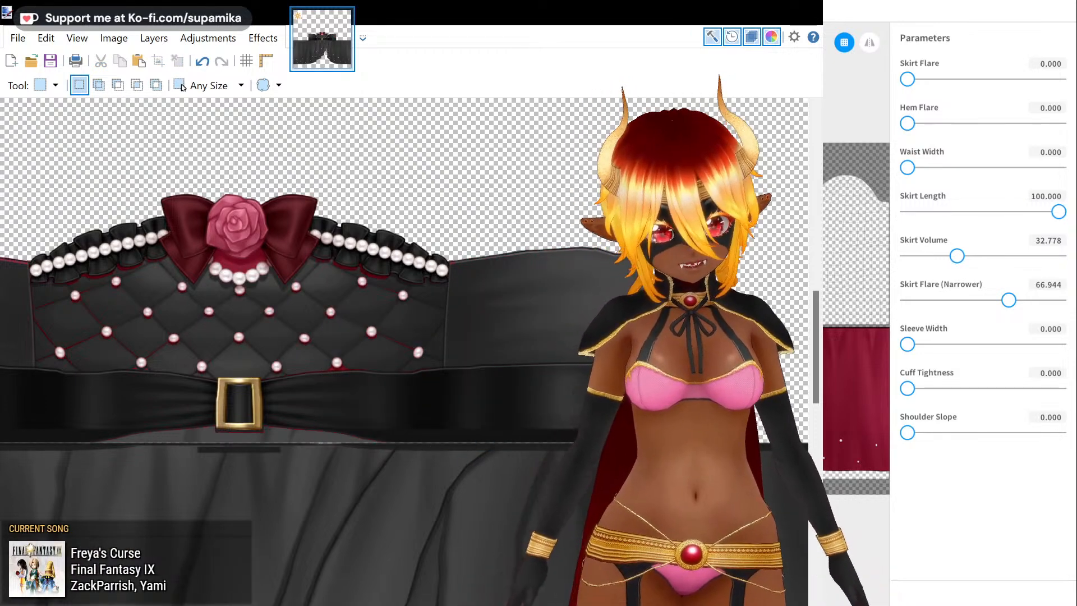
- Erase the red strip along the outer edge of the bodice's left side panel with the Eraser at size 65
key("z")
left_click(182, 368)
left_click(181, 367)
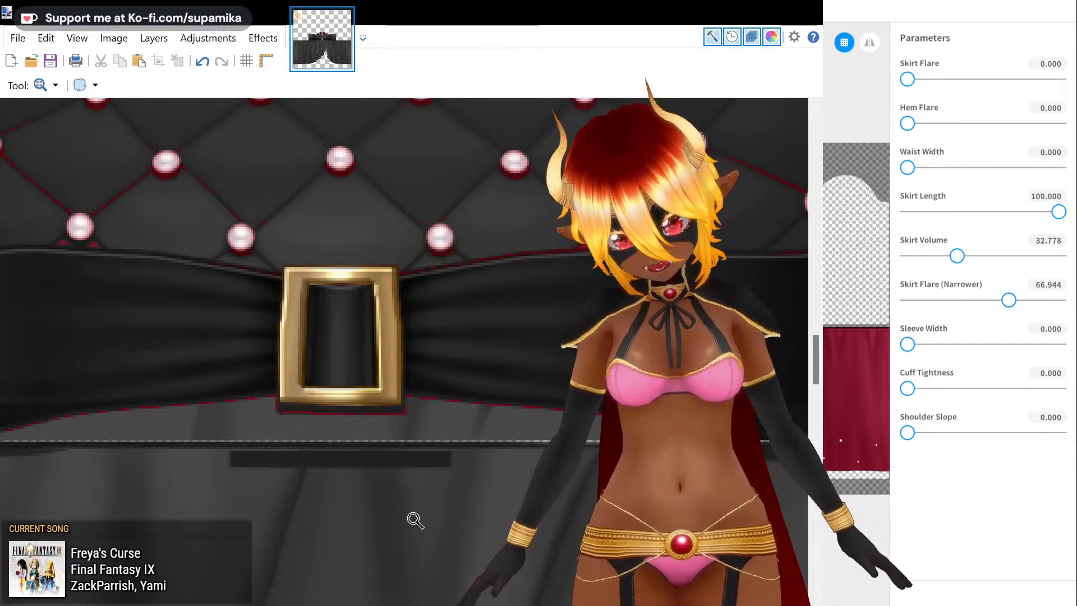
key("e")
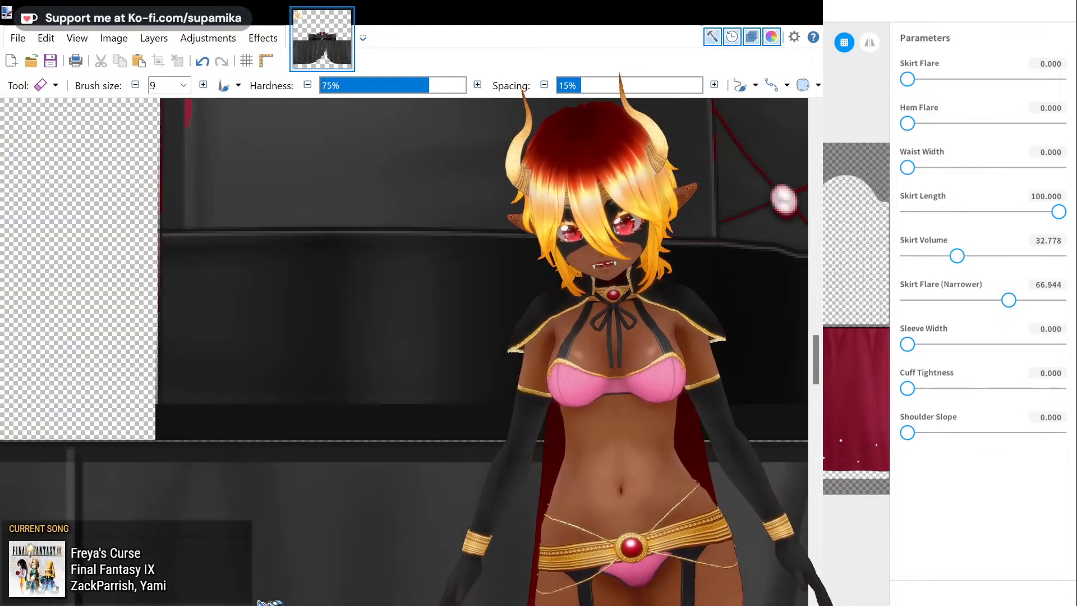
scroll(195, 375, "up", 3)
left_click(185, 86)
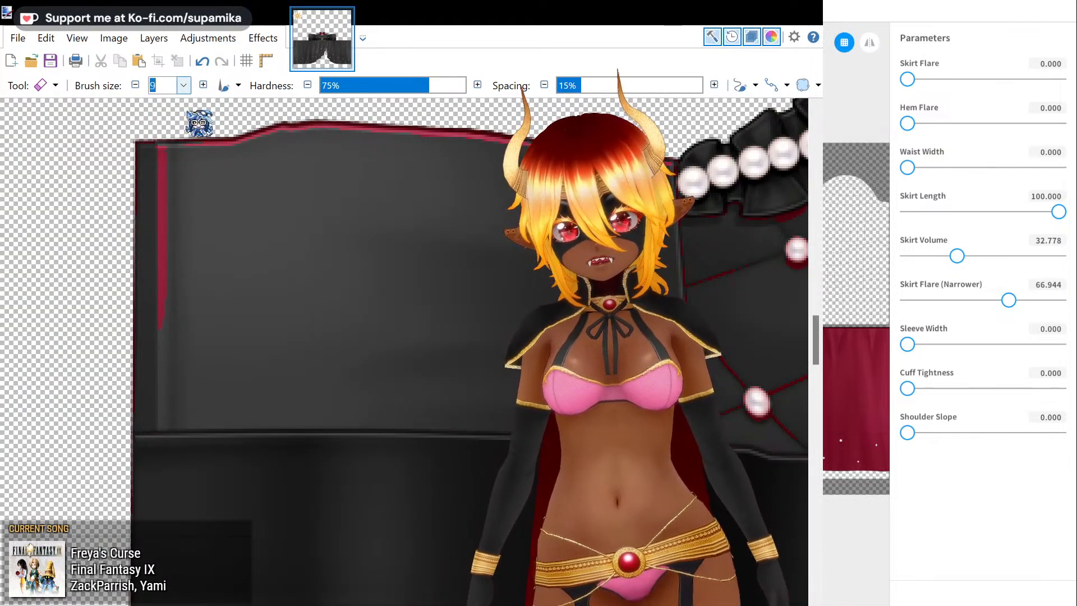
left_click(188, 338)
left_click_drag(172, 170, 165, 397)
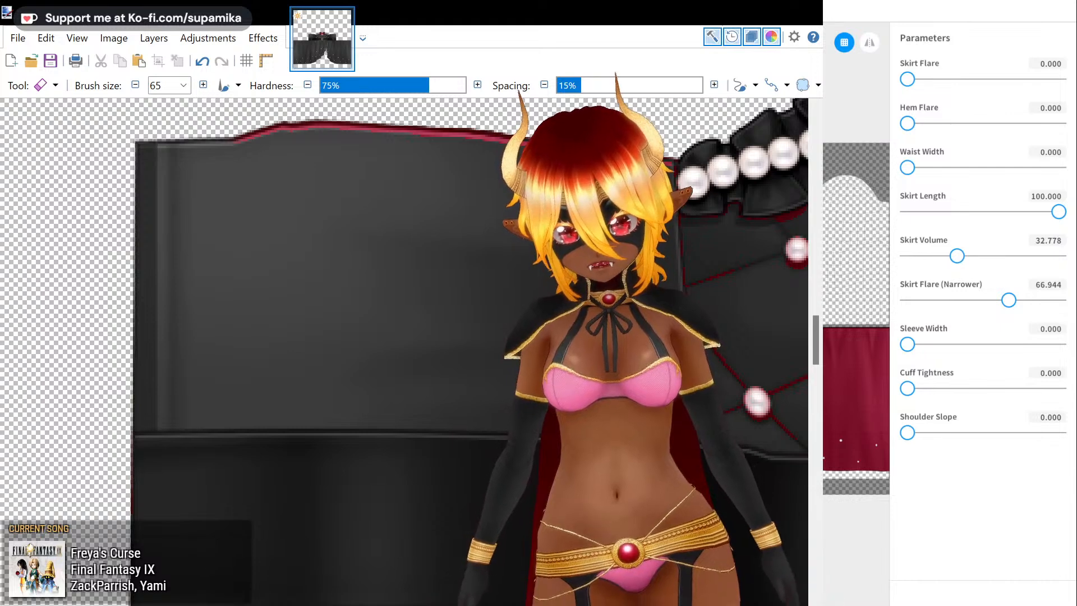
- Erase the red line along the left side panel's upper edge and inner seam with the Eraser at 100% hardness
left_click_drag(286, 605, 333, 605)
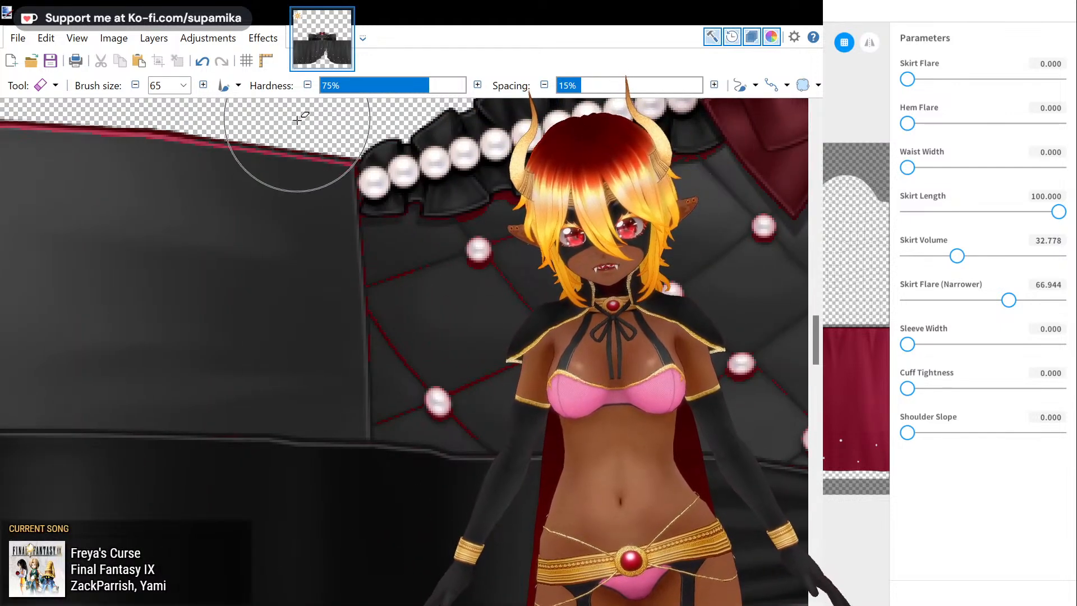
left_click_drag(429, 85, 499, 91)
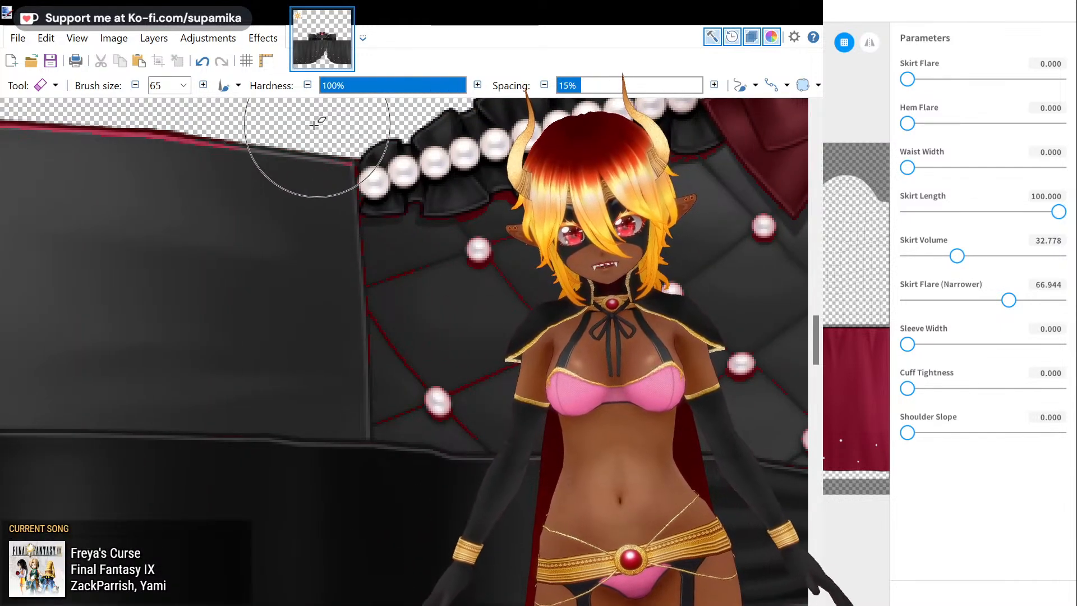
scroll(78, 164, "left", 5, "shift")
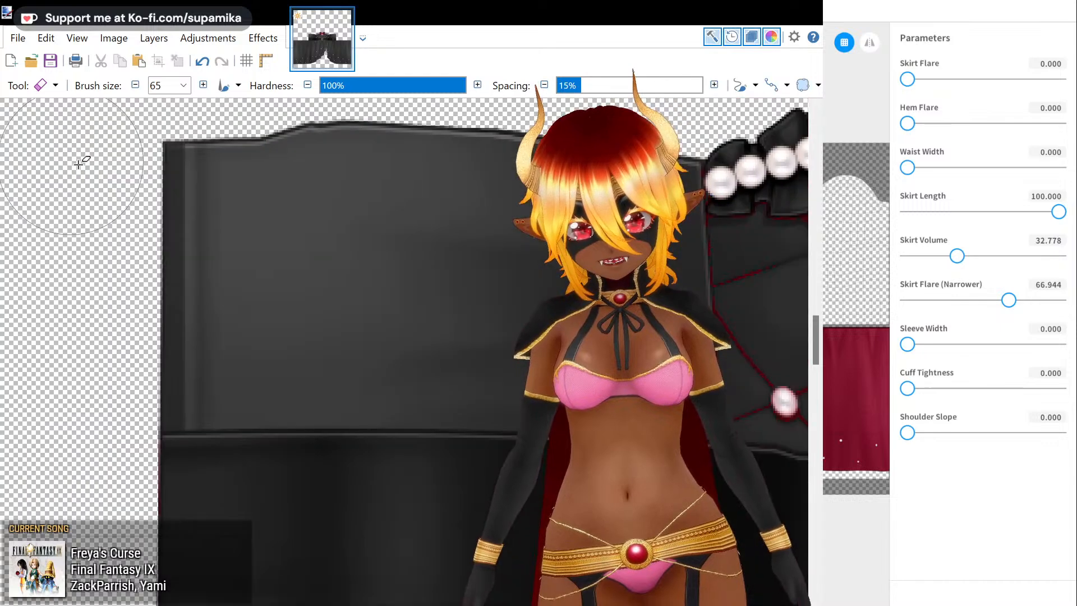
scroll(342, 538, "right", 5, "shift")
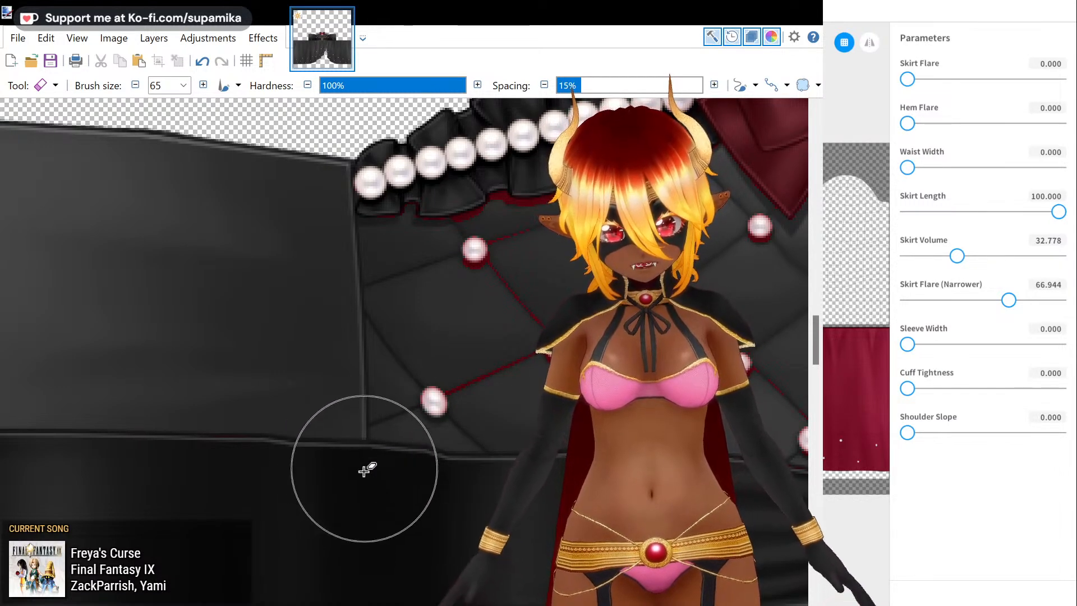
- Erase the red around the bodice's left-side pearls, quilting lines, ruffle and outer bow loop with the Eraser at size 25
scroll(323, 603, "right", 5)
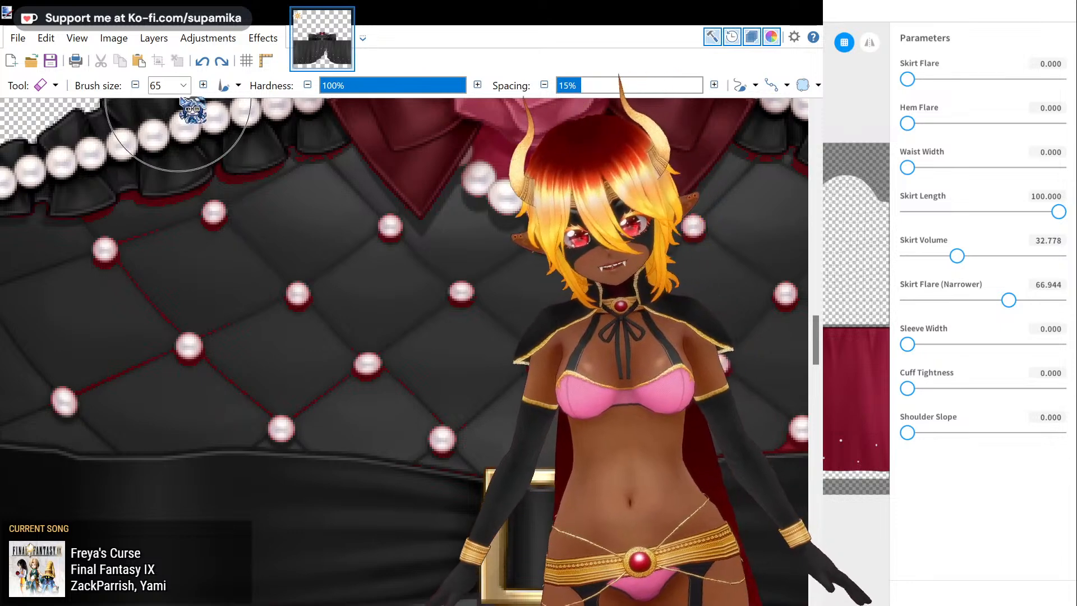
left_click(184, 83)
left_click(186, 120)
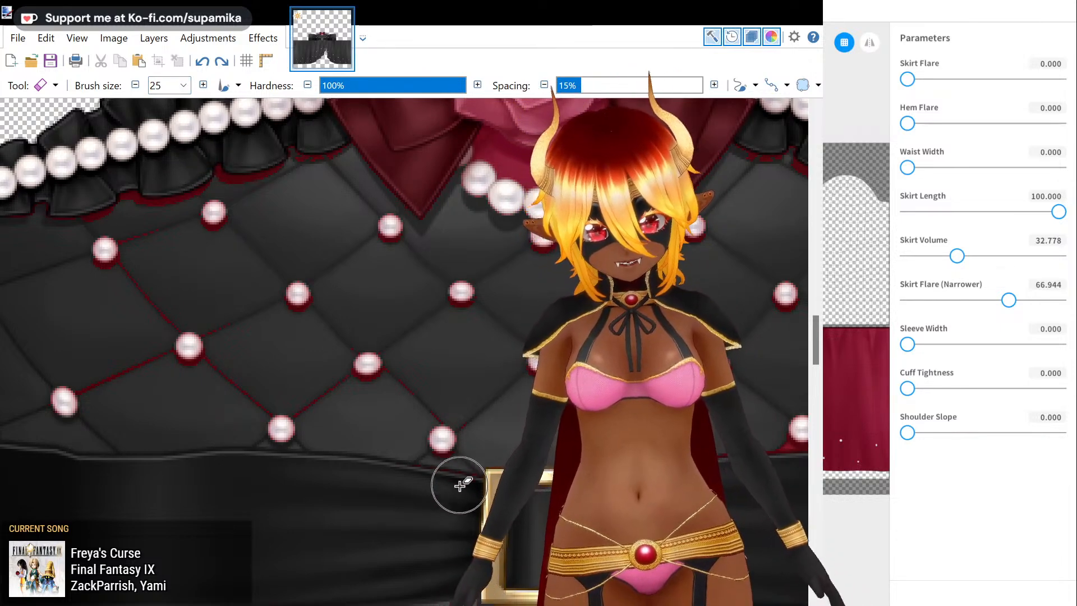
left_click_drag(424, 485, 406, 459)
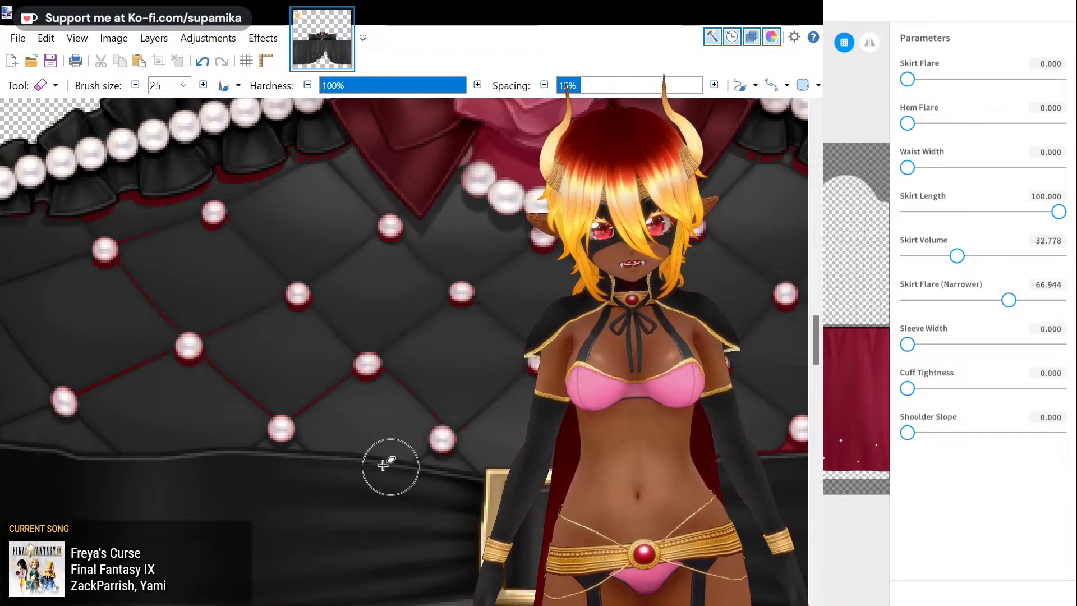
left_click(368, 362)
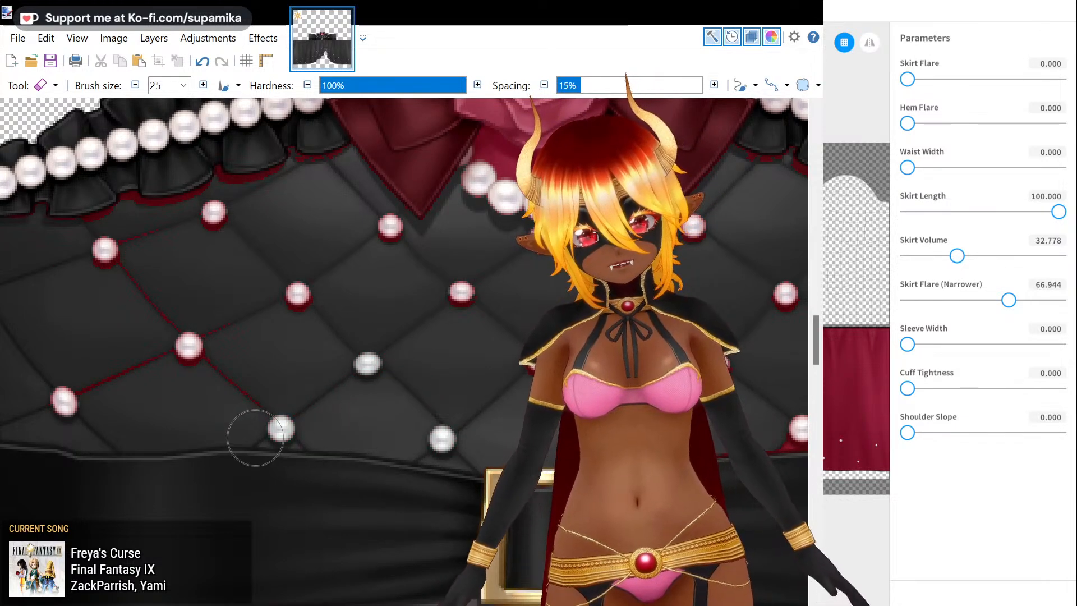
mouse_move(255, 437)
left_mouse_down()
mouse_move(282, 304)
mouse_move(79, 397)
left_mouse_up()
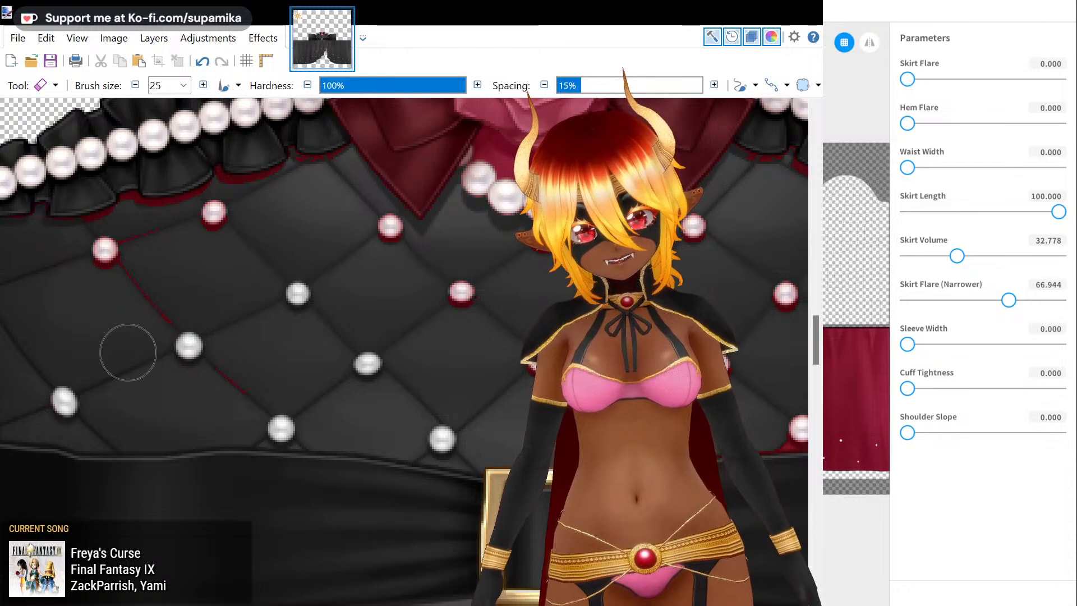
left_click_drag(128, 352, 246, 402)
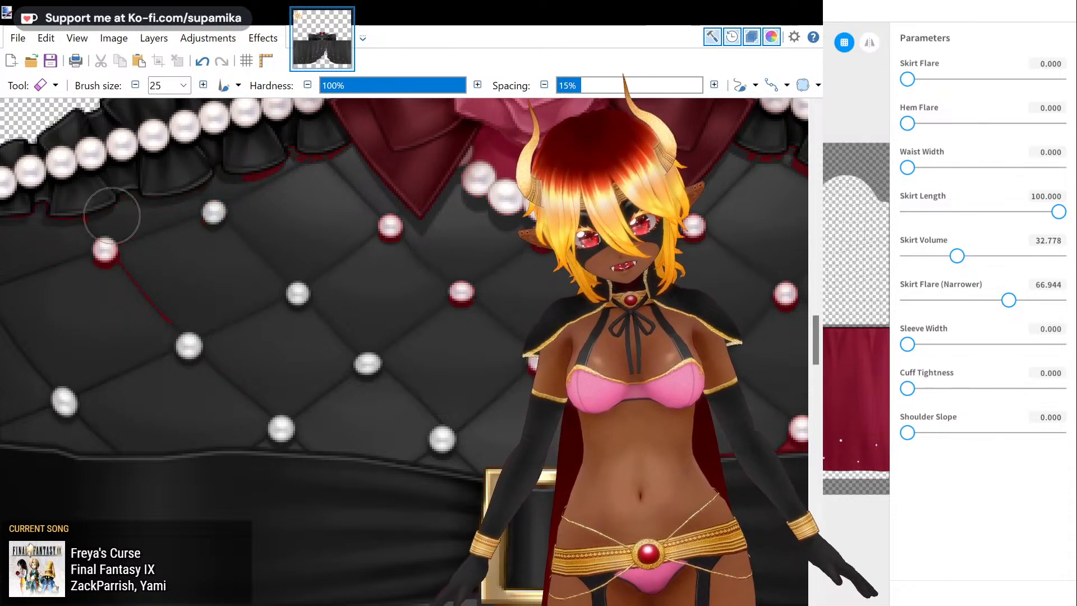
scroll(349, 319, "up", 3)
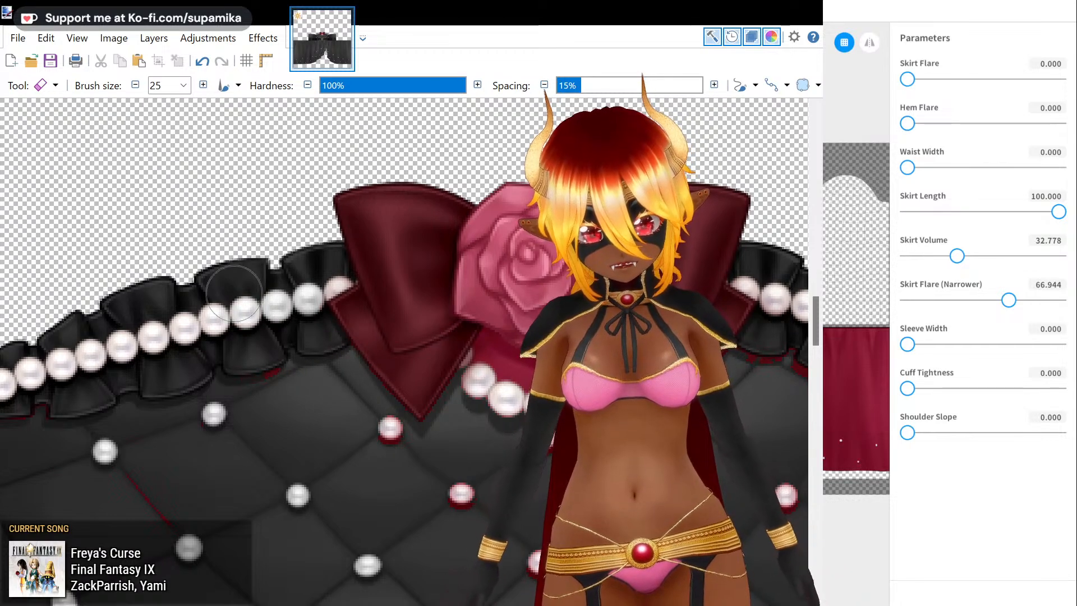
mouse_move(393, 366)
left_mouse_down()
mouse_move(356, 230)
mouse_move(381, 257)
mouse_move(404, 336)
mouse_move(475, 359)
mouse_move(363, 456)
left_mouse_up()
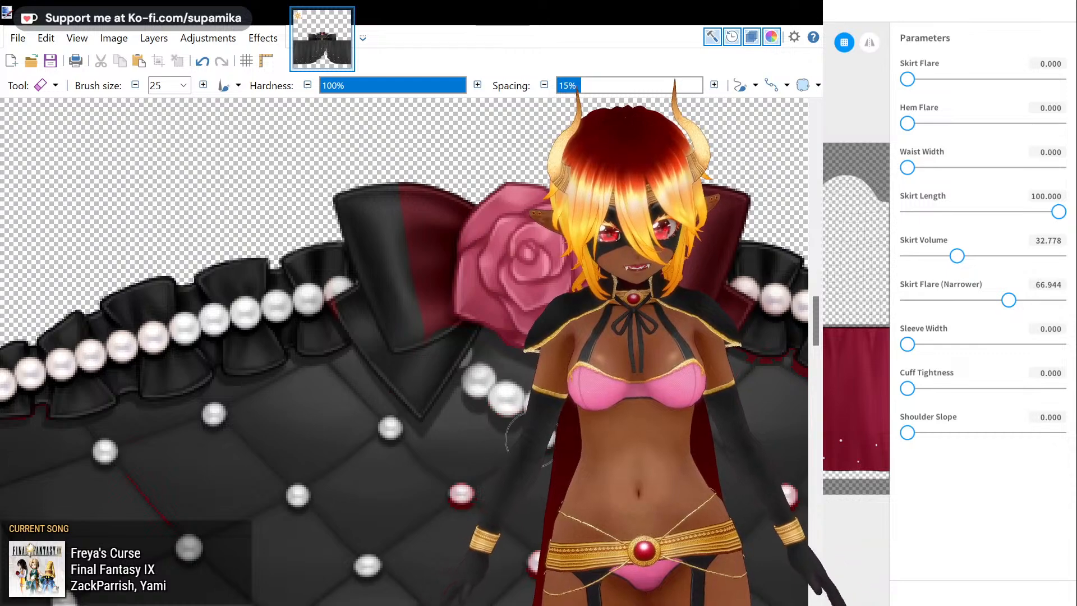
- Delete the remaining red from the bodice's right half and quilted front with rectangular selections, sparing the rose
key("z")
right_click(346, 345)
right_click(347, 345)
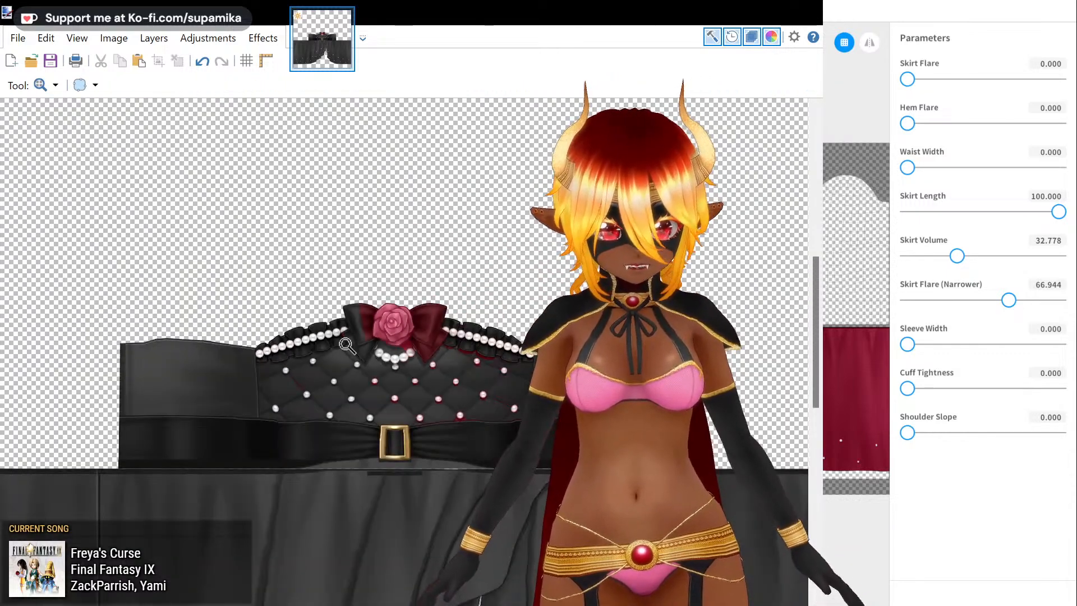
key("s")
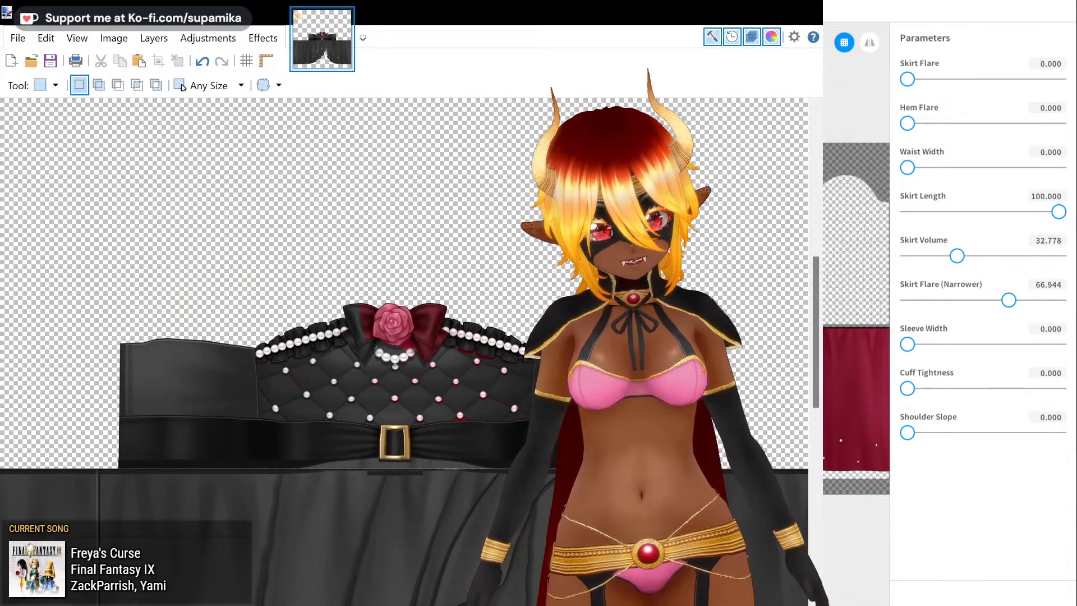
left_click_drag(560, 307, 449, 422)
left_click_drag(553, 286, 418, 438)
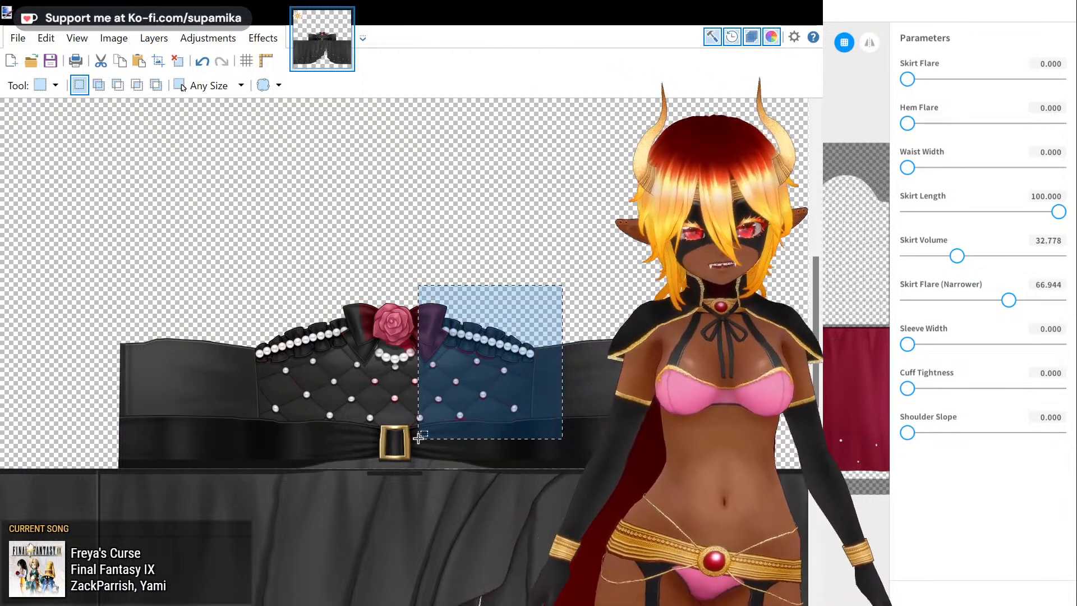
left_click_drag(570, 411, 236, 354)
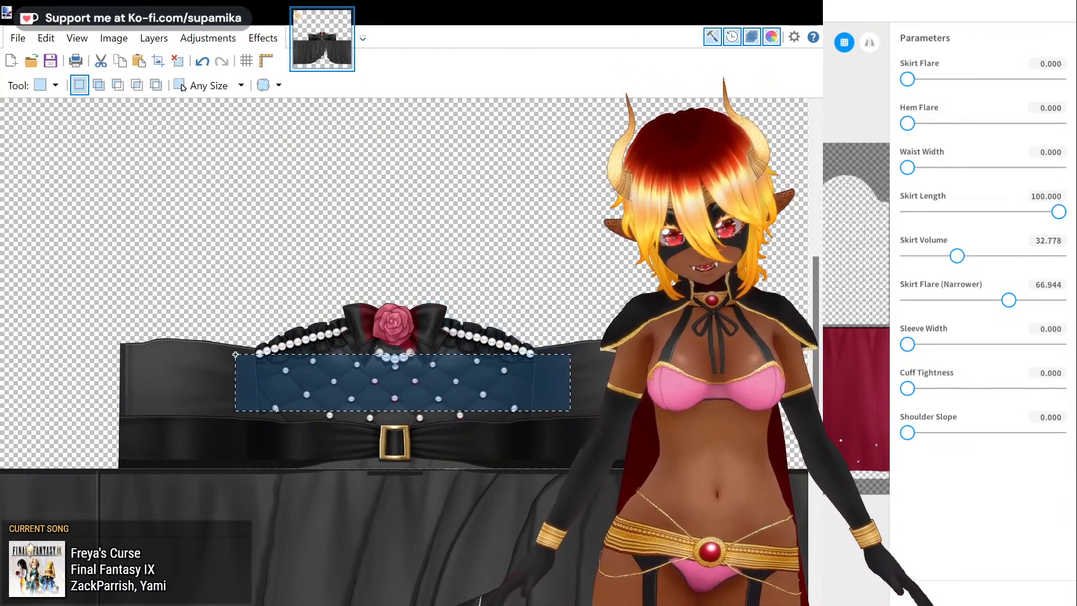
left_click(236, 355)
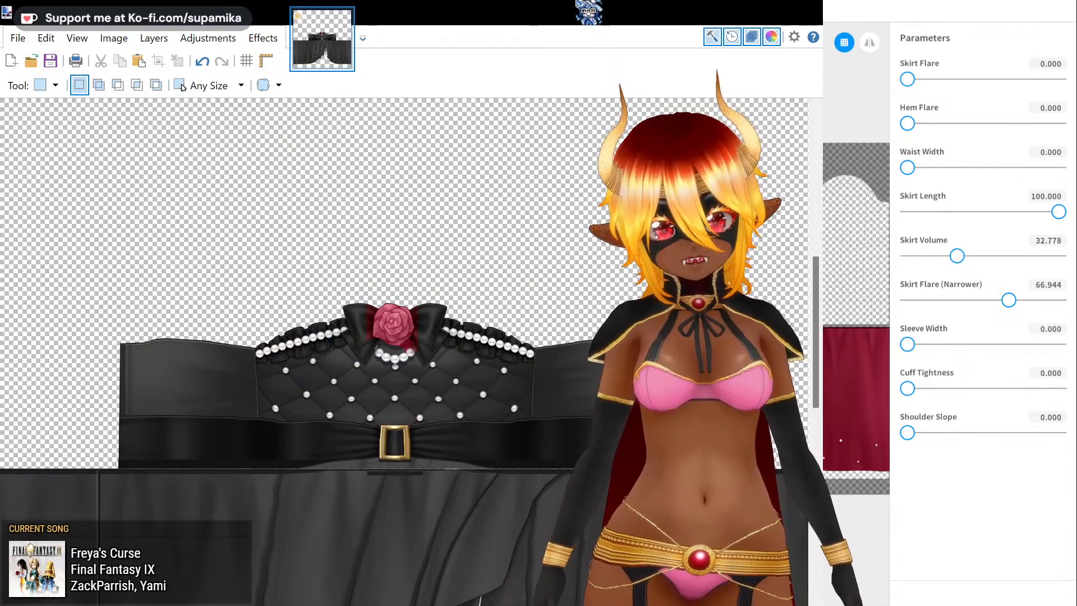
- Isolate the coloured layer and delete its leftover ruffle and belt pieces on both sides of the gold buckle
key("Delete")
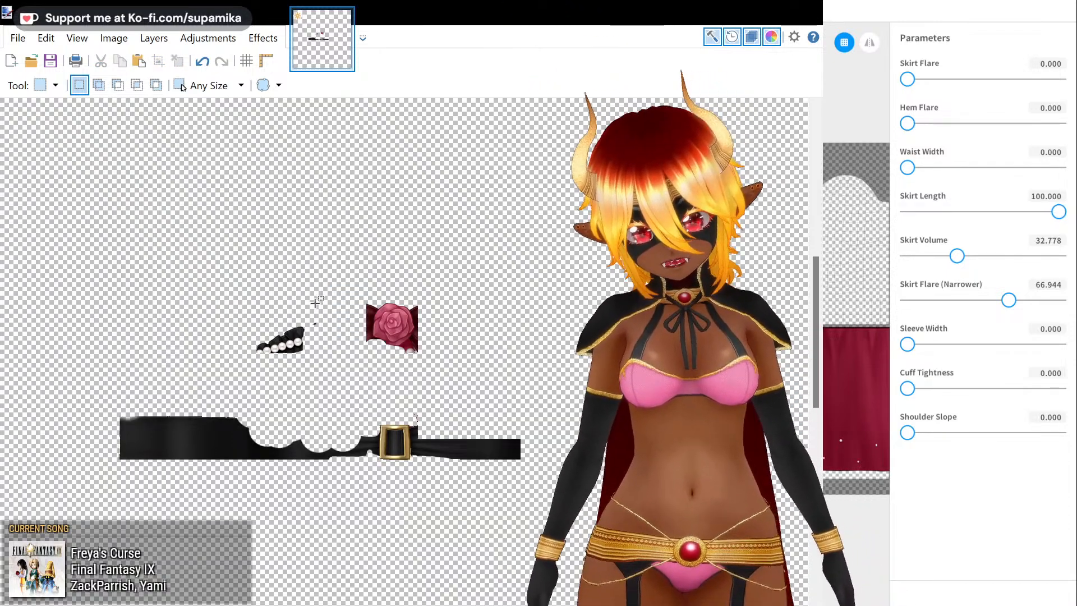
left_click_drag(335, 301, 108, 497)
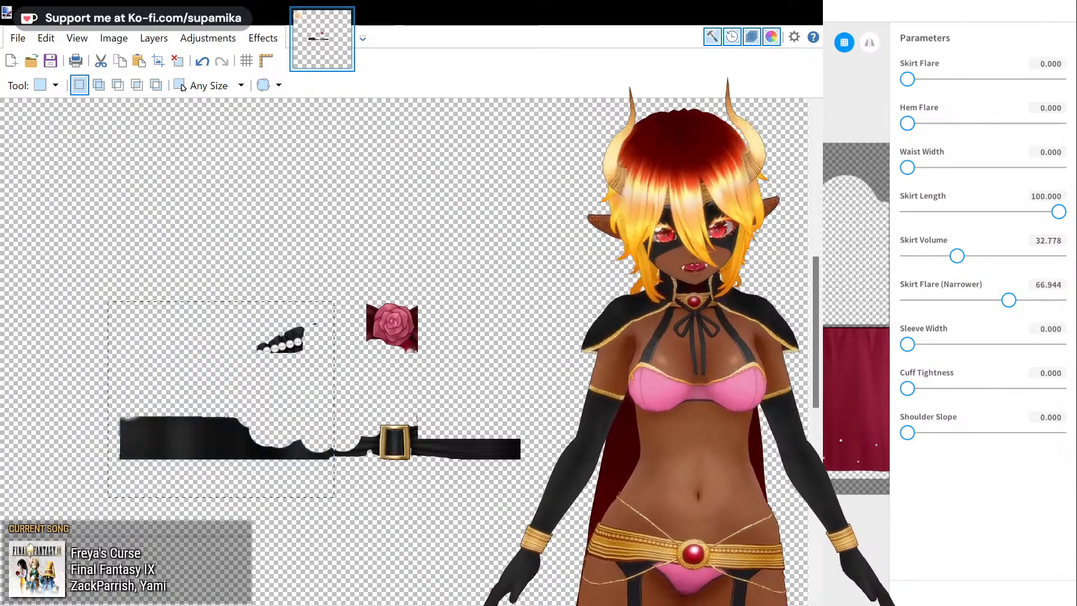
key("ctrl+z")
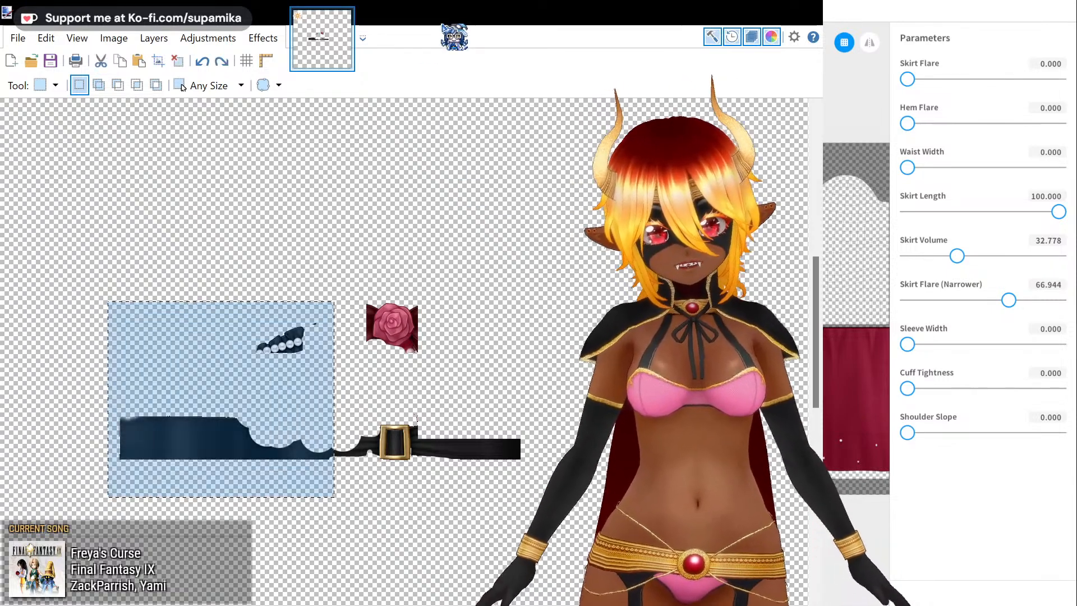
key("Delete")
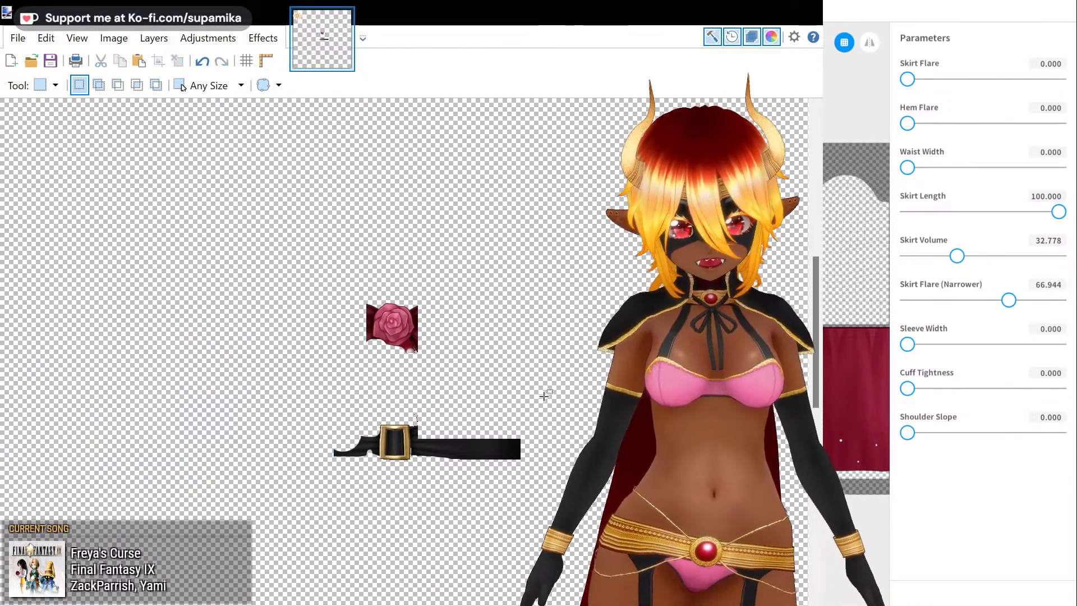
mouse_move(562, 393)
left_mouse_down()
mouse_move(469, 474)
mouse_move(414, 488)
left_mouse_up()
key("Delete")
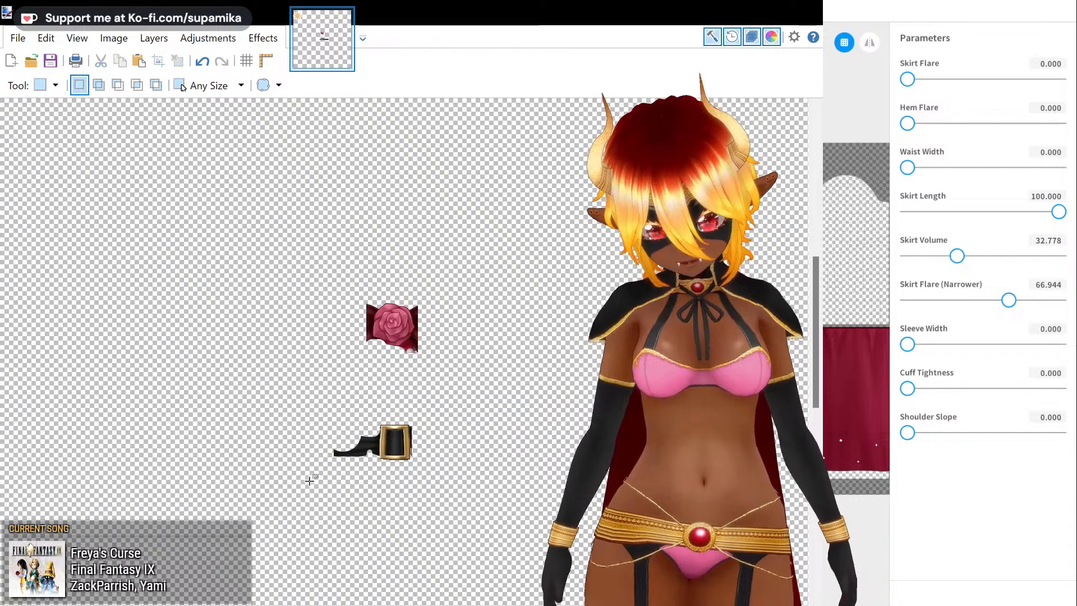
left_click_drag(338, 437, 368, 480)
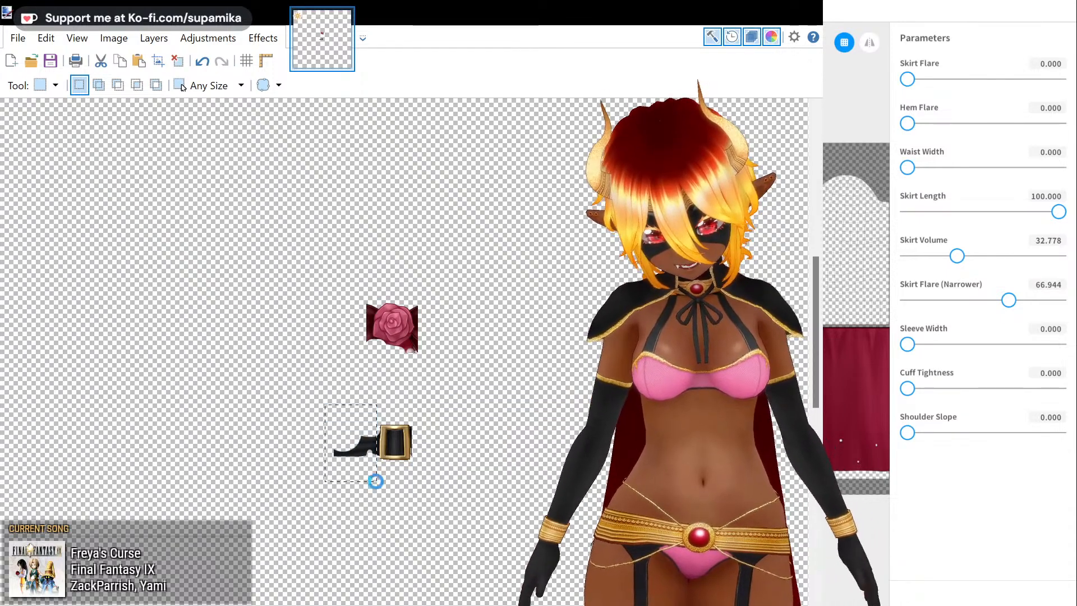
key("Delete")
- Erase the leftover pearl and red fabric scraps beneath the rose with the Eraser at size 25
key("z")
left_click(413, 343)
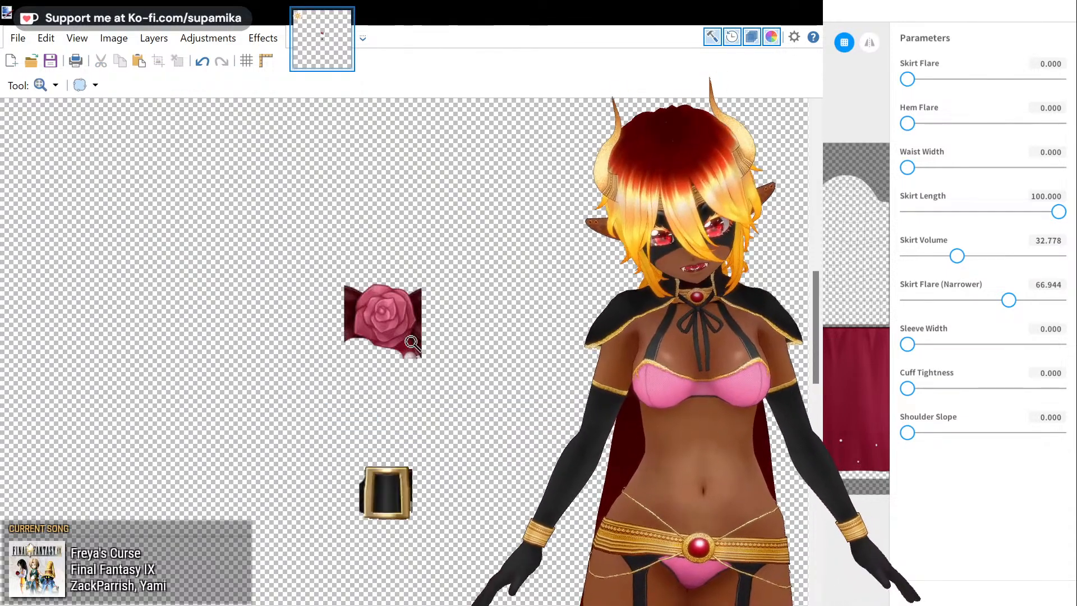
left_click(413, 344)
left_click(372, 377)
scroll(371, 376, "up", 1)
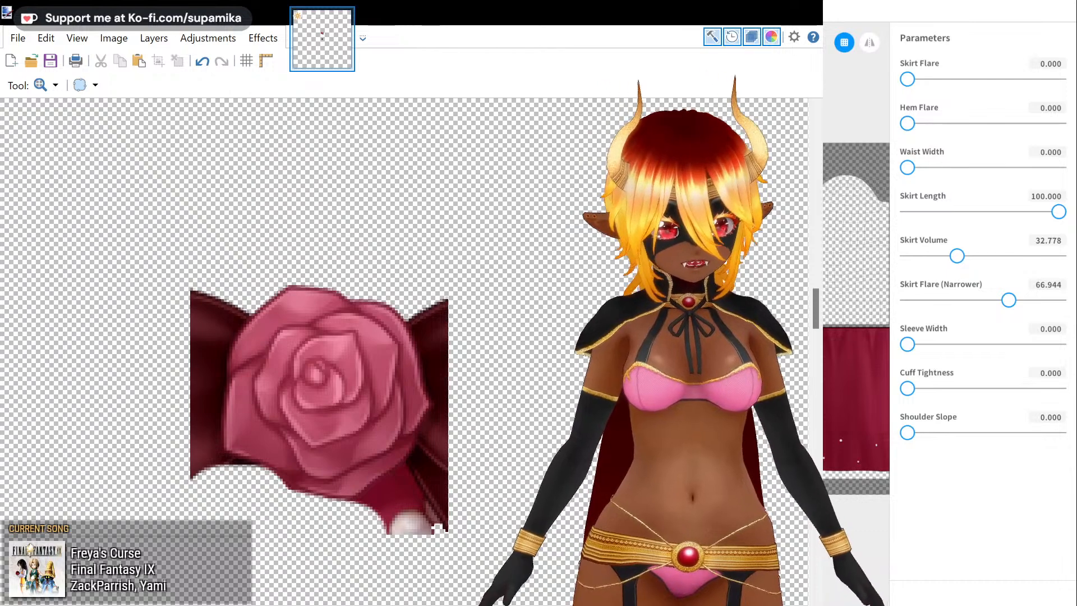
scroll(414, 426, "down", 2)
key("e")
left_click(413, 365)
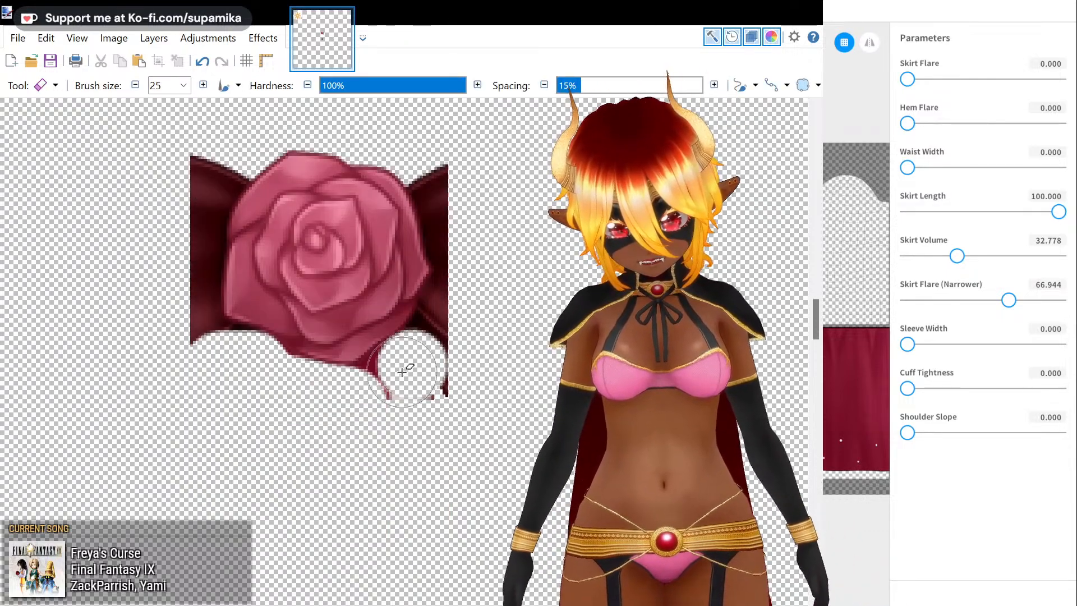
left_click(396, 374)
left_click(428, 385)
scroll(457, 404, "up", 2)
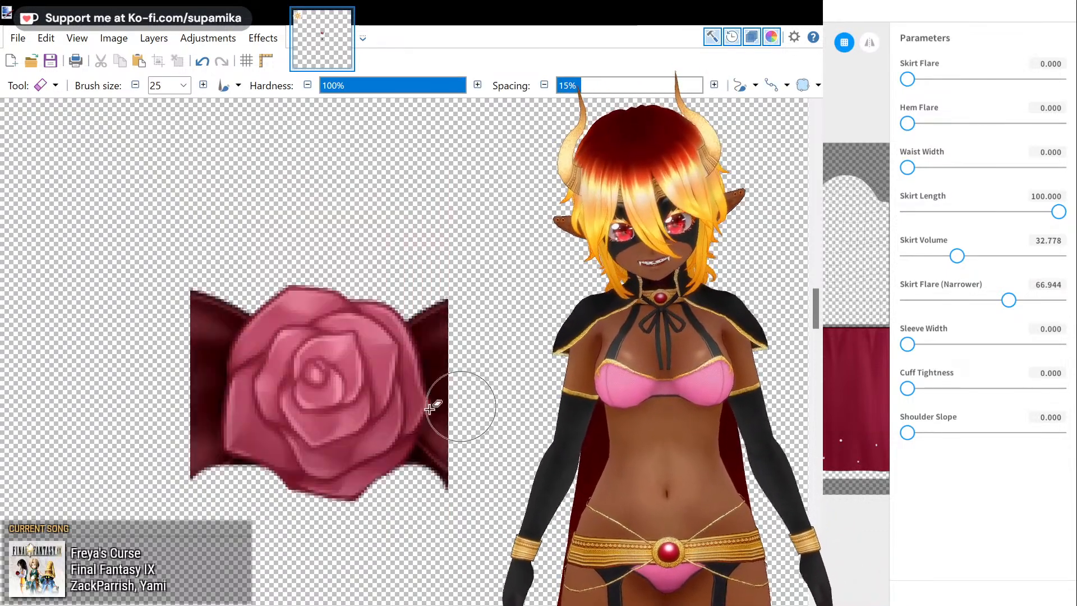
- Erase the leftover bow fabric around the rose and the belt scraps around the gold buckle with the Eraser at size 25
mouse_move(221, 294)
left_mouse_down()
mouse_move(196, 312)
mouse_move(178, 470)
mouse_move(264, 501)
mouse_move(256, 496)
mouse_move(324, 474)
left_mouse_up()
mouse_move(474, 395)
left_mouse_down()
mouse_move(439, 312)
mouse_move(461, 432)
mouse_move(440, 477)
left_mouse_up()
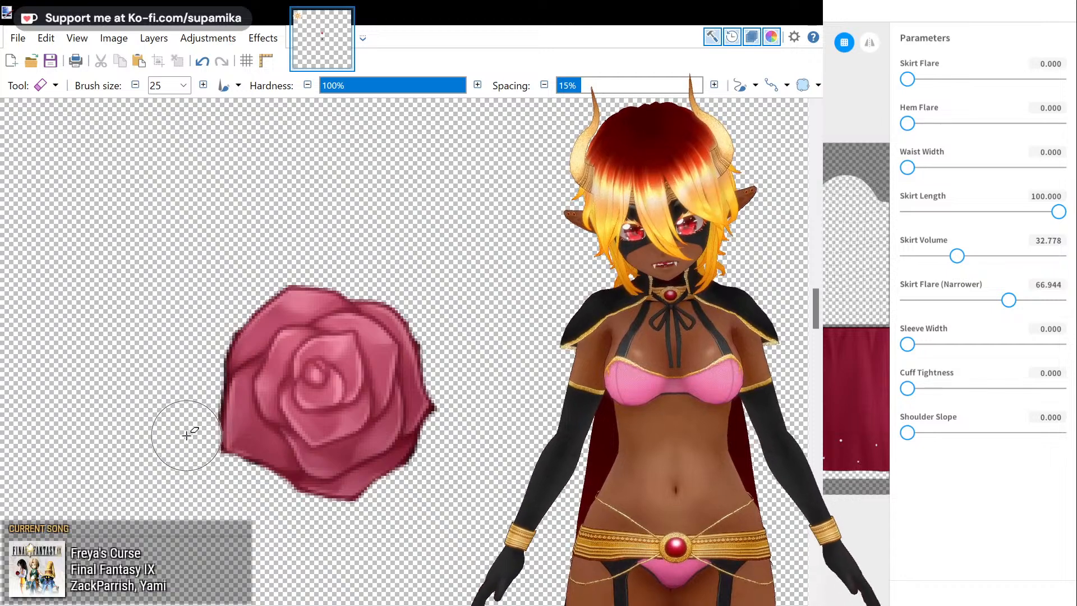
scroll(449, 302, "down", 8)
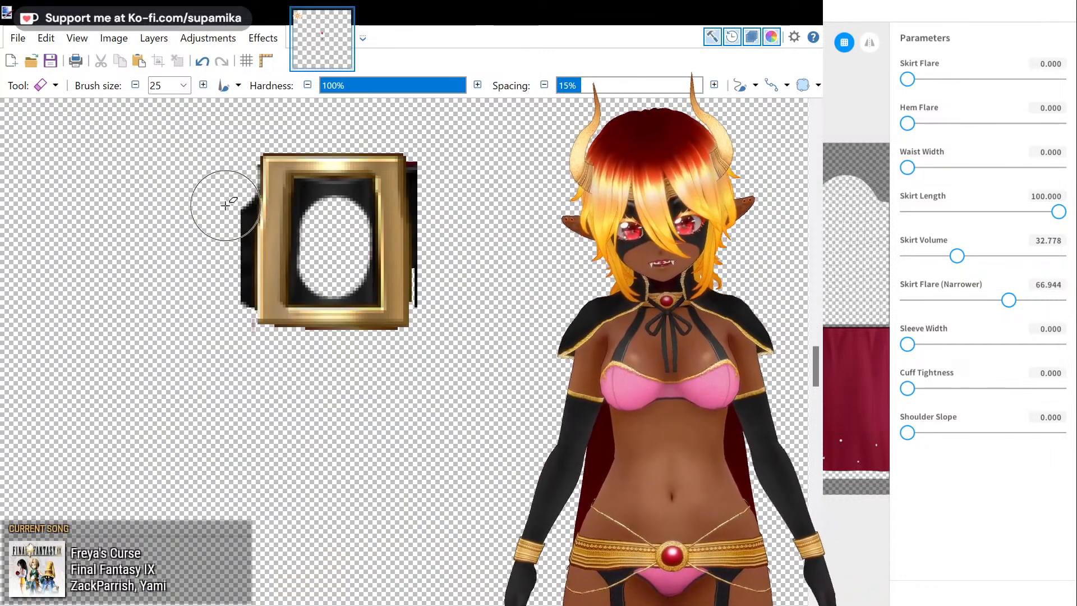
mouse_move(217, 259)
left_mouse_down()
mouse_move(204, 301)
mouse_move(216, 312)
left_mouse_up()
scroll(414, 325, "up", 2)
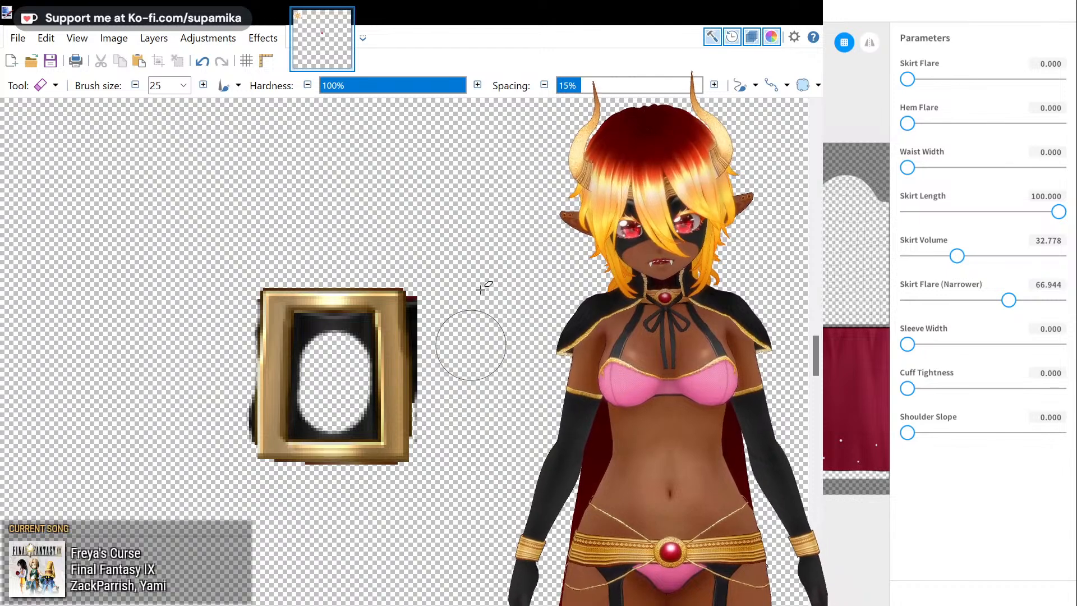
- Show the black dress layer again and erase the red speck beside the gold buckle's upper-right corner
left_click(550, 101)
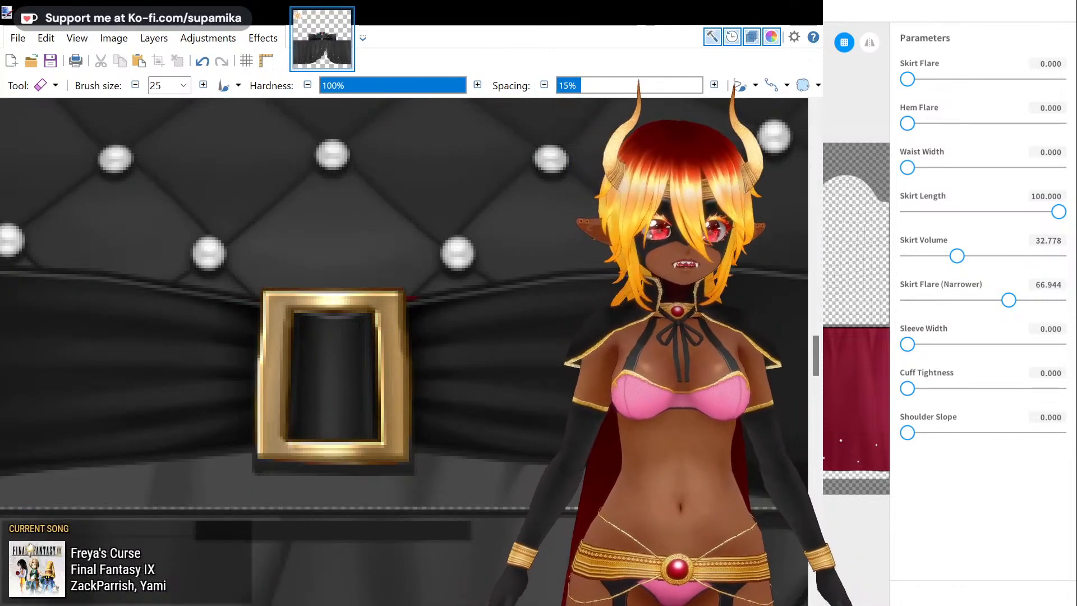
key("z")
right_click(255, 272)
right_click(255, 271)
double_click(345, 304)
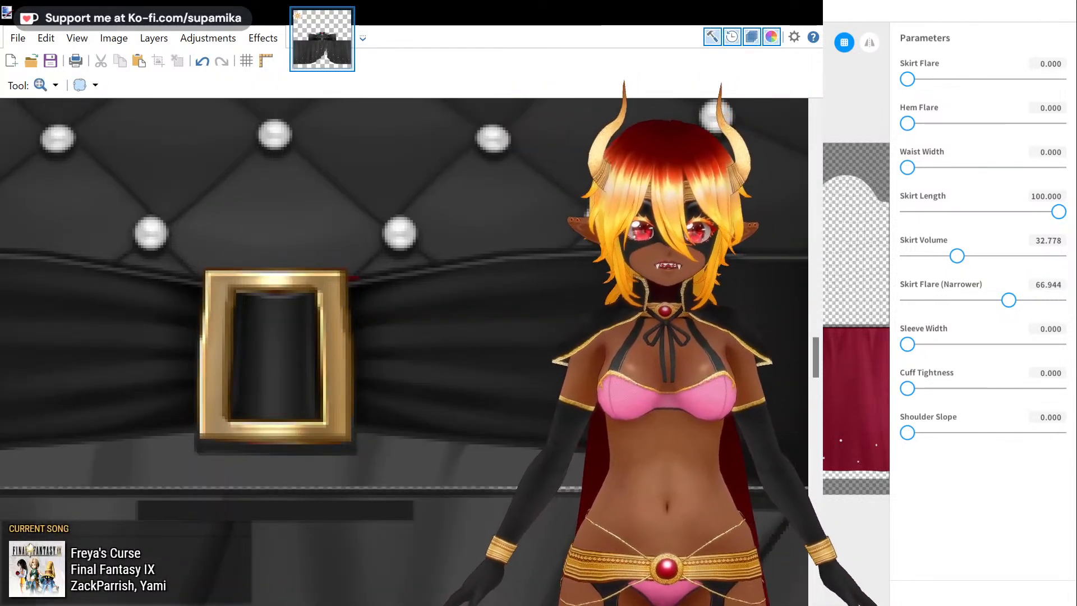
key("e")
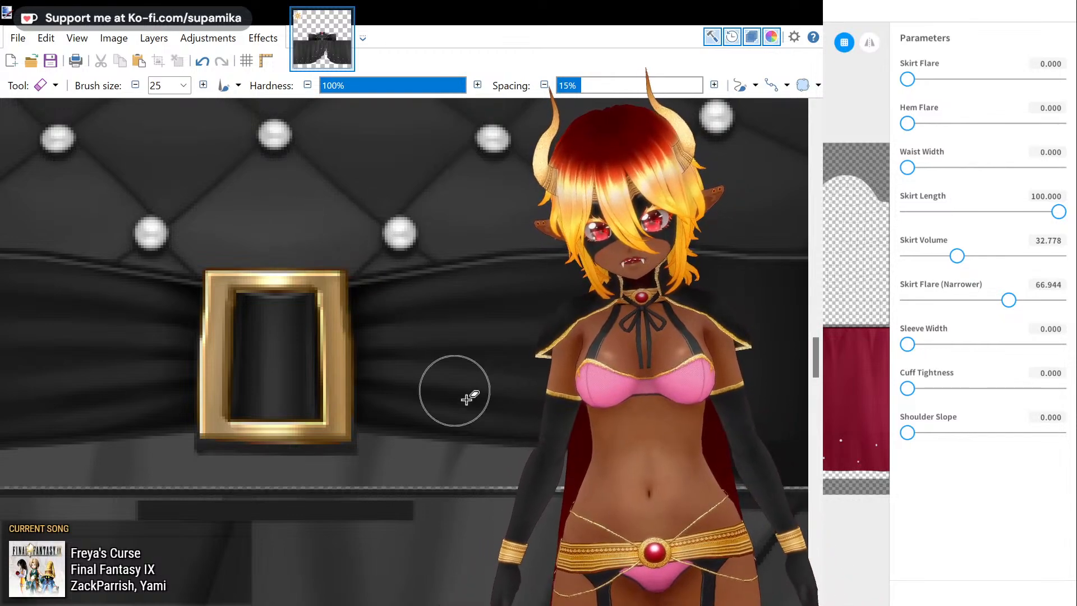
- Switch to VRoid Studio and import the blackened dress texture into the first Dress (Long Sleeve) item's selected layer
scroll(477, 438, "up", 5)
scroll(488, 416, "up", 2)
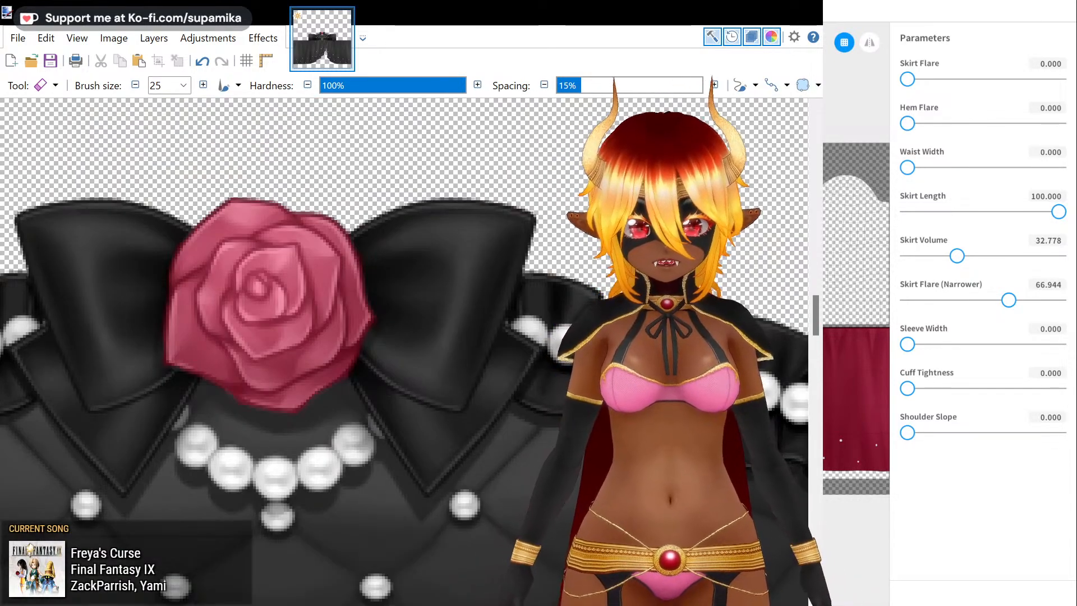
key("z")
scroll(378, 384, "down", 4, "ctrl")
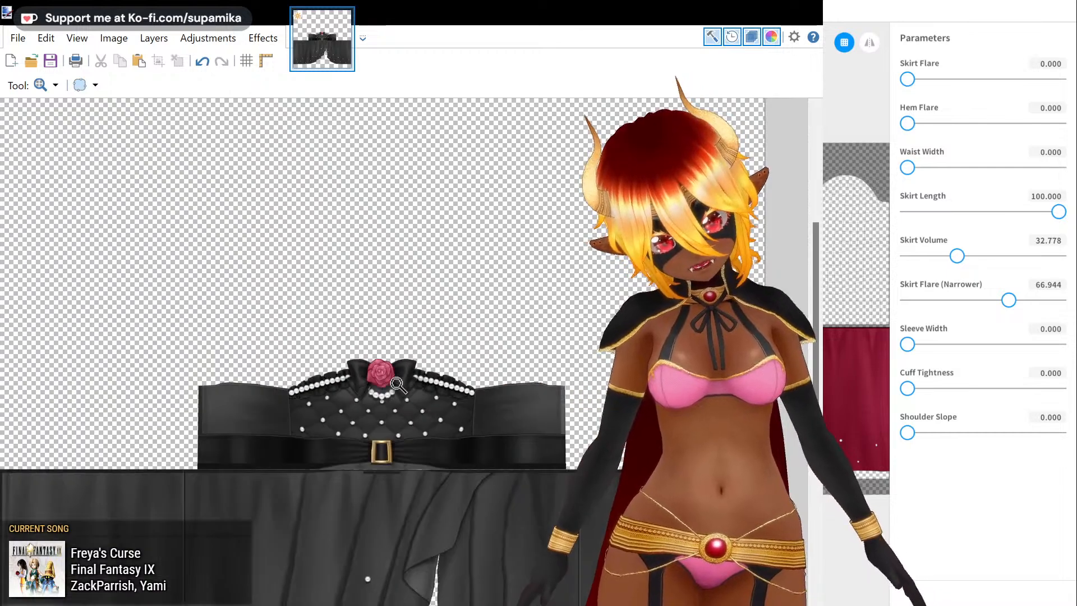
scroll(378, 384, "down", 1, "ctrl")
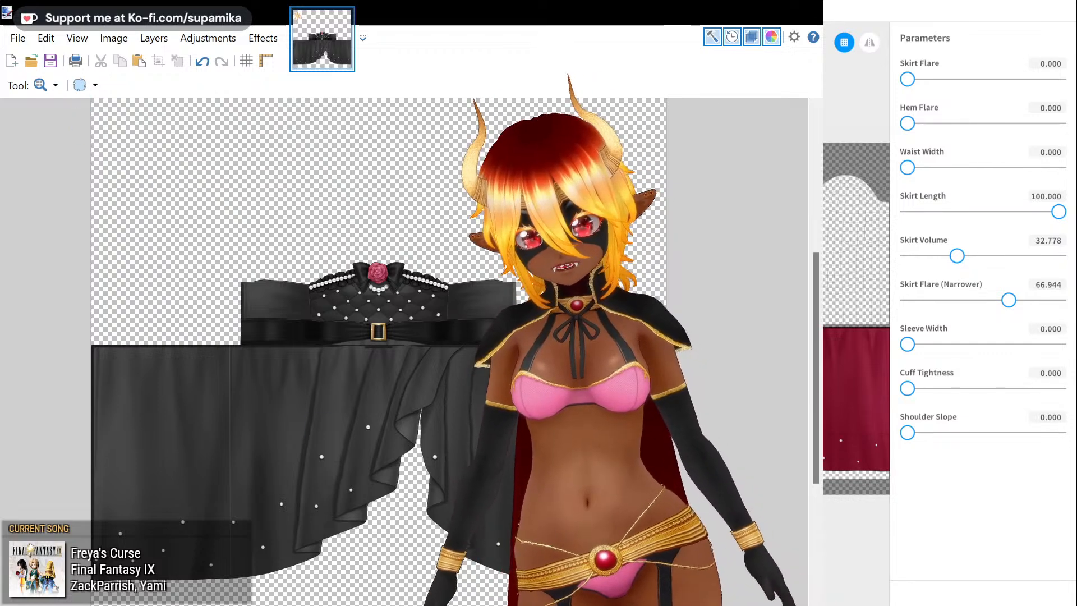
key("alt+Tab")
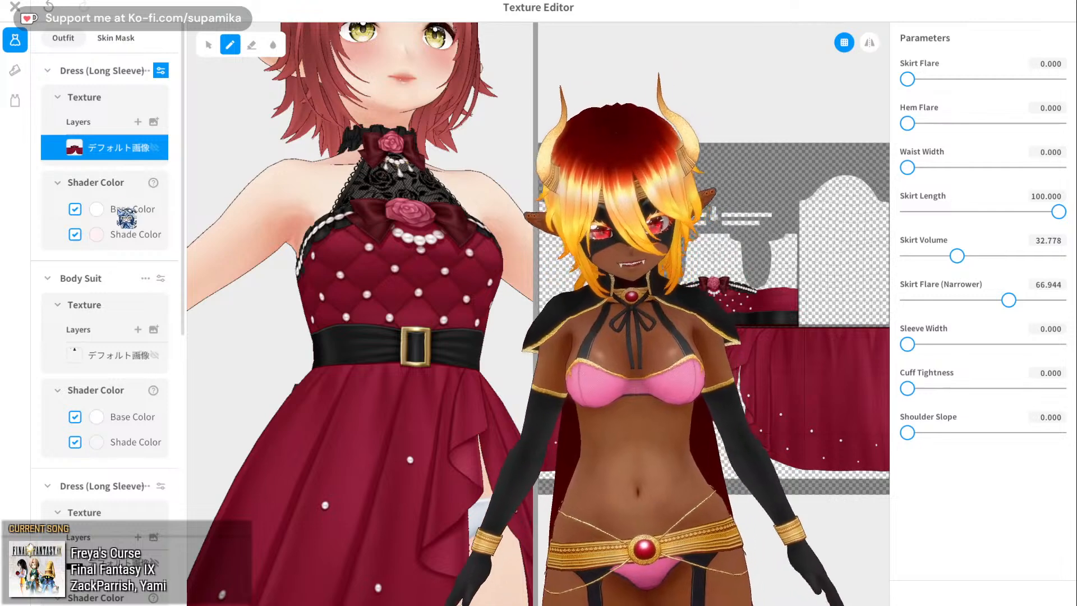
right_click(107, 147)
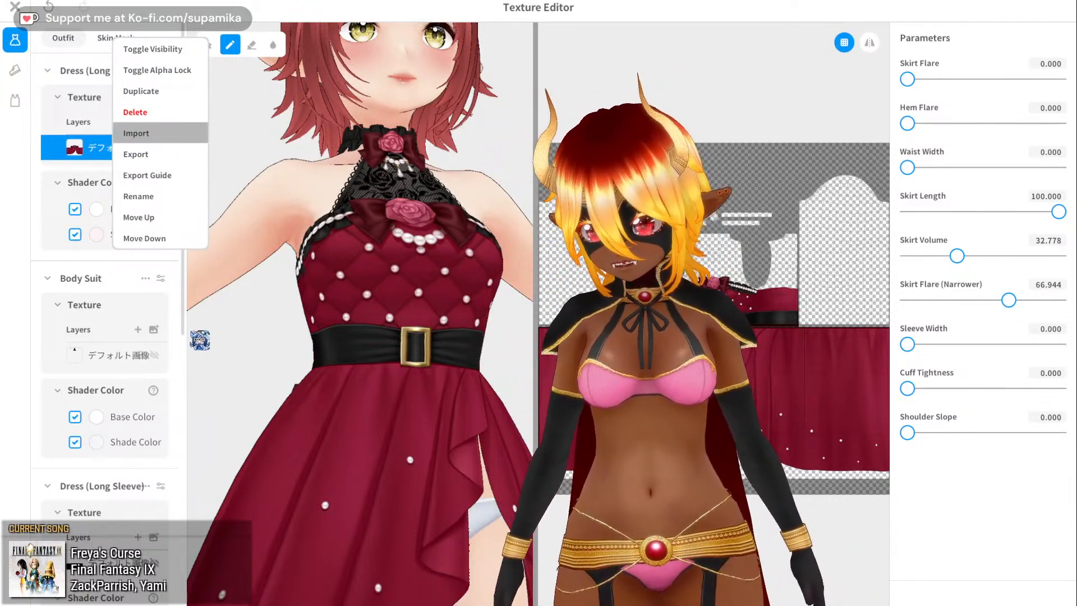
double_click(443, 313)
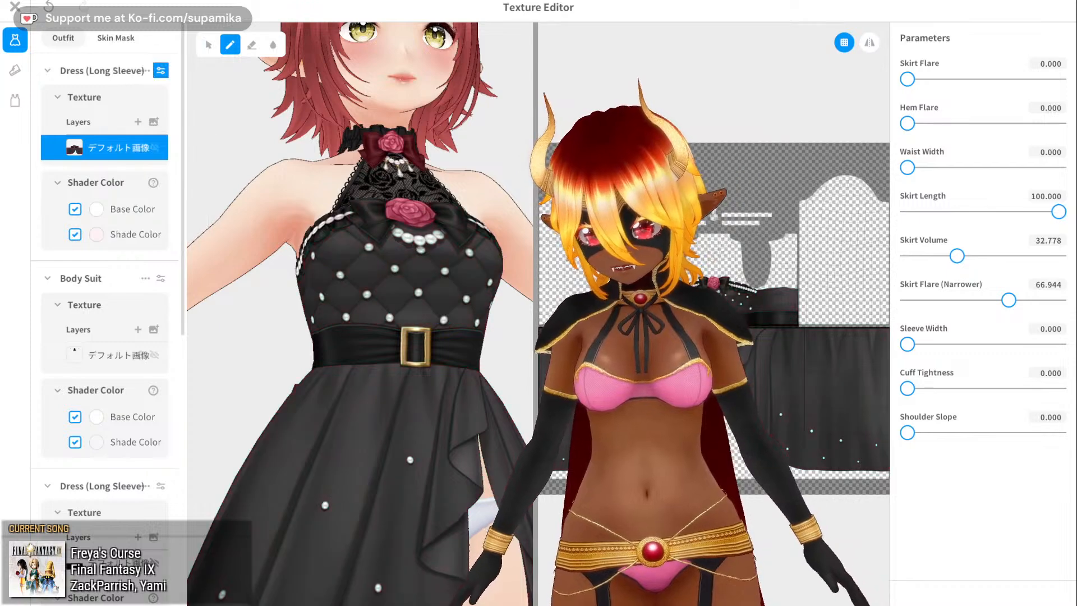
- Examine the black dress on the model from several angles and toggle the Long Coat (High Neck) layer to identify its parts
scroll(290, 337, "down", 3)
mouse_move(286, 338)
right_mouse_down()
mouse_move(443, 341)
mouse_move(286, 341)
right_mouse_up()
scroll(285, 342, "down", 3)
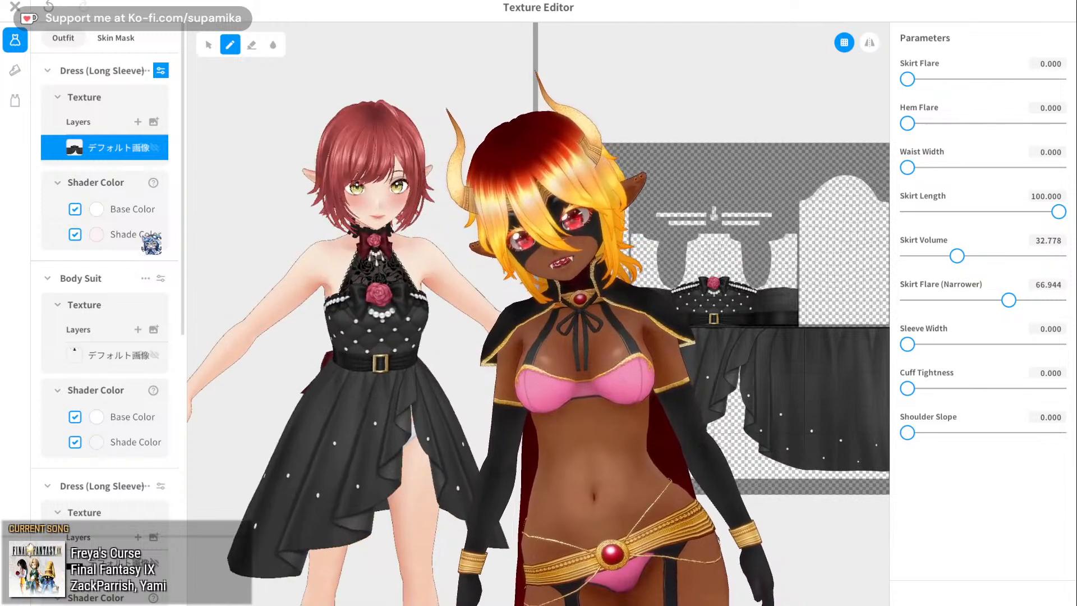
scroll(231, 240, "up", 5)
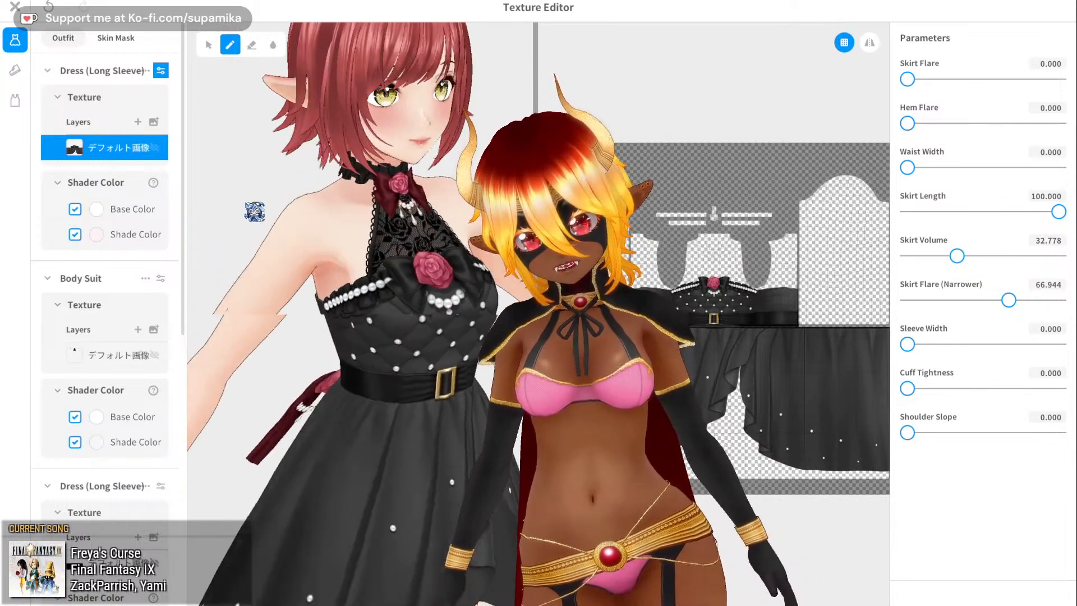
mouse_move(254, 211)
right_mouse_down()
mouse_move(275, 212)
mouse_move(235, 211)
right_mouse_up()
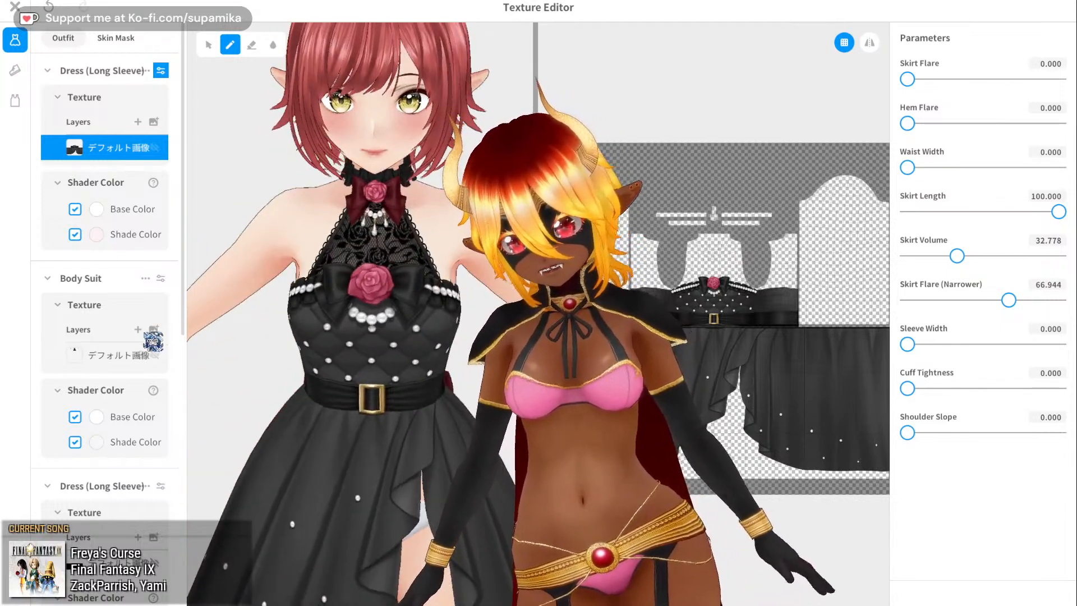
scroll(153, 341, "down", 8)
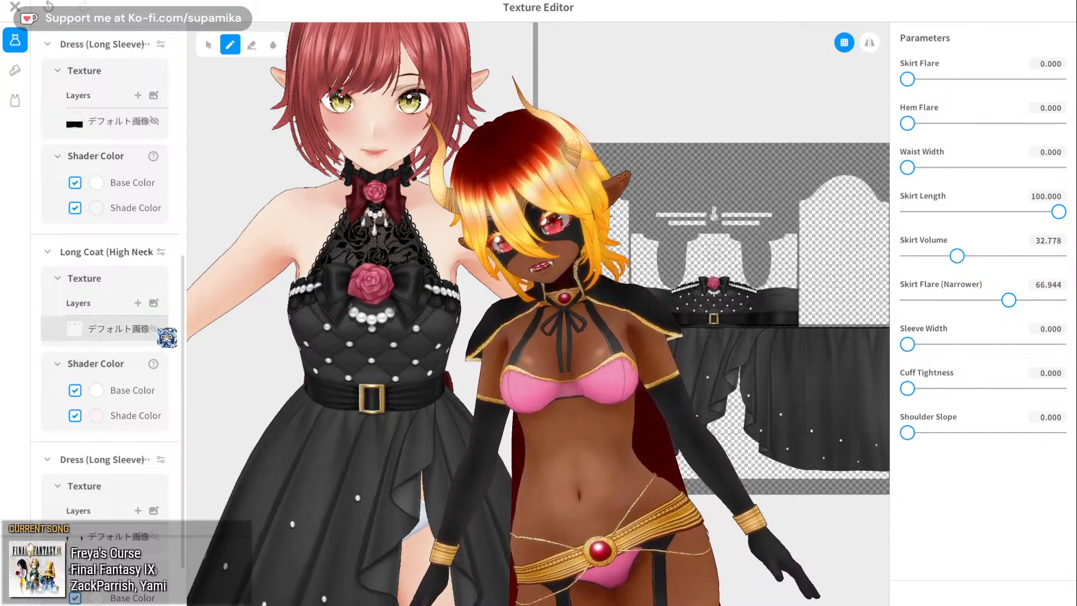
left_click(155, 329)
left_click(155, 329)
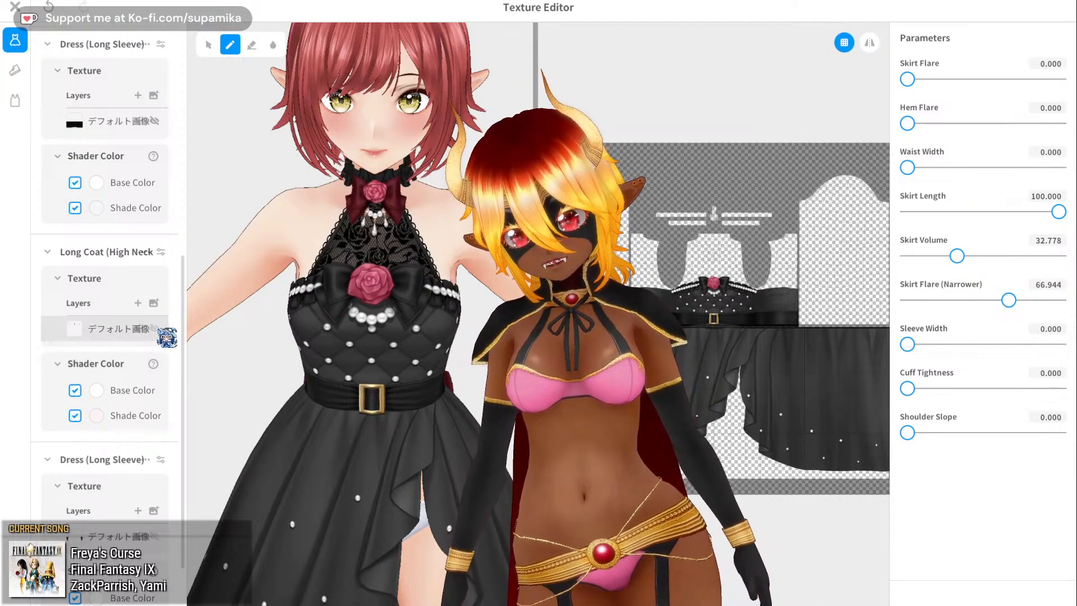
- Export the Long Coat (High Neck) item's texture layer containing the neck bow as an image
left_click(112, 330)
right_click(107, 332)
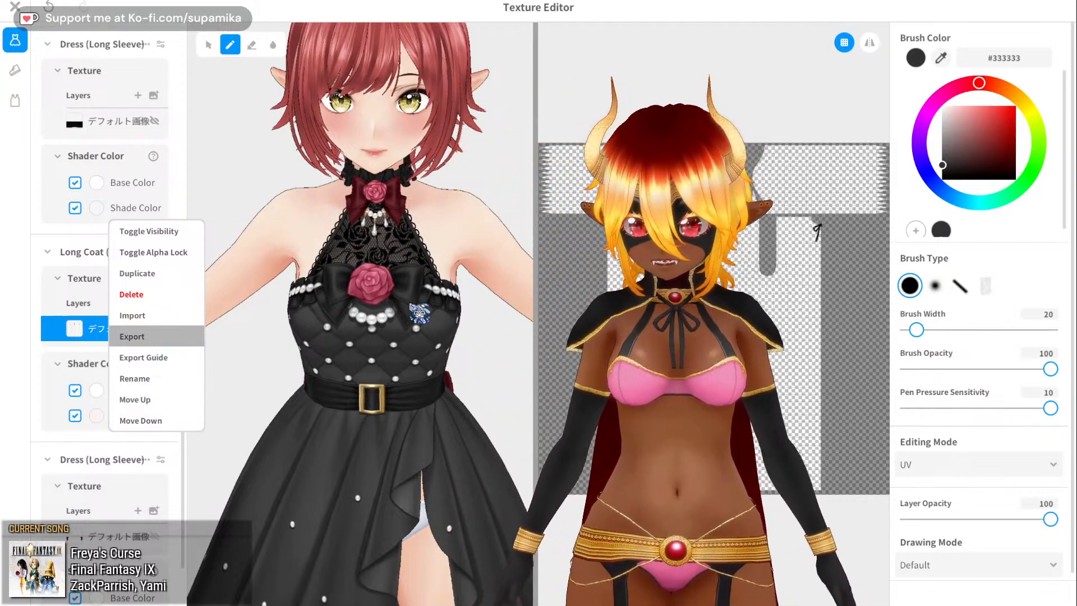
left_click(558, 304)
scroll(113, 432, "down", 1)
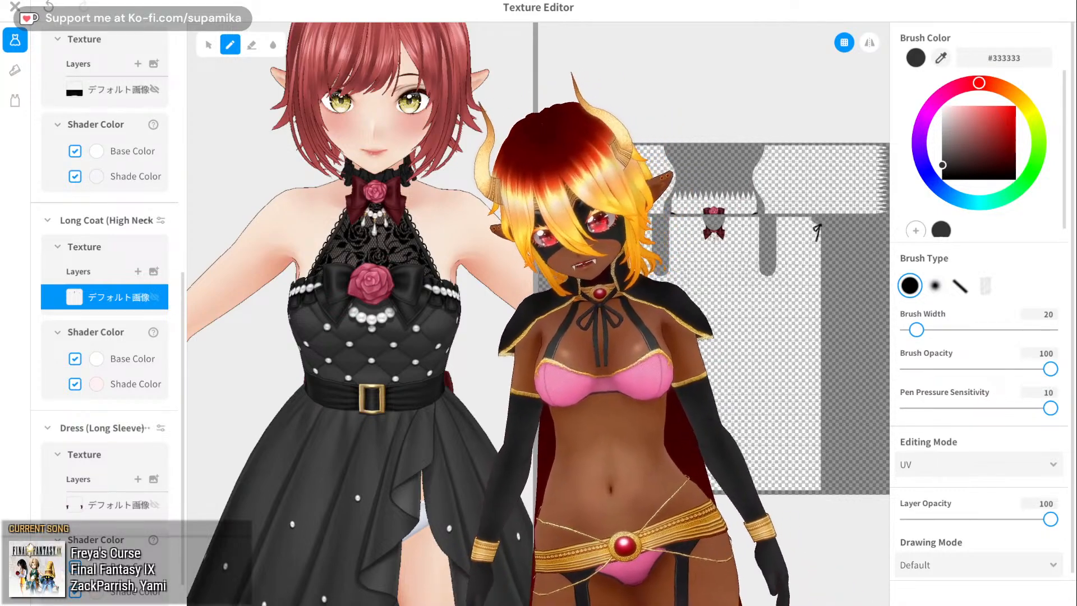
- Switch to Paint.NET and recolor the exported neck bow texture to black, comparing it with the red original
key("alt+Tab")
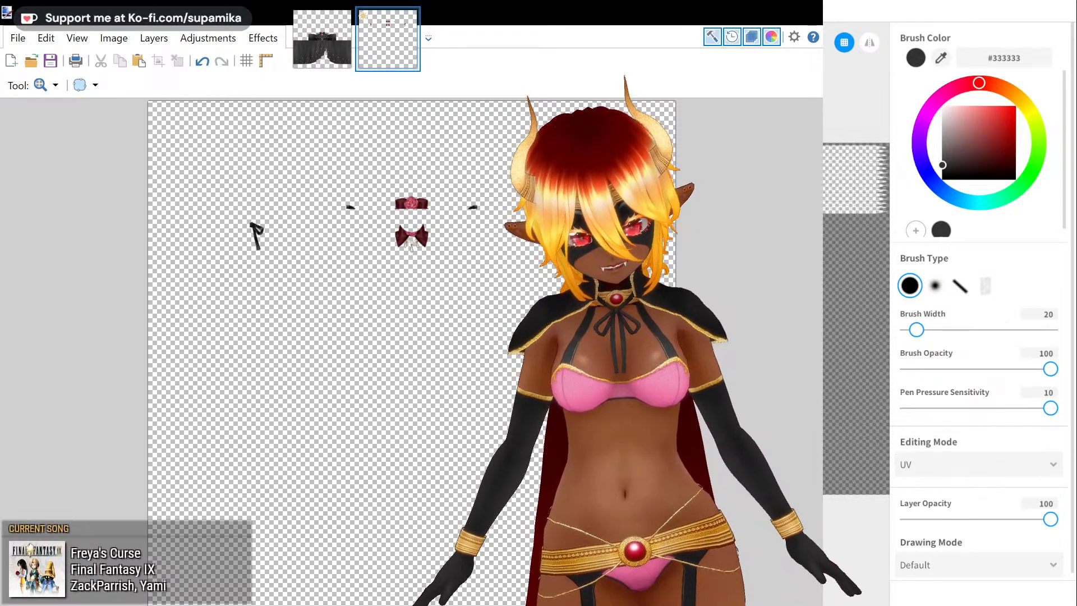
left_click(433, 353)
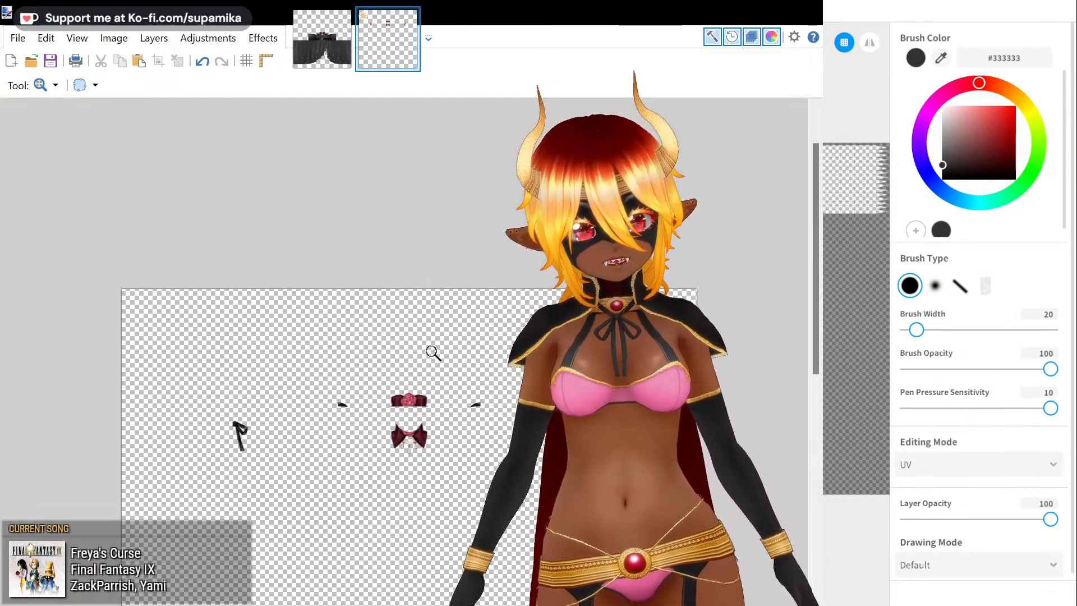
left_click(445, 428)
left_click(445, 428)
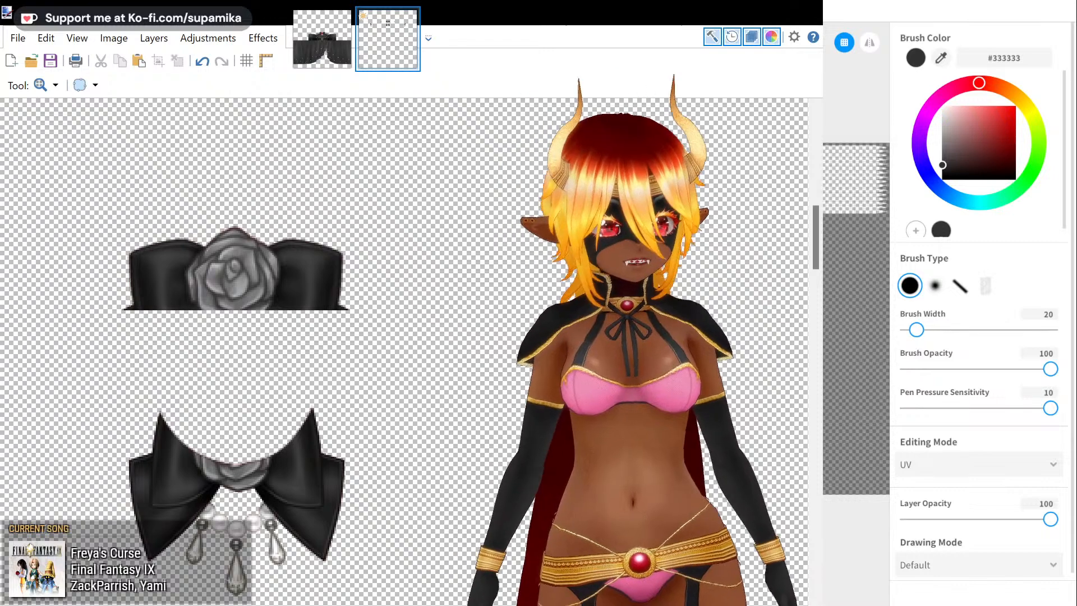
key("ctrl+z")
key("ctrl+y")
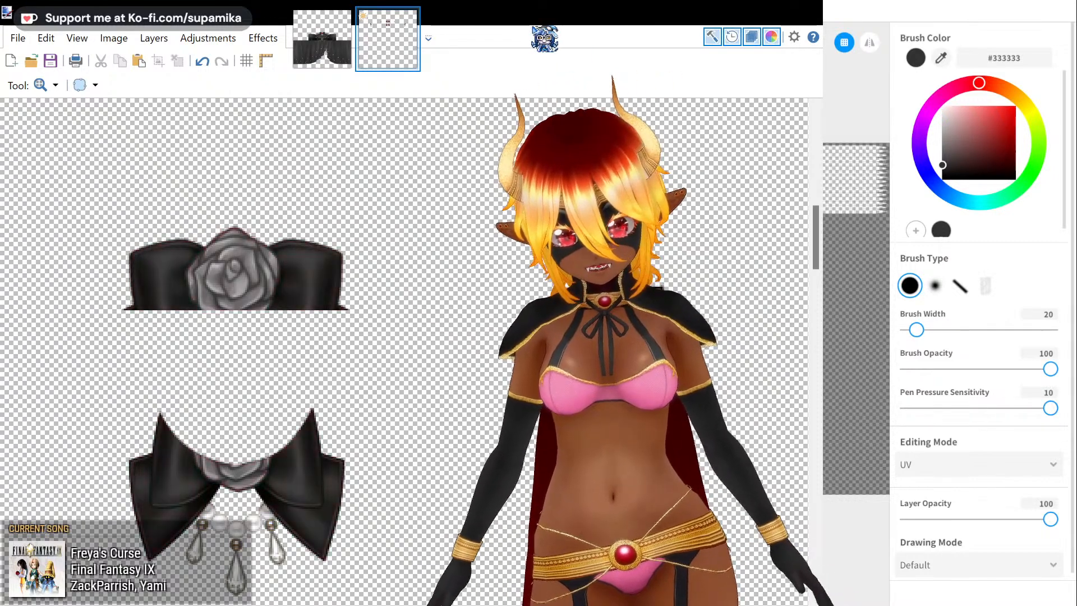
key("ctrl+z")
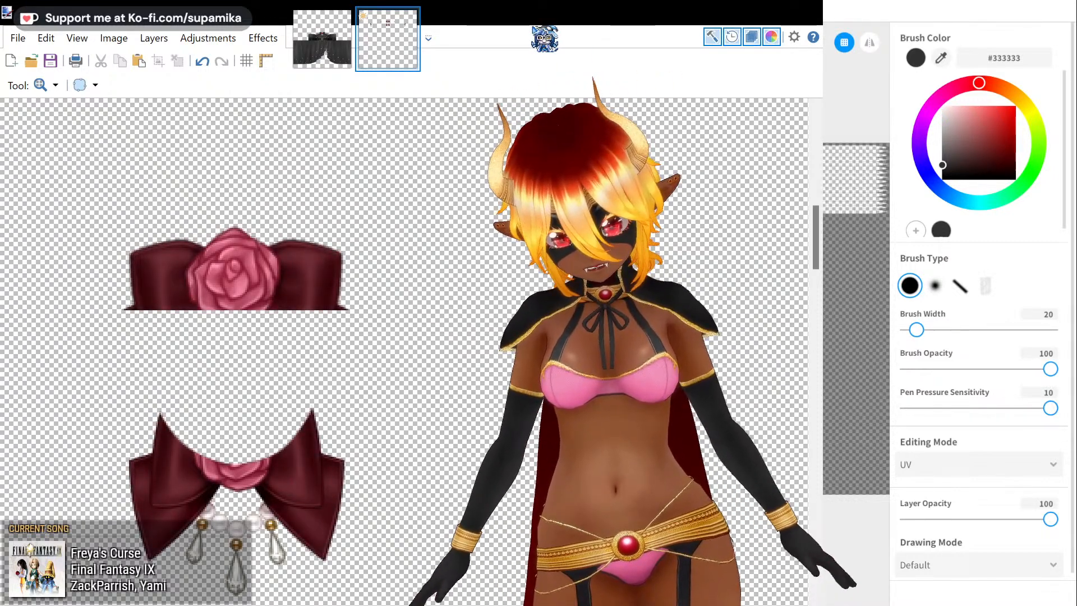
key("ctrl+y")
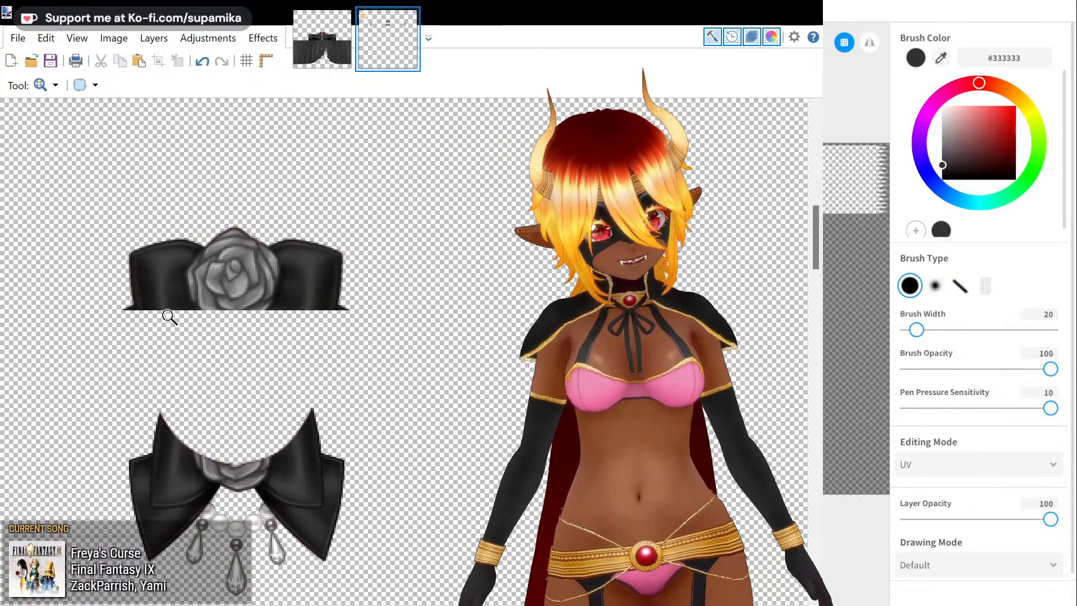
- Erase the gray over both neck bow rose pieces and the central bead with the Eraser at size 40 to restore their colours
left_click(180, 319)
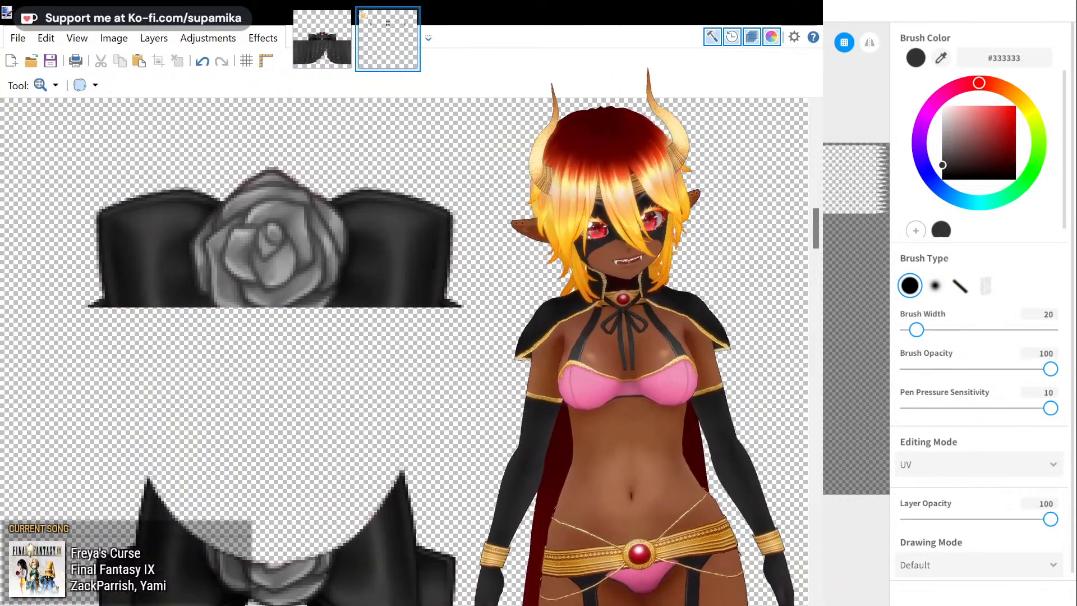
scroll(275, 224, "up", 3)
key("e")
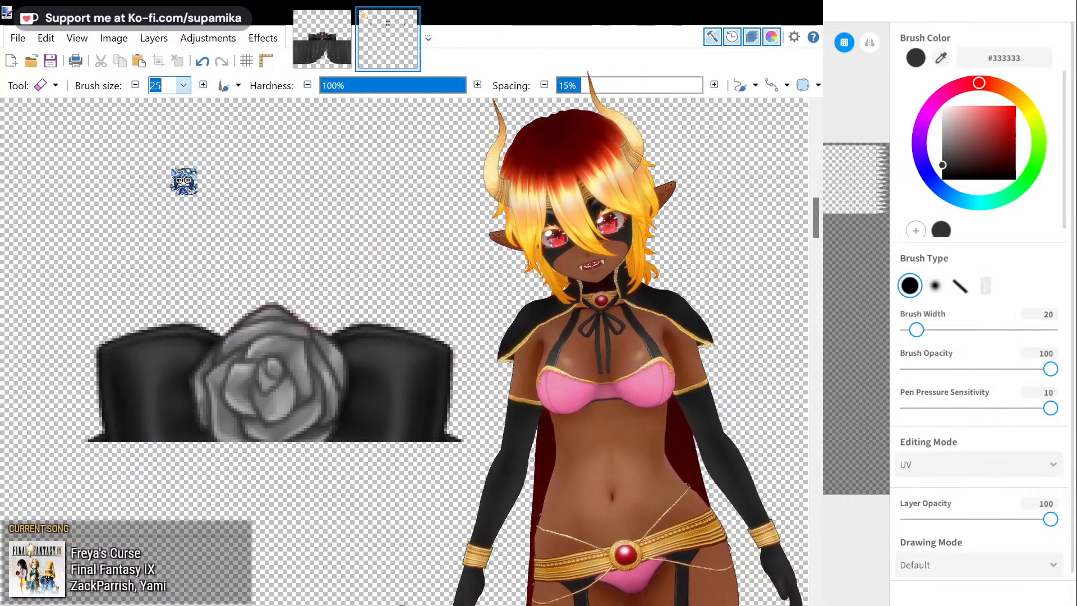
left_click(184, 87)
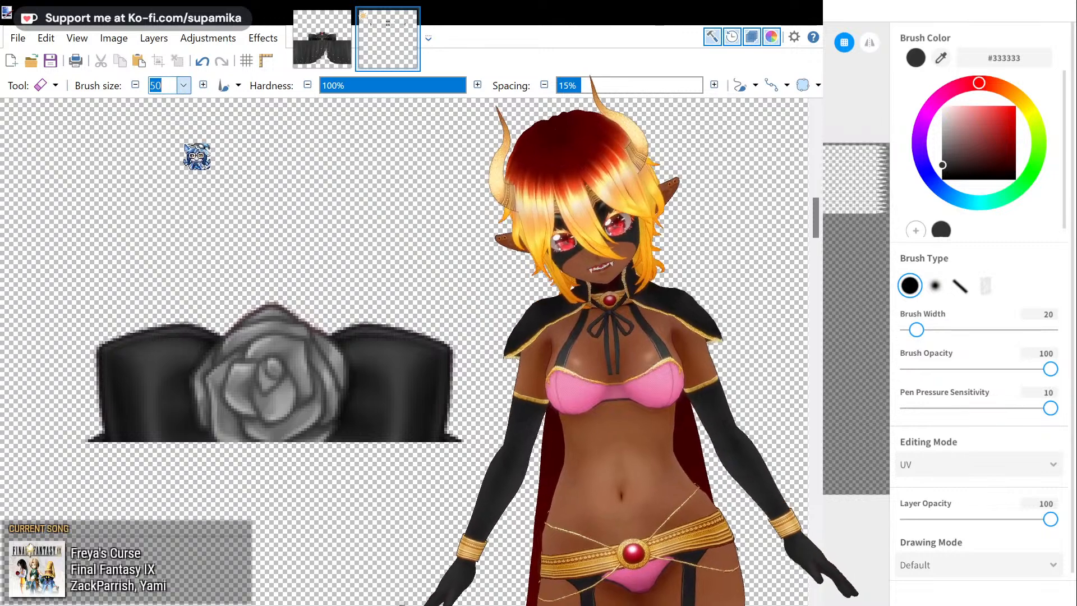
left_click(183, 139)
left_click(184, 87)
left_click(185, 192)
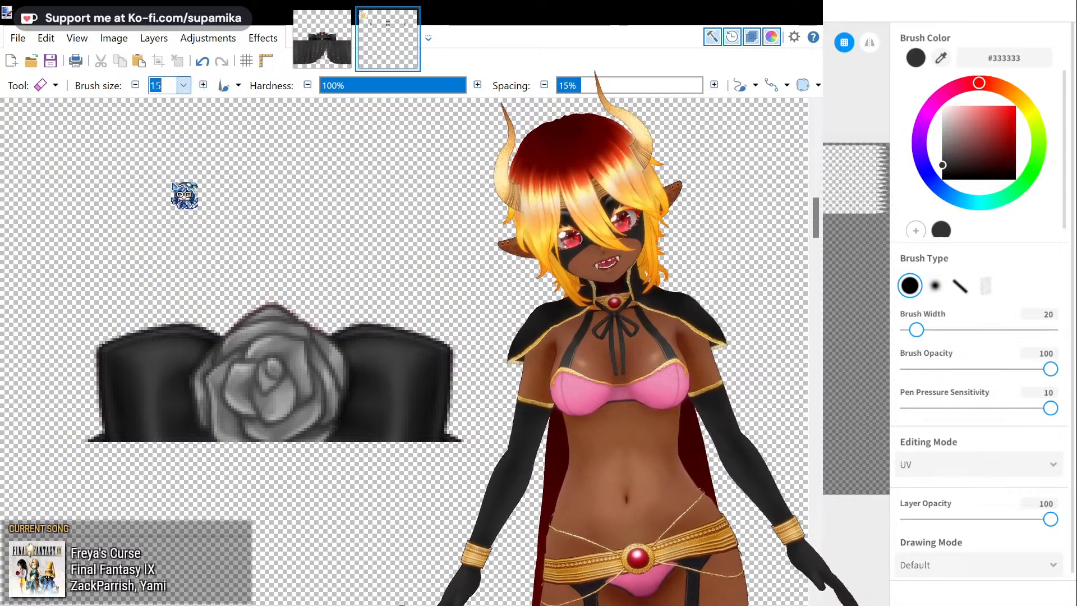
mouse_move(280, 377)
left_mouse_down()
mouse_move(278, 331)
mouse_move(229, 393)
mouse_move(254, 387)
mouse_move(241, 393)
mouse_move(252, 387)
mouse_move(278, 412)
mouse_move(314, 364)
mouse_move(303, 409)
mouse_move(262, 404)
left_mouse_up()
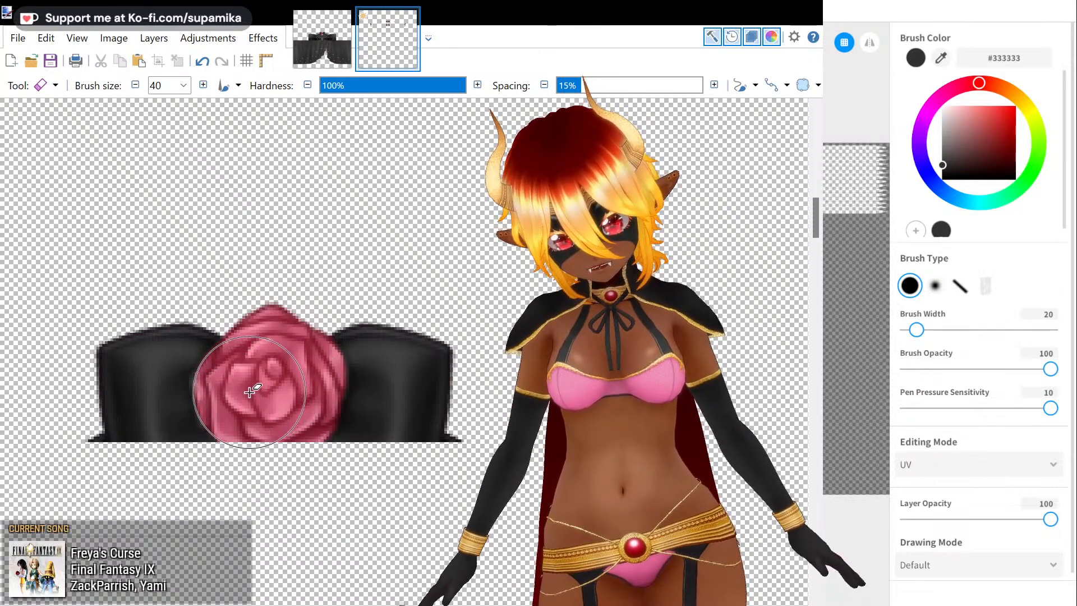
scroll(250, 392, "down", 4)
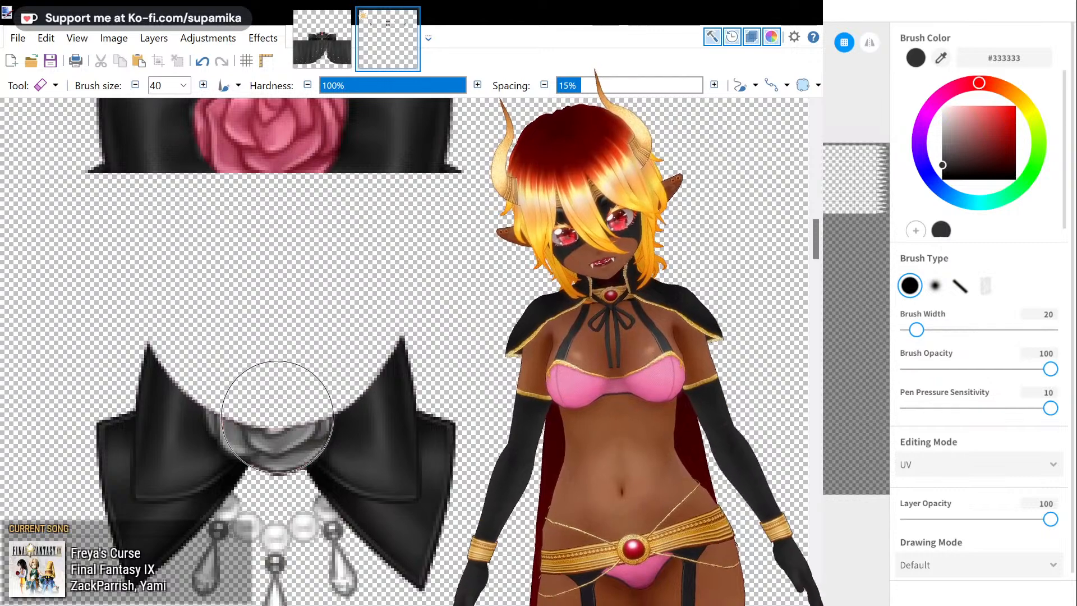
scroll(263, 409, "down", 3)
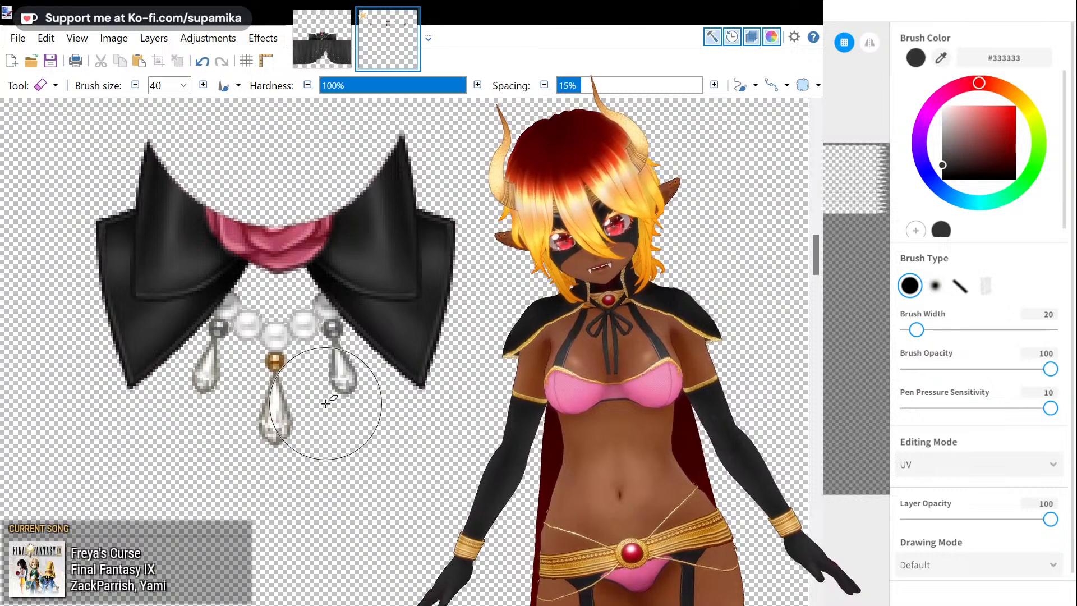
- Erase the gray over the two side beads above the teardrop pendants with the Eraser at size 12 to reveal their gold
left_click(186, 86)
type("12")
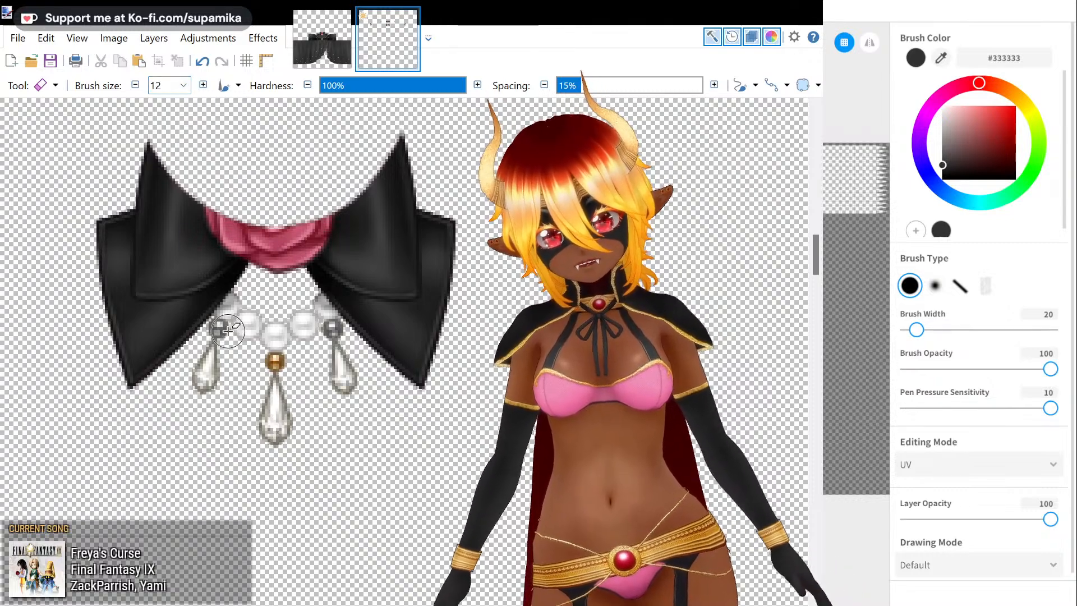
mouse_move(221, 325)
left_mouse_down()
mouse_move(242, 314)
mouse_move(219, 336)
left_mouse_up()
key("ctrl+z")
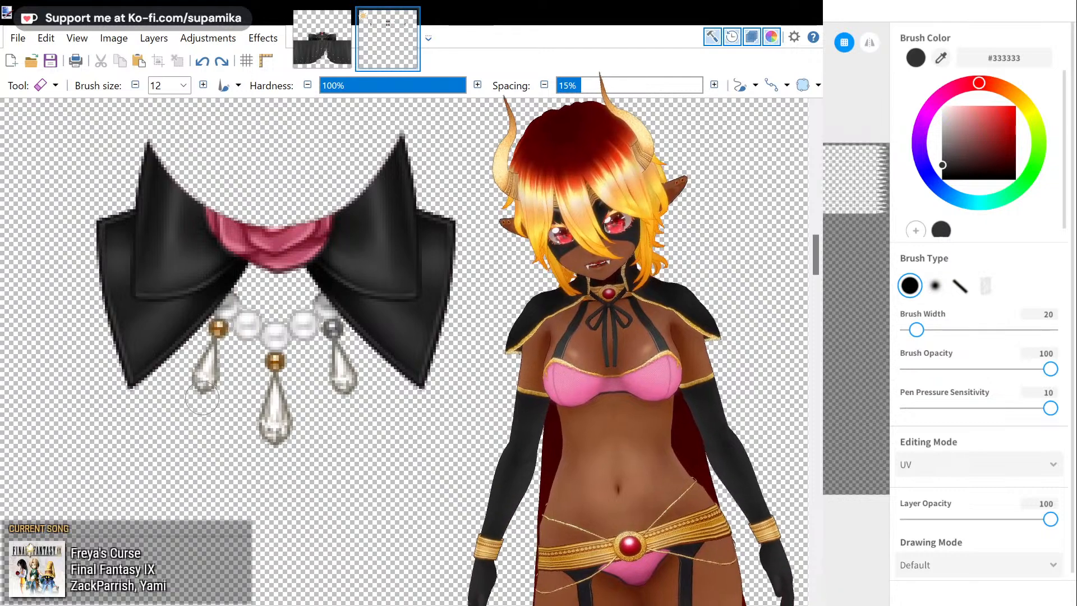
left_click_drag(320, 332, 335, 336)
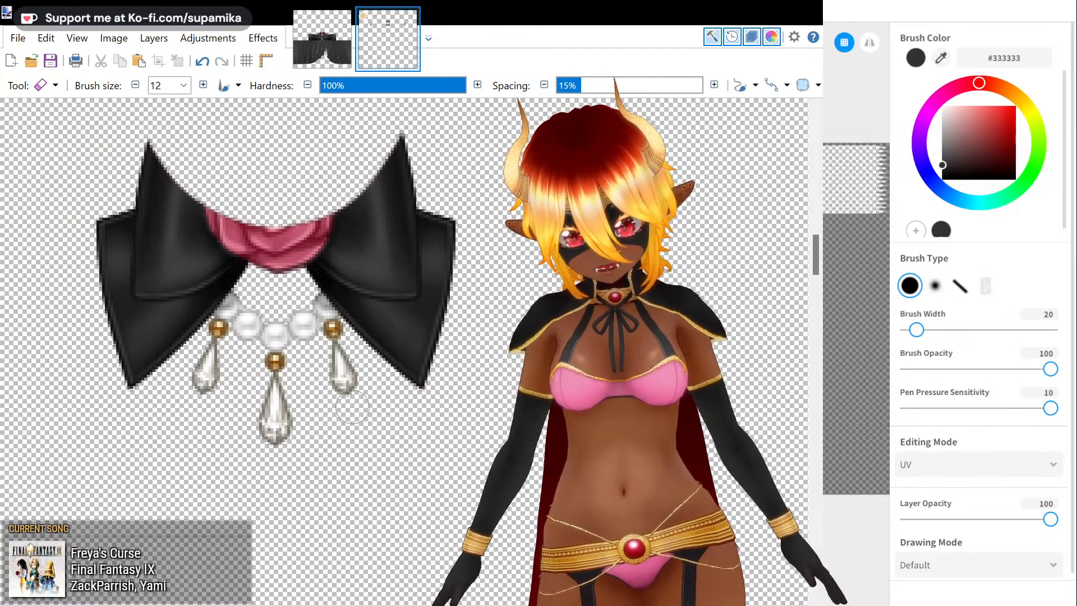
- Open the exported texture image with the two red rose bows at its side edges
key("z")
right_click(331, 371)
right_click(331, 371)
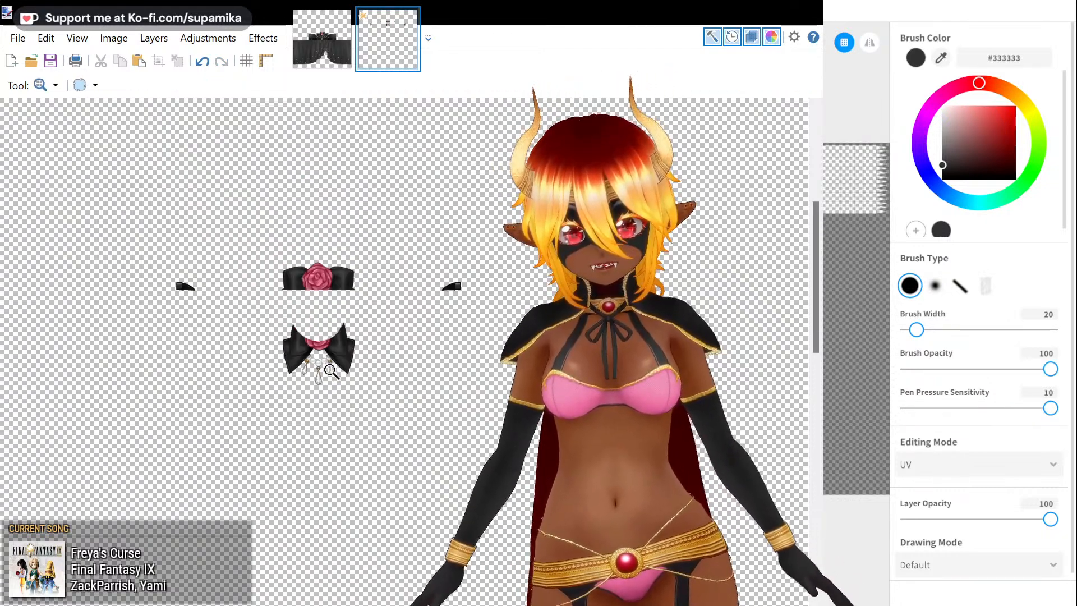
right_click(331, 371)
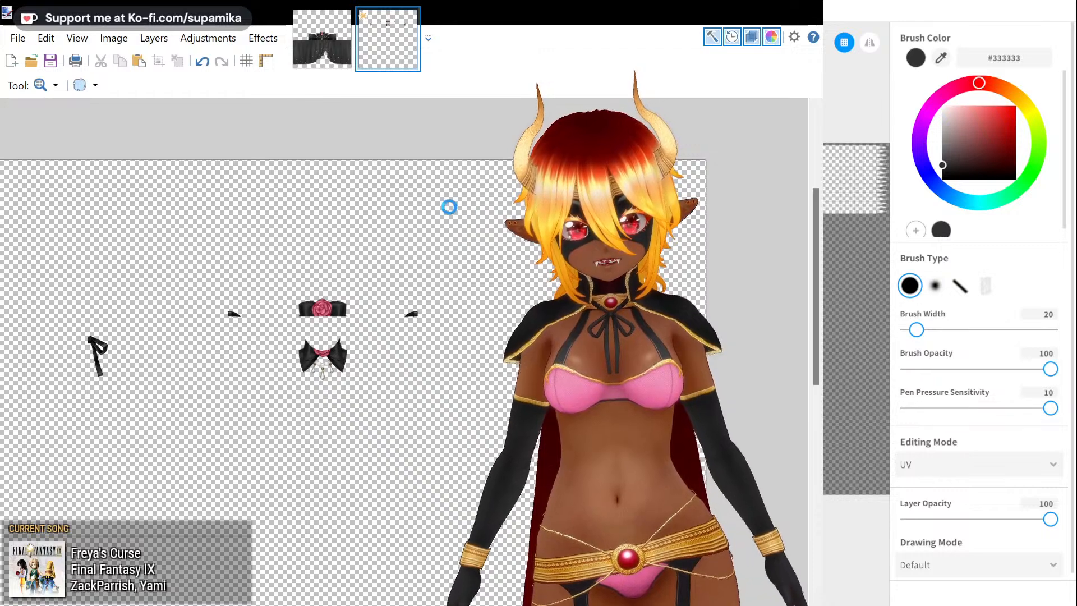
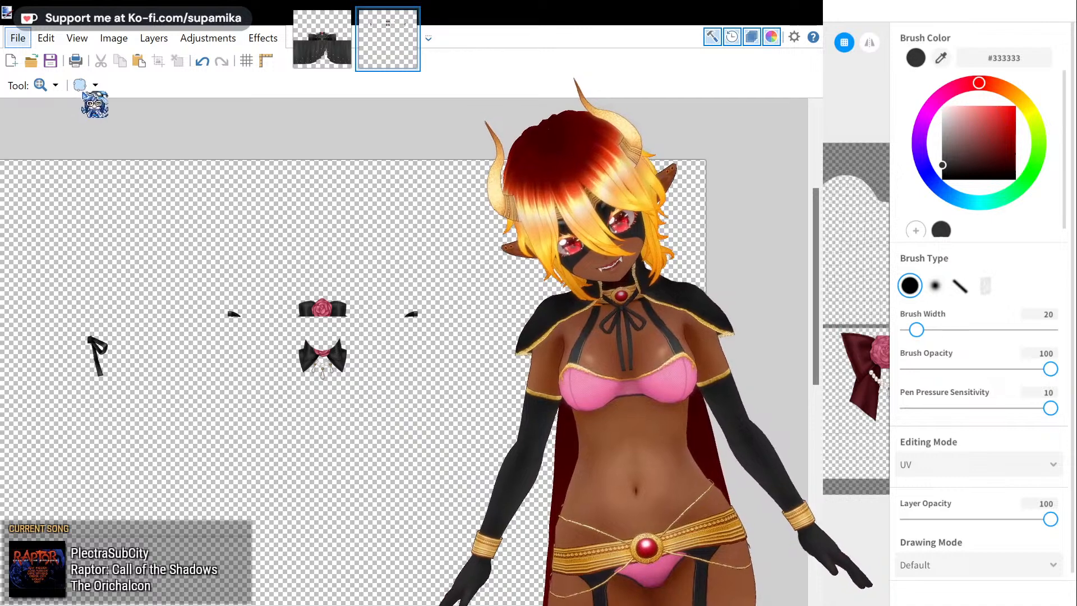
left_click(278, 120)
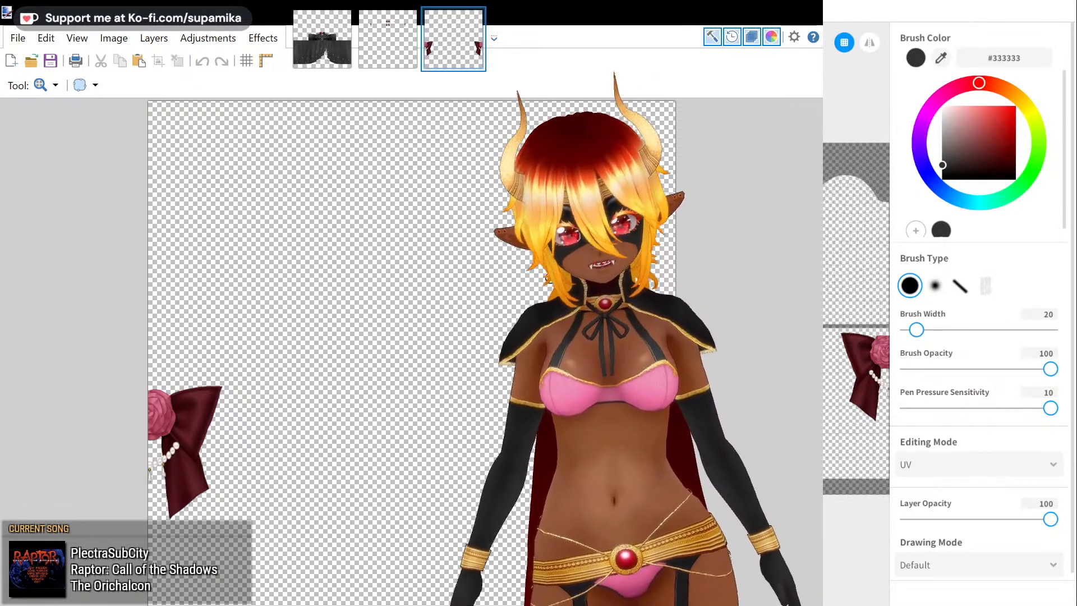
left_click(206, 82)
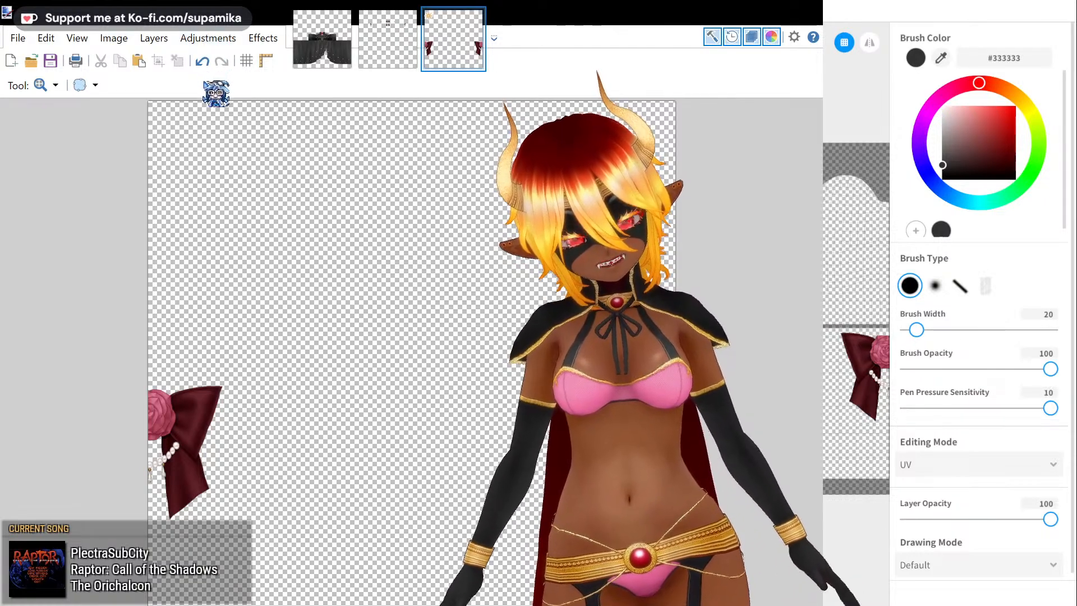
left_click(152, 444)
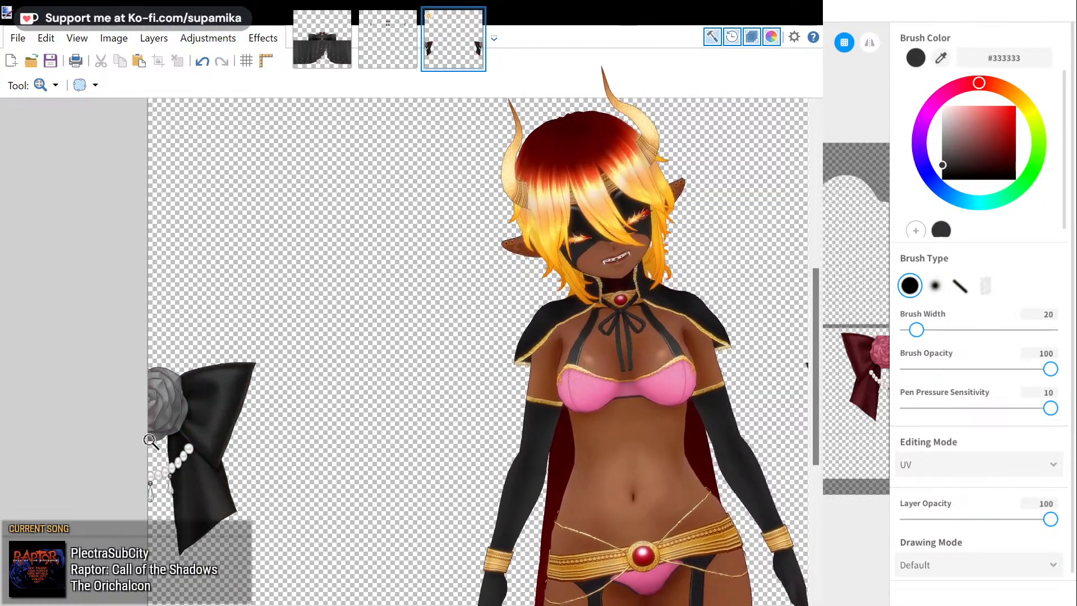
left_click(152, 442)
left_click(155, 437)
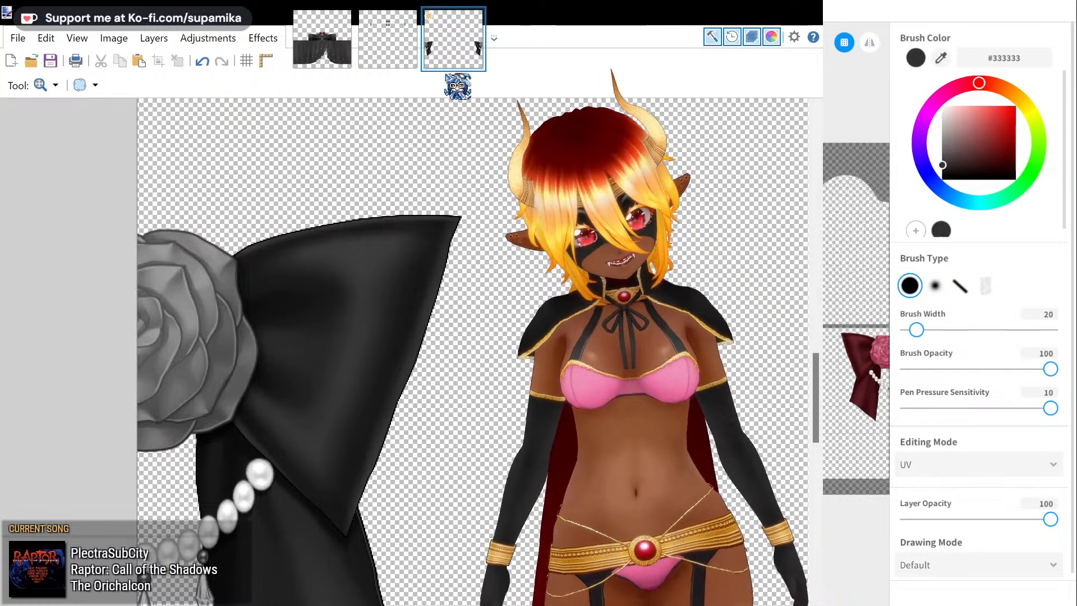
key("ctrl+z")
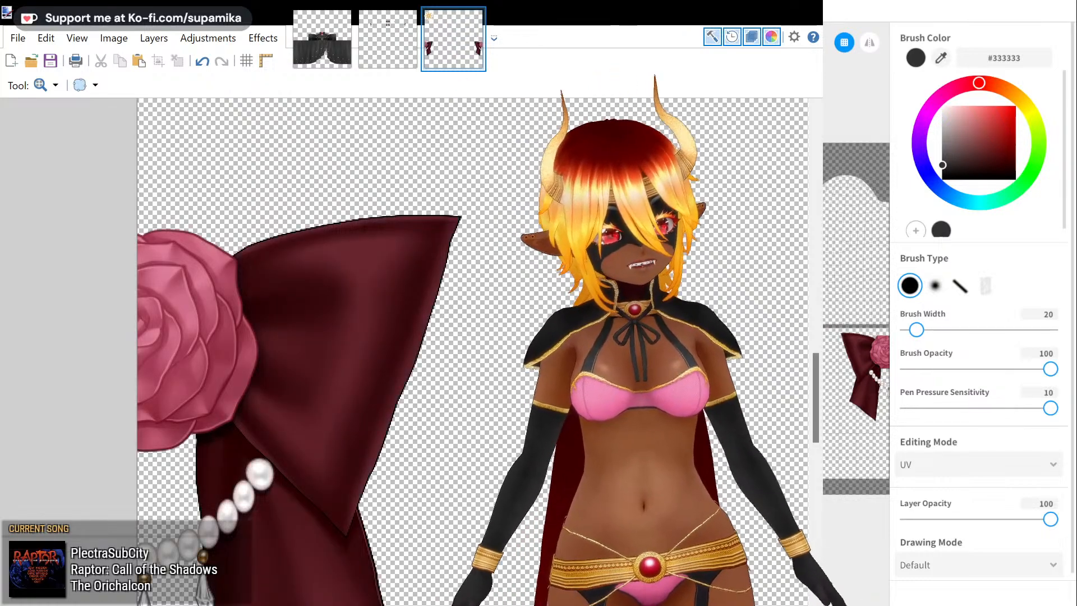
- Recolor the rose bow texture to black and erase the gray over most of the left-edge rose with the Eraser at size 80
key("e")
double_click(160, 85)
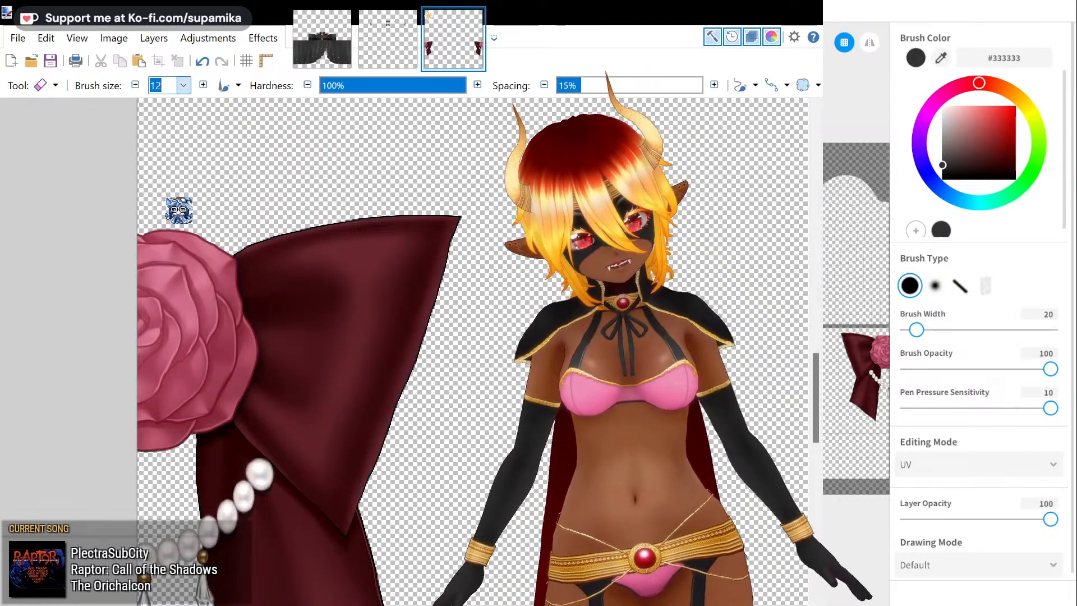
type("50")
left_click(185, 88)
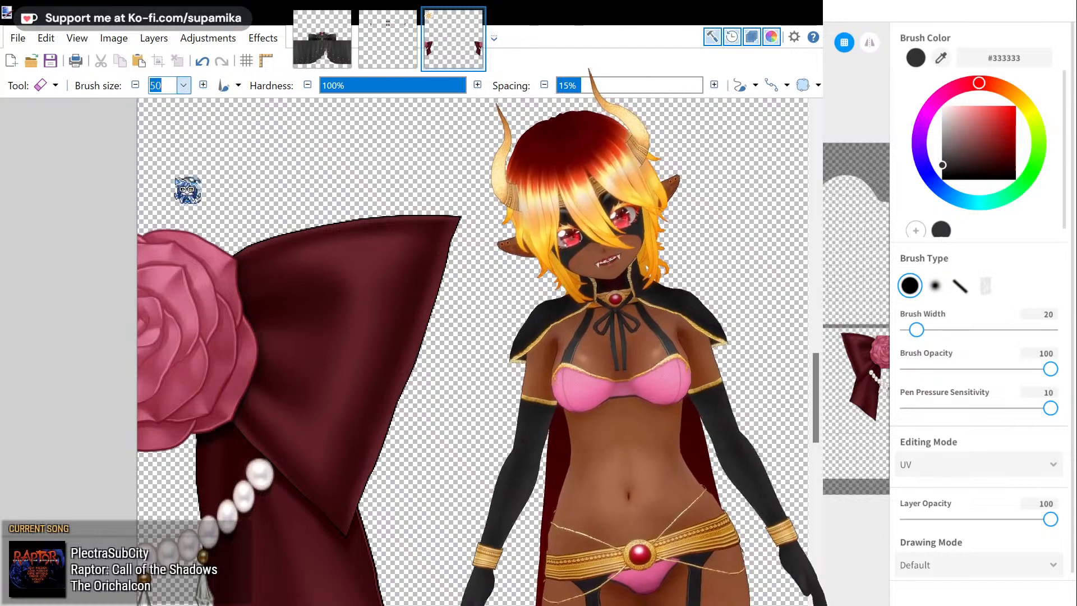
left_click(175, 193)
left_click(280, 139)
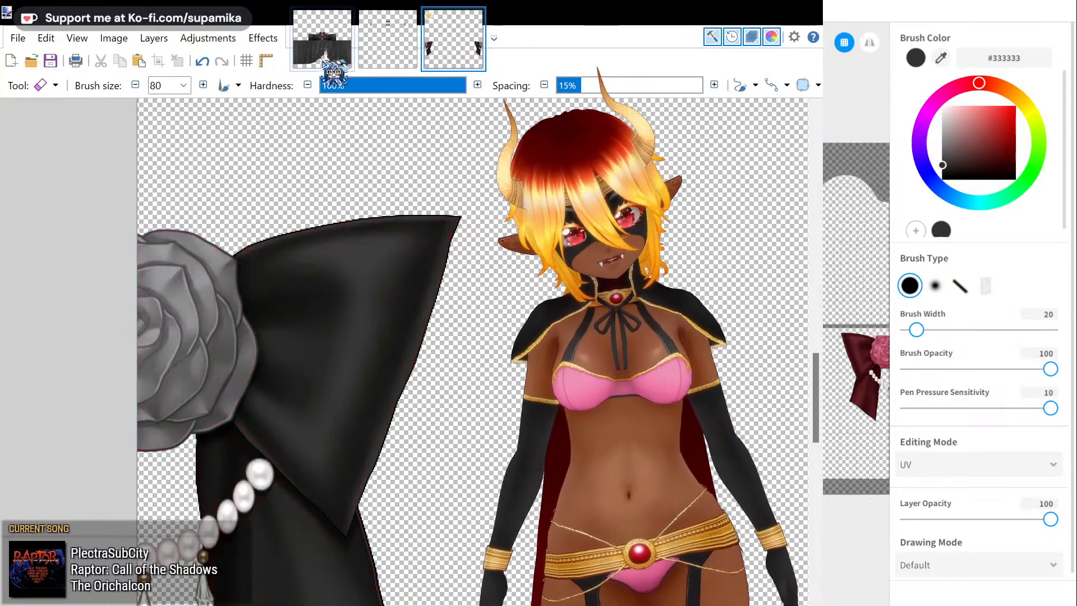
mouse_move(102, 224)
left_mouse_down()
mouse_move(133, 235)
mouse_move(120, 410)
mouse_move(149, 425)
mouse_move(188, 302)
mouse_move(182, 255)
mouse_move(187, 272)
mouse_move(196, 241)
mouse_move(192, 294)
mouse_move(196, 314)
mouse_move(207, 314)
mouse_move(190, 291)
mouse_move(193, 264)
mouse_move(191, 375)
mouse_move(222, 340)
mouse_move(227, 347)
mouse_move(210, 359)
mouse_move(216, 330)
mouse_move(213, 370)
mouse_move(225, 347)
mouse_move(191, 316)
left_mouse_up()
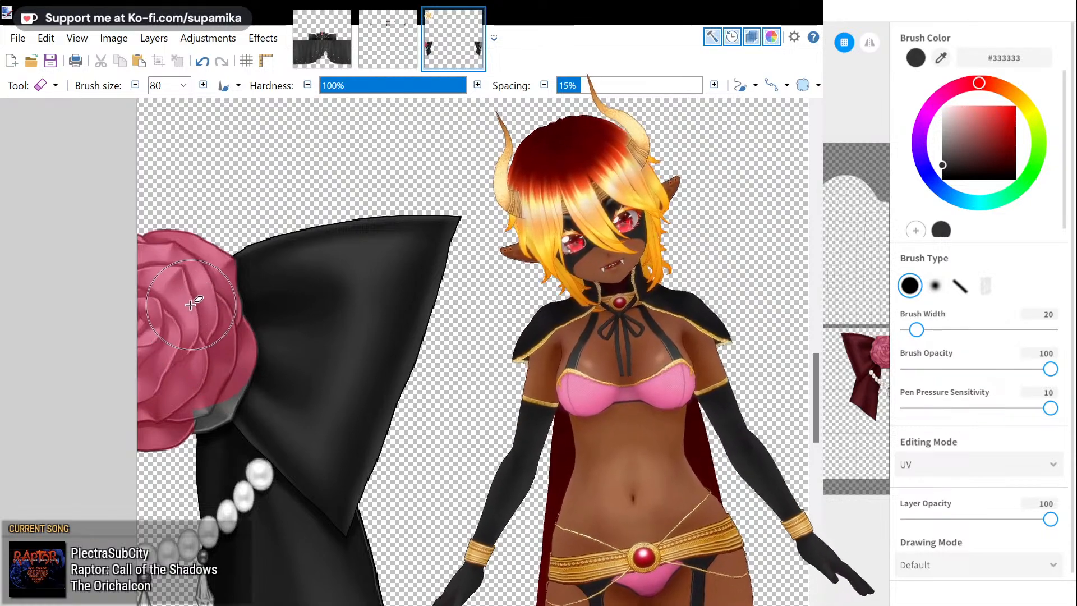
- Erase the remaining gray along the lower rim of the left-edge rose with the Eraser at sizes 40 and 11
left_click(183, 86)
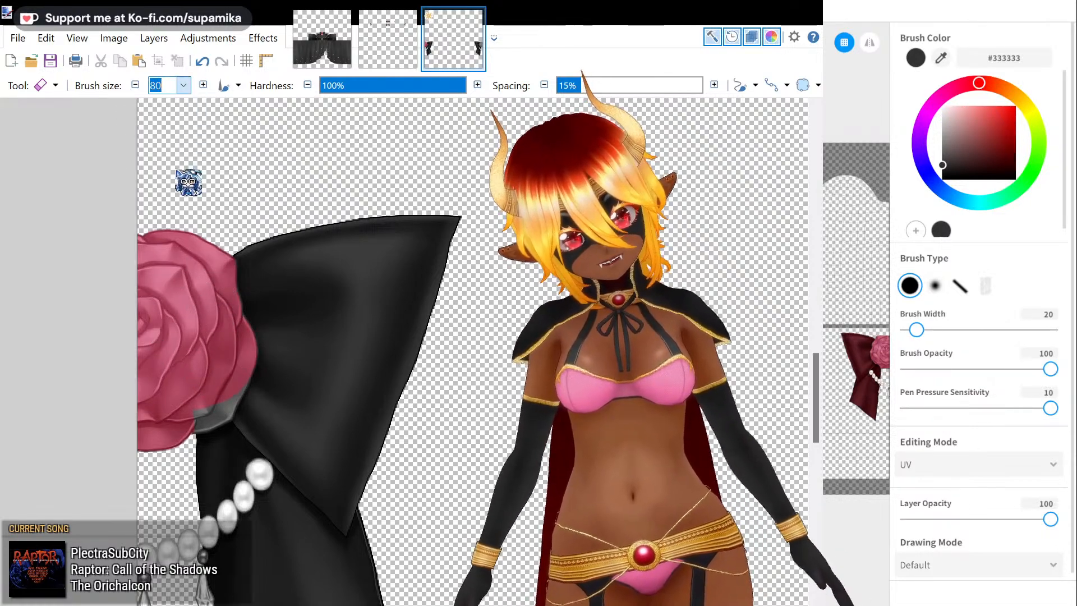
left_click(177, 166)
mouse_move(180, 391)
left_mouse_down()
mouse_move(211, 403)
mouse_move(227, 373)
mouse_move(206, 412)
left_mouse_up()
left_click(183, 86)
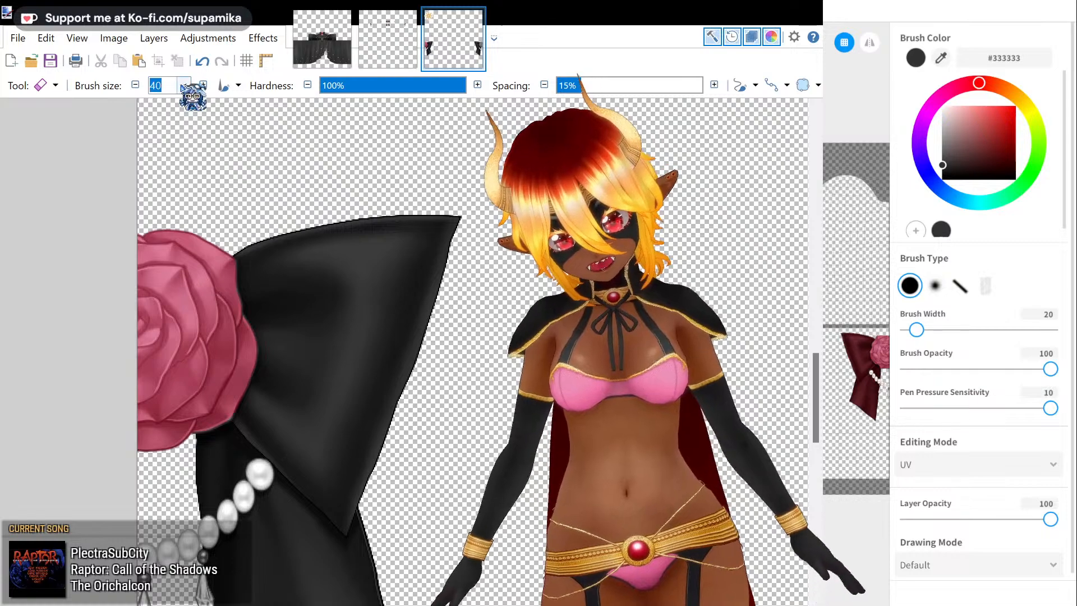
left_click(181, 131)
left_click_drag(227, 410, 176, 444)
- Erase the gray over the inner petals of the right-edge rose with the Eraser at size 35
scroll(242, 552, "right", 3)
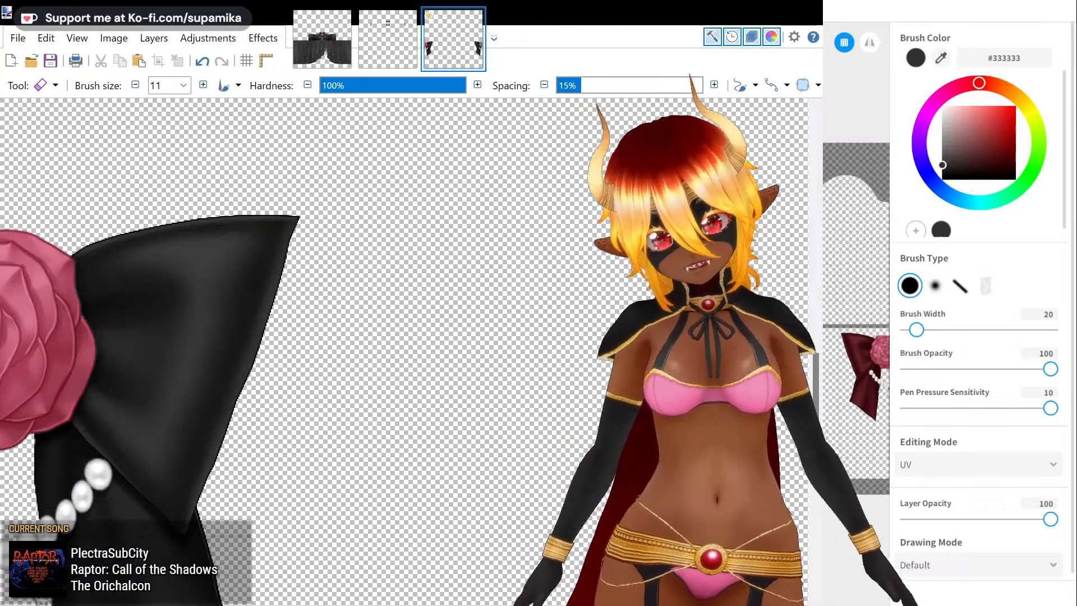
scroll(241, 553, "up", 5)
scroll(241, 552, "left", 3)
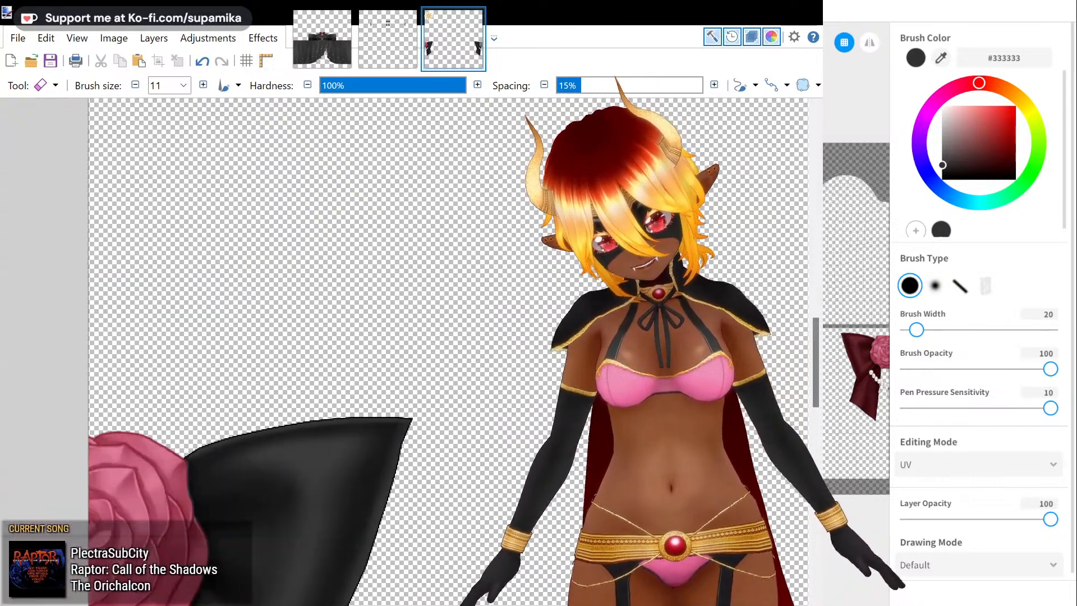
scroll(241, 552, "right", 10)
scroll(737, 484, "down", 5)
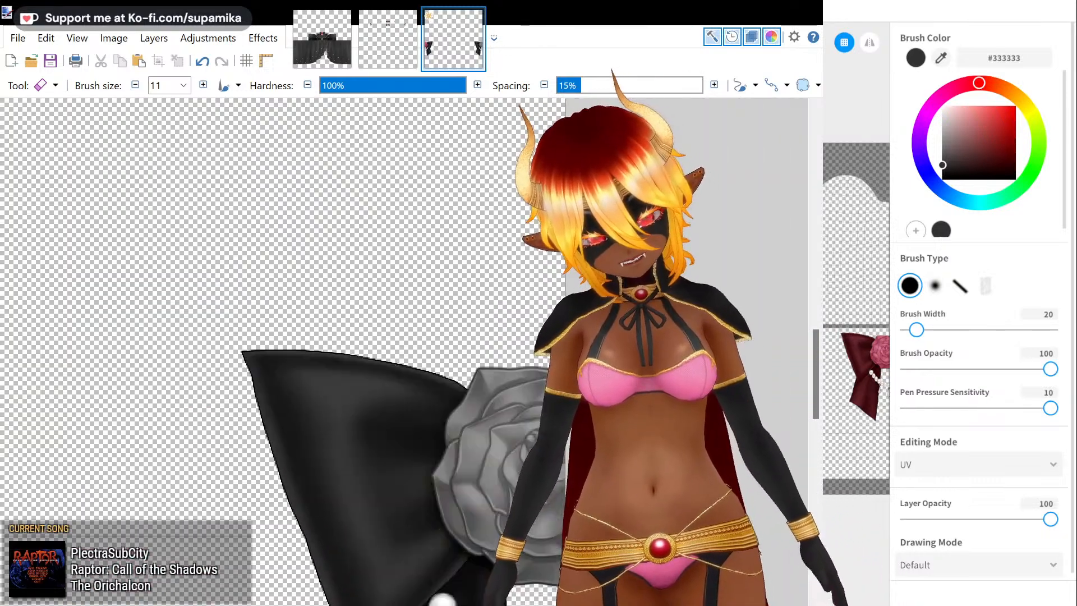
left_click(182, 85)
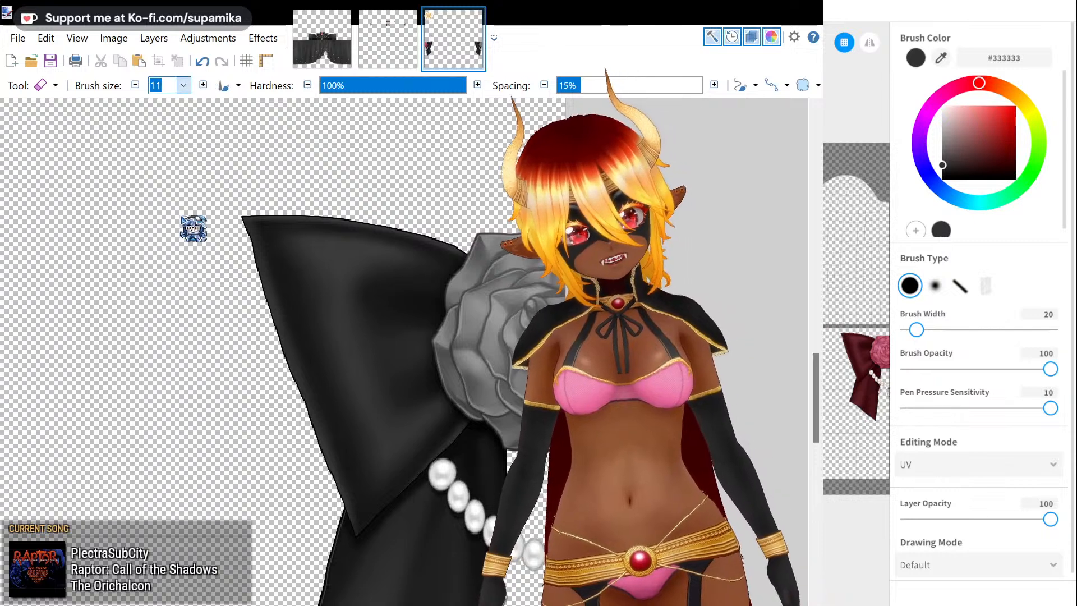
left_click(181, 218)
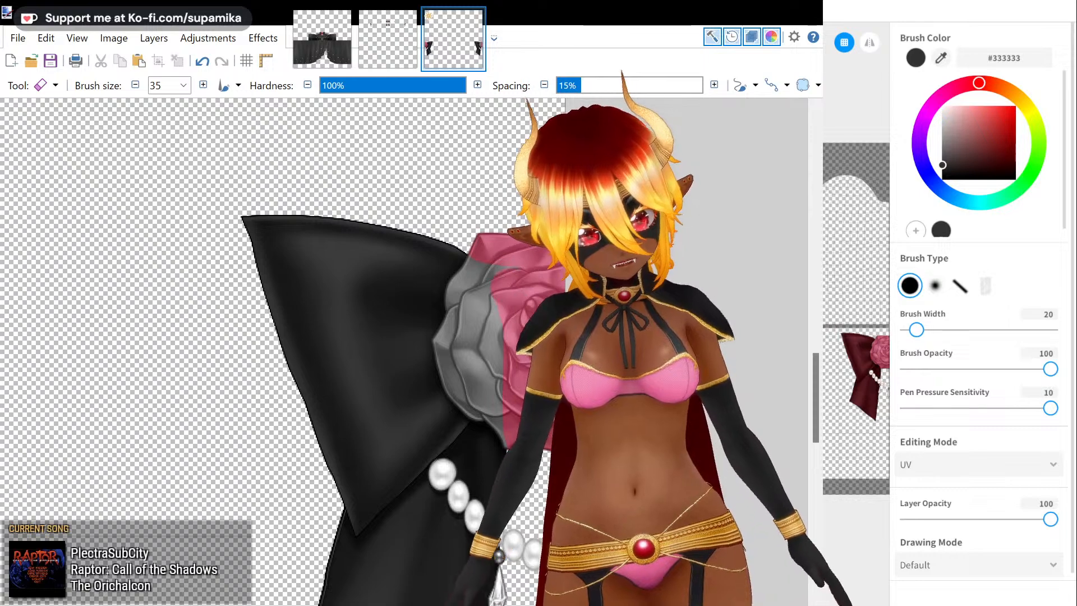
- Select the gray middle petals of the right-edge rose with the Magic Wand at 46% tolerance and delete them
key("s")
left_click(492, 341)
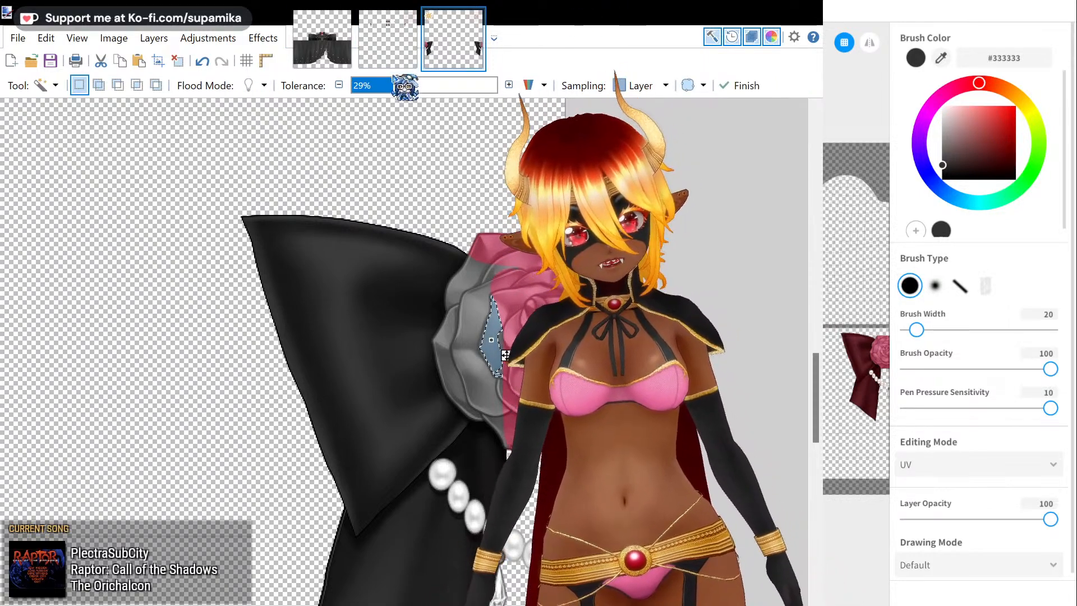
left_click_drag(393, 84, 418, 84)
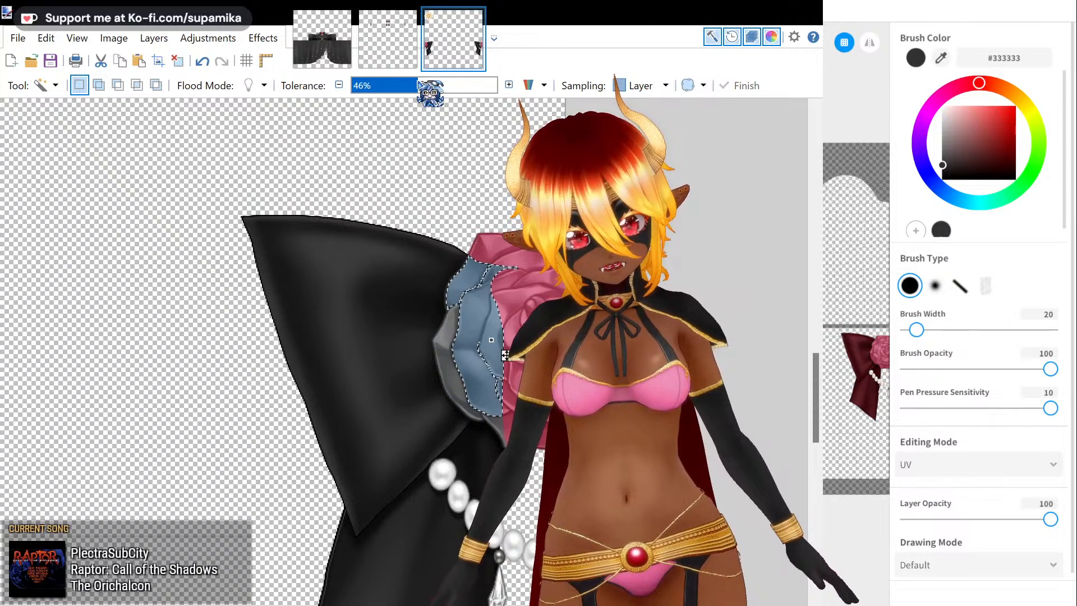
key("Delete")
- Clear the gray left on the outer petals of the right-edge rose with the Eraser at size 35, without any active selection
left_click(449, 363)
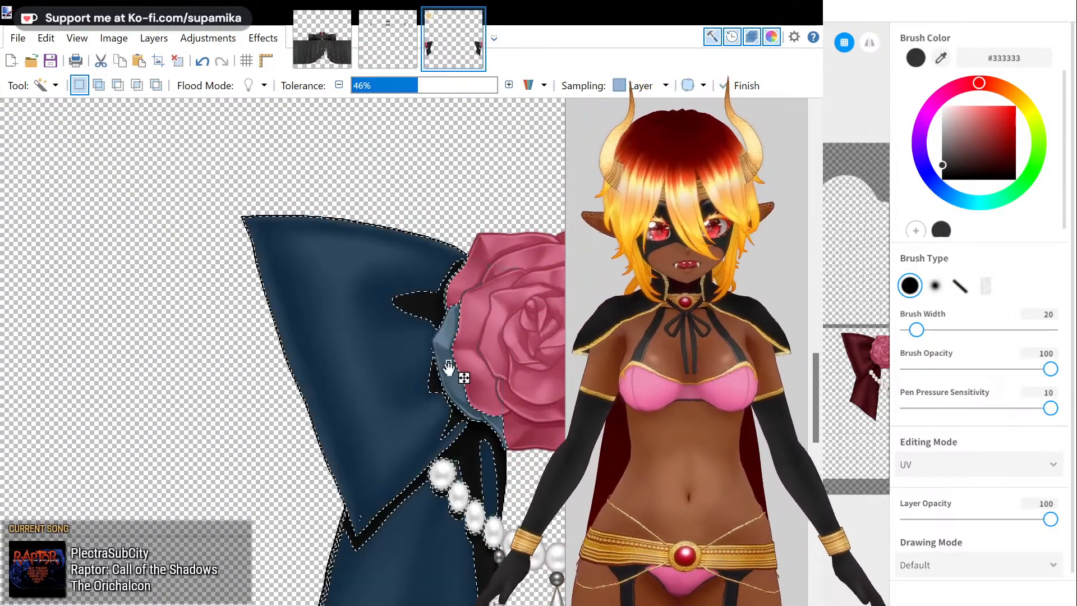
key("ctrl+d")
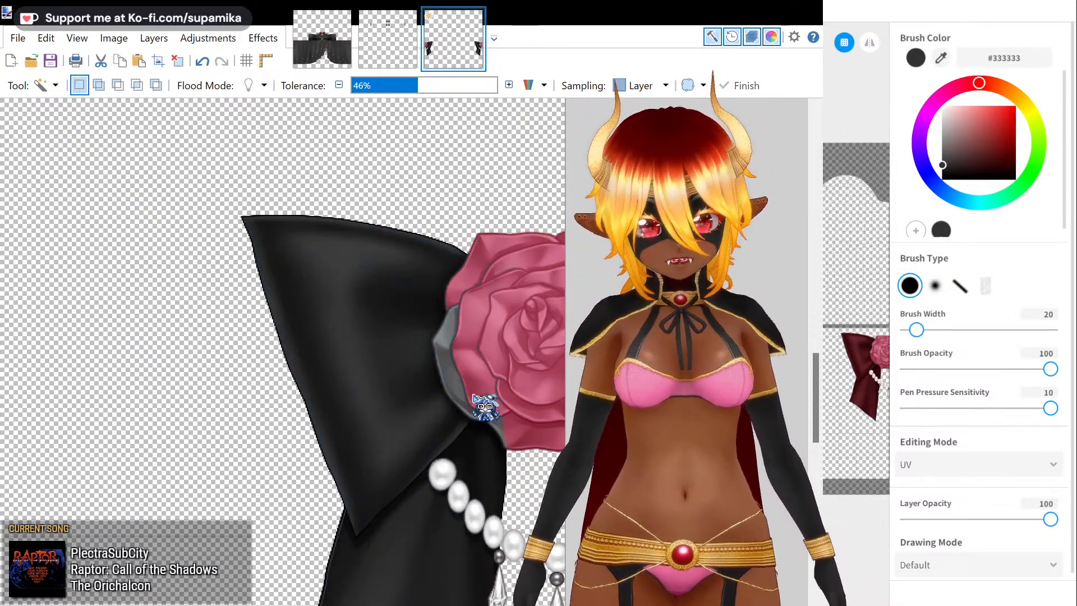
key("e")
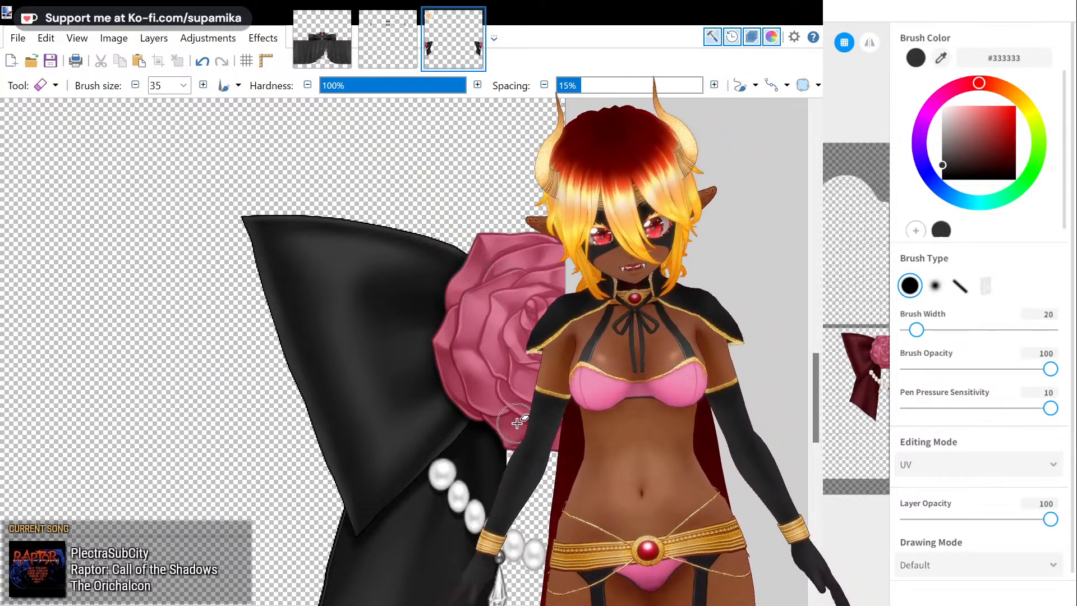
- Erase the gray over the small beads above the teardrop pendants on both bows with the Eraser at size 11 to restore their gold
scroll(516, 422, "down", 3)
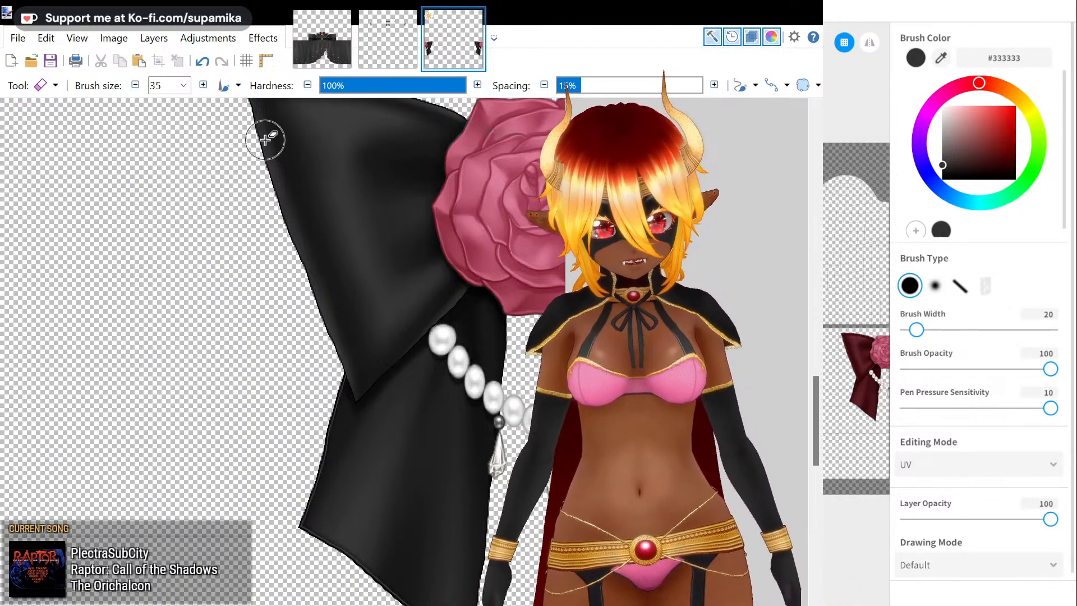
left_click(184, 85)
type("11")
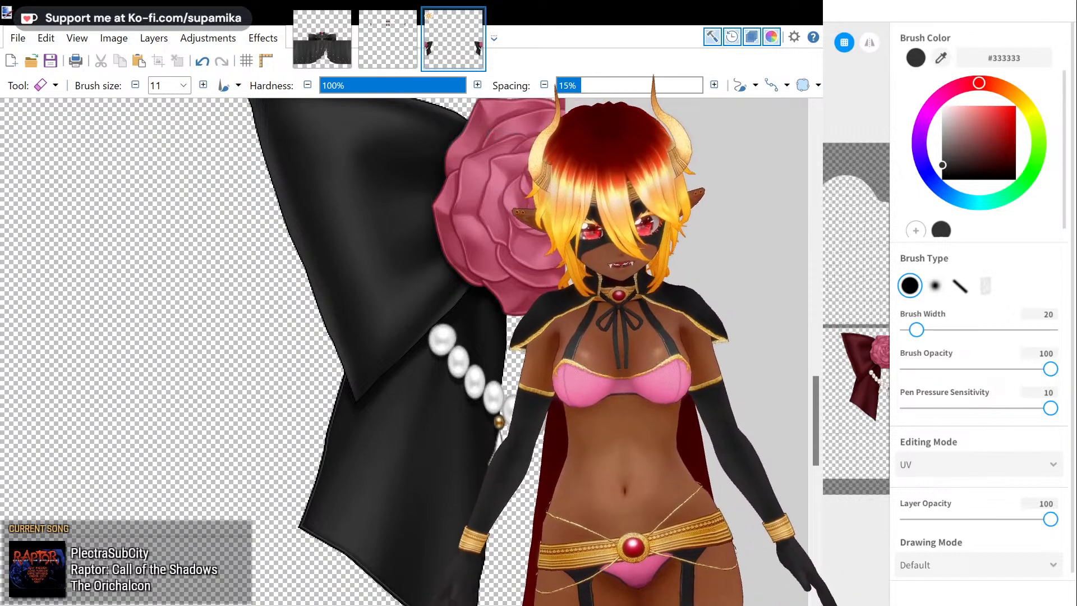
mouse_move(583, 605)
left_mouse_down()
mouse_move(287, 586)
mouse_move(136, 542)
left_mouse_up()
left_click(146, 445)
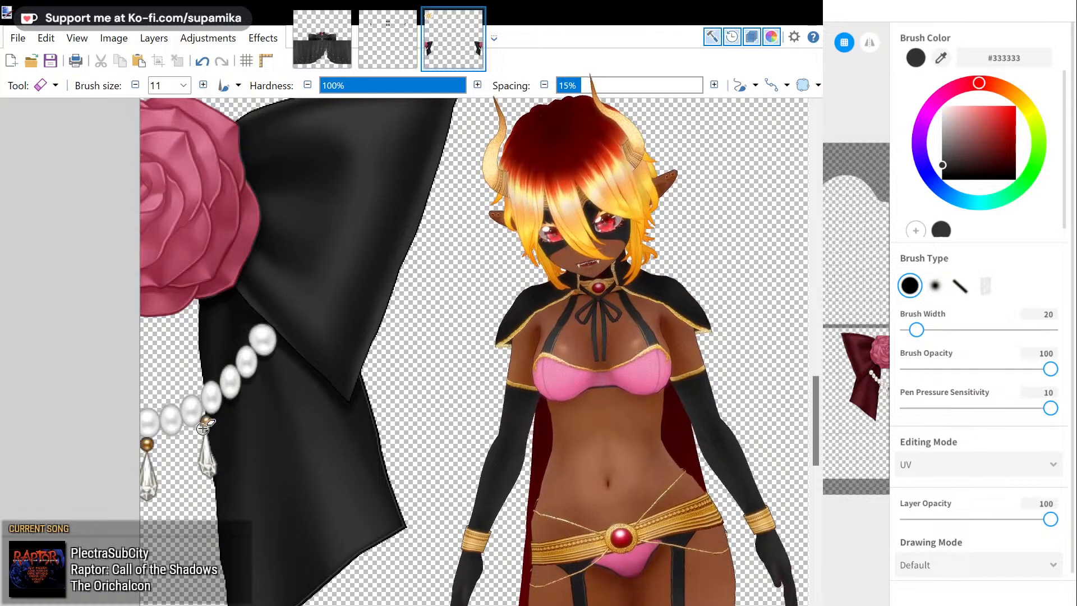
key("z")
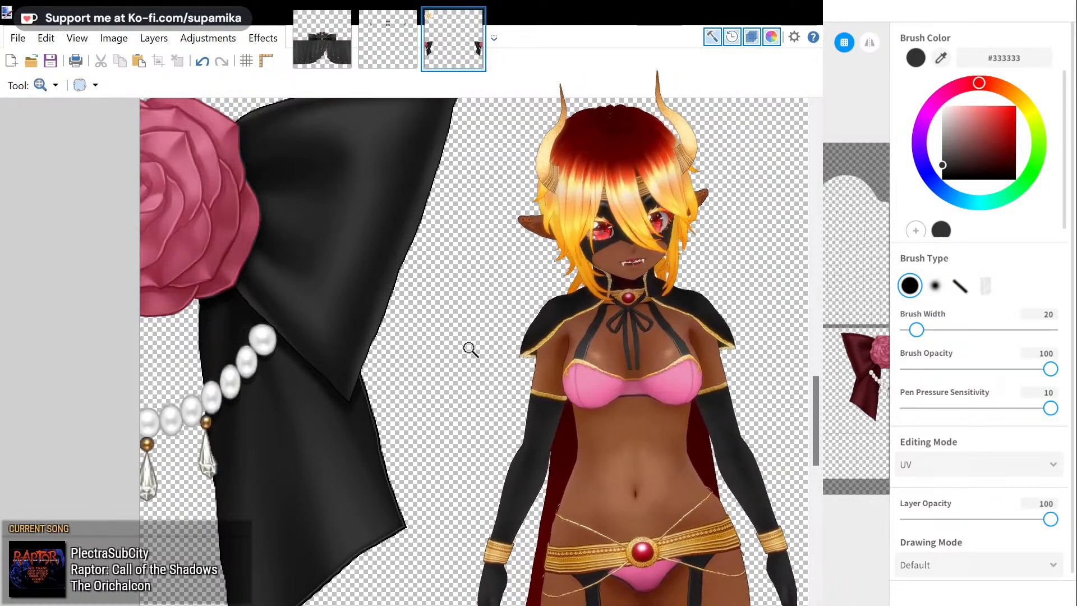
right_click(471, 348)
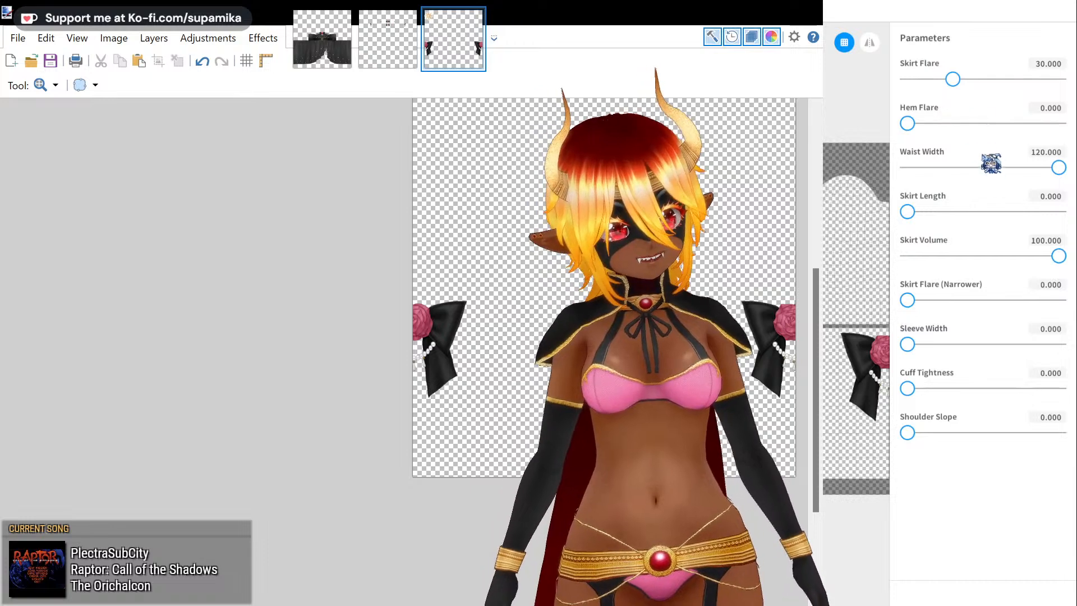
- Switch to VRoid Studio and lower the outfit's Skirt Volume
left_click_drag(1058, 256, 974, 256)
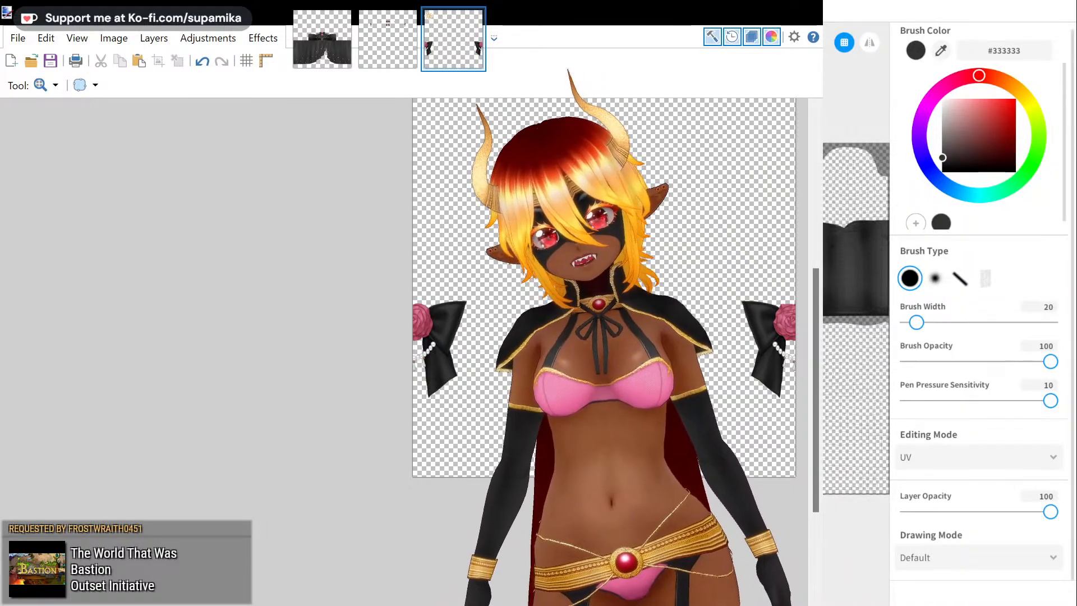
- Look through the bodysuit's shape parameters, from the neck and body bulk settings down to the feet
scroll(1019, 452, "down", 10)
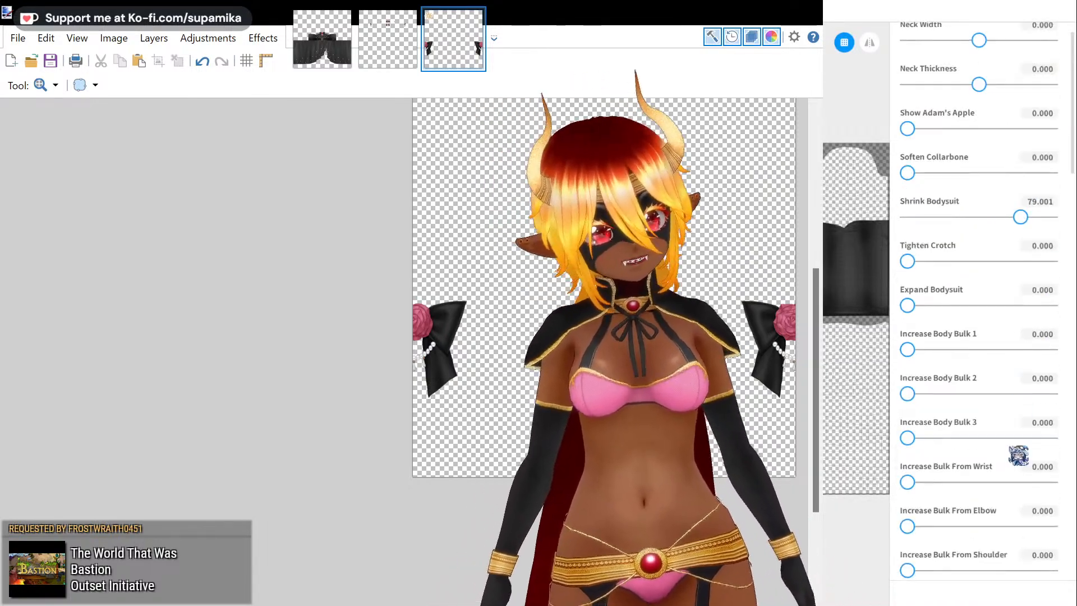
scroll(1017, 356, "down", 3)
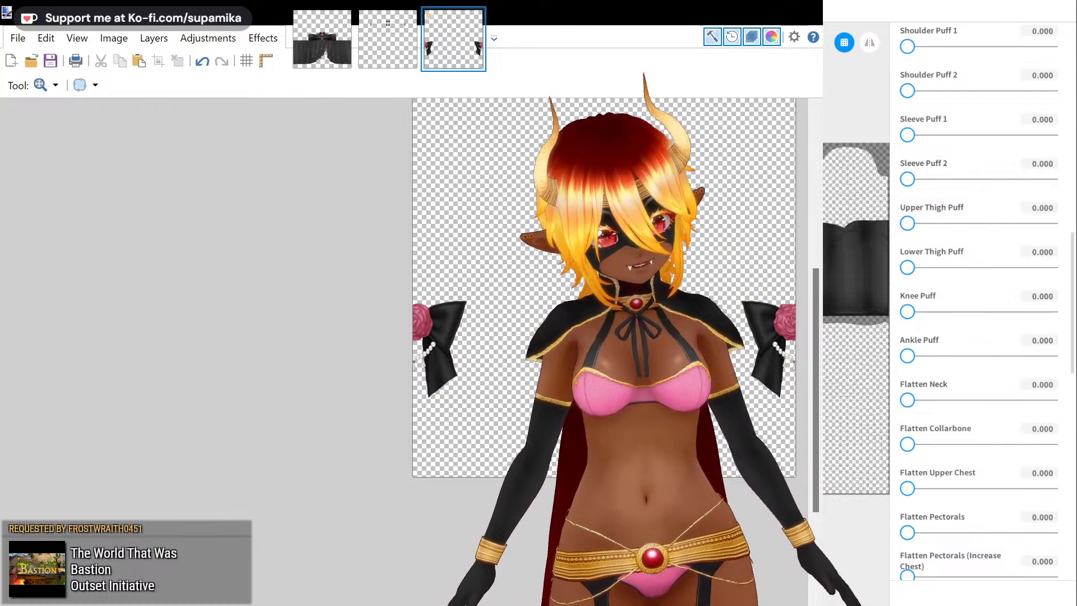
scroll(1013, 230, "down", 3)
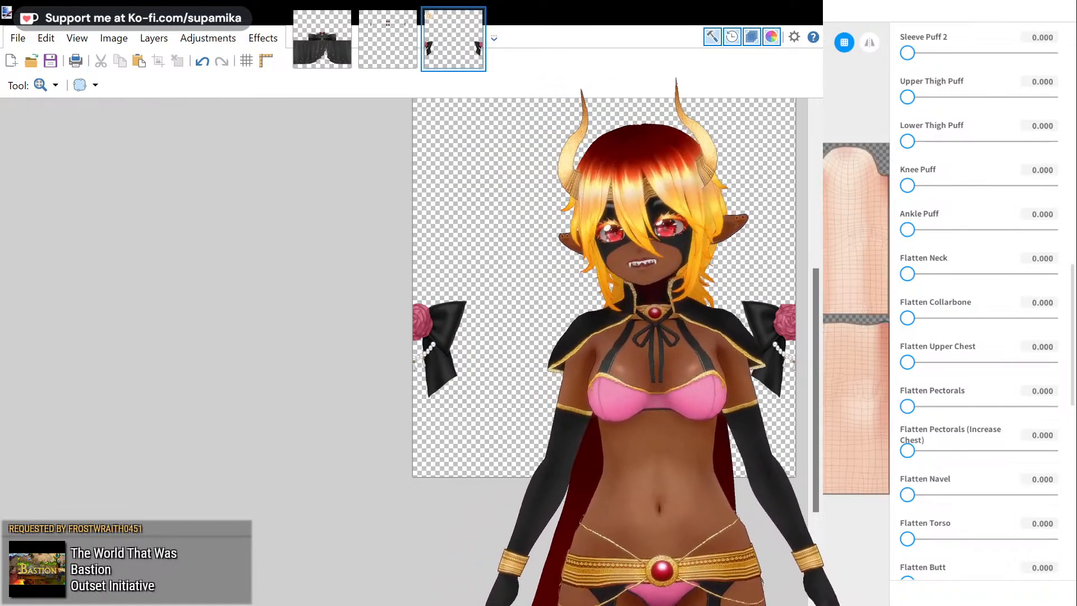
scroll(968, 324, "down", 3)
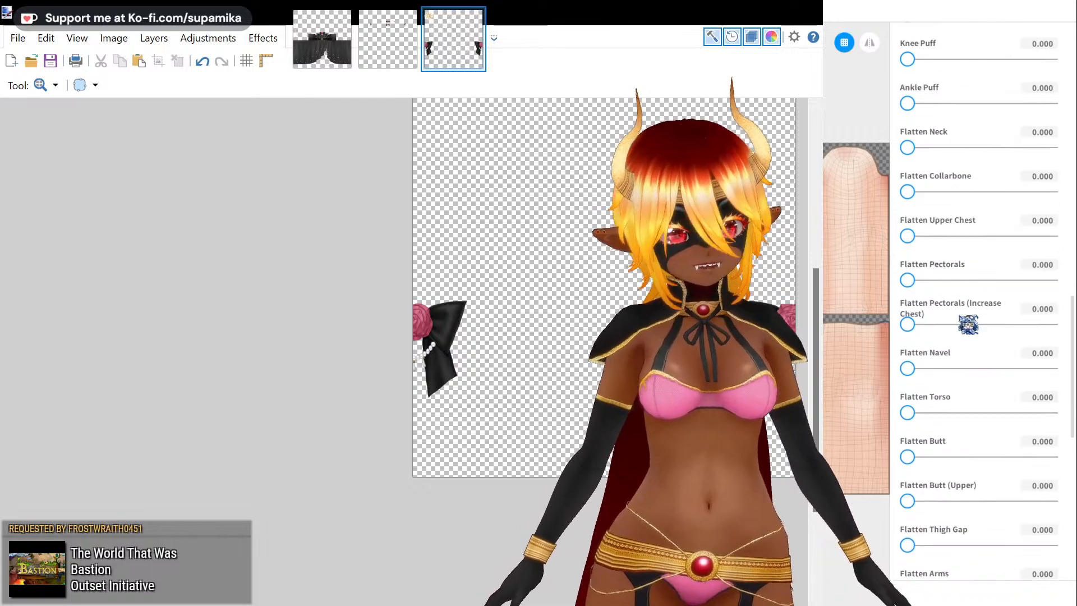
scroll(964, 328, "down", 10)
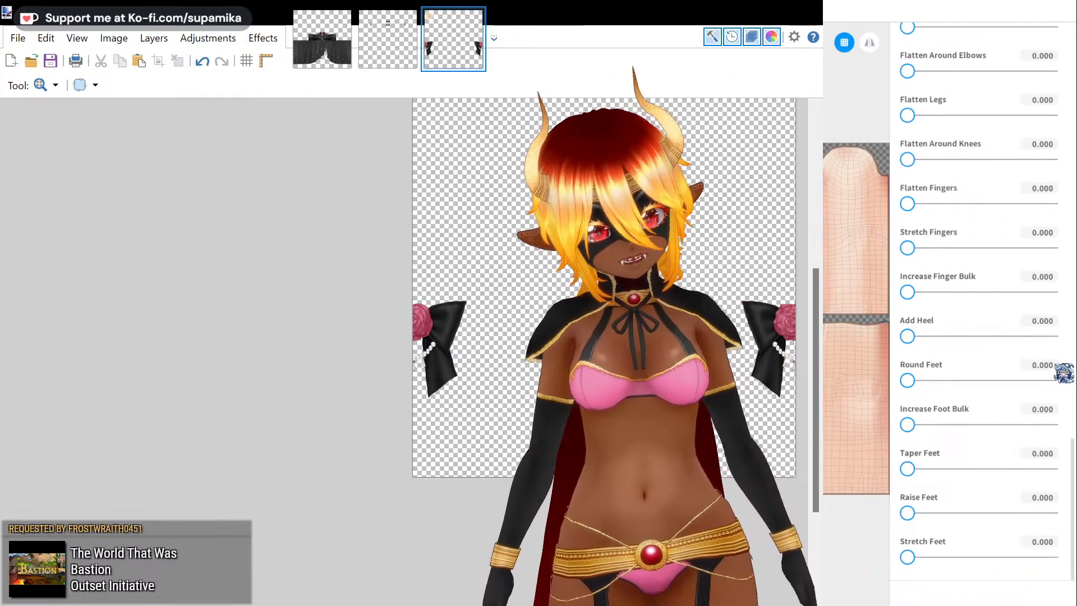
- Try out Upper Thigh Puff at about 65.8 and a raised Lower Thigh Puff on the bodysuit, undoing both changes
scroll(987, 314, "up", 5)
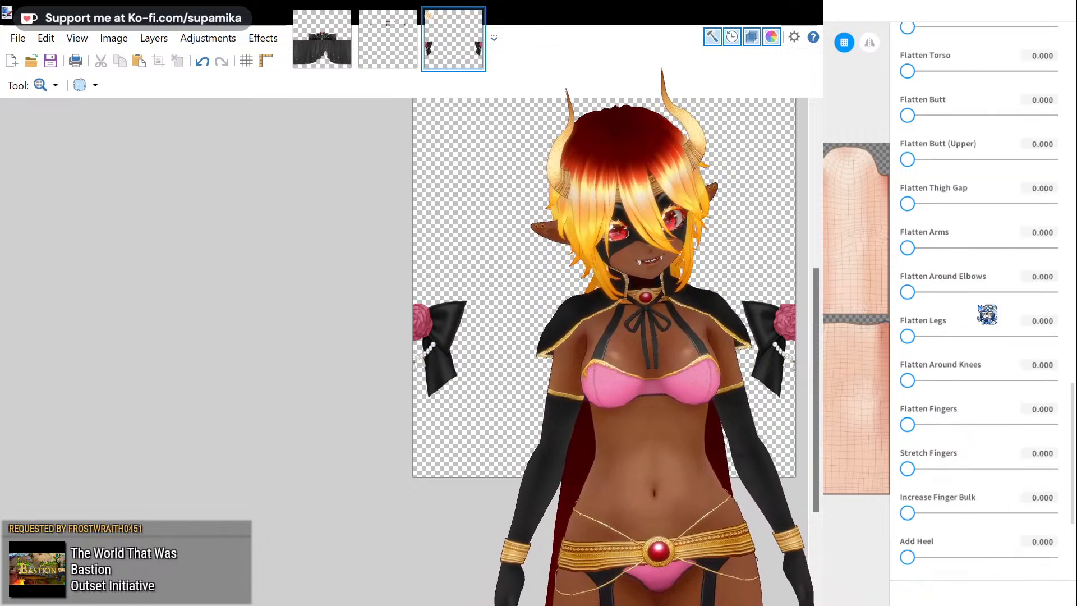
scroll(982, 315, "up", 2)
scroll(960, 314, "down", 6)
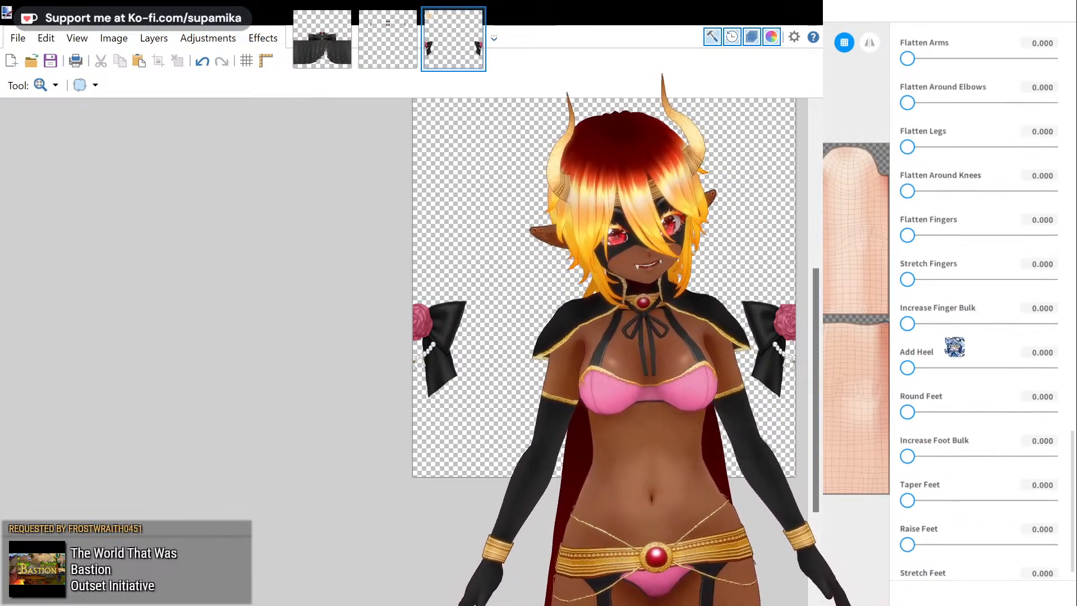
scroll(956, 345, "up", 6)
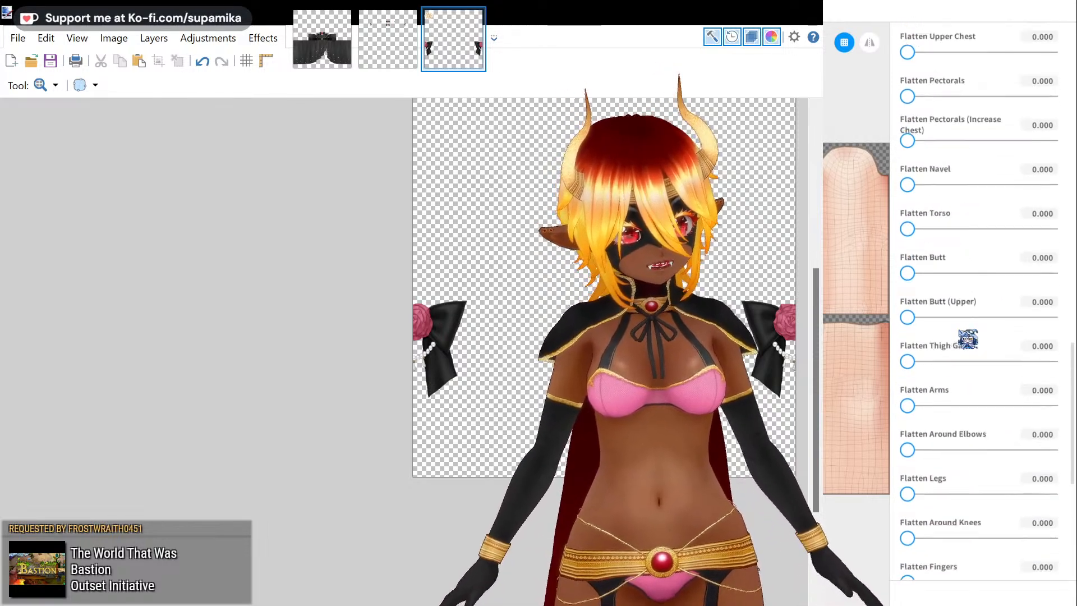
scroll(967, 339, "up", 8)
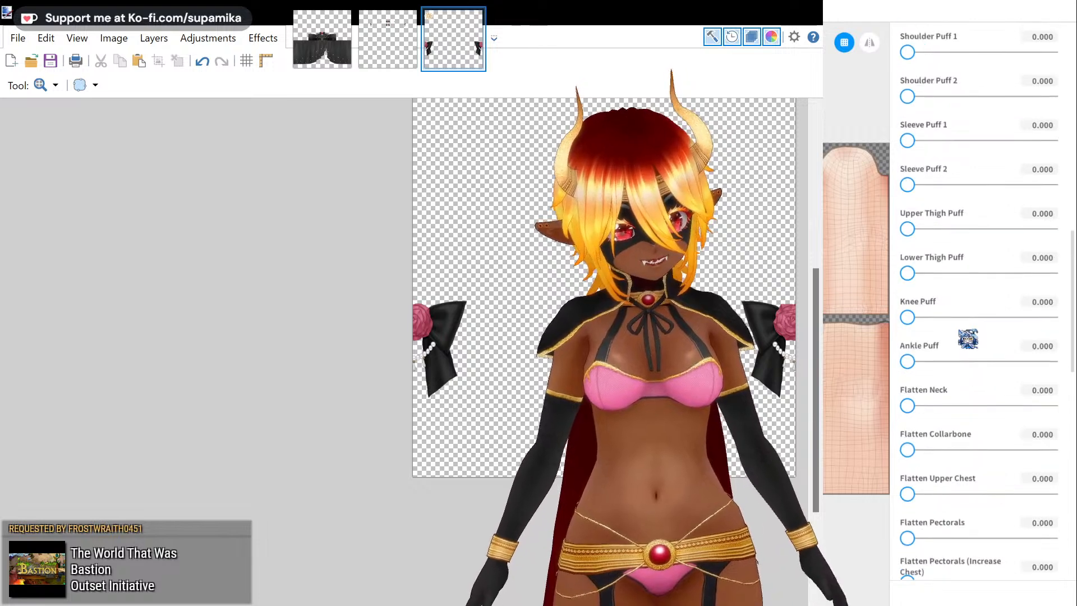
left_click_drag(916, 230, 1001, 229)
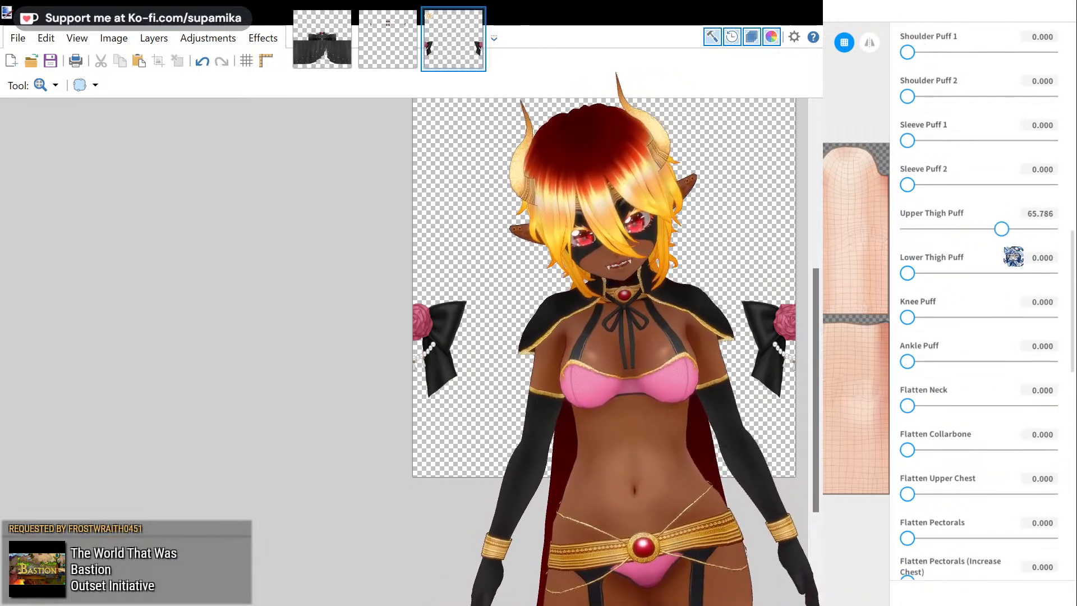
key("ctrl+z")
left_click_drag(913, 282, 941, 301)
key("ctrl+z")
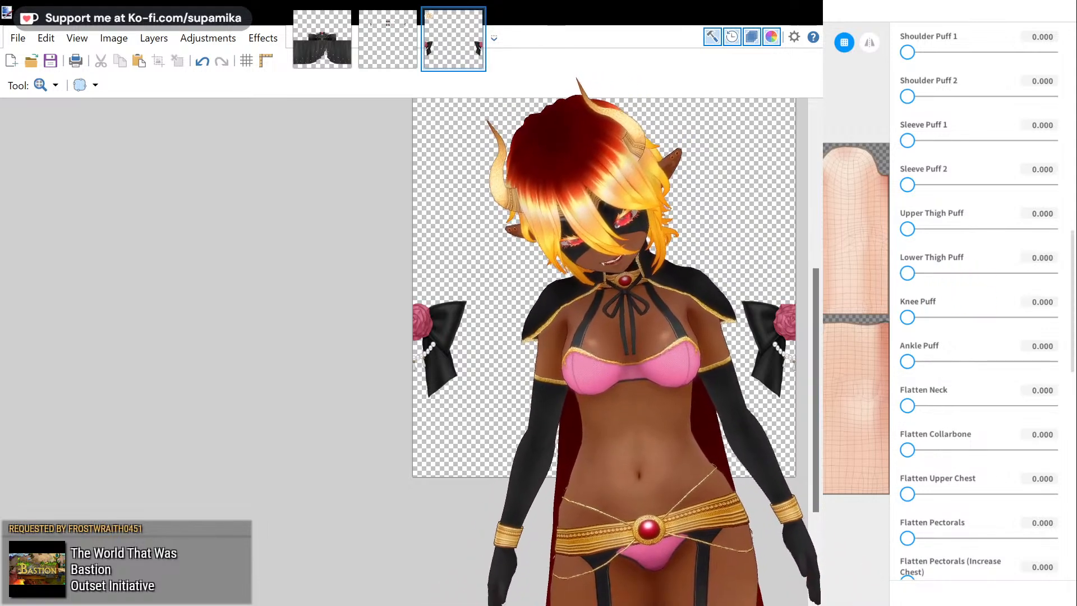
- Try out one of the Increase Bulk parameters and Shoulder Puff 1, returning each to 0
scroll(933, 227, "up", 1)
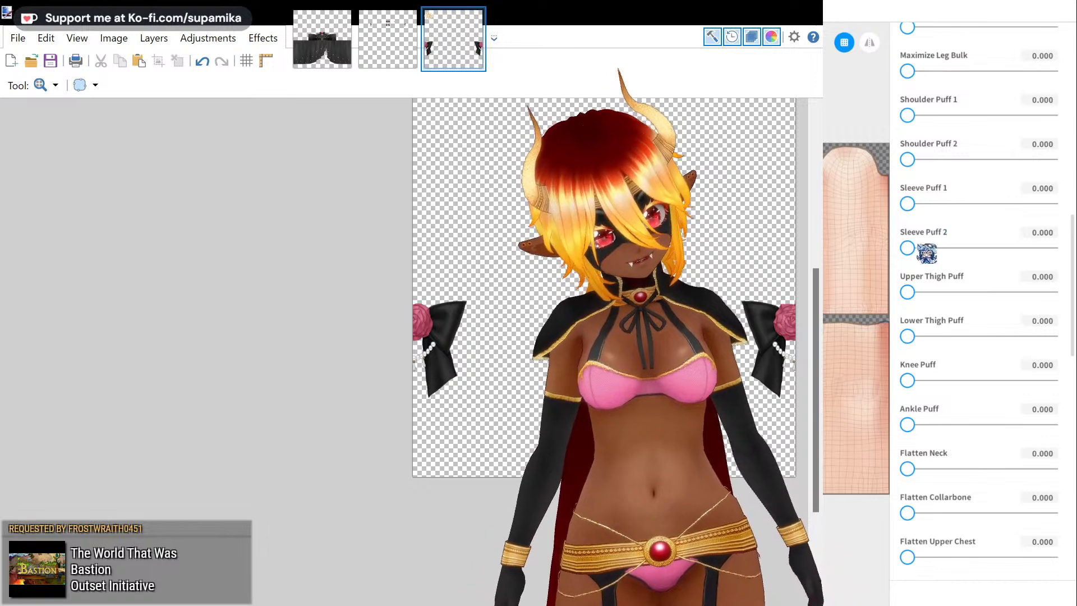
scroll(939, 233, "up", 4)
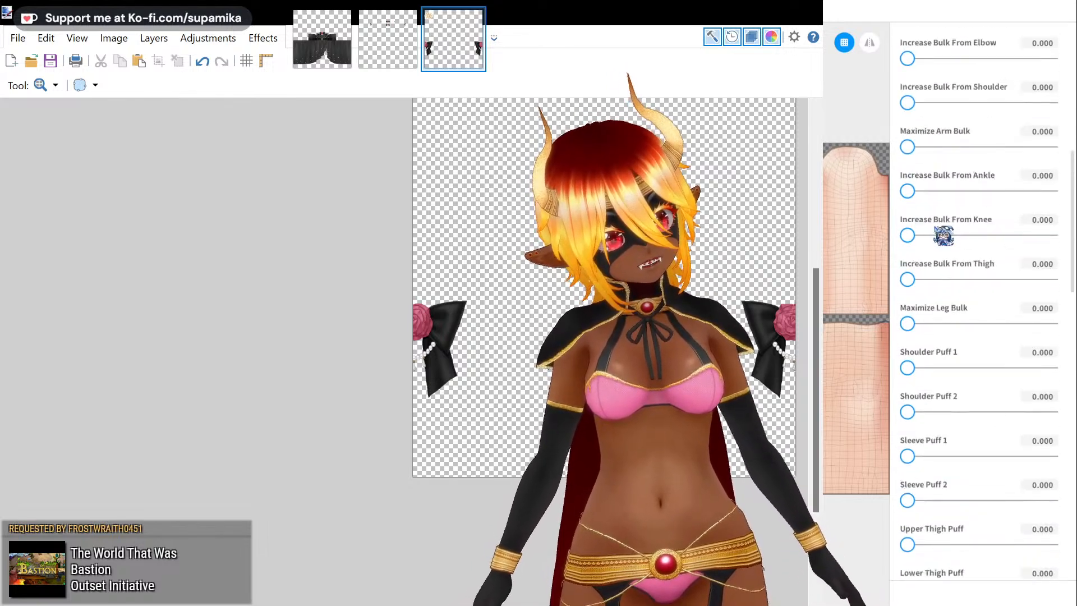
scroll(944, 235, "up", 2)
mouse_move(913, 244)
left_mouse_down()
mouse_move(1002, 242)
mouse_move(908, 242)
left_mouse_up()
scroll(956, 302, "down", 1)
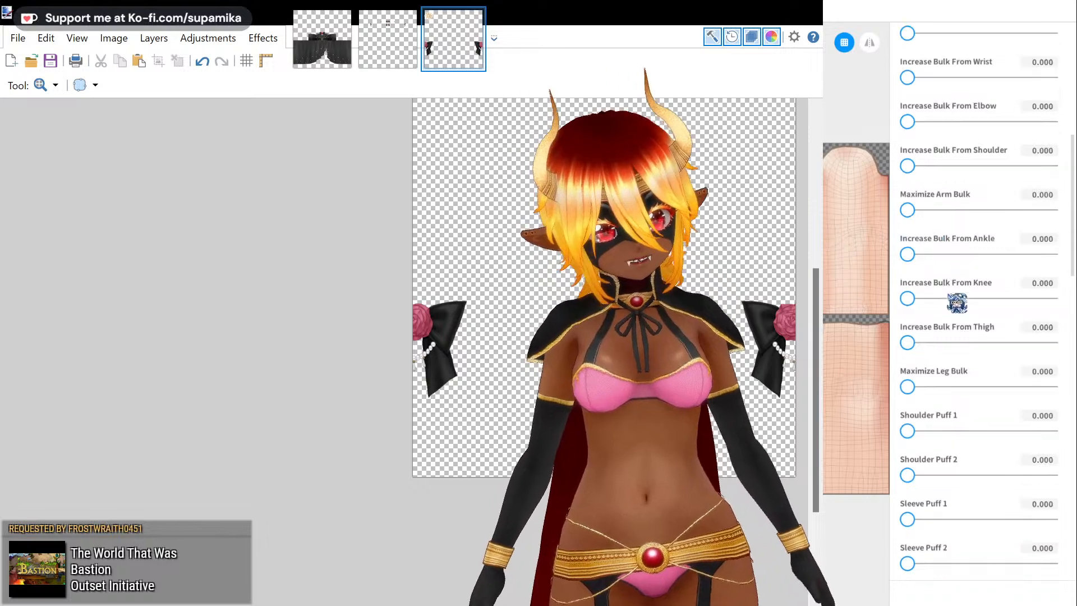
scroll(957, 303, "down", 2)
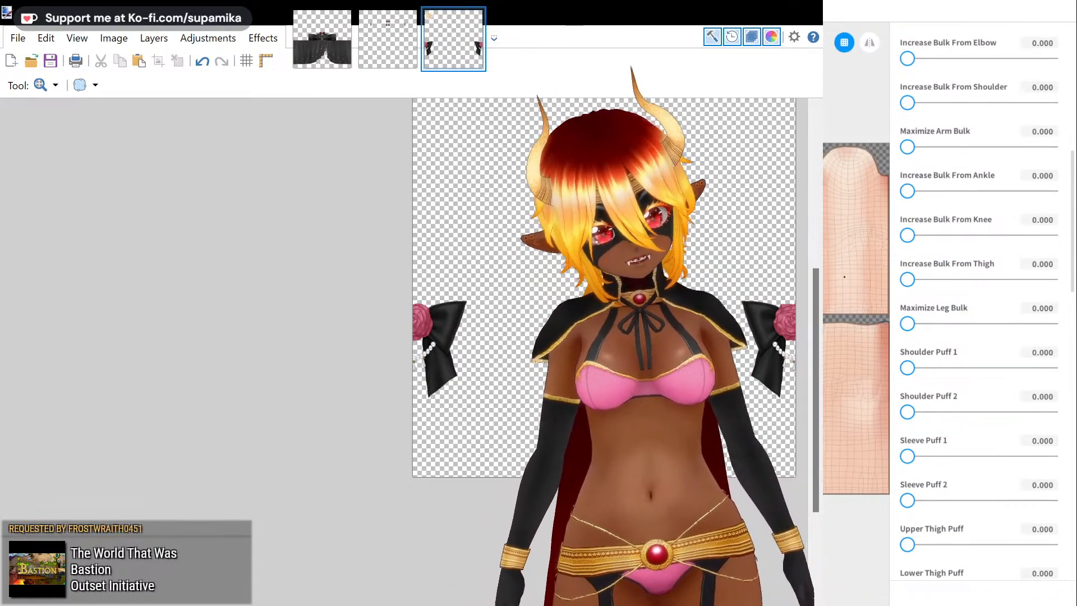
mouse_move(920, 368)
left_mouse_down()
mouse_move(983, 373)
mouse_move(908, 367)
left_mouse_up()
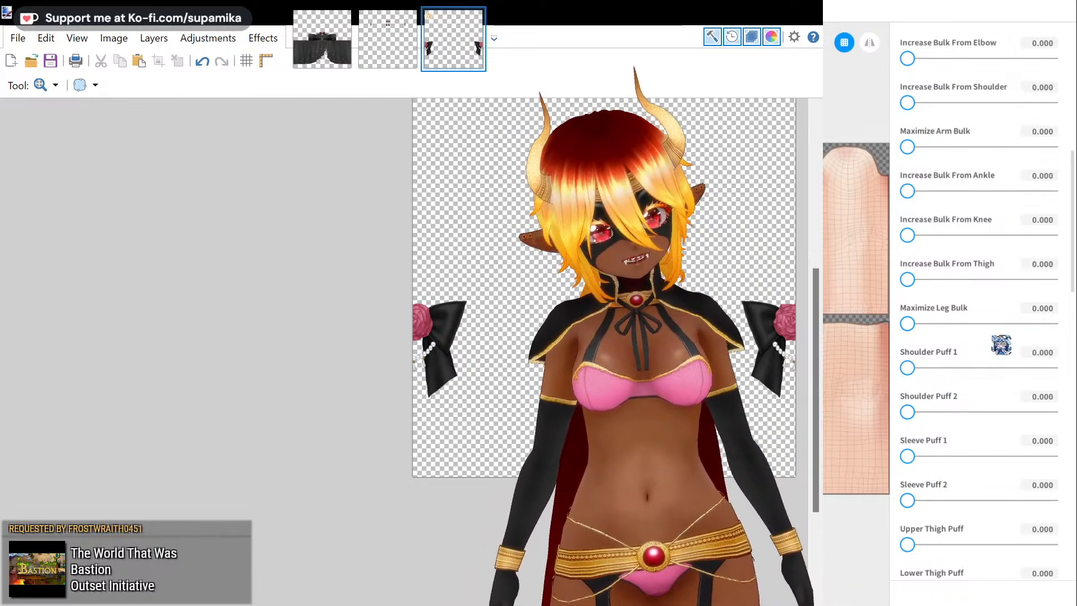
- Try out Stretch Fingers at 100 and return it to 0
scroll(1001, 344, "up", 2)
scroll(985, 331, "down", 8)
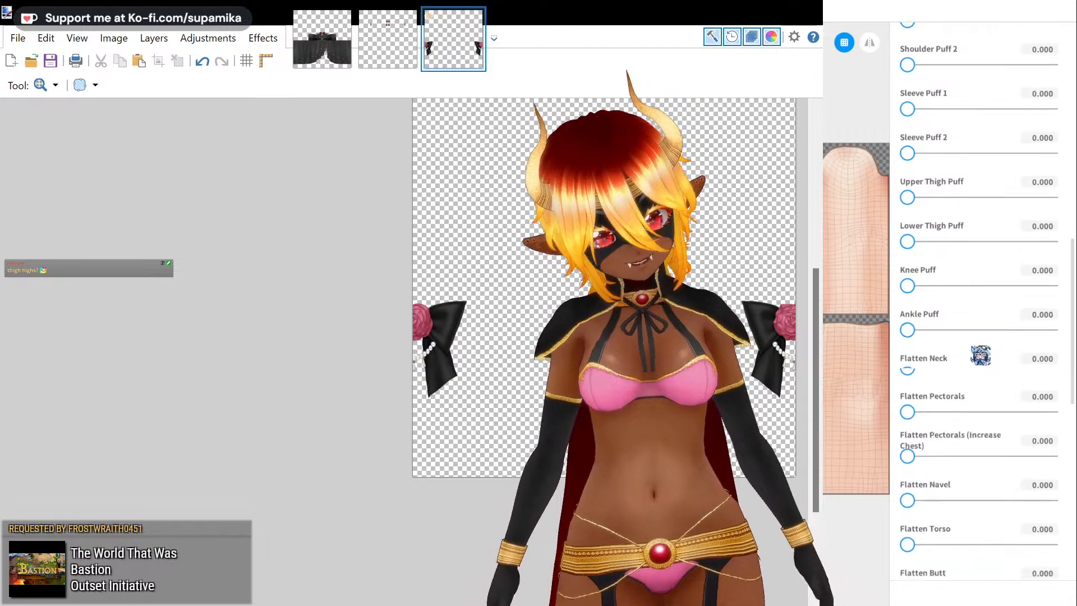
scroll(980, 359, "down", 8)
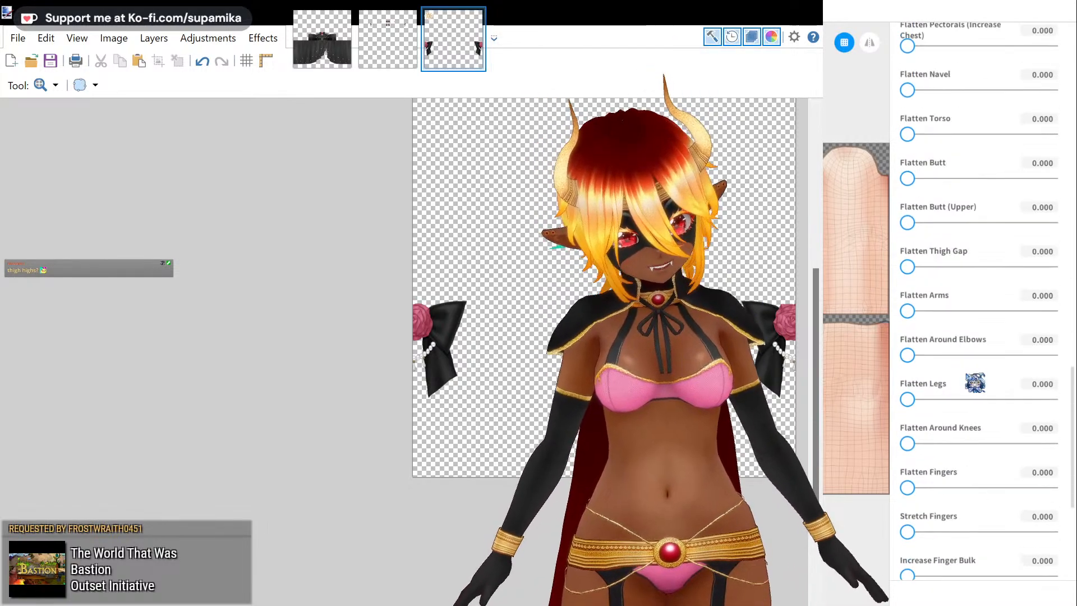
scroll(974, 382, "down", 5)
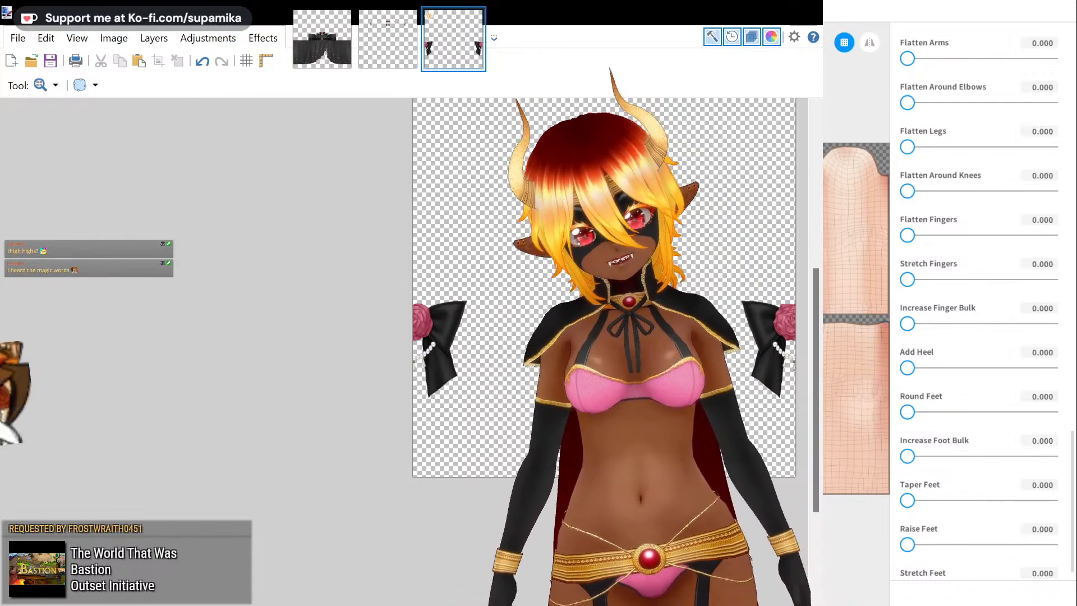
scroll(1043, 438, "down", 1)
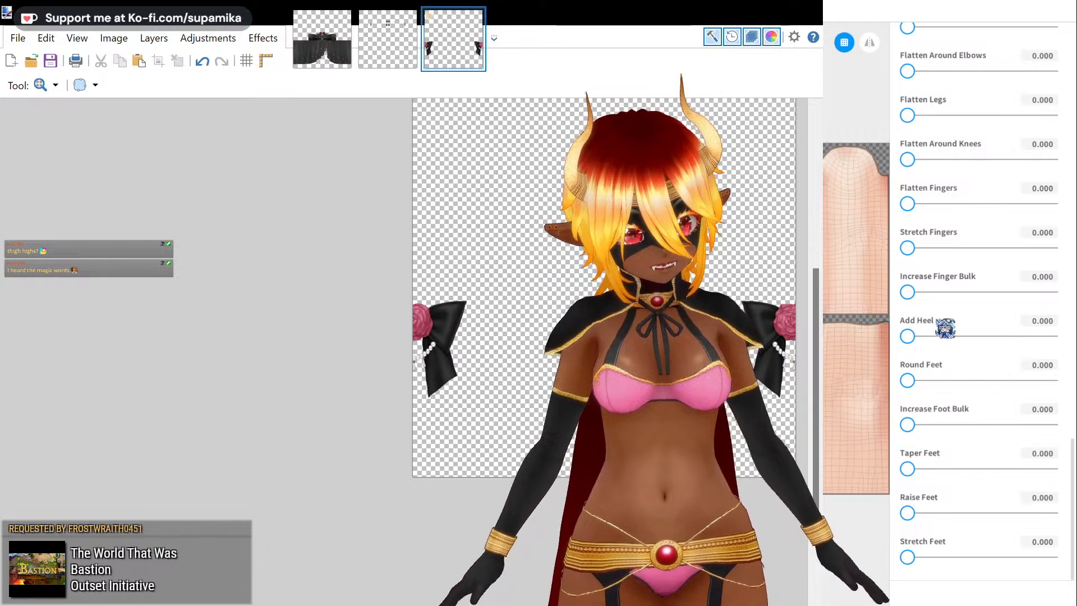
left_click_drag(911, 248, 1057, 255)
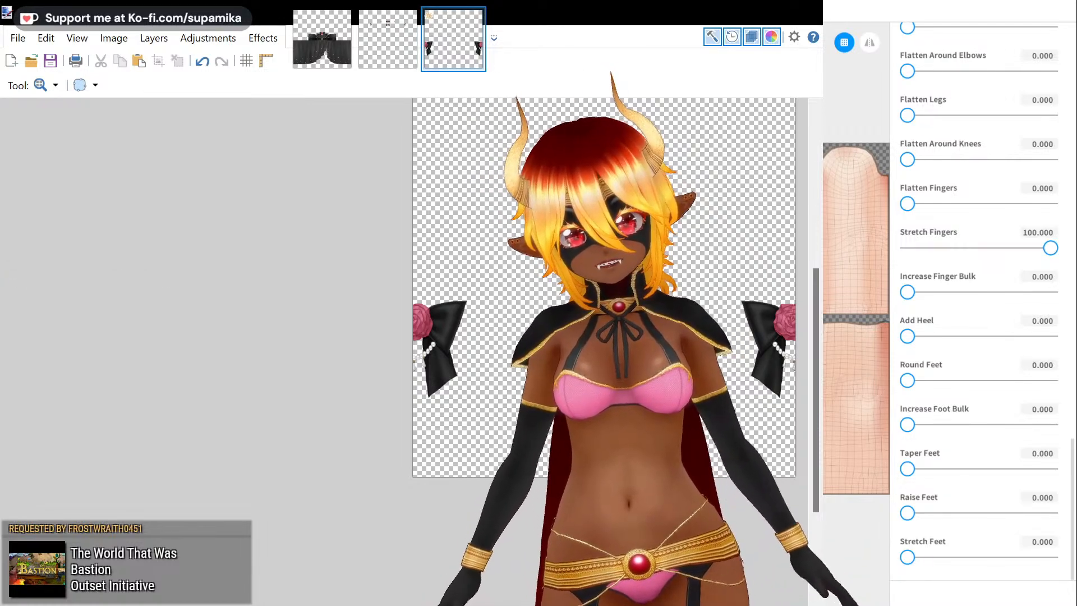
left_click_drag(1053, 249, 898, 257)
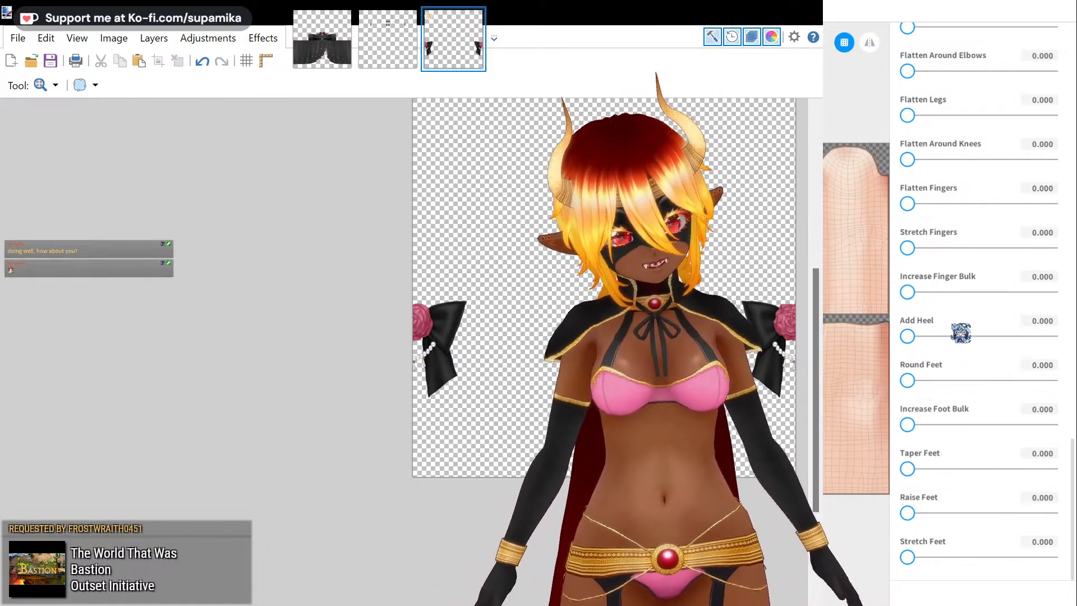
- Set the Add Heel parameter to 100, leaving Flatten Legs at 0
scroll(960, 332, "up", 3)
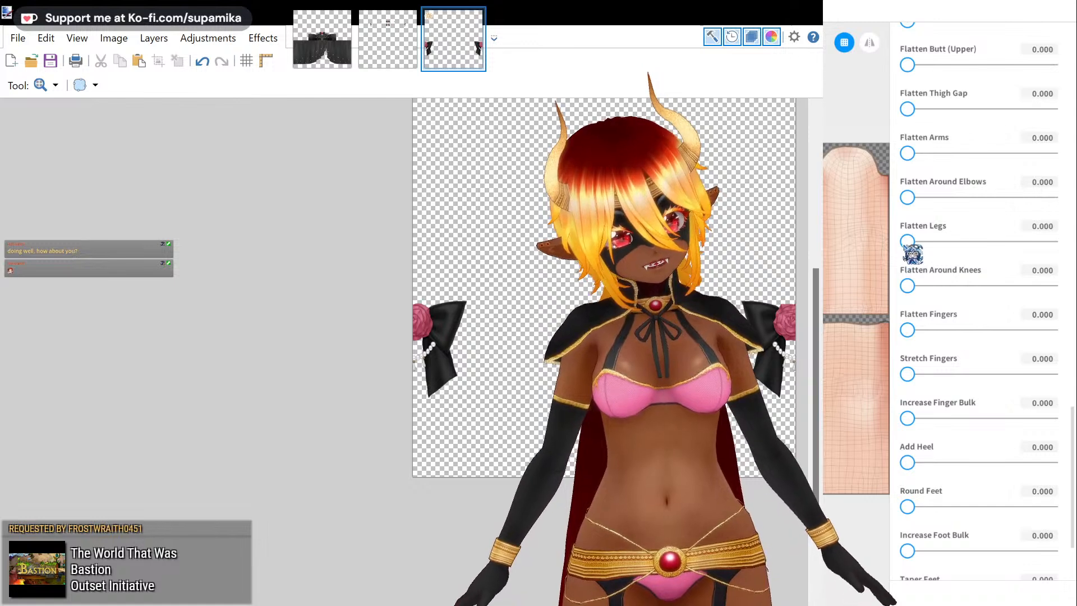
mouse_move(907, 241)
left_mouse_down()
mouse_move(1017, 242)
mouse_move(906, 241)
left_mouse_up()
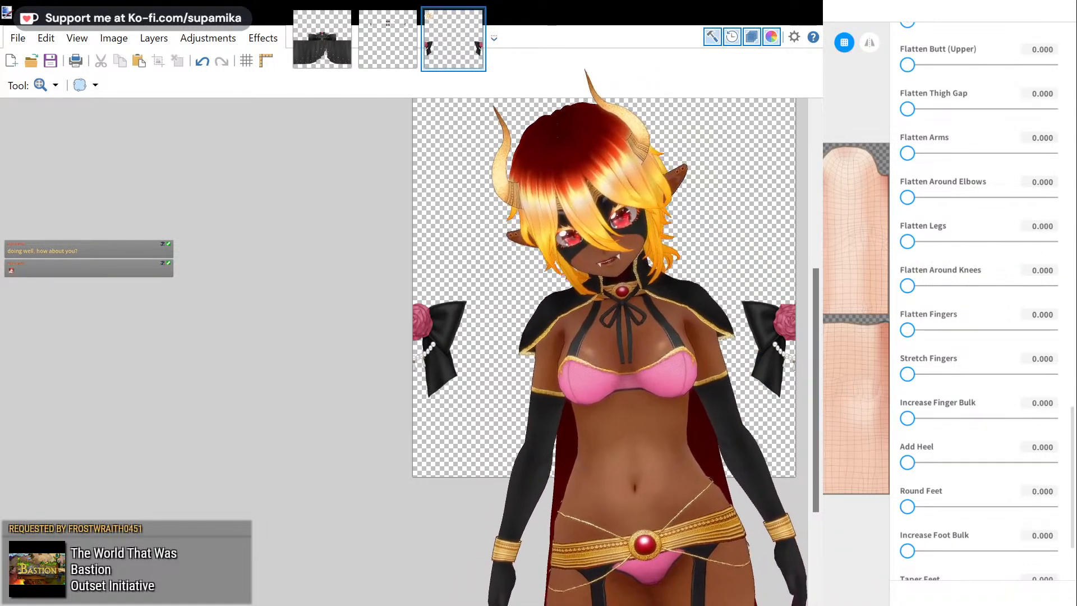
left_click_drag(907, 463, 1074, 477)
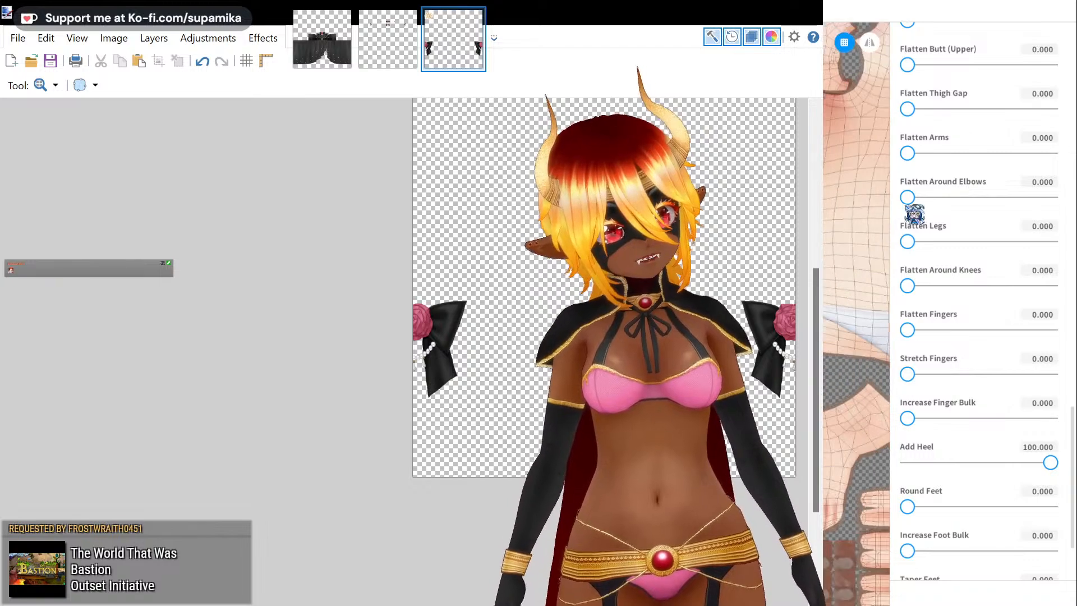
- Set Shrink Bodysuit and Tighten Crotch to 100, Neck Width to about -26.4 and Neck Thickness to about -23.6
scroll(1056, 233, "up", 15)
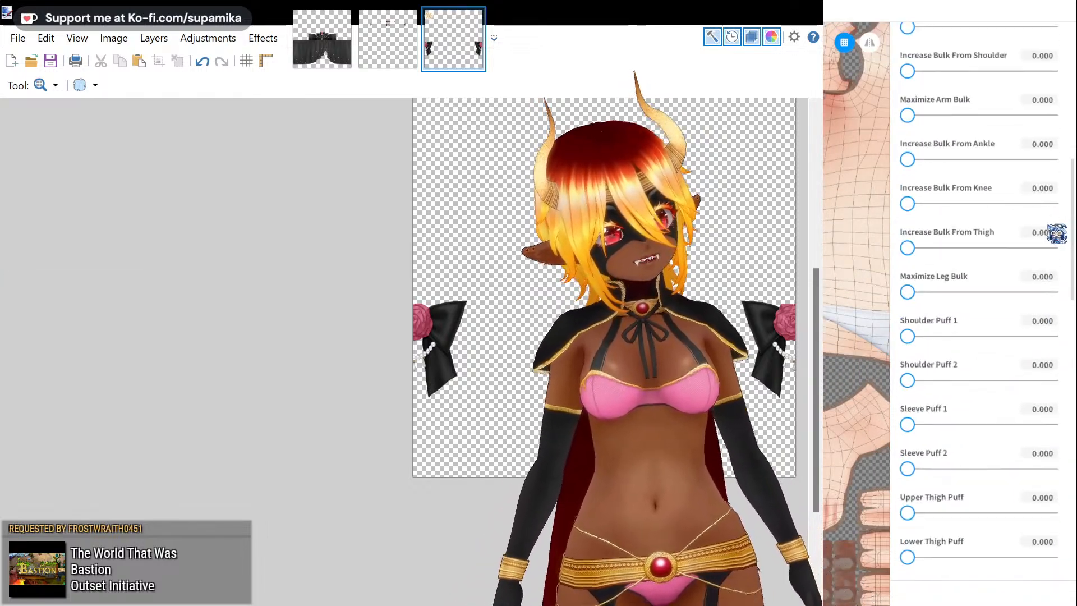
scroll(1048, 226, "up", 8)
left_click_drag(1037, 256, 1074, 257)
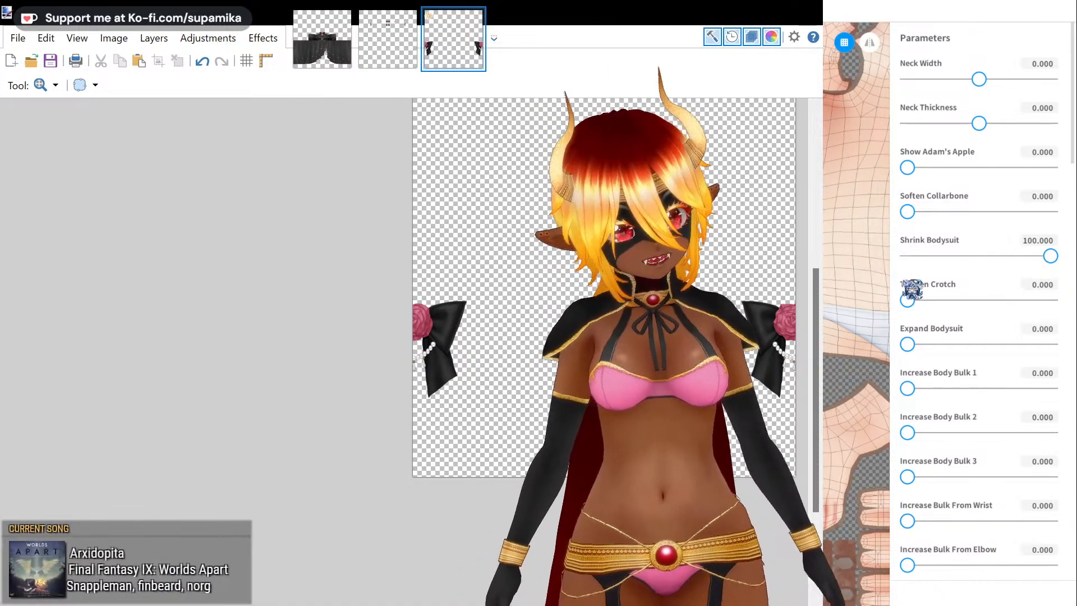
left_click_drag(909, 300, 1074, 318)
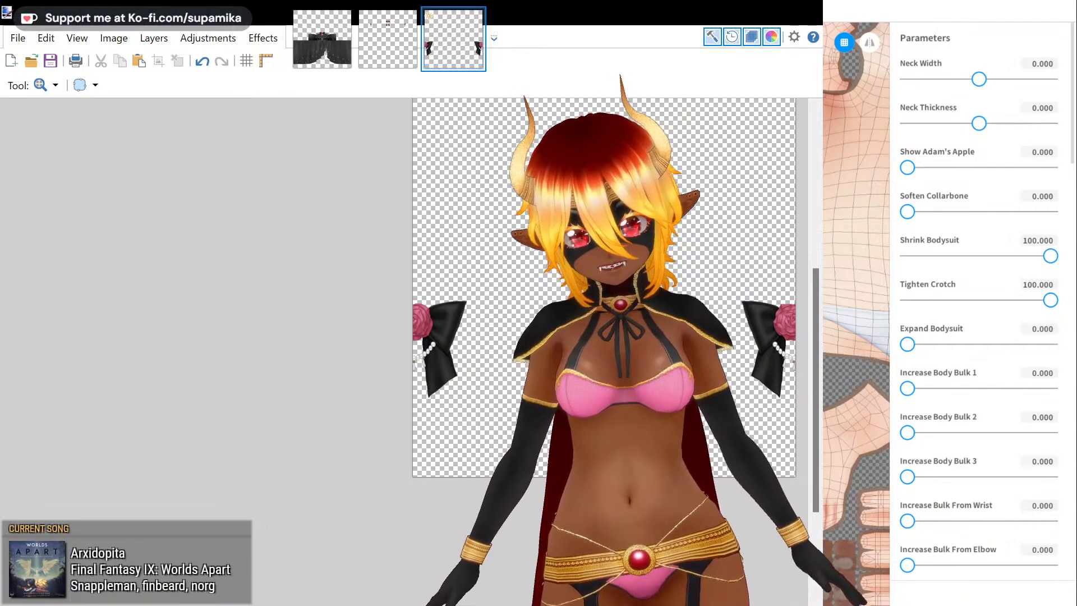
left_click_drag(978, 79, 960, 80)
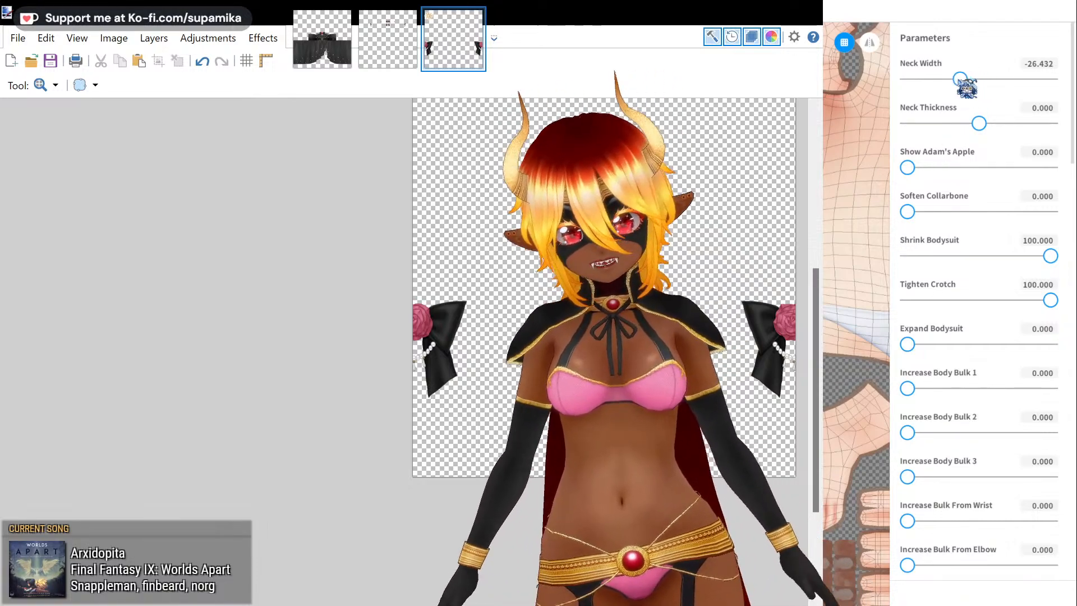
left_click_drag(979, 124, 962, 123)
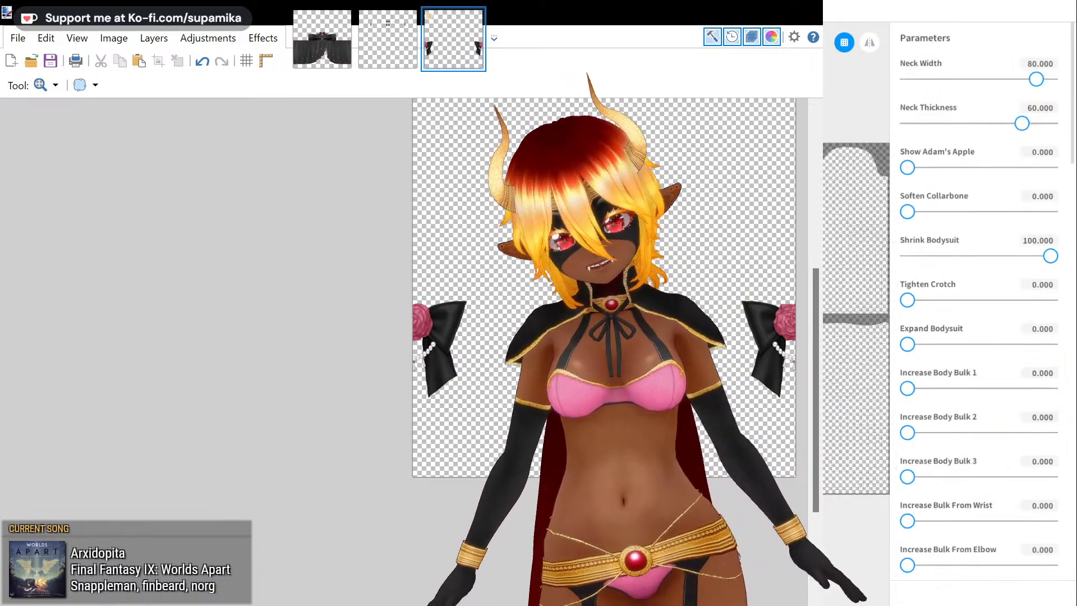
- Lower Shrink Bodysuit slightly on the item whose Neck Width is 80
left_click_drag(1050, 256, 1034, 256)
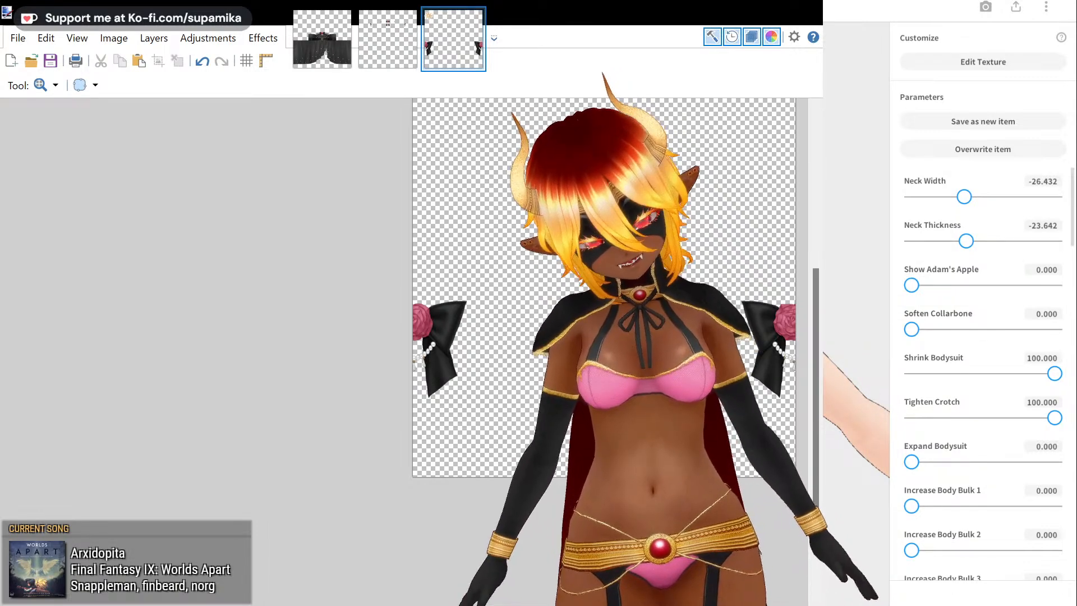
scroll(1037, 371, "down", 6)
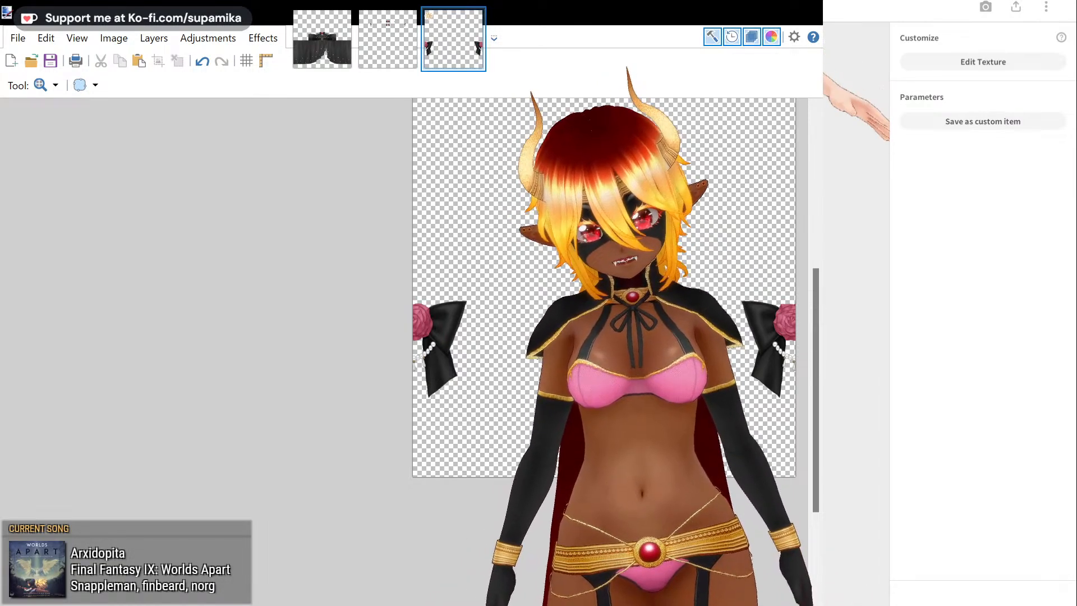
- Open the next item's texture editor, set Soften Collarbone and Expand Bodysuit to 0 and Shrink Bodysuit to 100, and raise Tighten Crotch
left_click(1034, 65)
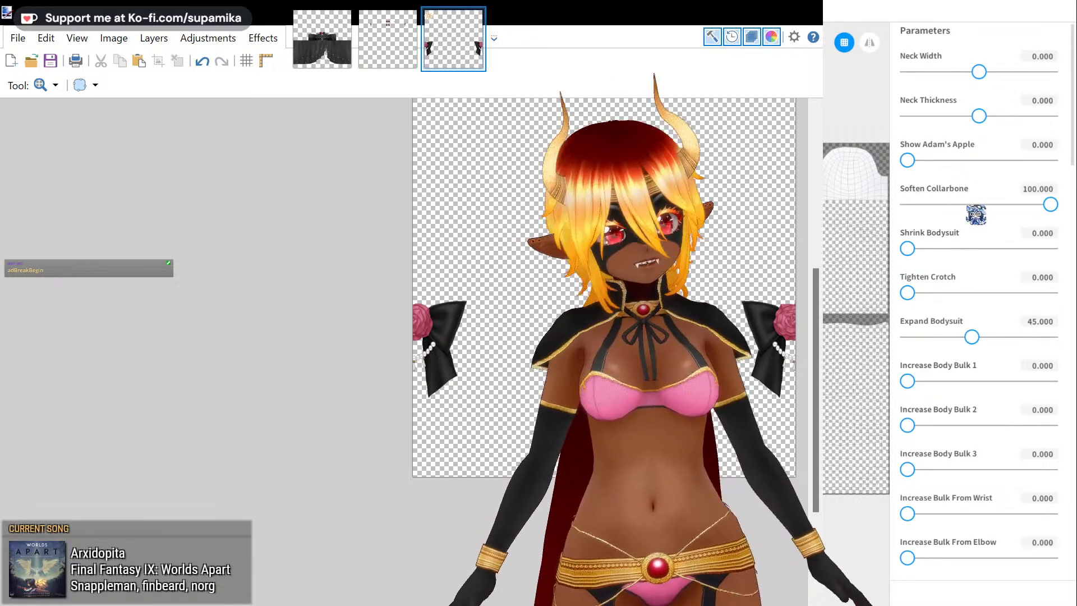
left_click_drag(1052, 205, 904, 205)
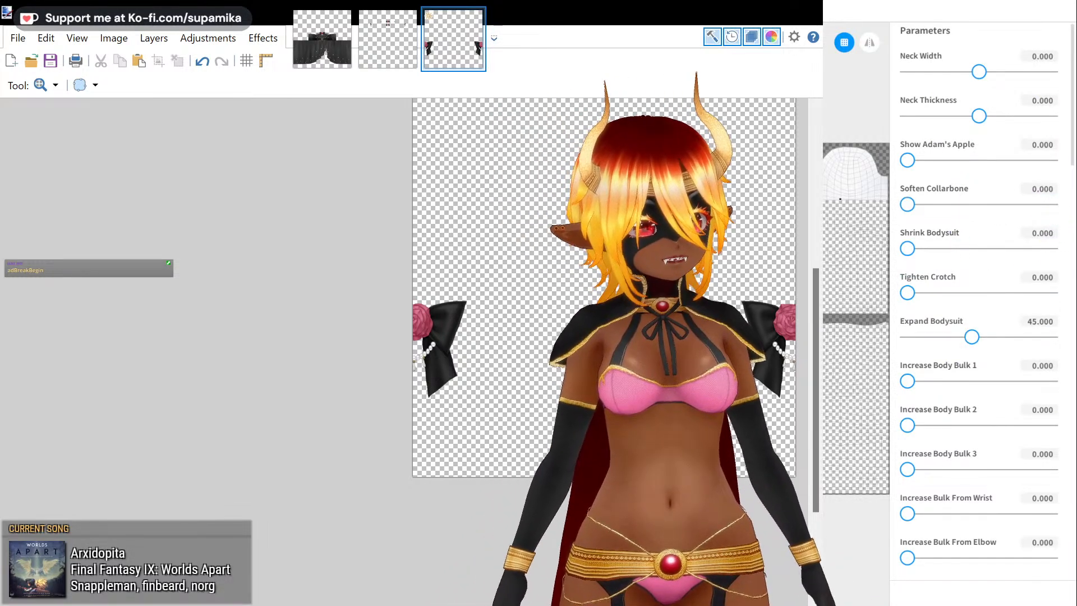
left_click_drag(973, 338, 905, 338)
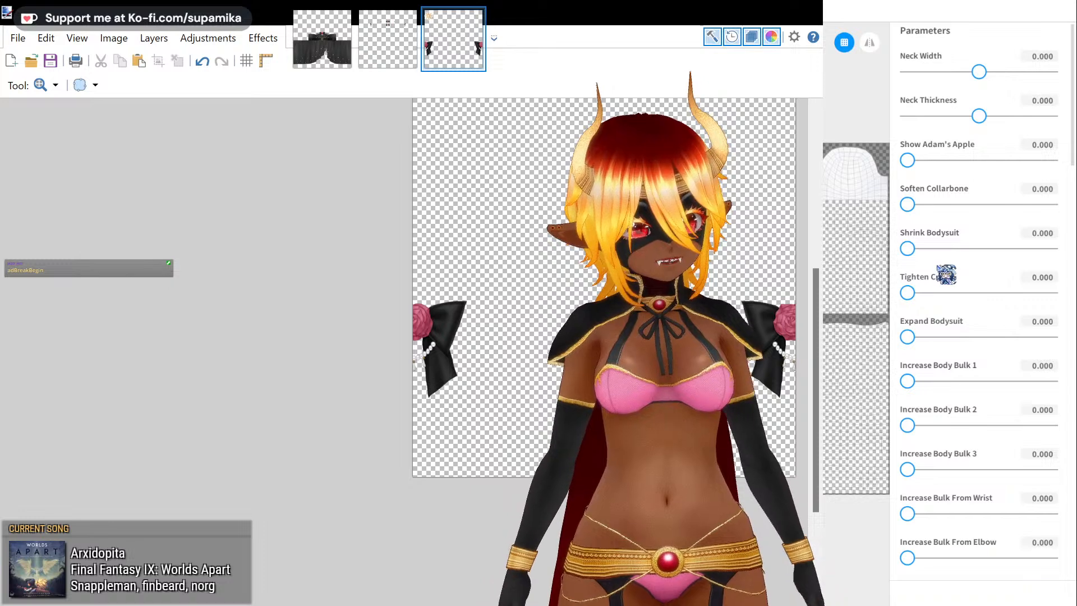
left_click_drag(906, 248, 1054, 248)
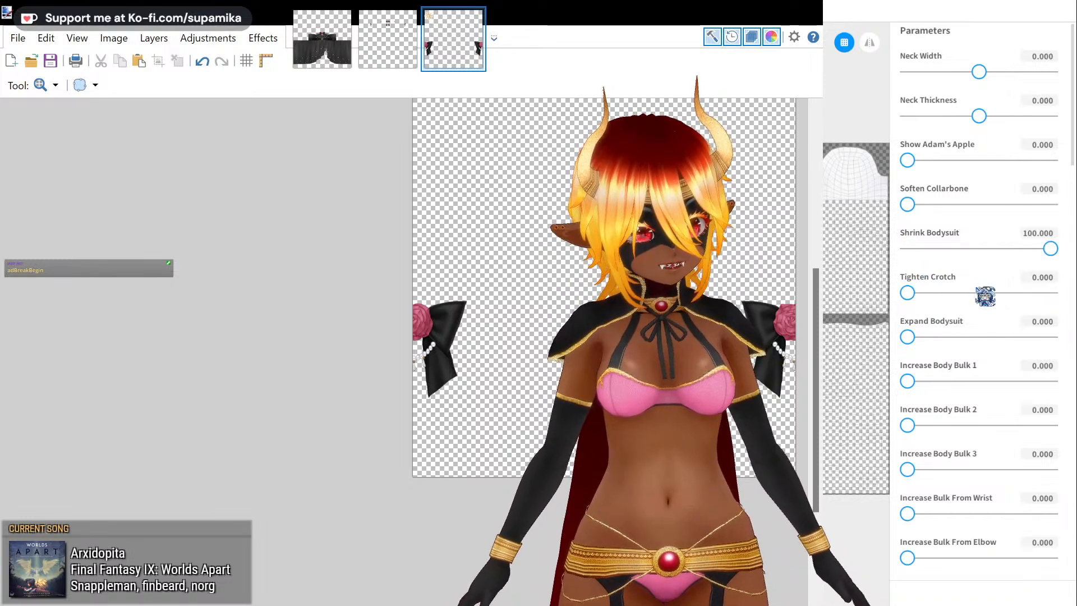
left_click_drag(985, 292, 1048, 322)
- Set Sleeve Puff 1, Flatten Collarbone and Flatten Navel to 0
scroll(1009, 420, "down", 10)
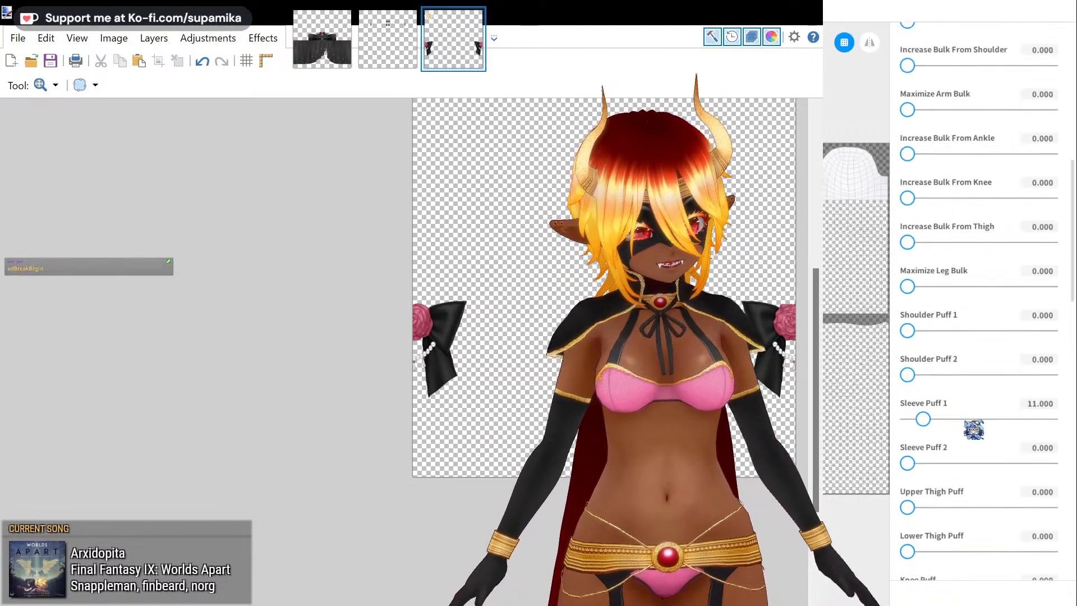
left_click_drag(924, 421, 906, 420)
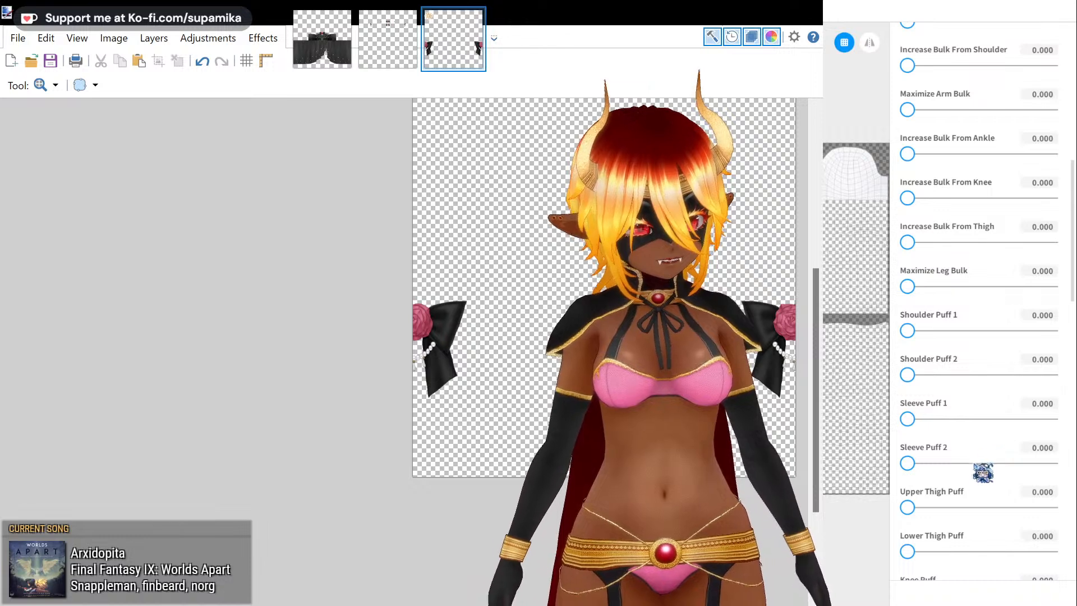
scroll(983, 473, "down", 8)
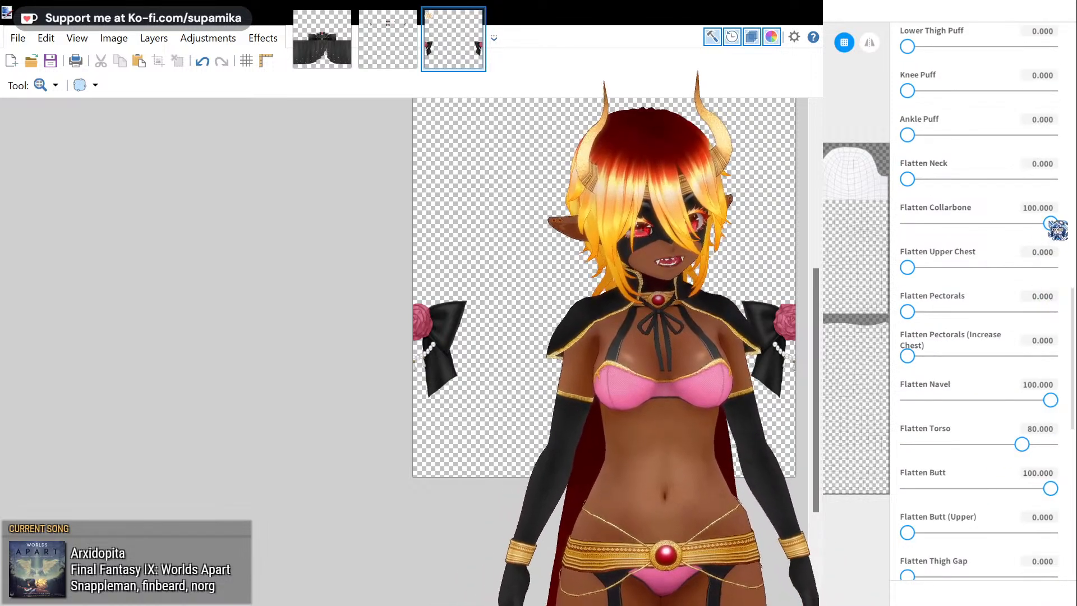
left_click_drag(1049, 224, 900, 225)
left_click_drag(1049, 399, 897, 407)
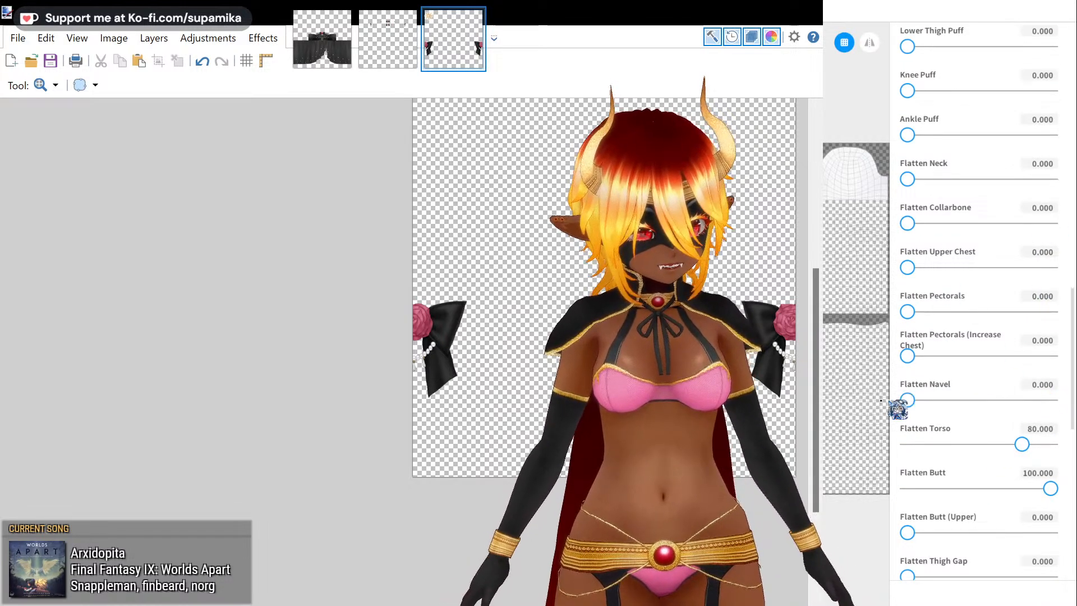
- Set Flatten Torso and Flatten Butt to 0 on the bodysuit item
left_click_drag(1022, 444, 904, 446)
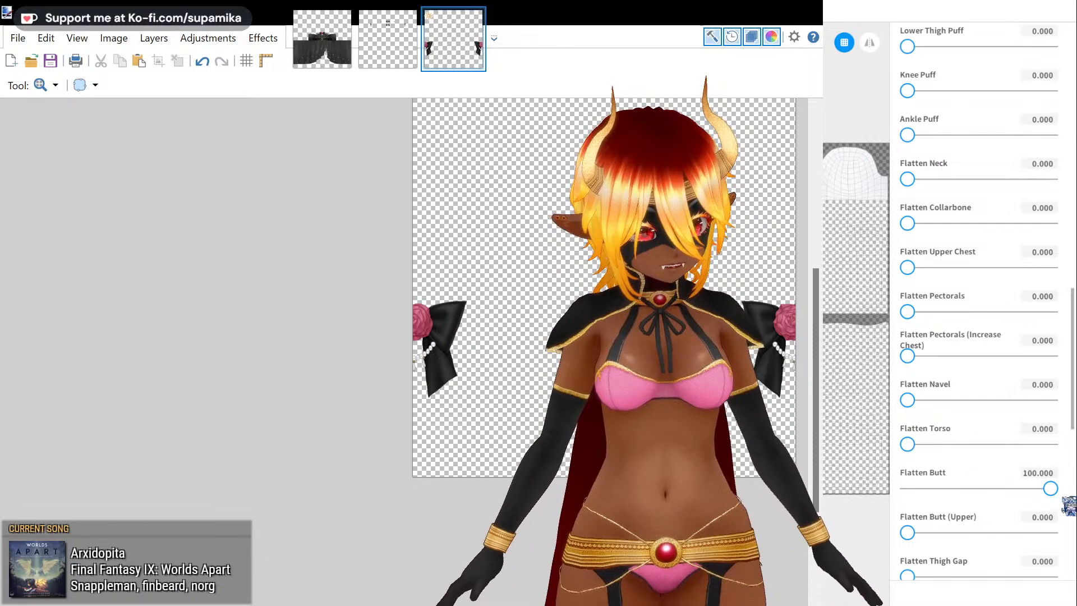
left_click_drag(1050, 489, 904, 489)
scroll(966, 551, "down", 4)
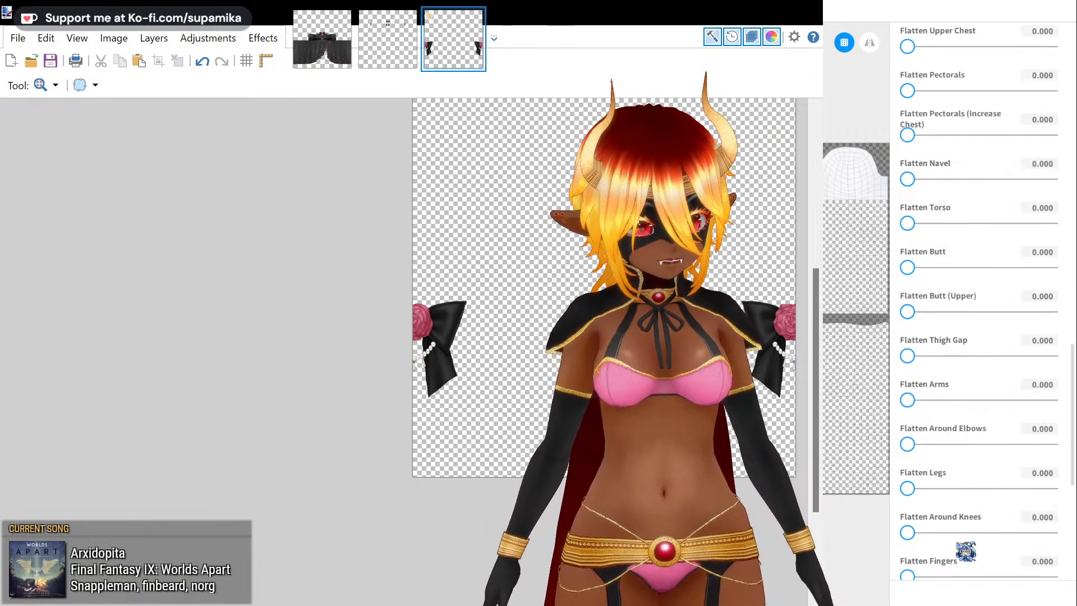
scroll(965, 551, "down", 6)
scroll(971, 473, "up", 8)
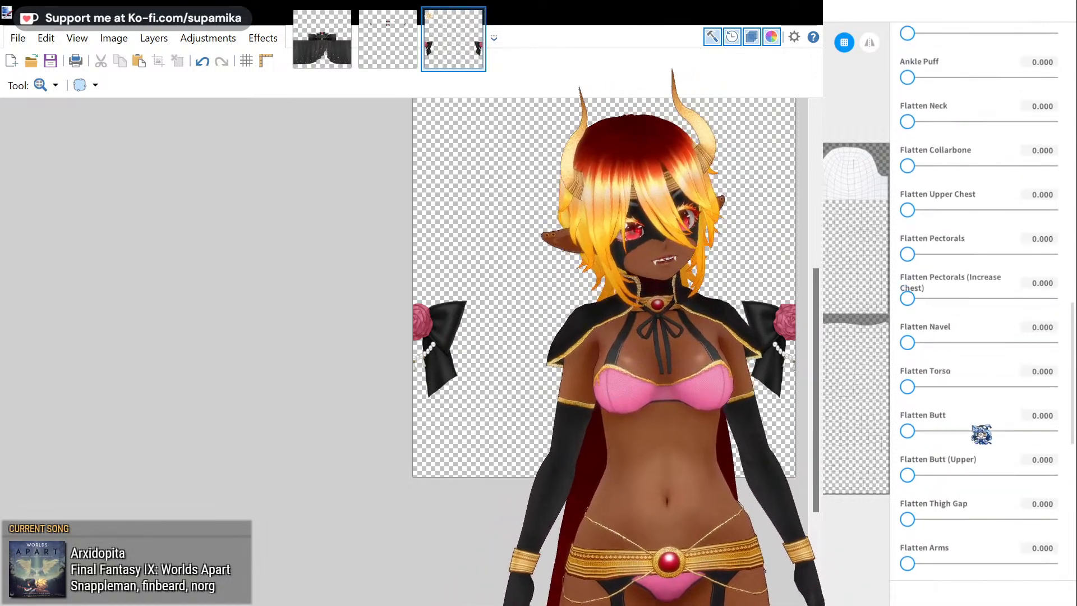
scroll(981, 433, "up", 15)
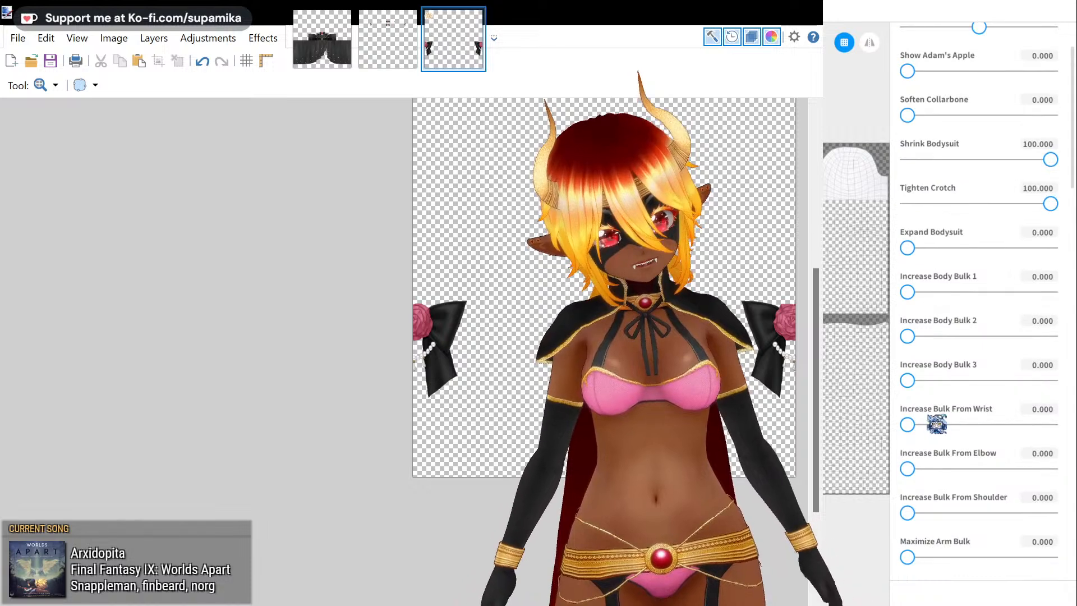
scroll(937, 424, "up", 3)
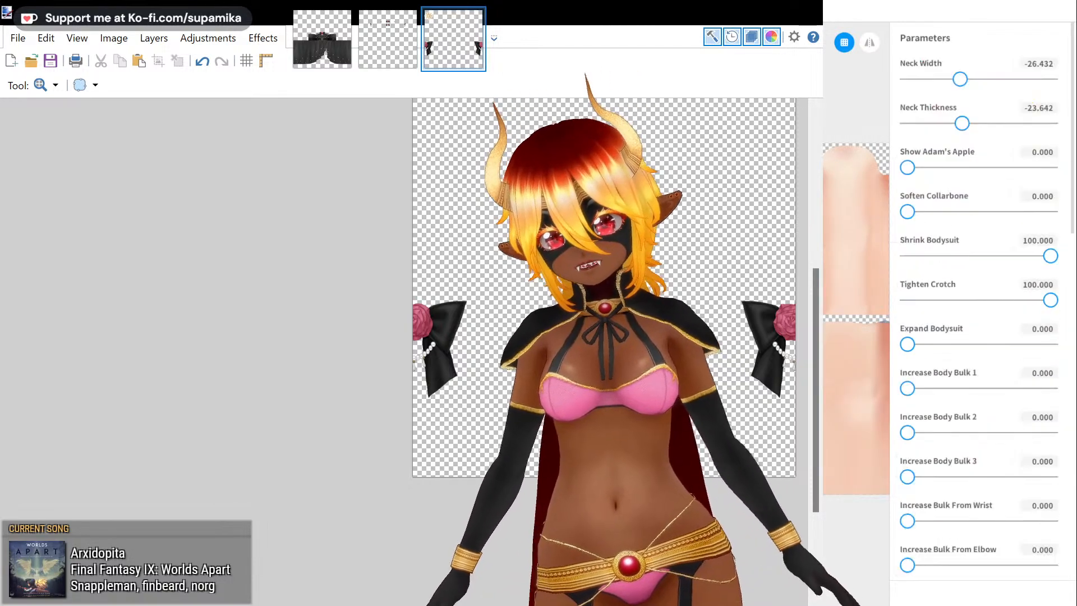
- Set Neck Width and Neck Thickness to 0
left_click(1043, 64)
type("0")
left_click(1043, 107)
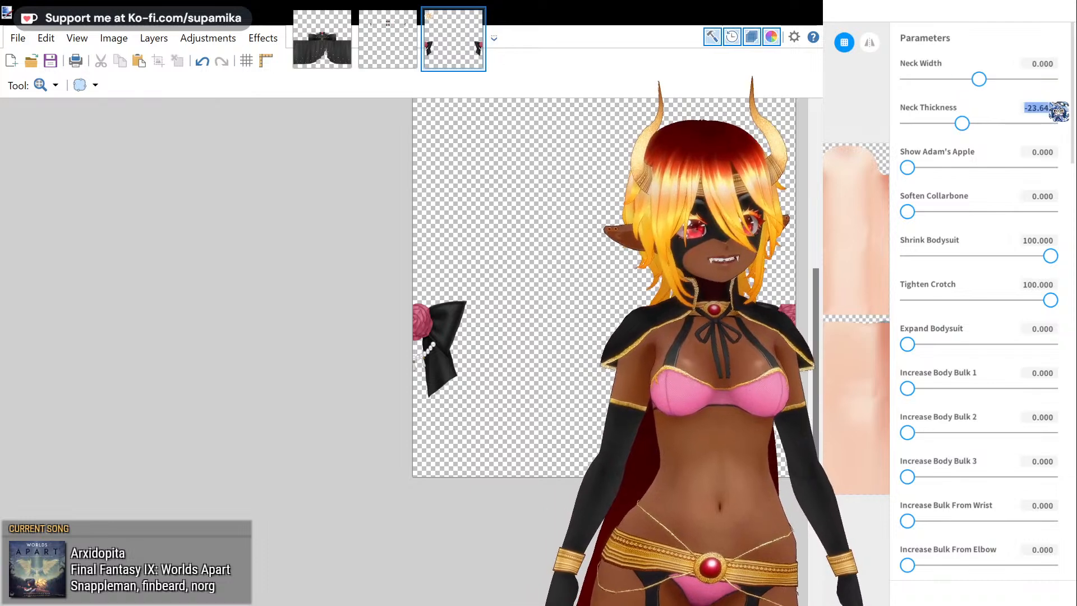
type("0")
left_click(1043, 152)
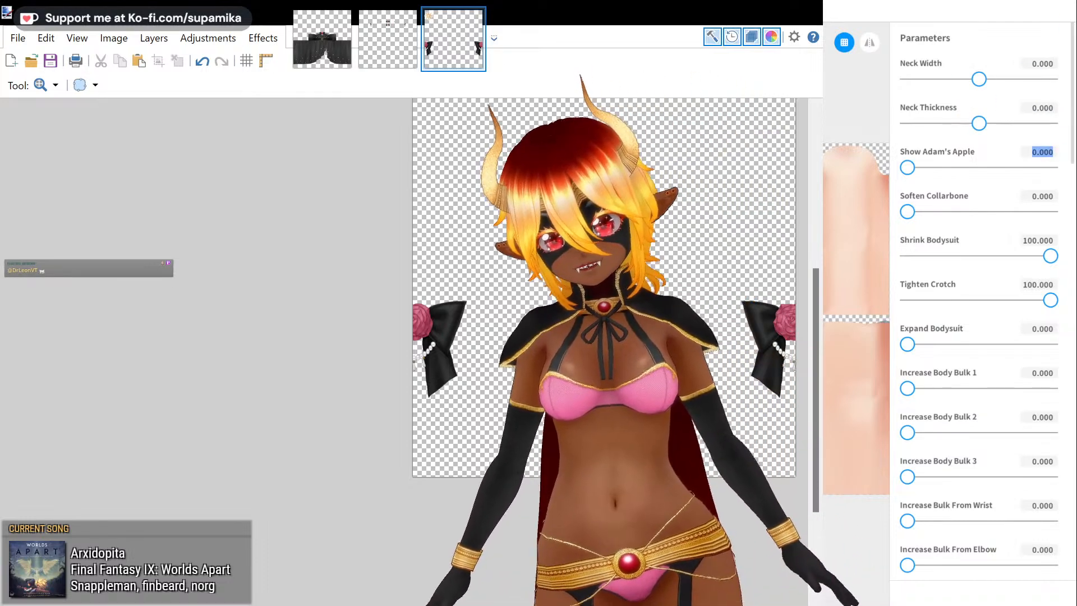
key("Return")
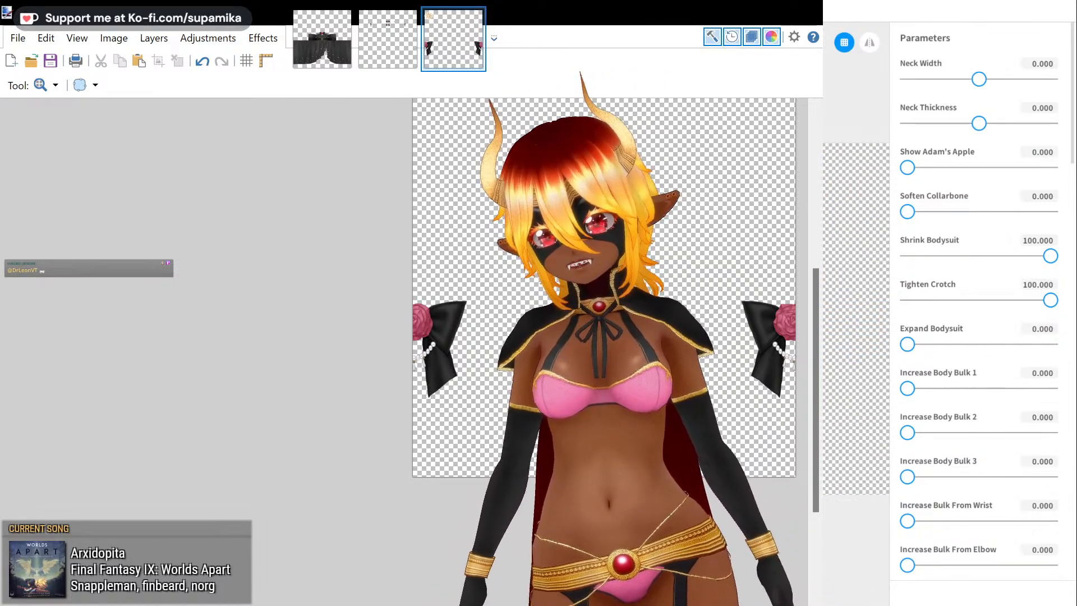
key("b")
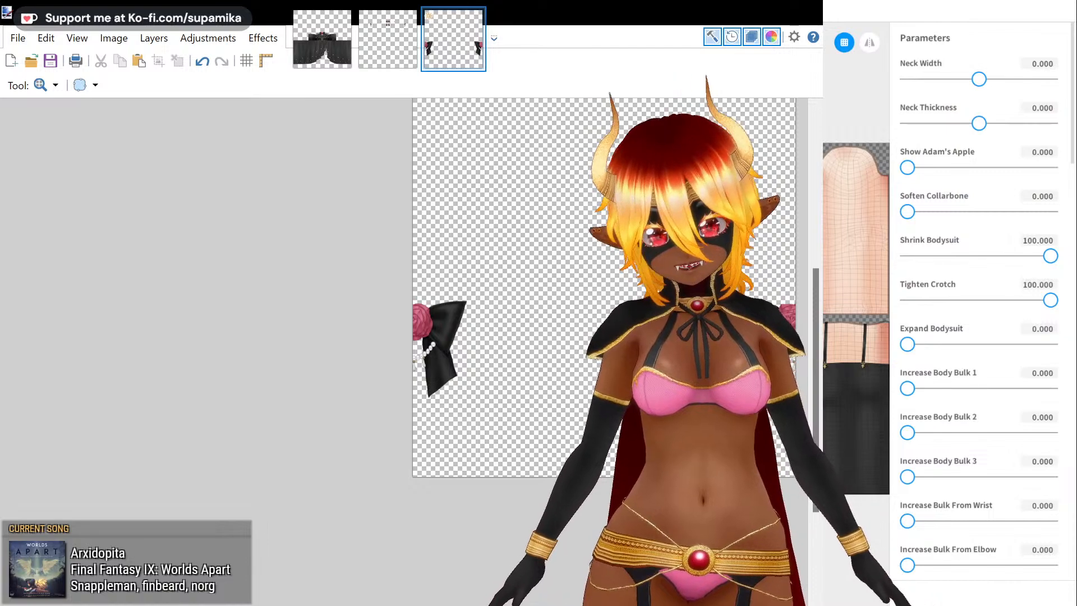
- Try raising Upper Thigh Puff, return it to 0, and set Lower Thigh Puff to about 20.6 on the stockings layer
scroll(979, 395, "down", 12)
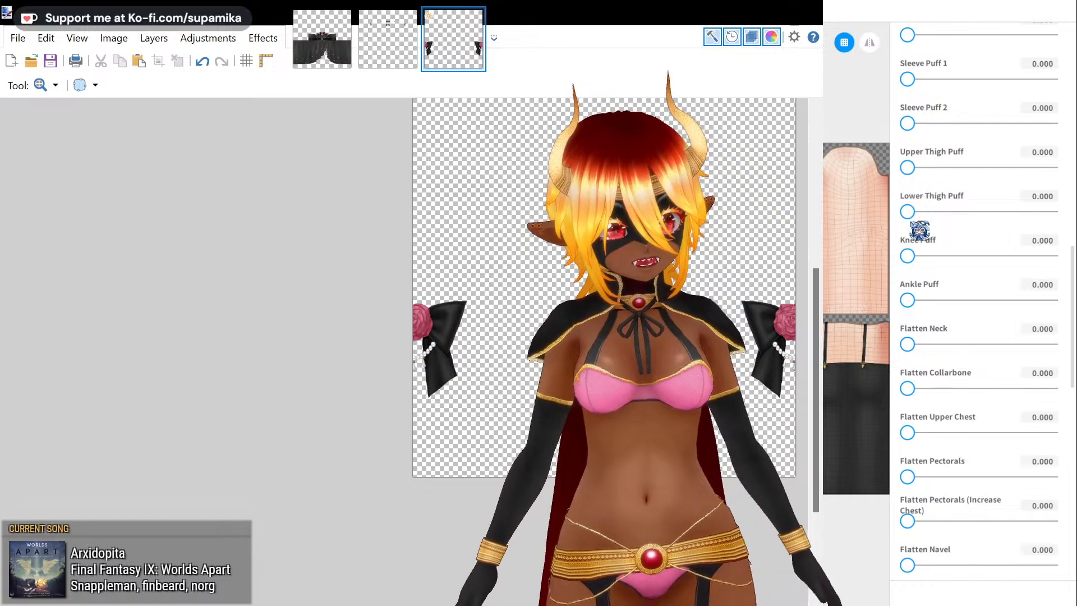
left_click_drag(908, 167, 986, 168)
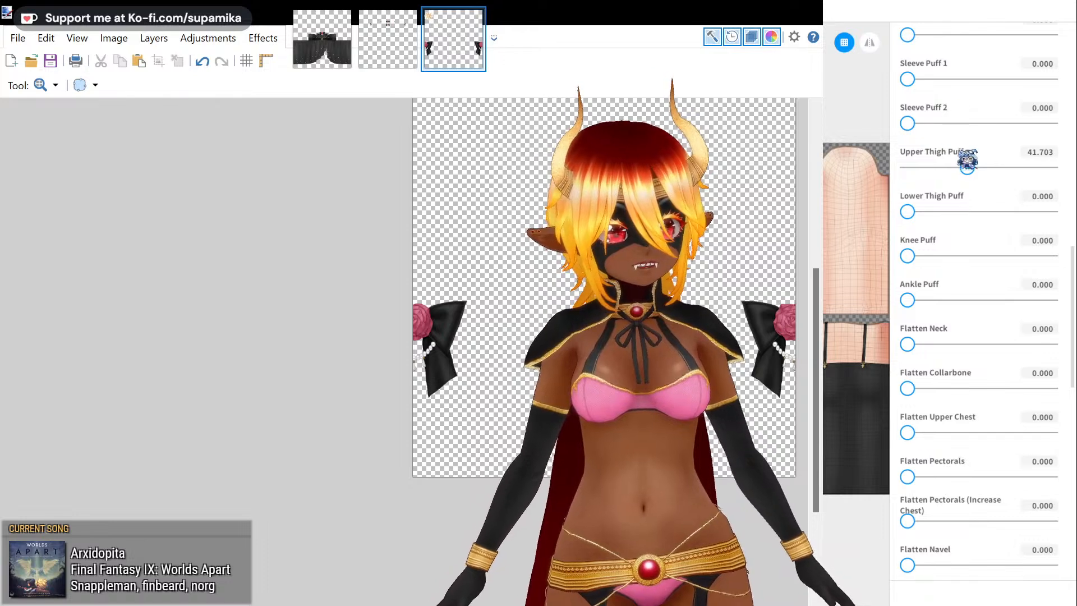
left_click_drag(966, 167, 907, 167)
left_click_drag(907, 209, 937, 211)
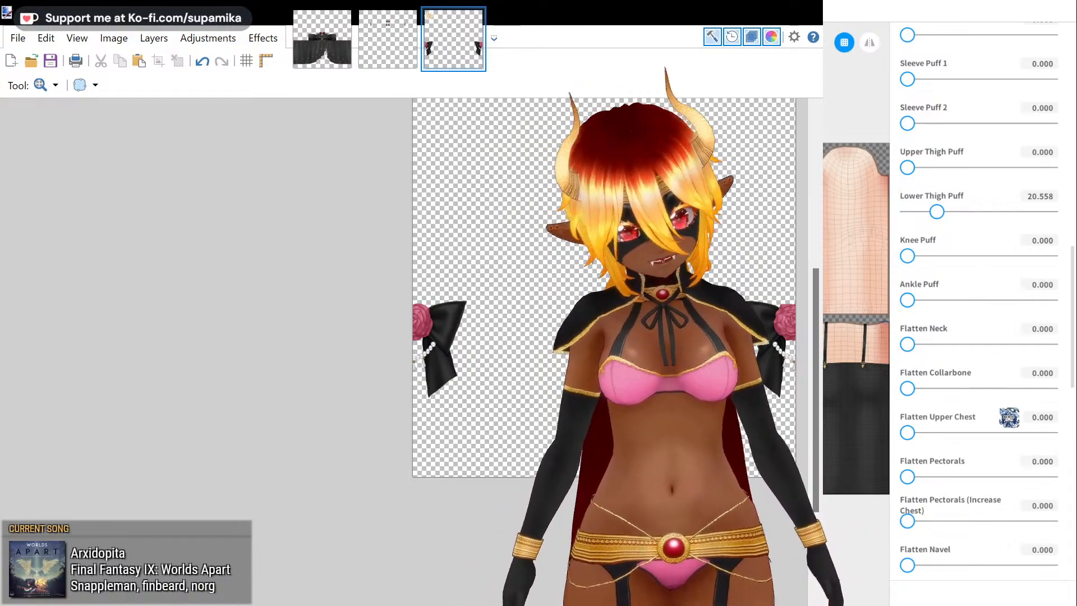
- Raise Add Heel to its maximum and open the texture editor of the item whose Shrink Bodysuit is 79
scroll(1041, 348, "down", 15)
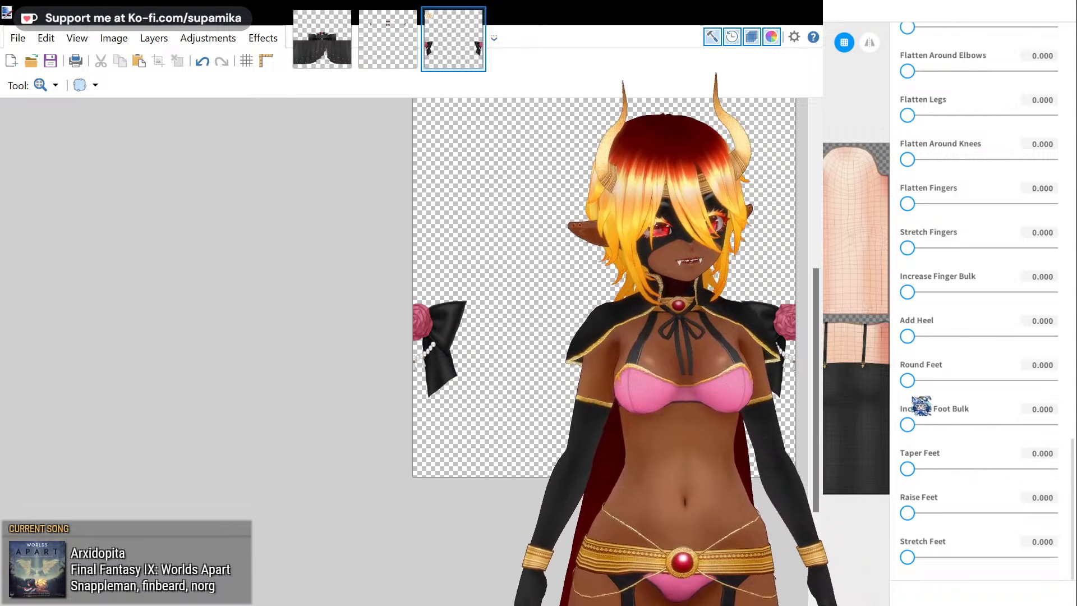
left_click_drag(907, 337, 1075, 350)
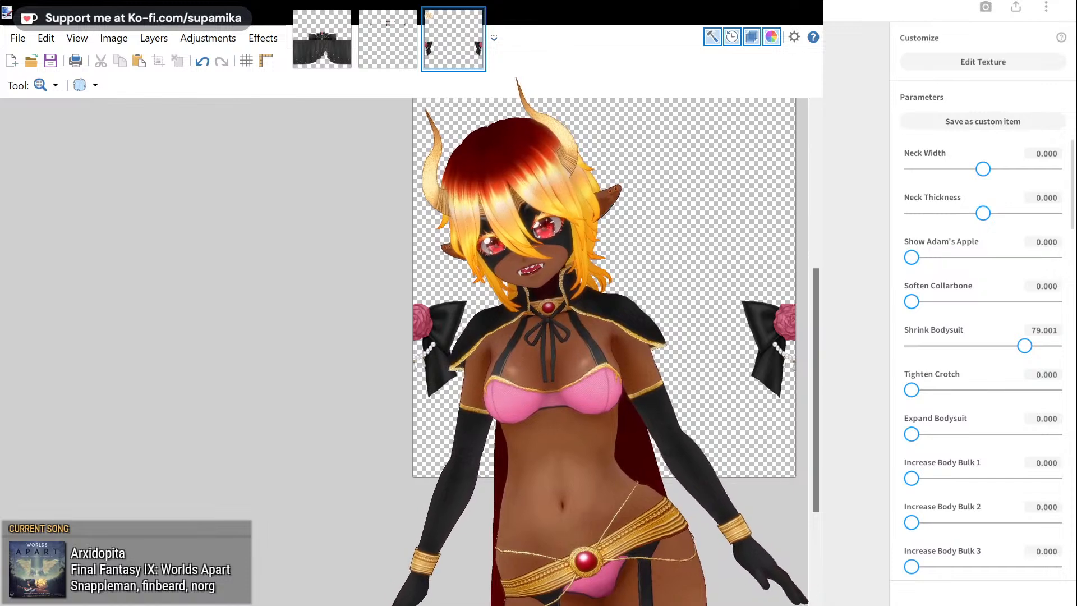
left_click(943, 67)
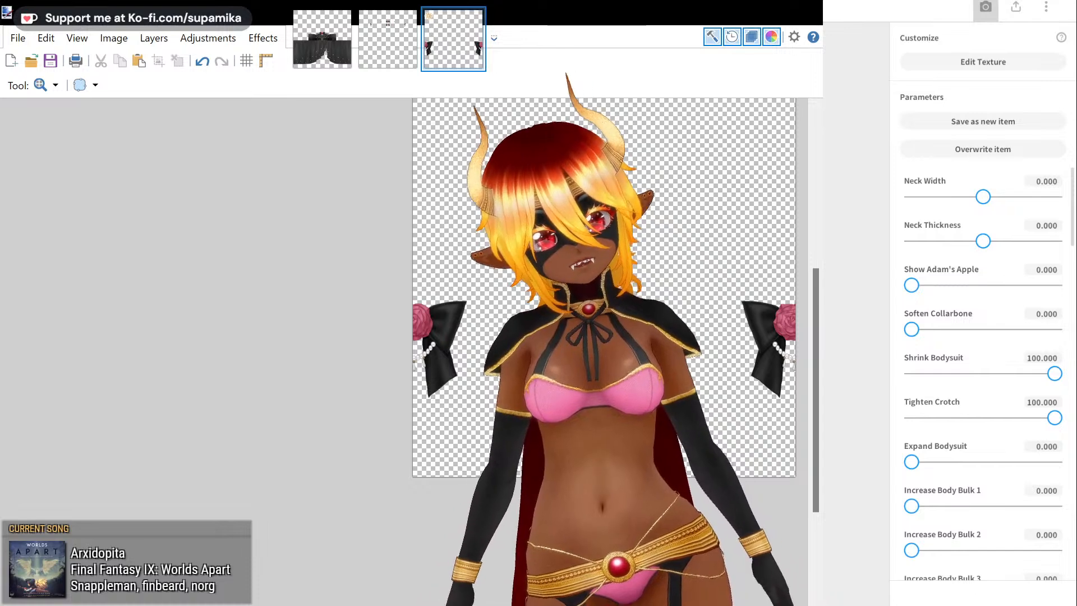
- Enter the photo mode and put the character into the Standby 6 pose after trying Standby 2
left_click(985, 8)
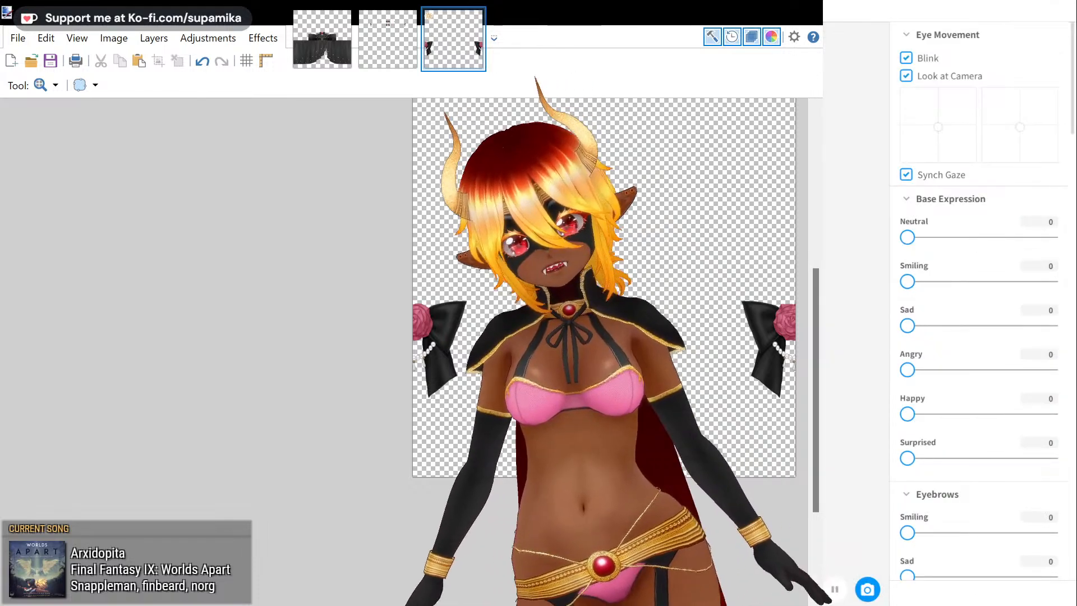
left_click(476, 11)
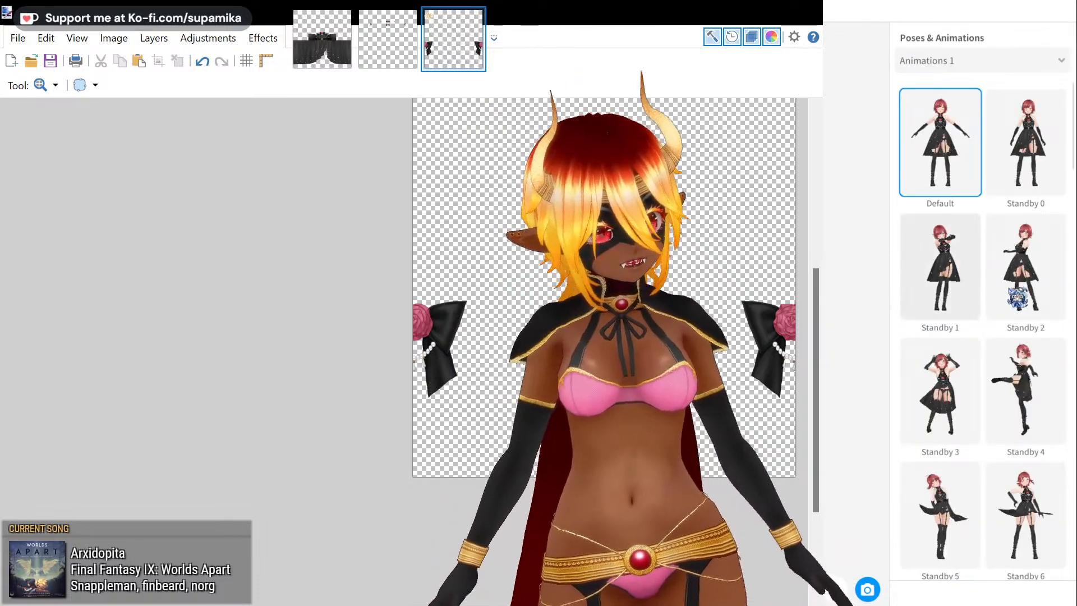
scroll(981, 280, "down", 2)
left_click(1025, 171)
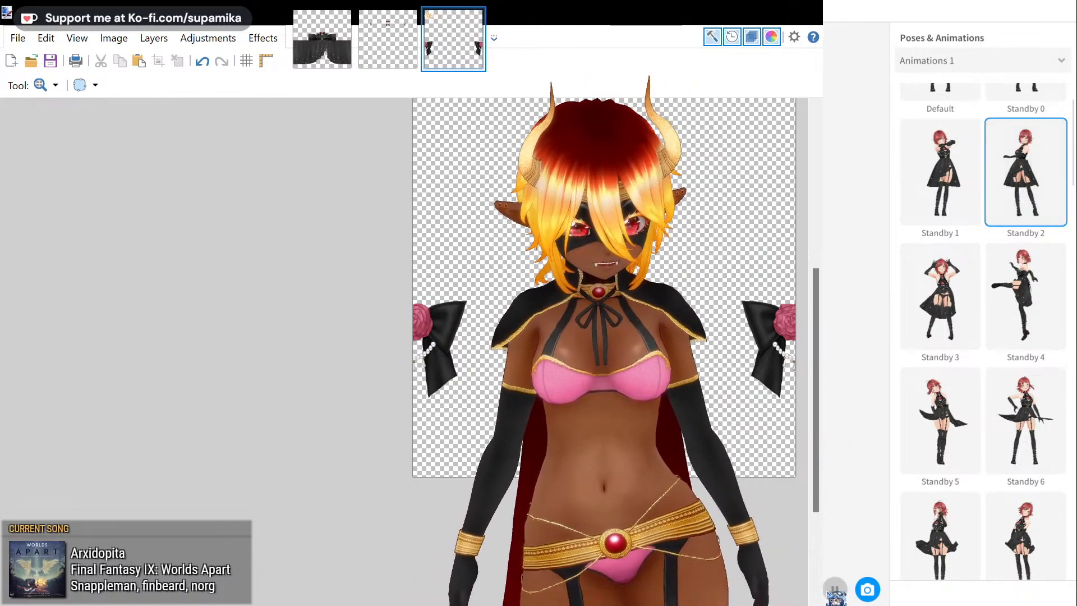
scroll(956, 519, "down", 1)
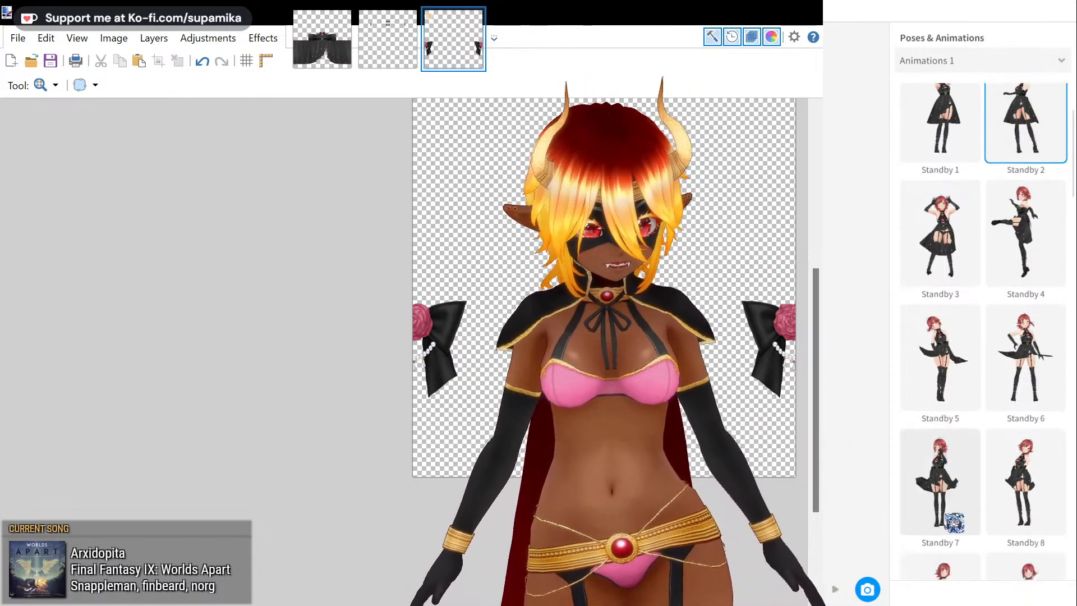
left_click(1016, 387)
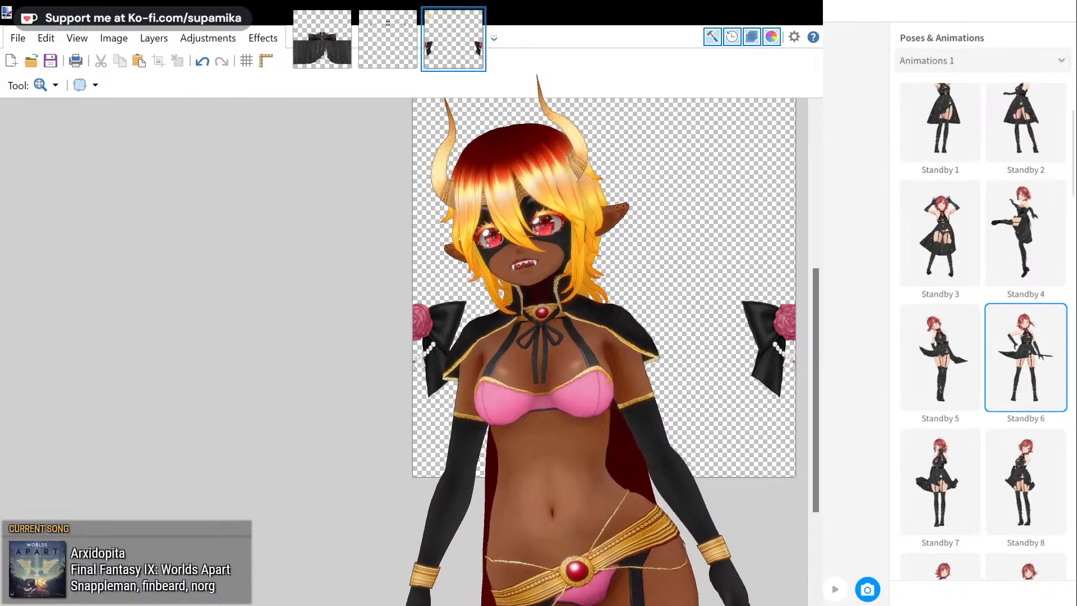
- Try the Smiling eye expression and several mouth expression sliders on the posed character
scroll(920, 413, "down", 5)
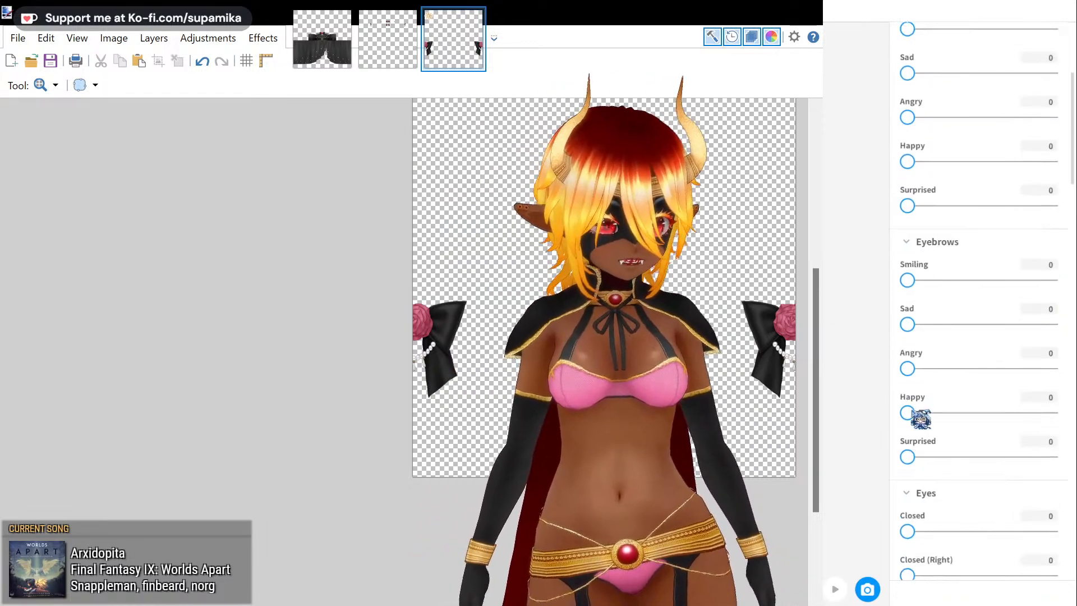
scroll(920, 418, "down", 9)
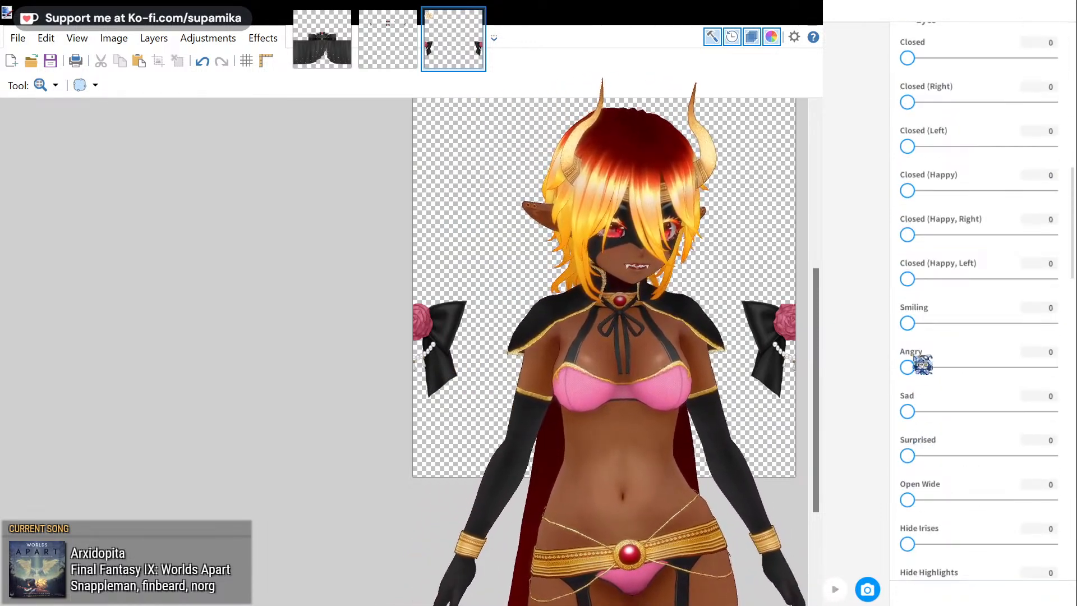
left_click_drag(908, 323, 1032, 328)
scroll(999, 439, "down", 3)
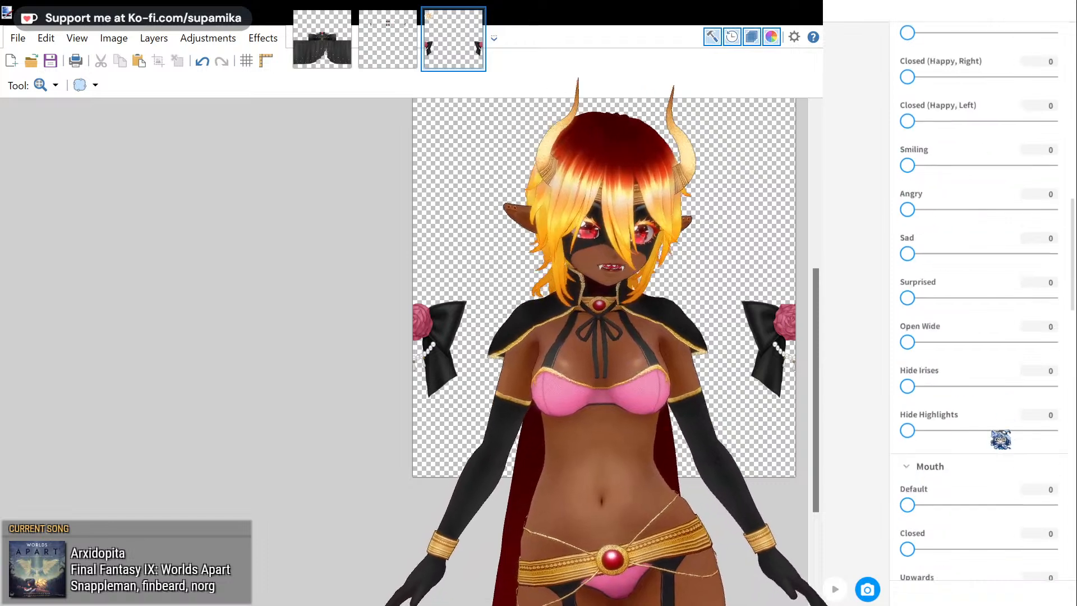
scroll(1000, 439, "down", 8)
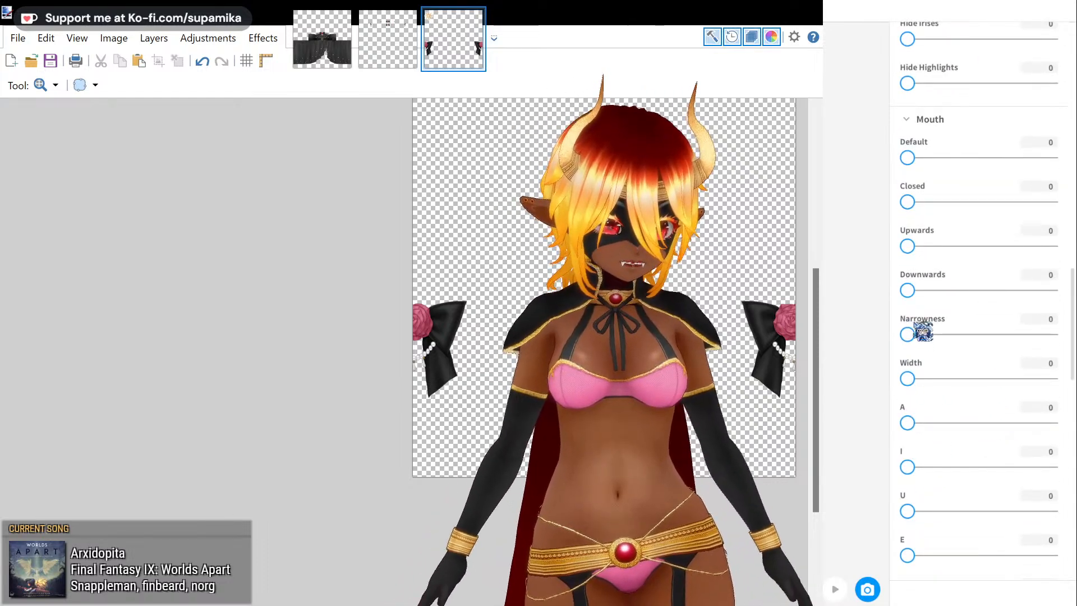
scroll(923, 331, "down", 6)
left_click_drag(920, 480, 885, 465)
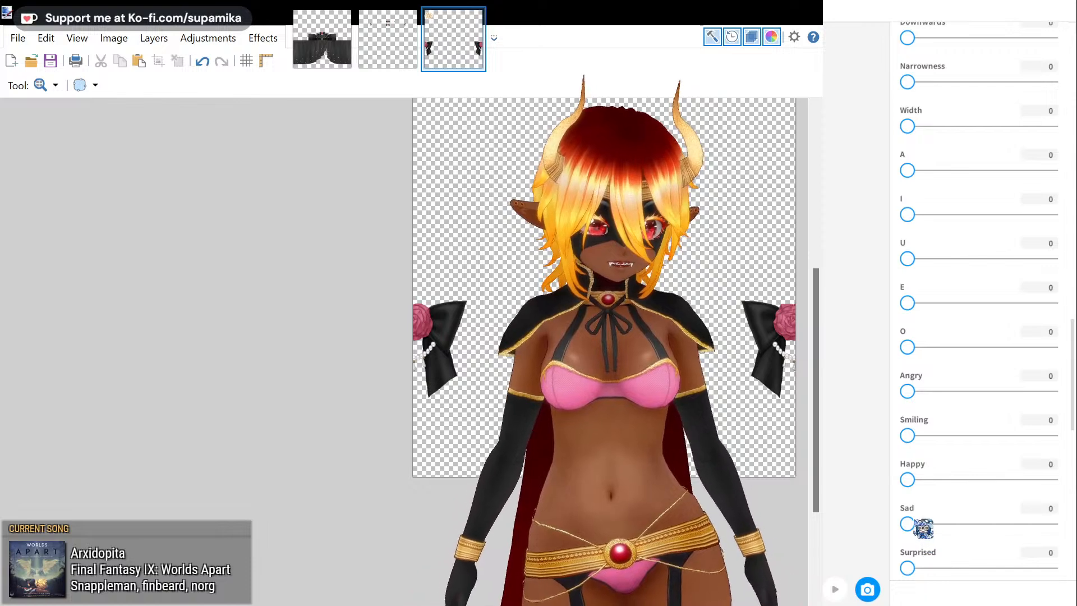
scroll(922, 527, "down", 2)
left_click_drag(921, 376, 953, 373)
left_click_drag(913, 416, 945, 416)
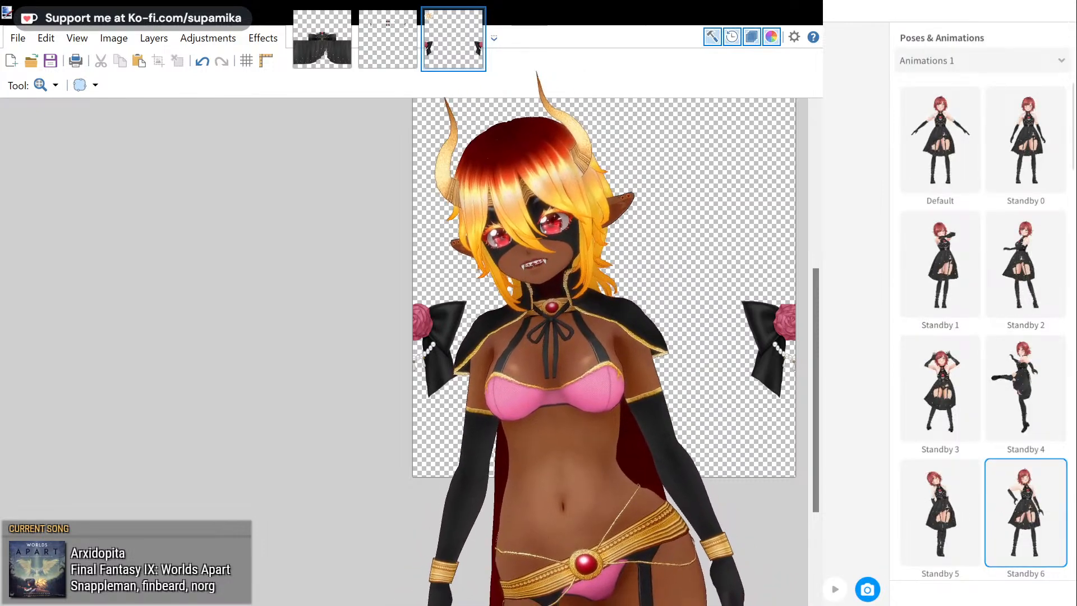
- Set the photo mode's Anti-aliasing effect to High
left_click(906, 36)
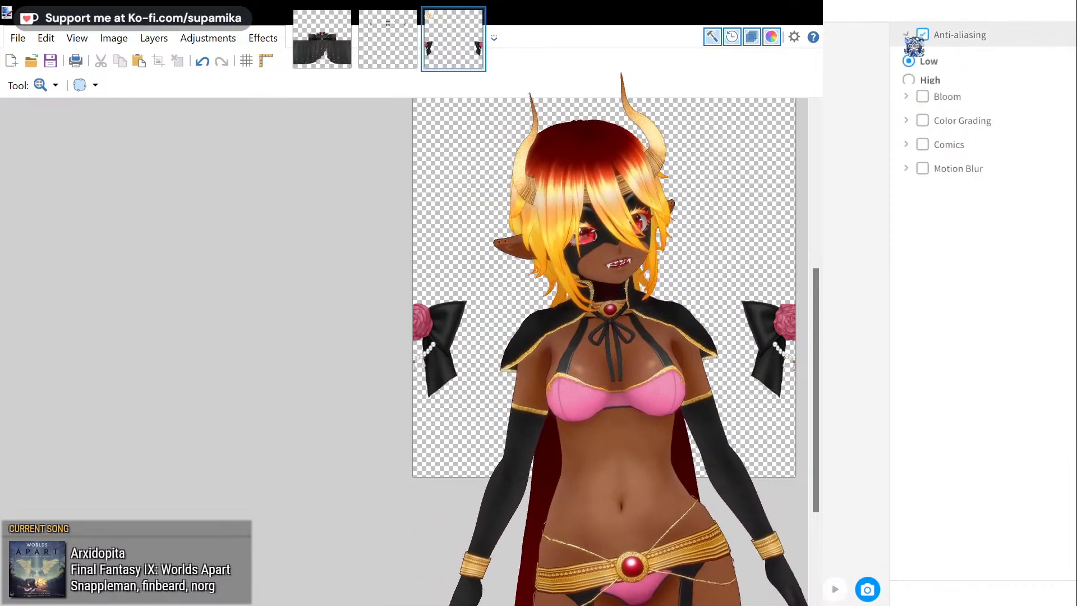
left_click(908, 80)
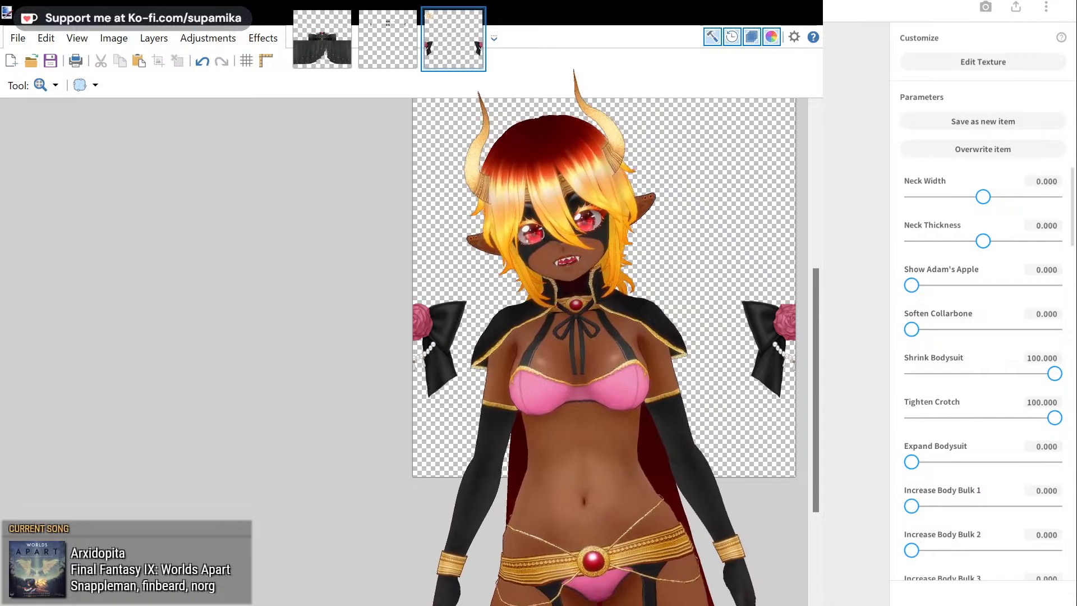
- Raise the body's Chest Size to about 0.32 and reduce it slightly
scroll(1012, 384, "down", 4)
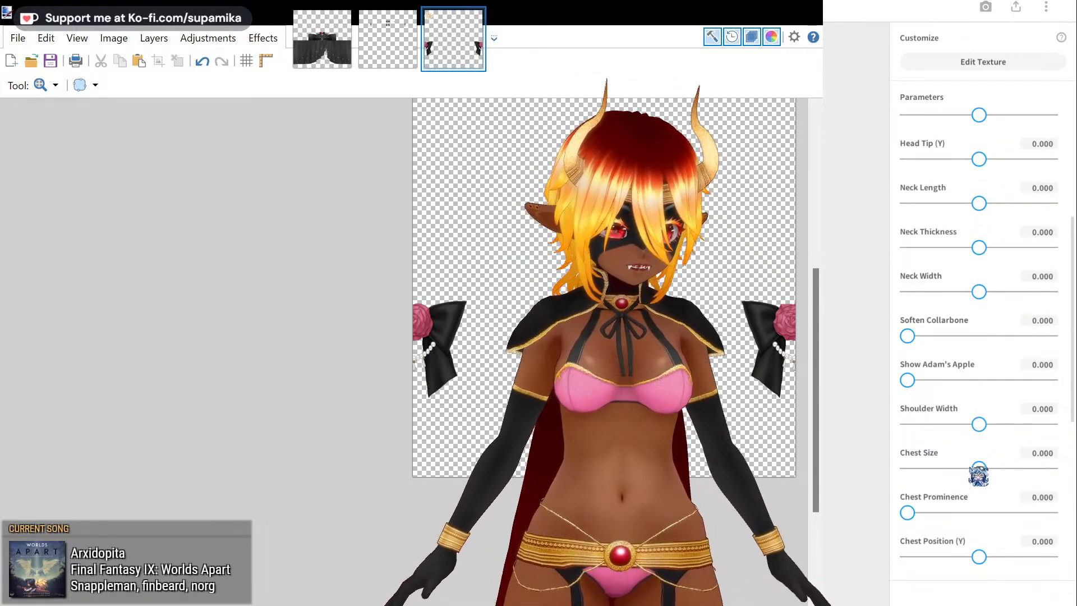
left_click_drag(981, 469, 994, 466)
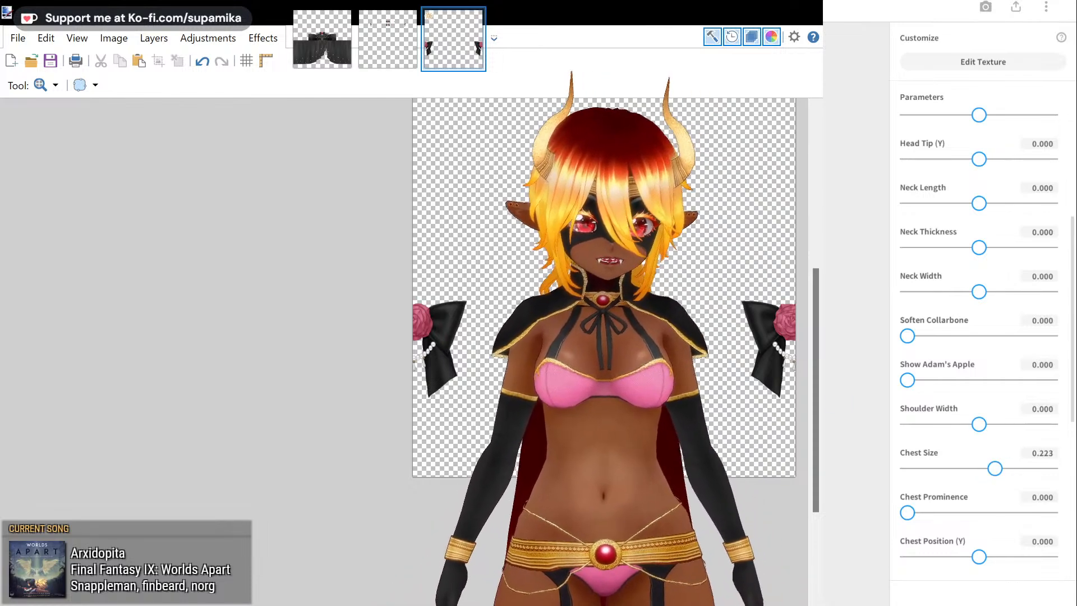
left_click(1009, 469)
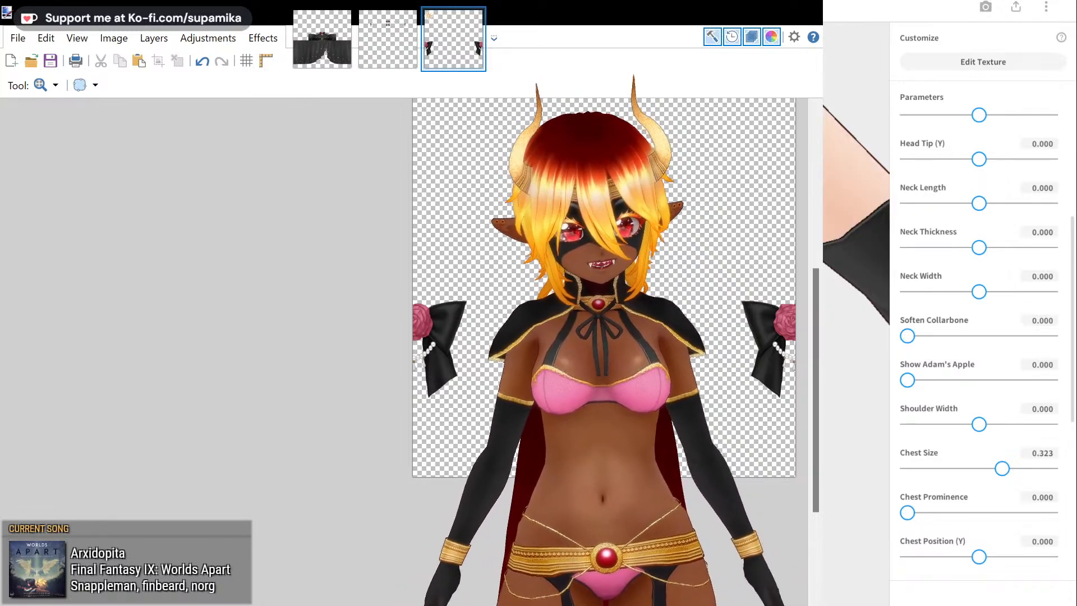
left_click_drag(1002, 470, 992, 468)
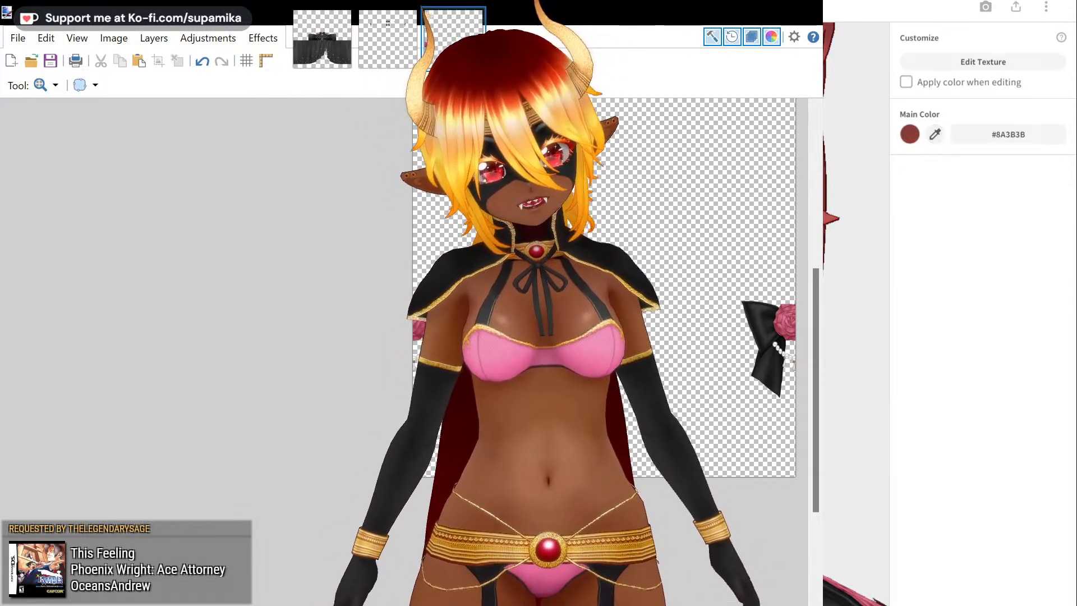
- Sample new Main Colors with the eyedropper, picking #954040 for the red item and another for the item coloured #825A46
left_click(935, 134)
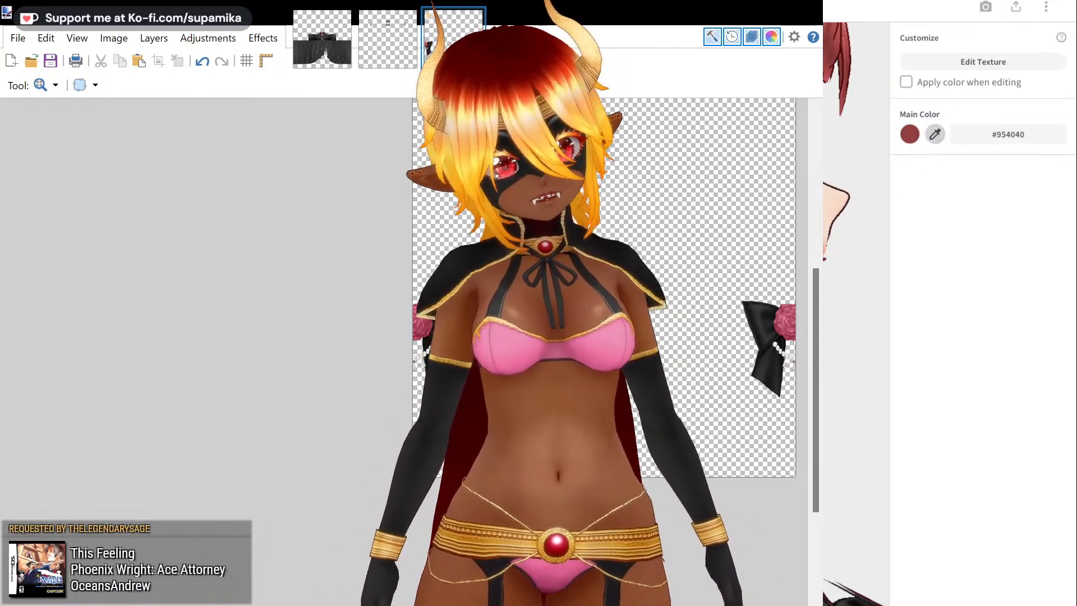
left_click(934, 134)
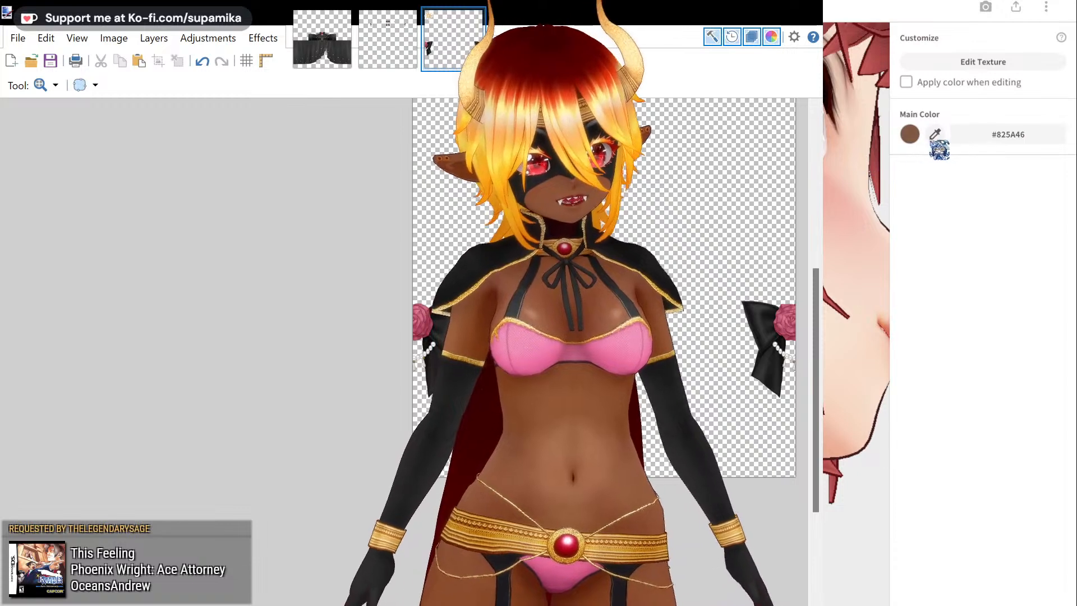
left_click(935, 134)
scroll(856, 264, "down", 5)
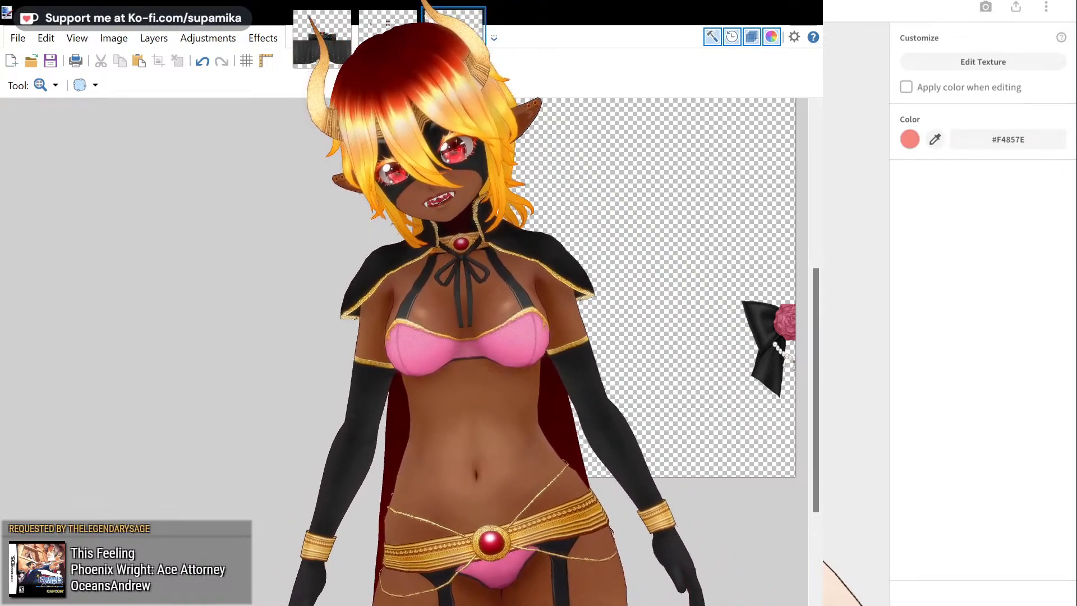
- Open the item's texture for editing, turn on mirrored drawing and choose the soft brush with a slightly larger width
left_click(931, 65)
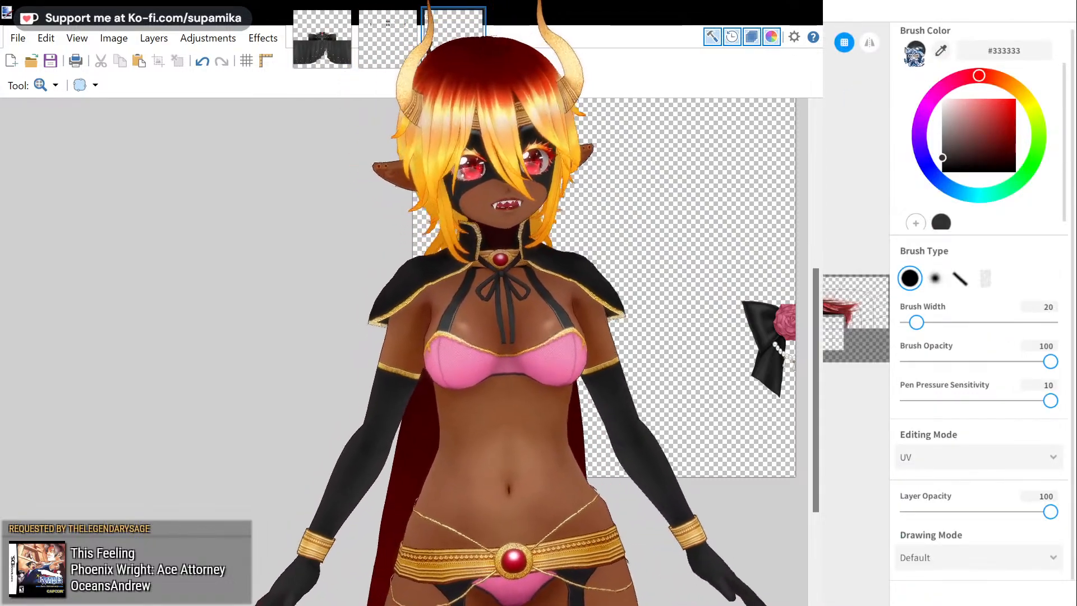
left_click(869, 42)
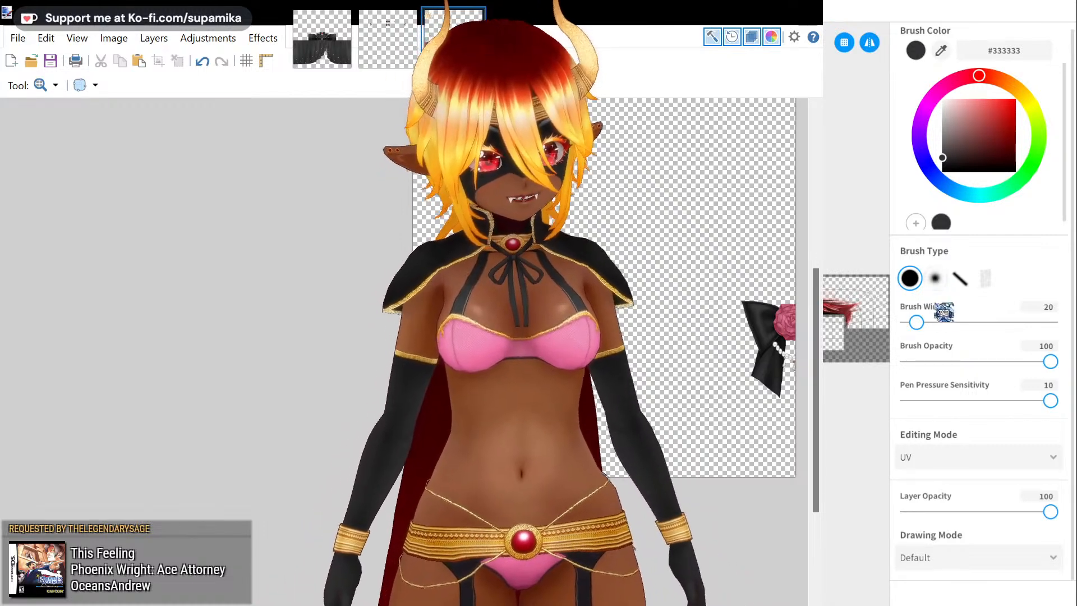
left_click(935, 277)
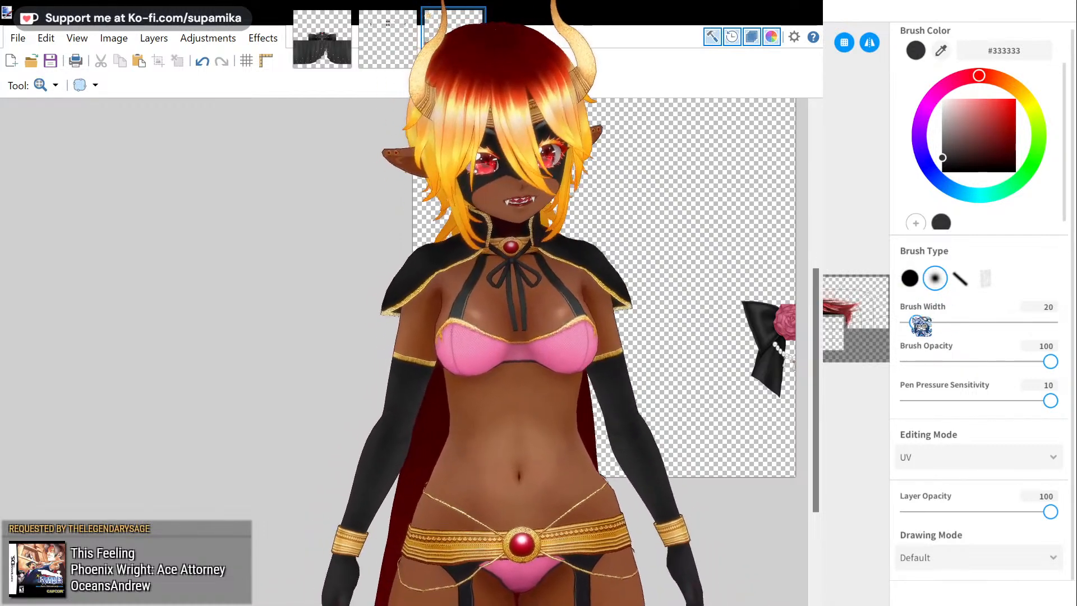
left_click_drag(916, 322, 921, 322)
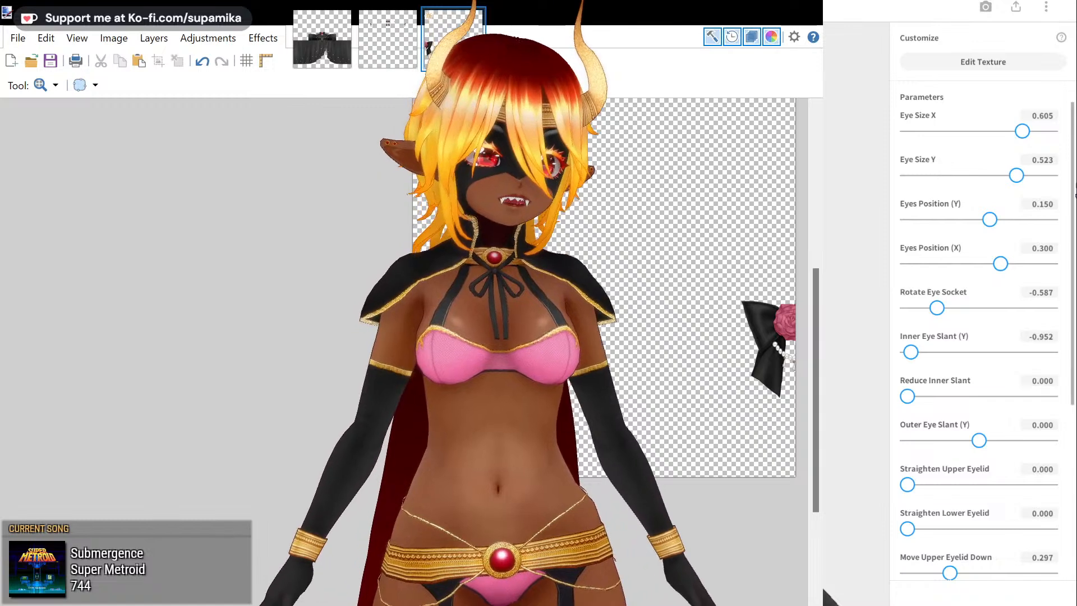
- Set Eye Size X and Eye Size Y to 1.000 and Inner Eye Slant (Y) to about -0.352
left_click_drag(1021, 131, 1062, 135)
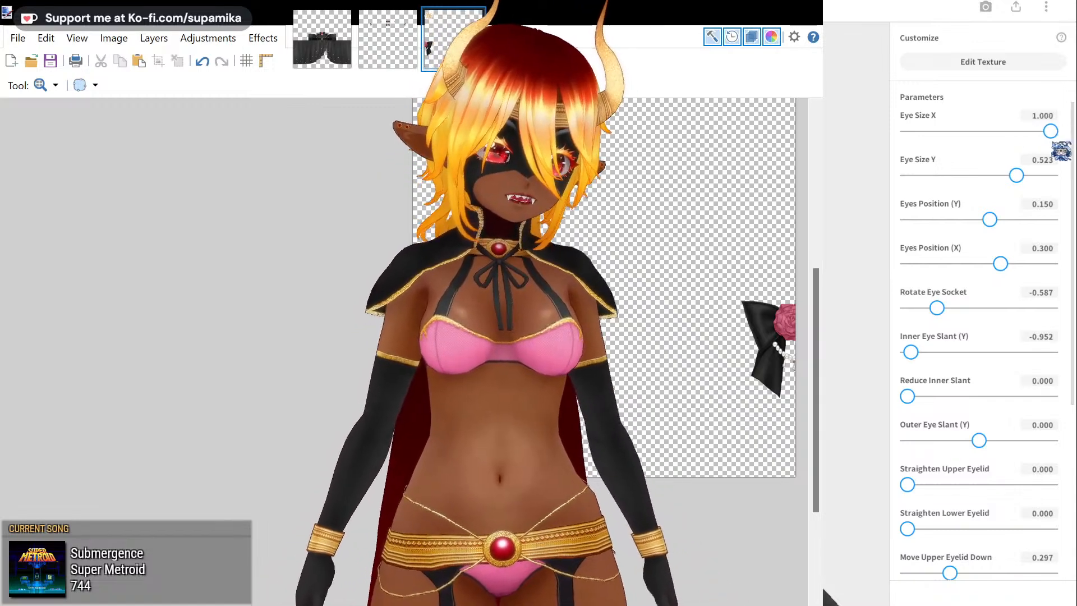
left_click_drag(1016, 175, 1062, 179)
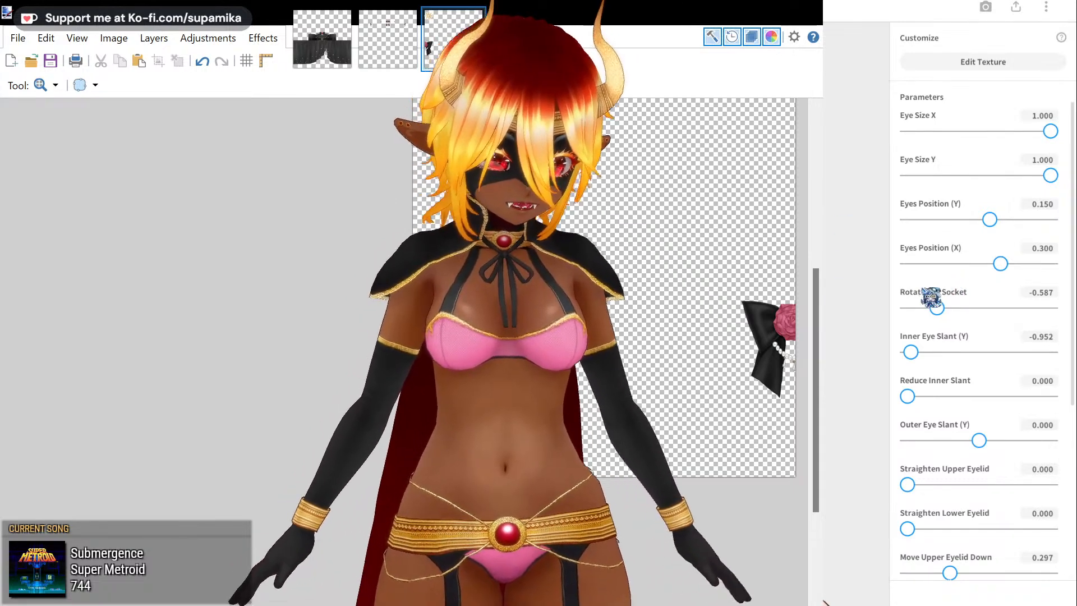
left_click_drag(910, 352, 959, 352)
- Set Scornful Look to about 0.317, Outer Eye Slant (Y) to 1.000 and Reduce Inner Slant to about 0.305
scroll(920, 481, "down", 5)
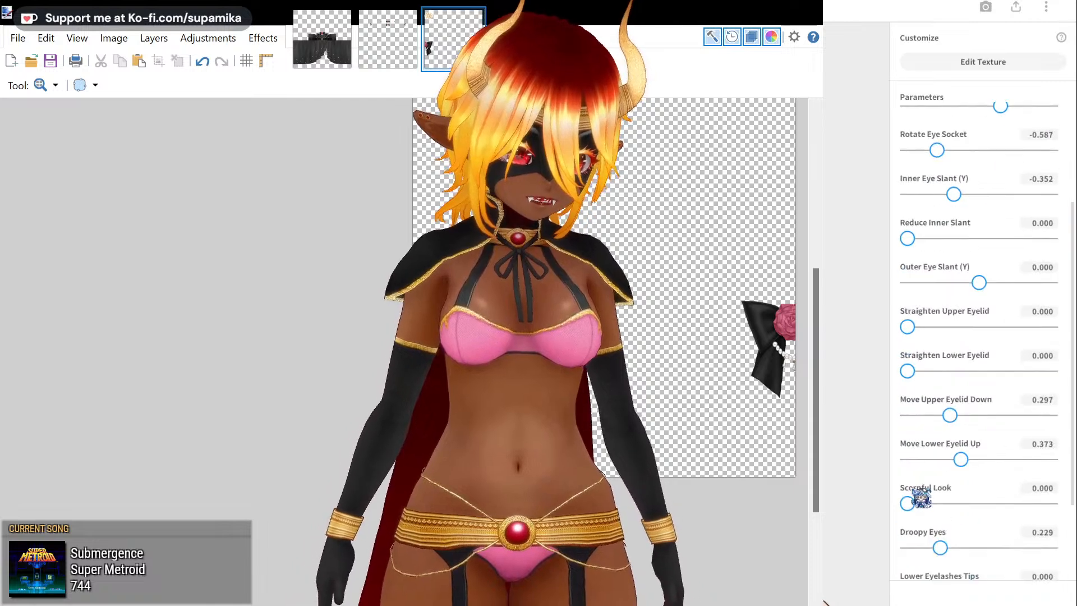
left_click_drag(908, 441, 962, 443)
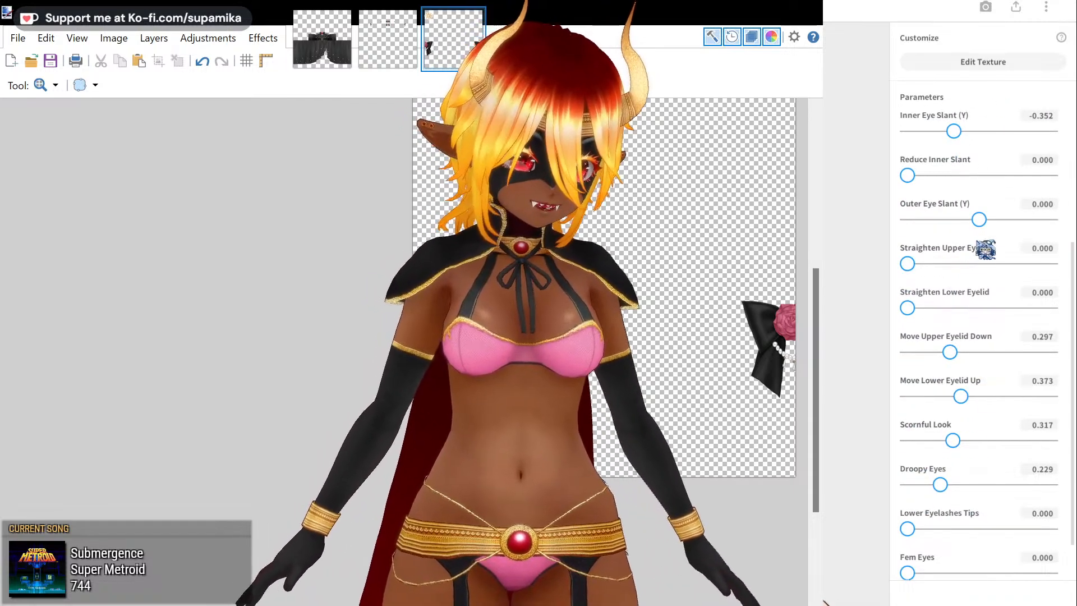
left_click_drag(992, 220, 1072, 212)
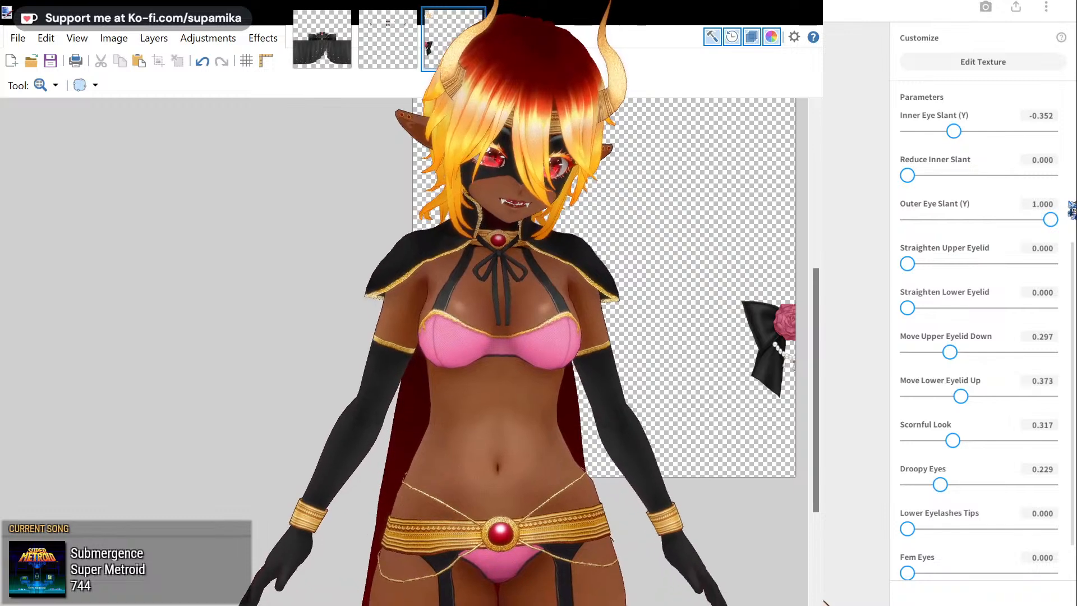
left_click_drag(907, 175, 951, 176)
- Set Move Upper Eyelid Down to about 0.396 and reduce Move Lower Eyelid Up and Droopy Eyes to 0.000
mouse_move(949, 352)
left_mouse_down()
mouse_move(993, 353)
mouse_move(963, 352)
left_mouse_up()
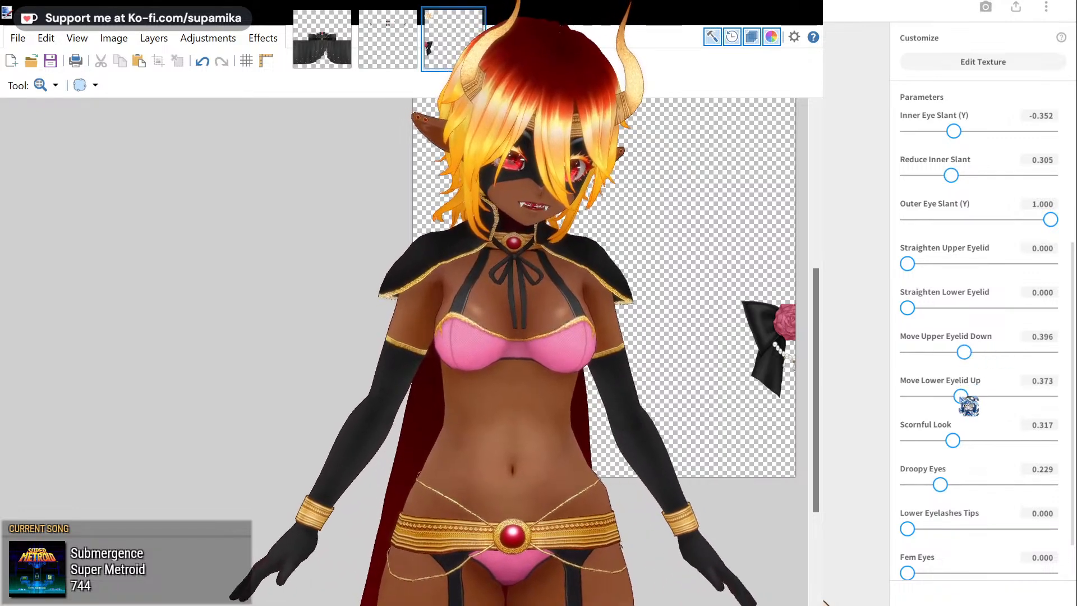
left_click_drag(960, 397, 819, 396)
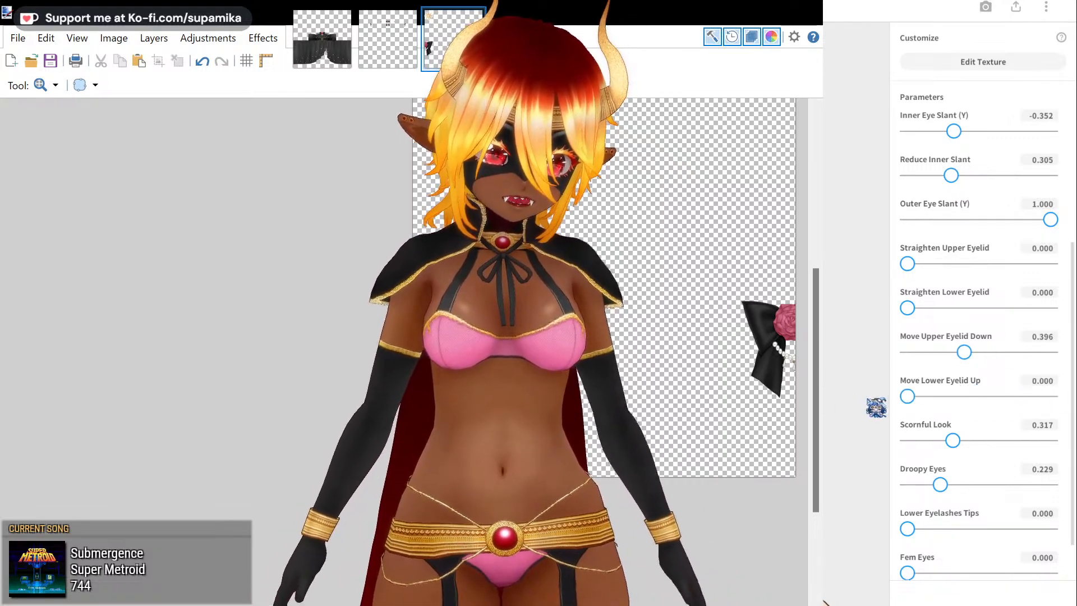
left_click_drag(941, 484, 883, 485)
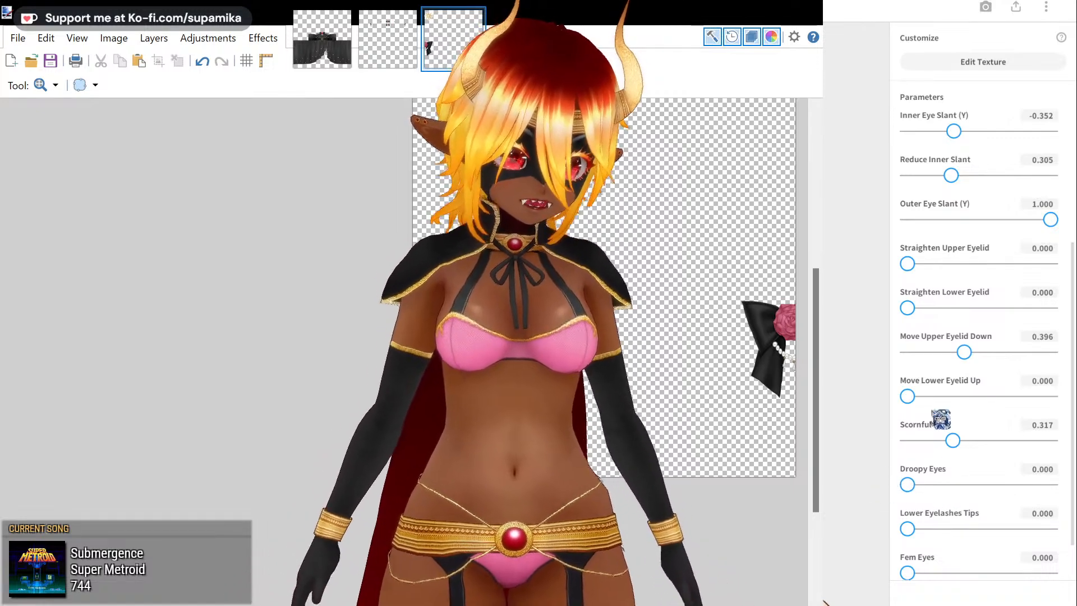
- Set Fem Eyes to about 0.256 and Masc Eyes back to 0.000 after trying higher values for both
scroll(962, 443, "down", 2)
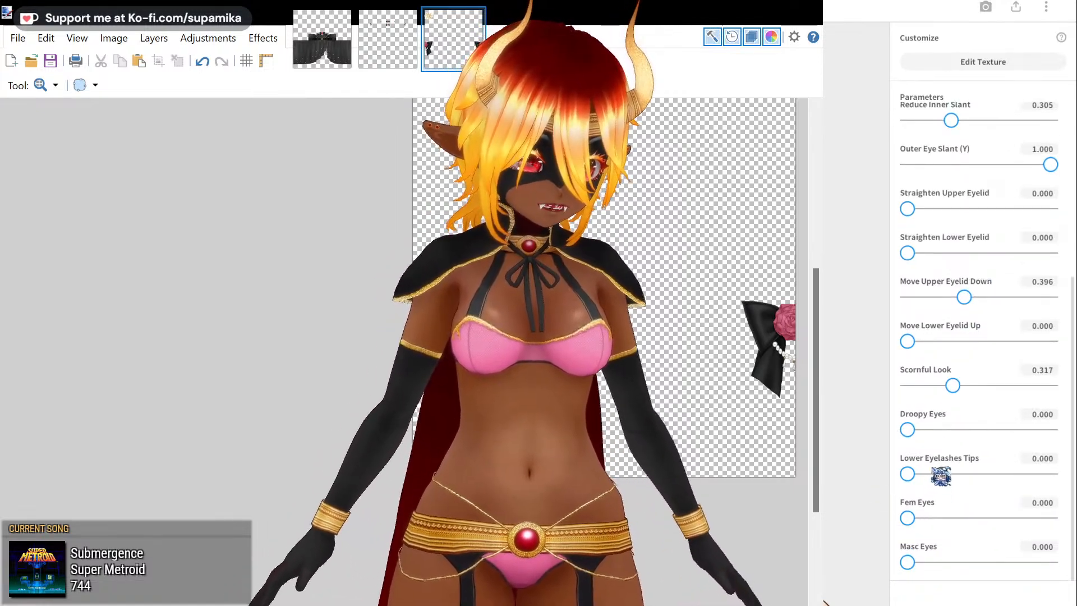
left_click_drag(906, 517, 991, 517)
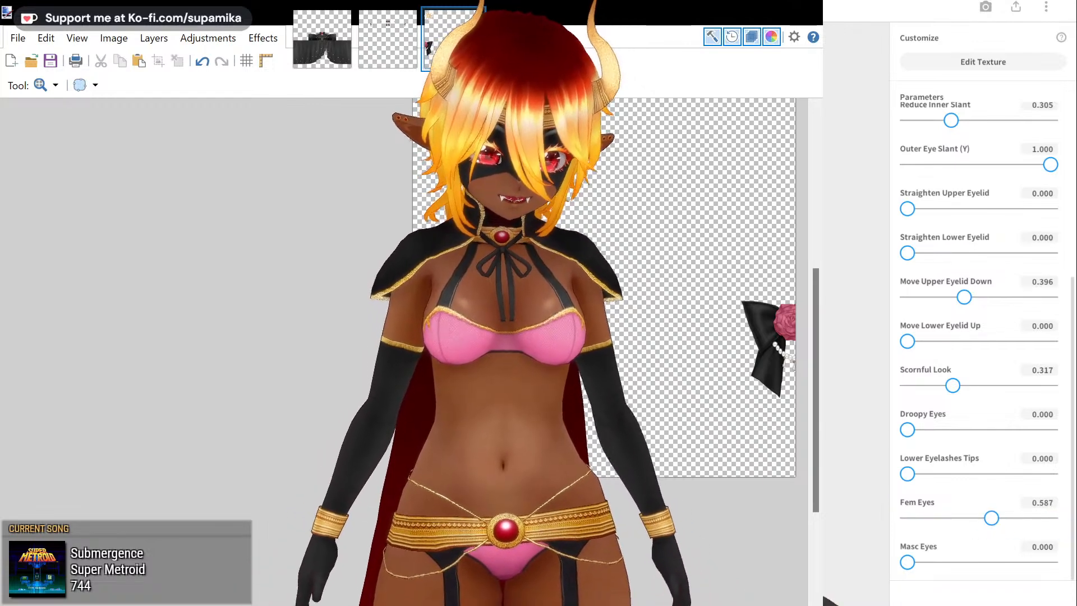
mouse_move(937, 562)
left_mouse_down()
mouse_move(913, 562)
mouse_move(955, 561)
left_mouse_up()
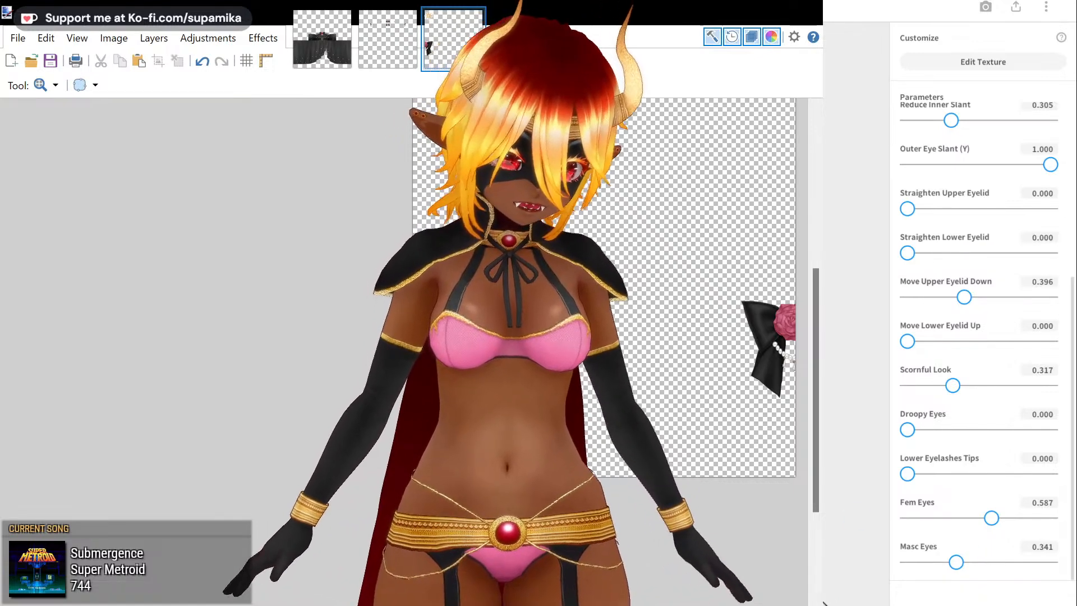
left_click_drag(955, 562, 884, 555)
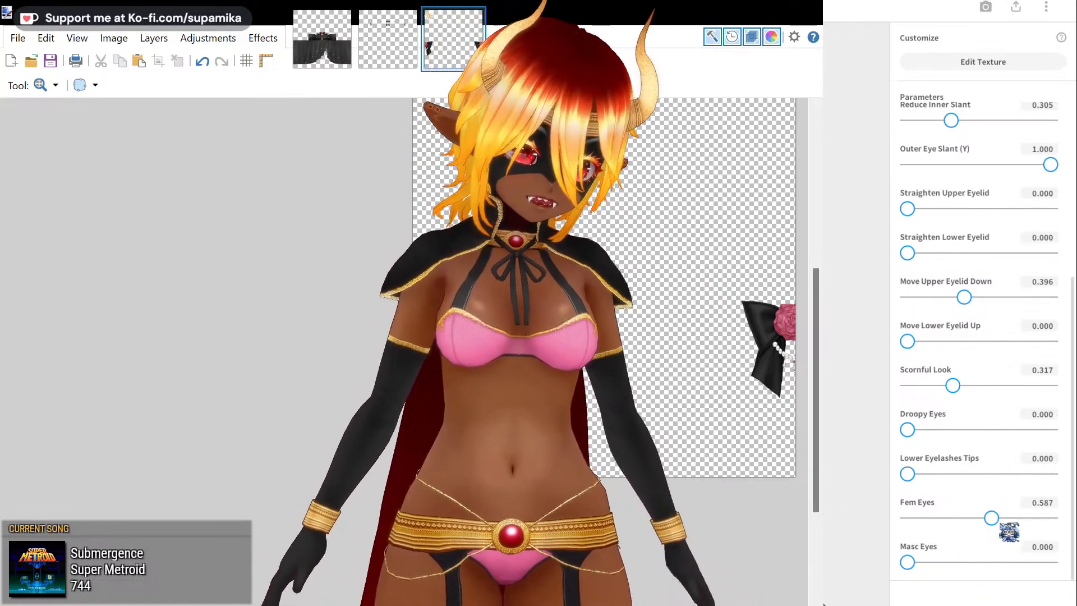
left_click_drag(991, 518, 950, 517)
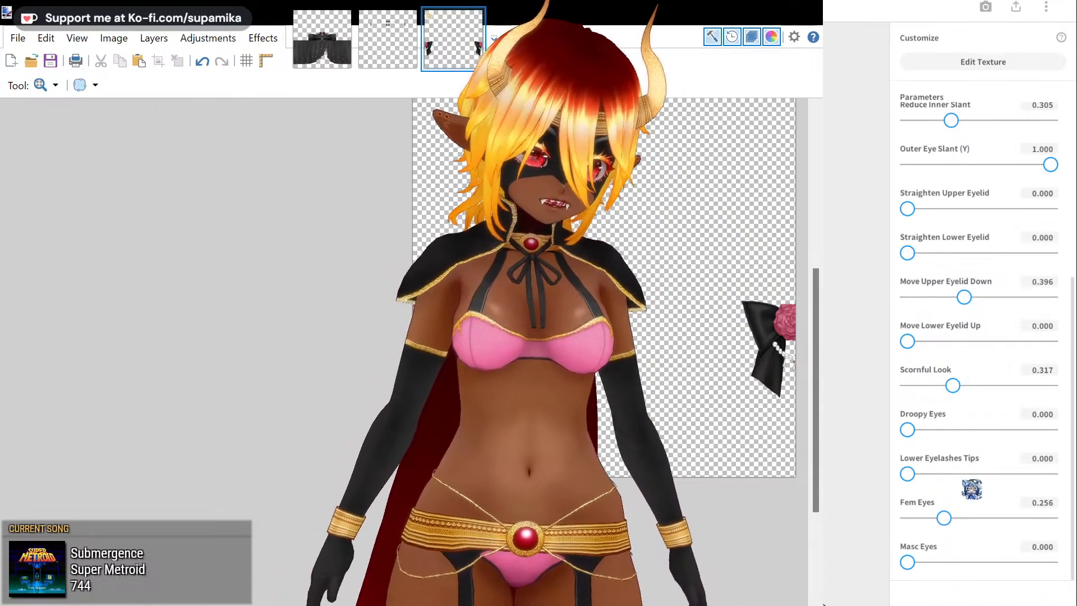
- Lower Eyes Position (Y) to about -0.061 and Rotate Eye Socket to about -0.981
scroll(969, 421, "up", 5)
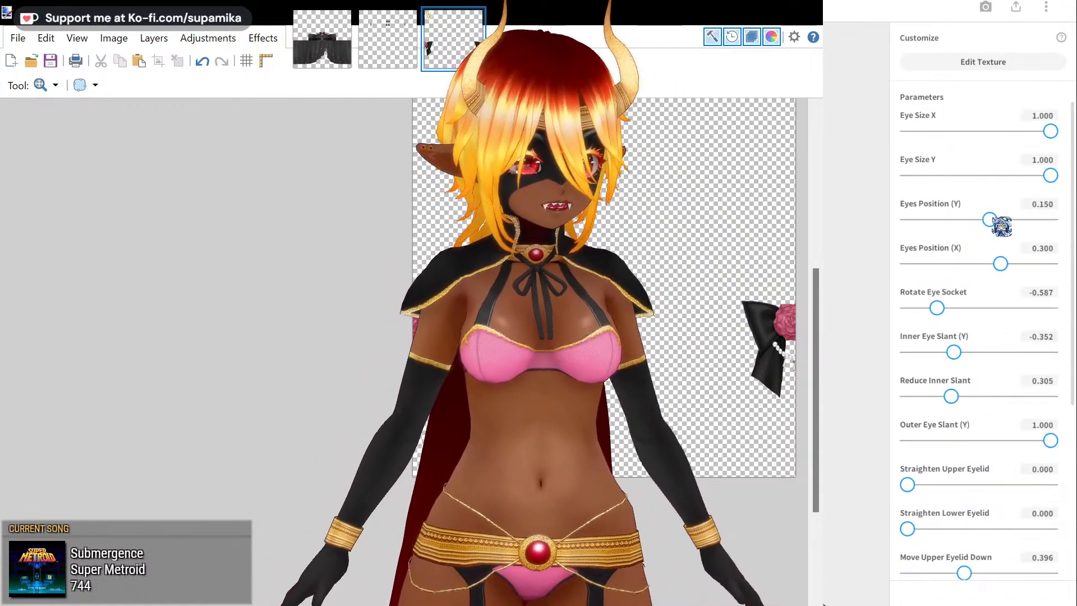
left_click_drag(1002, 219, 974, 223)
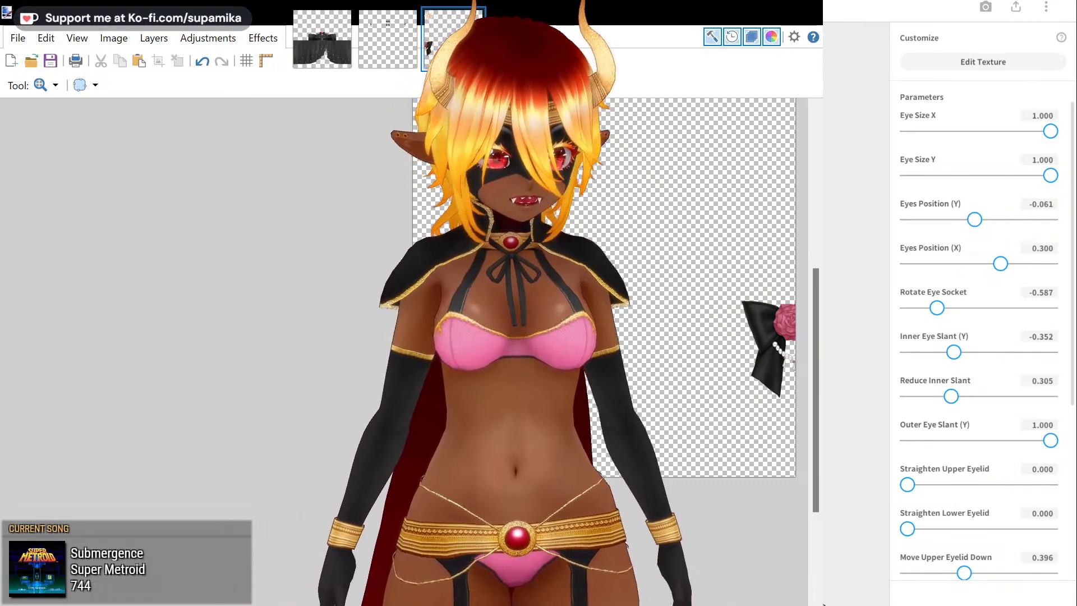
left_click_drag(937, 308, 907, 315)
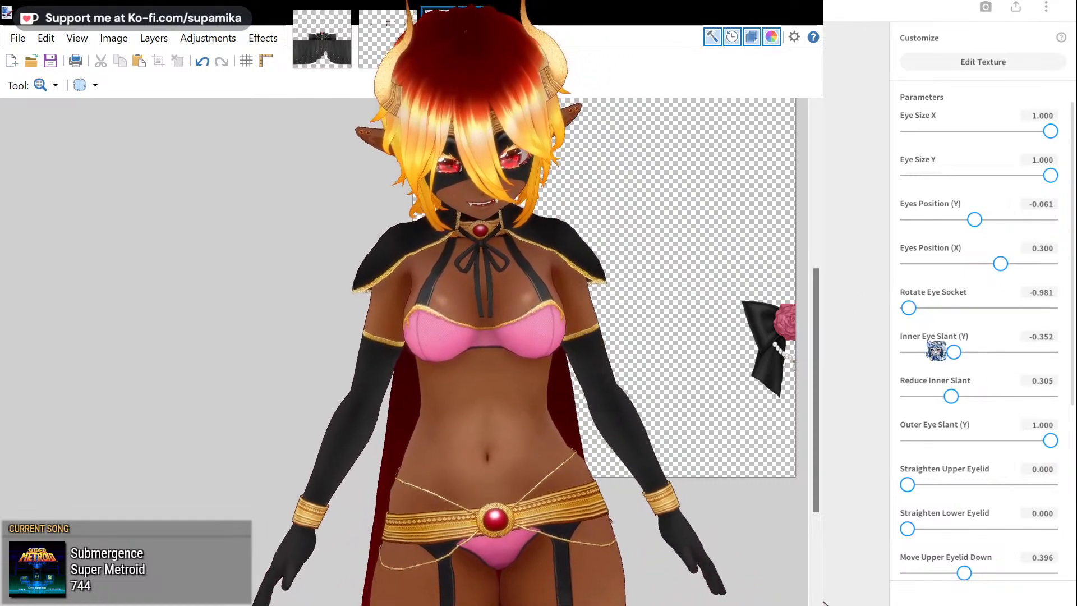
- Raise Thicker Upper Lip (Fem) to about half of its range and set Mouth Width to about 0.640
scroll(981, 306, "down", 10)
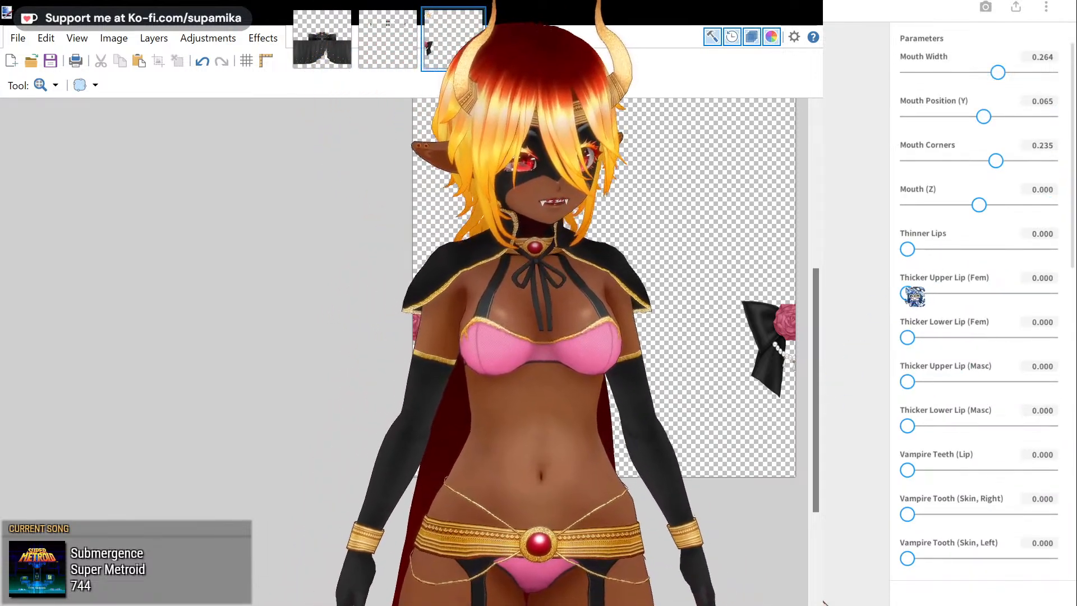
left_click_drag(914, 296, 985, 290)
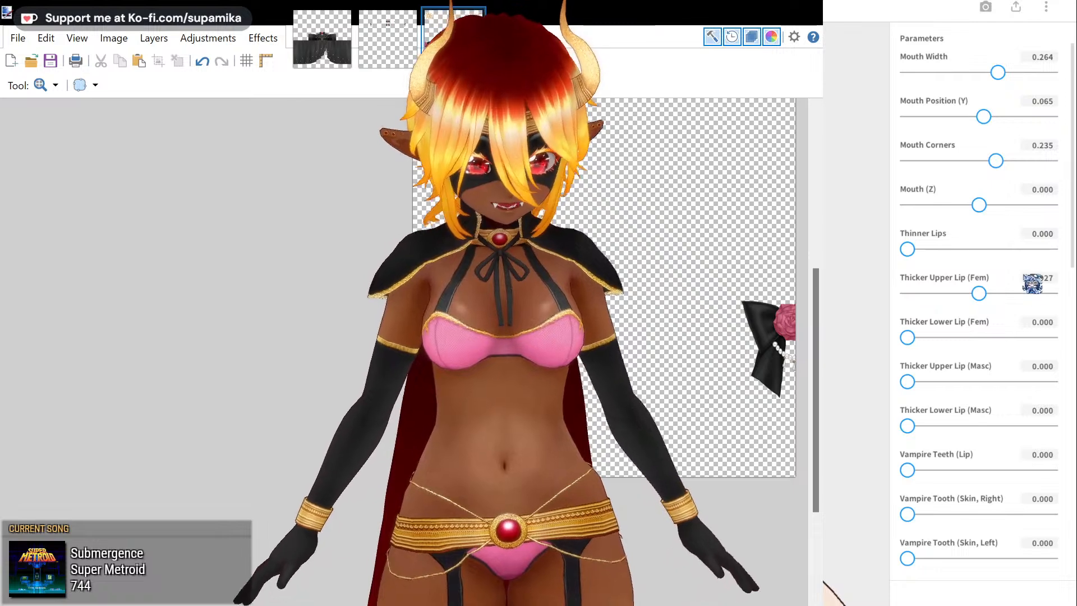
left_click_drag(998, 73, 1024, 73)
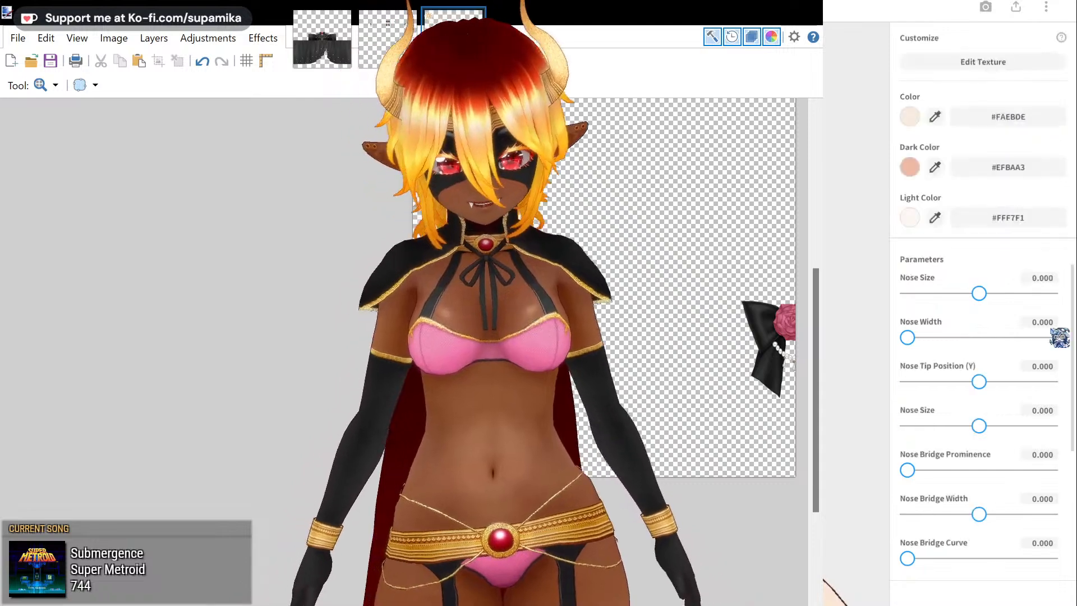
- Set the first Nose Size parameter to about -0.305 and Nose Tip Position (Y) to about -0.552
left_click_drag(979, 292, 962, 293)
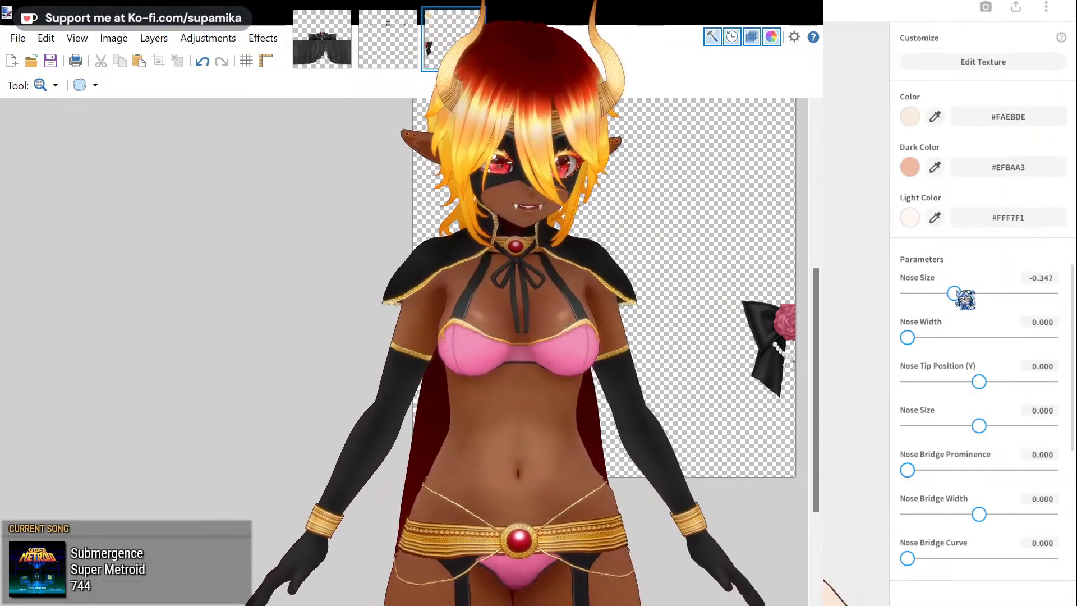
scroll(982, 365, "down", 1)
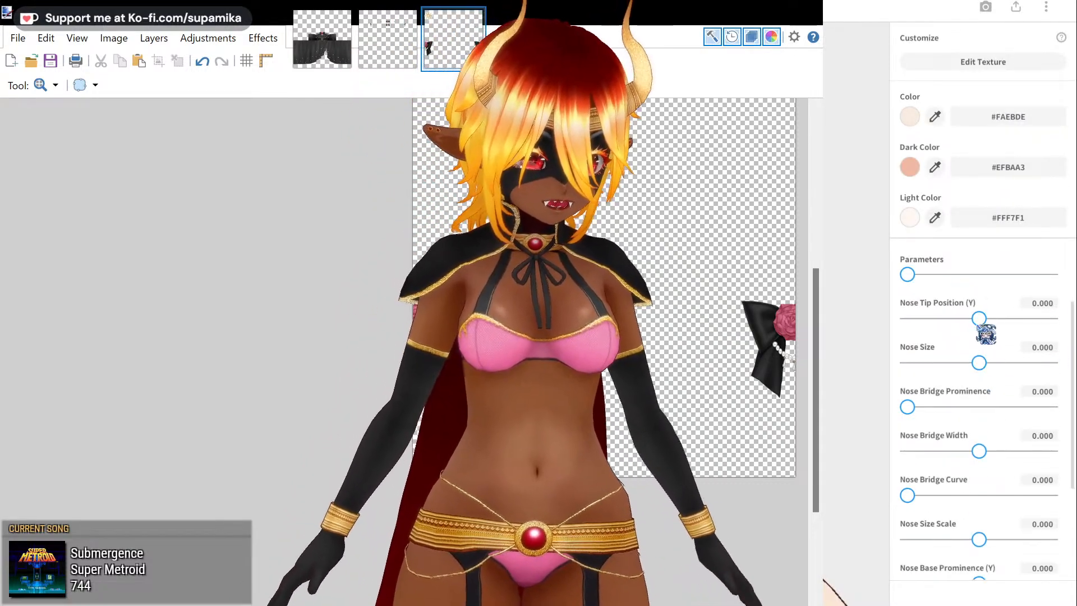
left_click_drag(978, 318, 939, 319)
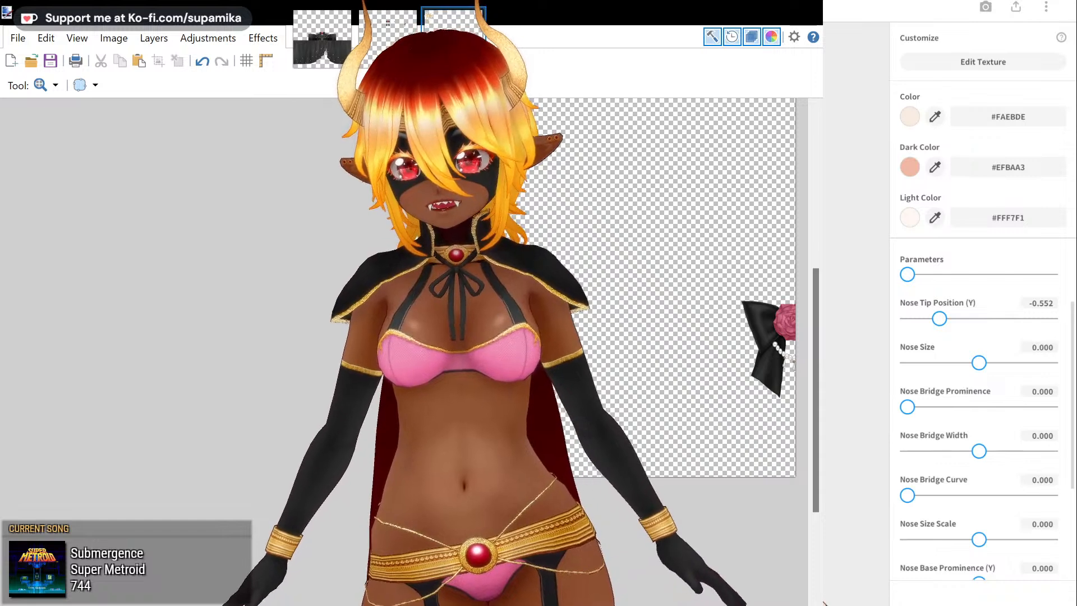
- Look through the full face parameter list and raise Fem Eyes further
left_click(37, 66)
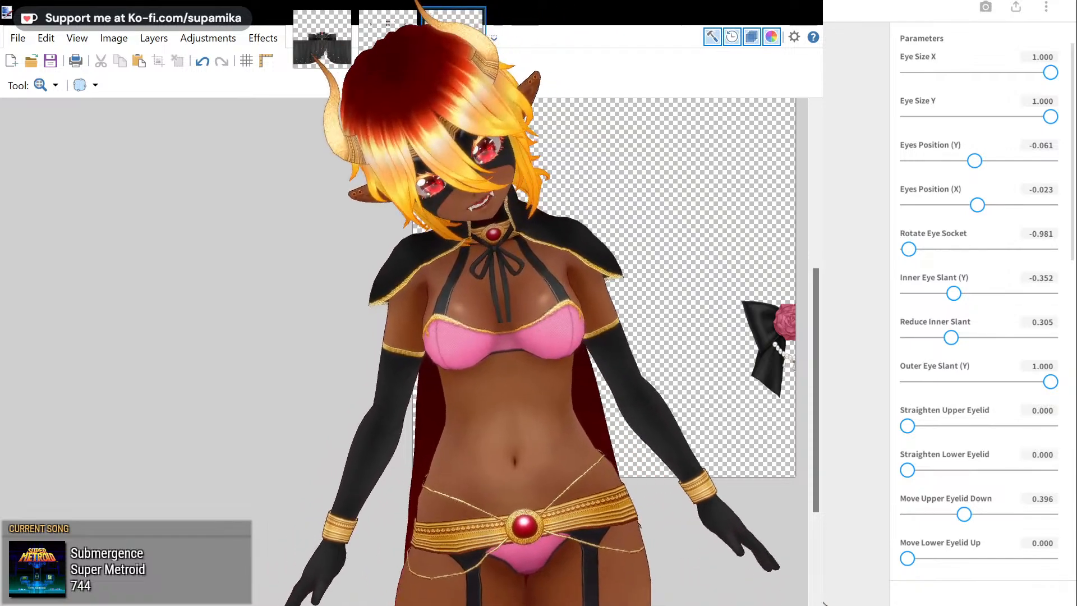
scroll(1026, 368, "down", 3)
scroll(1019, 363, "up", 3)
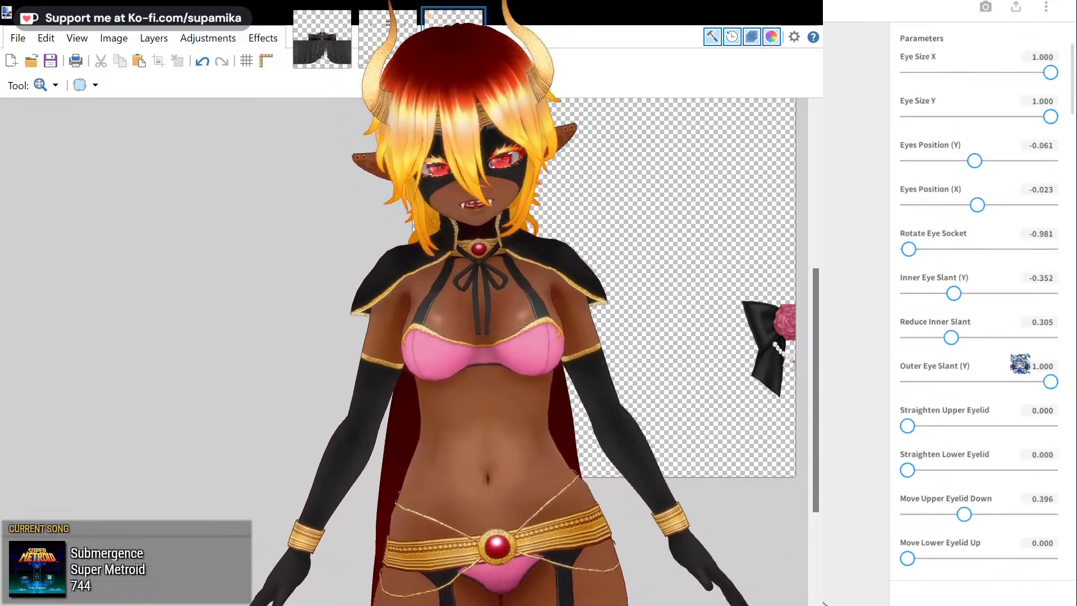
scroll(1038, 392, "down", 10)
scroll(1052, 412, "down", 15)
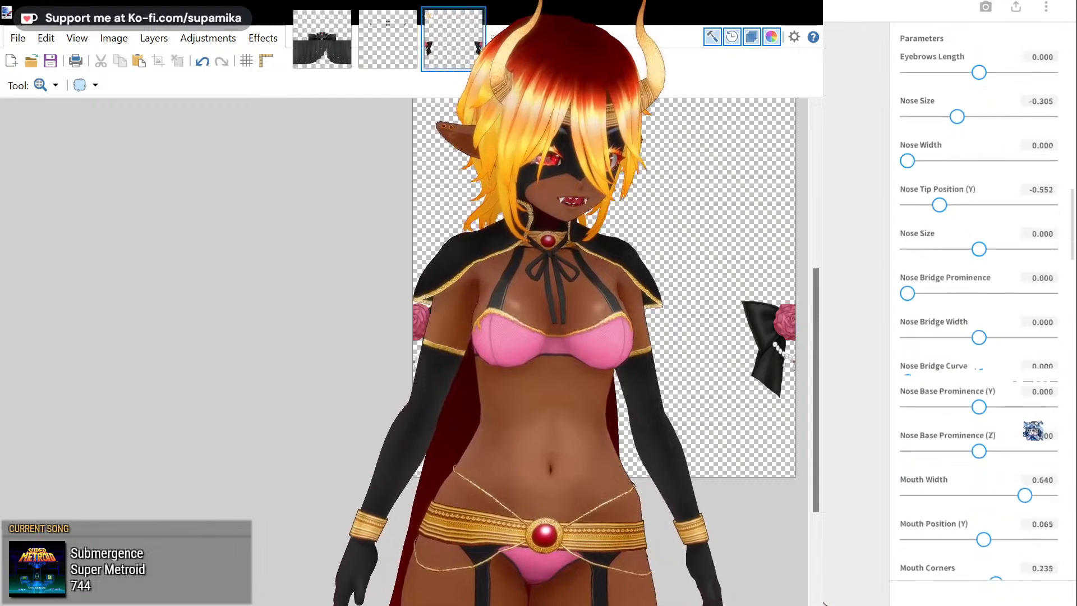
scroll(1012, 440, "down", 12)
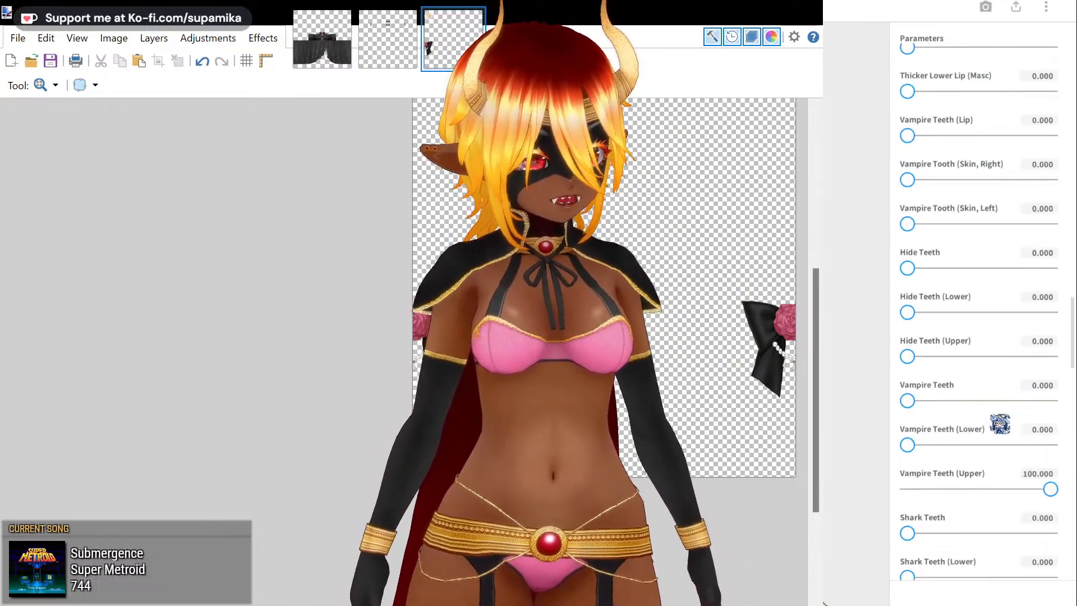
scroll(969, 429, "down", 8)
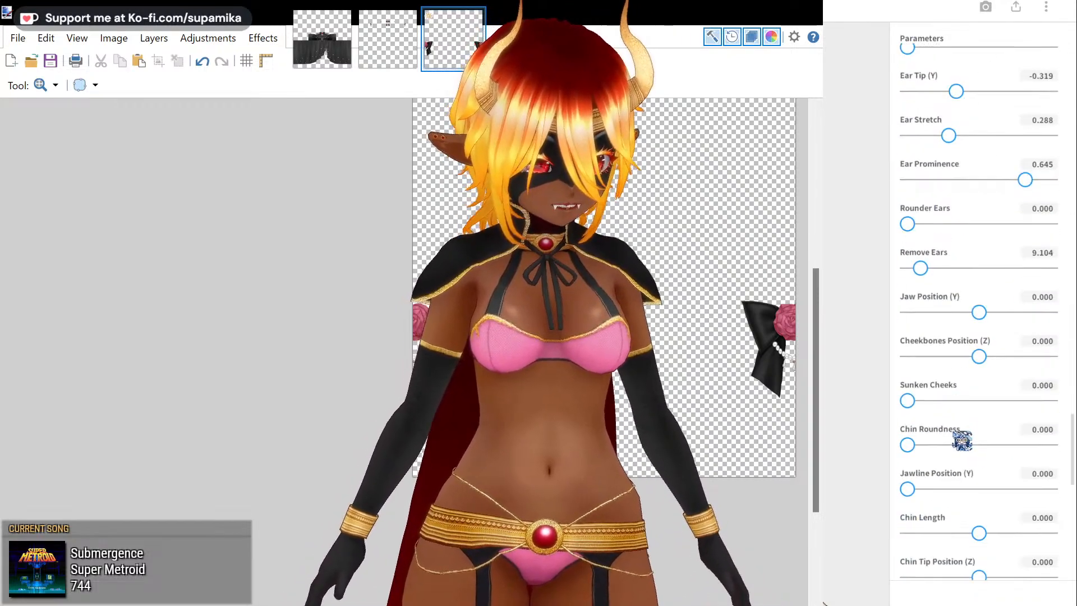
scroll(959, 441, "down", 5)
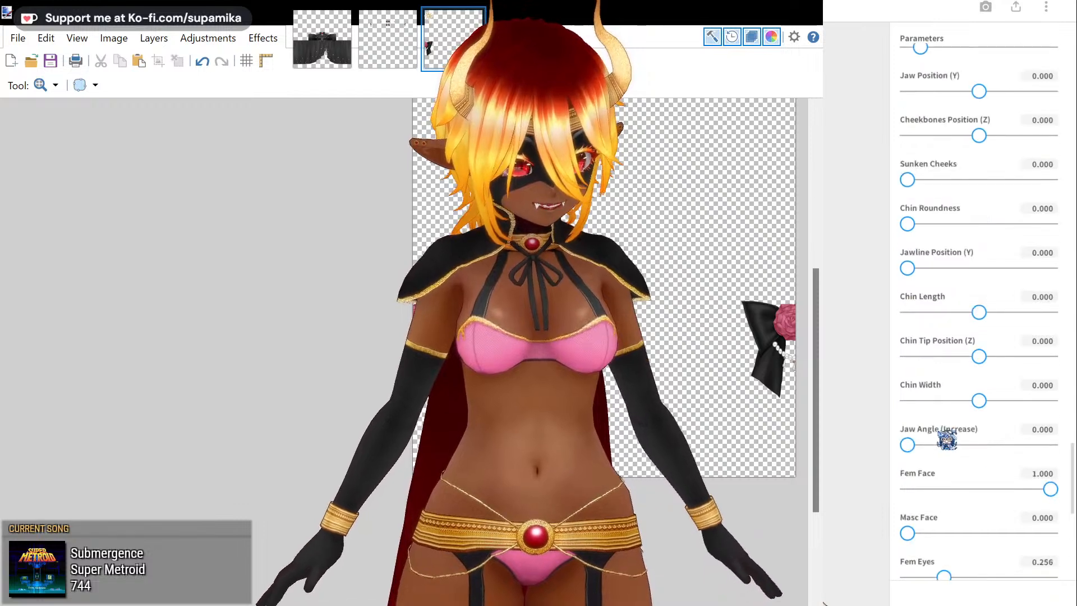
scroll(931, 453, "down", 1)
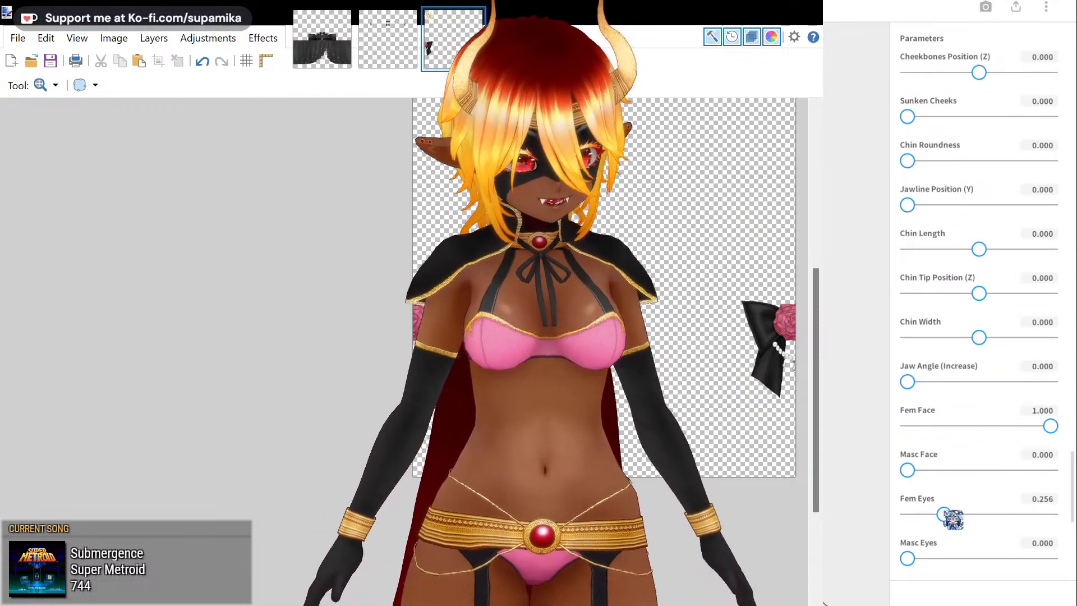
left_click_drag(944, 514, 999, 513)
- Set Chin Roundness to about 0.164 and Jawline Position (Y) to about 0.270
scroll(975, 392, "up", 5)
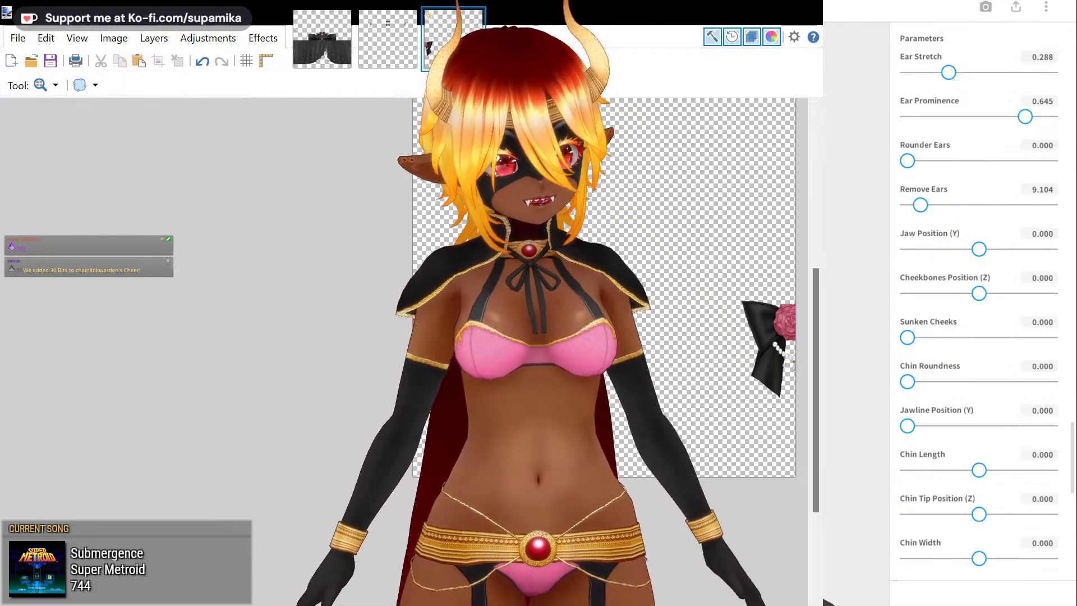
mouse_move(907, 381)
left_mouse_down()
mouse_move(1024, 381)
mouse_move(923, 383)
left_mouse_up()
left_click_drag(909, 427, 946, 427)
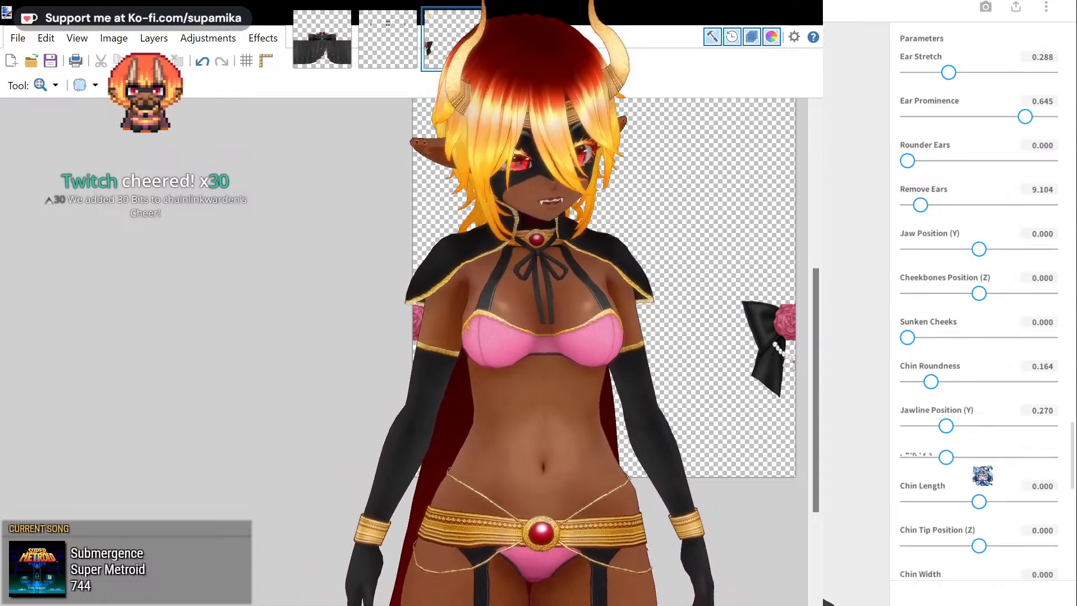
- Set Chin Roundness to about 0.388, Cheekbones Position (Z) to about -0.123 and Jaw Angle (Increase) to about 0.214
scroll(973, 471, "up", 1)
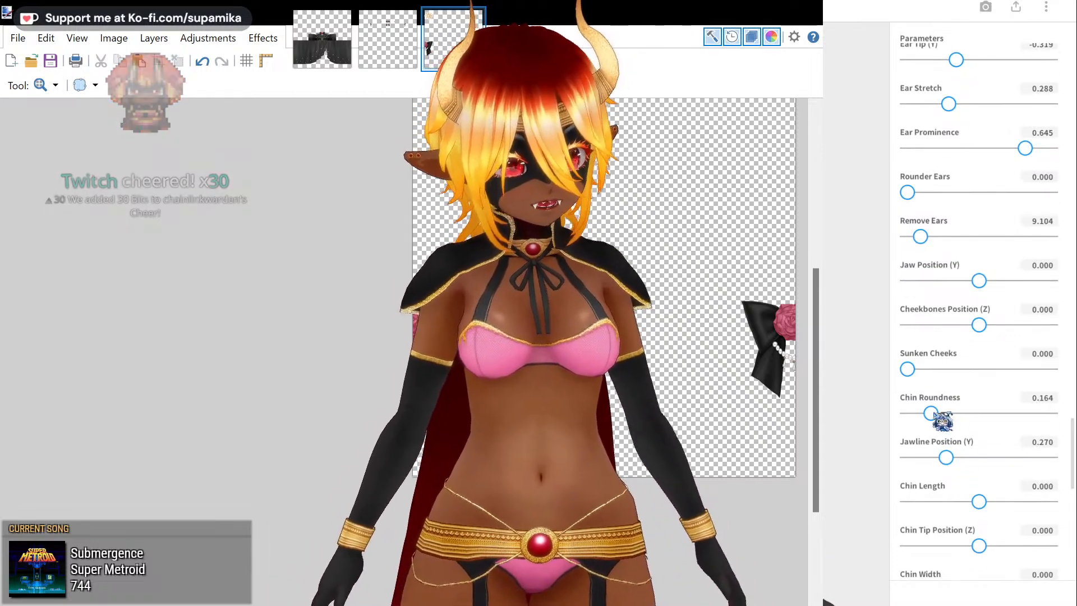
left_click_drag(931, 414, 963, 415)
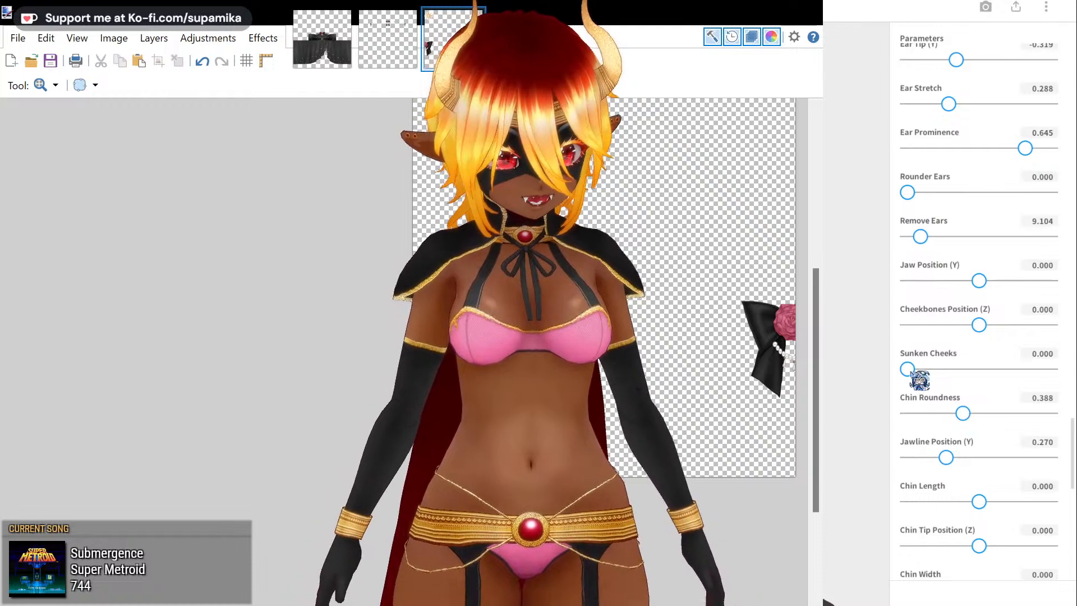
mouse_move(908, 369)
left_mouse_down()
mouse_move(1020, 373)
mouse_move(907, 369)
left_mouse_up()
mouse_move(979, 324)
left_mouse_down()
mouse_move(990, 325)
mouse_move(969, 325)
left_mouse_up()
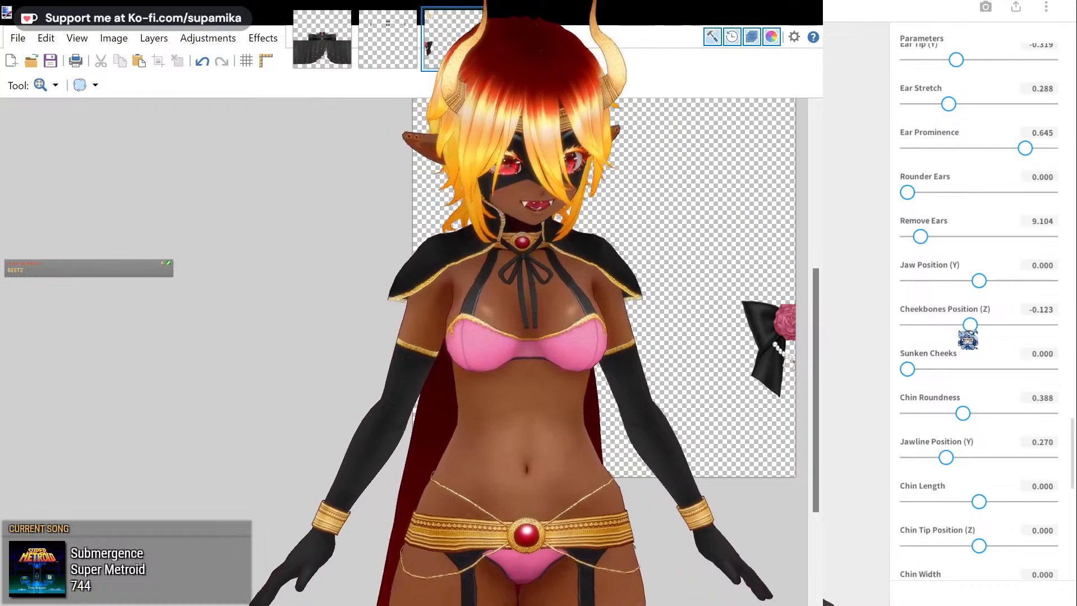
scroll(967, 339, "down", 4)
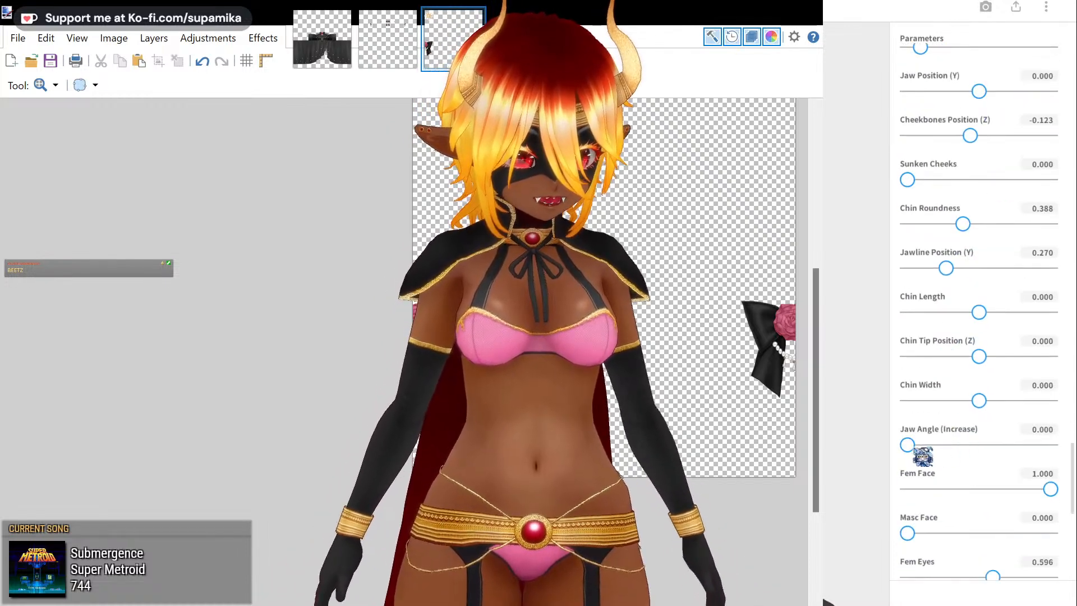
left_click_drag(913, 445, 938, 444)
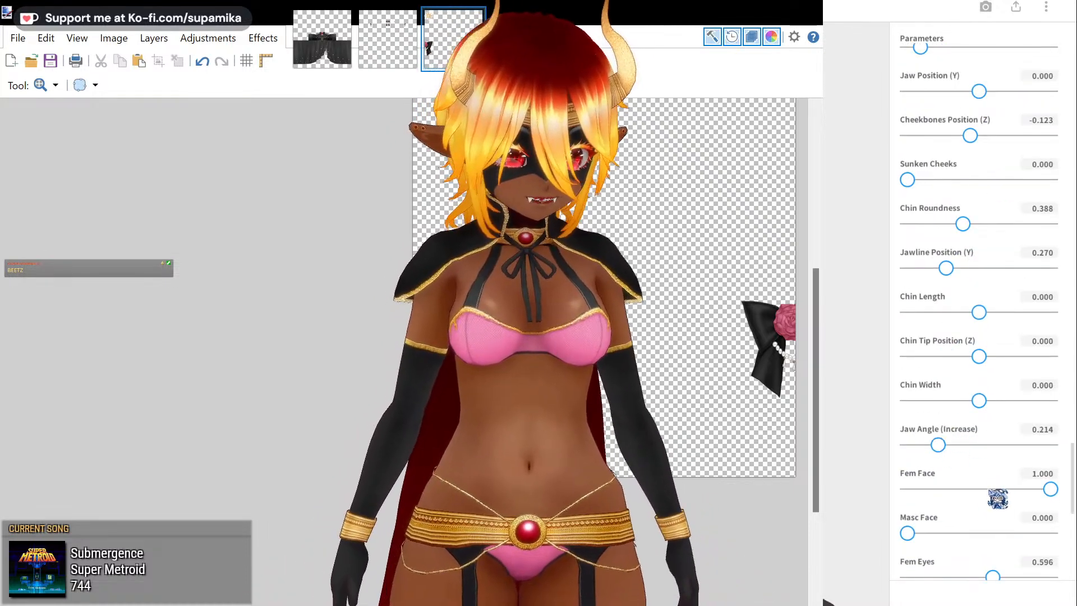
left_click_drag(1050, 489, 1074, 485)
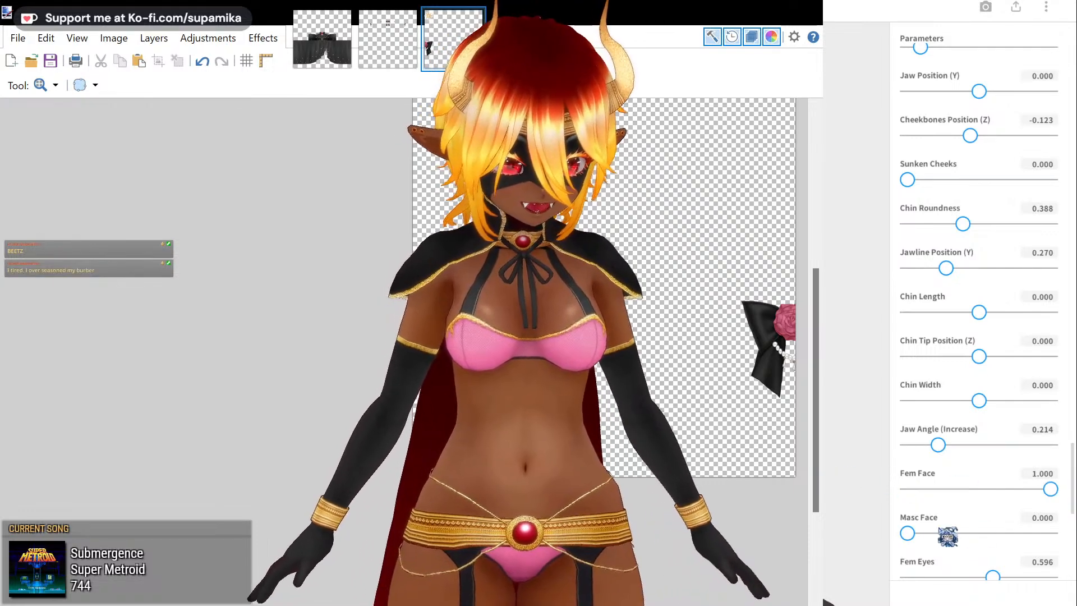
left_click_drag(909, 533, 1074, 533)
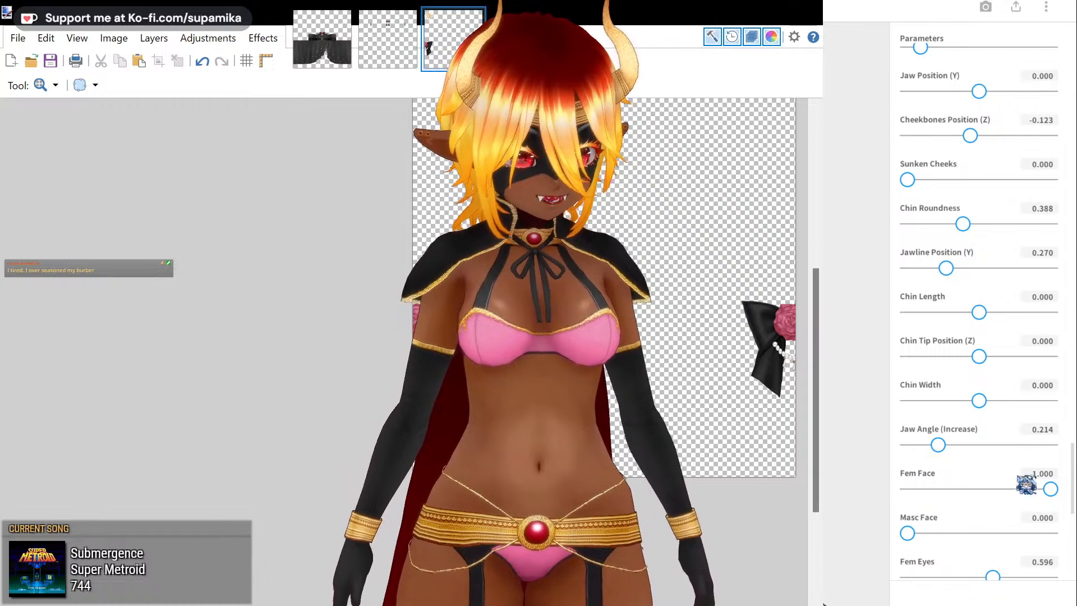
mouse_move(910, 533)
left_mouse_down()
mouse_move(1073, 534)
mouse_move(826, 527)
mouse_move(1075, 559)
mouse_move(891, 545)
left_mouse_up()
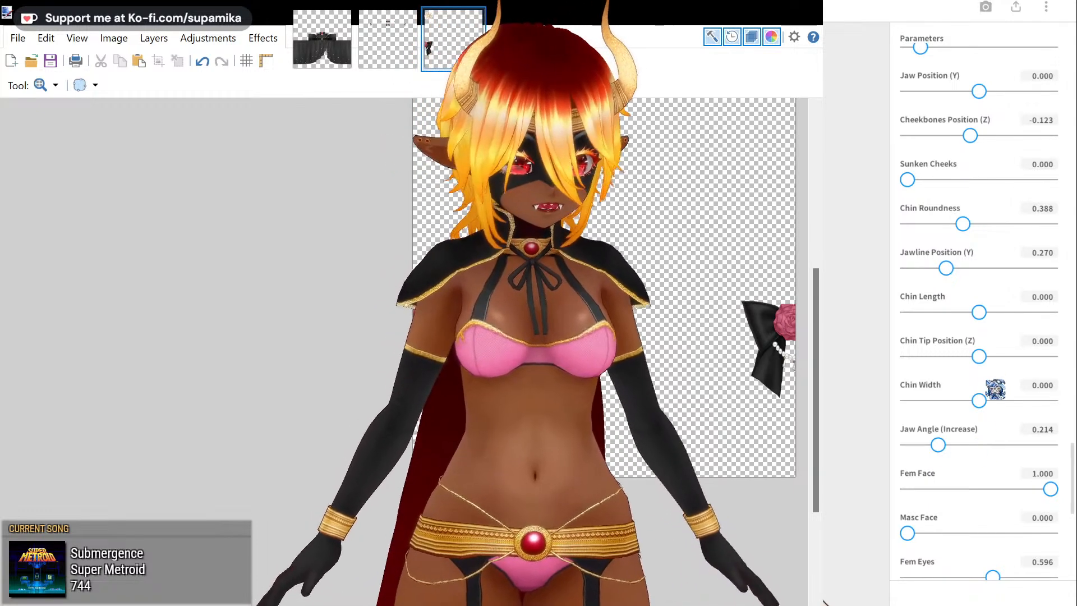
- Set Chin Roundness to about 0.737, Chin Length to about -0.317 and Chin Tip Position (Z) to about 0.141
mouse_move(986, 366)
left_mouse_down()
mouse_move(995, 360)
mouse_move(970, 364)
left_mouse_up()
left_click_drag(962, 224, 992, 252)
mouse_move(981, 312)
left_mouse_down()
mouse_move(1004, 314)
mouse_move(966, 315)
mouse_move(983, 314)
left_mouse_up()
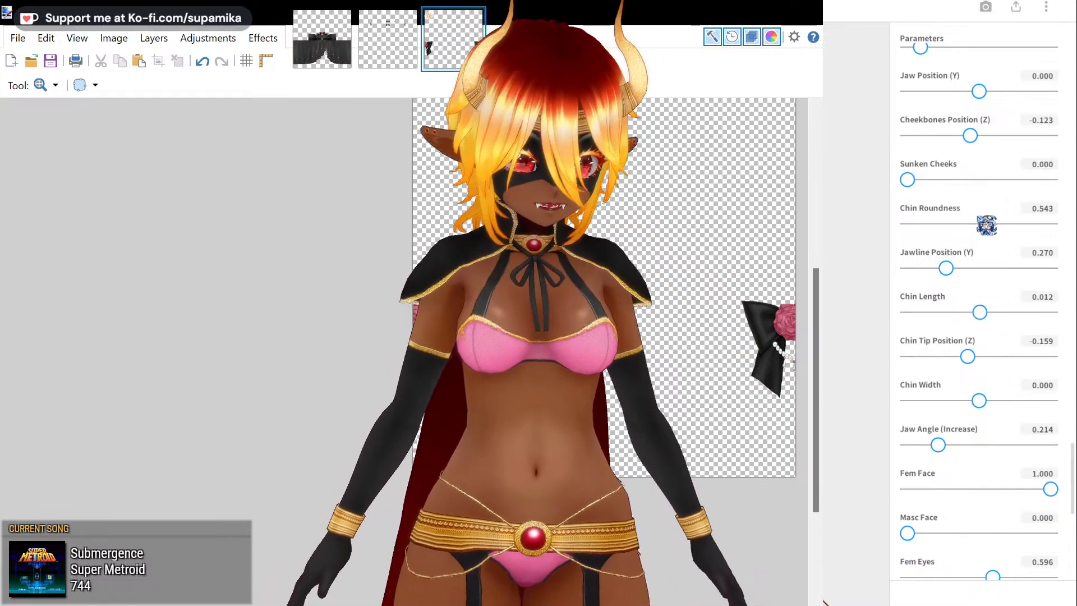
left_click_drag(992, 225, 985, 225)
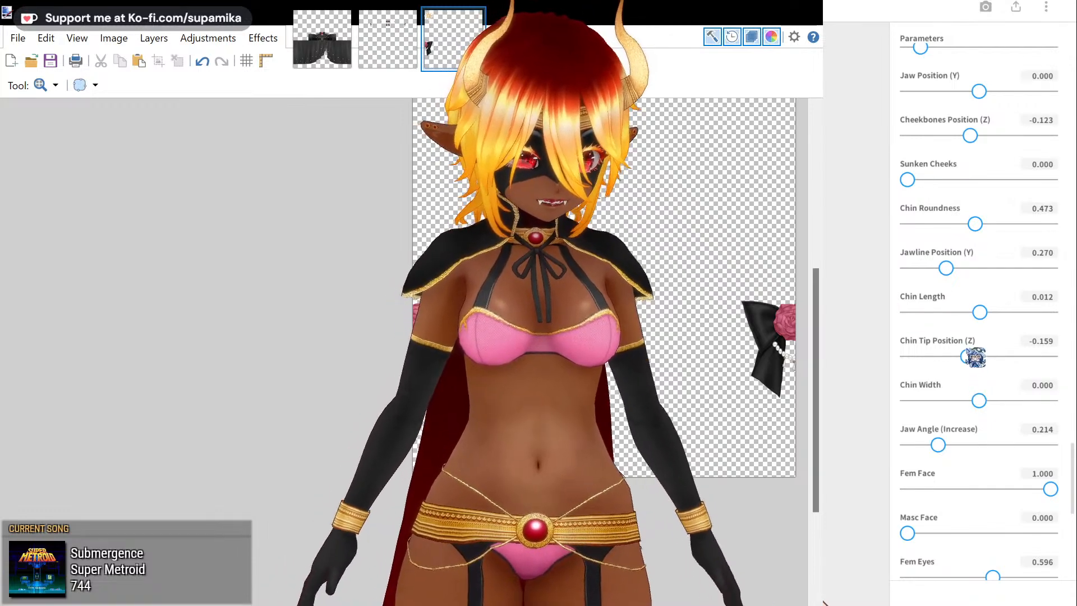
left_click_drag(939, 358, 988, 357)
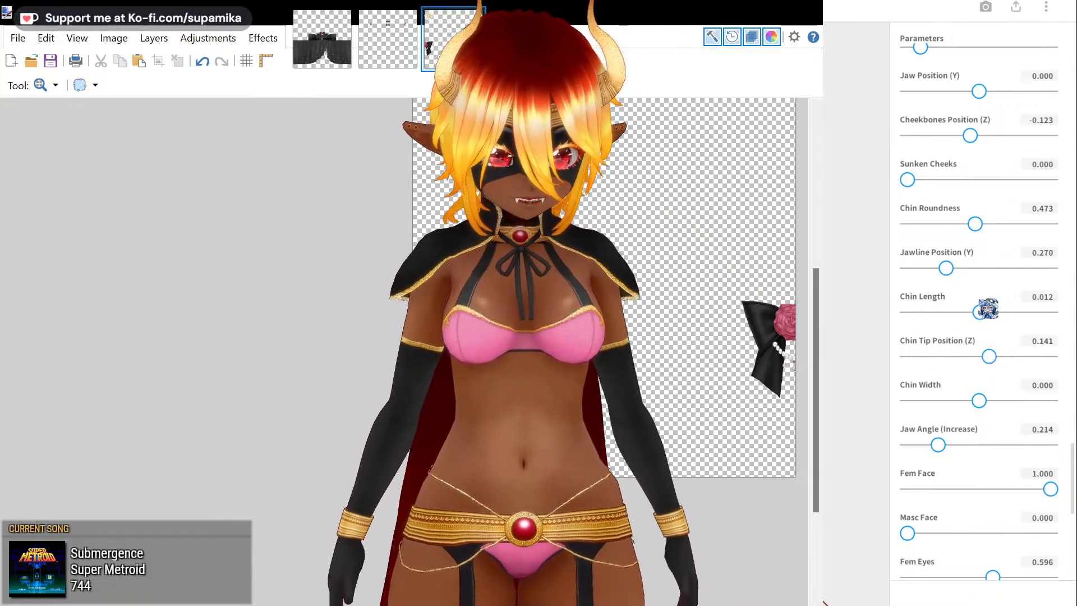
left_click_drag(976, 224, 1013, 224)
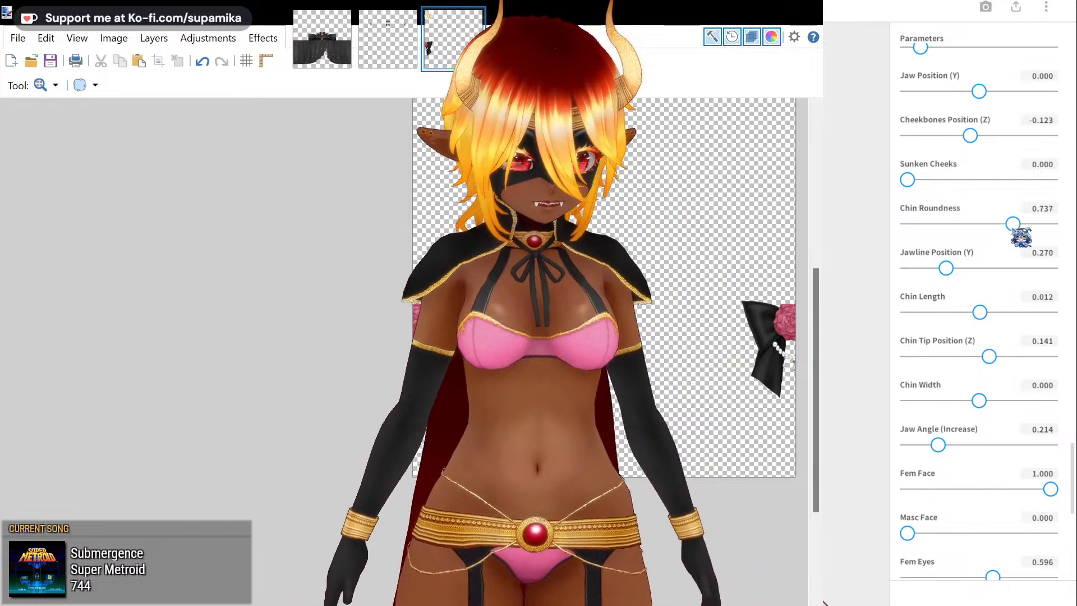
left_click_drag(979, 312, 956, 312)
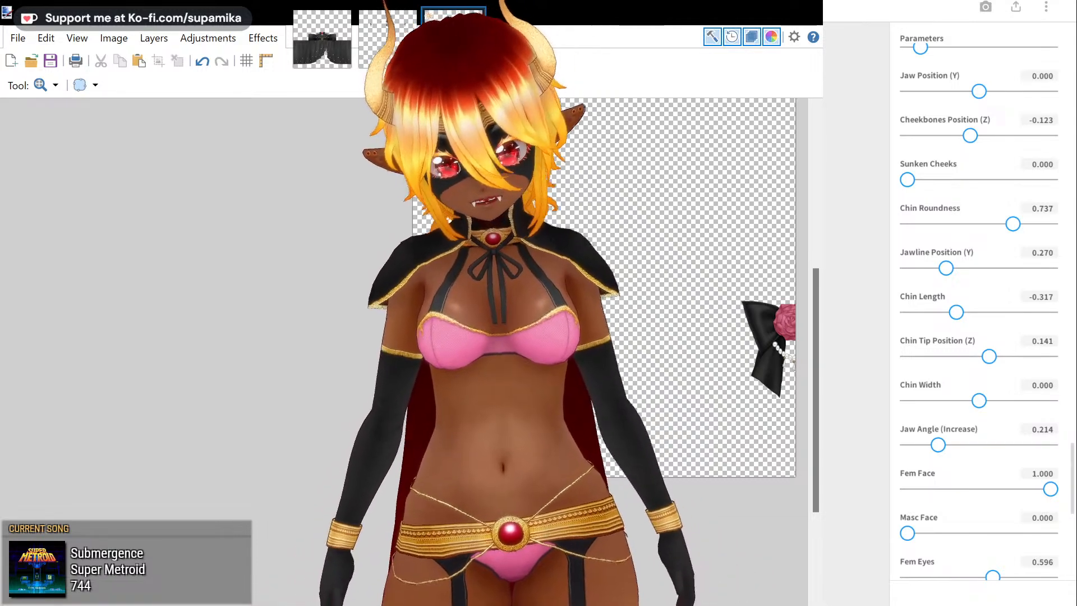
- Set the body's Chest Size parameter to 0.000
scroll(1005, 392, "up", 10)
scroll(1005, 392, "down", 9)
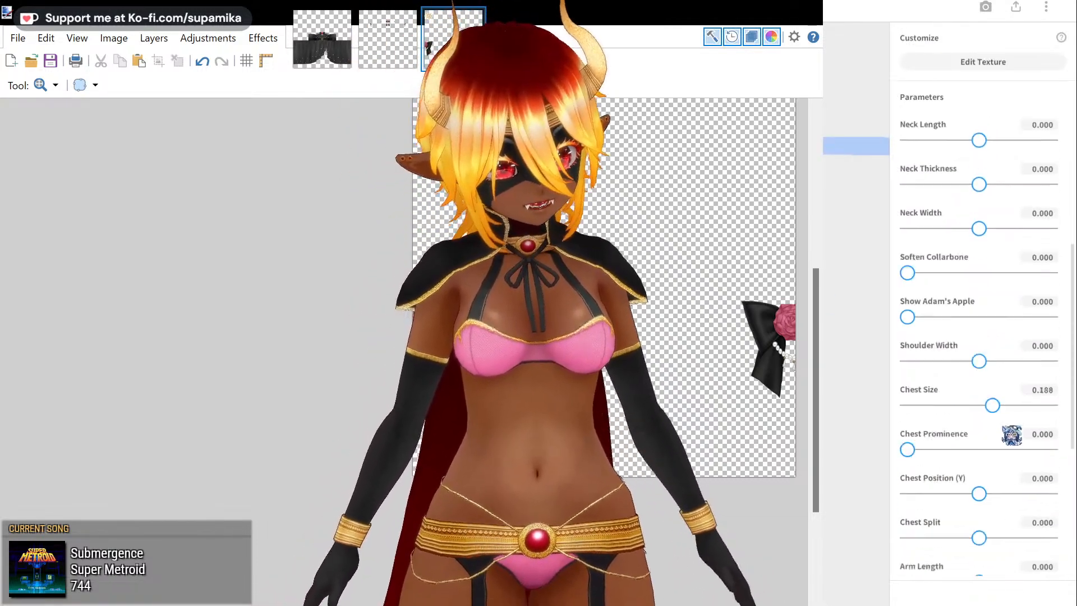
scroll(1005, 468, "up", 3)
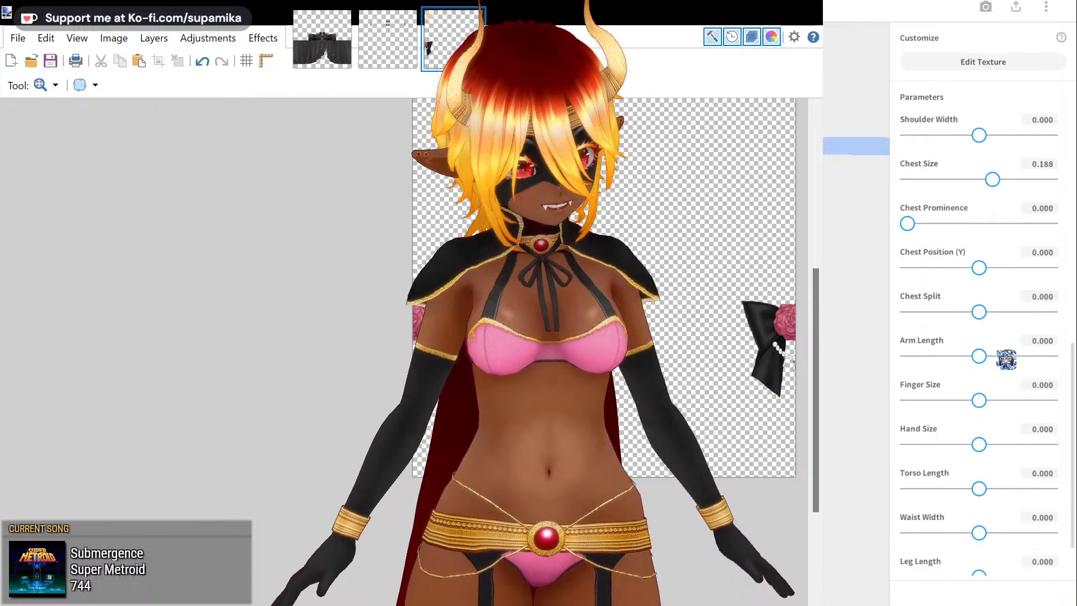
mouse_move(982, 241)
left_mouse_down()
mouse_move(992, 240)
mouse_move(979, 242)
left_mouse_up()
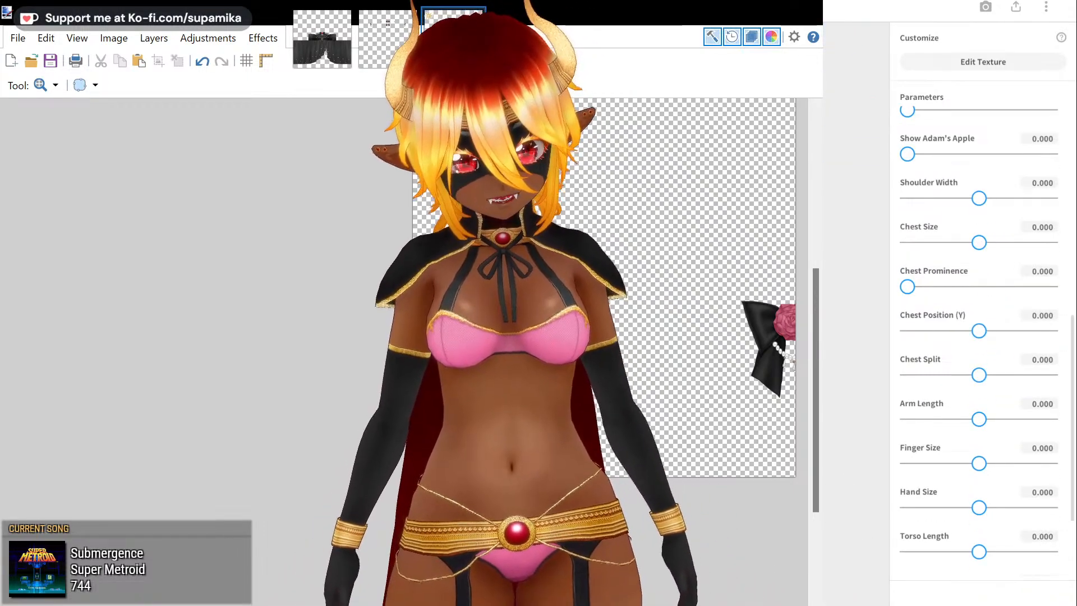
- Set the body's Fem Height to about -0.076 and its Neck Length to about 0.006
scroll(961, 300, "up", 5)
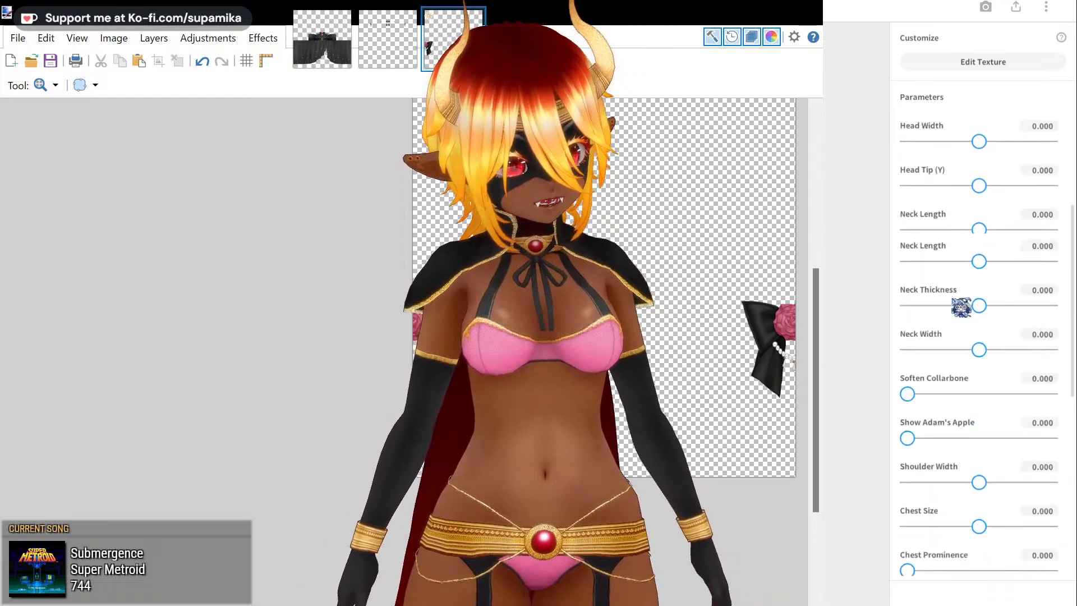
scroll(997, 261, "up", 2)
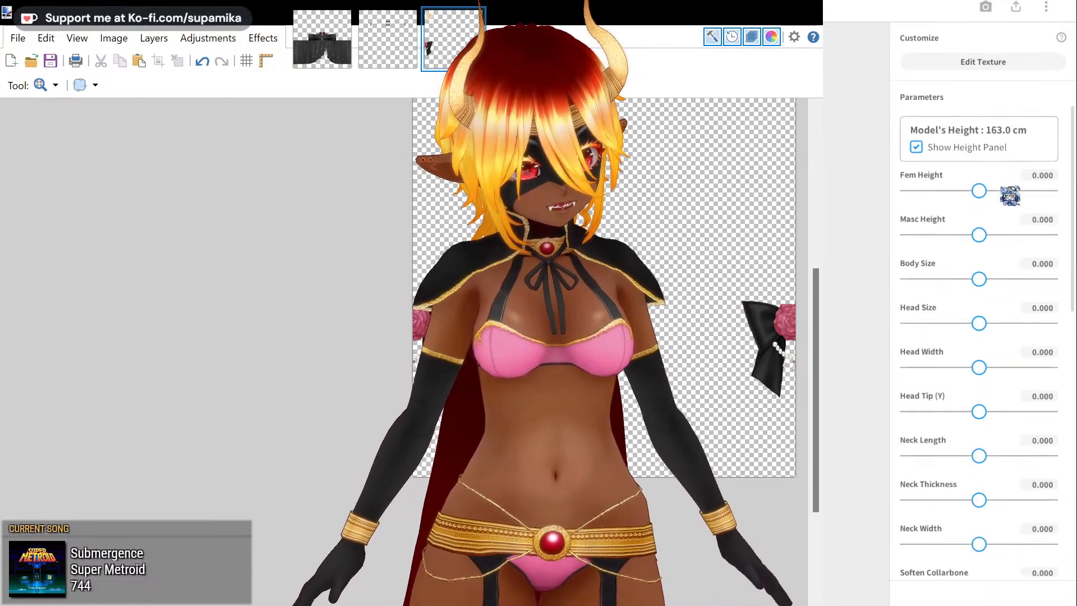
left_click_drag(978, 190, 973, 191)
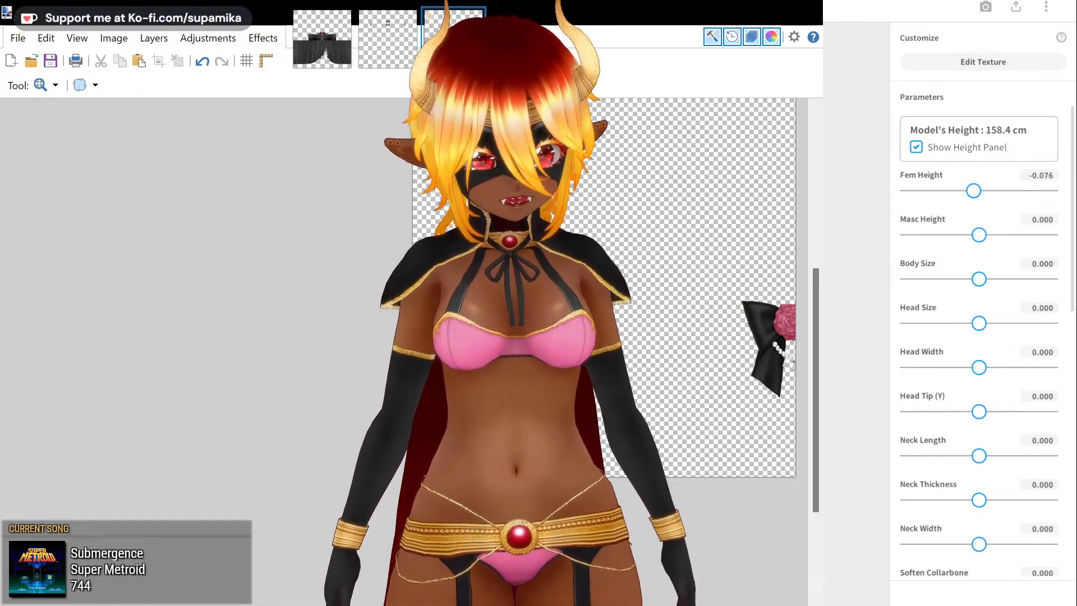
scroll(1014, 445, "down", 10)
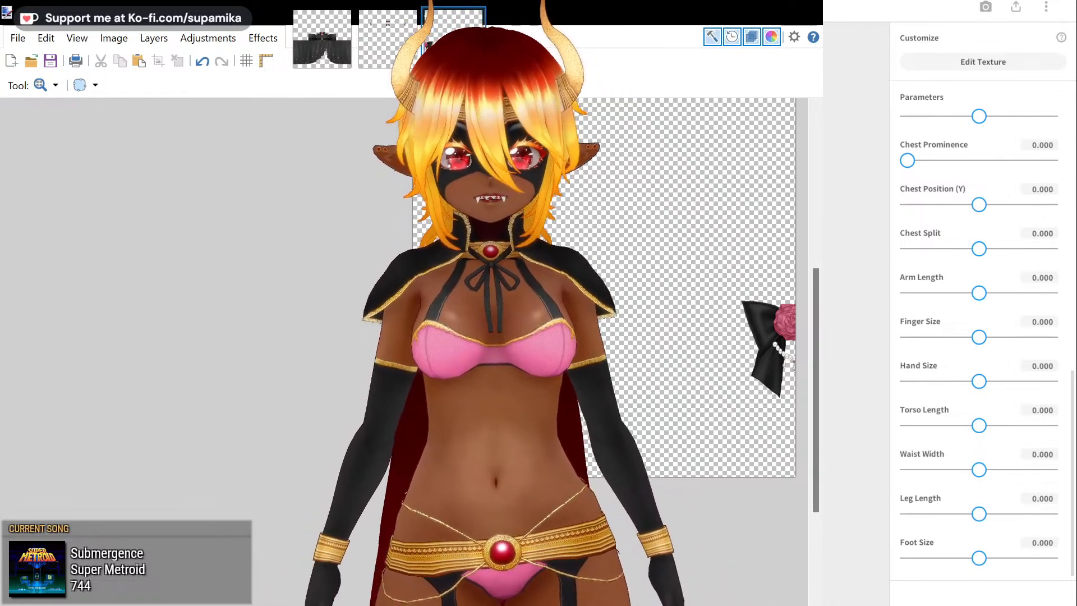
scroll(979, 336, "up", 10)
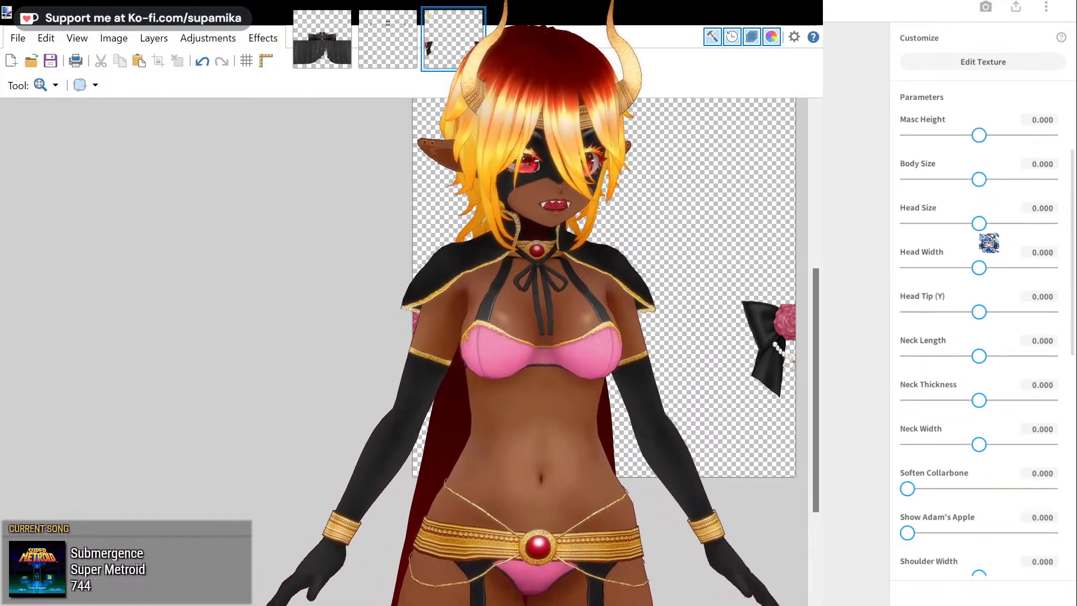
left_click(987, 357)
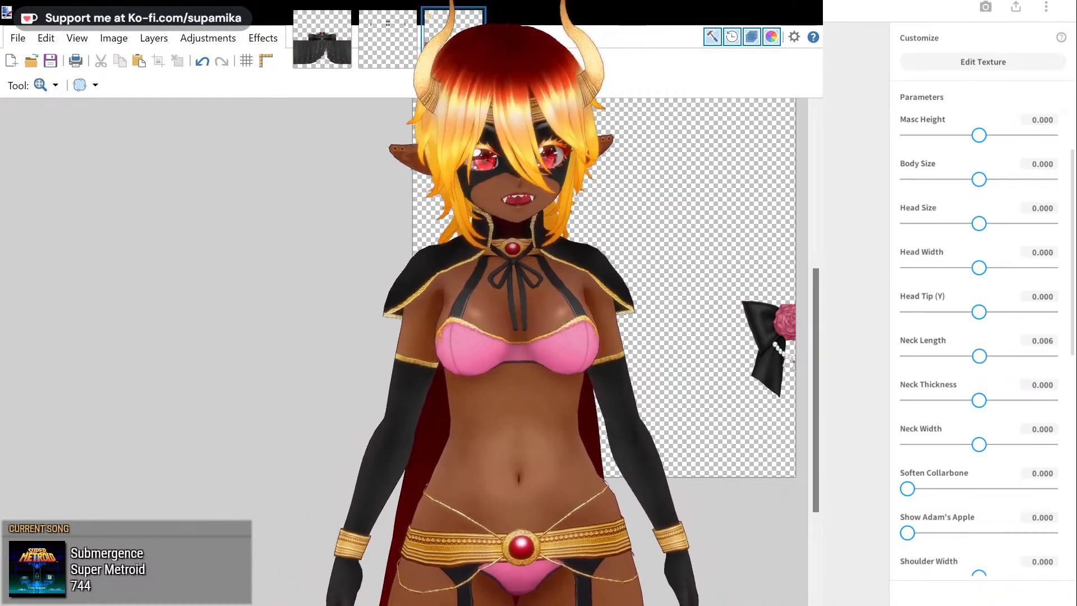
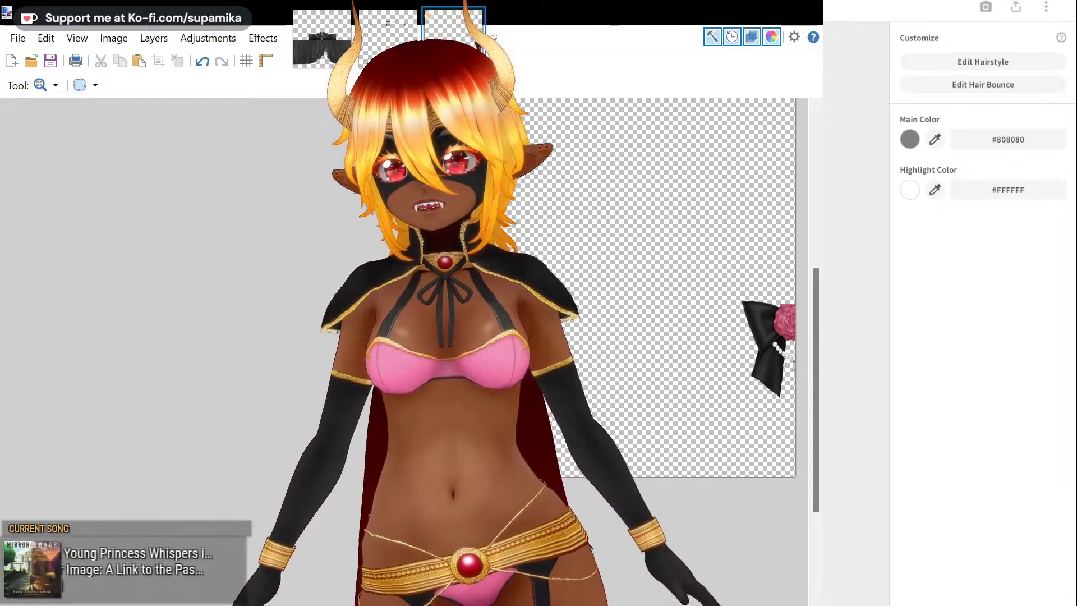
- Start editing the hairstyle and open the texture of the fourth hair material, Material, for editing
left_click(937, 63)
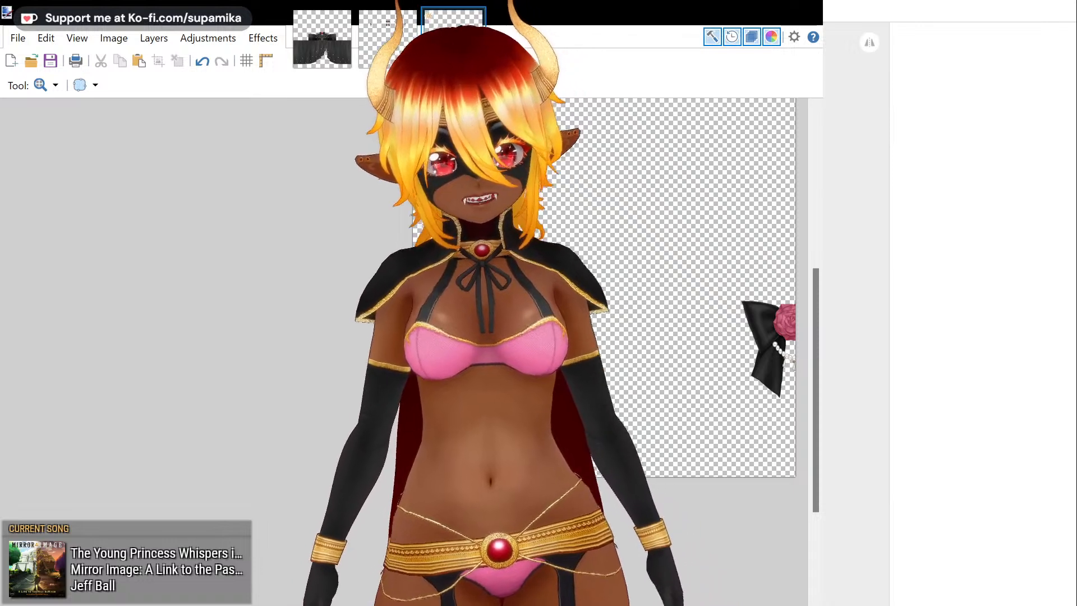
left_click(912, 148)
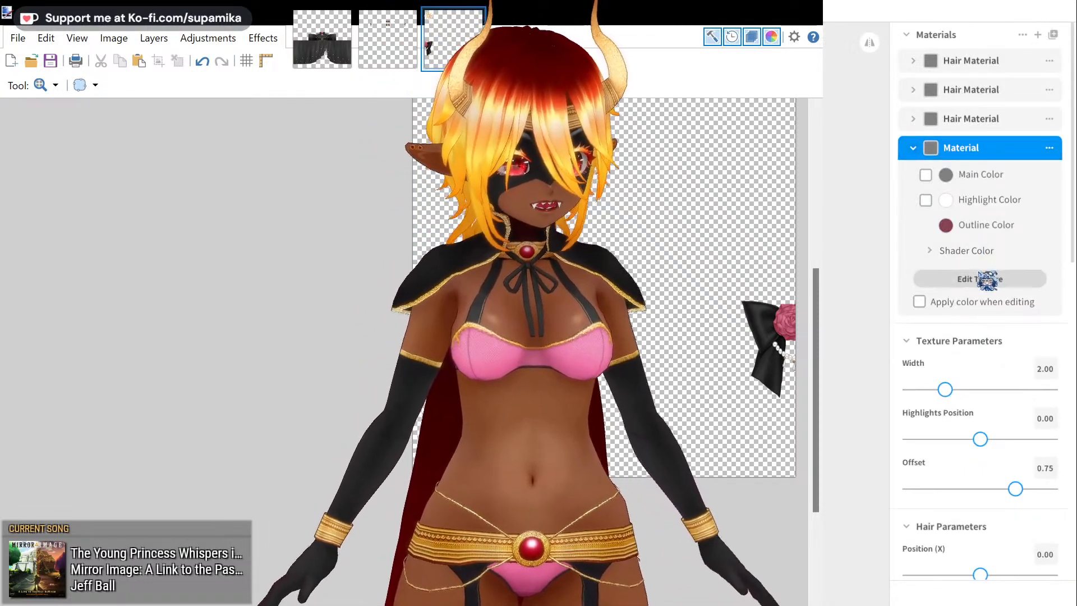
left_click(976, 283)
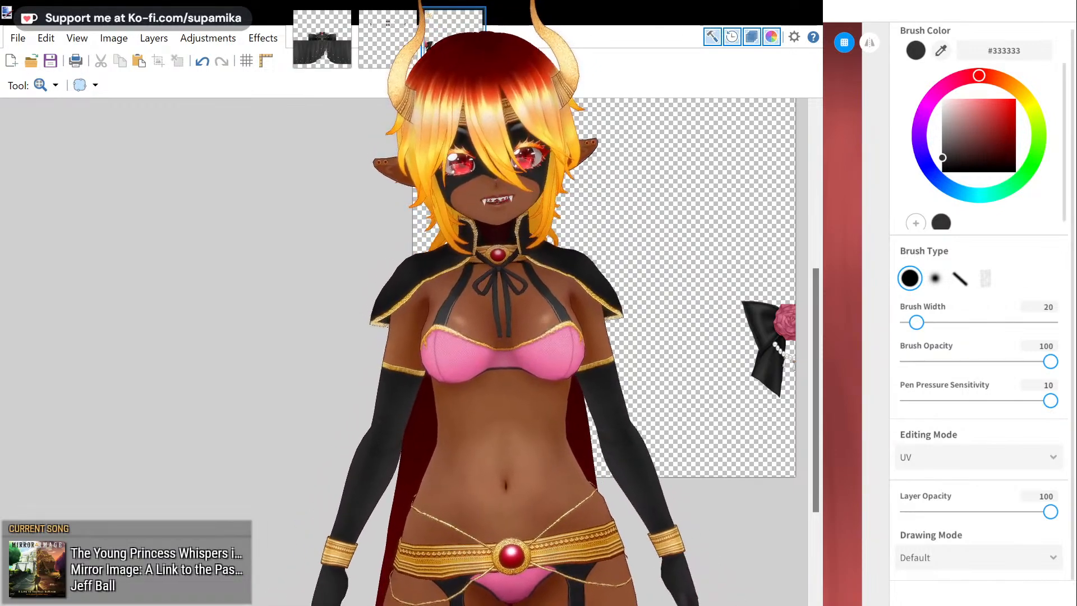
- Examine the character's hair and outfit from several angles and distances alongside the hair texture
key("alt+Tab")
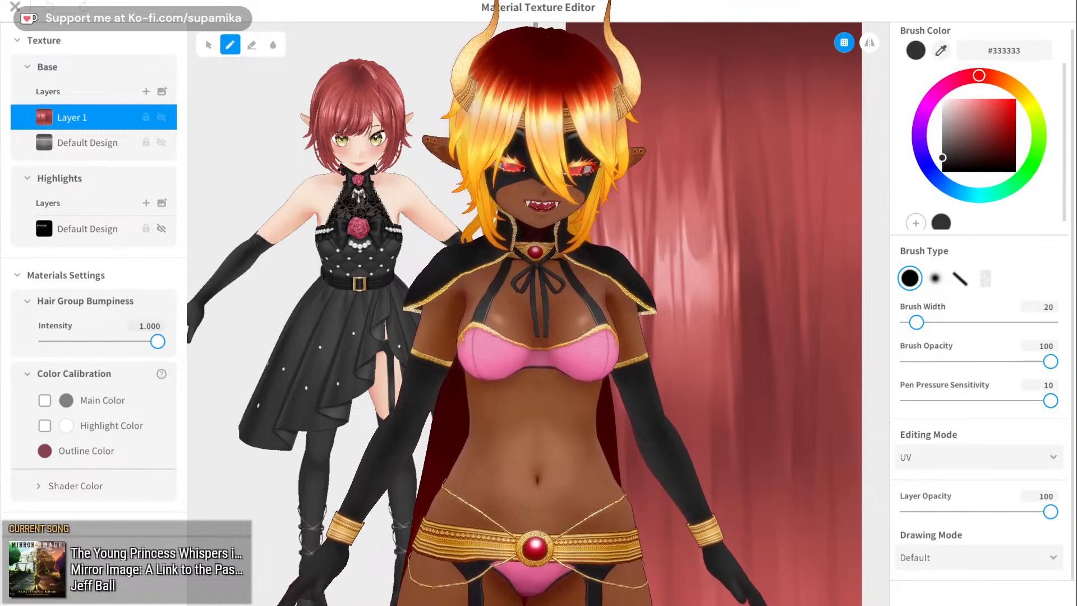
key("alt+Tab")
key("alt+Tab")
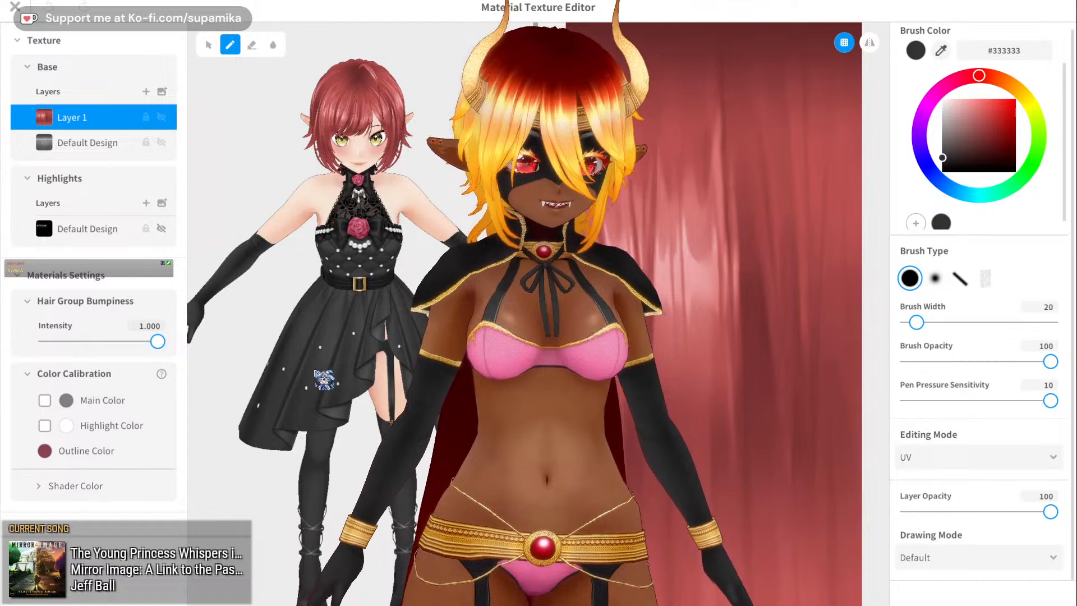
mouse_move(316, 371)
right_mouse_down()
mouse_move(224, 376)
mouse_move(327, 371)
right_mouse_up()
right_click_drag(471, 319, 297, 310)
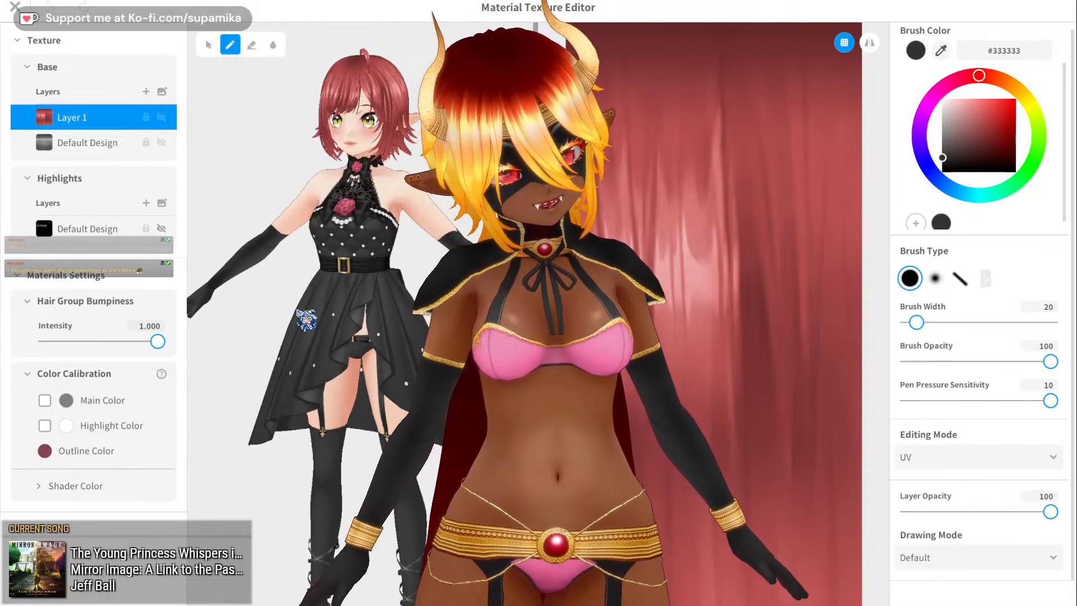
scroll(358, 314, "up", 1)
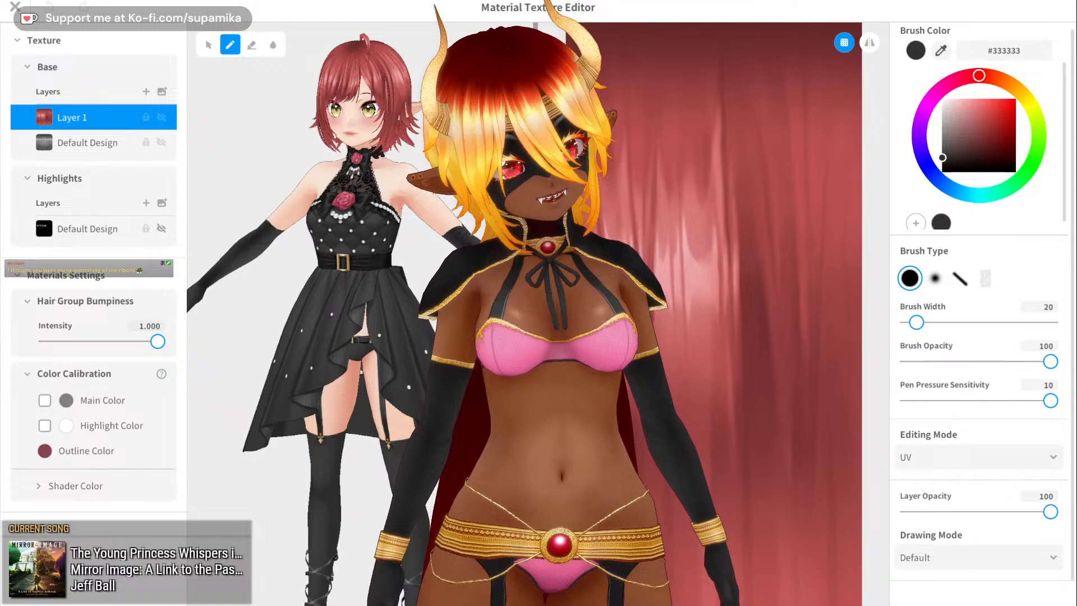
scroll(359, 314, "up", 1)
middle_click_drag(437, 260, 441, 343)
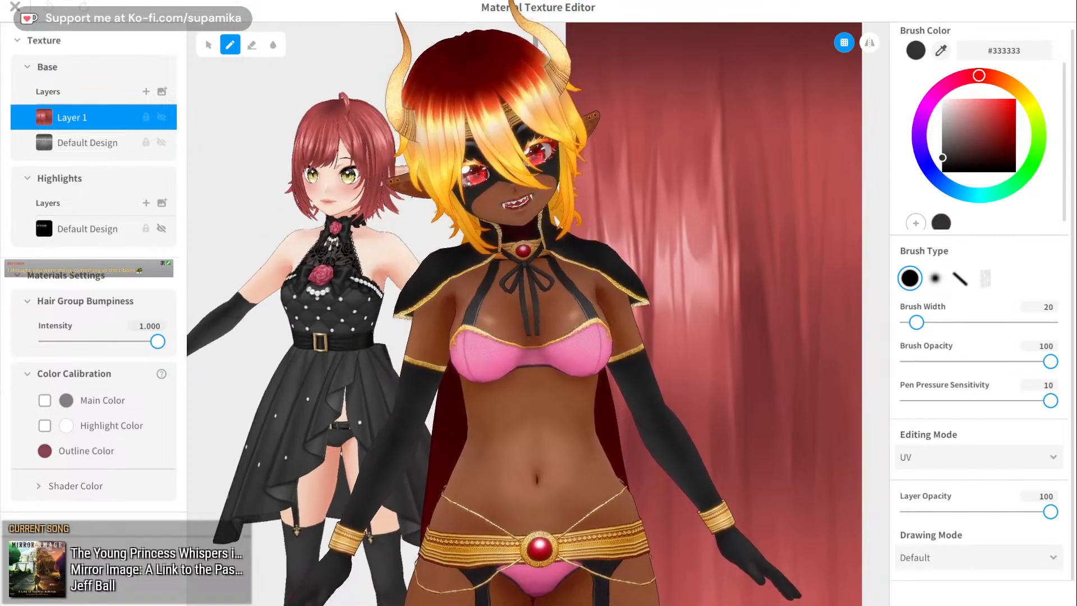
right_click_drag(440, 343, 300, 339)
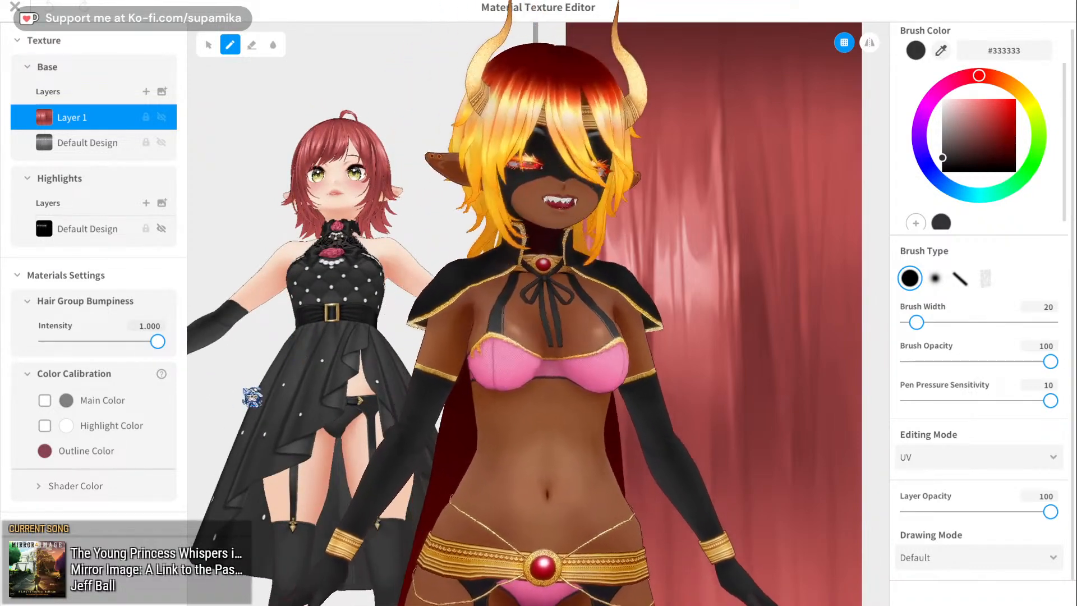
mouse_move(250, 395)
right_mouse_down()
mouse_move(276, 407)
mouse_move(253, 406)
right_mouse_up()
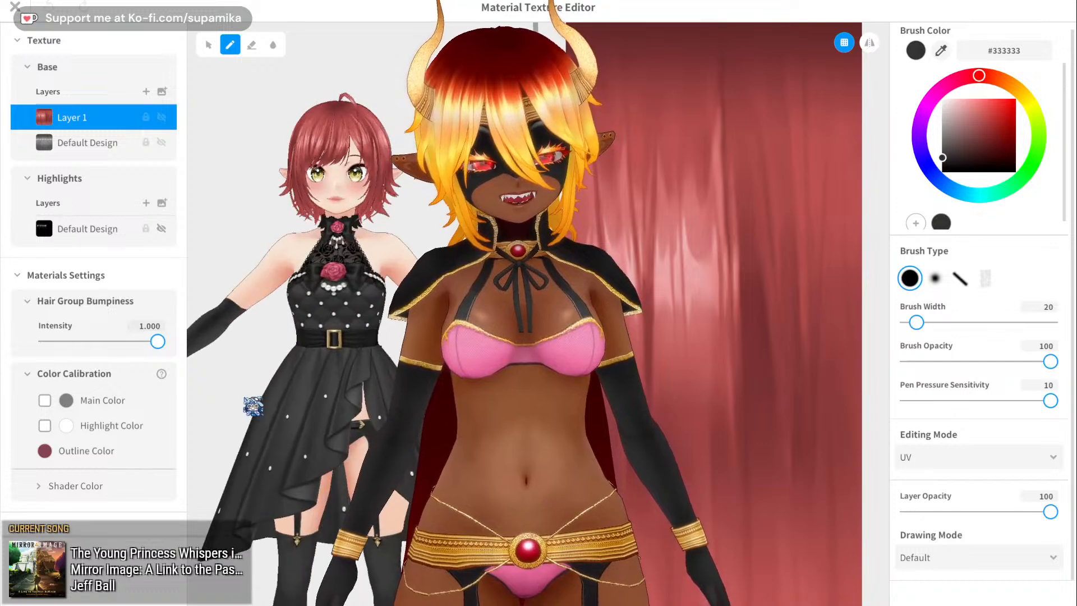
right_click_drag(283, 335, 288, 353)
middle_click_drag(288, 353, 303, 309)
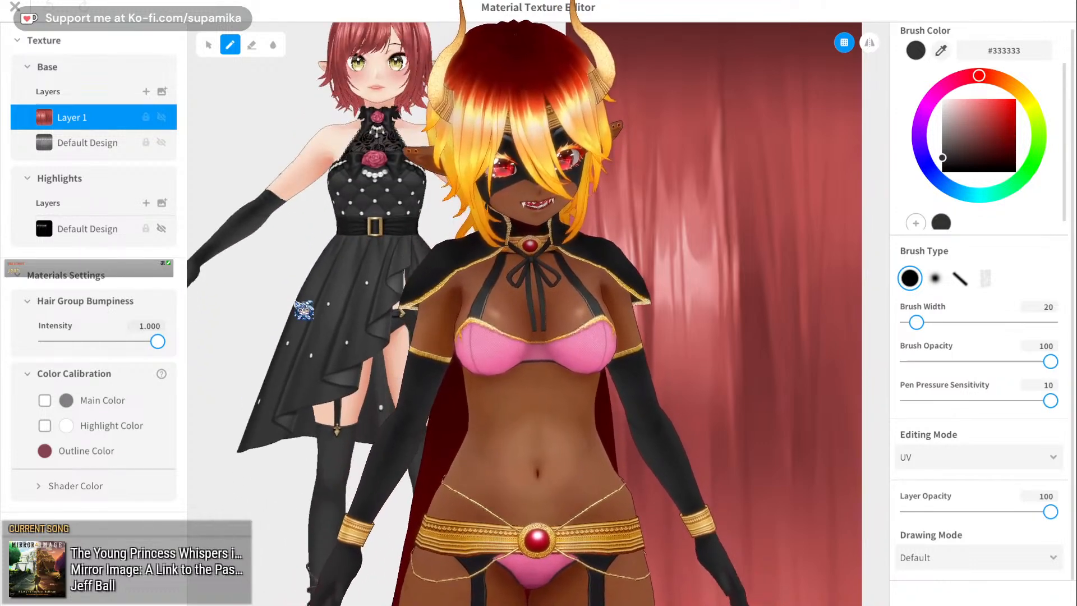
right_click_drag(305, 311, 288, 366)
scroll(300, 368, "down", 1)
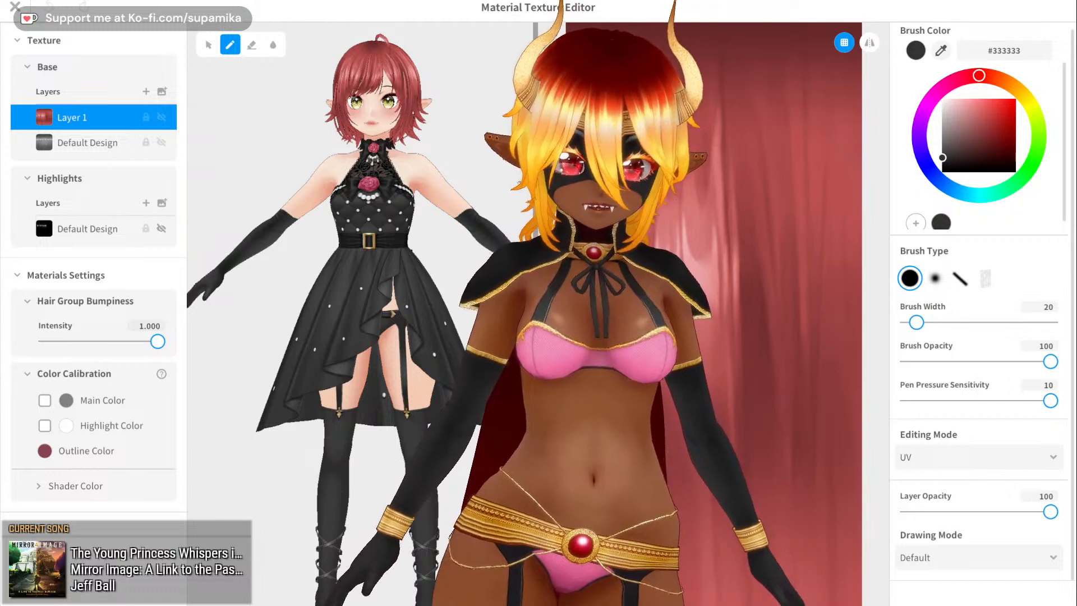
- Import a pinker image into Base Layer 1 of the hair material texture and undo the import
right_click(82, 124)
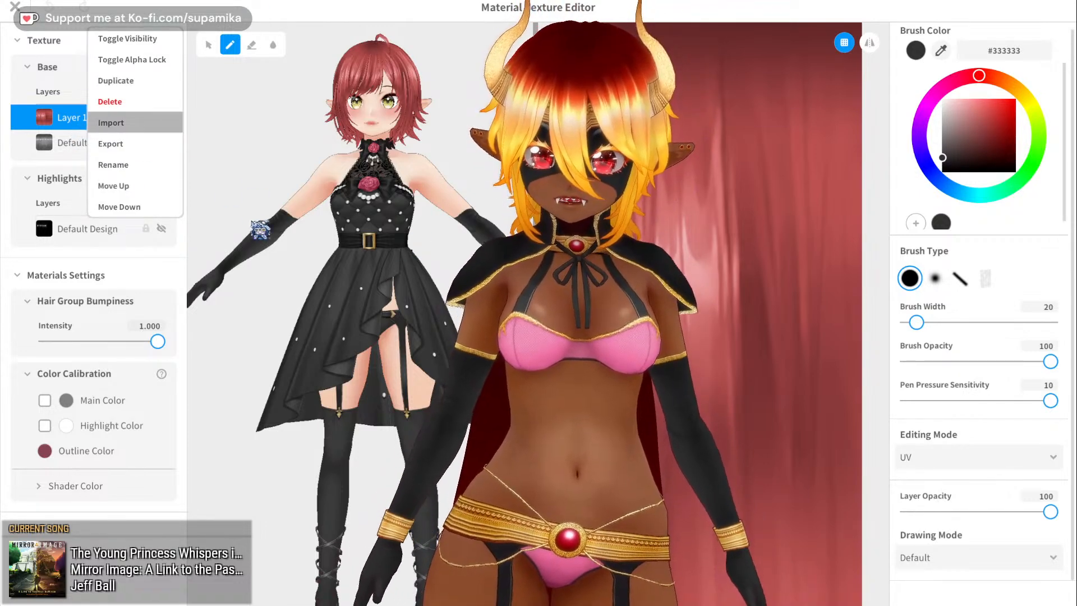
double_click(238, 223)
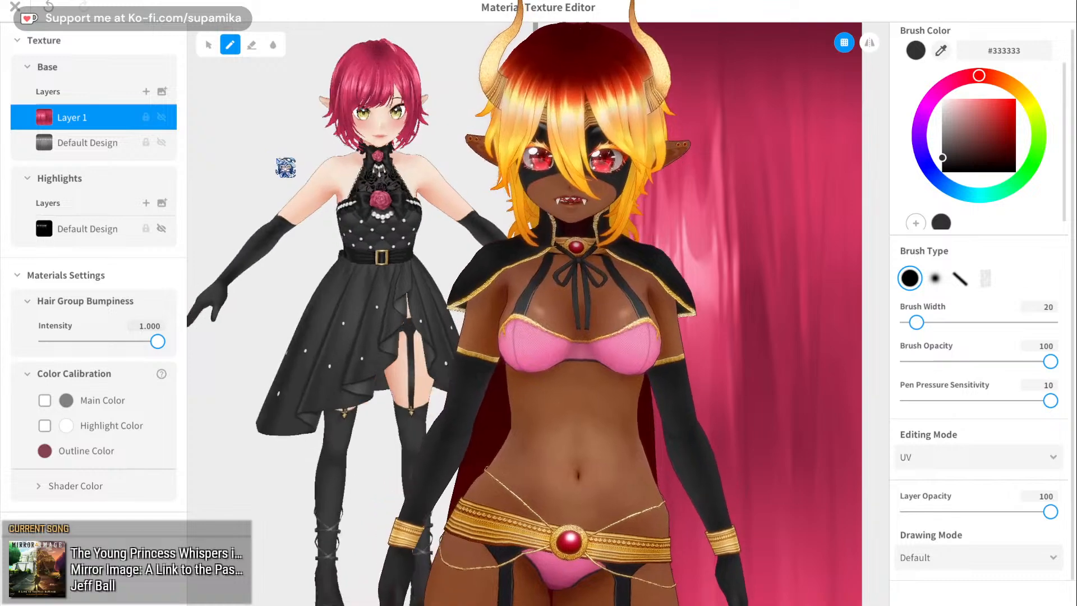
mouse_move(286, 168)
right_mouse_down()
mouse_move(457, 163)
mouse_move(272, 163)
mouse_move(284, 167)
right_mouse_up()
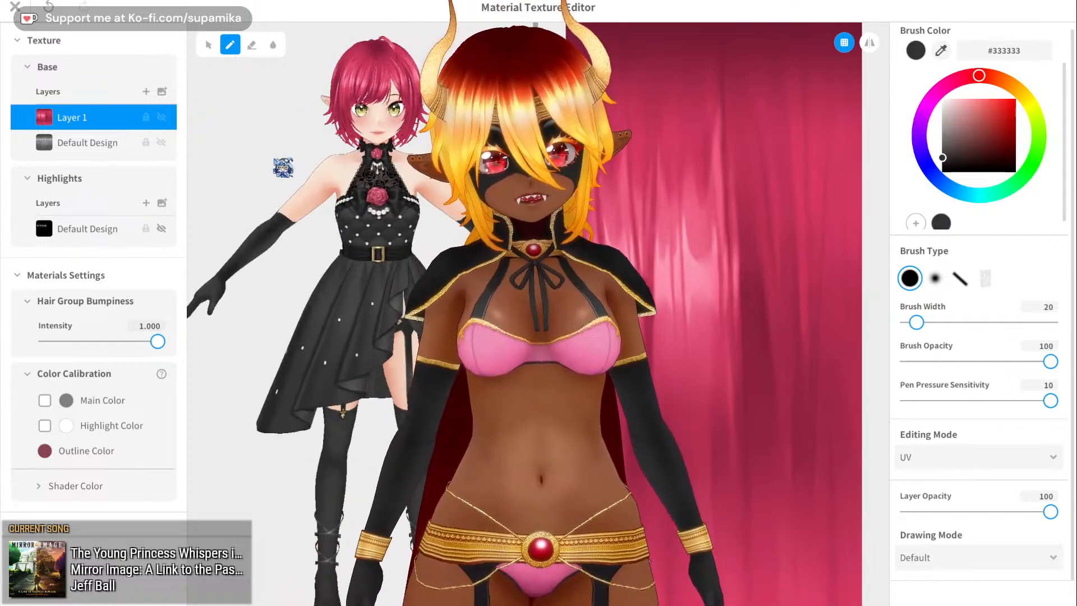
key("ctrl+z")
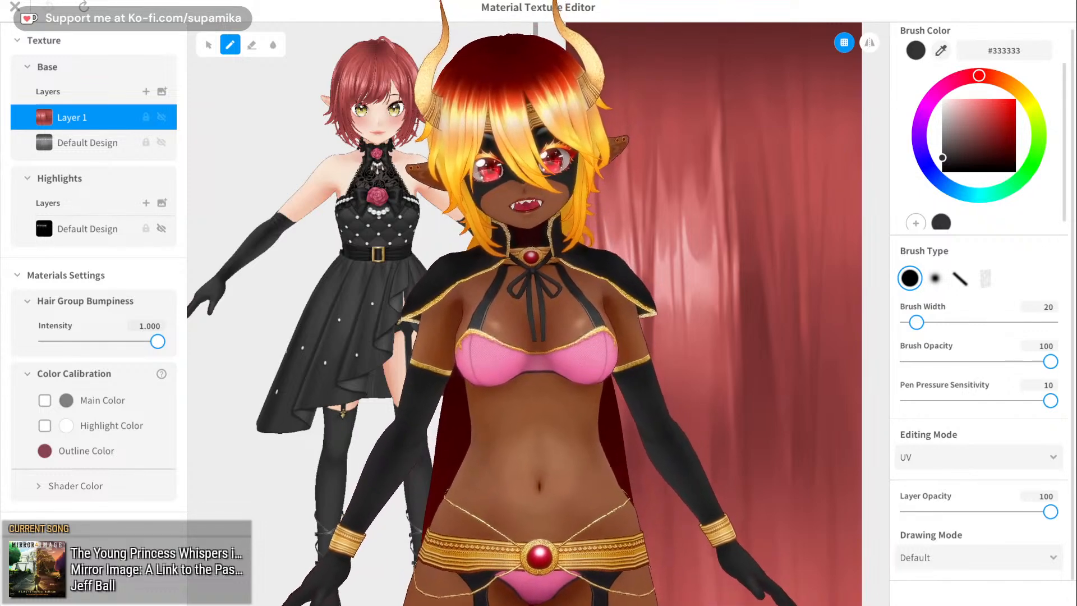
- Import a deeper pink texture image into Base Layer 1 of the hair material
right_click(34, 115)
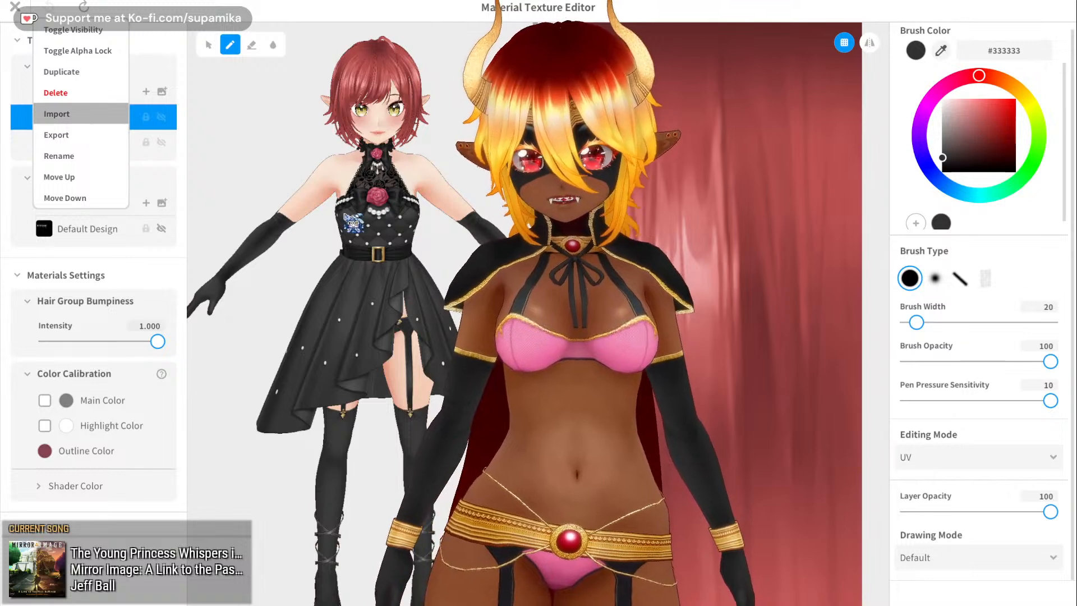
left_click(224, 160)
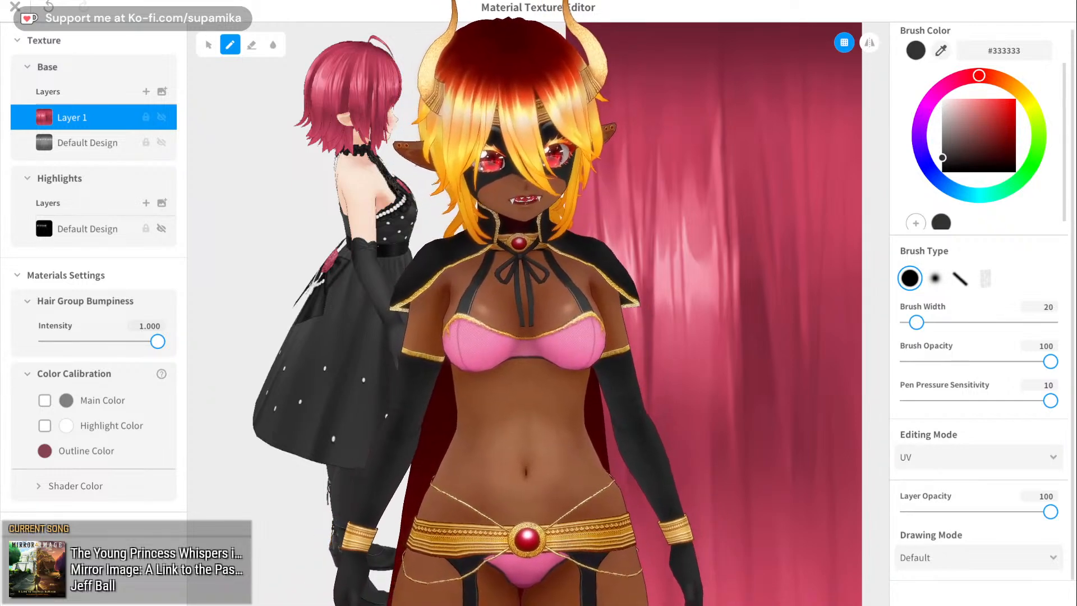
right_click(86, 121)
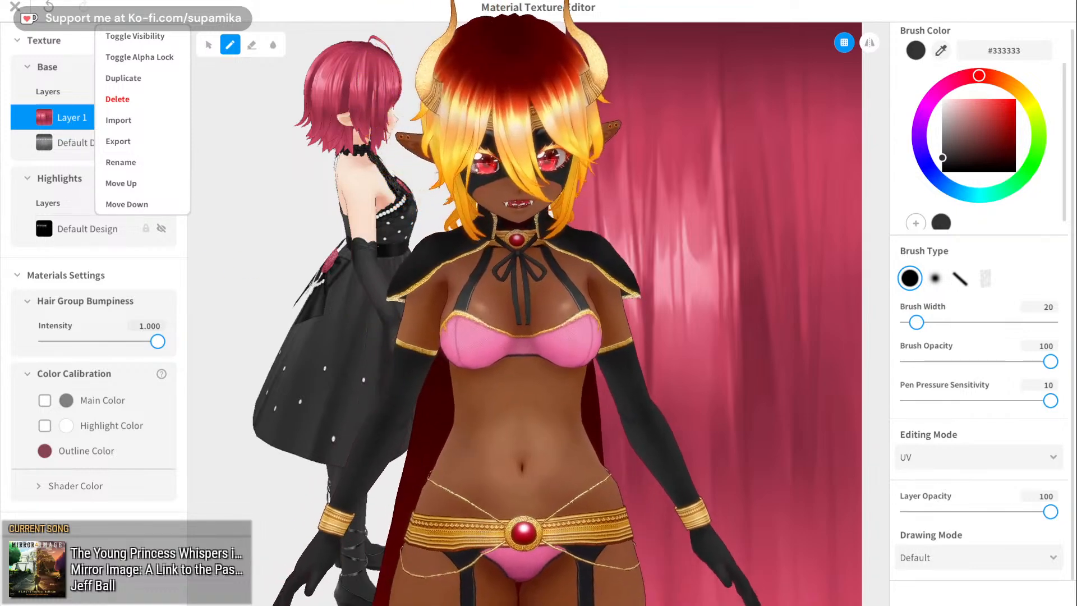
key("Escape")
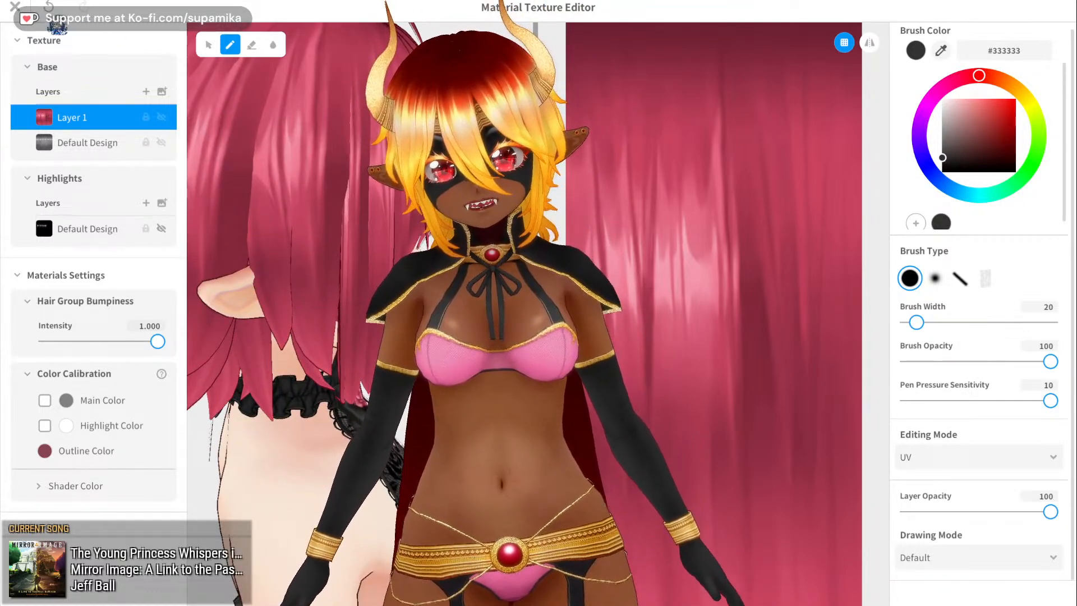
- Return to the front hair groups, select 手描きグループ 4 and reopen the texture of its Material for editing
left_click(17, 8)
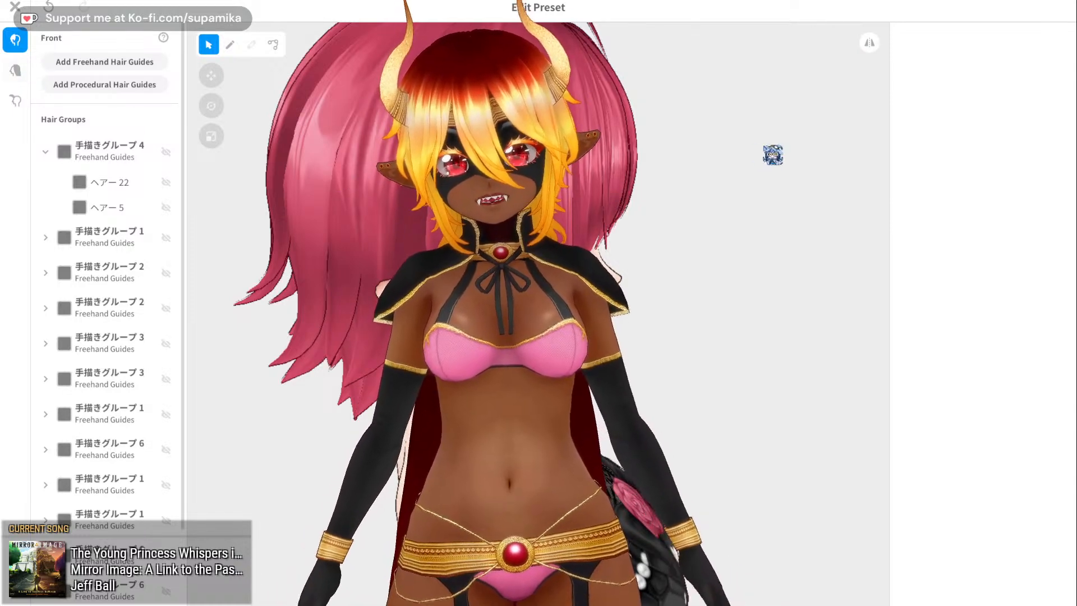
left_click(116, 152)
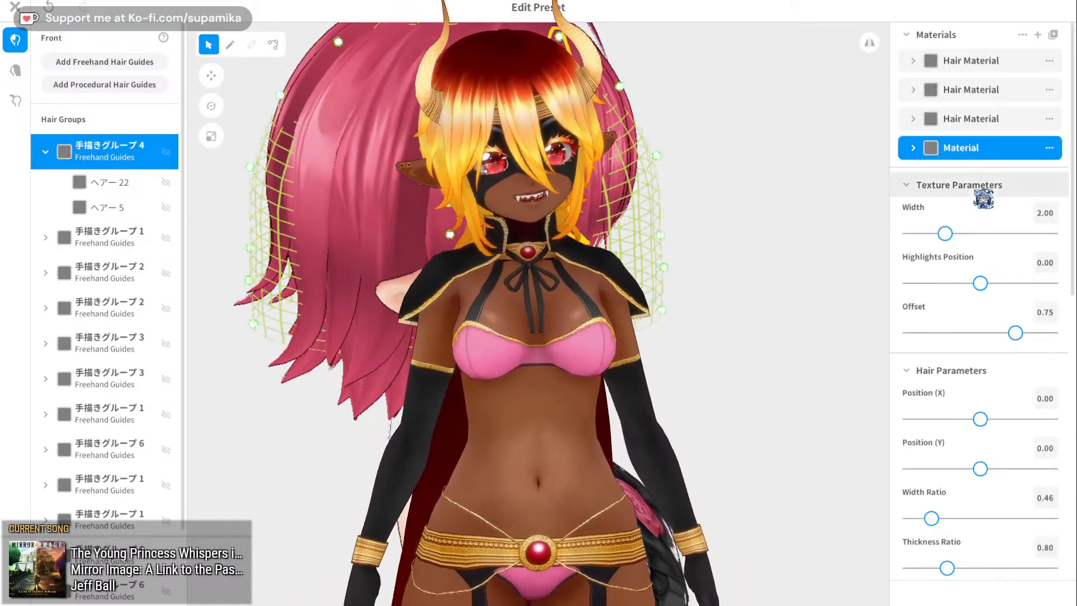
left_click(912, 148)
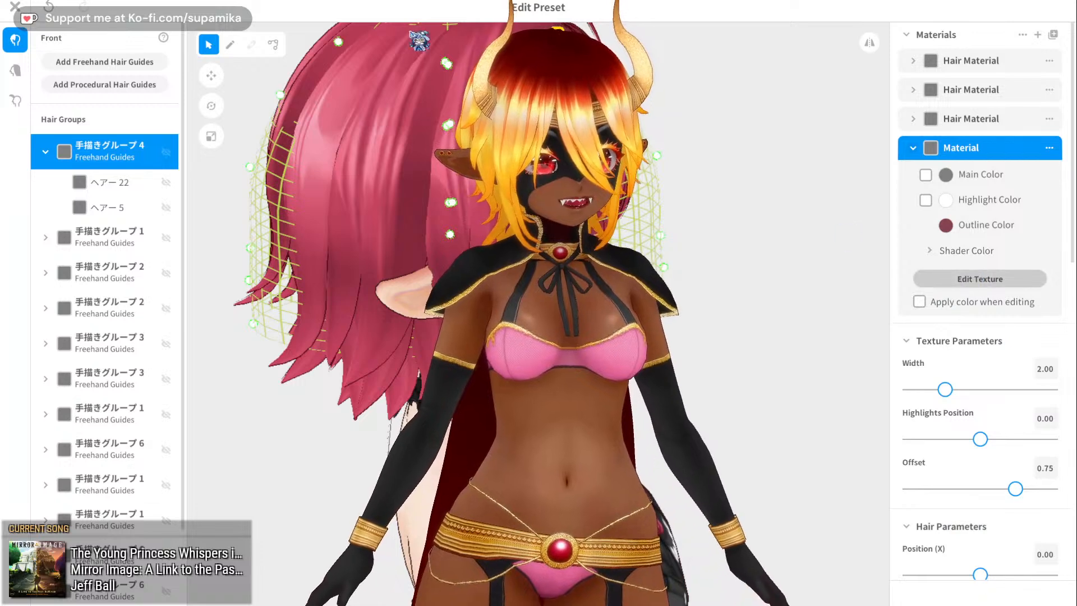
left_click(979, 278)
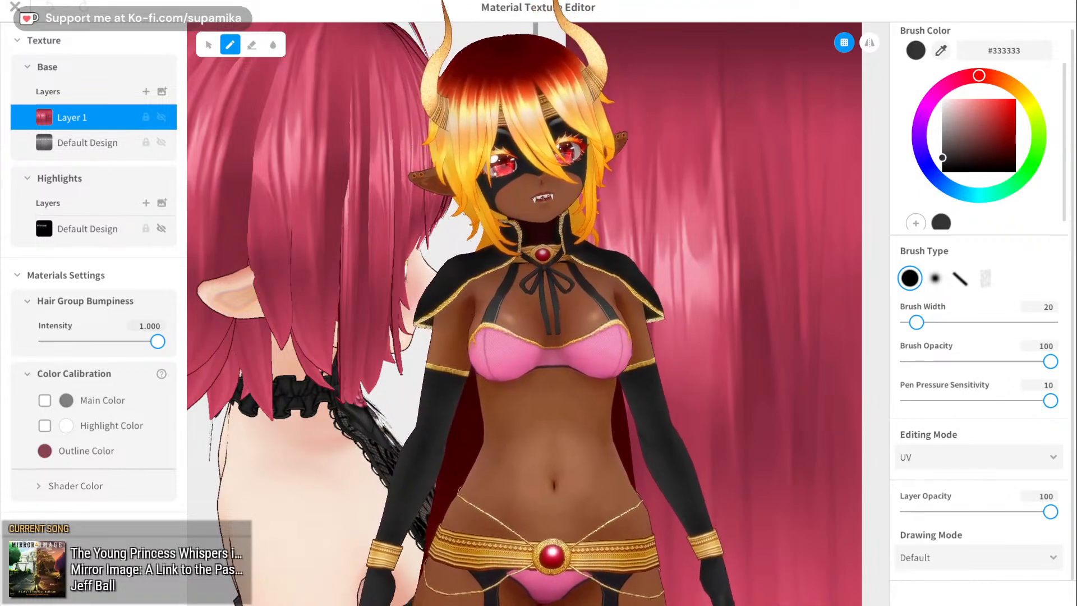
- Import a brighter, streaked pink texture image into Base Layer 1 and leave the hairstyle editor
right_click(71, 130)
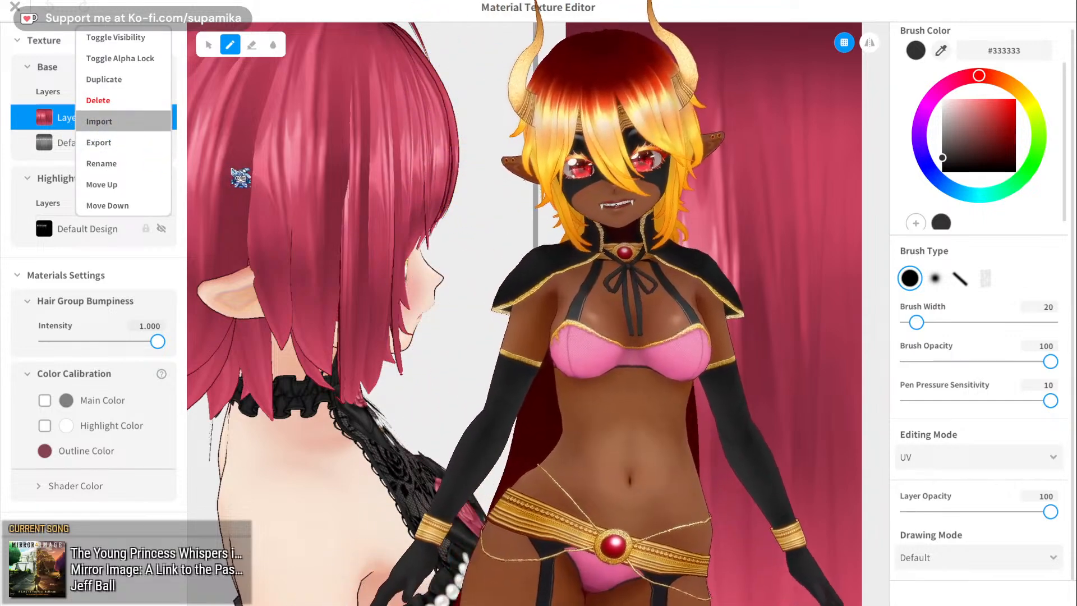
left_click(87, 228)
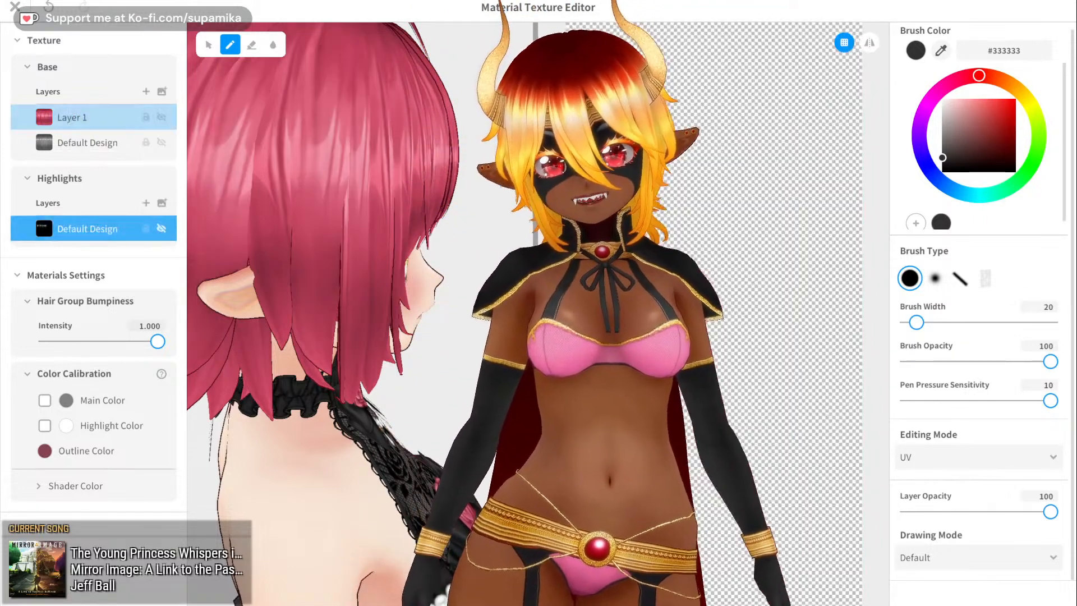
left_click(79, 119)
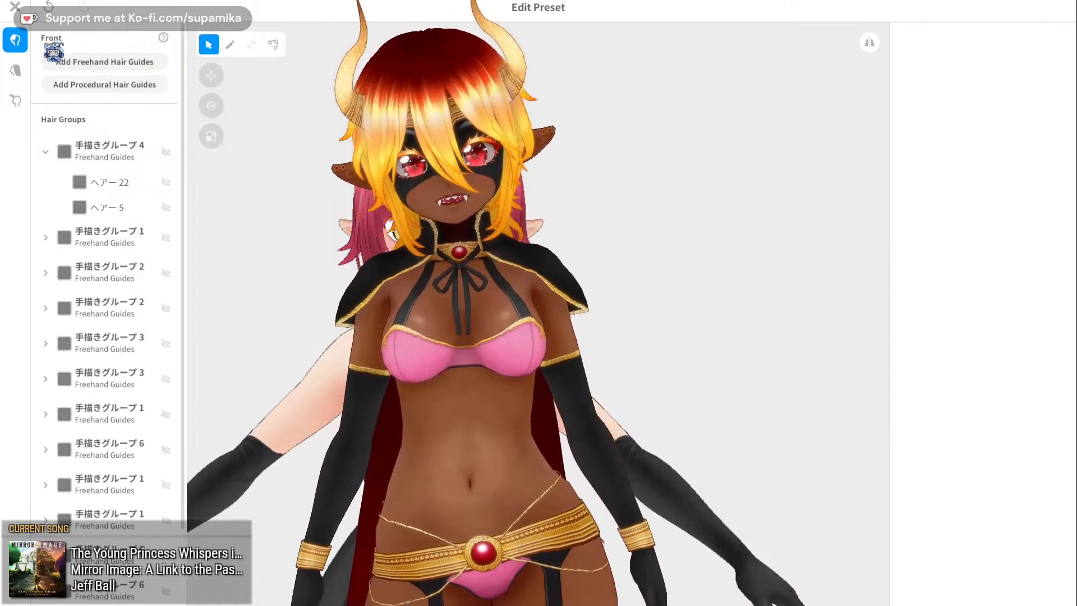
left_click(15, 7)
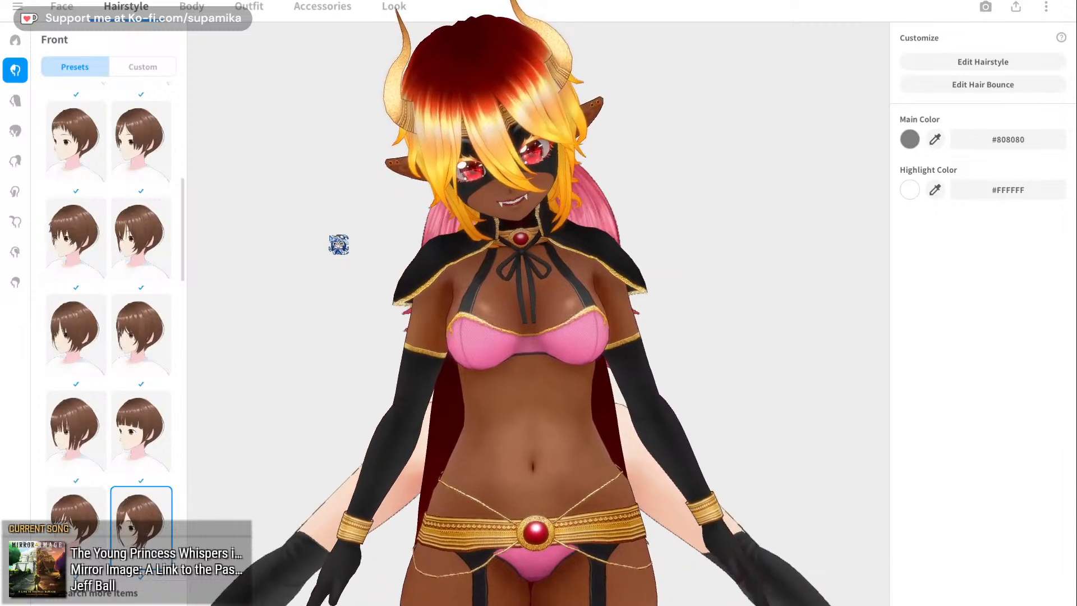
- Change the face's lip color to the crimson red #DA3152
left_click(62, 7)
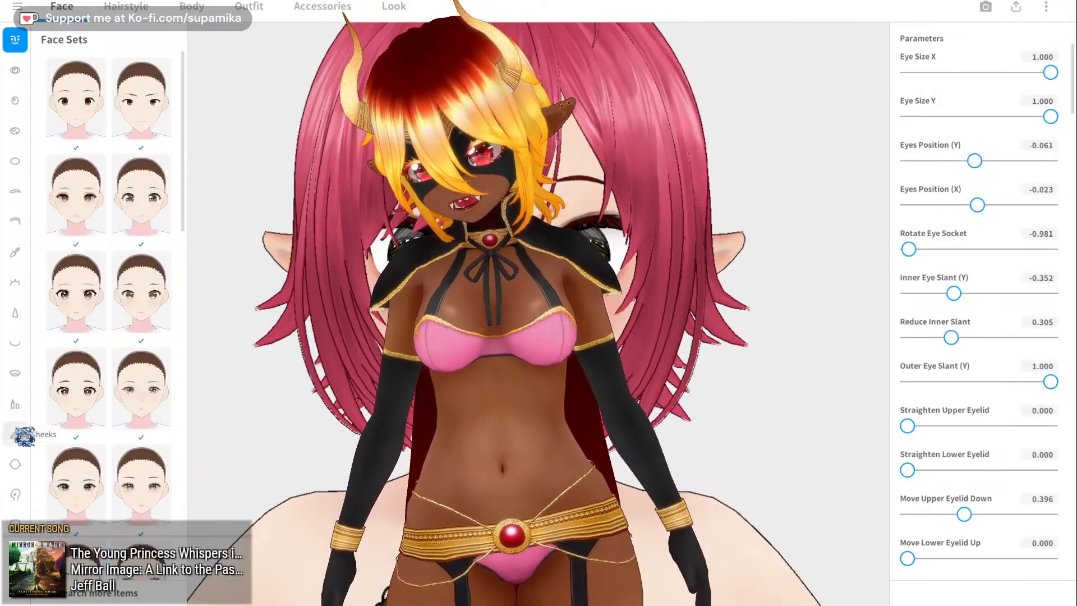
left_click(15, 405)
left_click(910, 139)
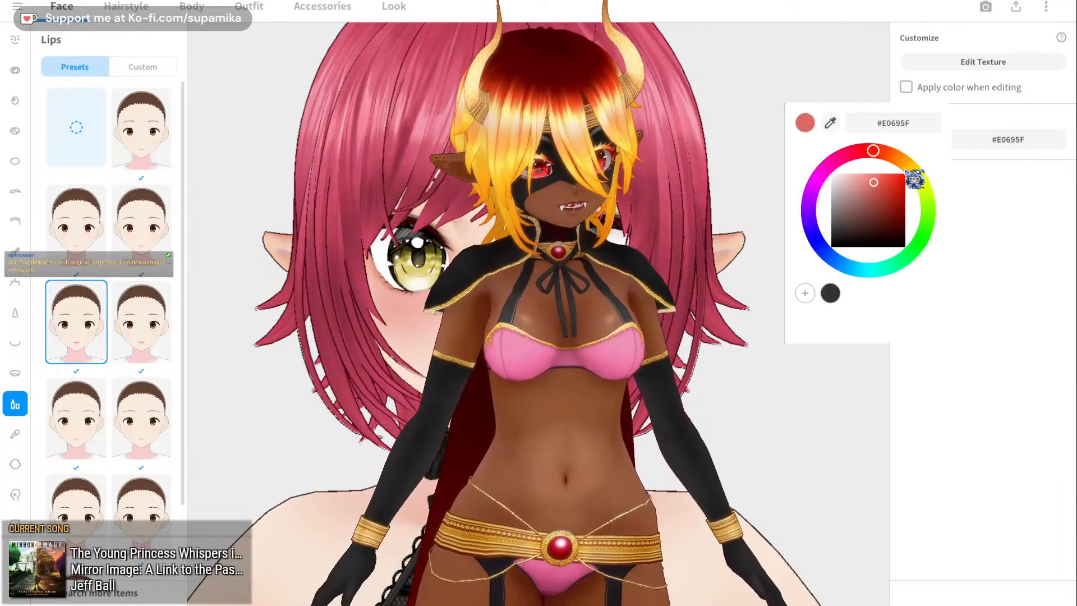
left_click(866, 152)
left_click_drag(864, 149, 857, 151)
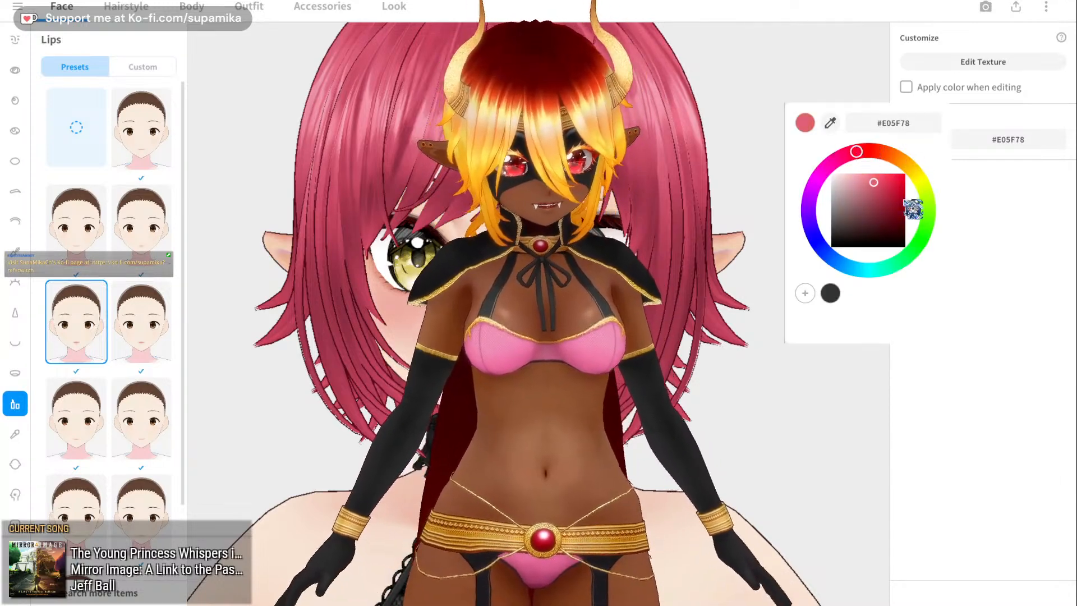
left_click(889, 185)
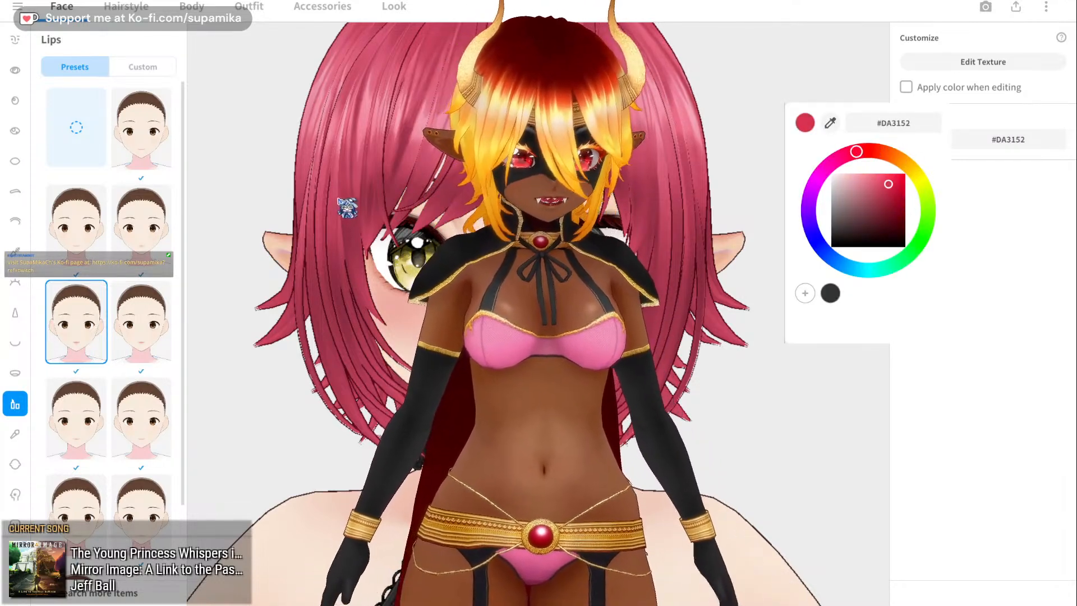
left_click(287, 161)
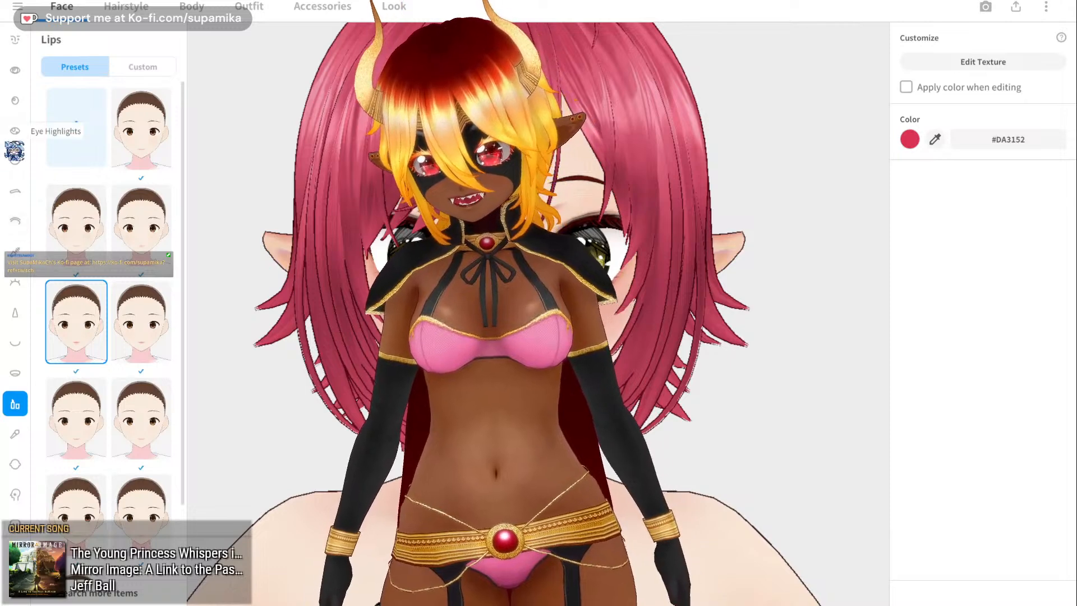
- Change the iris color of both eyes to the golden orange #E7A519
left_click(16, 100)
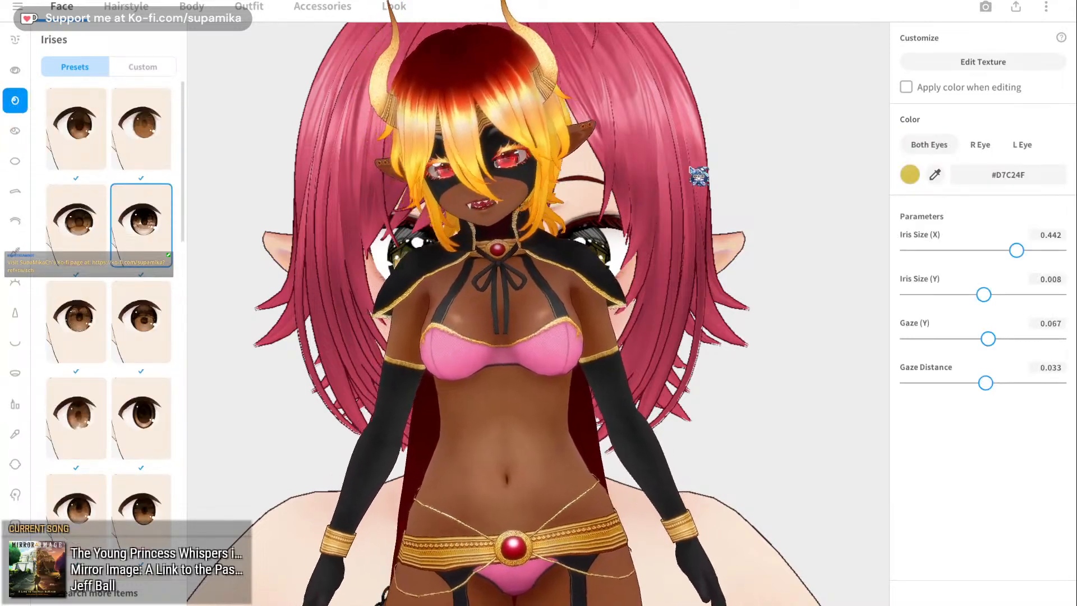
left_click(907, 174)
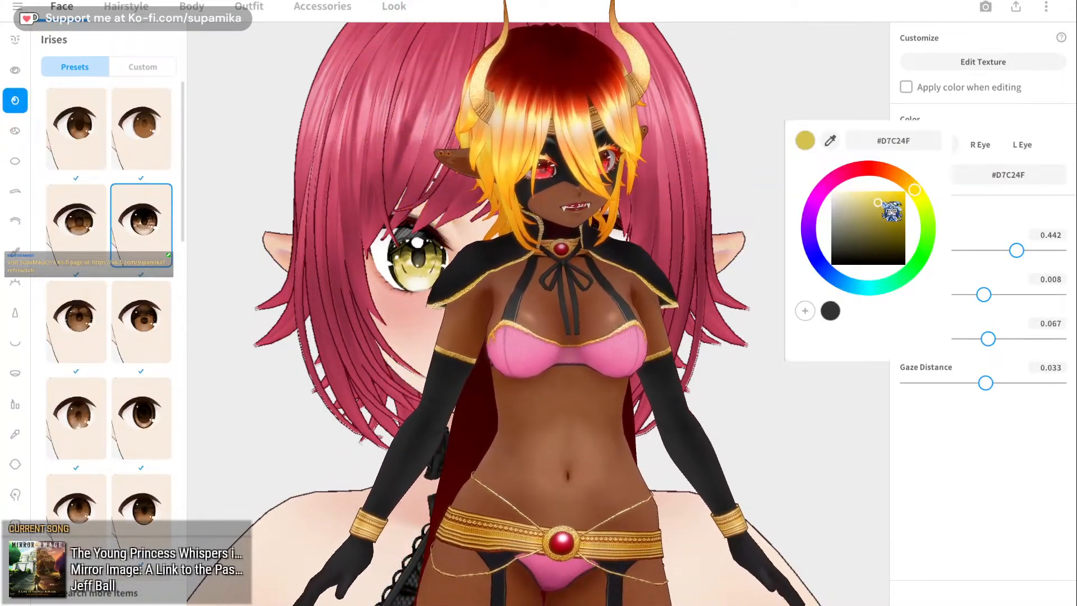
mouse_move(891, 211)
left_mouse_down()
mouse_move(908, 216)
mouse_move(907, 183)
left_mouse_up()
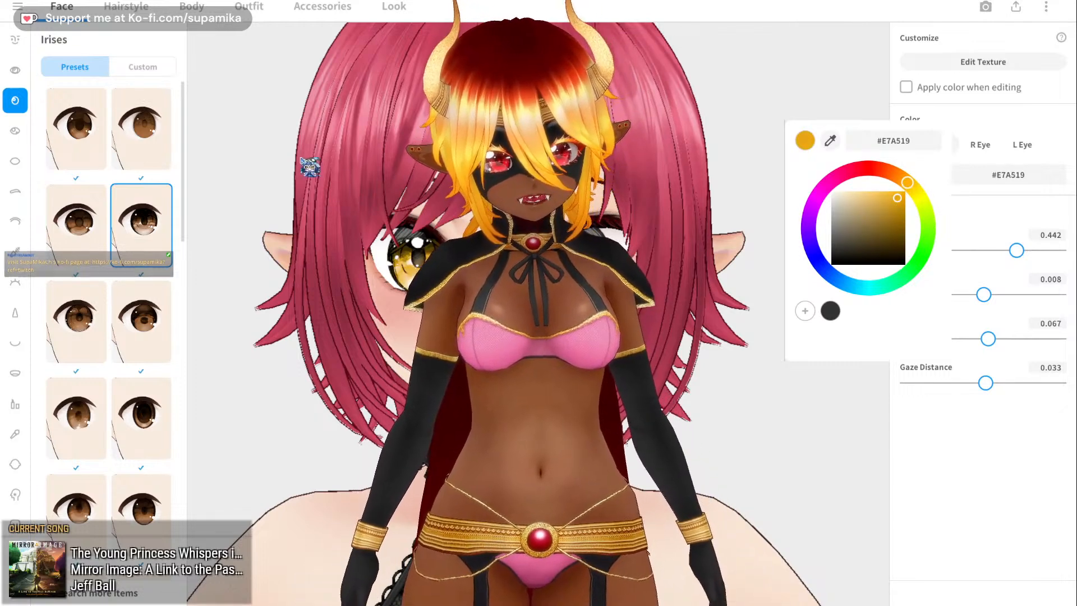
left_click(309, 166)
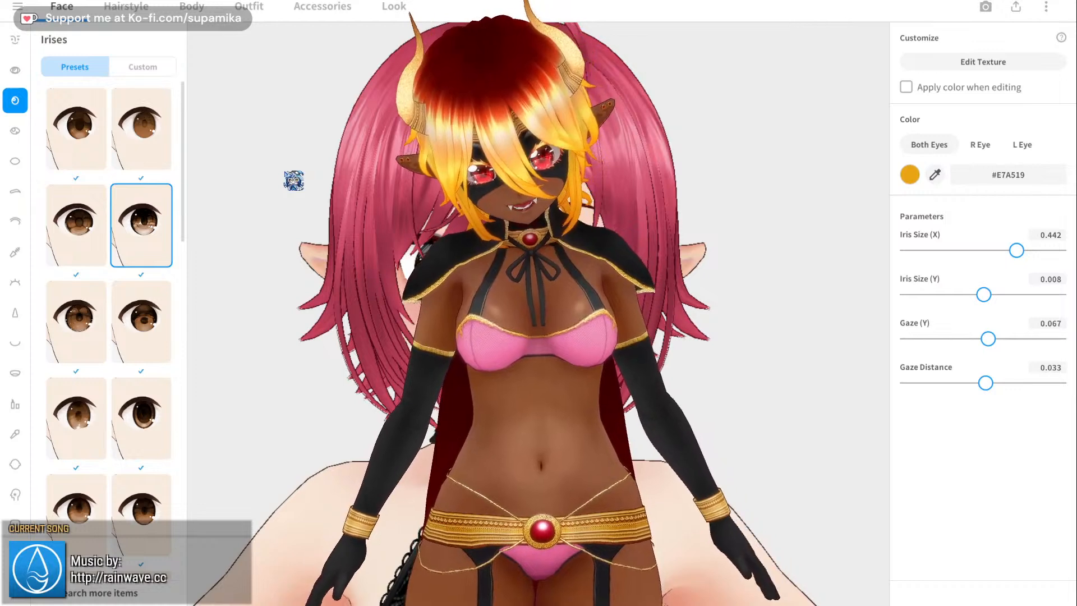
- Change the eyebrow color to the bright pinkish red #FF1B52
left_click(16, 192)
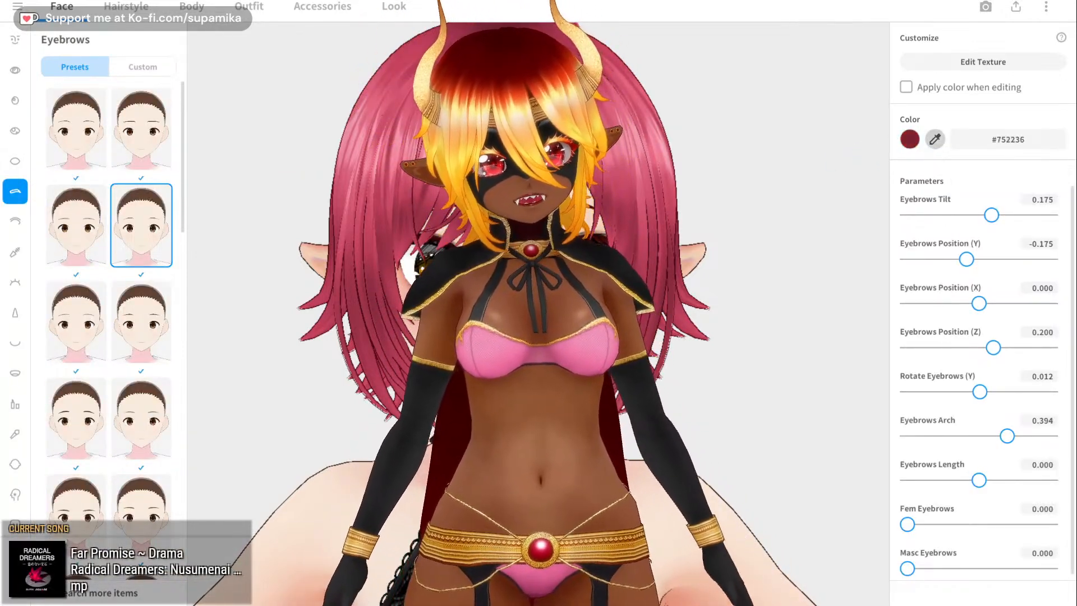
left_click(909, 139)
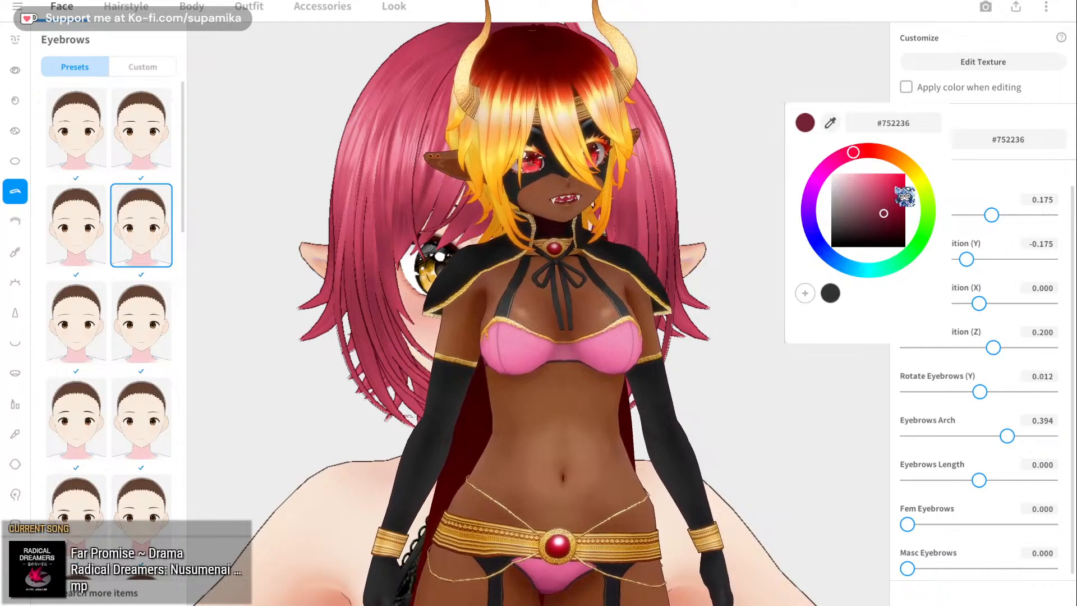
left_click(896, 181)
left_click_drag(896, 181, 897, 174)
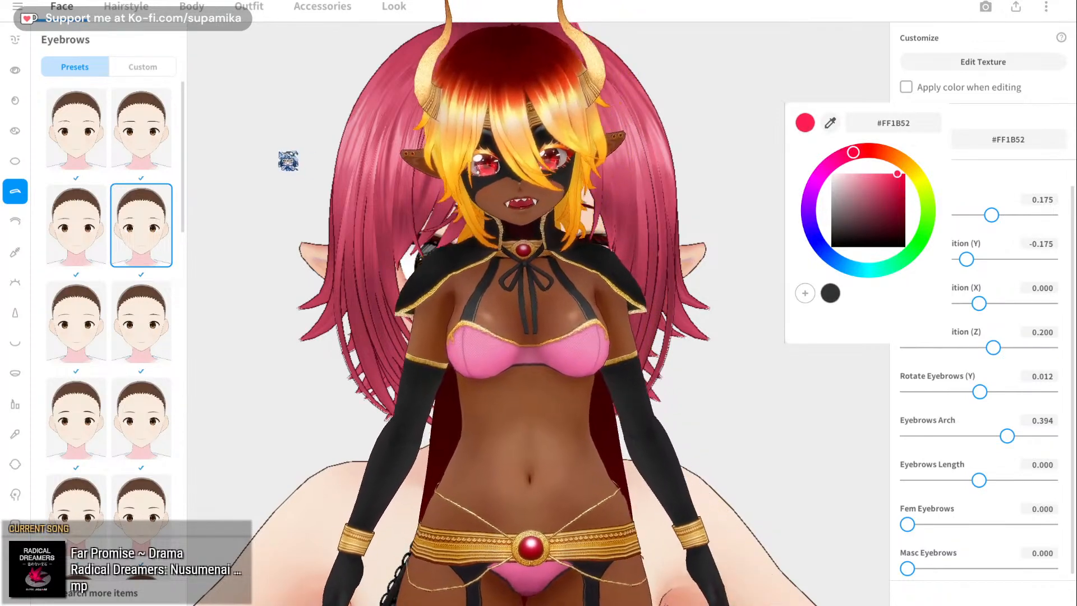
left_click(287, 161)
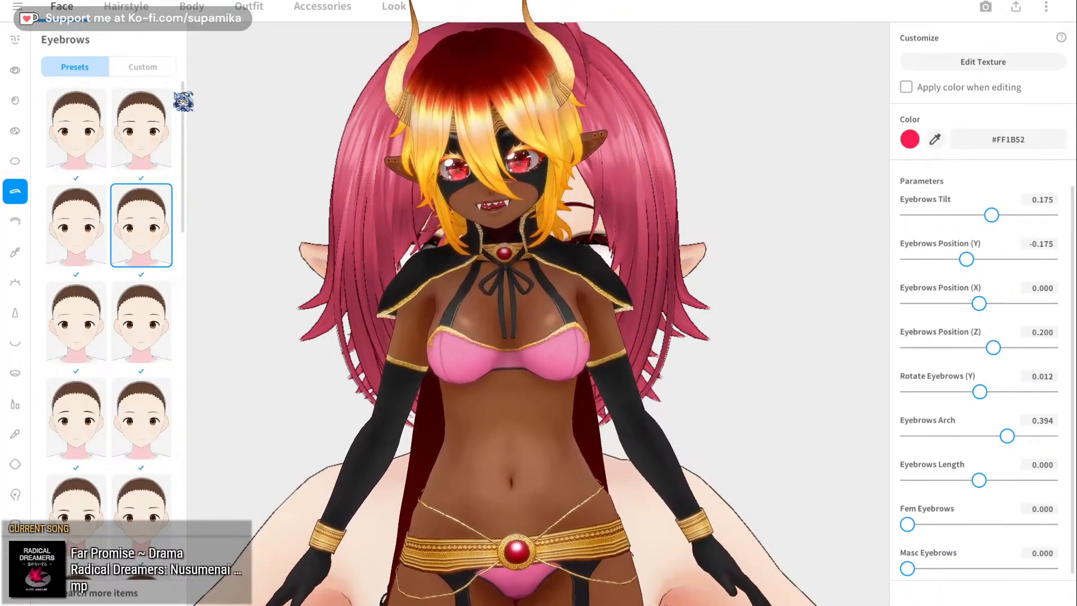
left_click(22, 221)
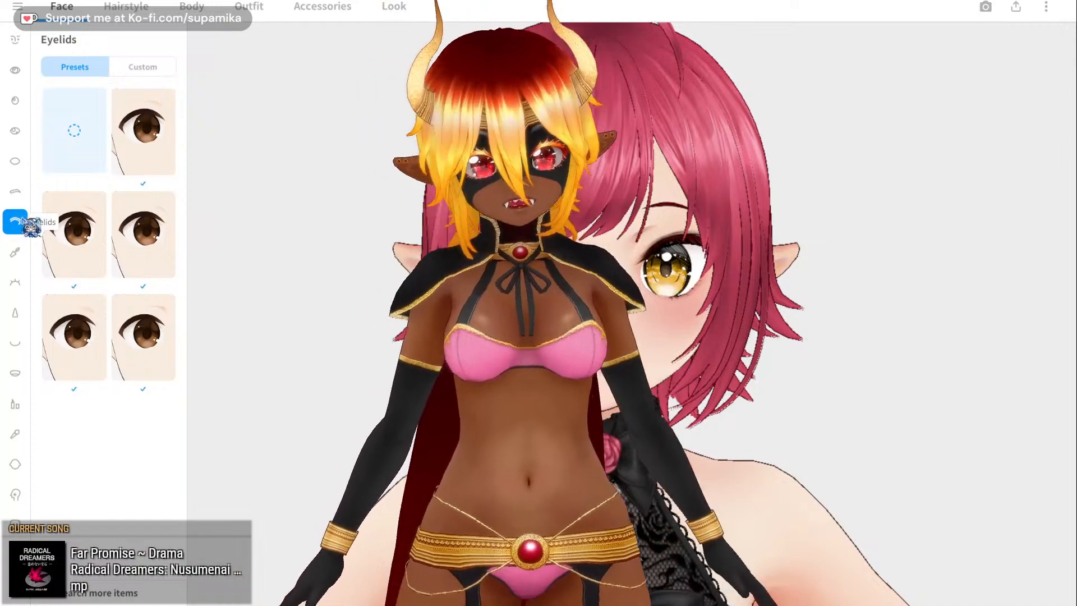
left_click(16, 254)
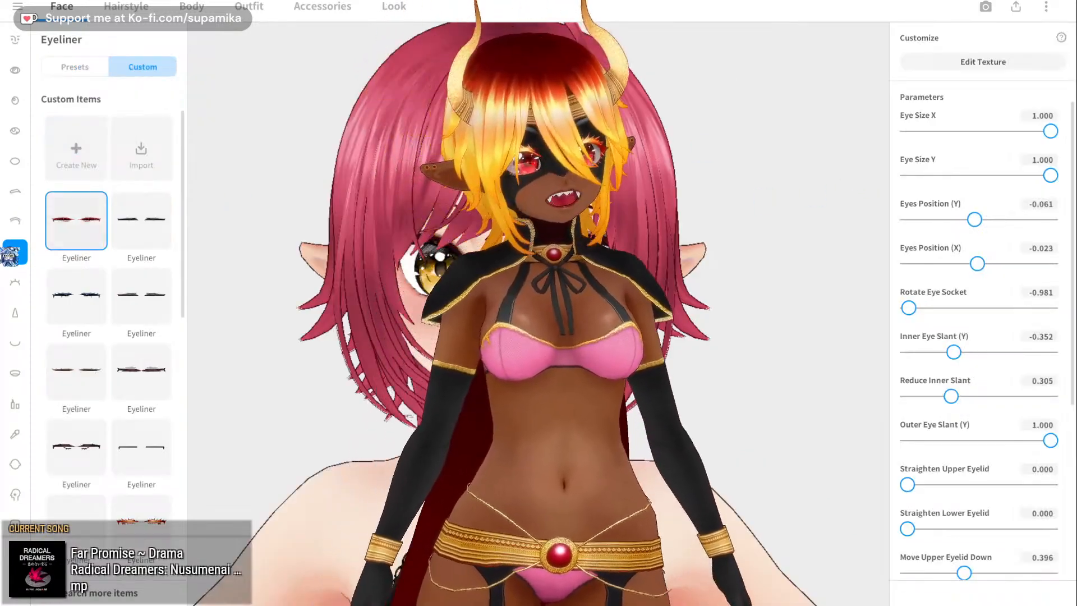
left_click(15, 221)
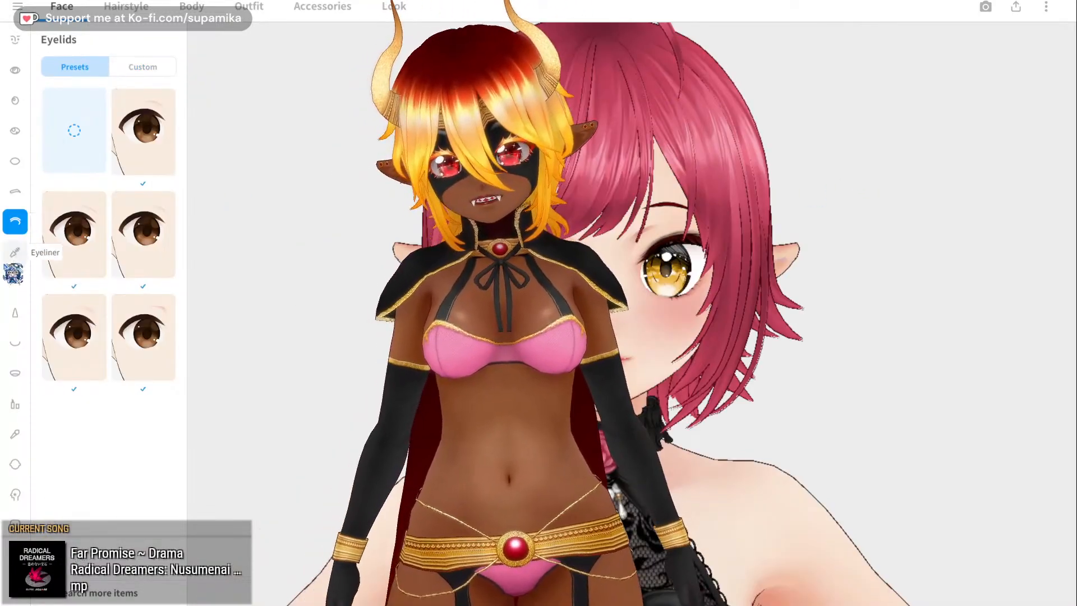
left_click(14, 281)
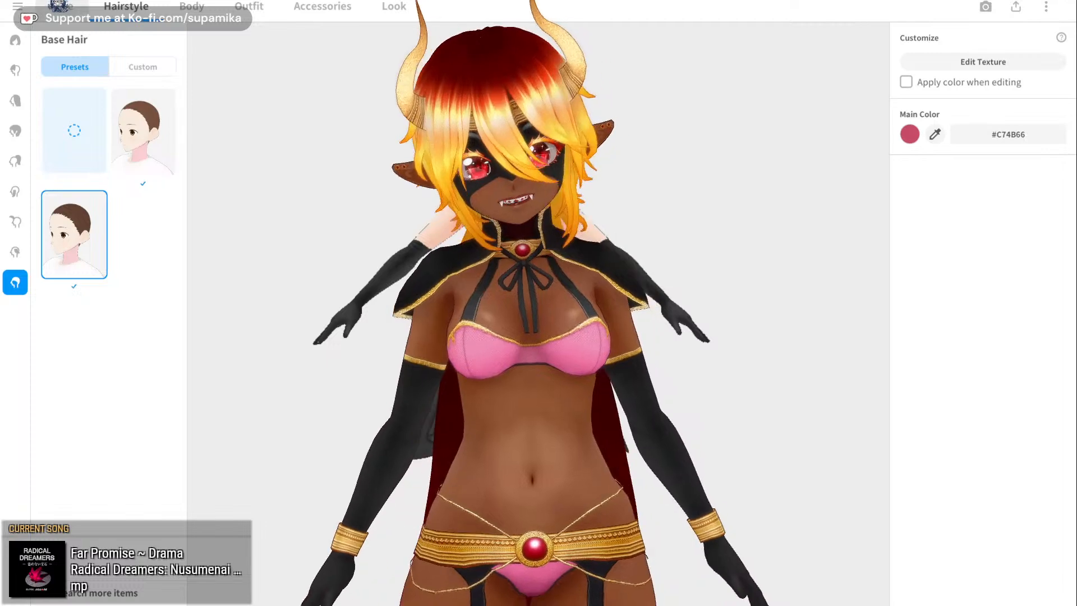
left_click(61, 6)
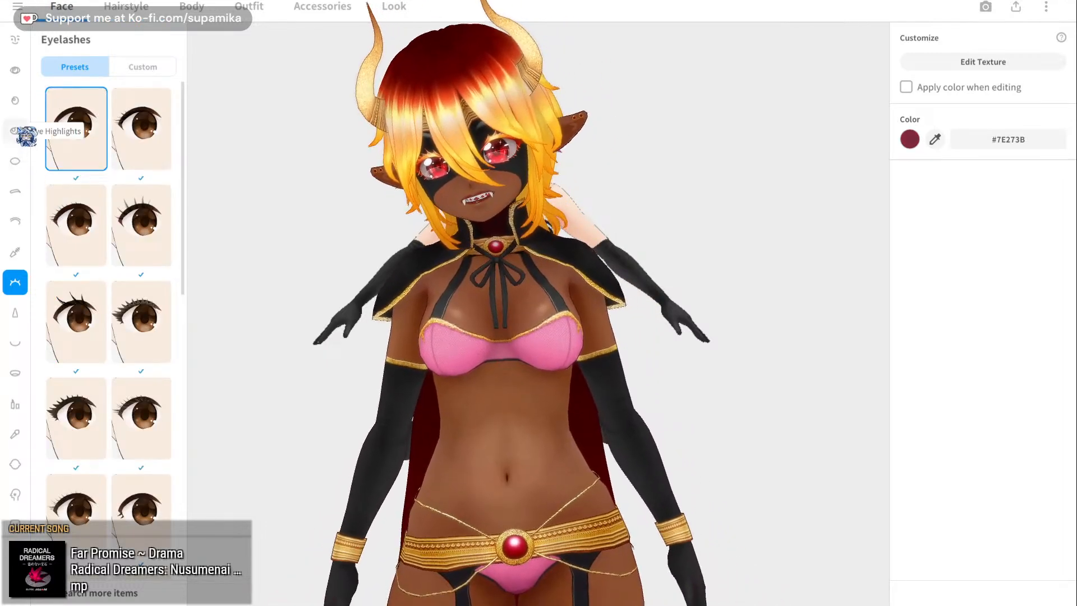
left_click(16, 101)
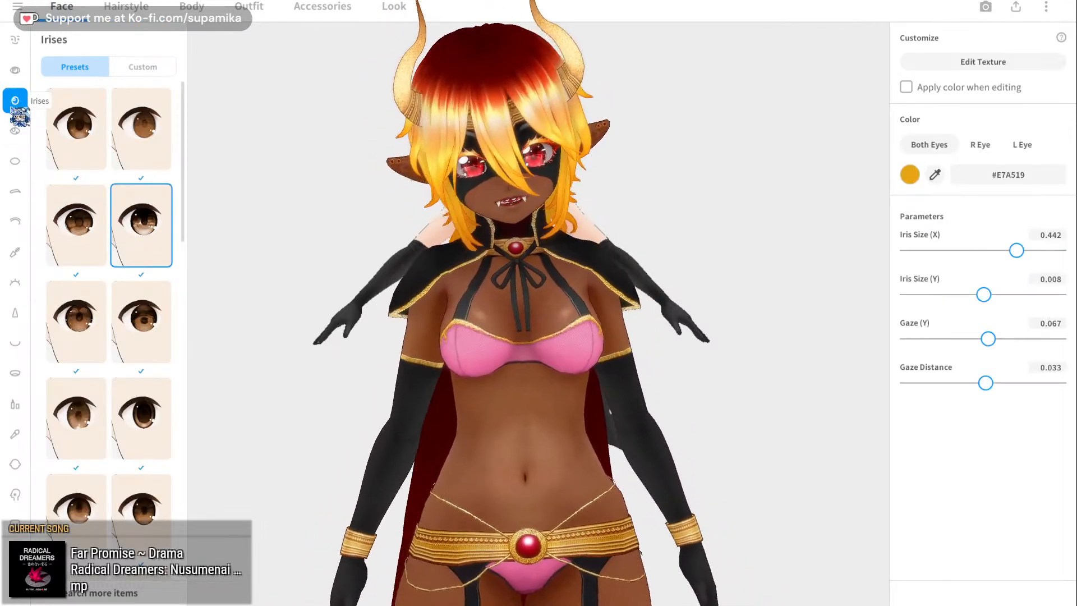
- Change the iris color of both eyes to the neutral gray #929292
left_click(909, 174)
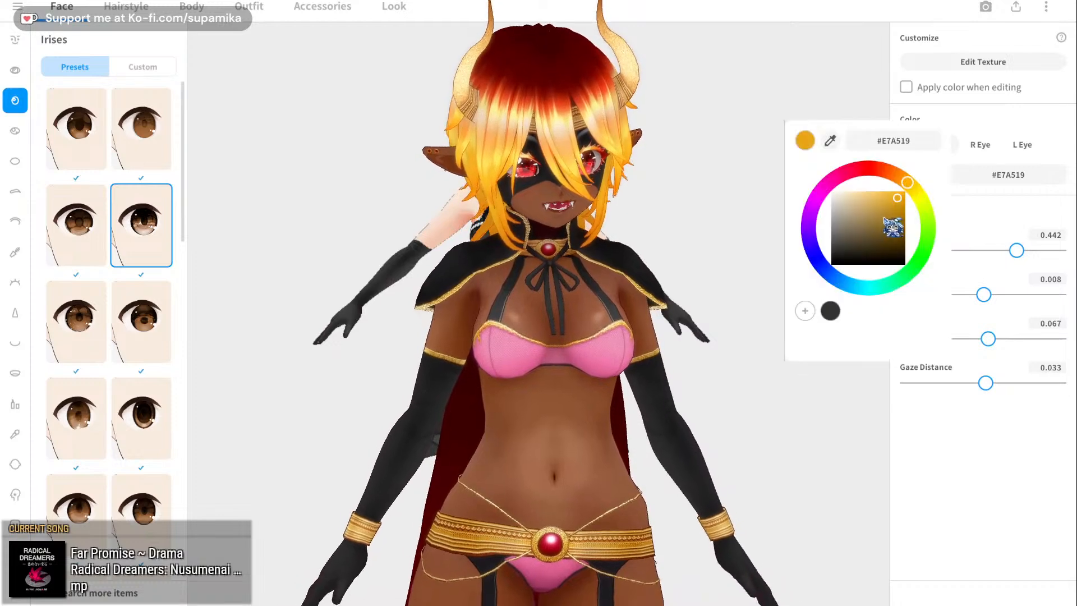
left_click_drag(893, 225, 802, 232)
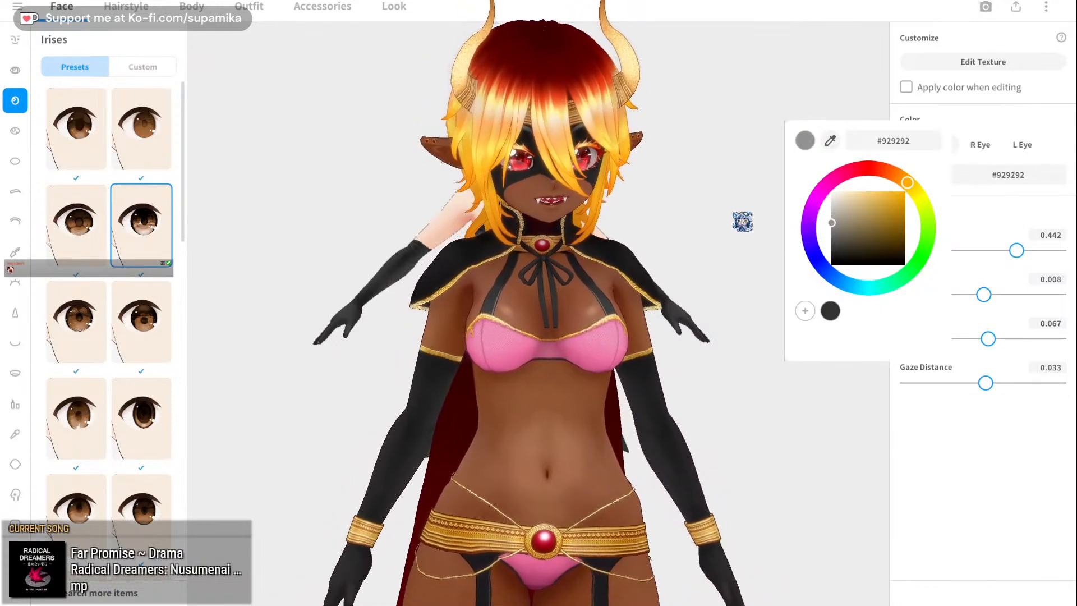
left_click(690, 202)
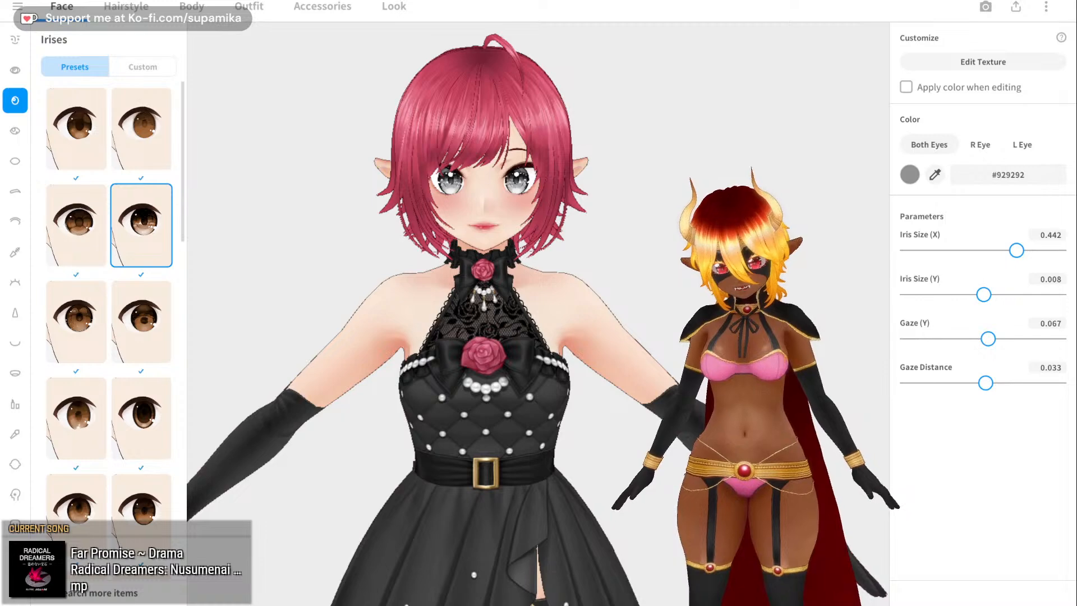
- Check the whole character from head to toe and save the model under its existing file
scroll(586, 499, "down", 6)
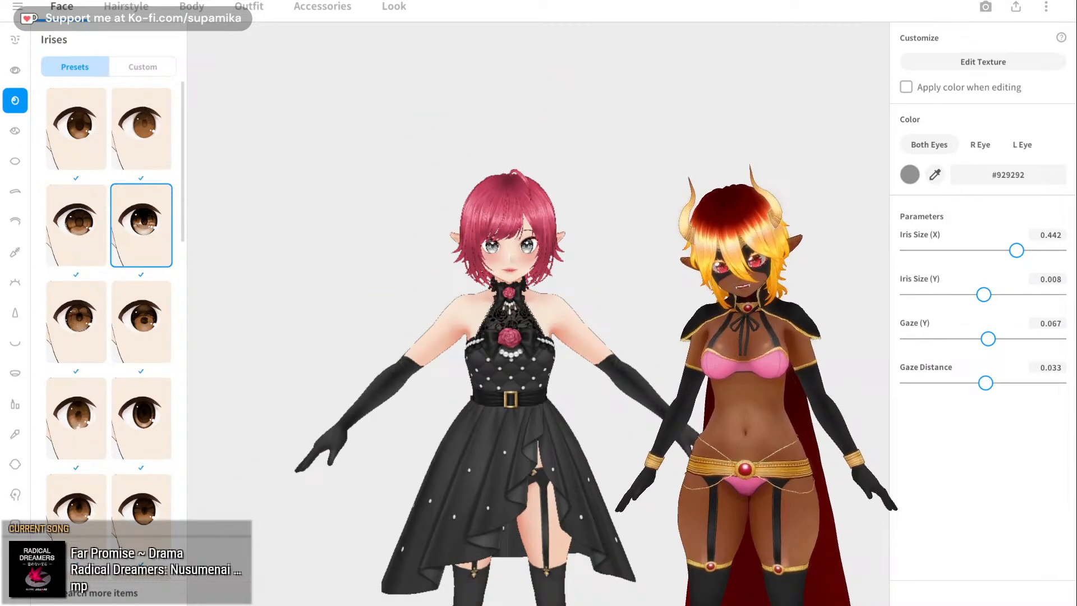
right_click_drag(600, 552, 472, 512)
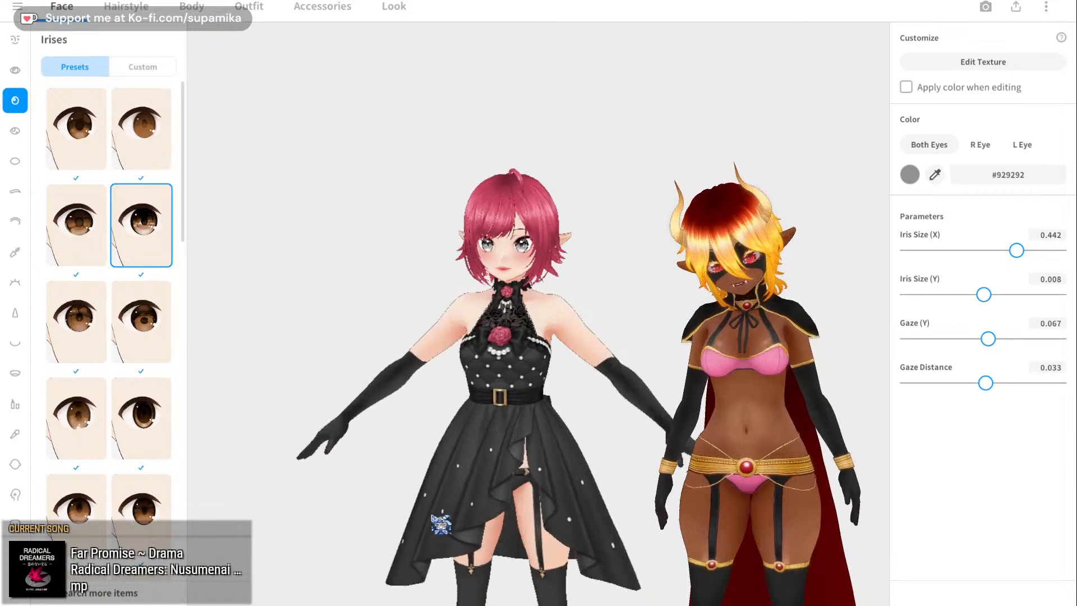
right_click_drag(375, 507, 358, 419)
left_click_drag(359, 418, 523, 417)
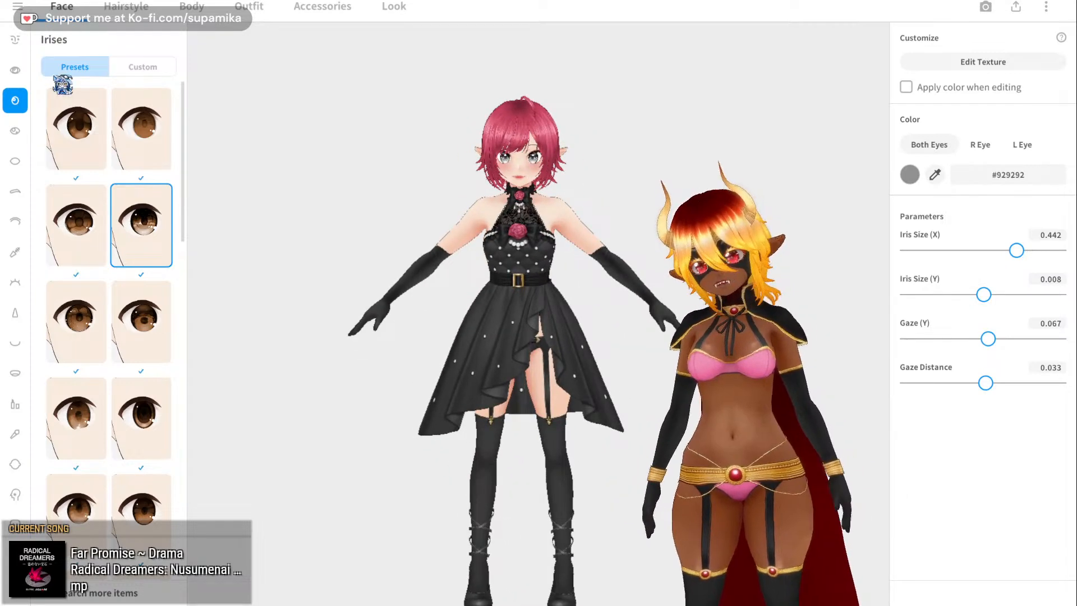
left_click(17, 6)
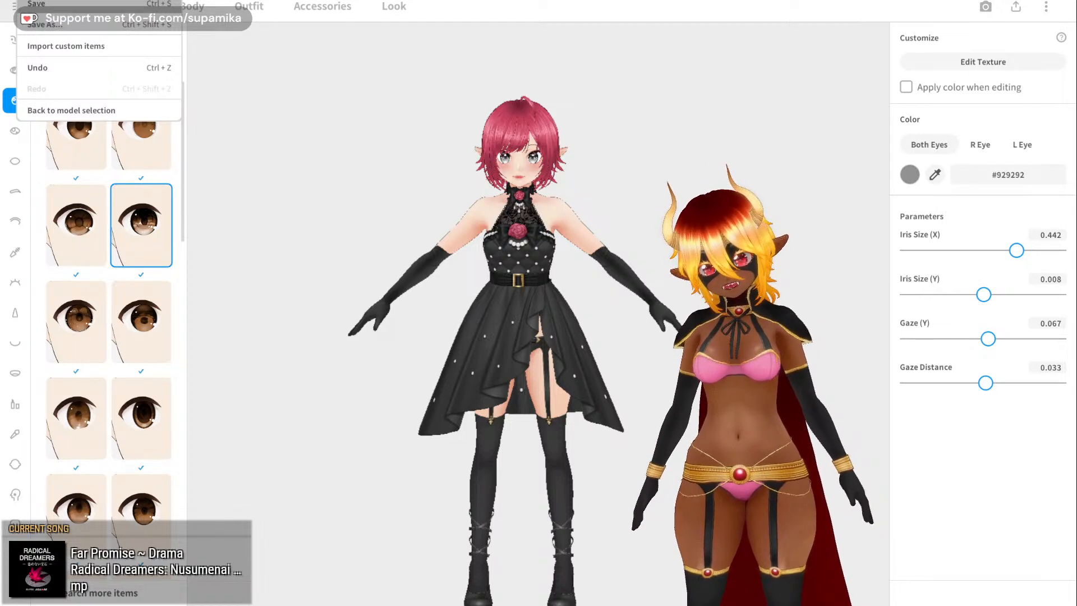
left_click(99, 4)
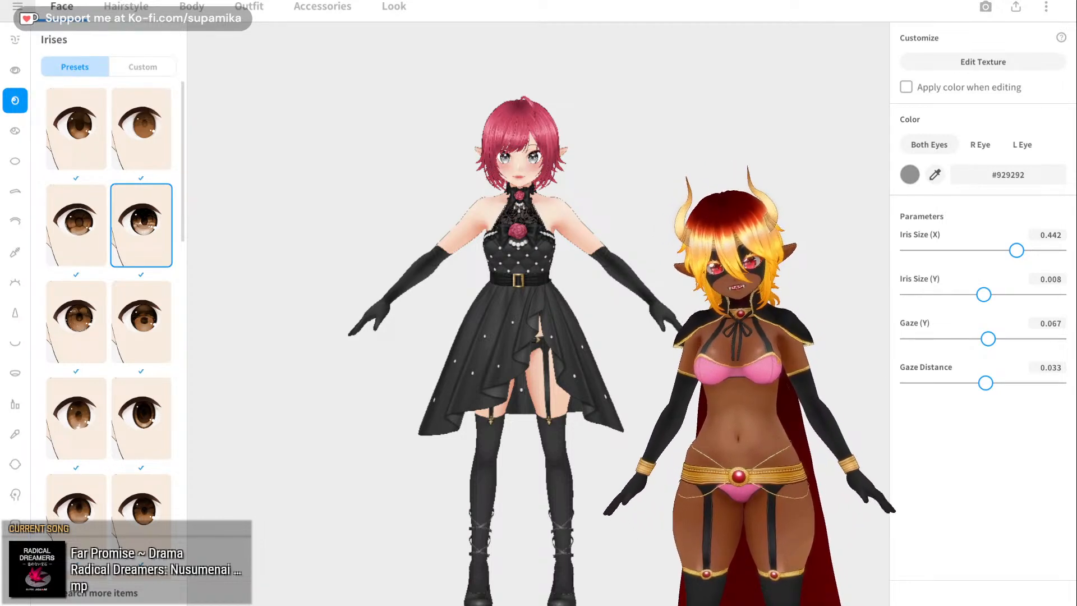